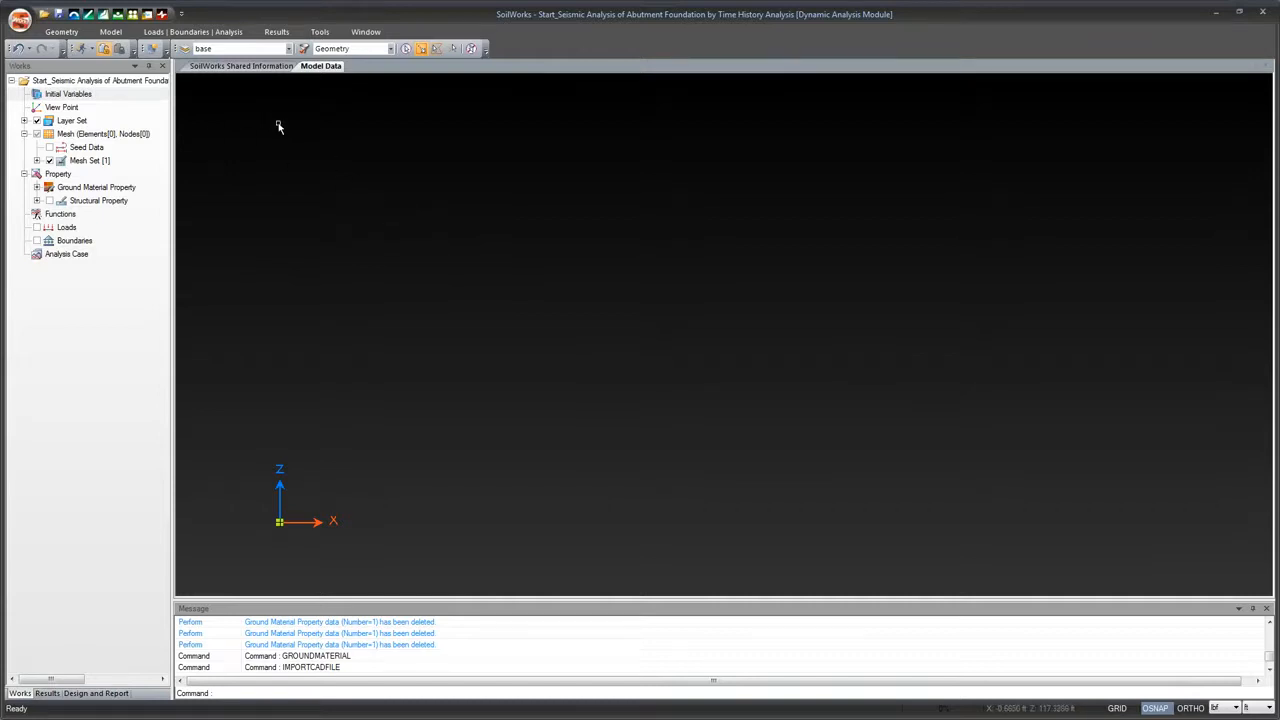
# Import the CAD drawing "Seismic Analysis of Abutment Foundation by Time History Analysis.dwg" into the model
pyautogui.click(62, 33)
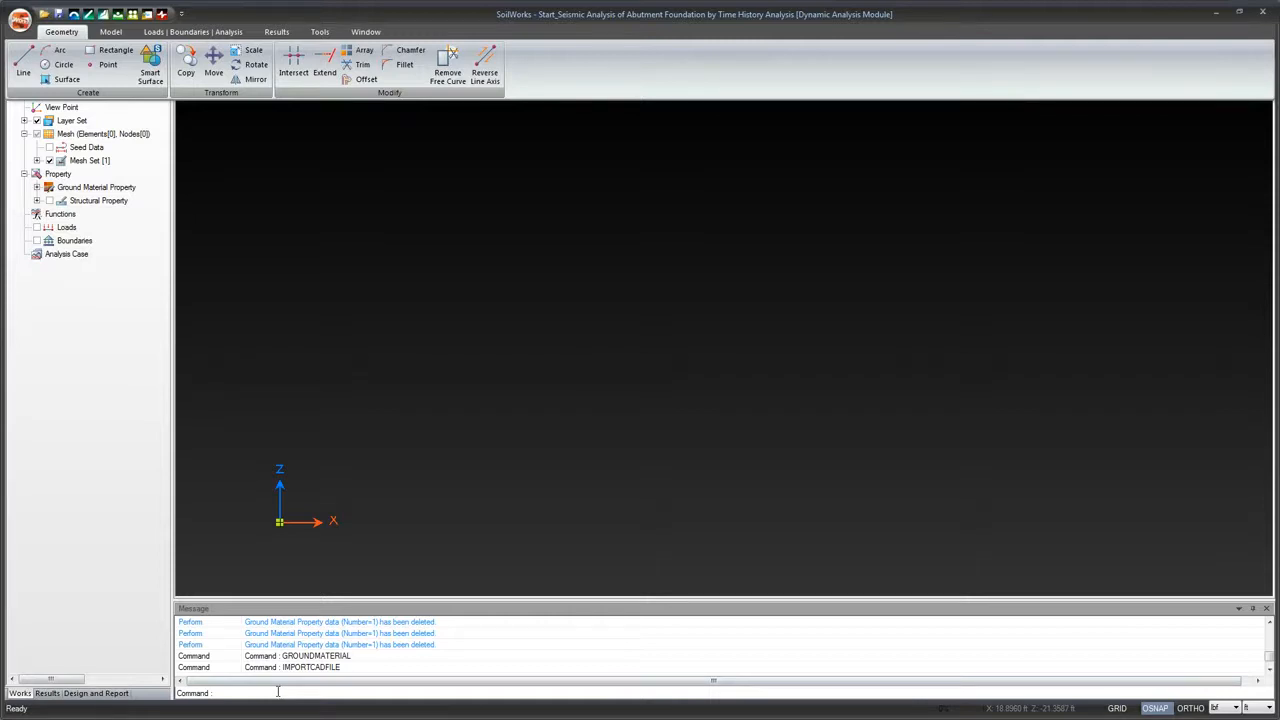
pyautogui.click(18, 28)
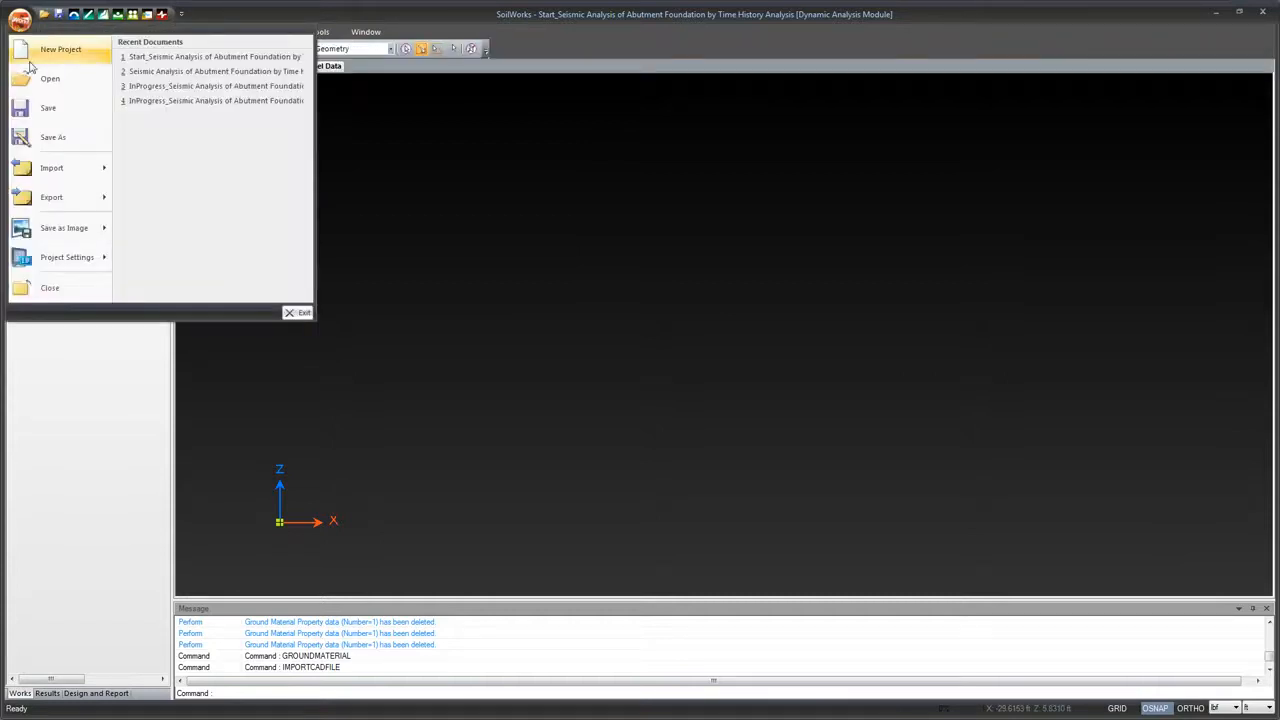
pyautogui.moveTo(78, 170)
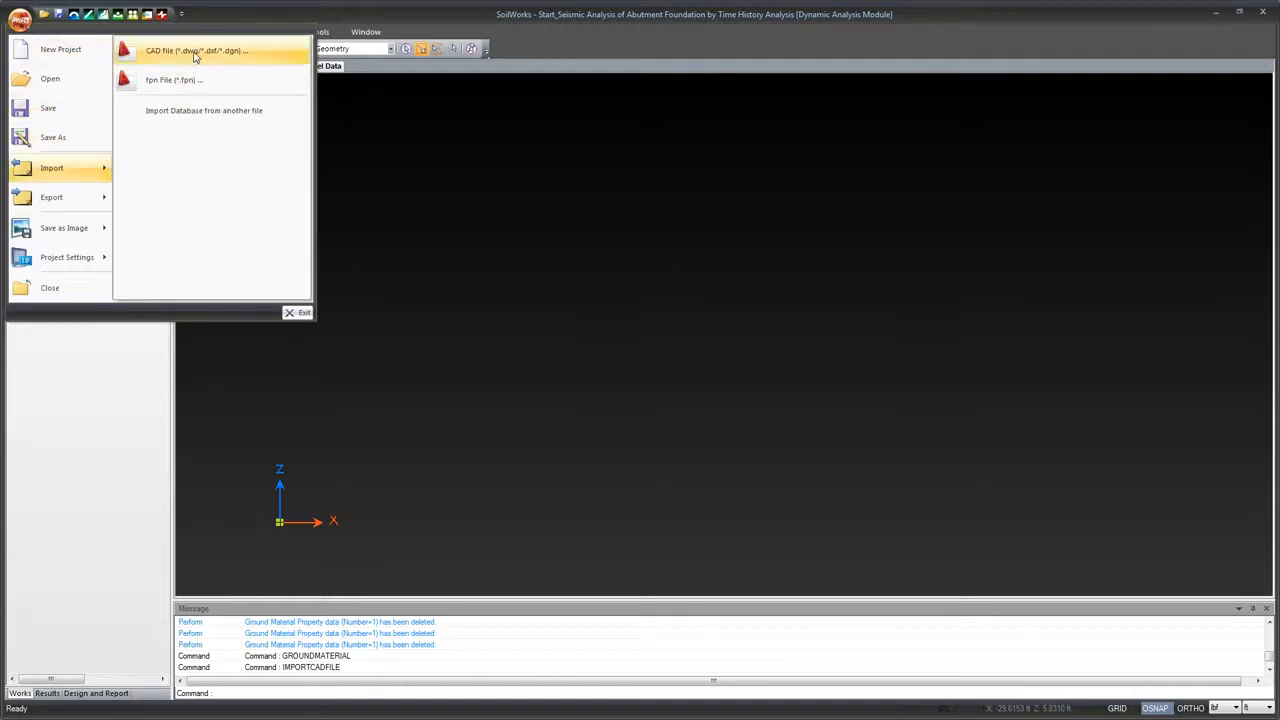
pyautogui.click(205, 50)
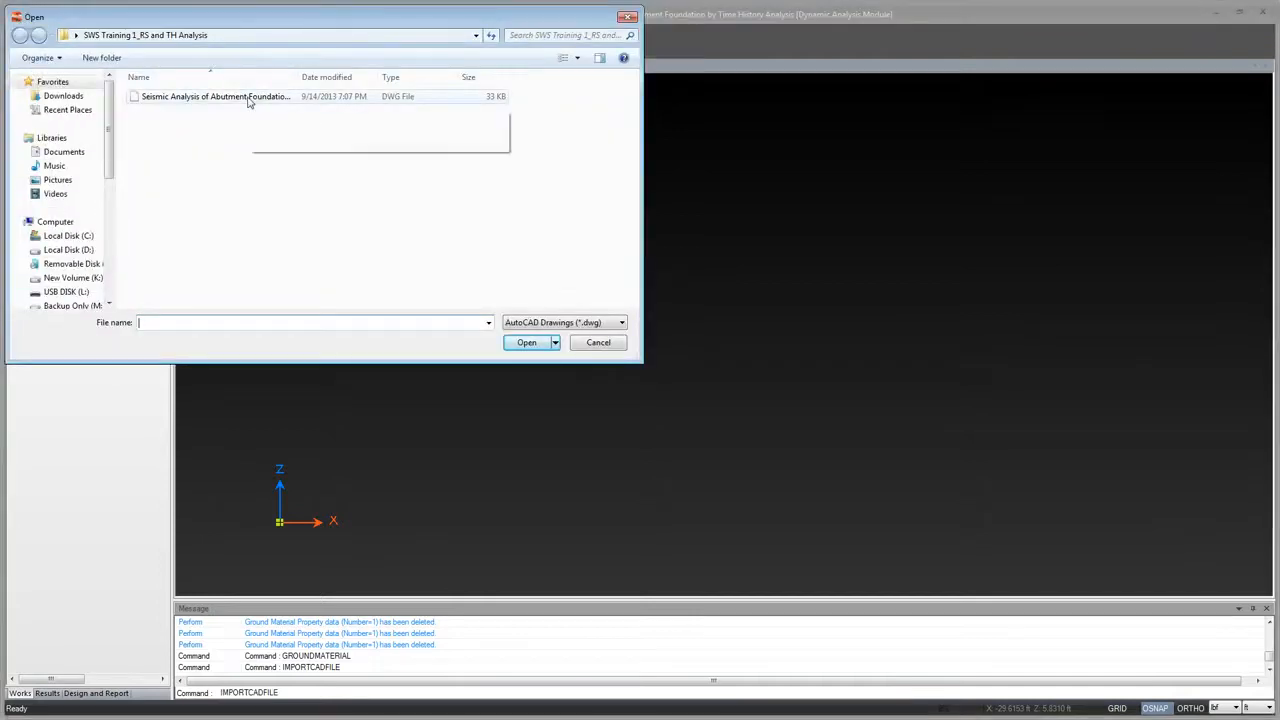
pyautogui.click(324, 97)
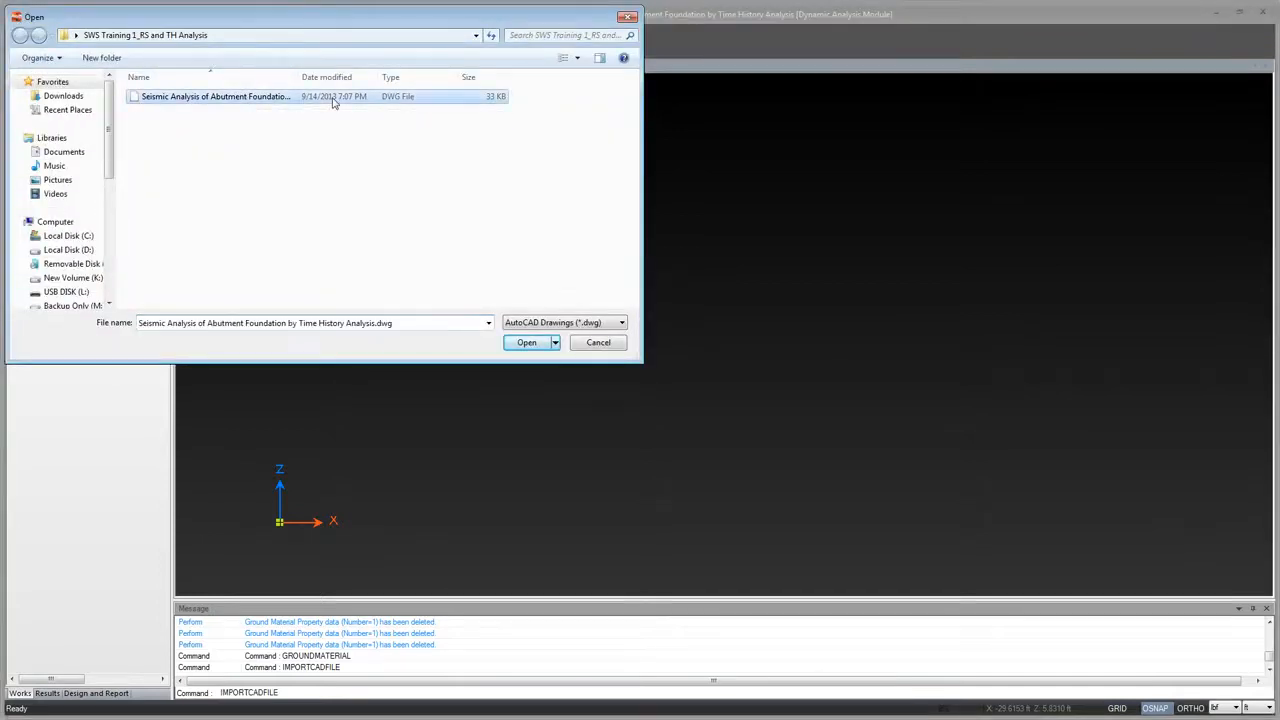
pyautogui.doubleClick(287, 99)
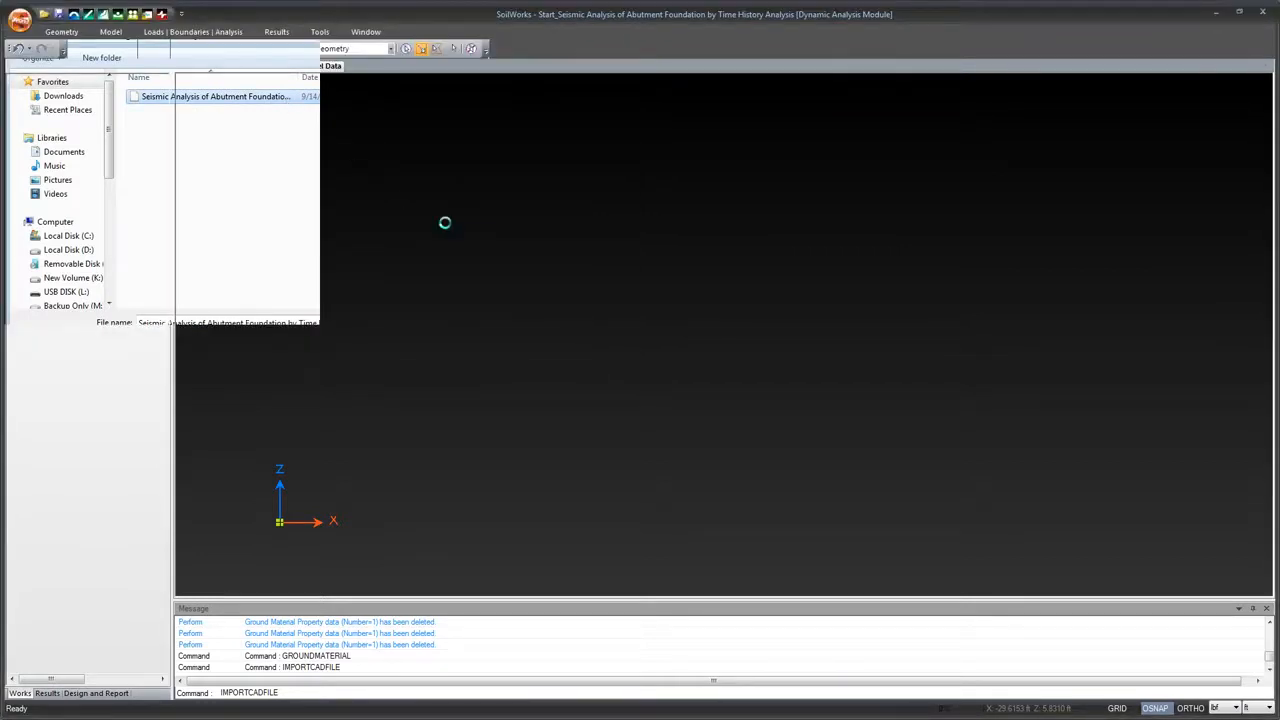
pyautogui.scroll(-1, 466, 333)
pyautogui.scroll(-1, 466, 333)
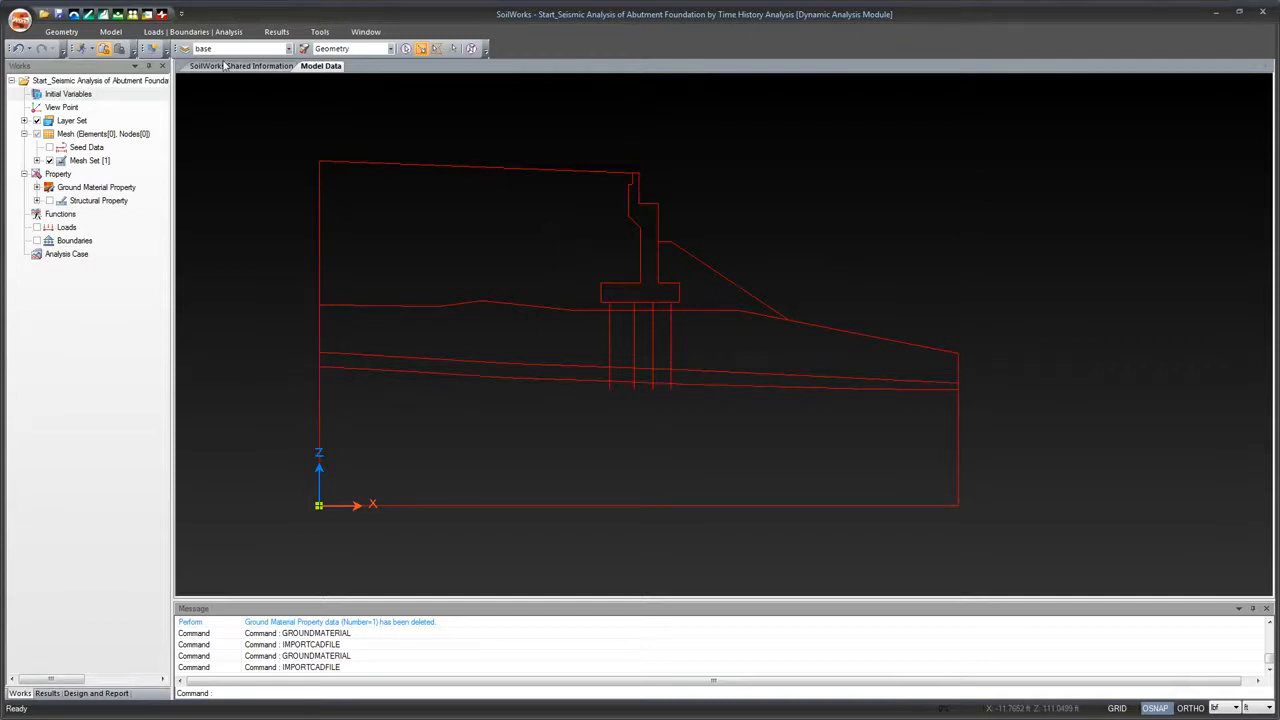
pyautogui.click(61, 31)
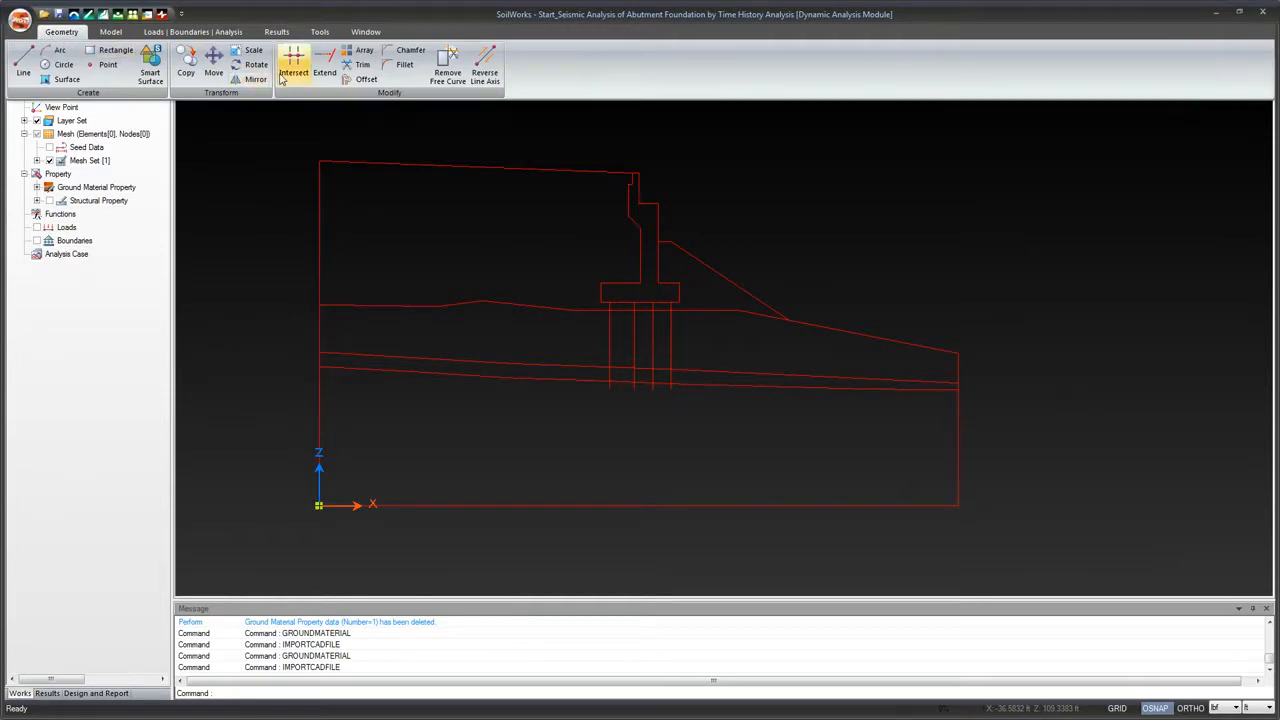
pyautogui.click(245, 52)
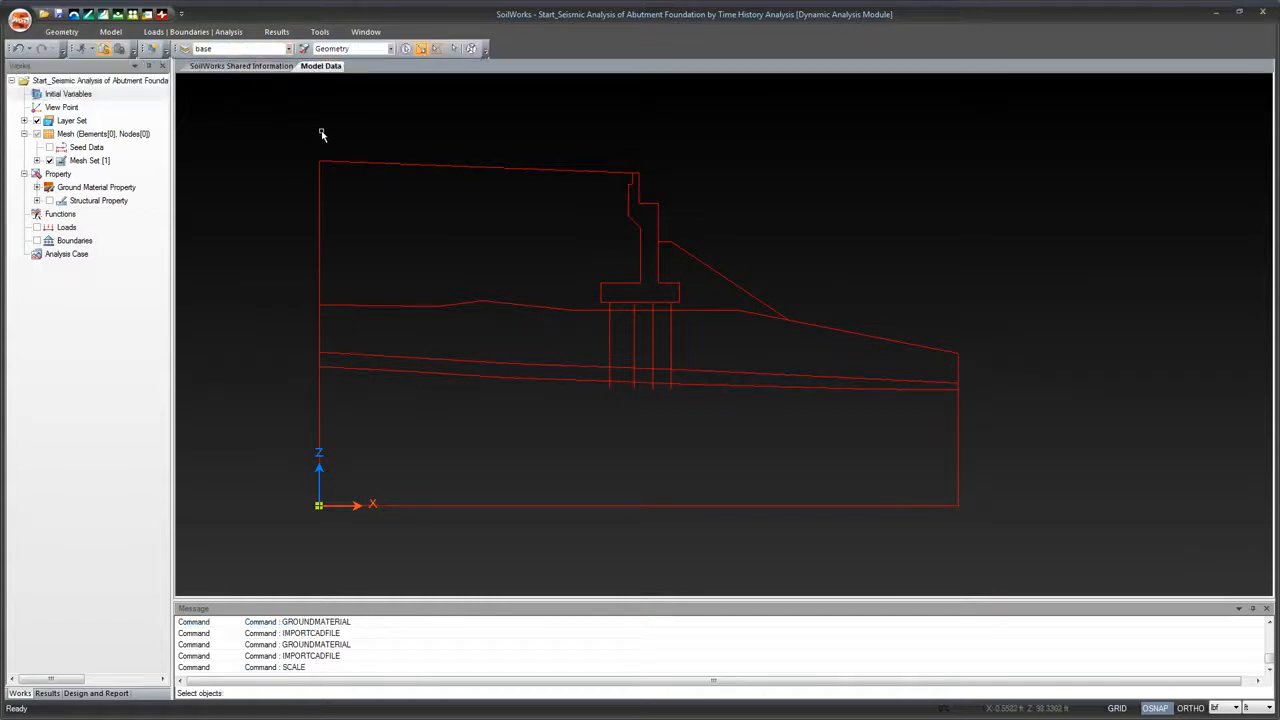
pyautogui.click(282, 147)
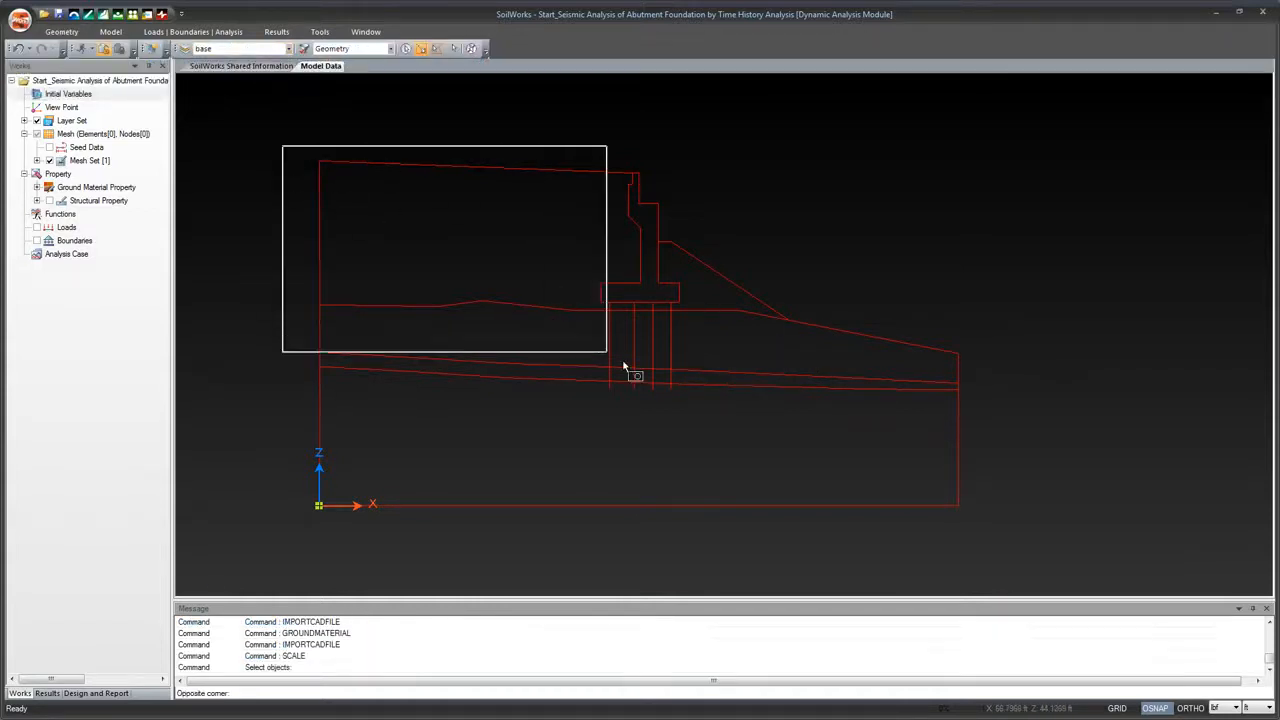
pyautogui.click(968, 527)
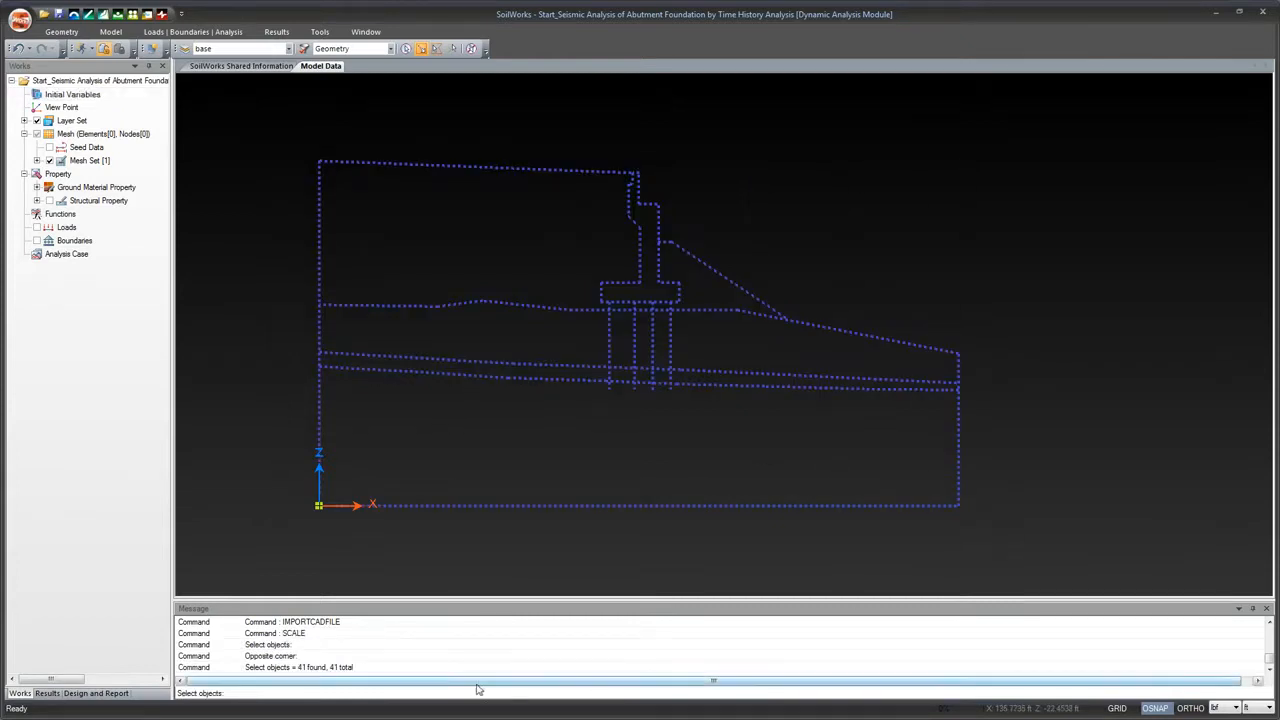
pyautogui.press('Return')
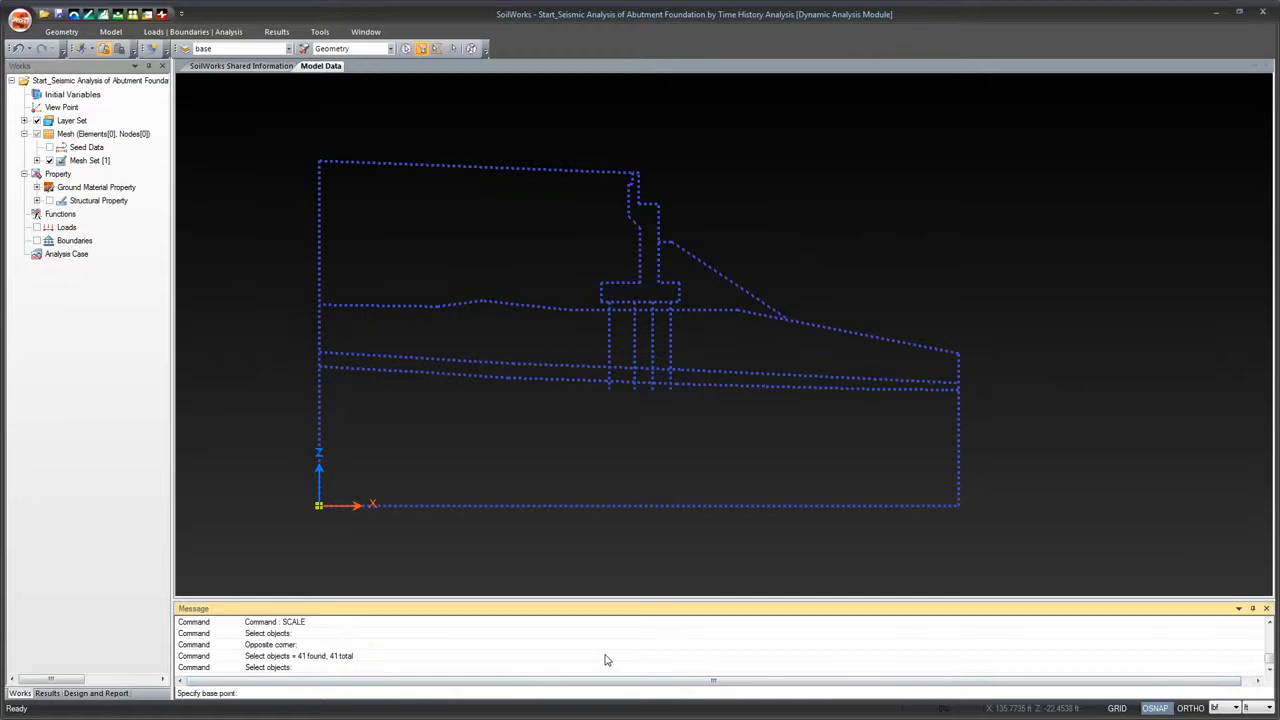
pyautogui.click(318, 505)
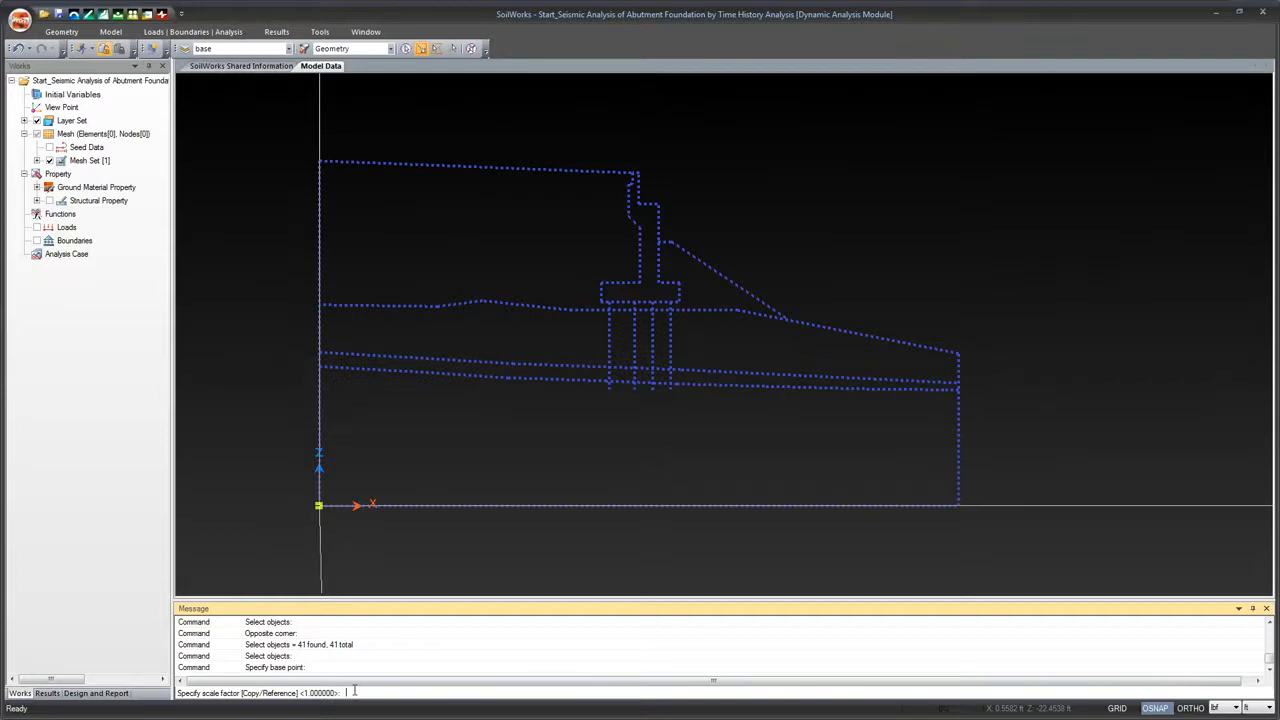
pyautogui.write('2')
pyautogui.press('Escape')
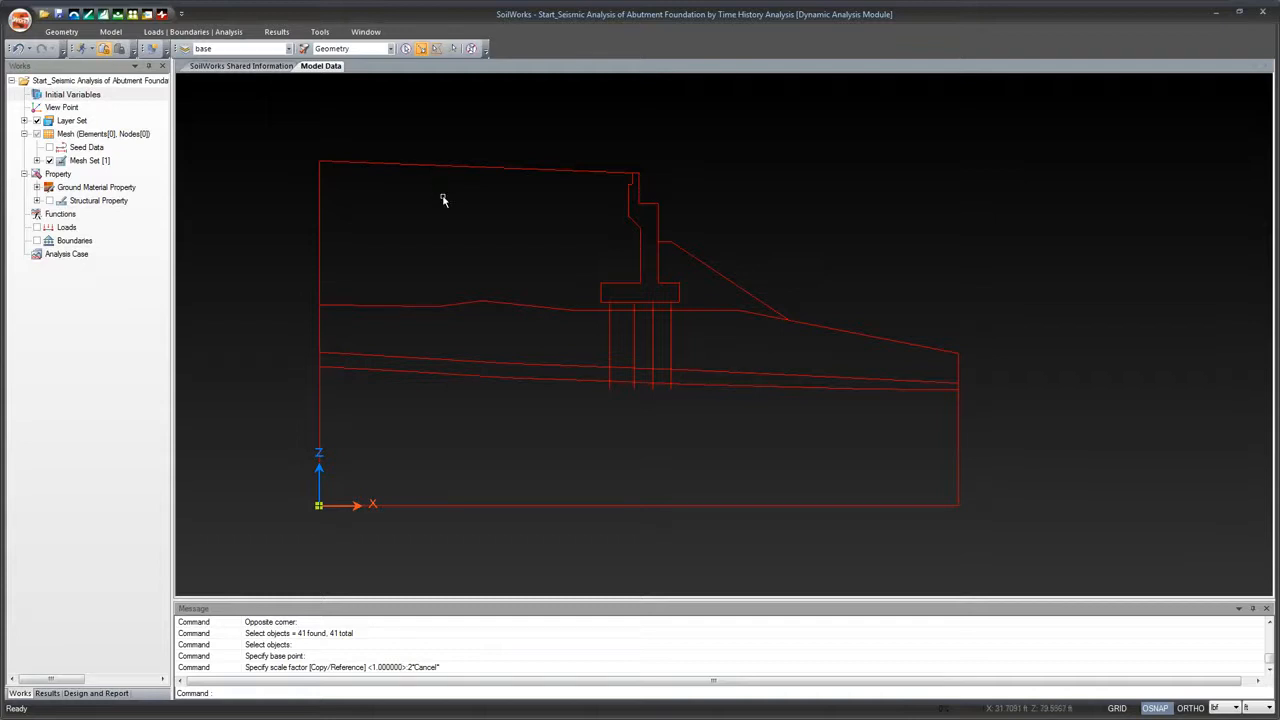
# Open the ground material property definitions, load the Abutment material and set its model type to Mohr-Coulomb
pyautogui.click(113, 33)
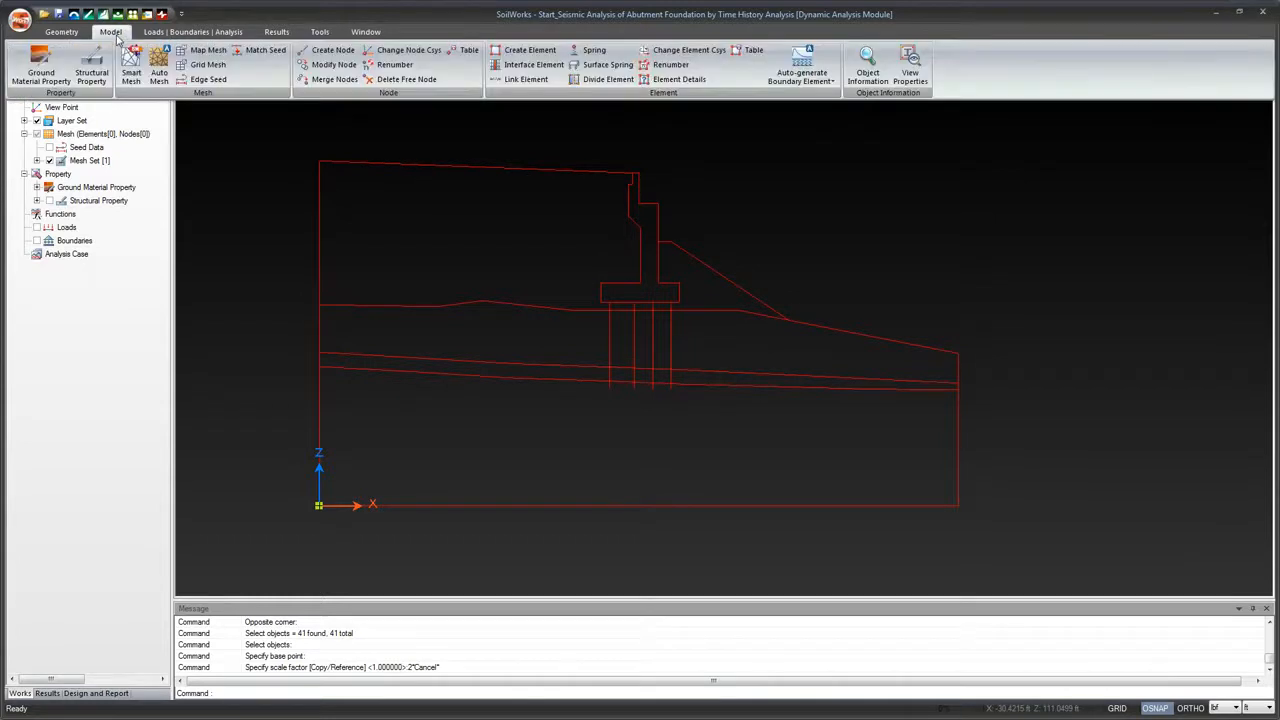
pyautogui.click(55, 70)
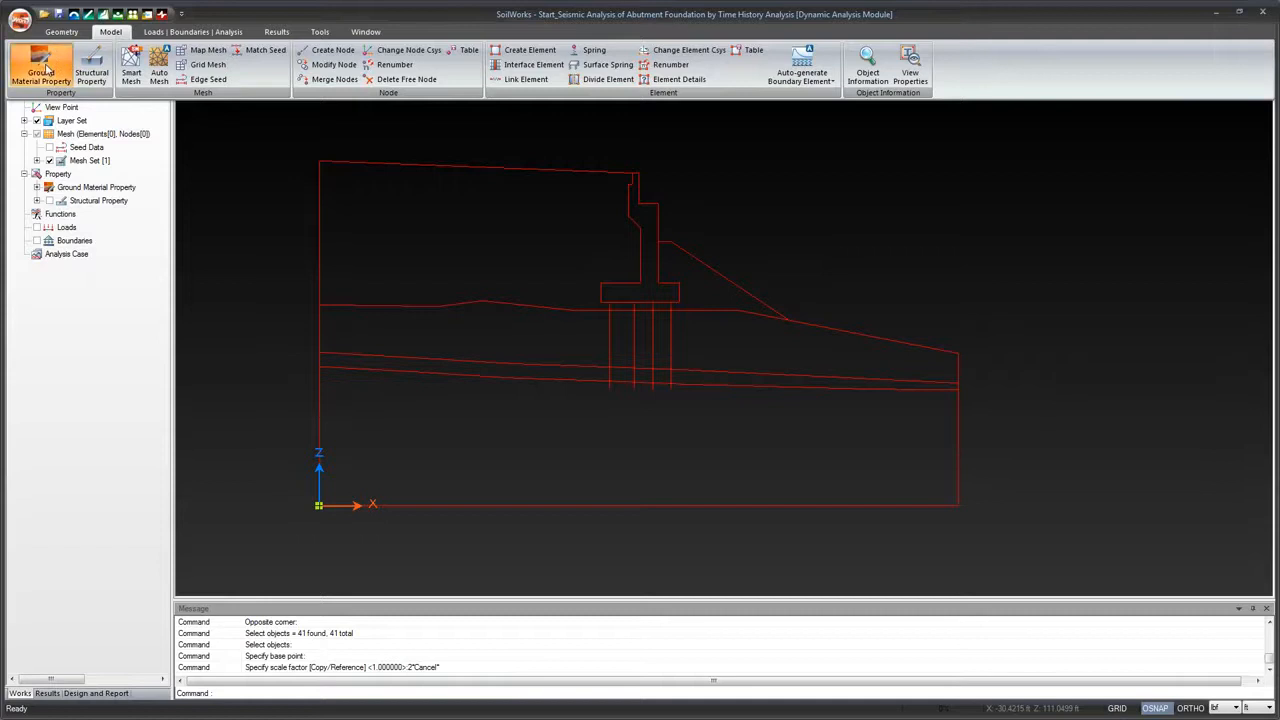
pyautogui.moveTo(91, 49); pyautogui.dragTo(468, 146)
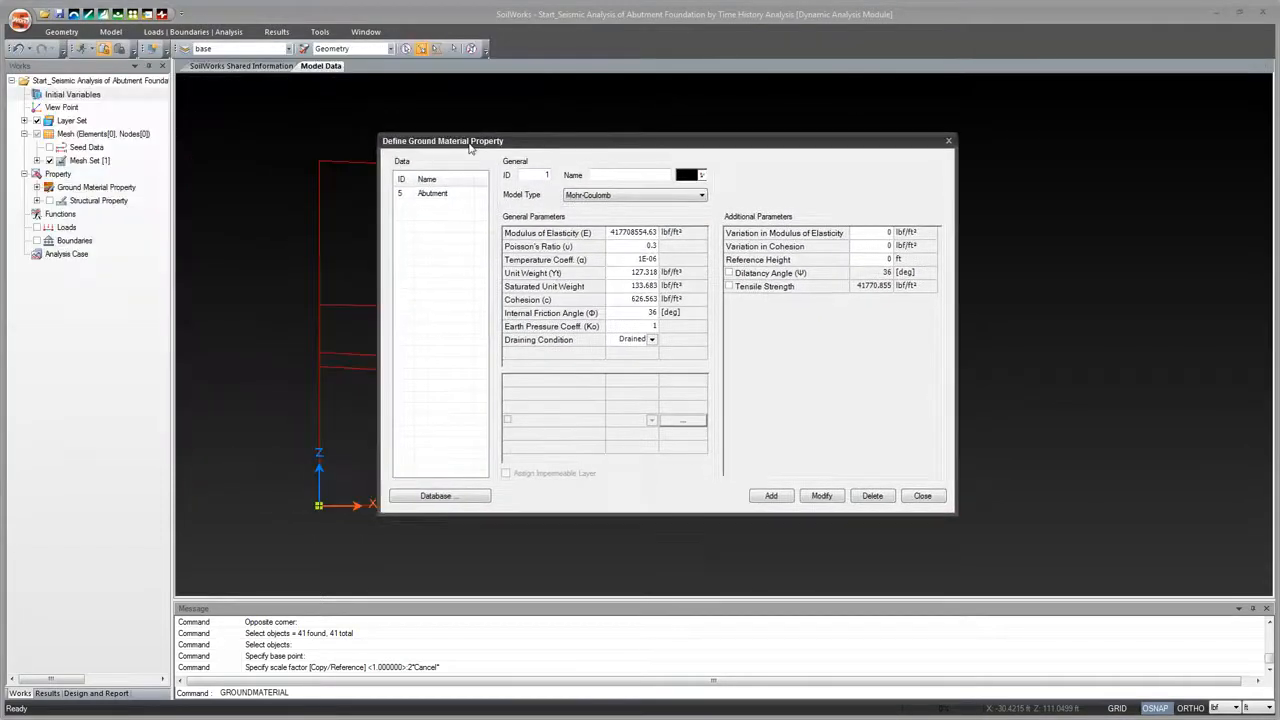
pyautogui.click(456, 194)
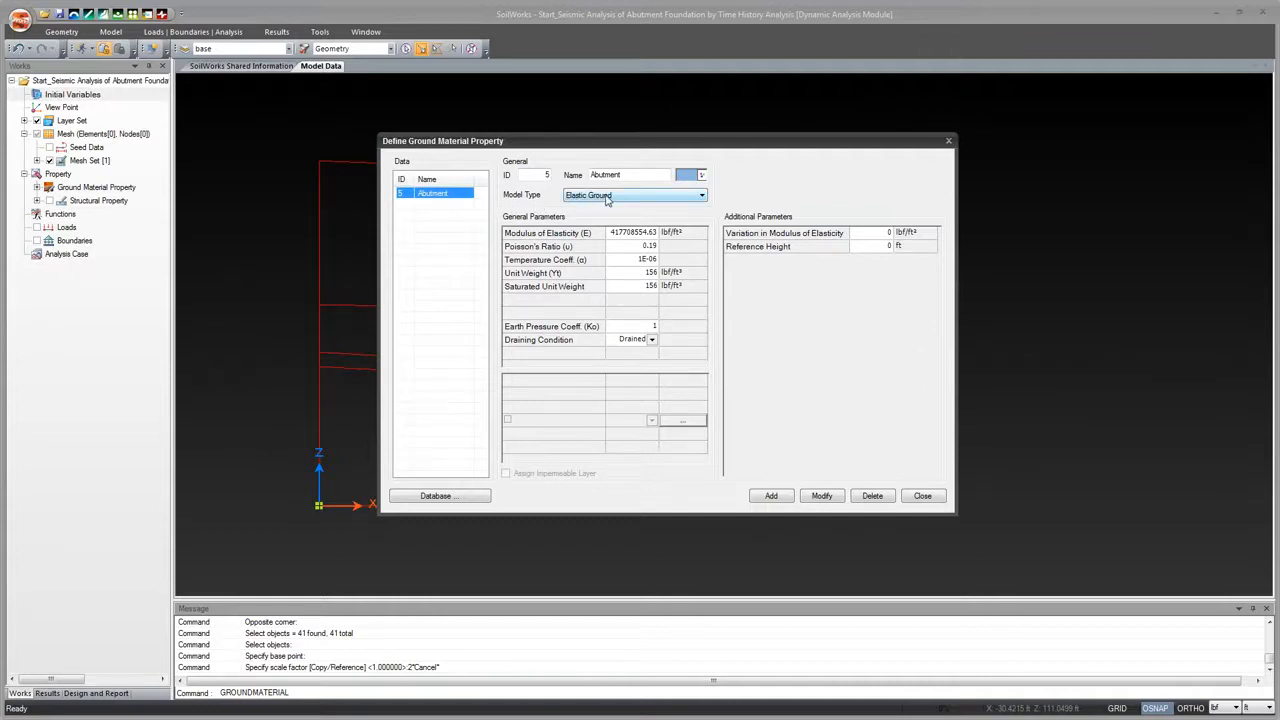
pyautogui.click(702, 196)
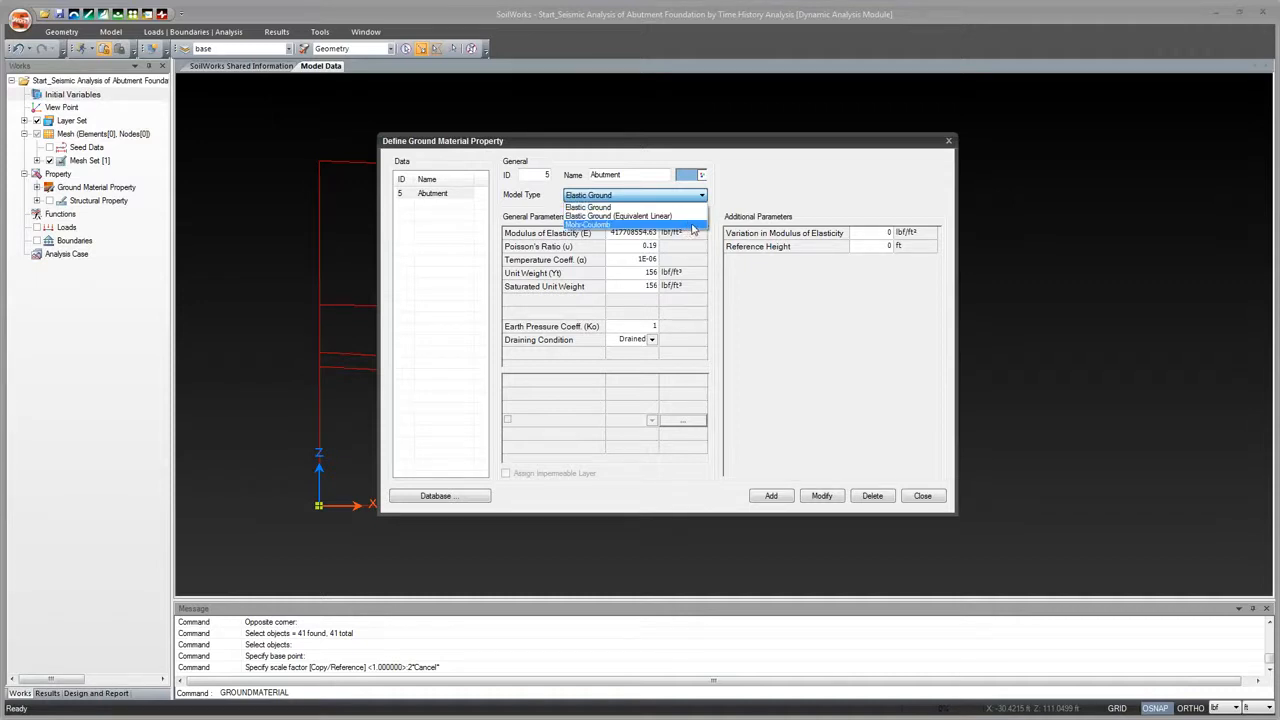
pyautogui.click(728, 197)
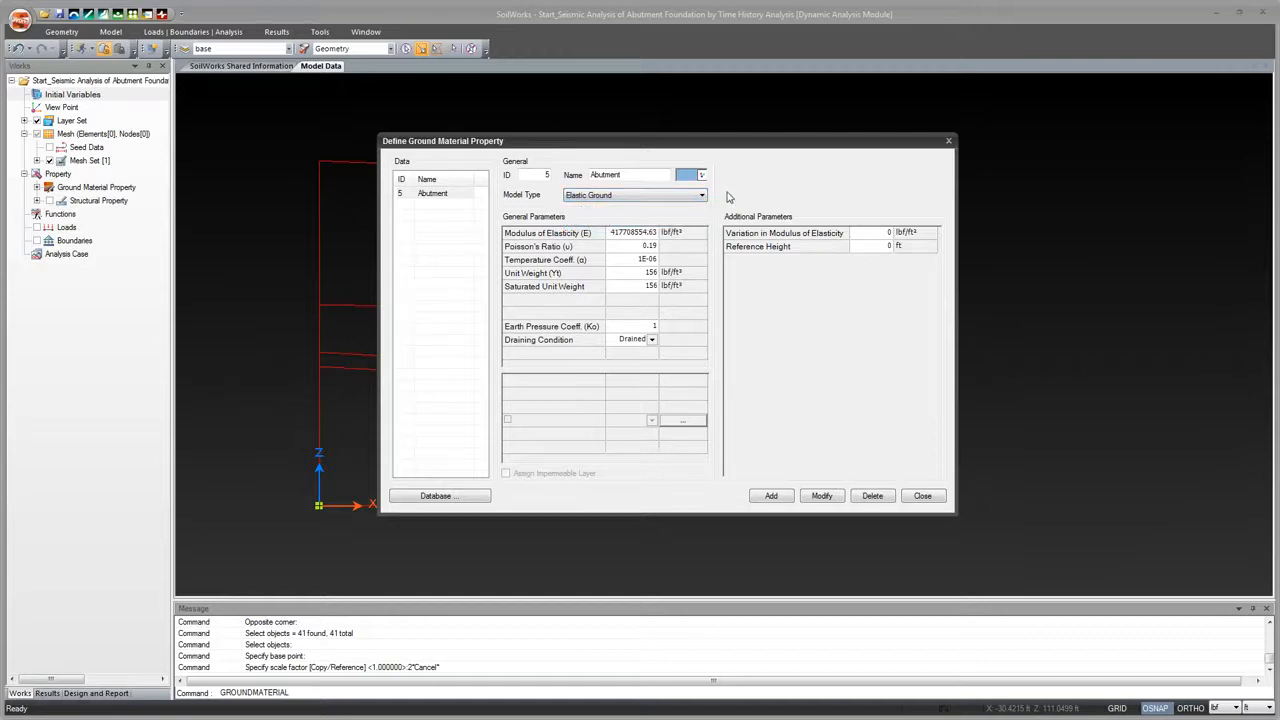
pyautogui.moveTo(702, 145); pyautogui.dragTo(686, 145)
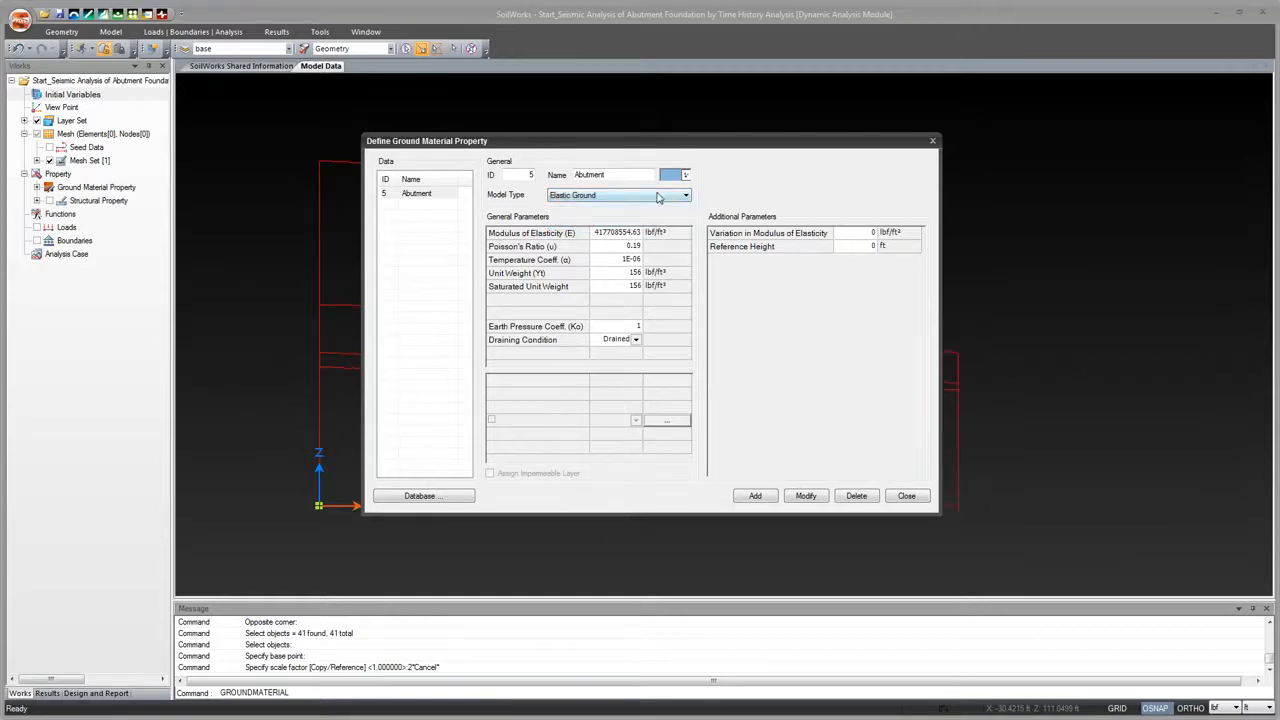
pyautogui.click(681, 196)
pyautogui.click(676, 224)
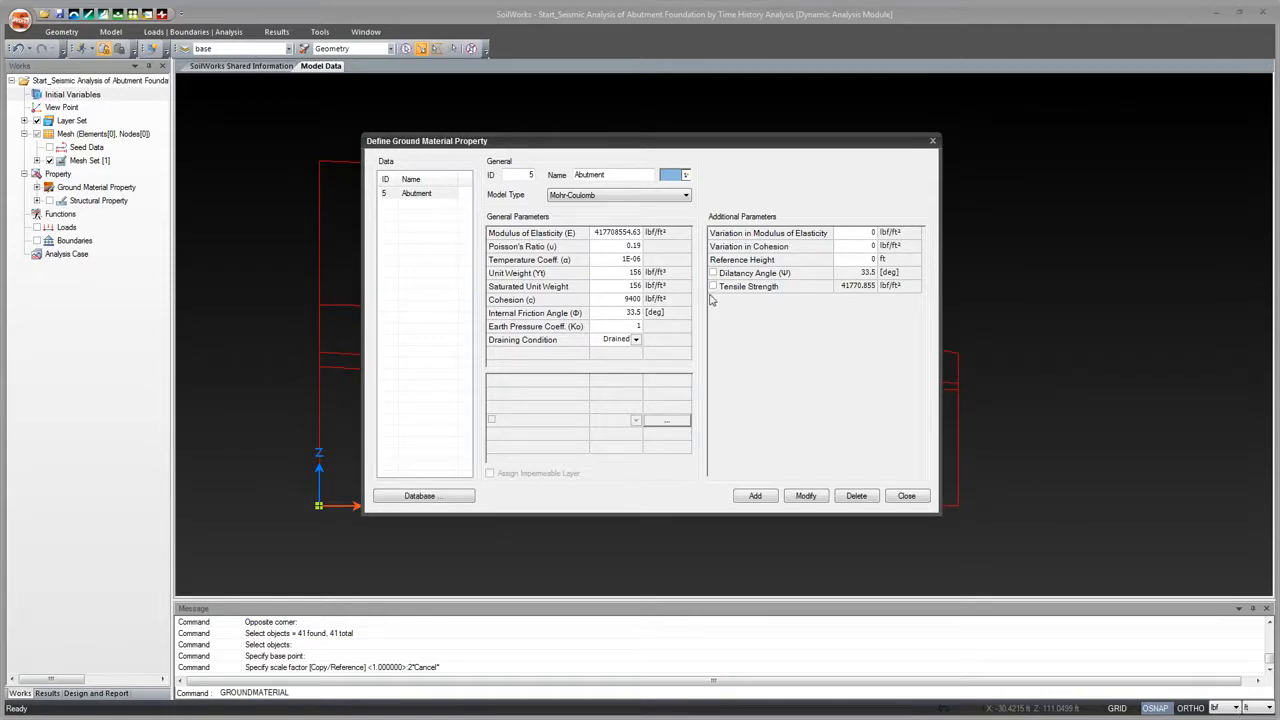
# Open the ground material database and choose the "5.1 Schist#1-Dynamic Characteristics" data set
pyautogui.click(455, 498)
pyautogui.moveTo(1121, 141); pyautogui.dragTo(628, 181)
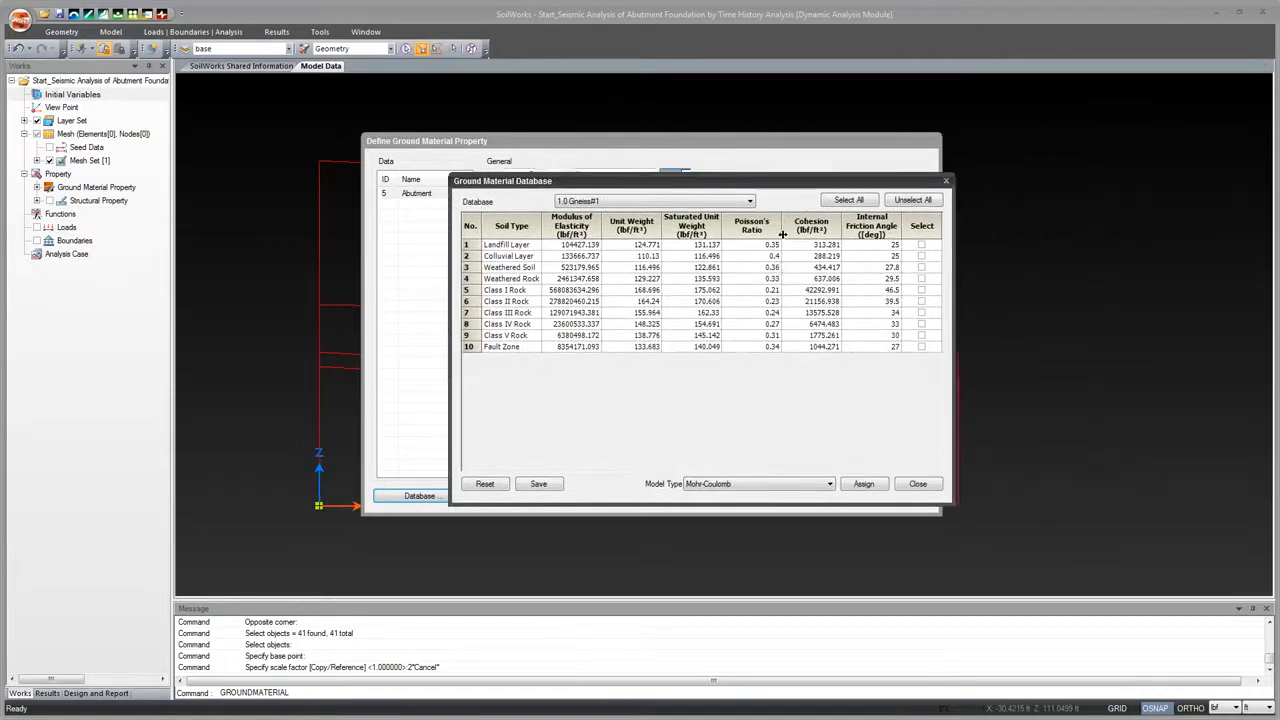
pyautogui.click(747, 202)
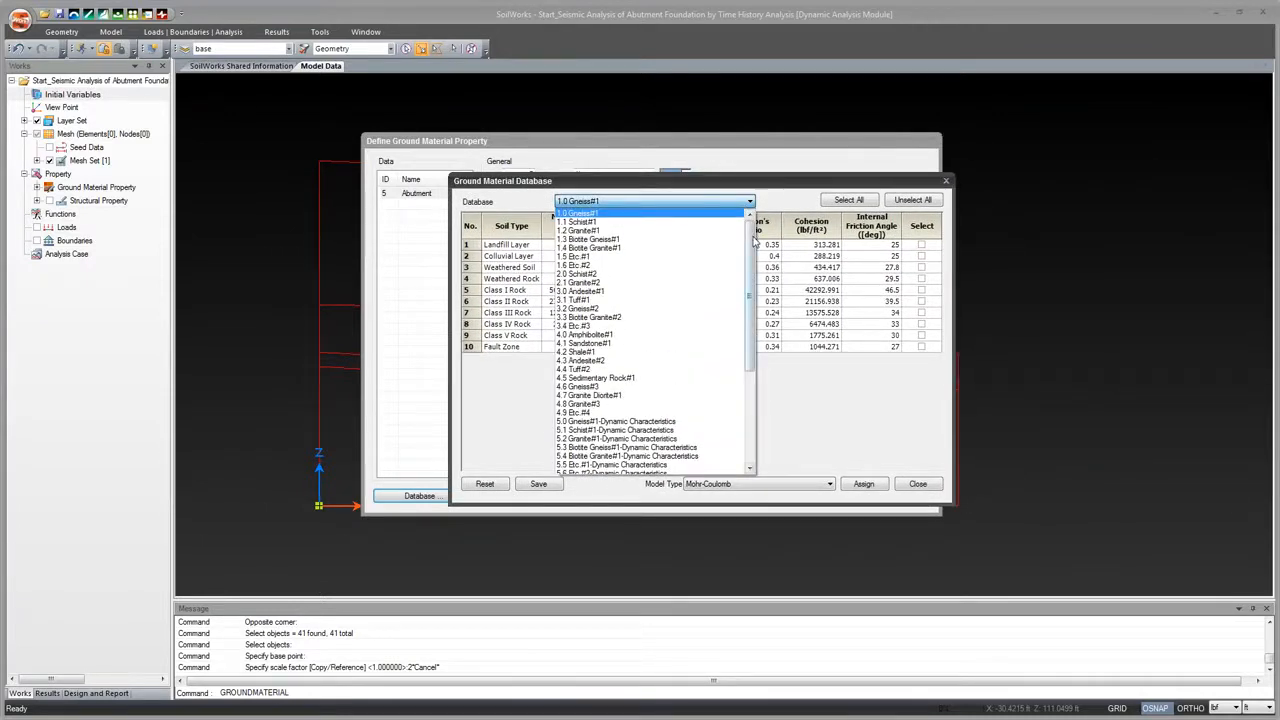
pyautogui.moveTo(752, 242)
pyautogui.mouseDown()
pyautogui.moveTo(730, 295)
pyautogui.moveTo(752, 232)
pyautogui.mouseUp()
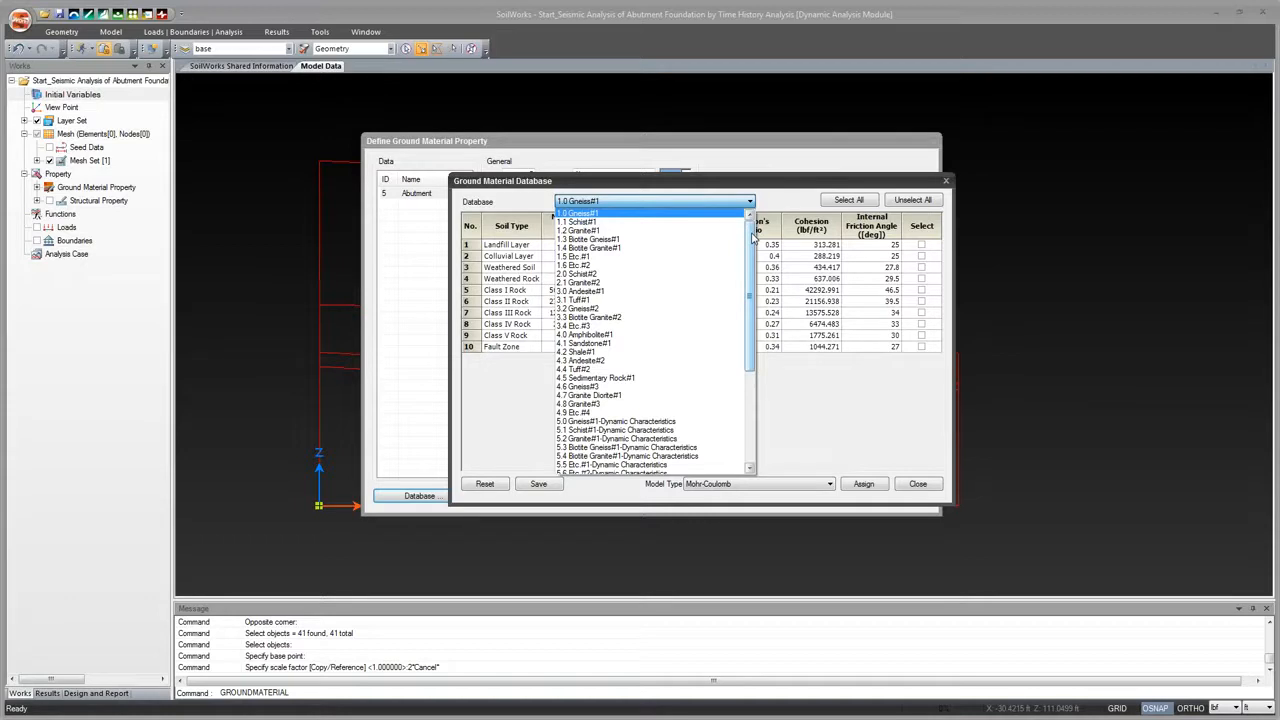
pyautogui.moveTo(753, 236); pyautogui.dragTo(766, 338)
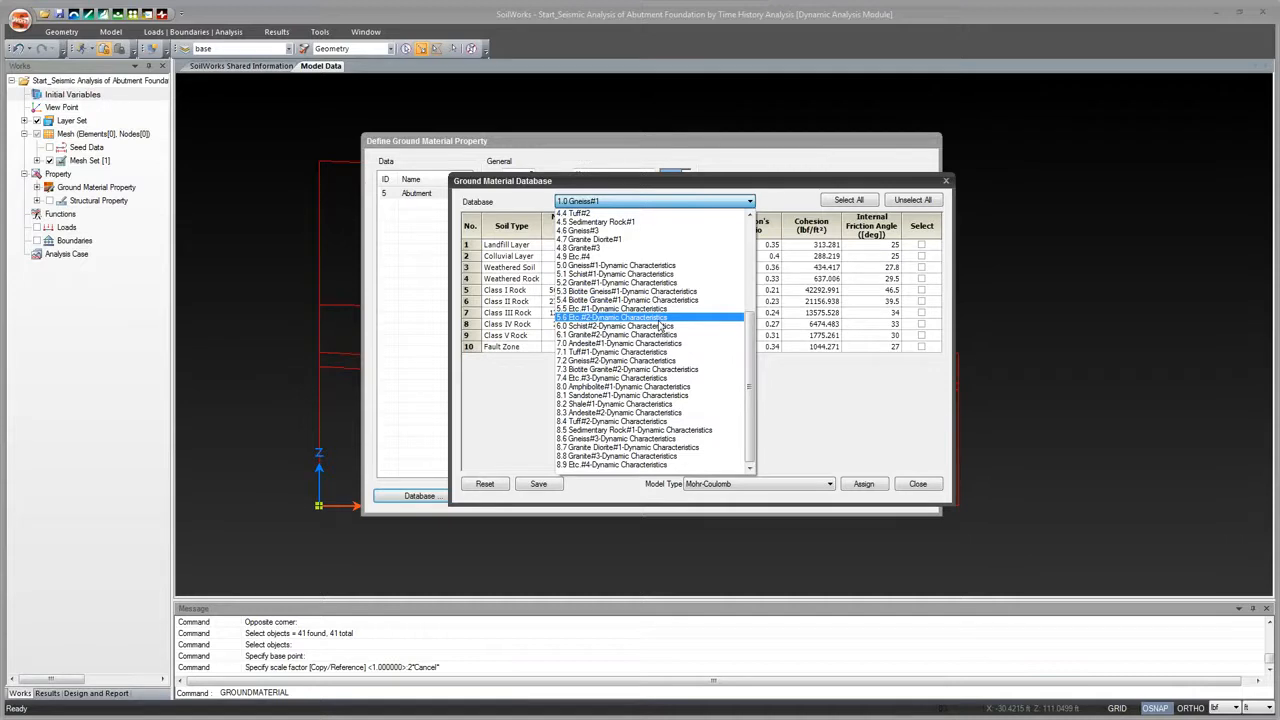
pyautogui.click(632, 283)
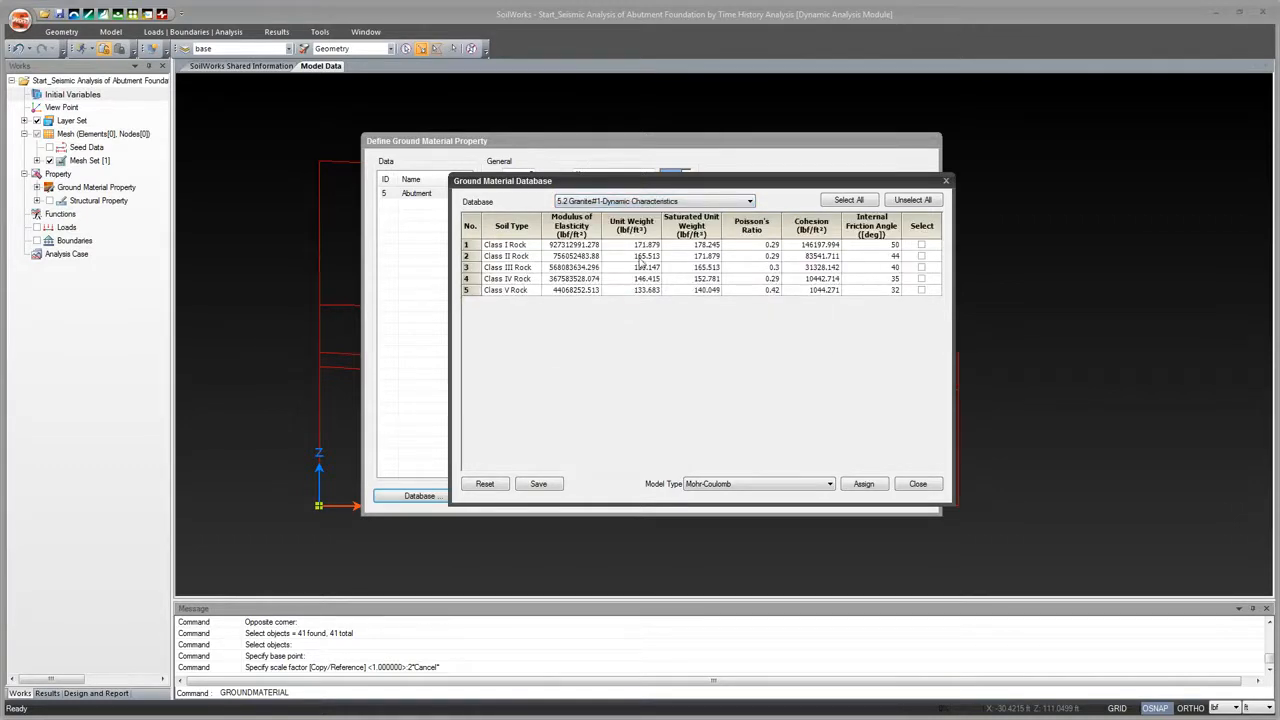
pyautogui.click(745, 204)
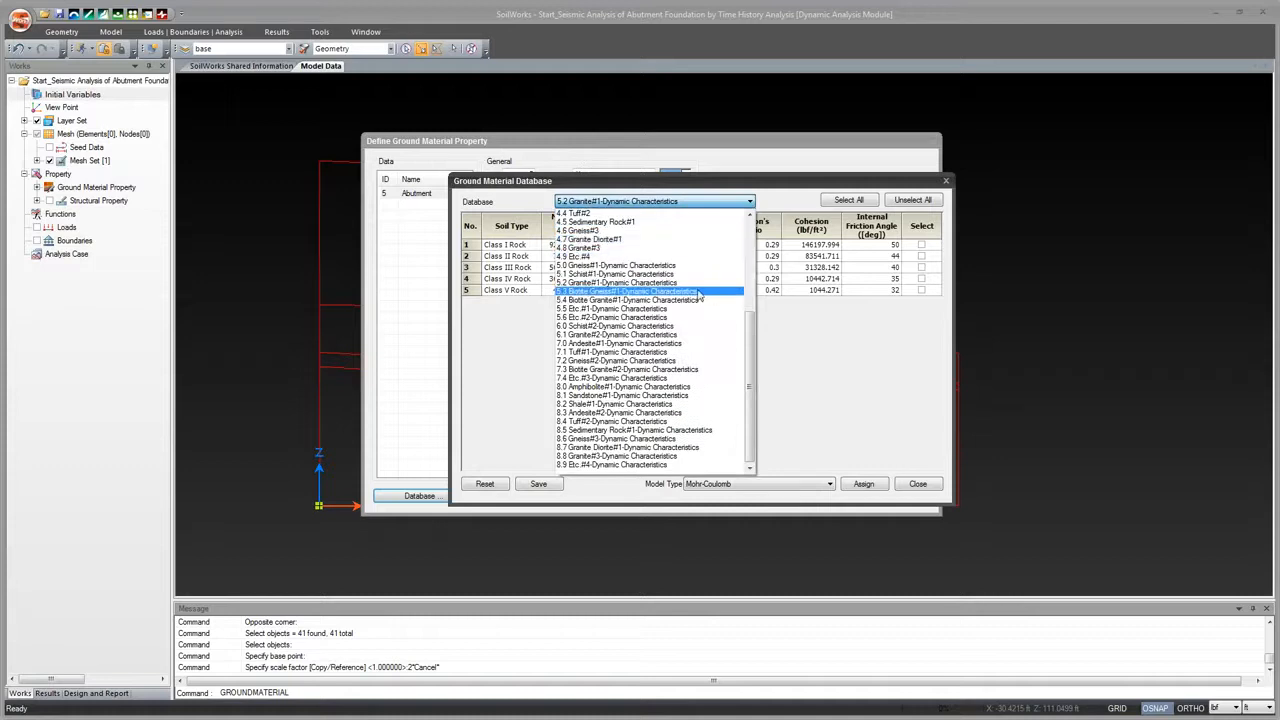
pyautogui.click(668, 273)
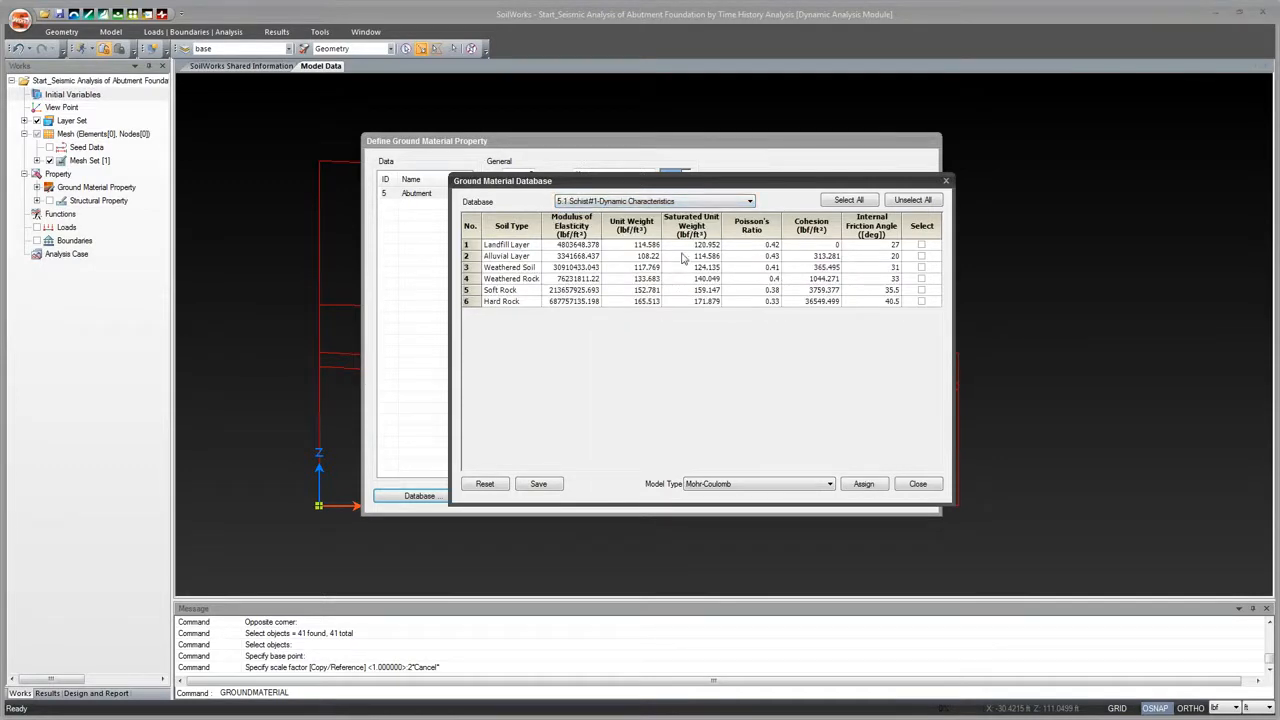
pyautogui.doubleClick(650, 270)
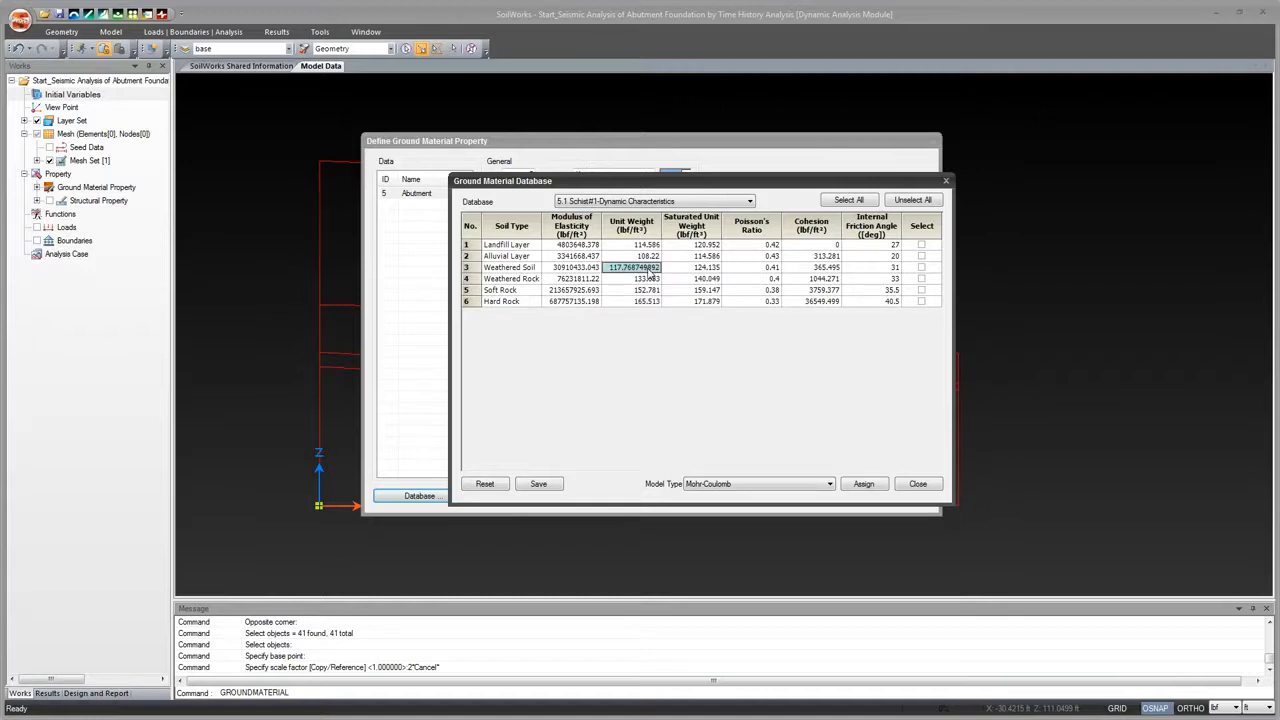
pyautogui.doubleClick(649, 269)
pyautogui.click(670, 293)
pyautogui.click(884, 292)
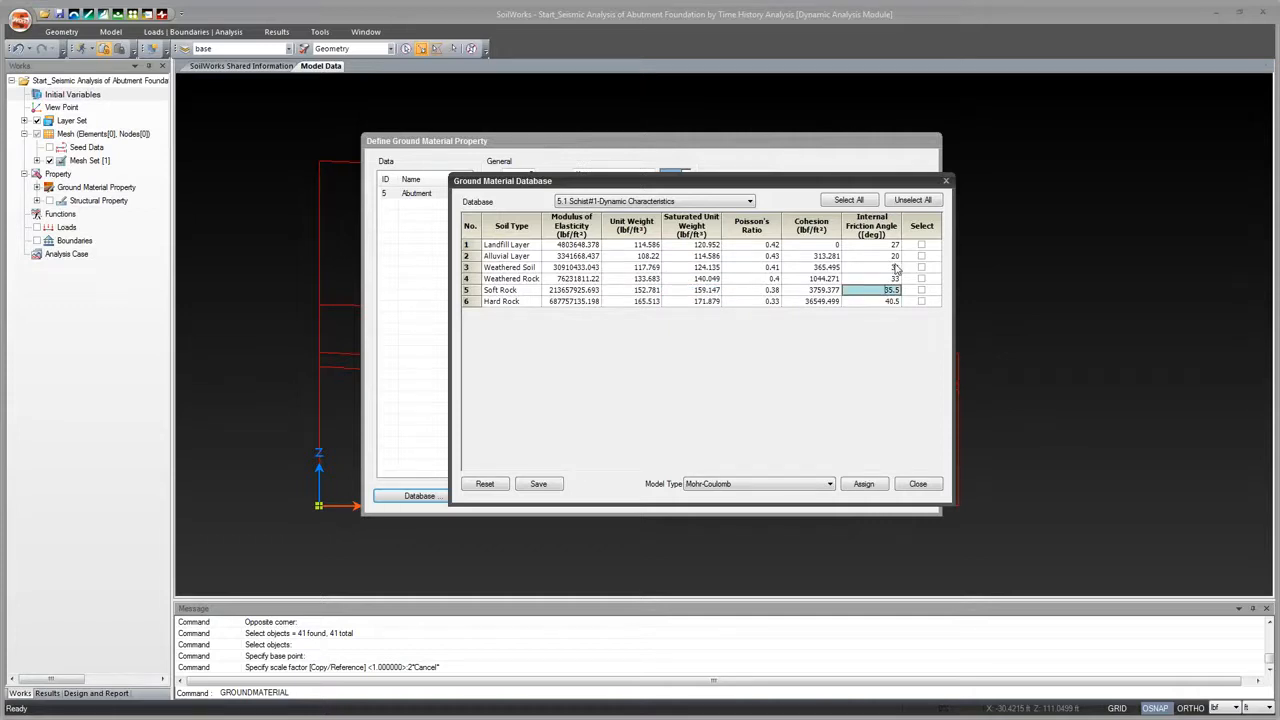
# Select Landfill Layer, Weathered Soil, Weathered Rock and Soft Rock in the database and assign them as Mohr-Coulomb ground materials
pyautogui.click(921, 256)
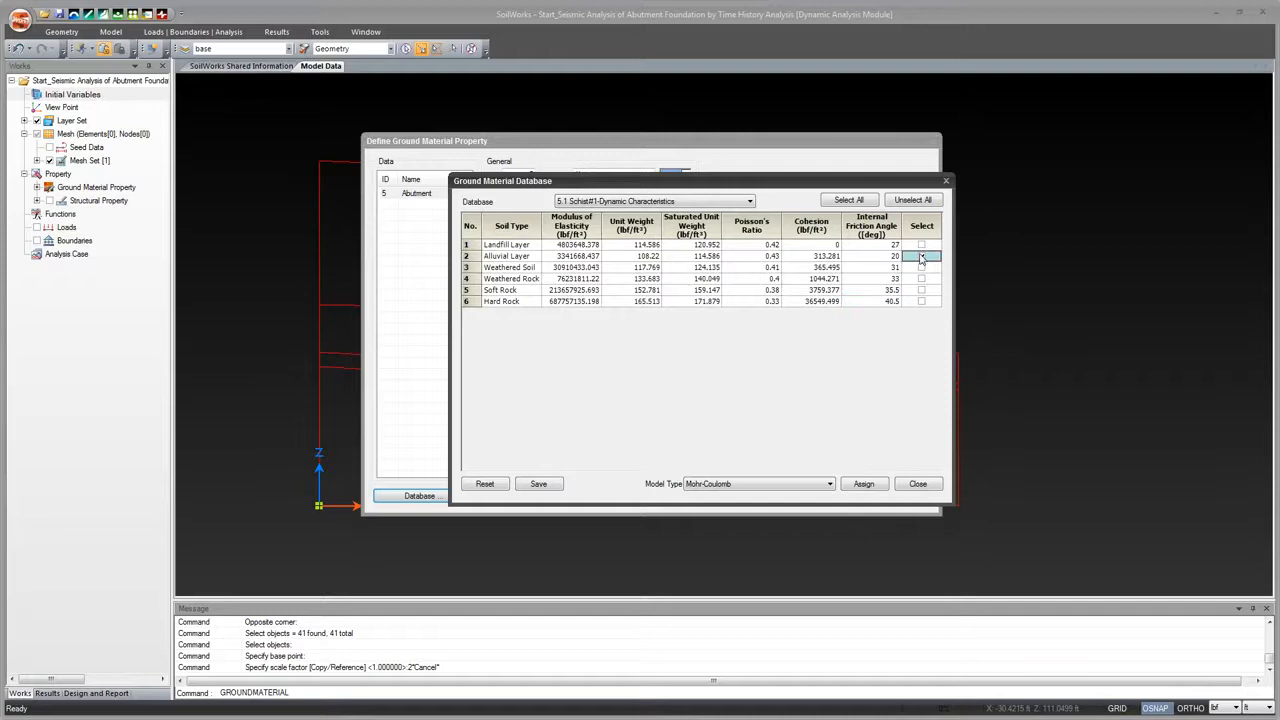
pyautogui.click(921, 245)
pyautogui.click(923, 256)
pyautogui.click(921, 280)
pyautogui.click(922, 290)
pyautogui.click(921, 290)
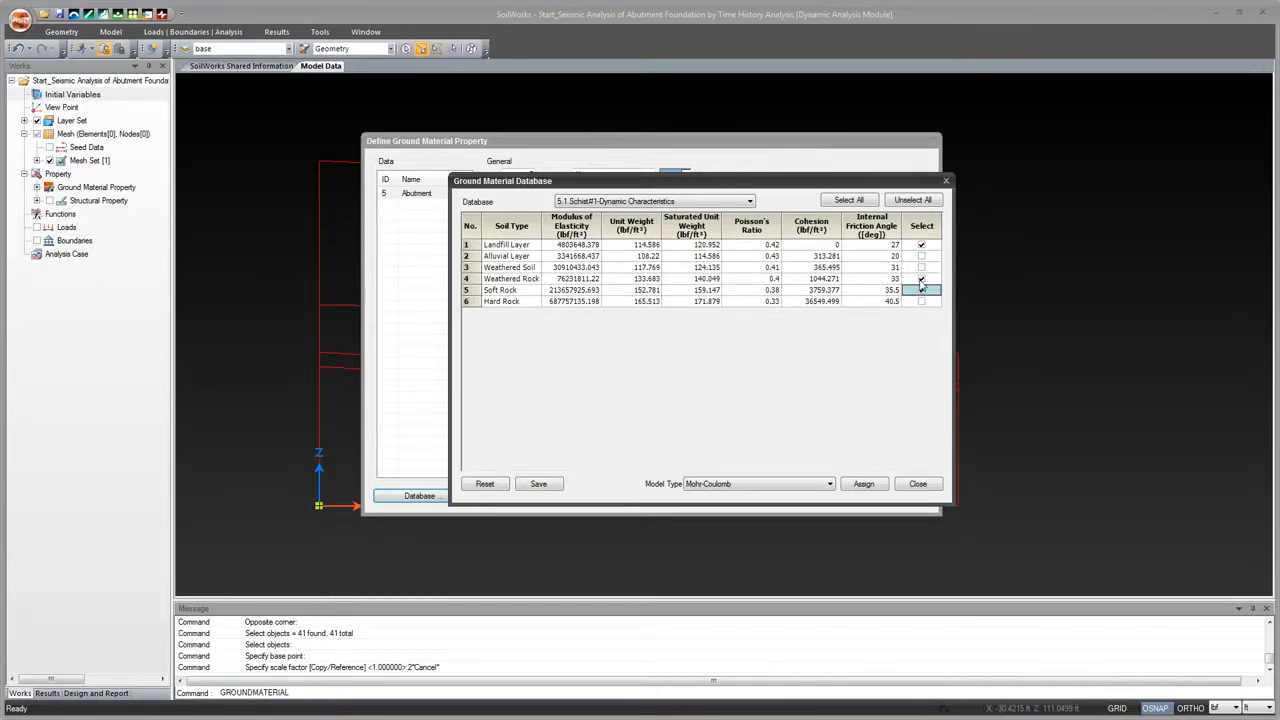
pyautogui.click(921, 286)
pyautogui.click(921, 268)
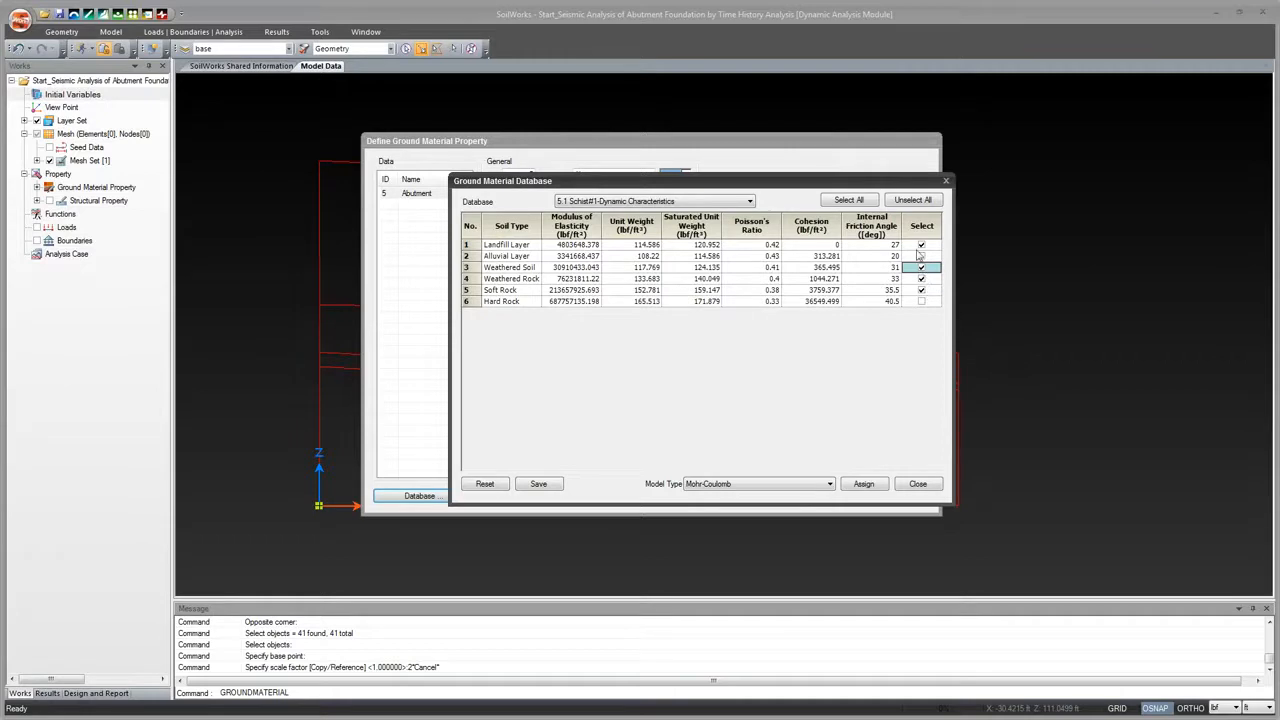
pyautogui.click(864, 484)
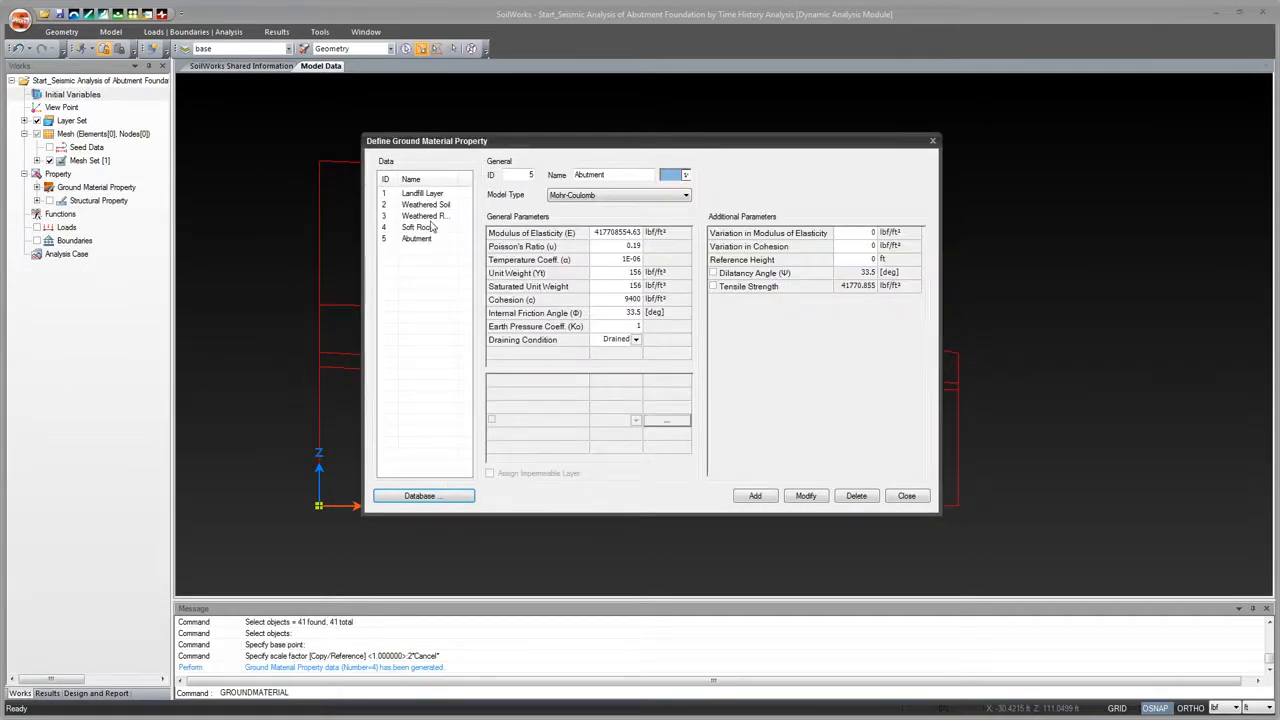
# Review the parameters of the Landfill Layer, Weathered Soil, Weathered Rock, Soft Rock and Abutment ground materials and close their definitions
pyautogui.click(437, 194)
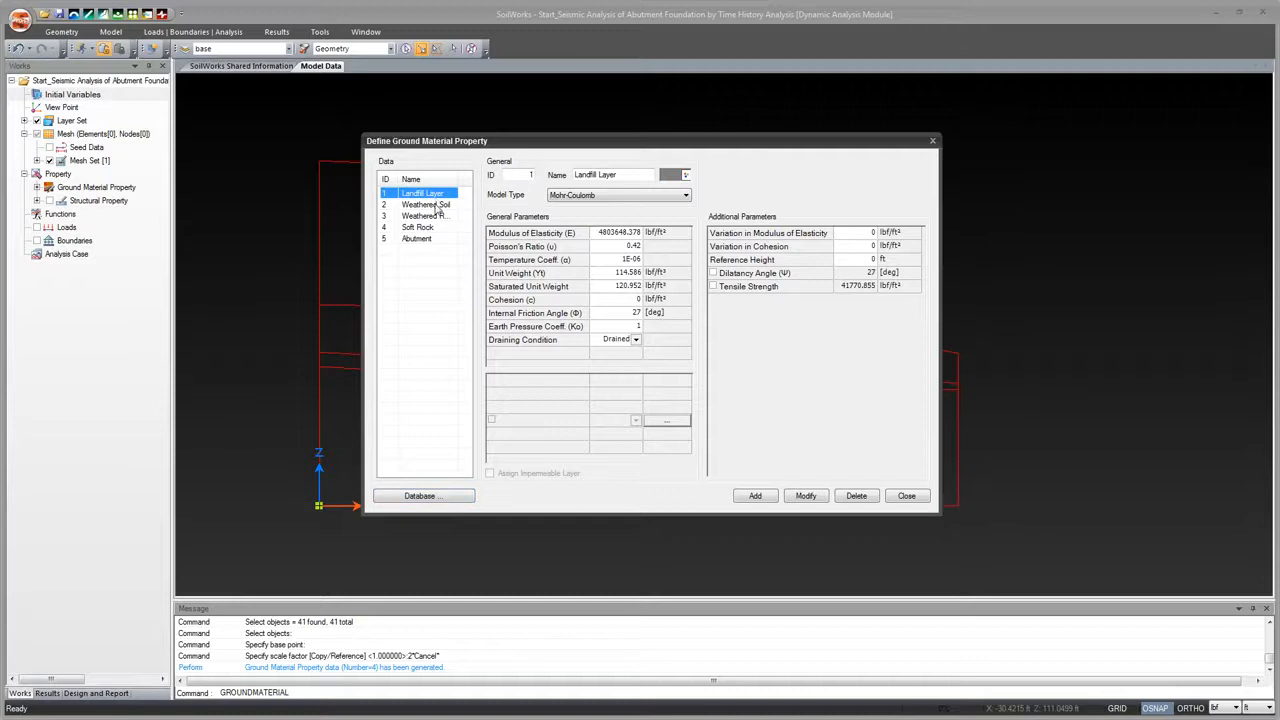
pyautogui.click(437, 204)
pyautogui.click(437, 217)
pyautogui.click(437, 227)
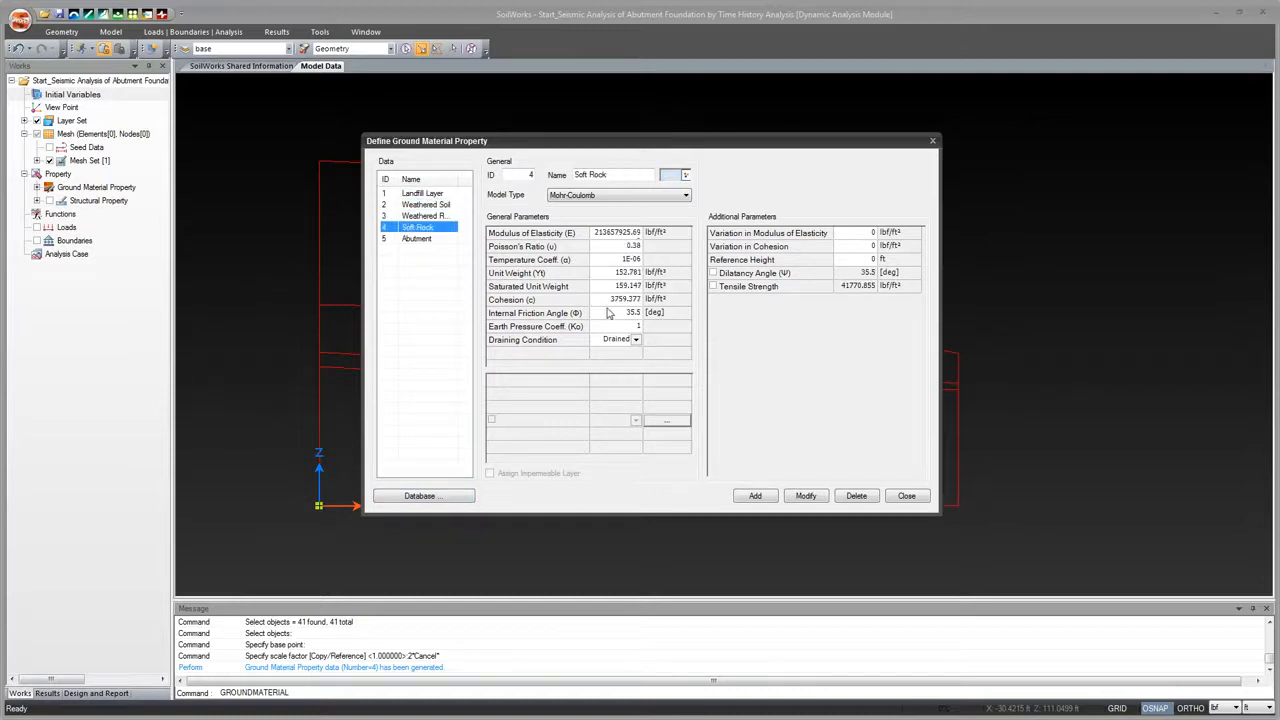
pyautogui.click(433, 217)
pyautogui.click(432, 205)
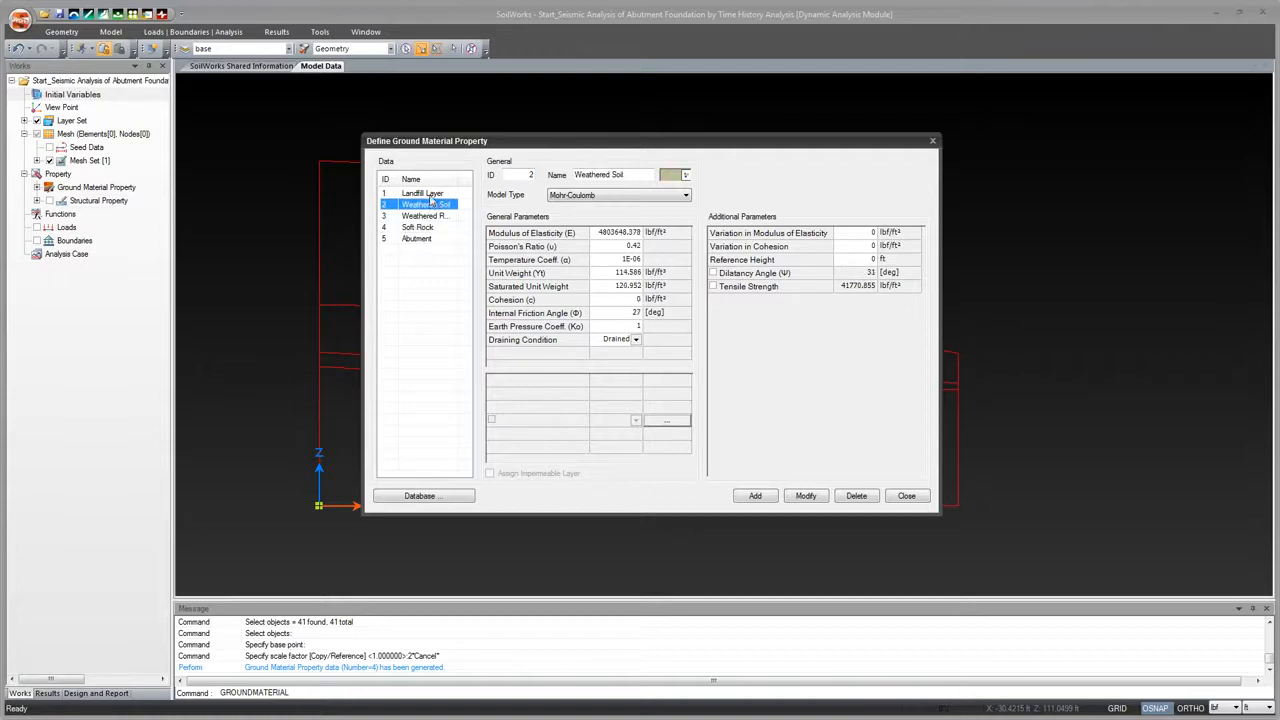
pyautogui.click(433, 193)
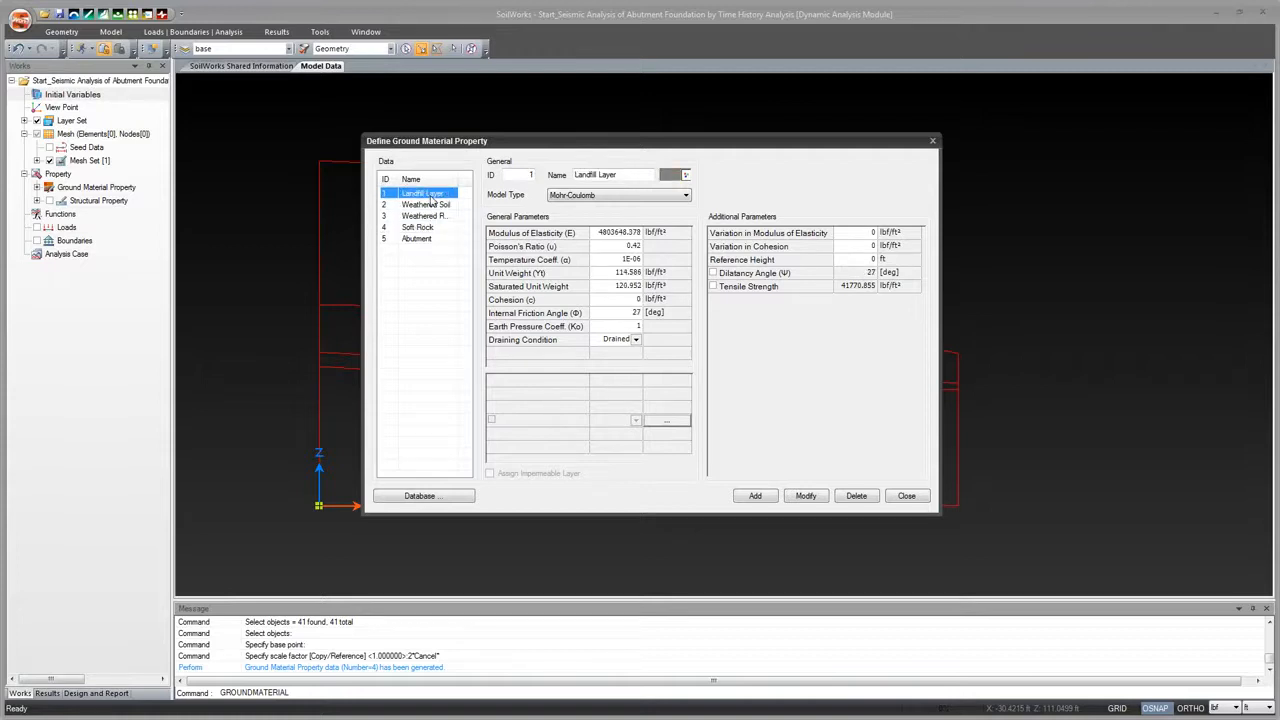
pyautogui.click(600, 232)
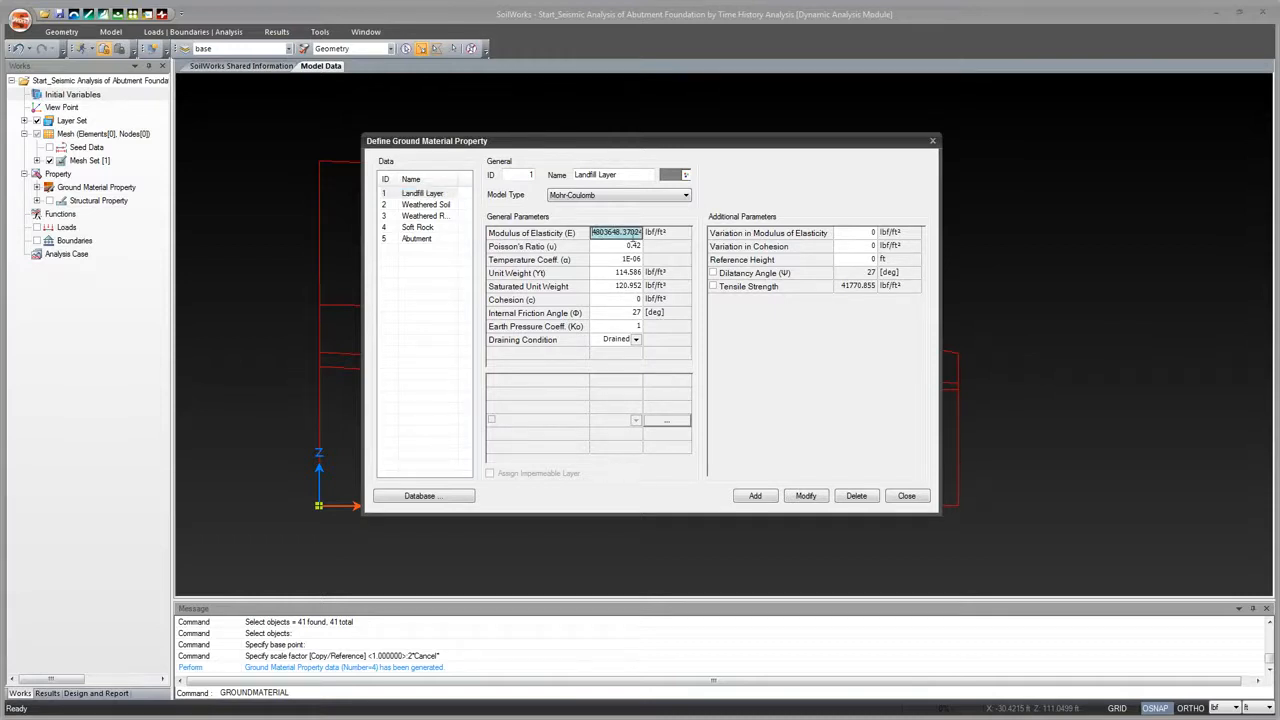
pyautogui.click(420, 206)
pyautogui.click(419, 218)
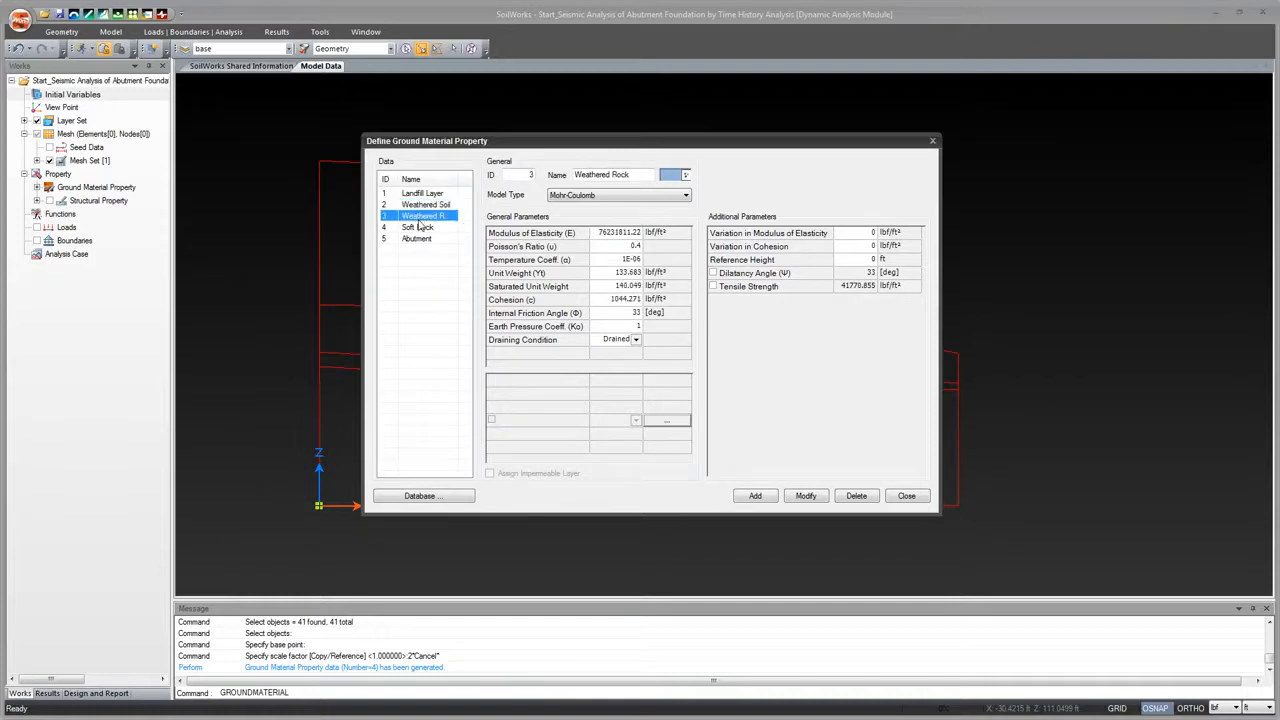
pyautogui.click(418, 227)
pyautogui.click(420, 238)
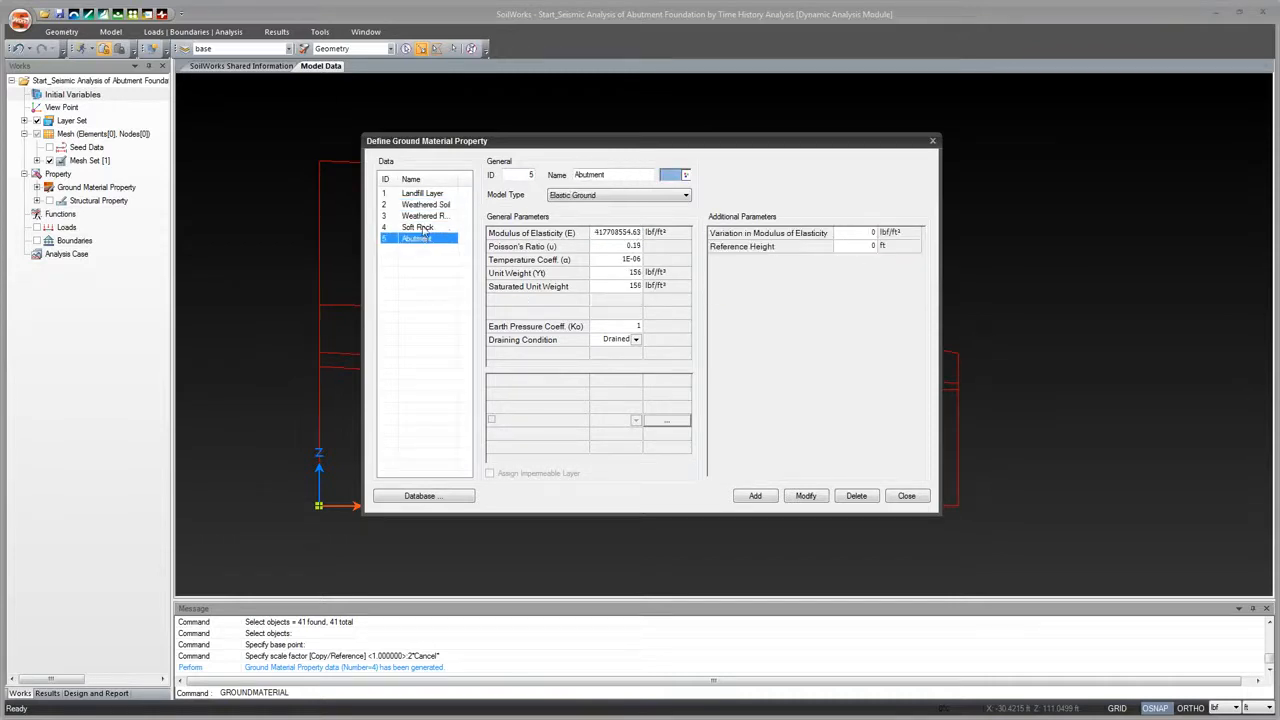
pyautogui.click(418, 227)
pyautogui.click(420, 216)
pyautogui.click(422, 204)
pyautogui.click(421, 193)
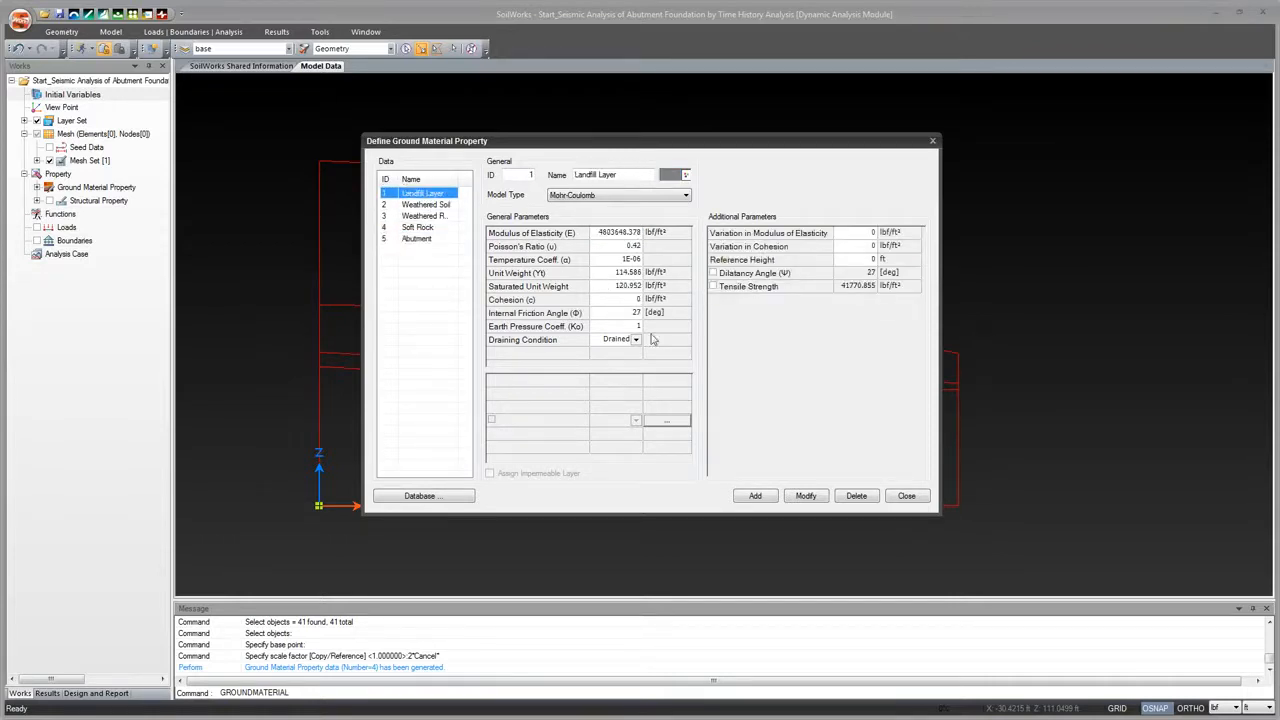
pyautogui.click(906, 496)
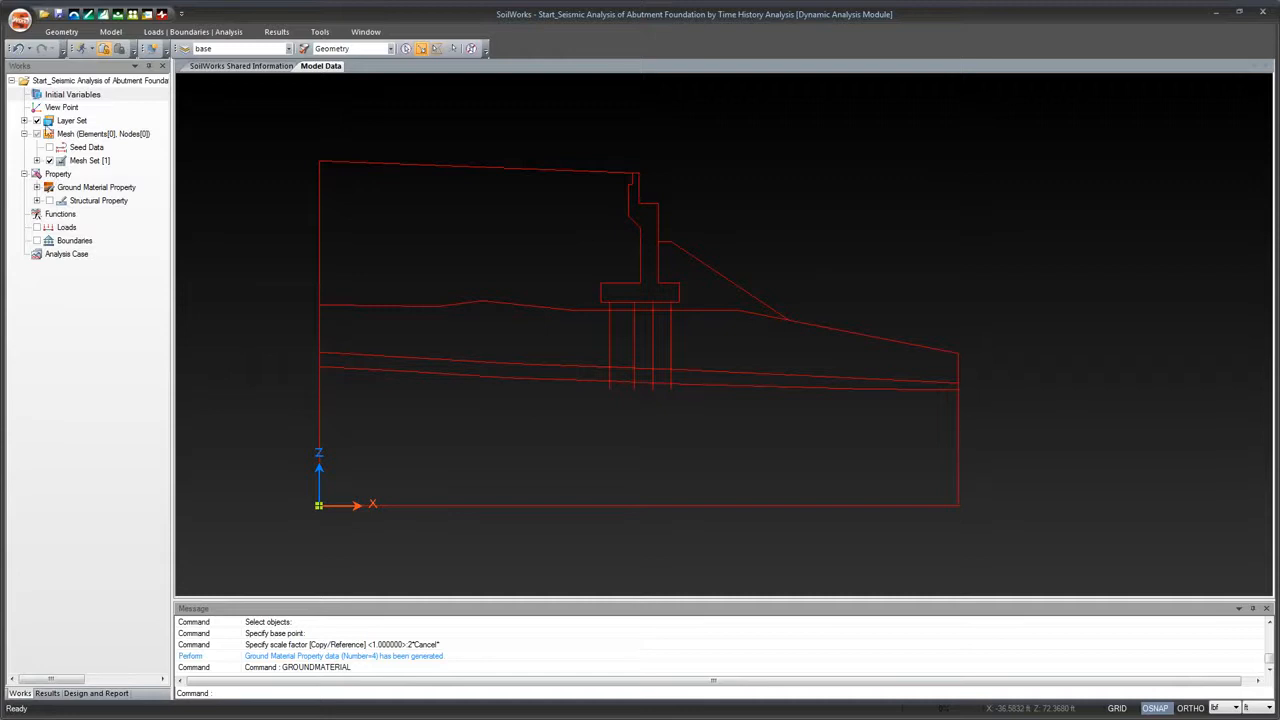
# Expand the ground material properties in the model tree and examine the listed soil, rock and abutment materials
pyautogui.click(37, 188)
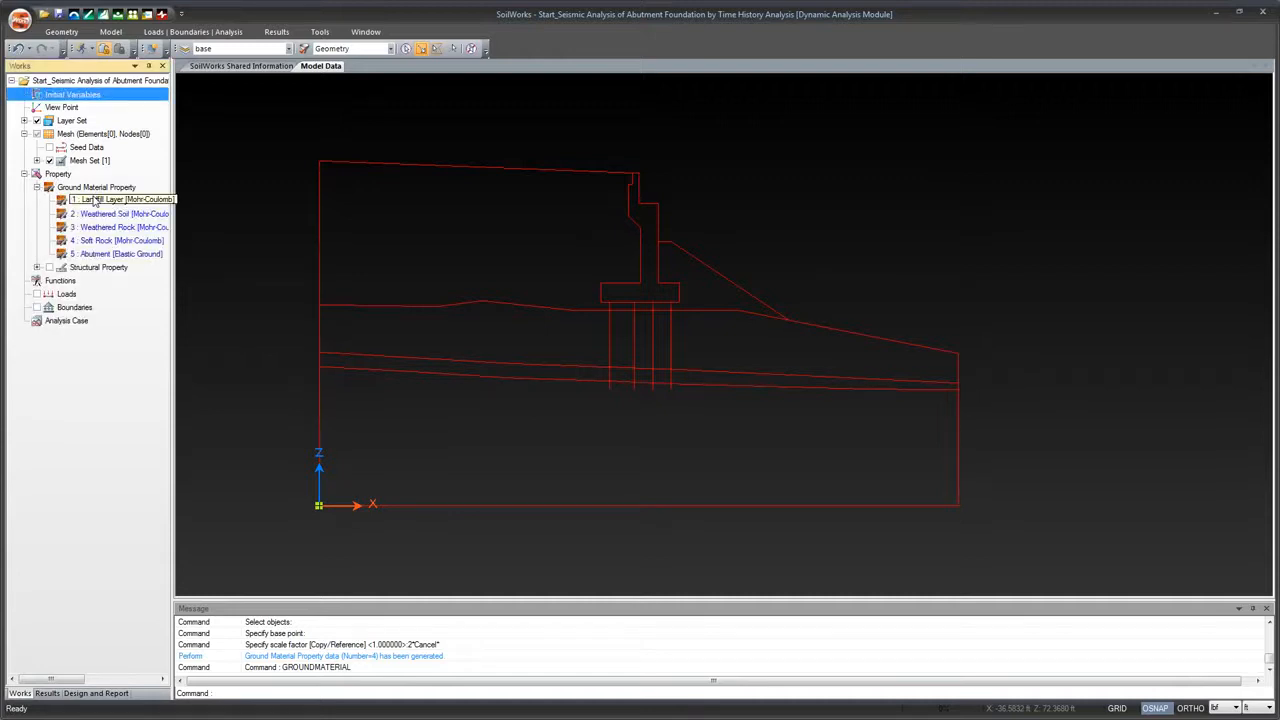
pyautogui.click(148, 254)
pyautogui.click(141, 241)
pyautogui.click(133, 214)
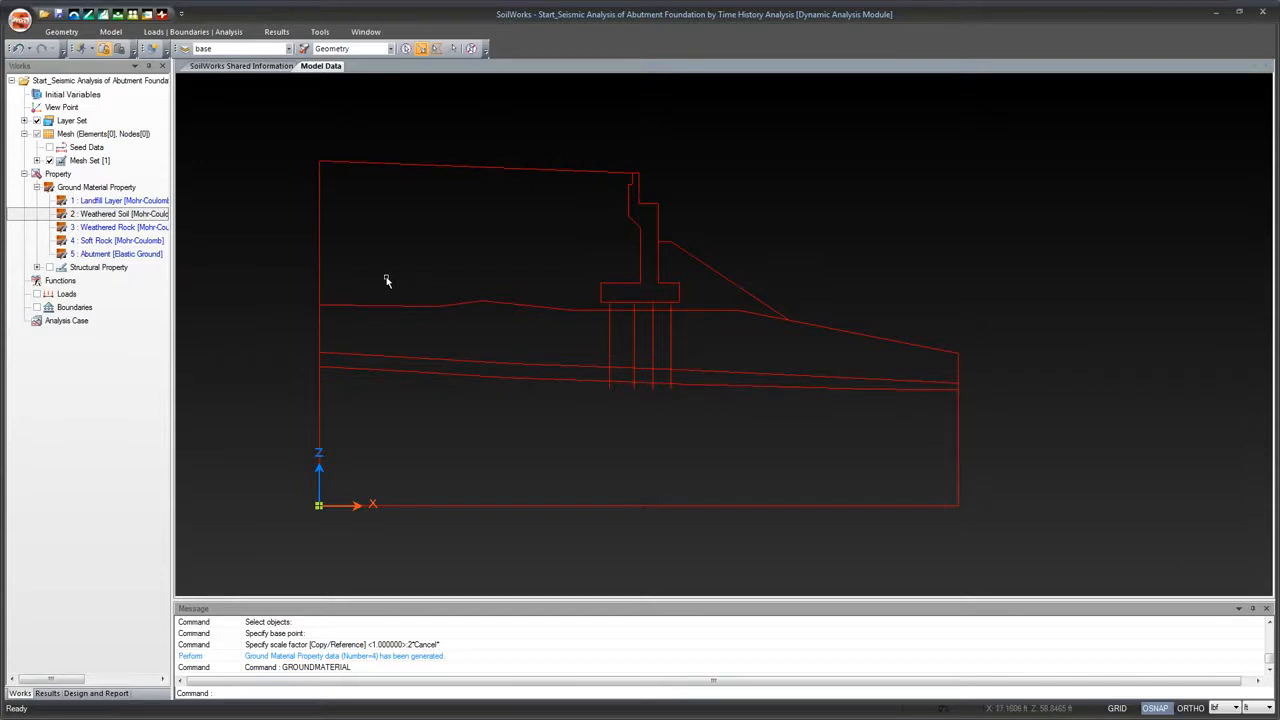
pyautogui.click(101, 255)
pyautogui.click(101, 241)
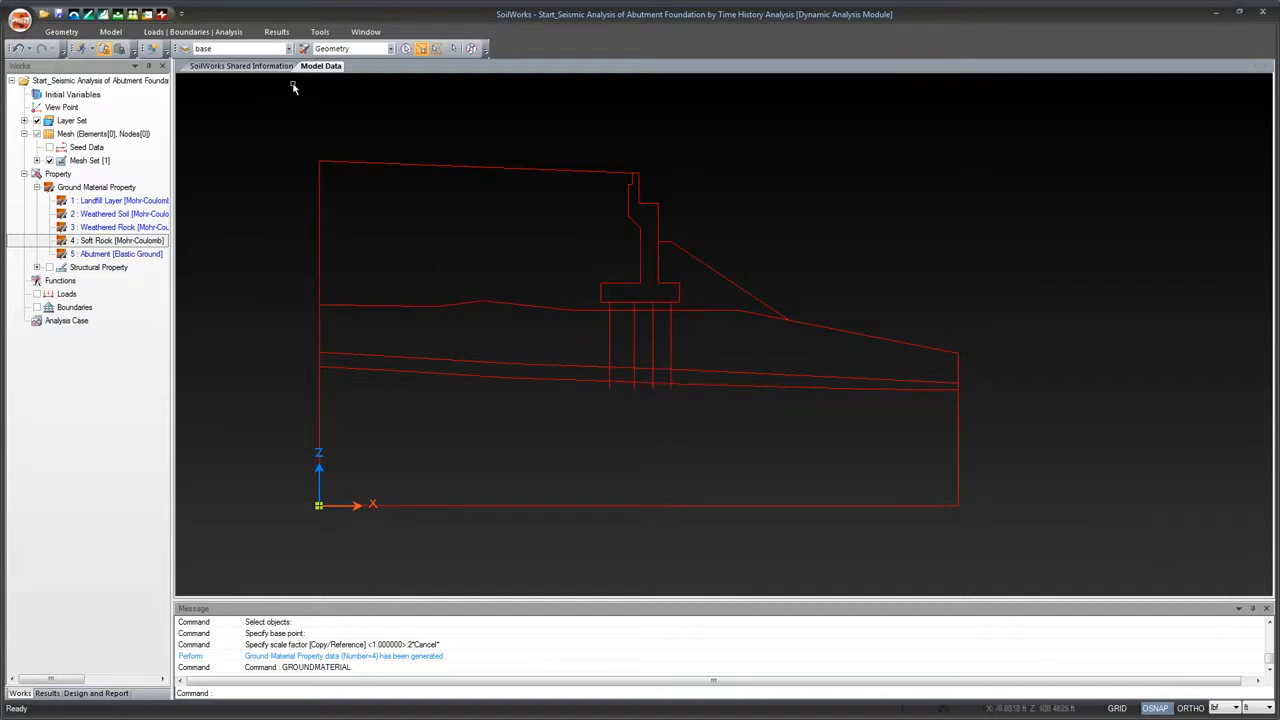
# Open the structural property definitions and load the Pile beam property to examine its material data
pyautogui.click(110, 31)
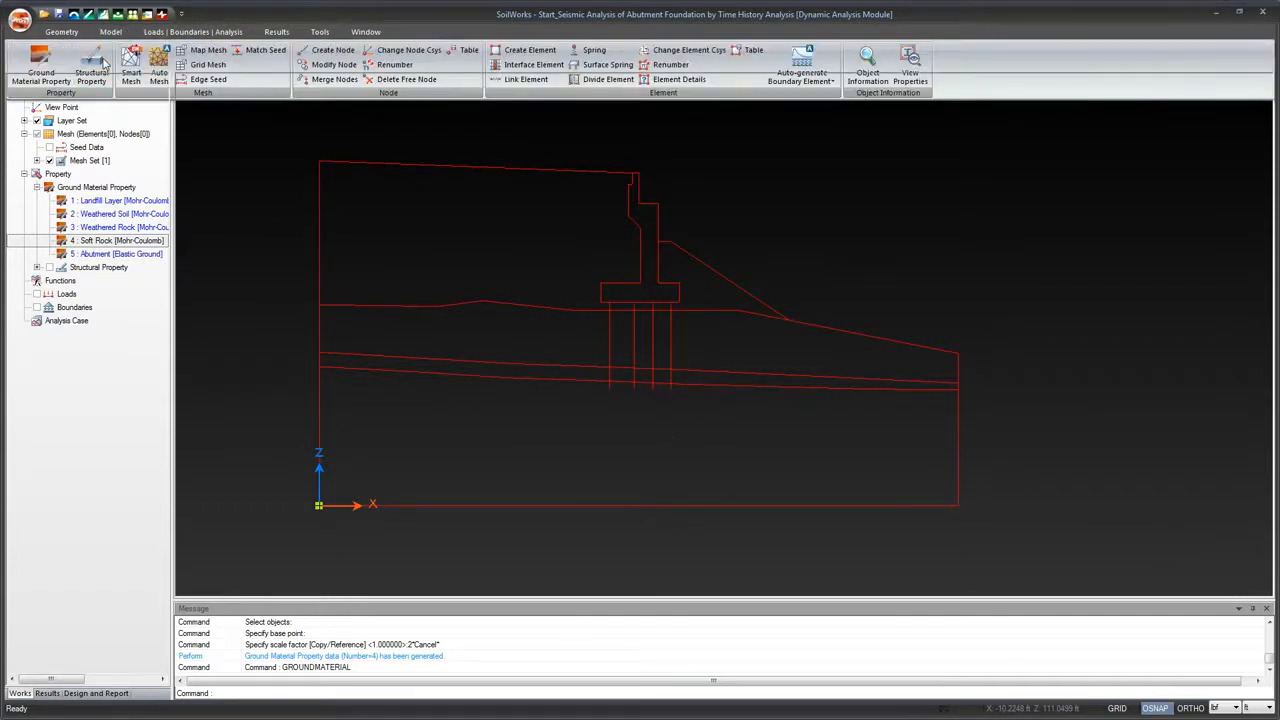
pyautogui.click(104, 62)
pyautogui.moveTo(248, 60); pyautogui.dragTo(547, 128)
pyautogui.click(372, 166)
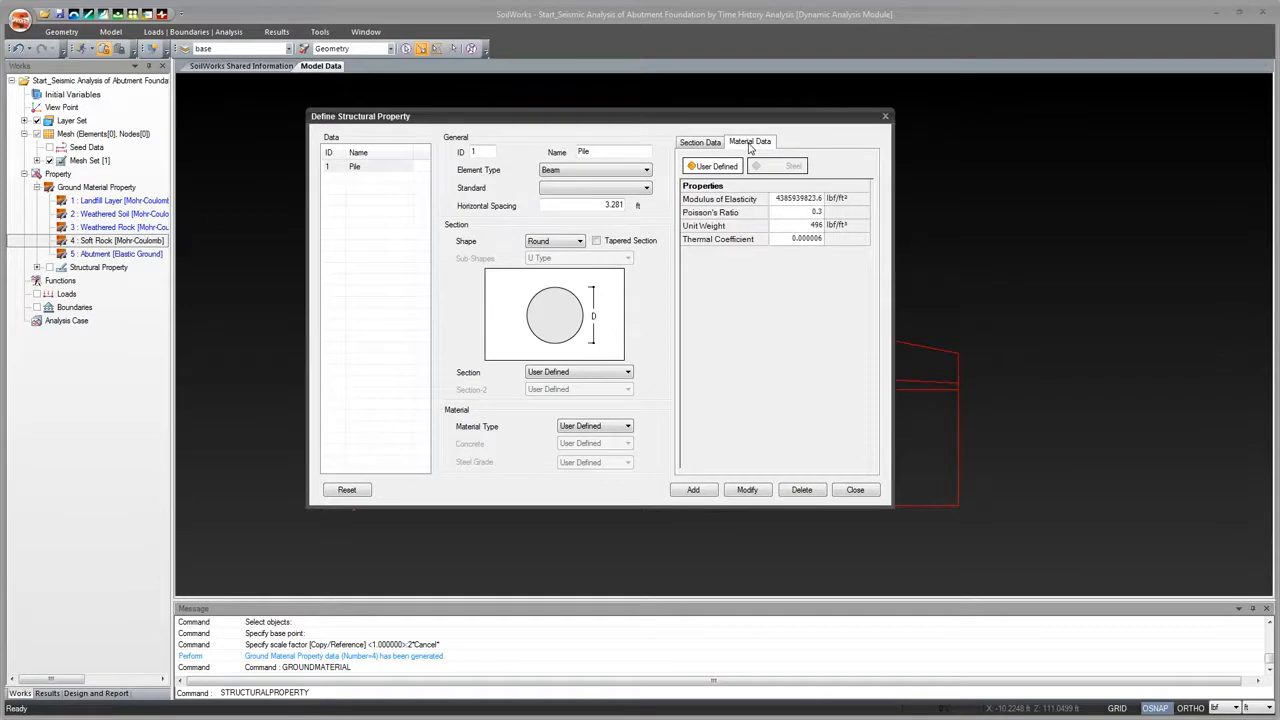
# Try Concrete as the Pile's material type and return it to User Defined
pyautogui.click(625, 433)
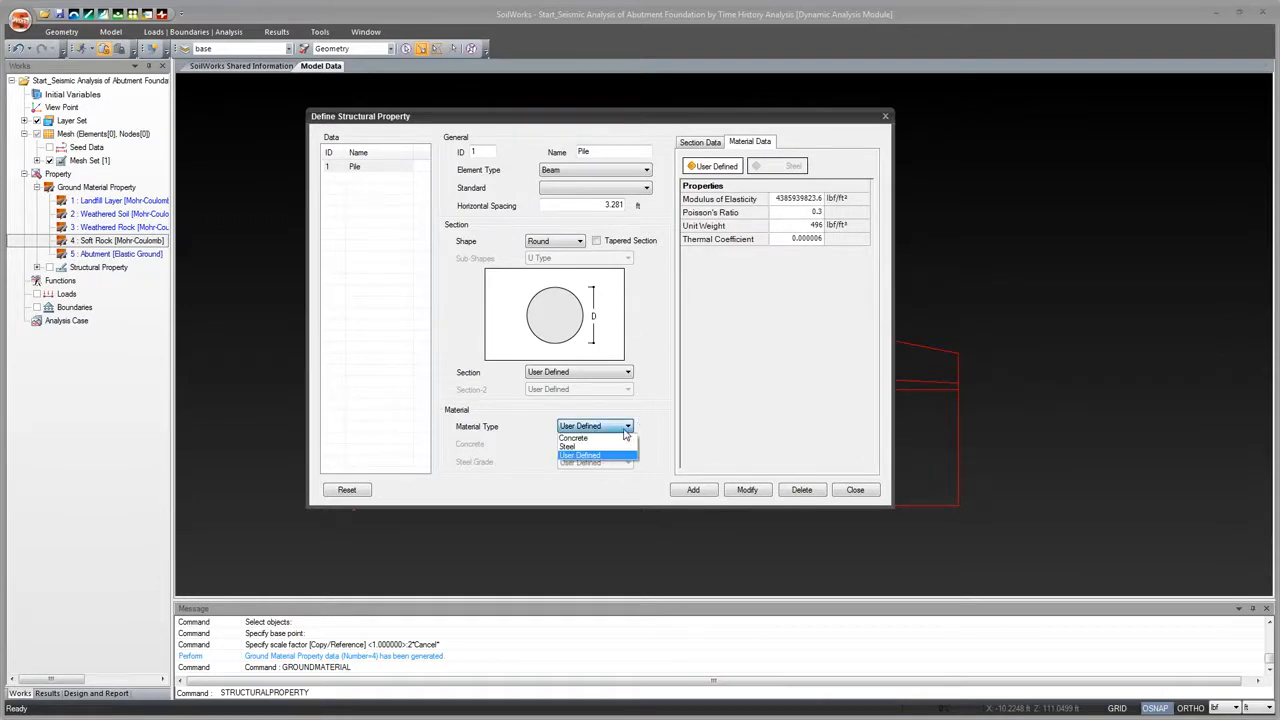
pyautogui.click(620, 438)
pyautogui.click(612, 429)
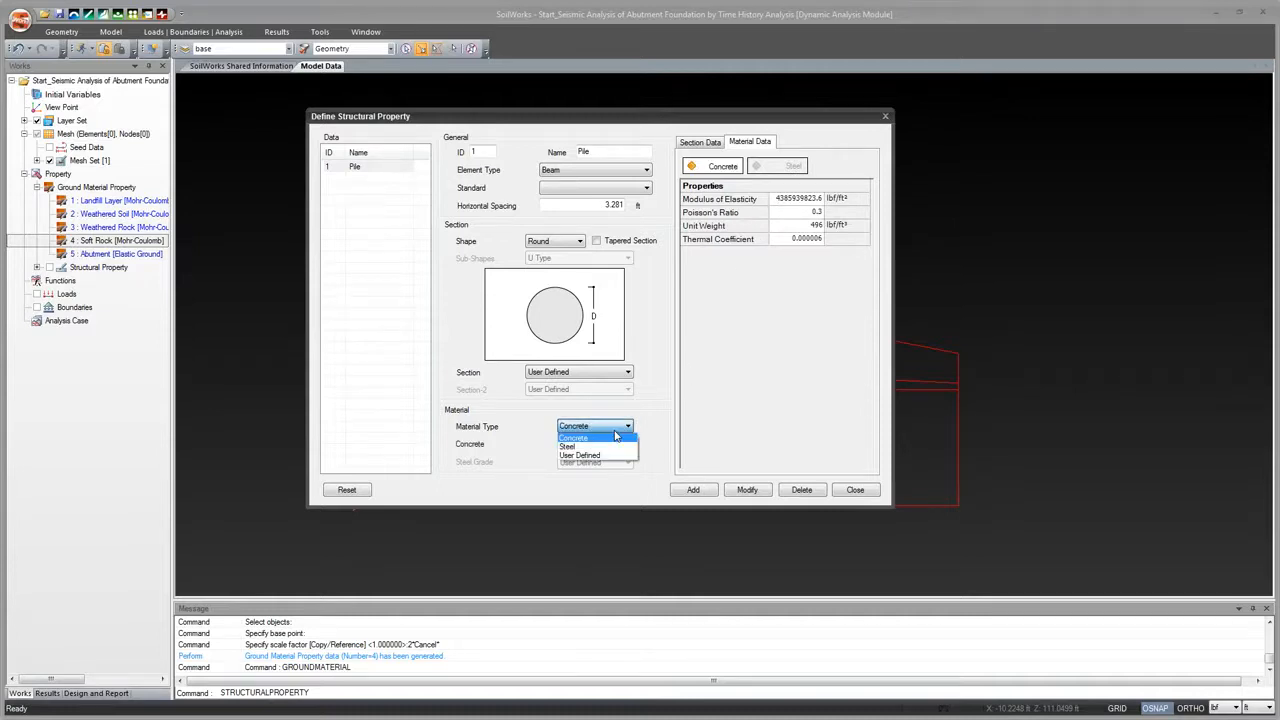
pyautogui.click(602, 455)
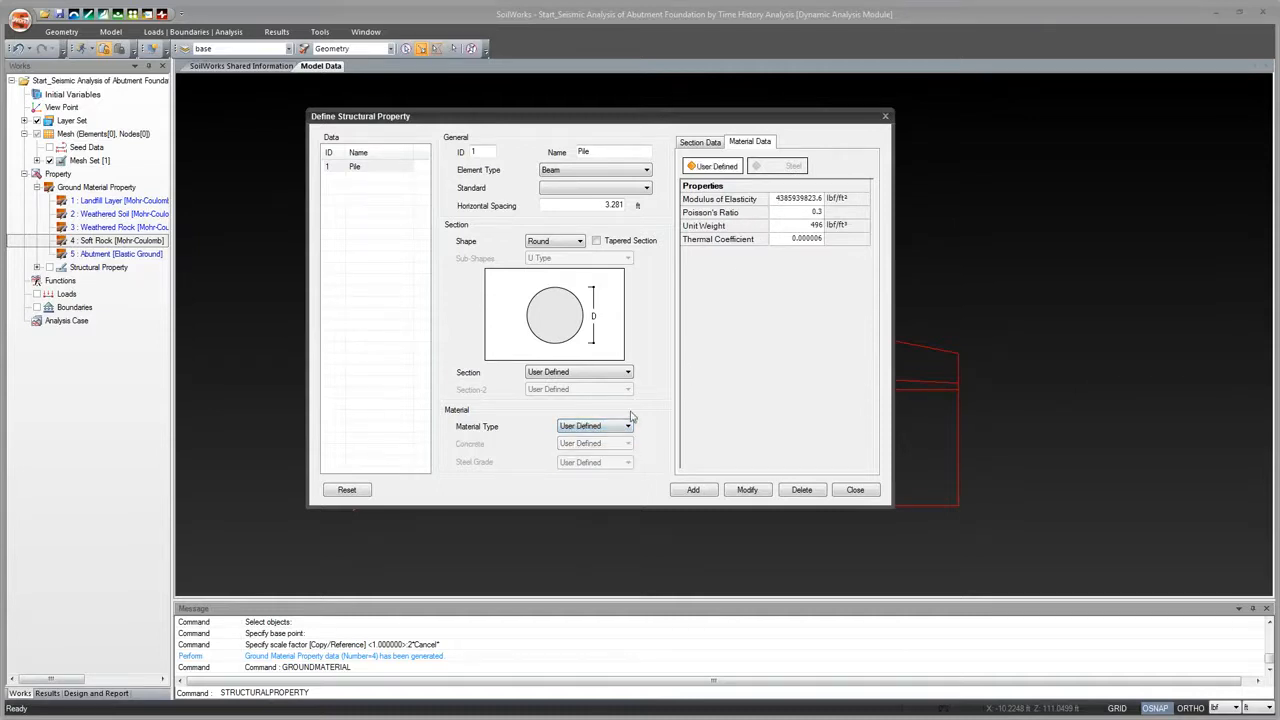
# Try the Box section shape for the Pile, return it to Round and close the structural property definitions without saving
pyautogui.click(704, 143)
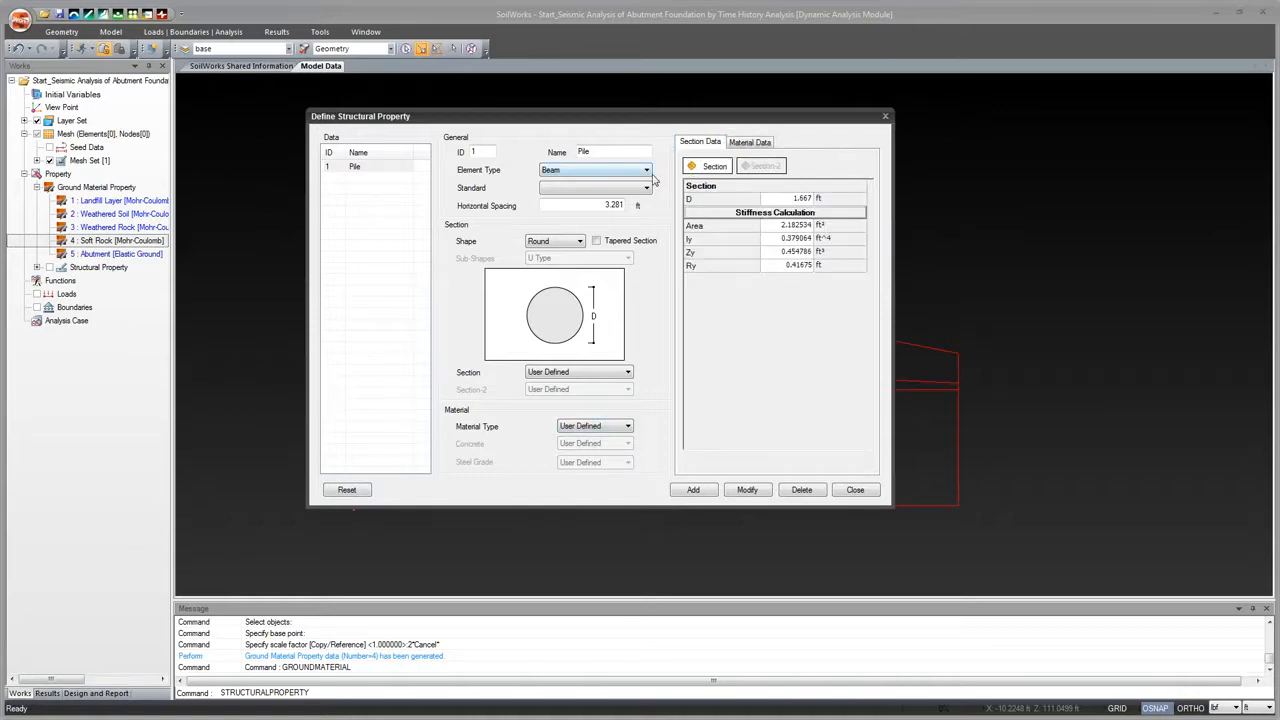
pyautogui.click(582, 242)
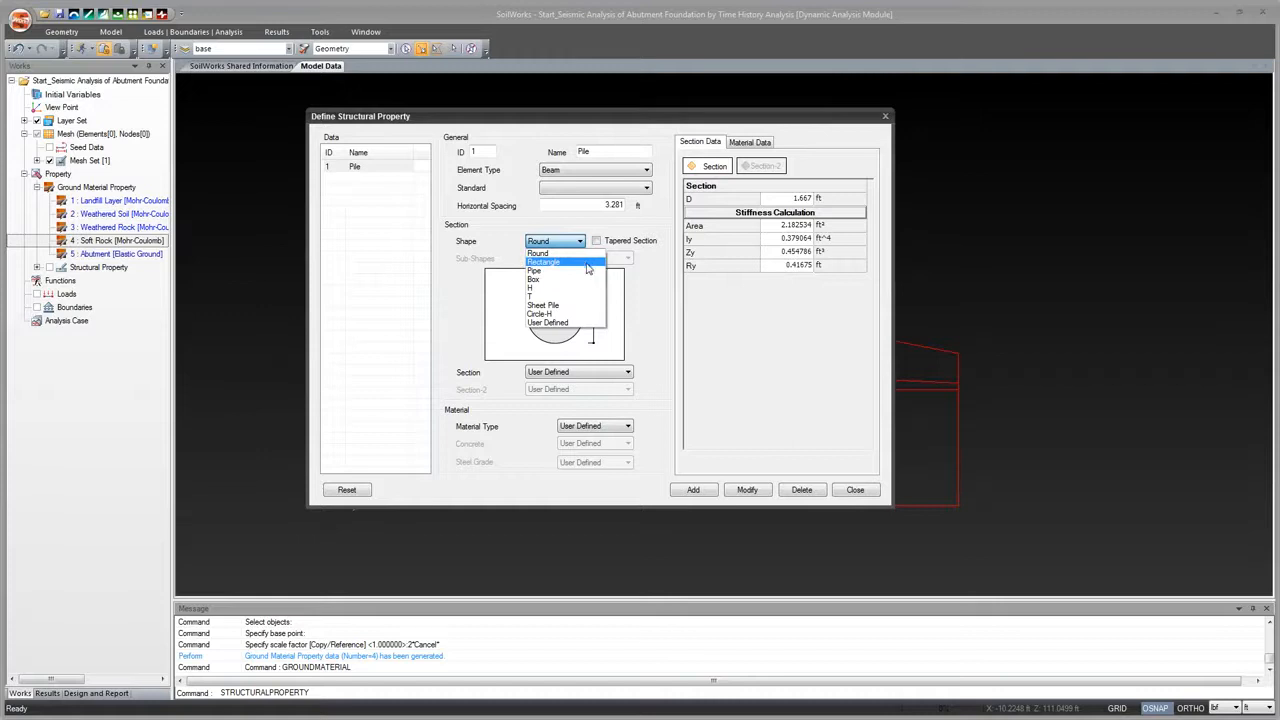
pyautogui.click(588, 279)
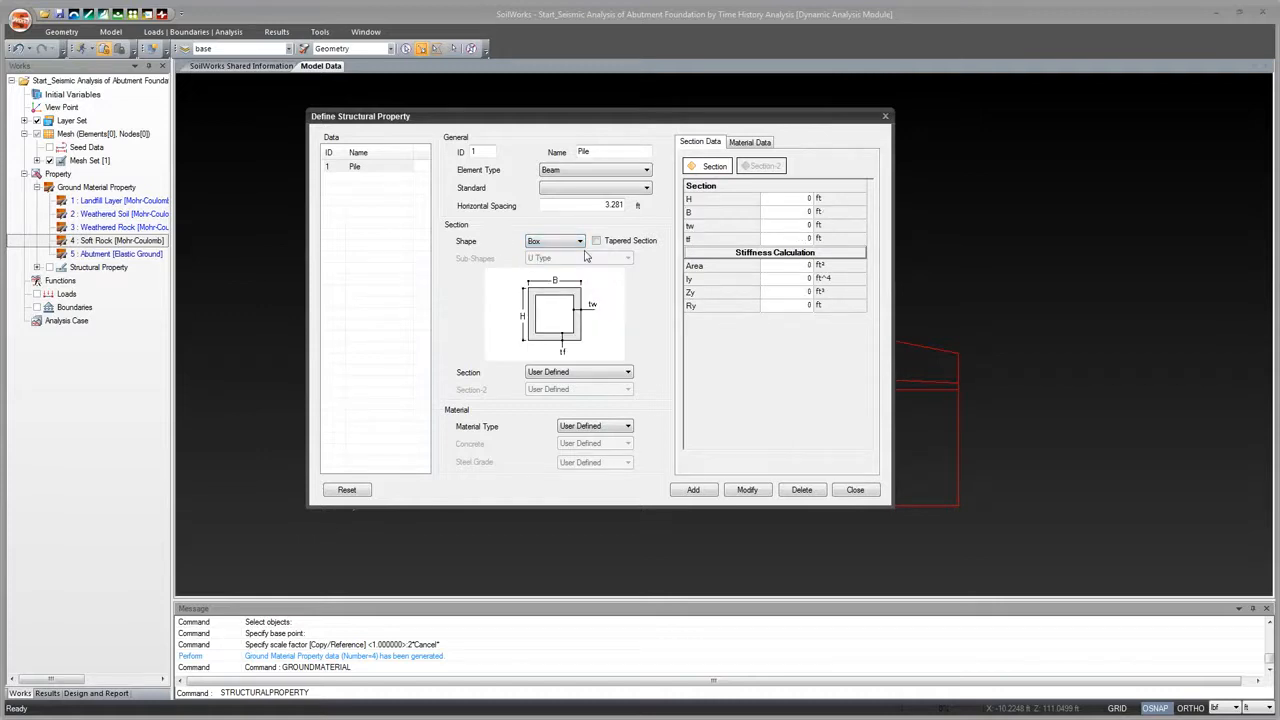
pyautogui.click(581, 243)
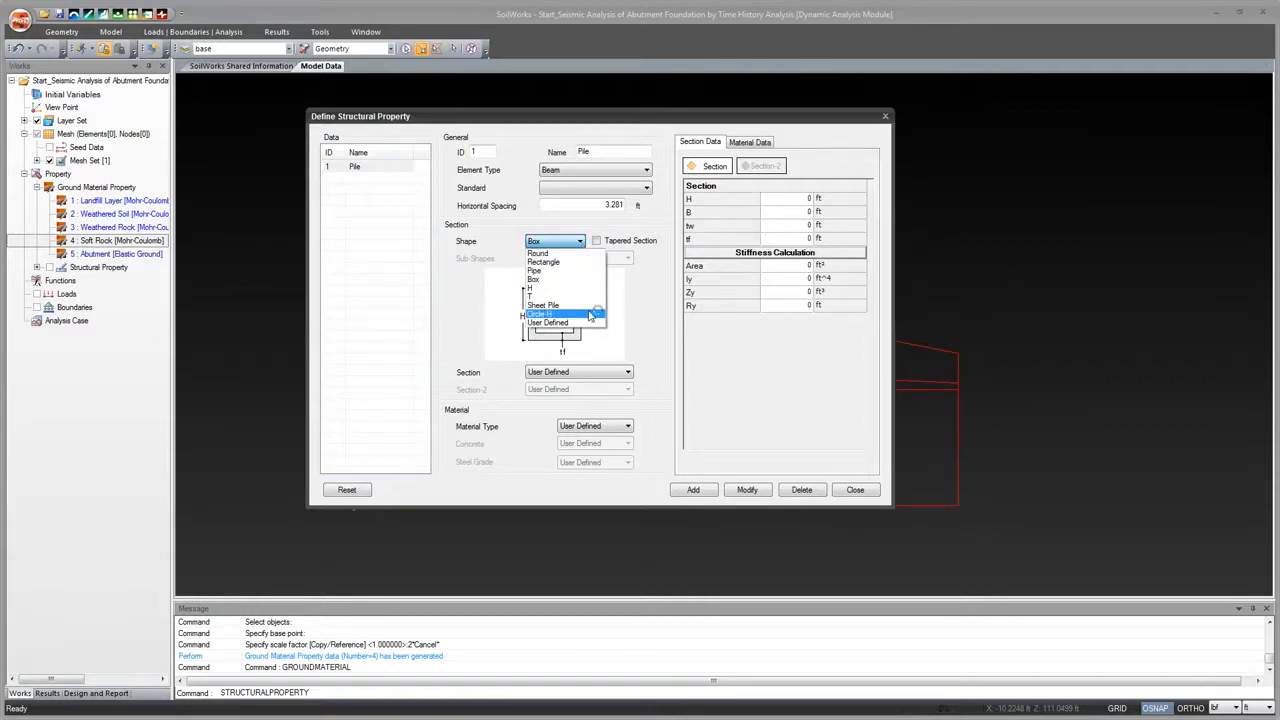
pyautogui.click(560, 254)
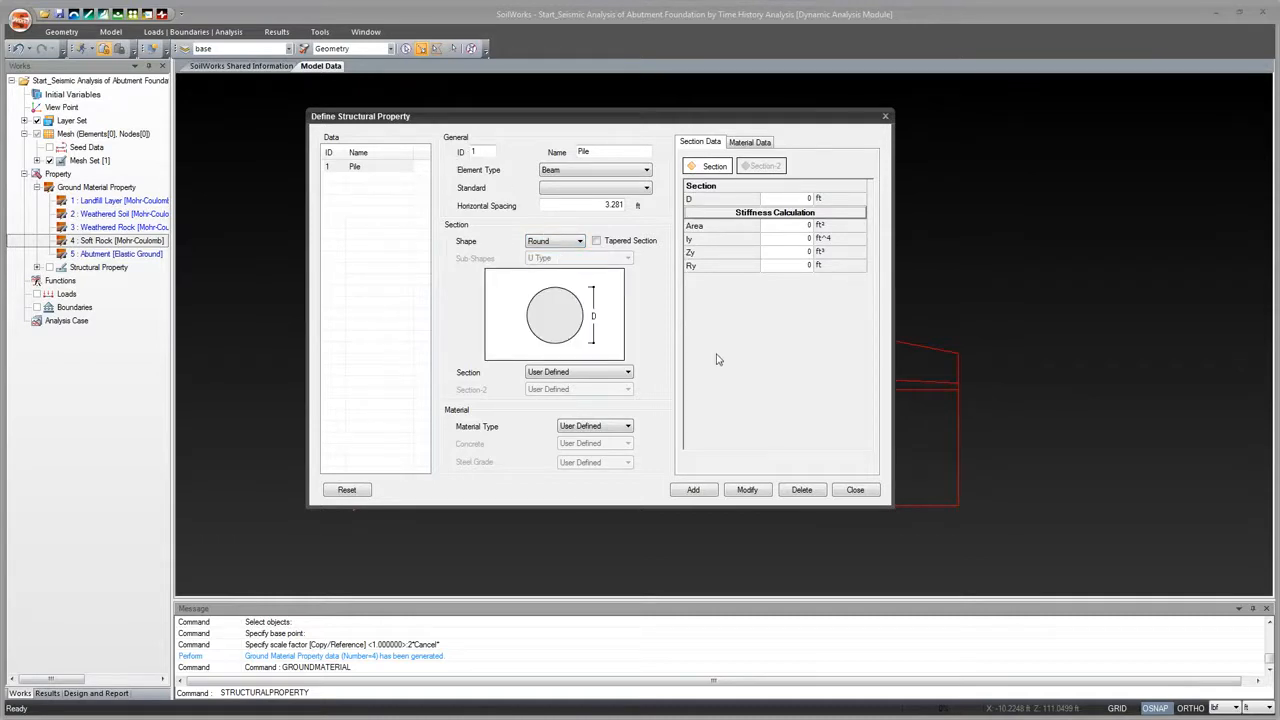
pyautogui.click(855, 489)
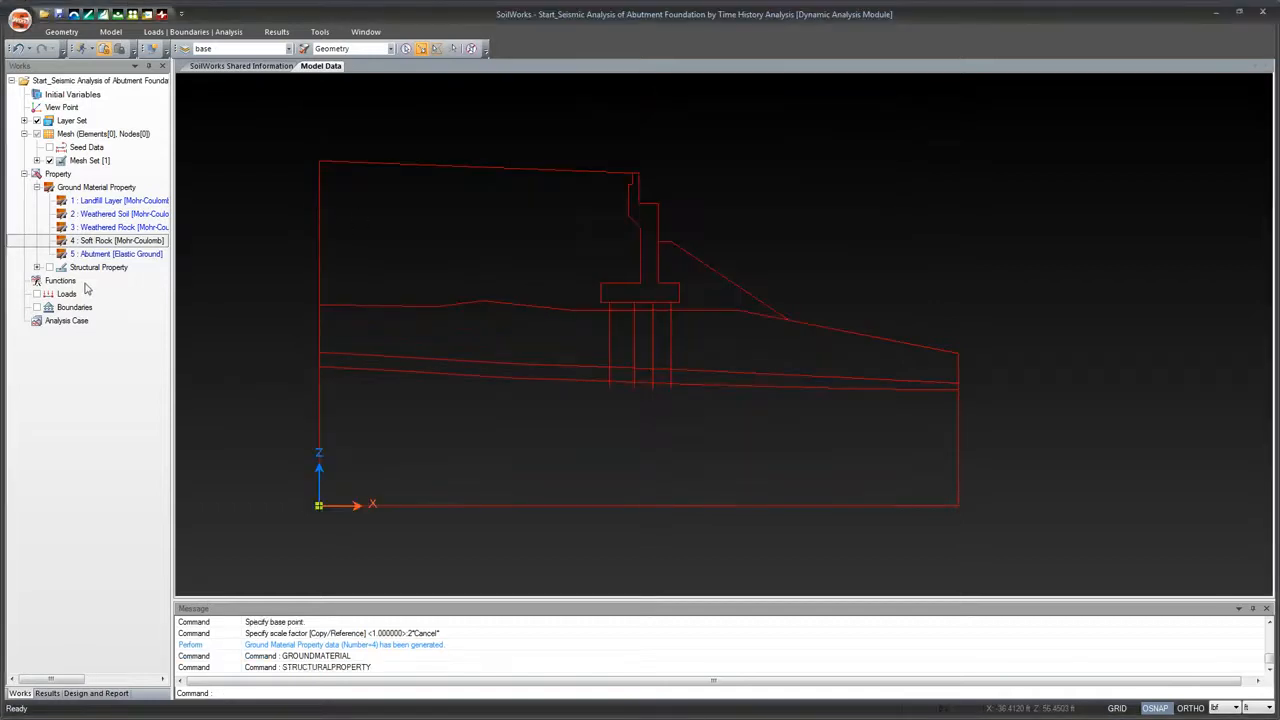
# Expand the structural properties in the model tree and examine the Pile beam entry beside the ground materials
pyautogui.click(37, 267)
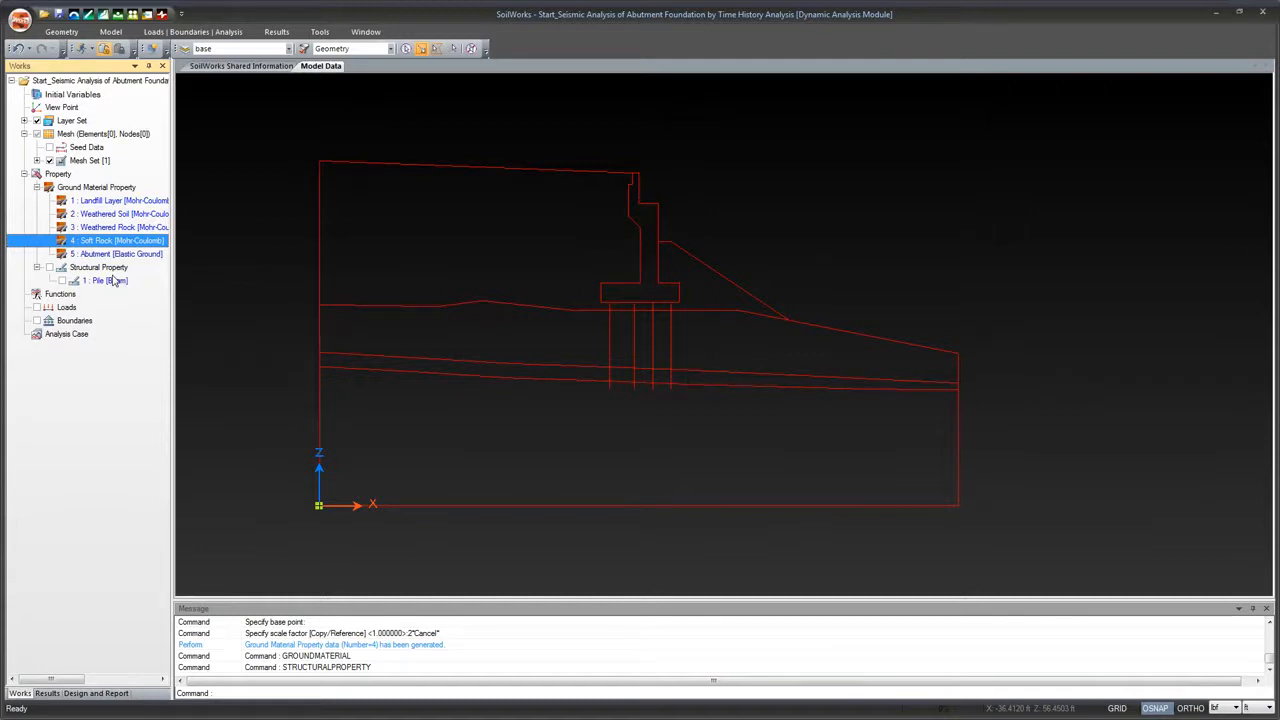
pyautogui.click(100, 219)
pyautogui.click(128, 257)
pyautogui.click(432, 243)
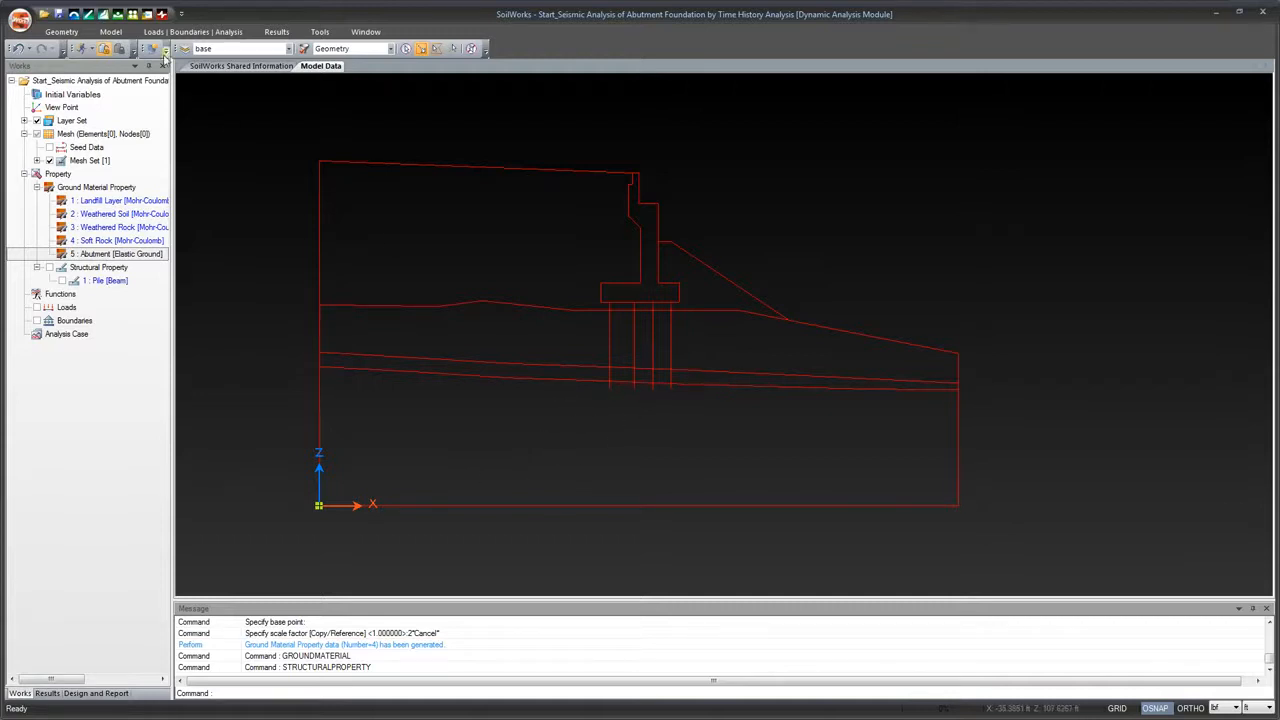
# Generate surfaces automatically for all closed regions of the imported ground and abutment geometry with Smart Surface
pyautogui.click(108, 32)
pyautogui.click(61, 31)
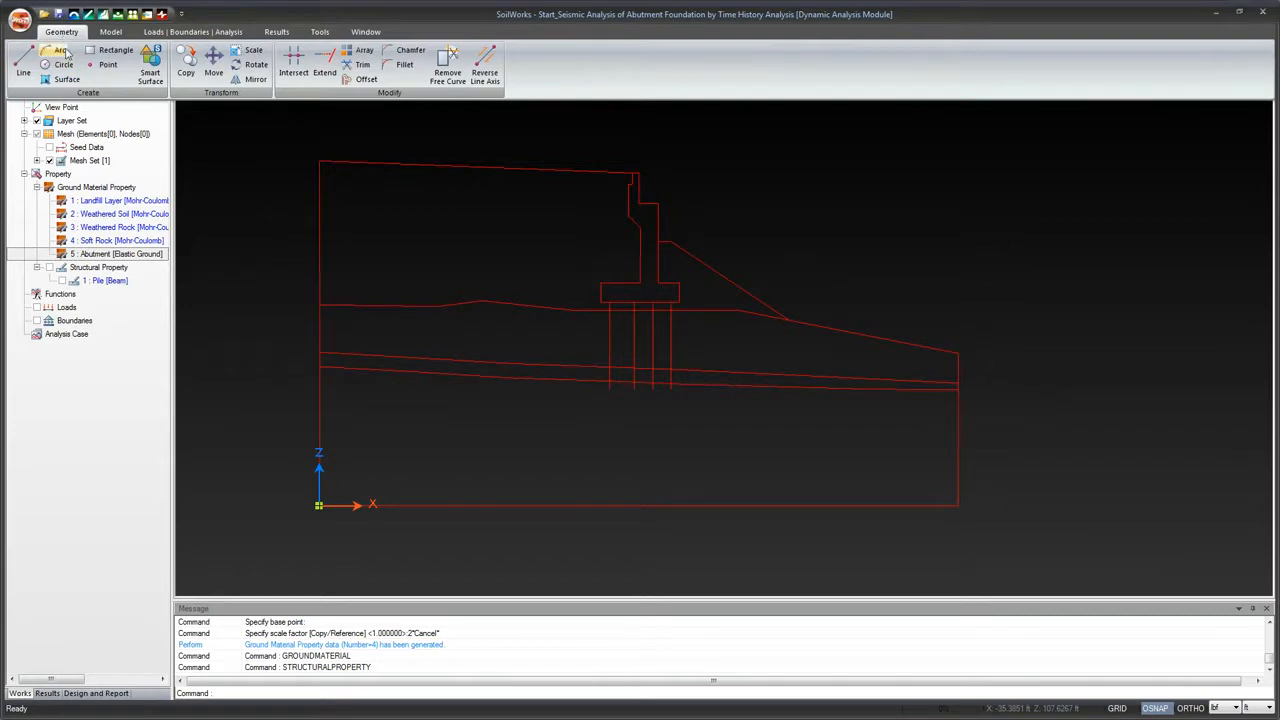
pyautogui.click(152, 70)
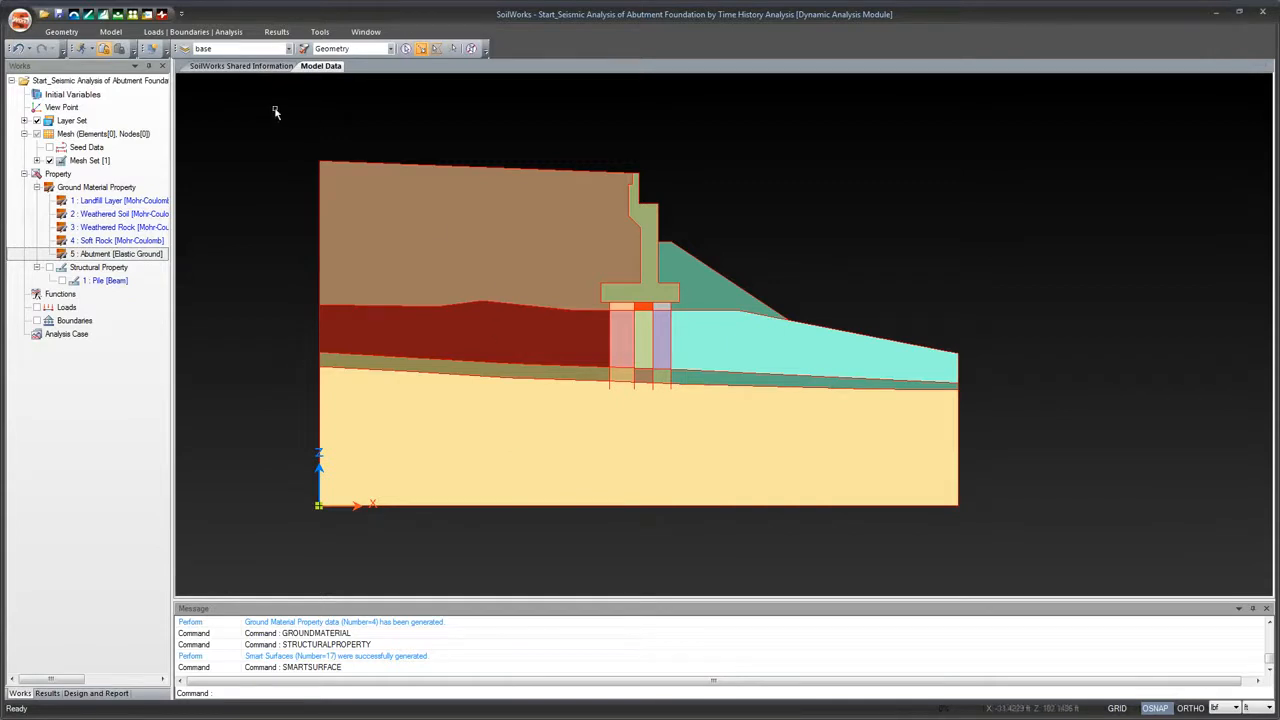
pyautogui.click(61, 32)
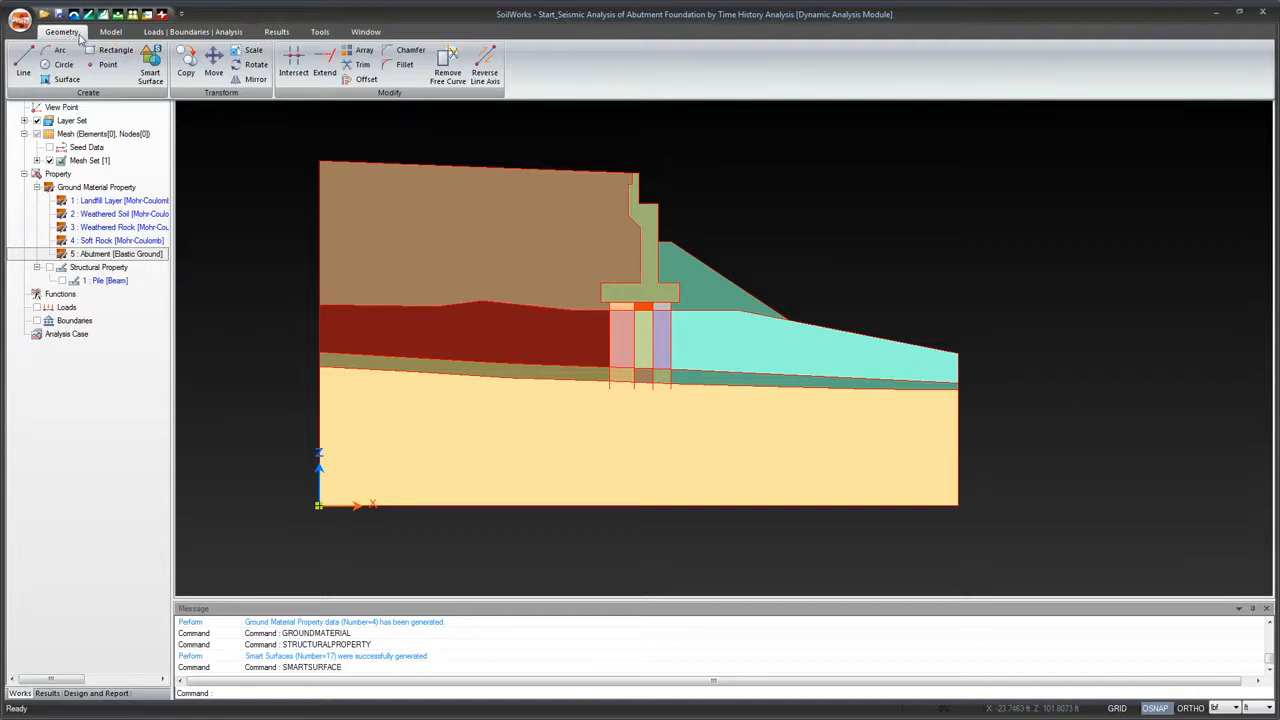
pyautogui.click(108, 33)
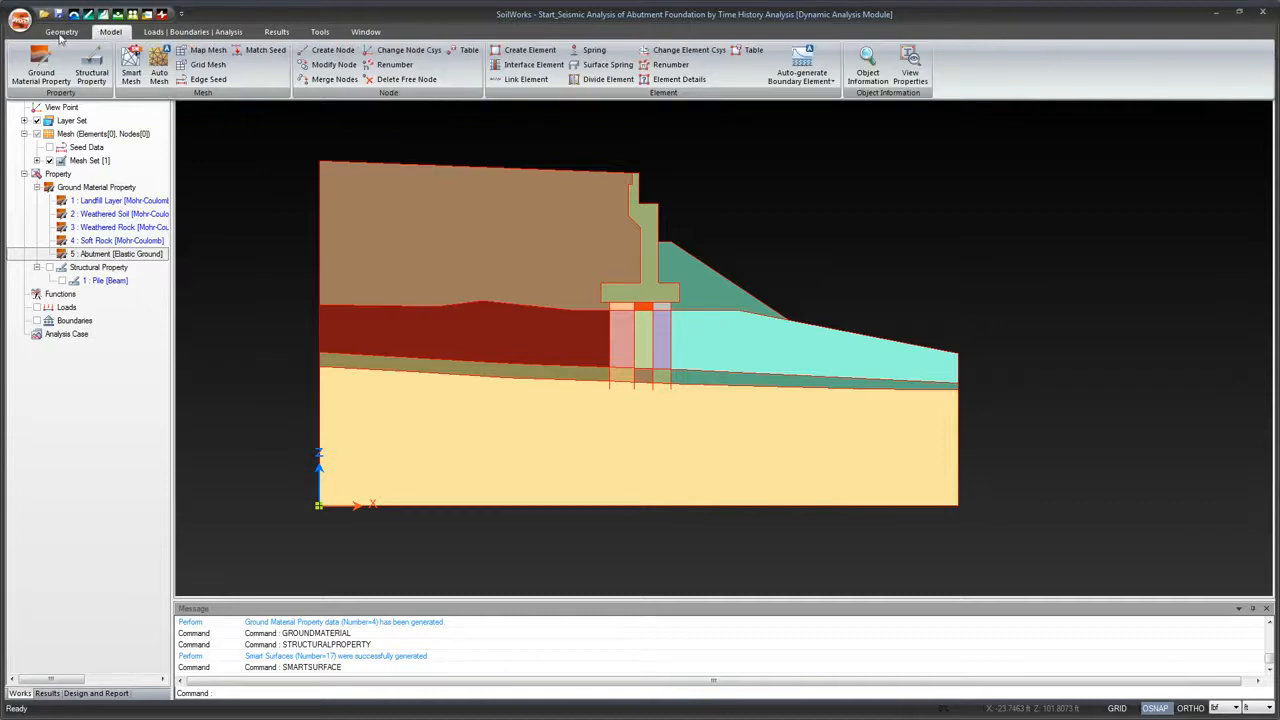
pyautogui.click(62, 33)
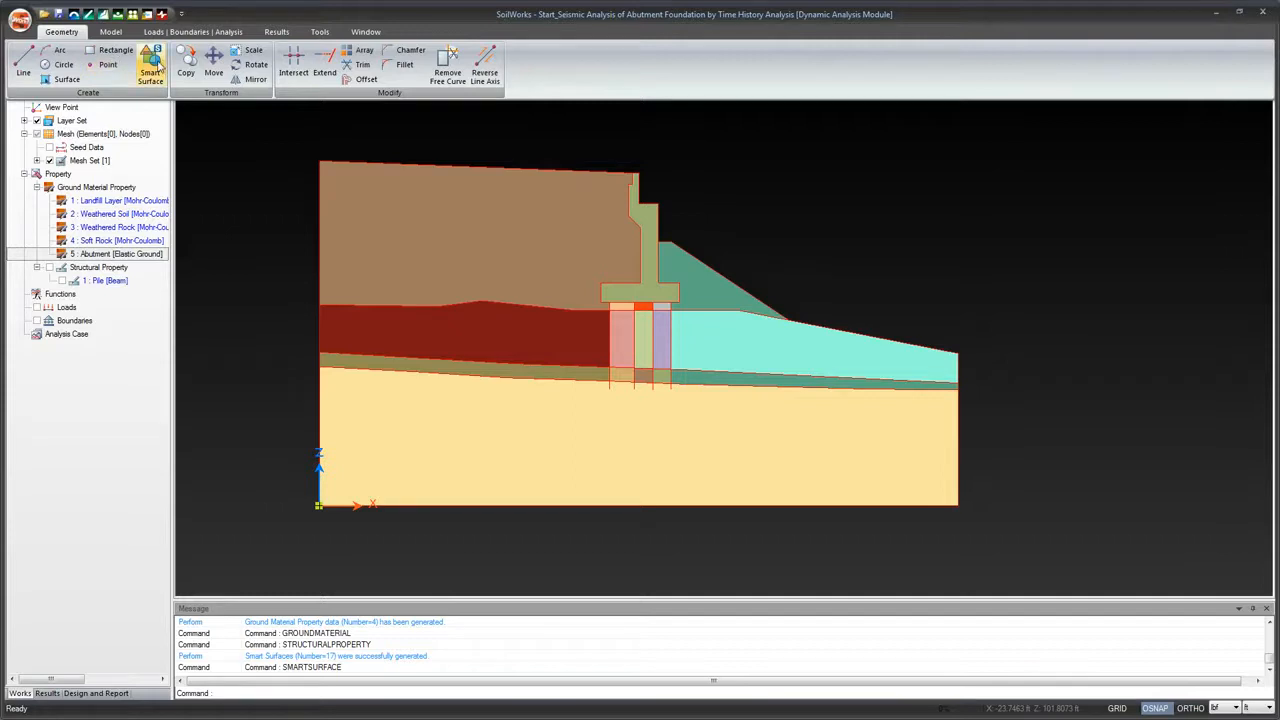
pyautogui.click(110, 33)
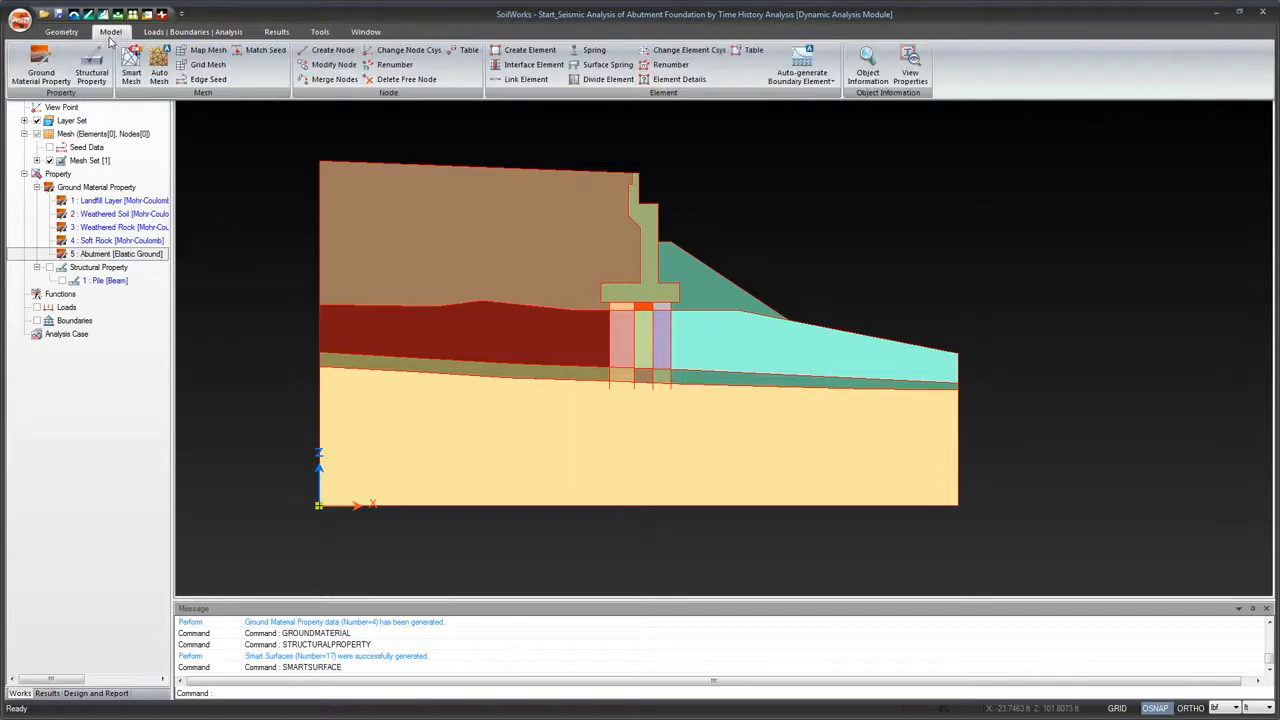
pyautogui.click(72, 35)
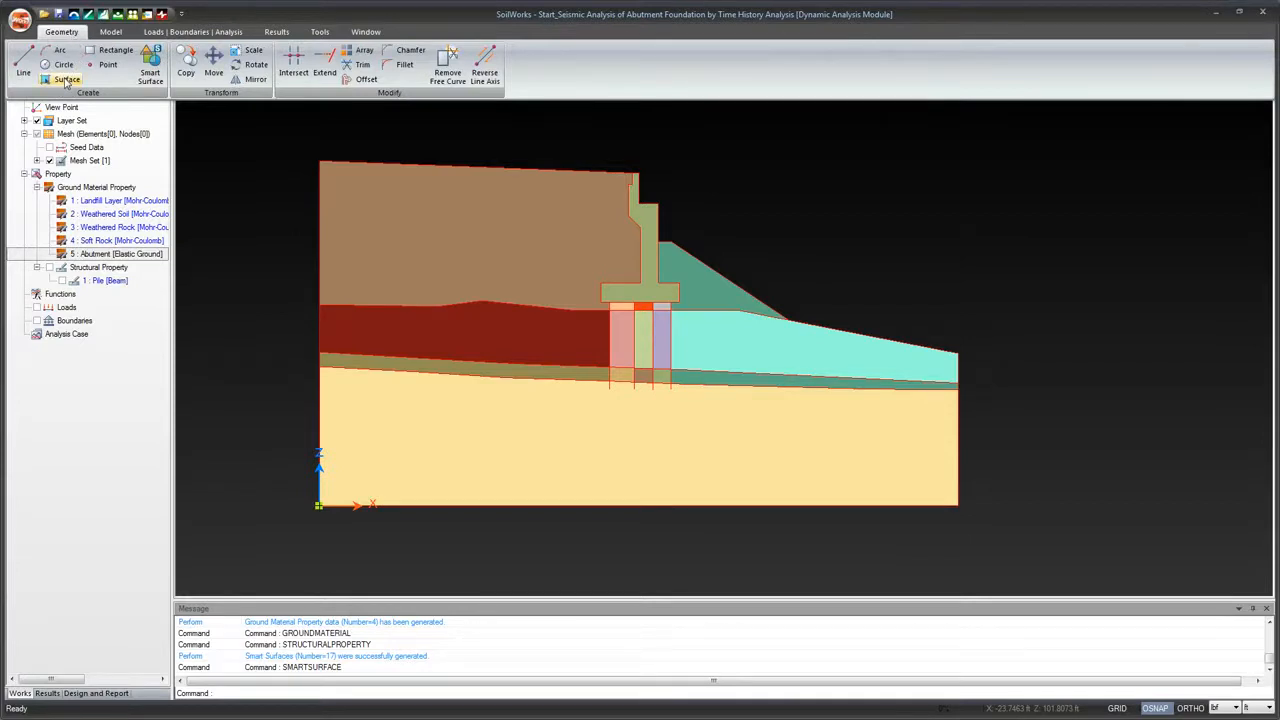
pyautogui.click(66, 80)
# Set the Background display setting "Filling color when selected" to True (listed as Ture) and apply it
pyautogui.click(365, 32)
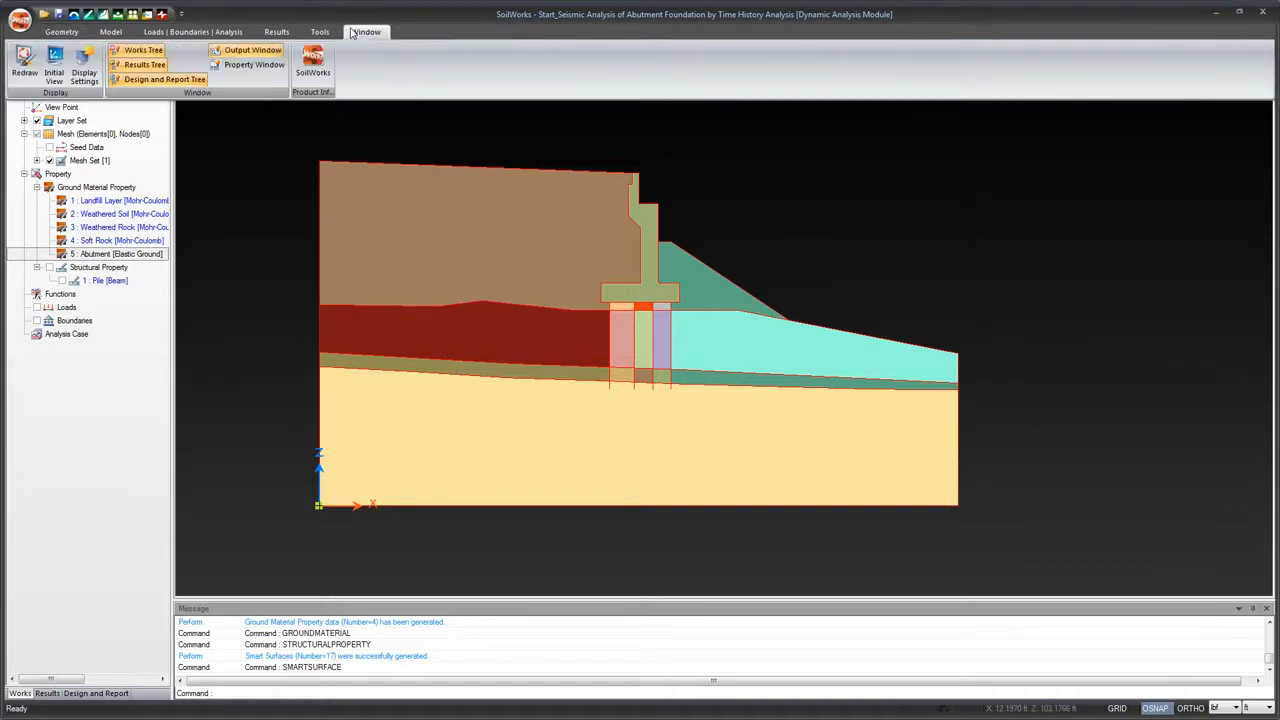
pyautogui.click(84, 70)
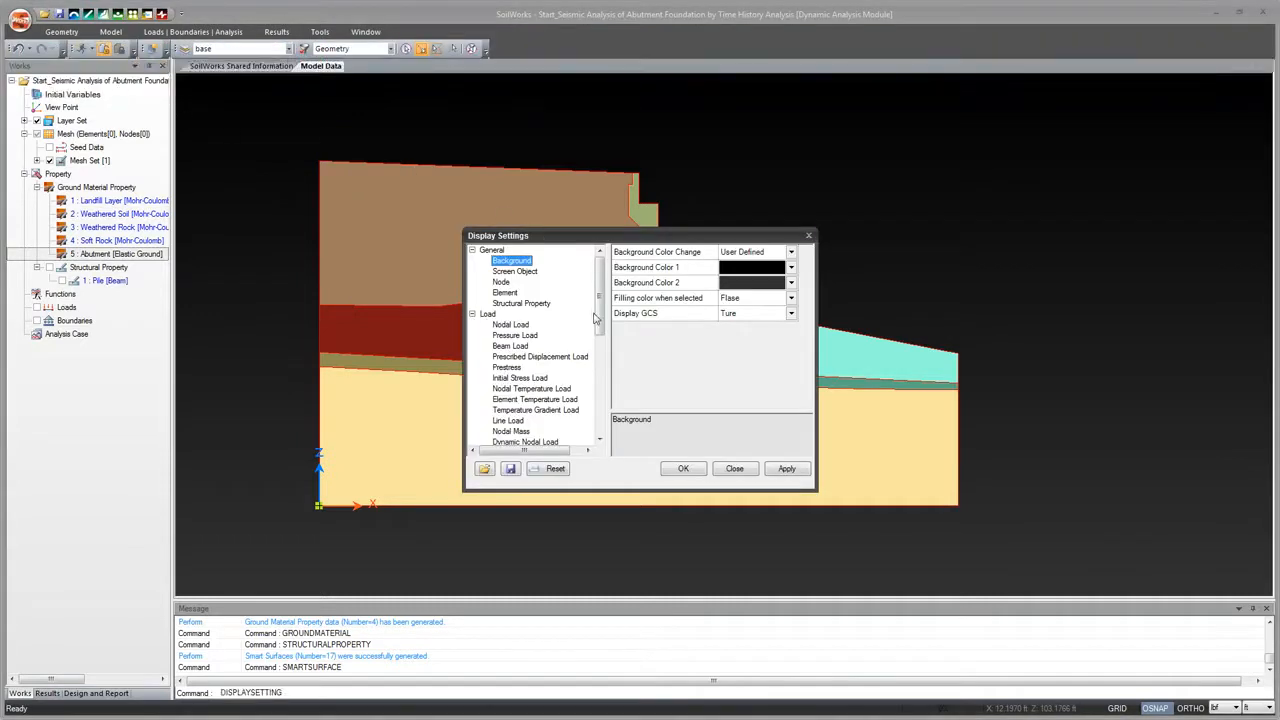
pyautogui.click(515, 271)
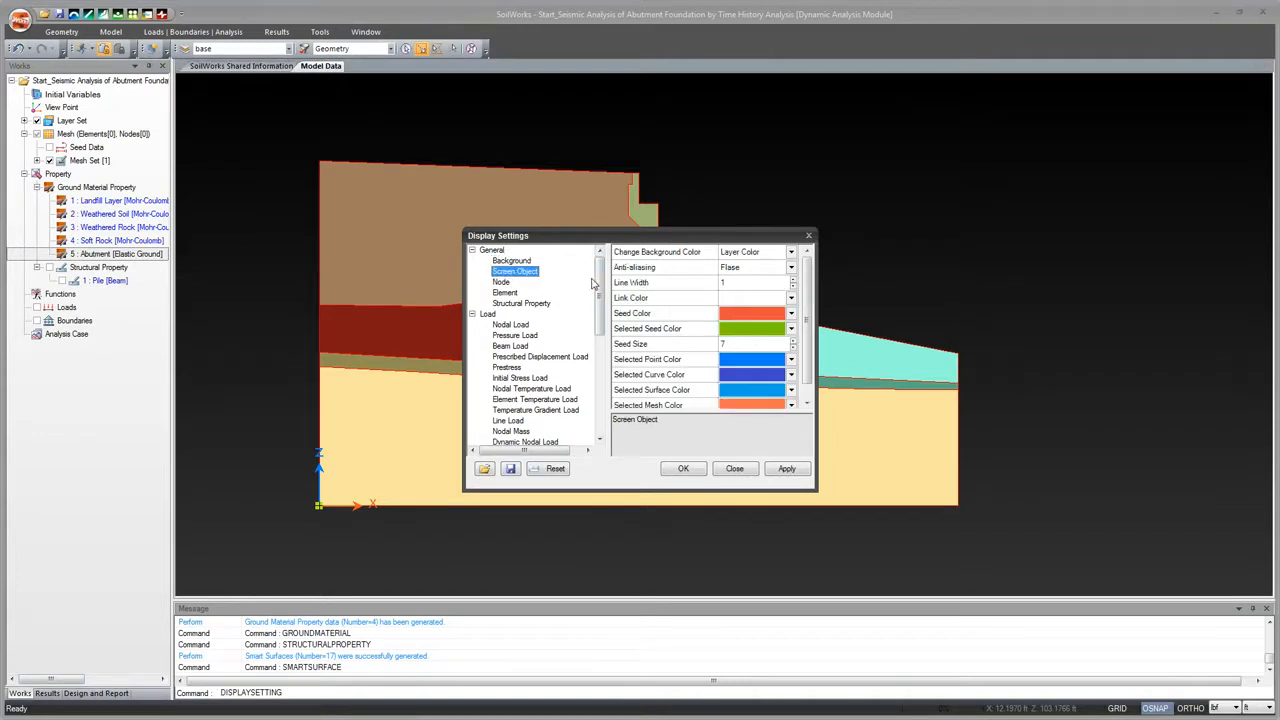
pyautogui.click(803, 318)
pyautogui.moveTo(596, 318)
pyautogui.mouseDown()
pyautogui.moveTo(601, 400)
pyautogui.moveTo(581, 304)
pyautogui.mouseUp()
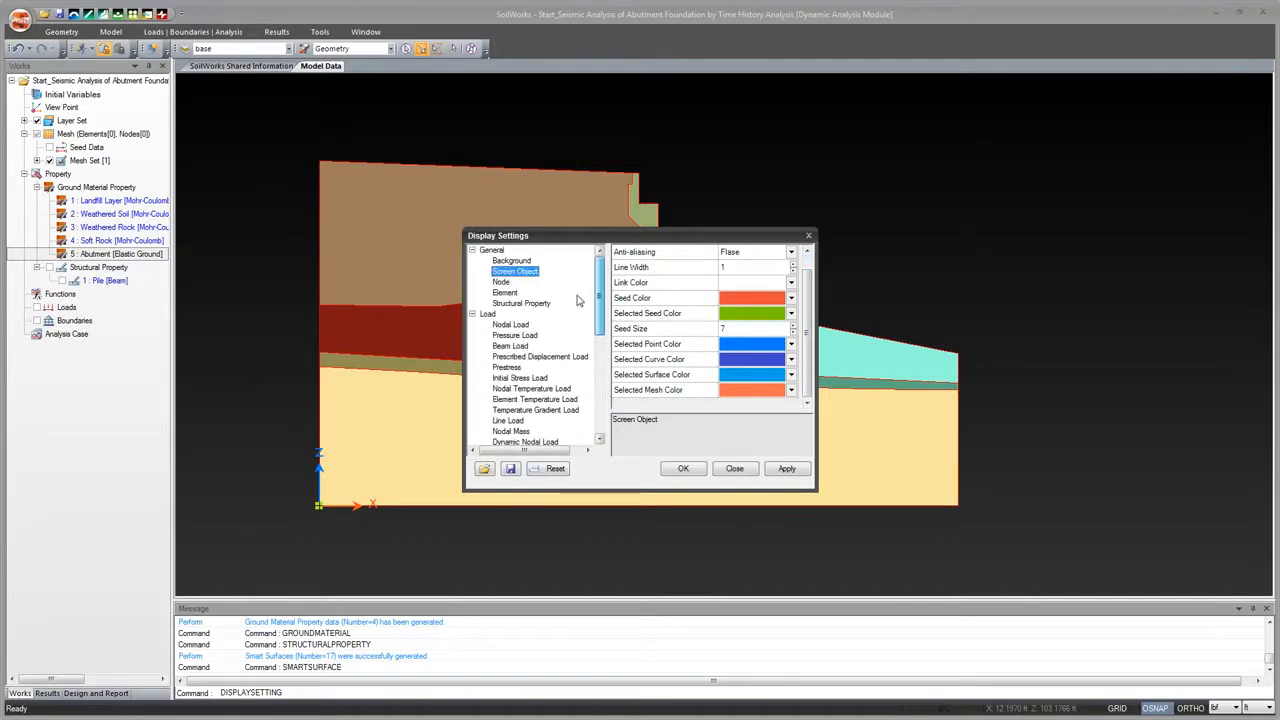
pyautogui.click(504, 292)
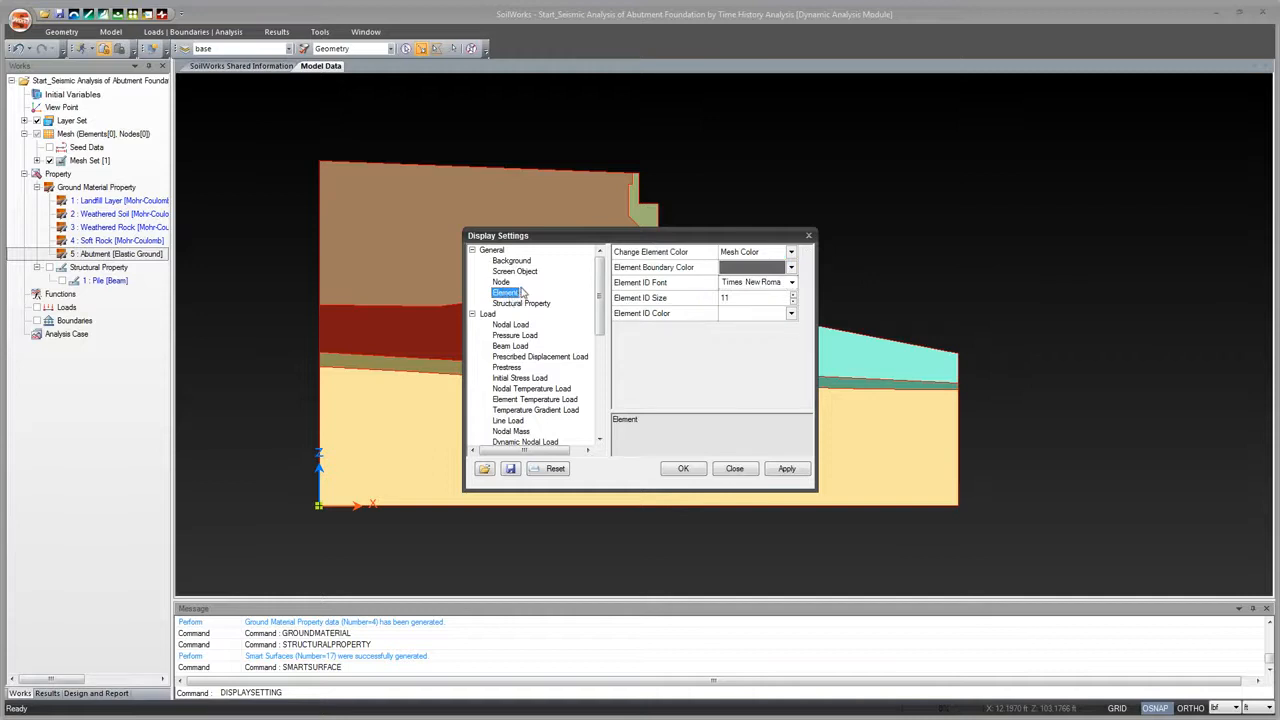
pyautogui.click(513, 273)
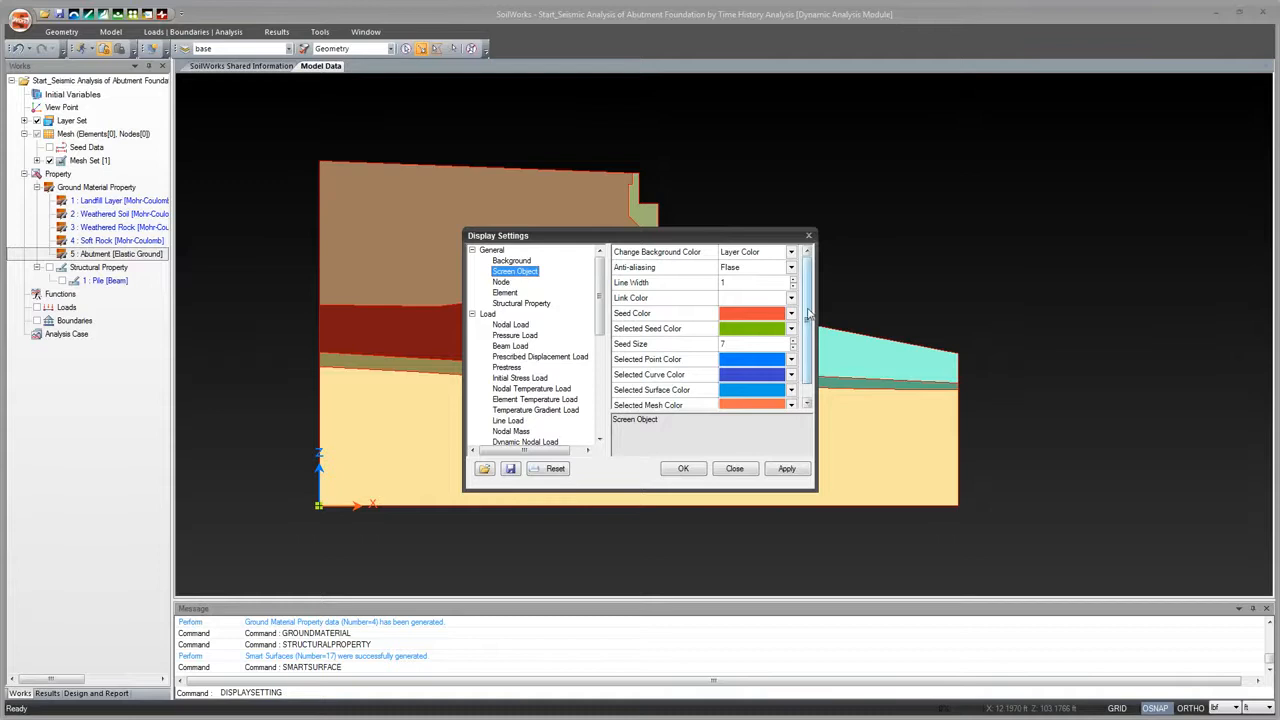
pyautogui.click(520, 262)
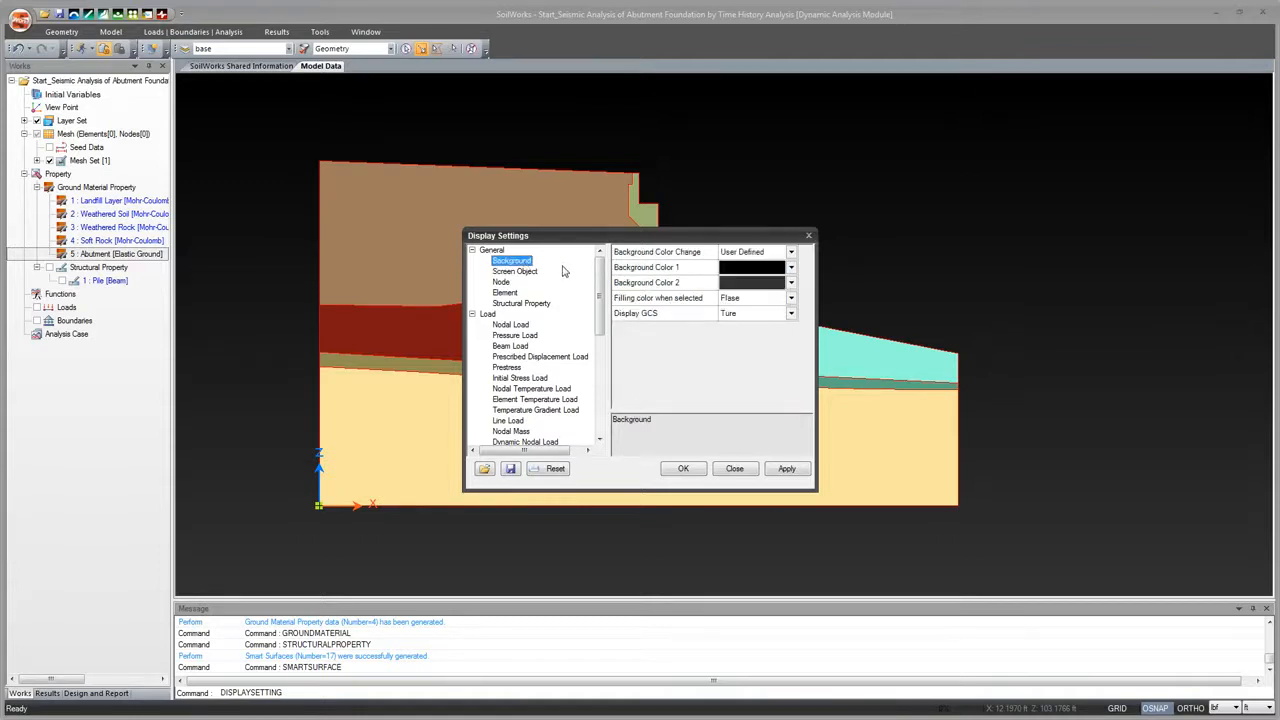
pyautogui.click(790, 299)
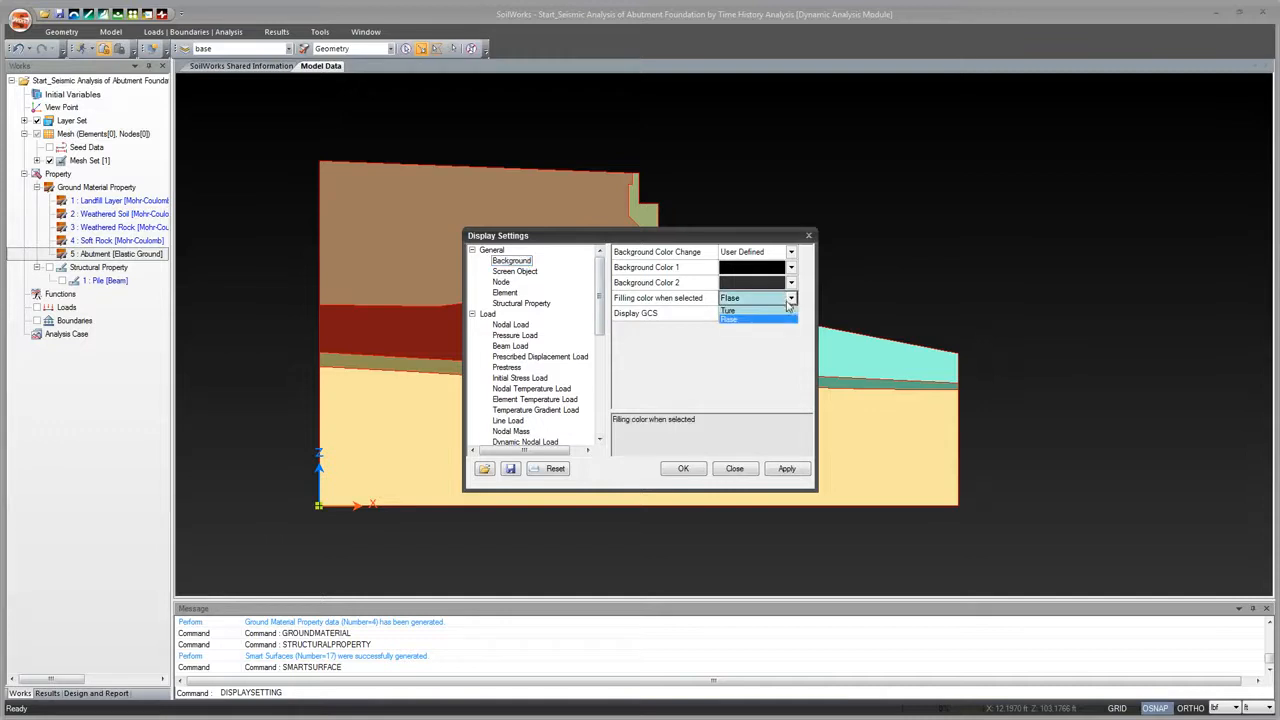
pyautogui.click(785, 318)
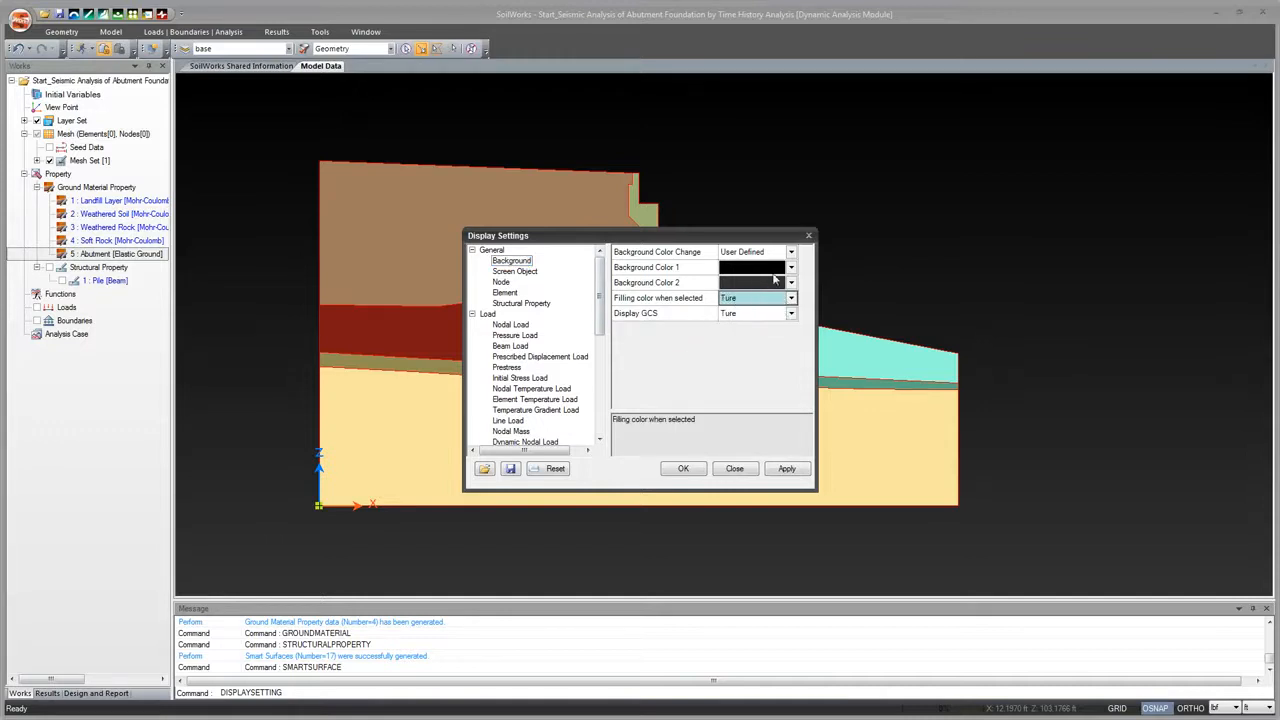
pyautogui.click(683, 468)
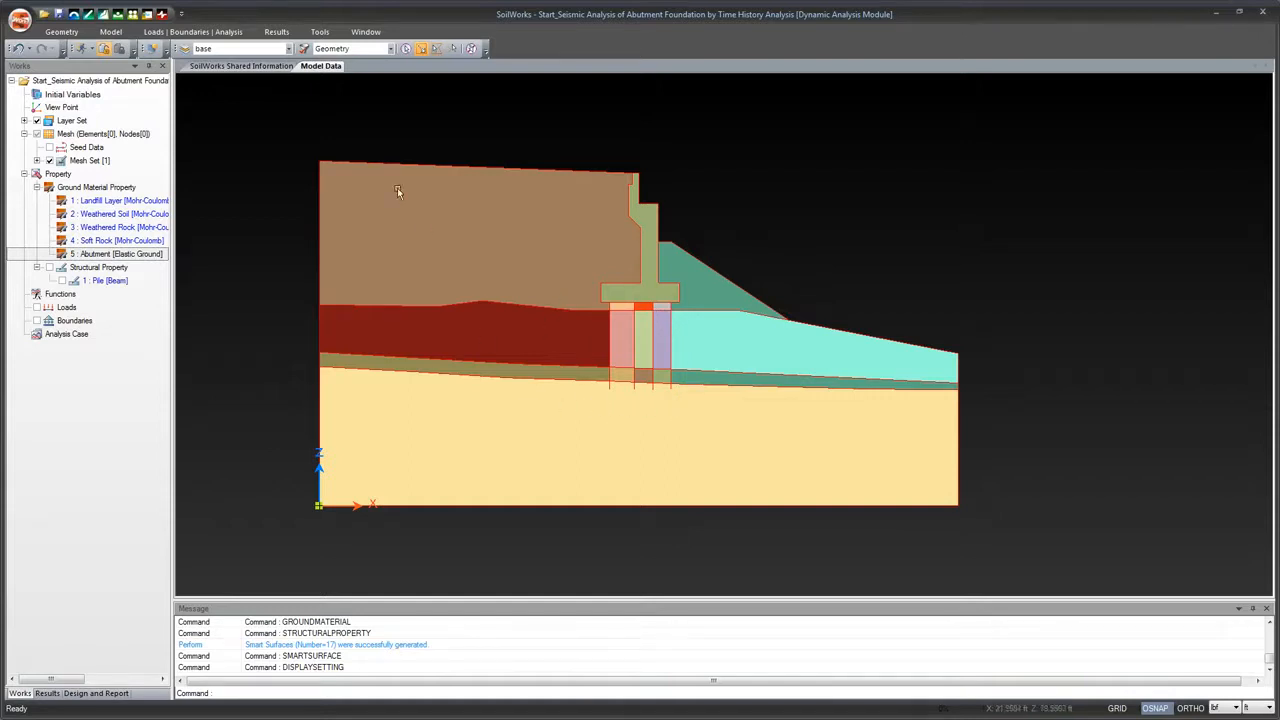
# Reopen the display settings, check the Background options for filling selected objects, and close them
pyautogui.click(362, 33)
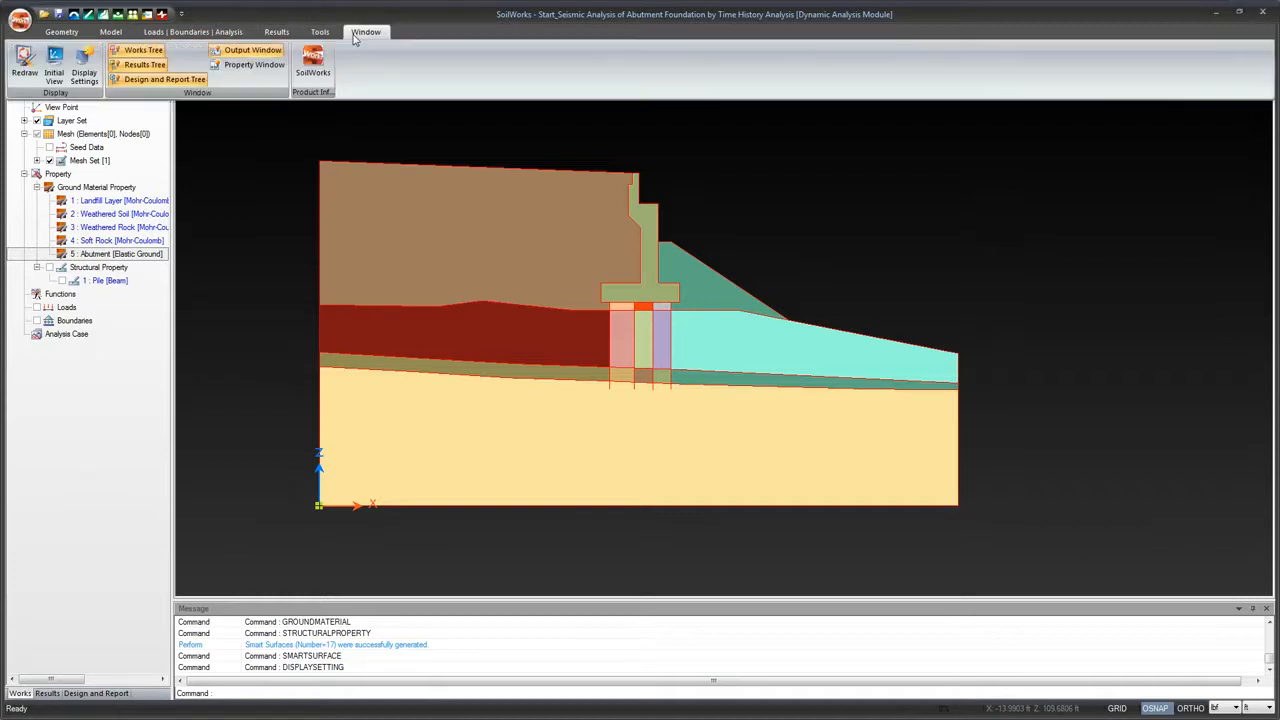
pyautogui.click(84, 74)
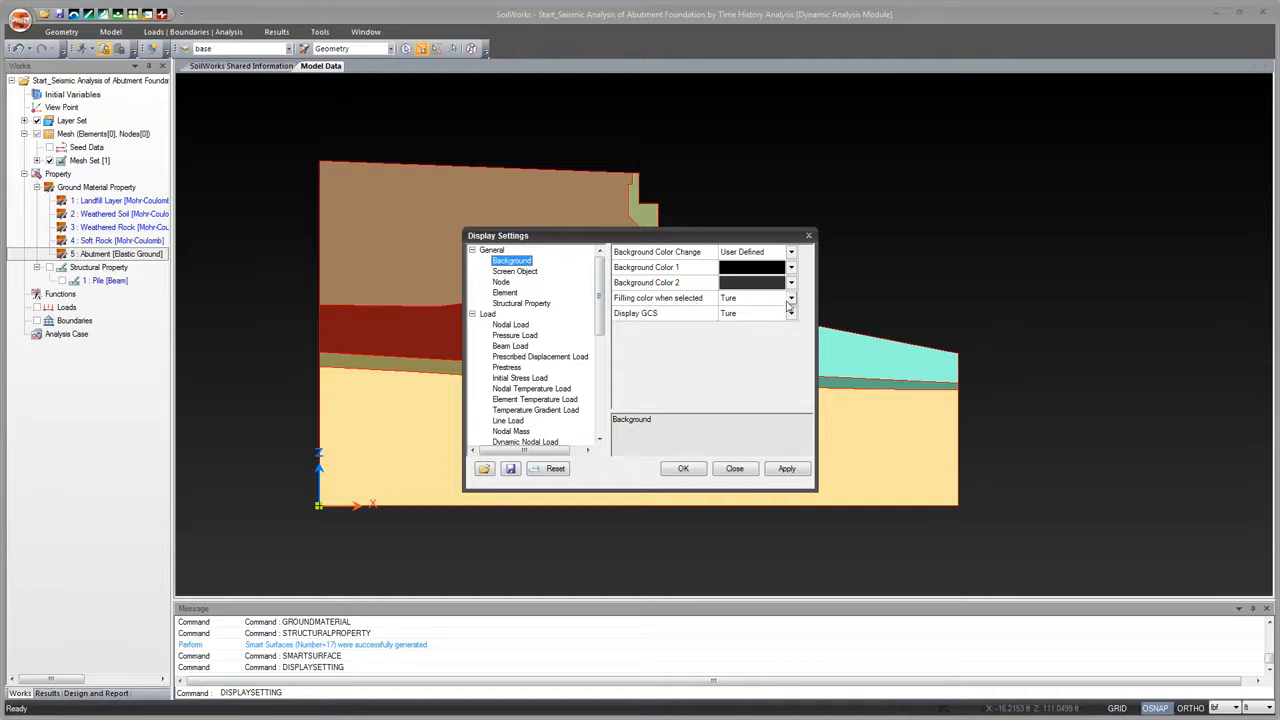
pyautogui.moveTo(720, 238); pyautogui.dragTo(866, 224)
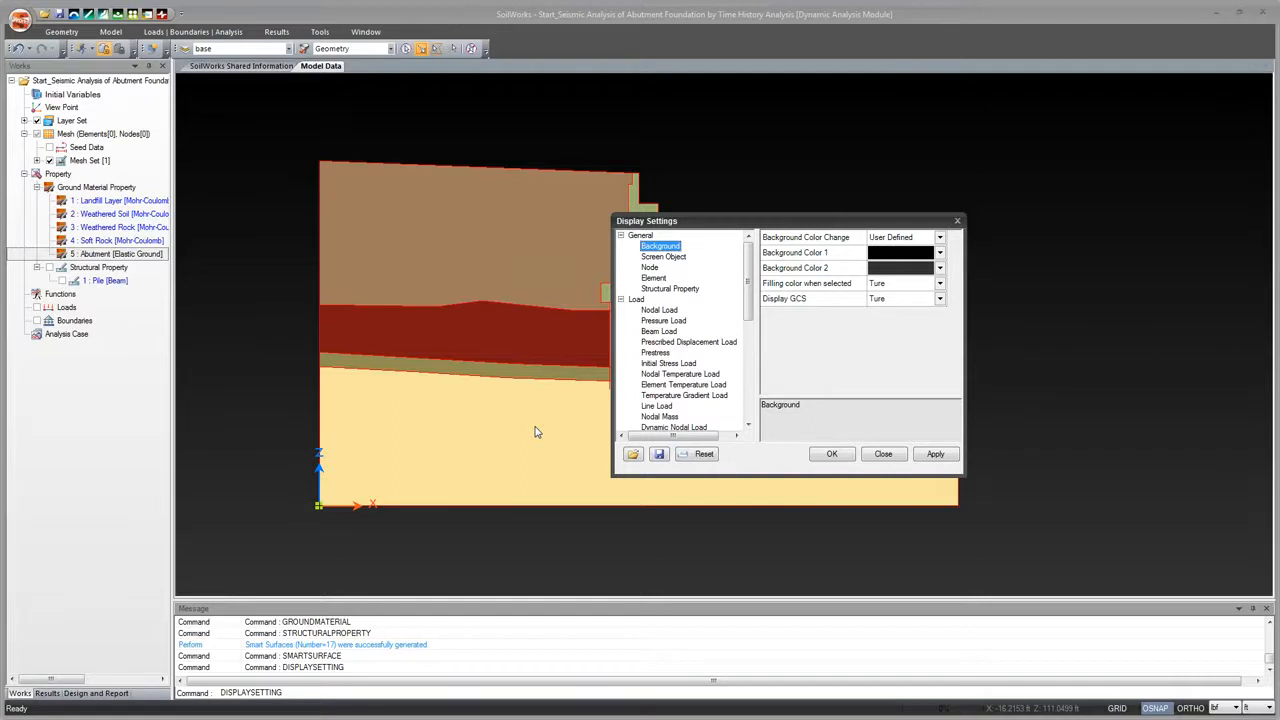
pyautogui.click(829, 454)
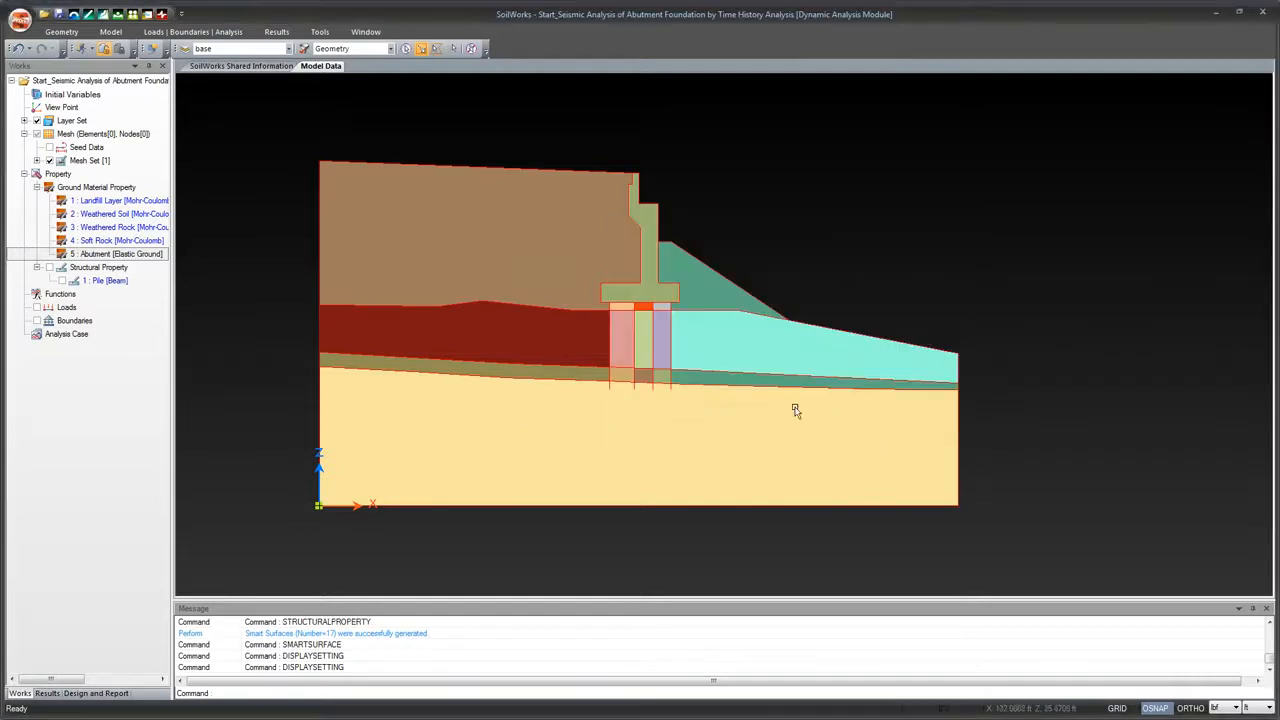
# Open the ground material definitions and review Landfill Layer, Weathered Soil, Weathered Rock, Soft Rock and Abutment in turn
pyautogui.click(113, 200)
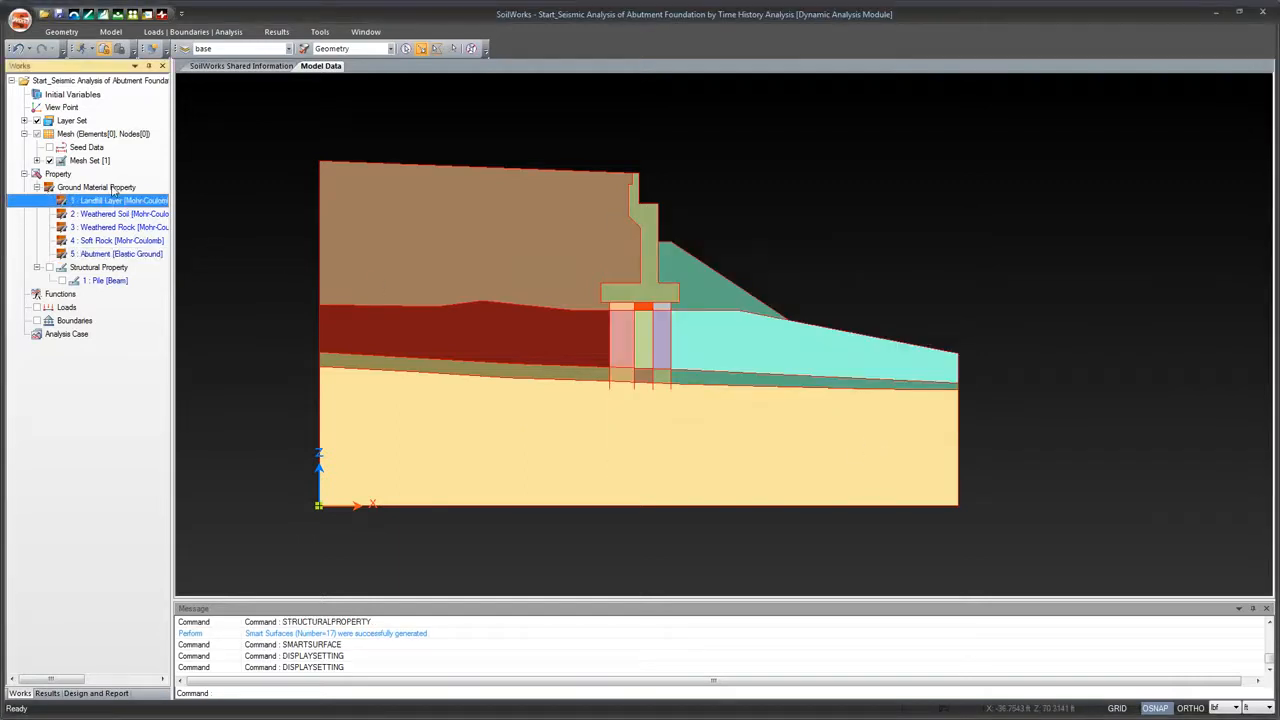
pyautogui.click(110, 31)
pyautogui.click(50, 60)
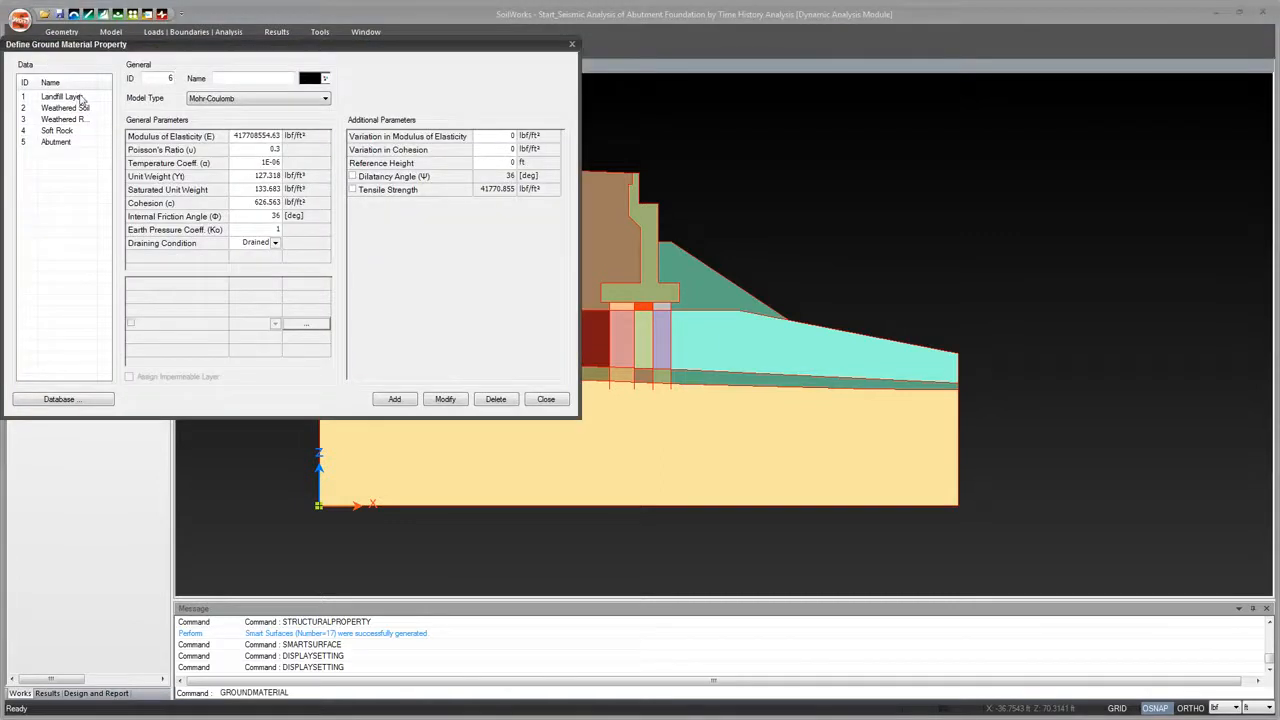
pyautogui.click(60, 96)
pyautogui.click(62, 108)
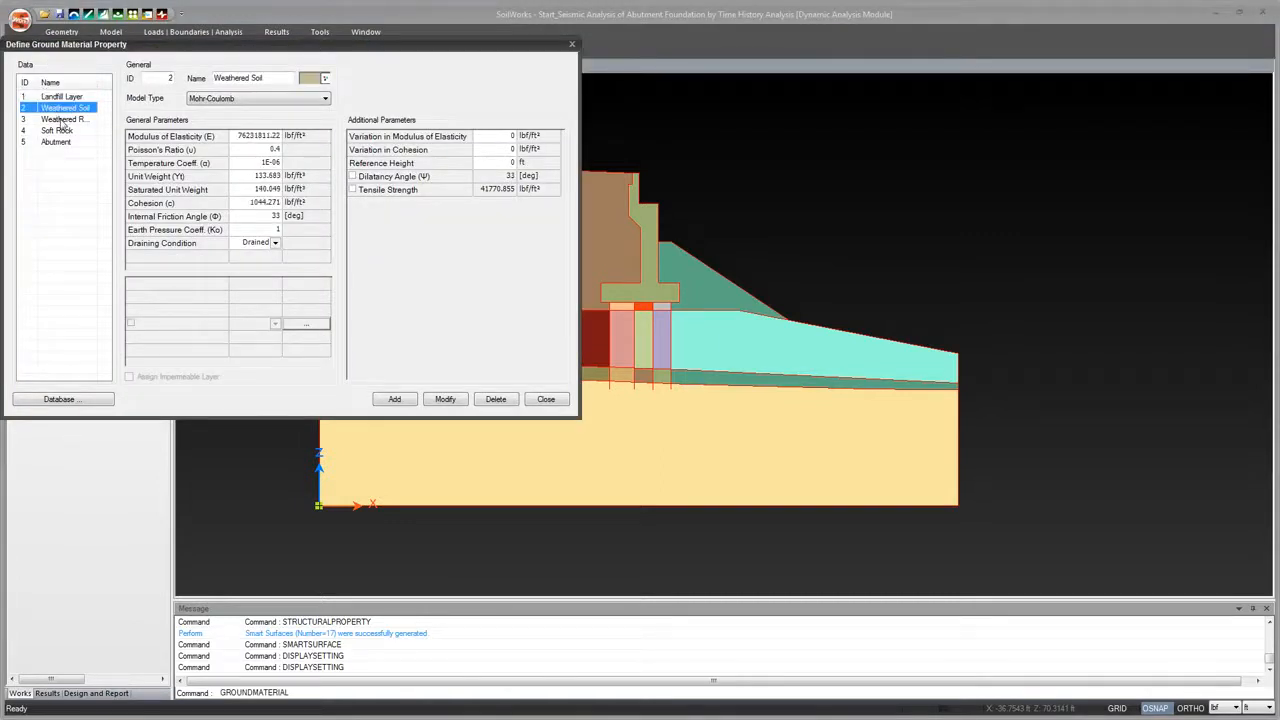
pyautogui.click(60, 119)
pyautogui.click(58, 130)
pyautogui.click(58, 142)
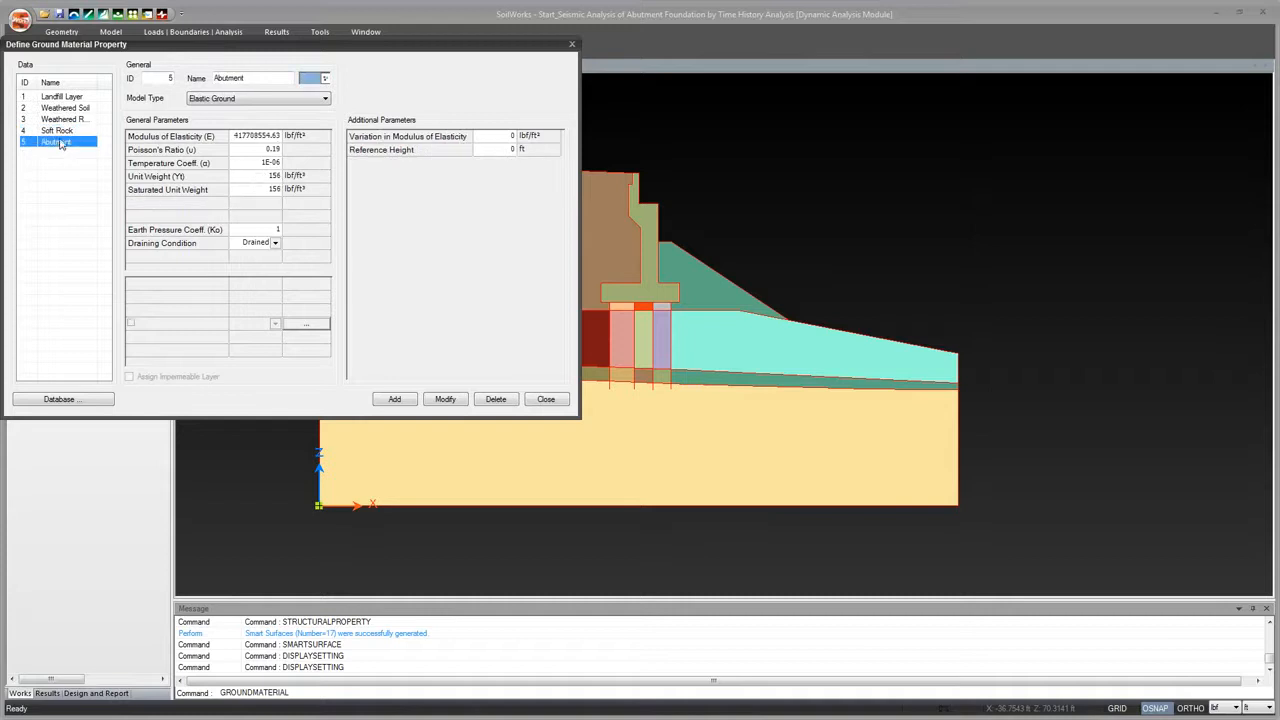
pyautogui.click(62, 131)
# Change the Abutment ground material's display color to light olive green, save the modification and close the definitions
pyautogui.click(62, 143)
pyautogui.click(325, 80)
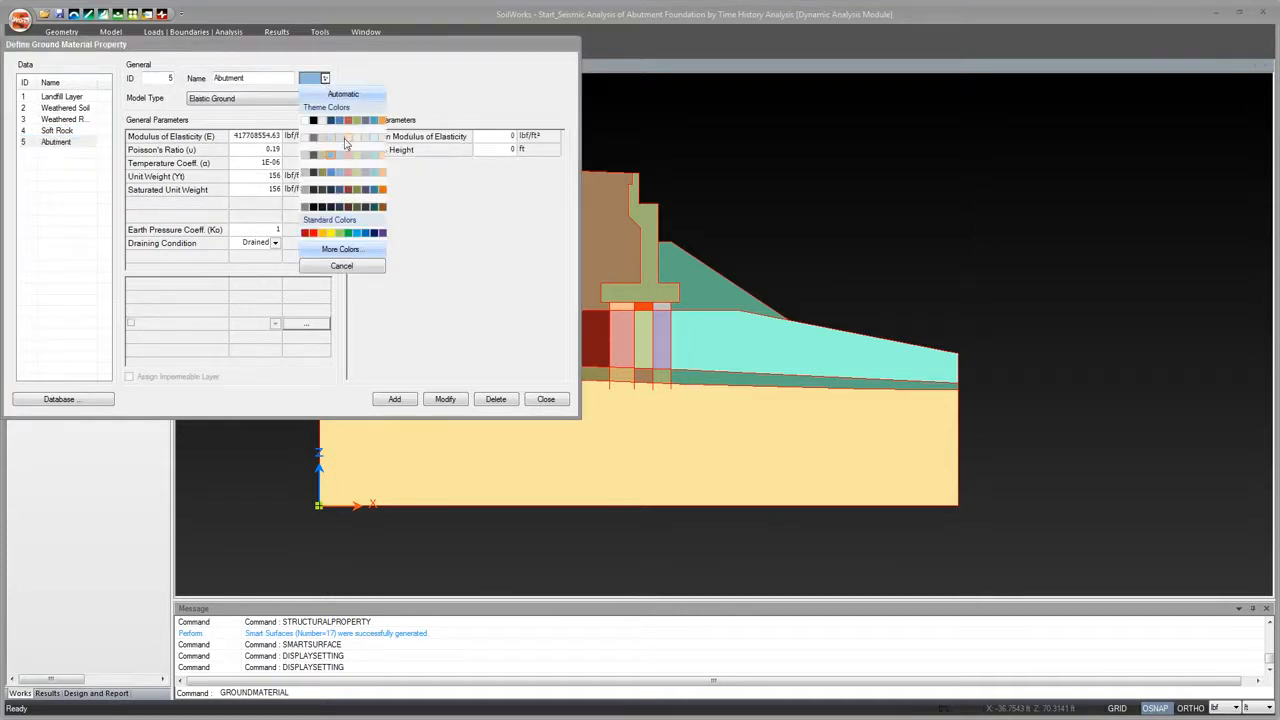
pyautogui.click(360, 175)
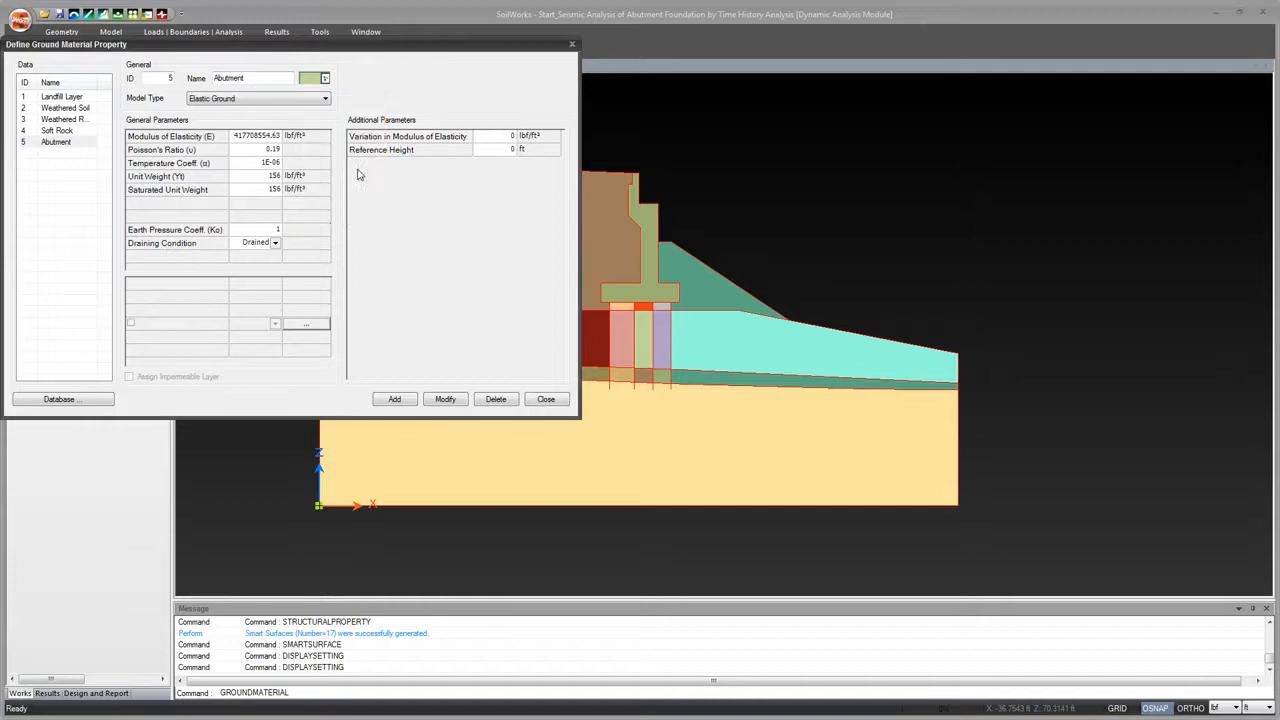
pyautogui.click(452, 409)
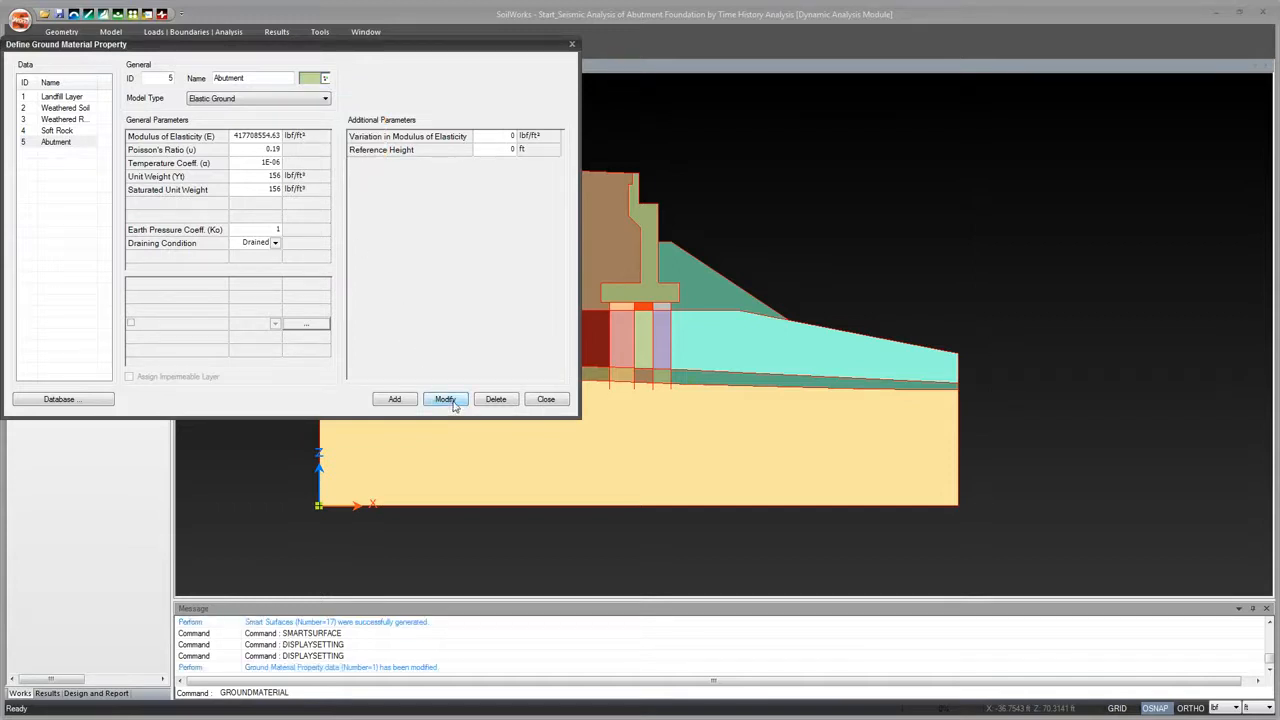
pyautogui.click(545, 400)
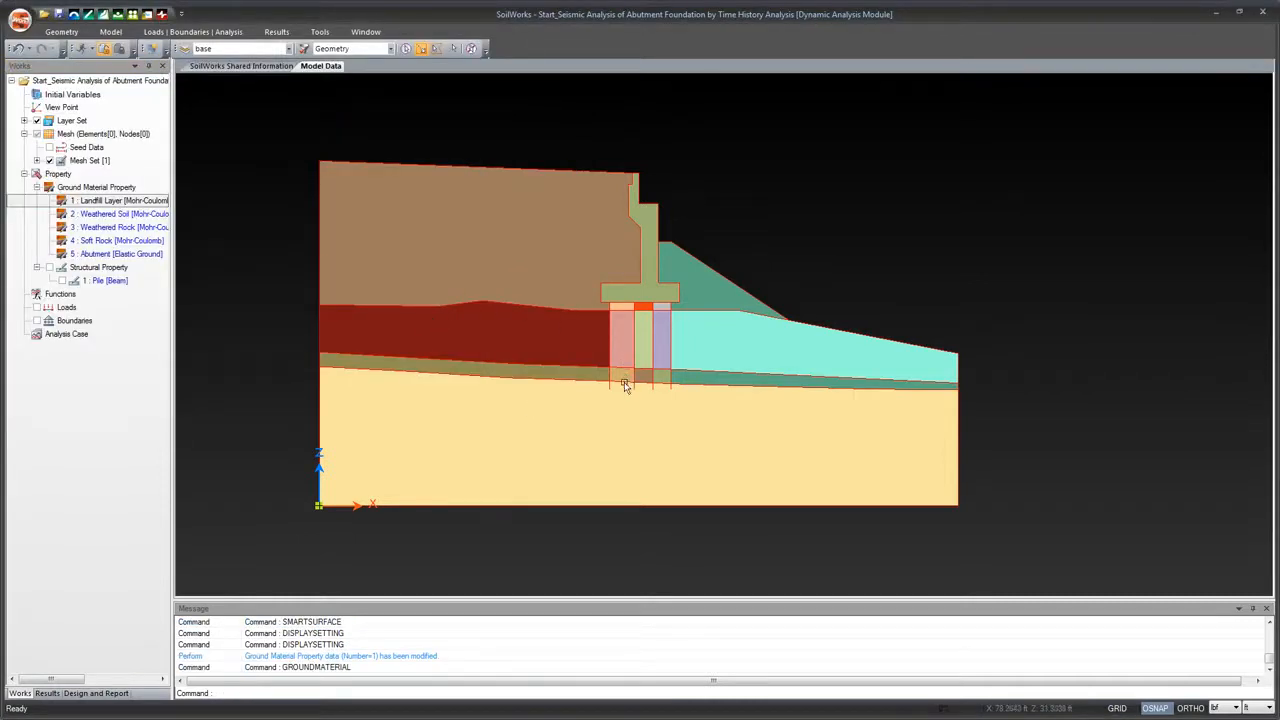
# Assign the Soft Rock ground material to the large bottom surface of the model
pyautogui.moveTo(720, 418); pyautogui.dragTo(661, 459)
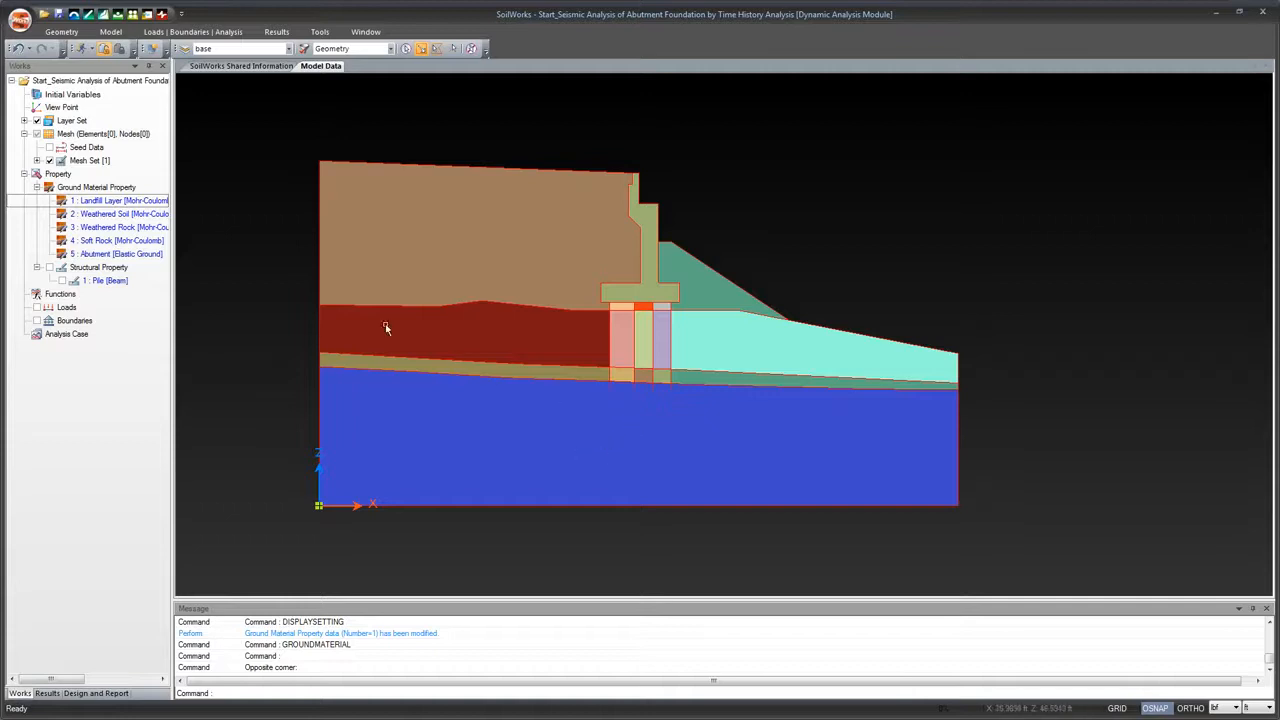
pyautogui.click(118, 244)
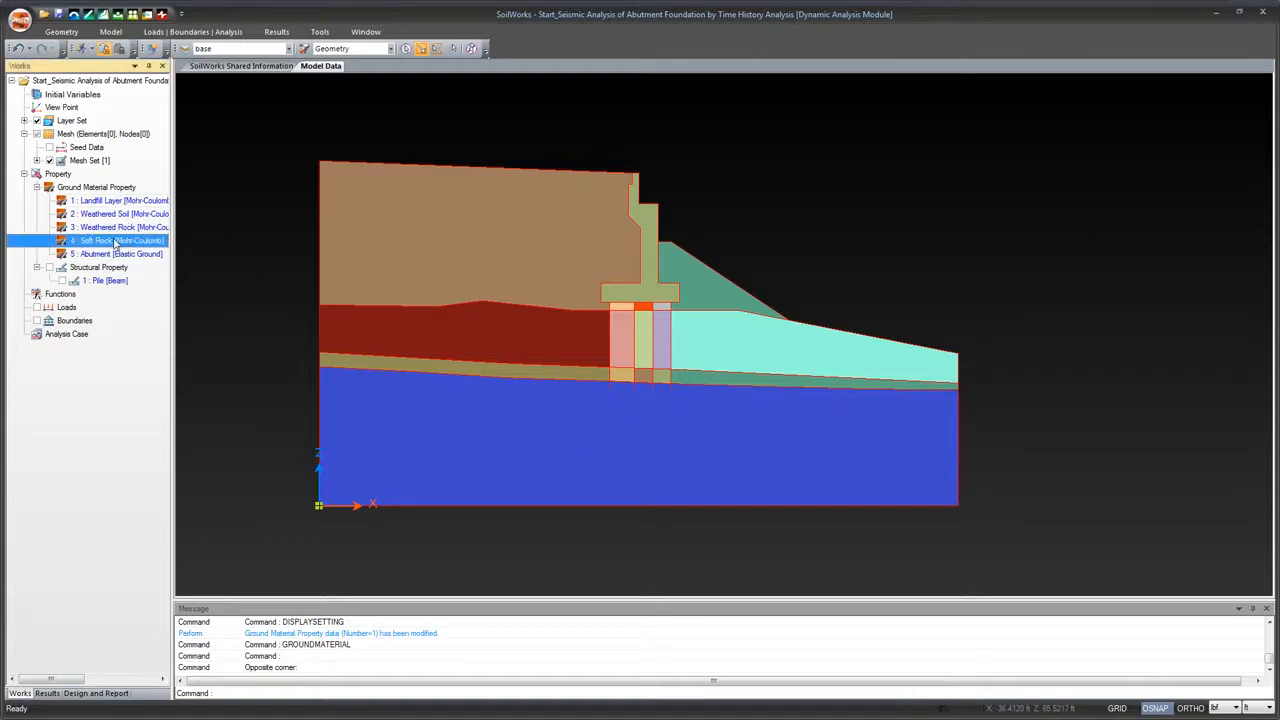
pyautogui.moveTo(133, 244); pyautogui.dragTo(280, 405)
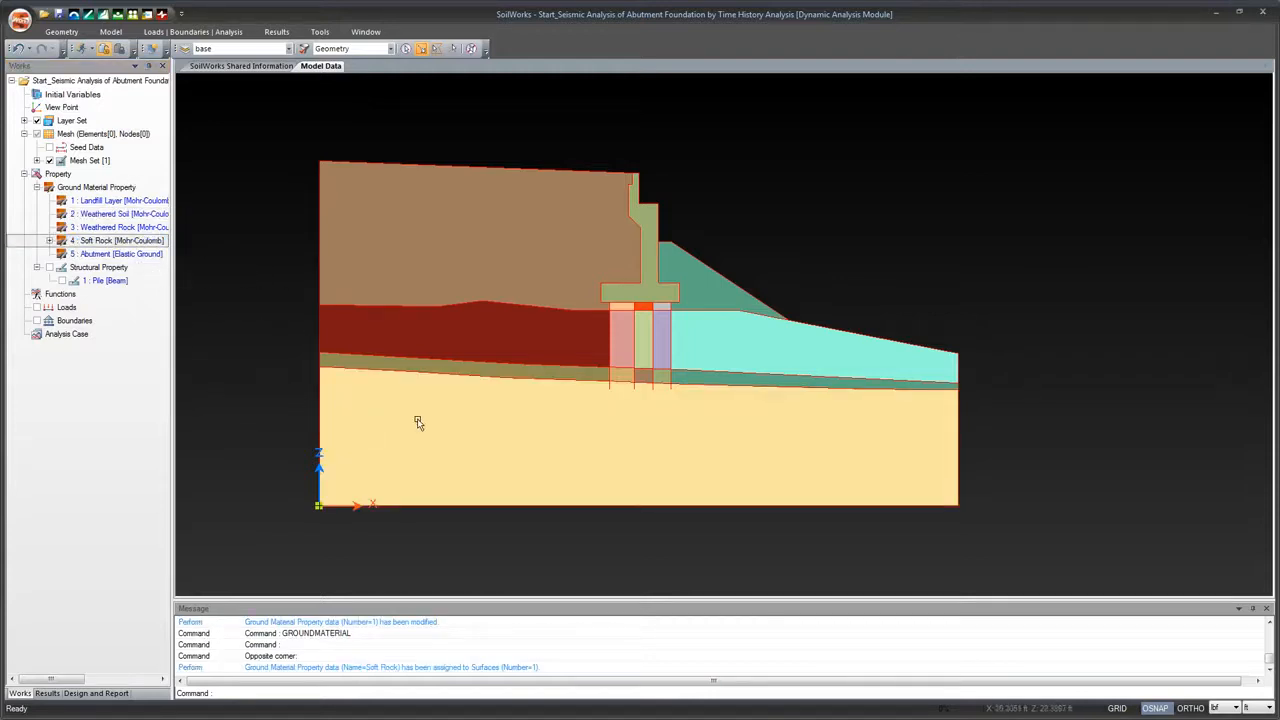
pyautogui.click(118, 242)
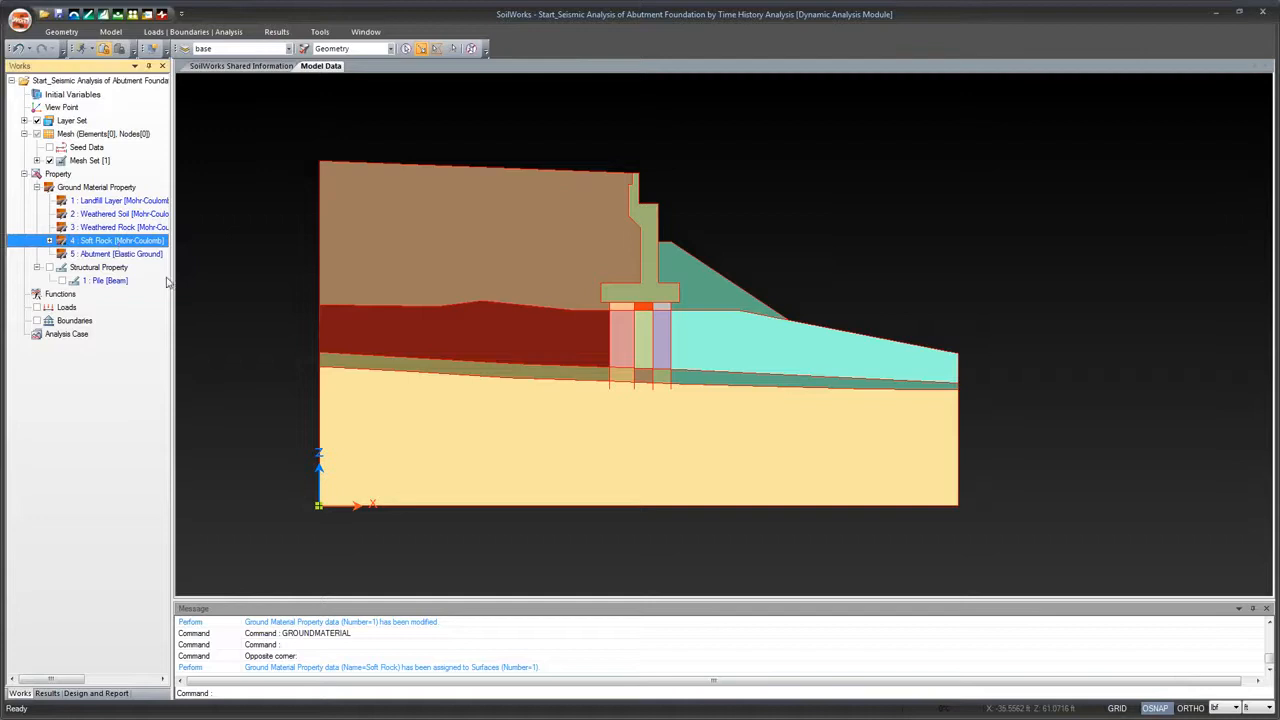
pyautogui.click(115, 241)
pyautogui.click(116, 242)
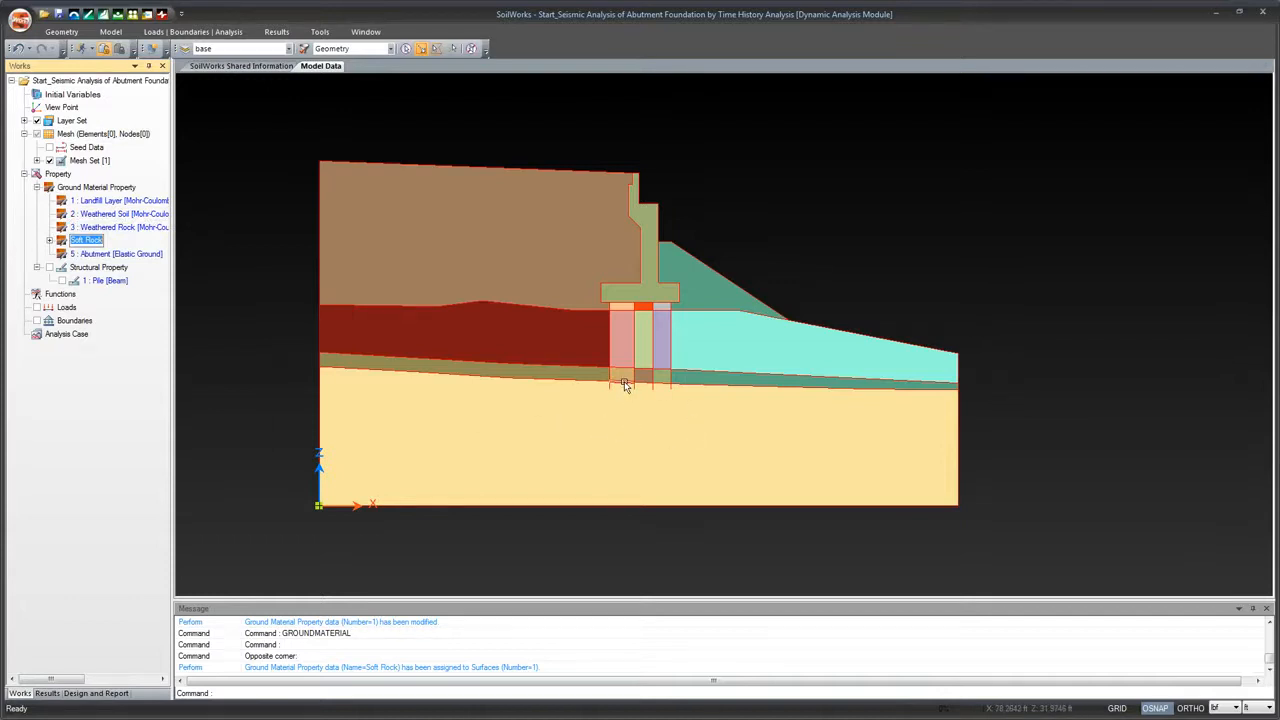
# Assign the Weathered Rock material to all surfaces of the thin layer above the soft rock, including those between the piles
pyautogui.click(596, 373)
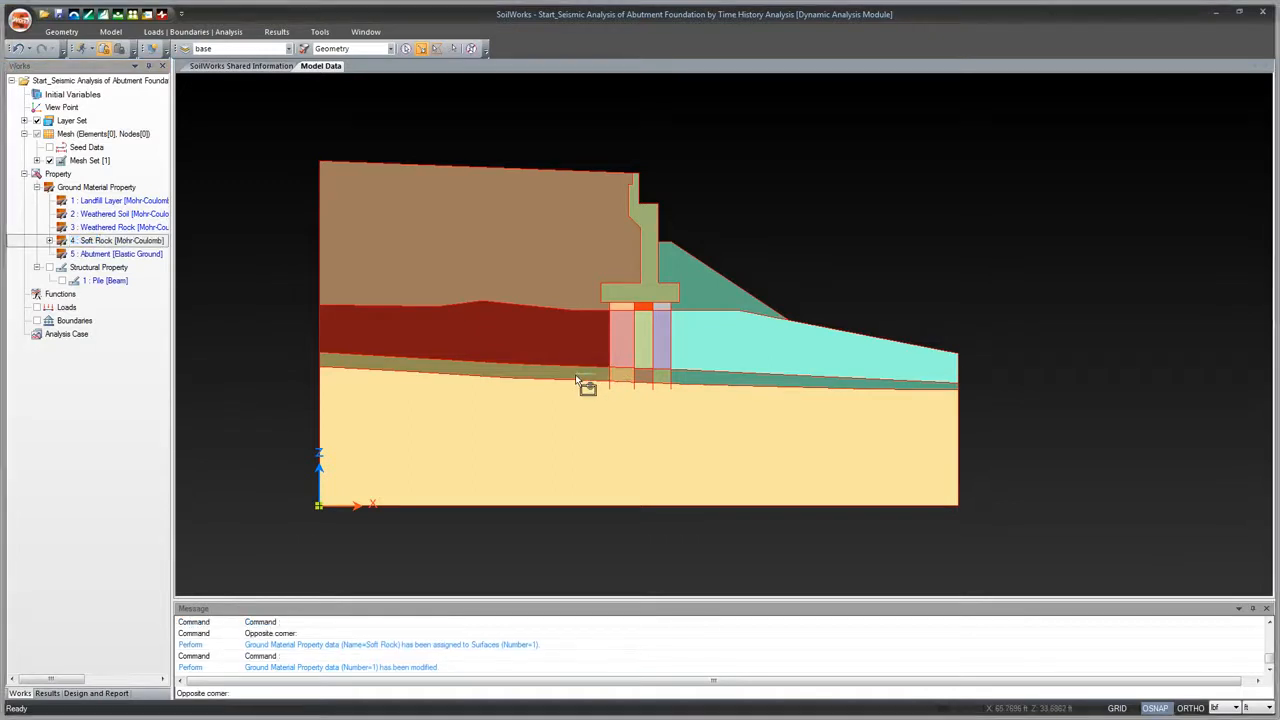
pyautogui.click(576, 378)
pyautogui.click(624, 372)
pyautogui.click(614, 376)
pyautogui.click(645, 375)
pyautogui.click(640, 378)
pyautogui.click(666, 376)
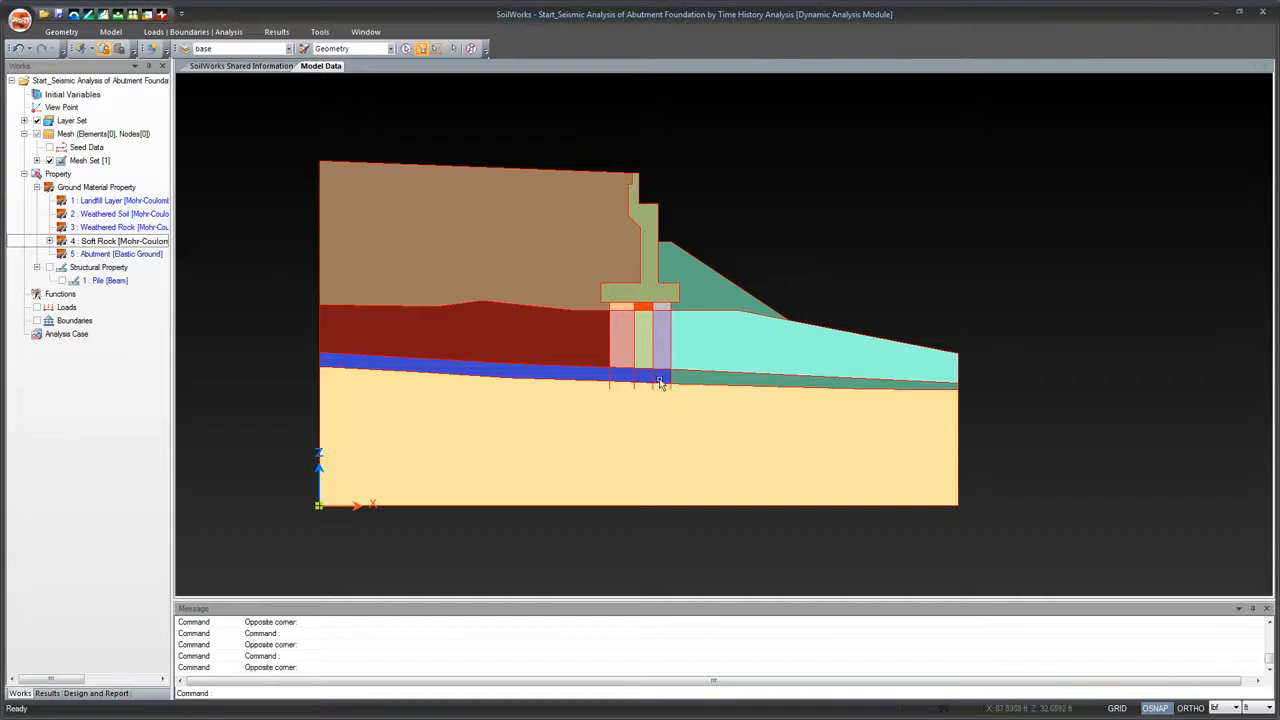
pyautogui.click(714, 392)
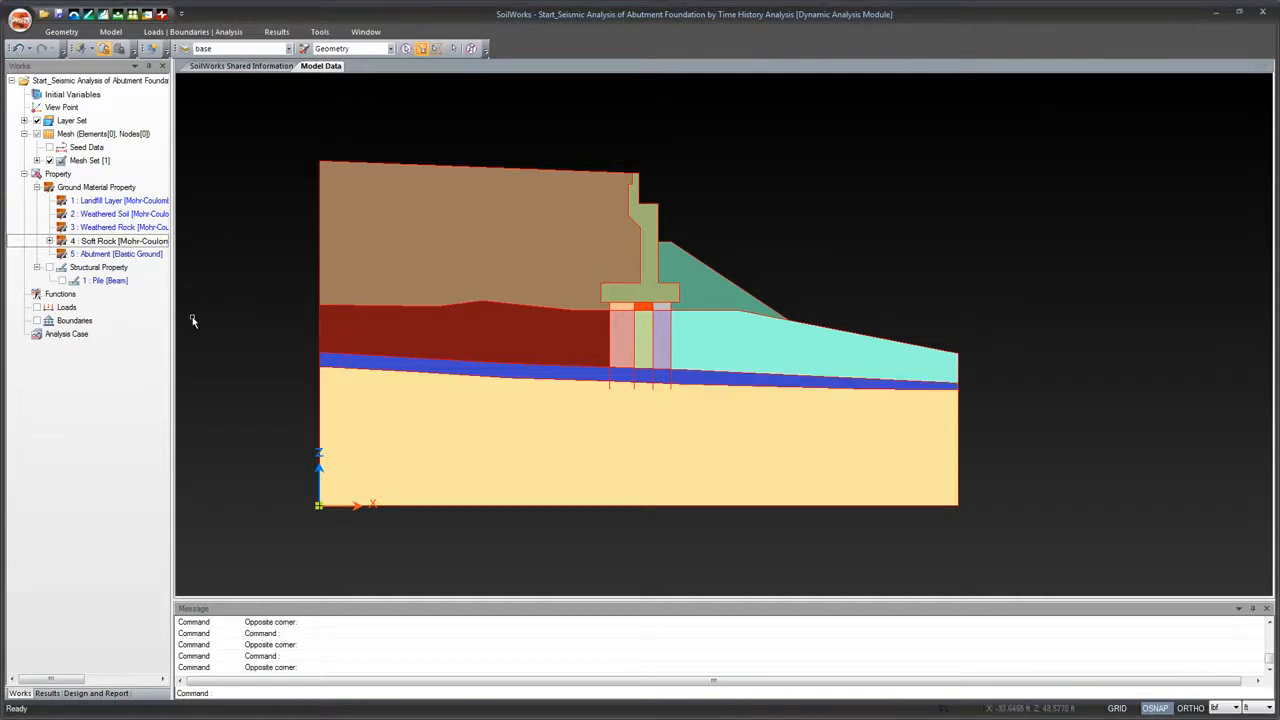
pyautogui.click(138, 228)
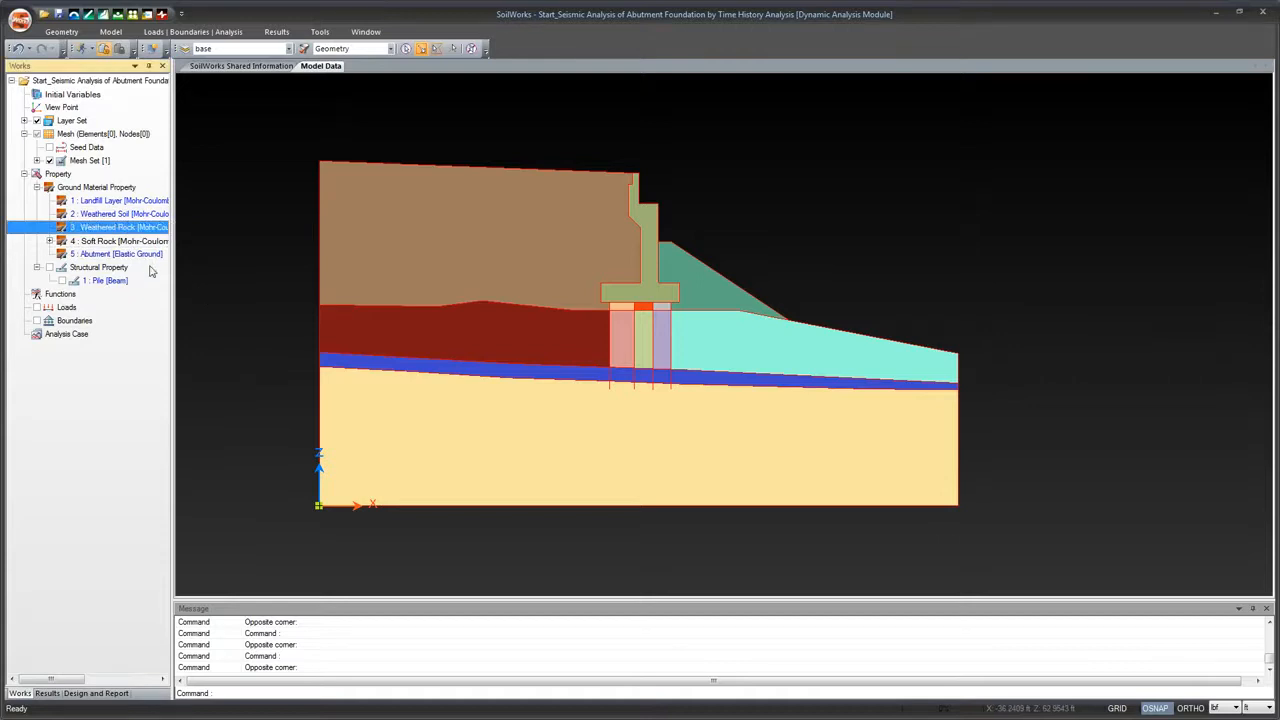
pyautogui.moveTo(130, 232); pyautogui.dragTo(553, 354)
# Assign the Weathered Soil material to the five surfaces of the middle layer, including those between the piles
pyautogui.moveTo(632, 354); pyautogui.dragTo(620, 351)
pyautogui.moveTo(137, 252); pyautogui.dragTo(716, 347)
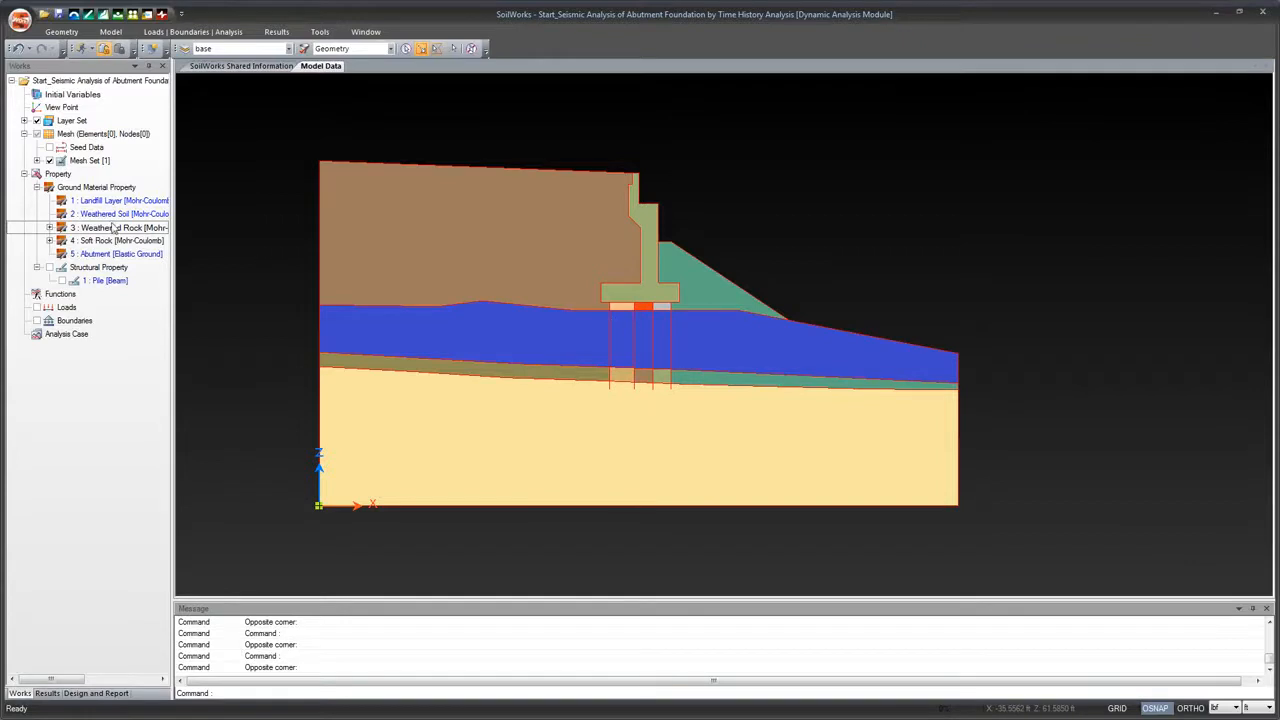
pyautogui.moveTo(114, 214); pyautogui.dragTo(348, 238)
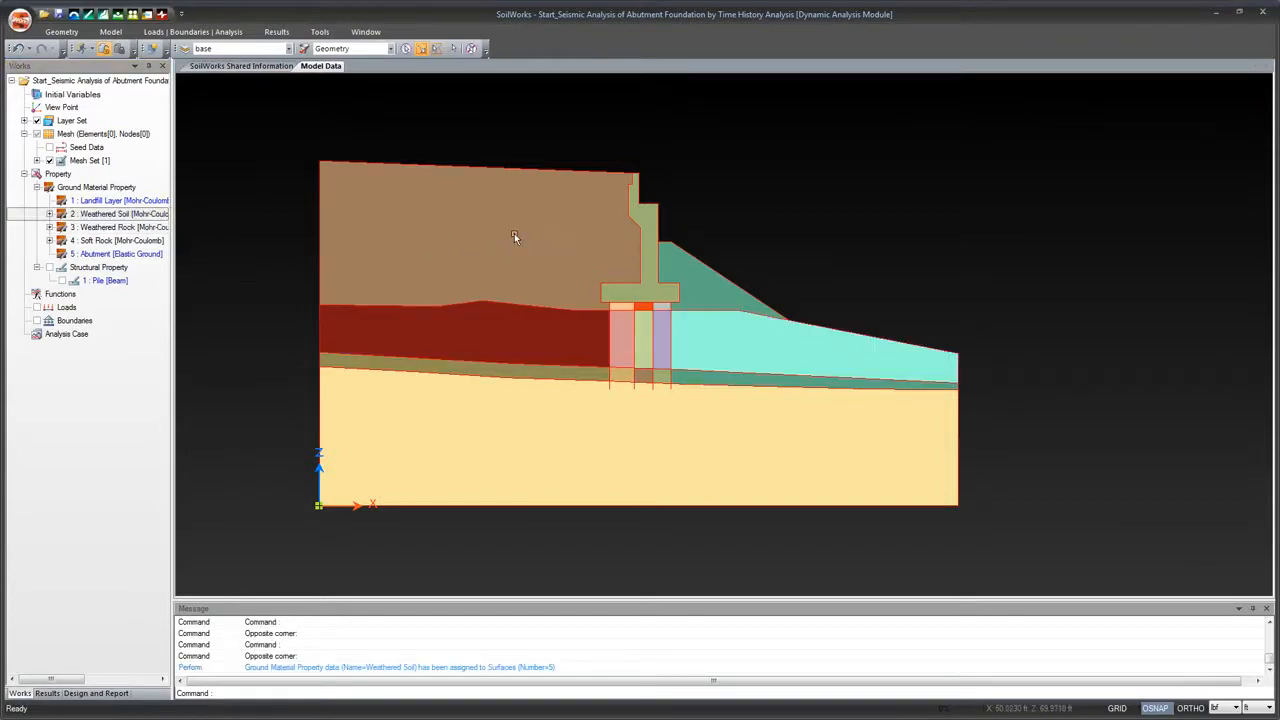
# Assign the Landfill Layer ground material to the five top fill surfaces, including the slope and the small surfaces between the pile heads
pyautogui.moveTo(510, 240); pyautogui.dragTo(513, 257)
pyautogui.click(706, 287)
pyautogui.scroll(4, 629, 316)
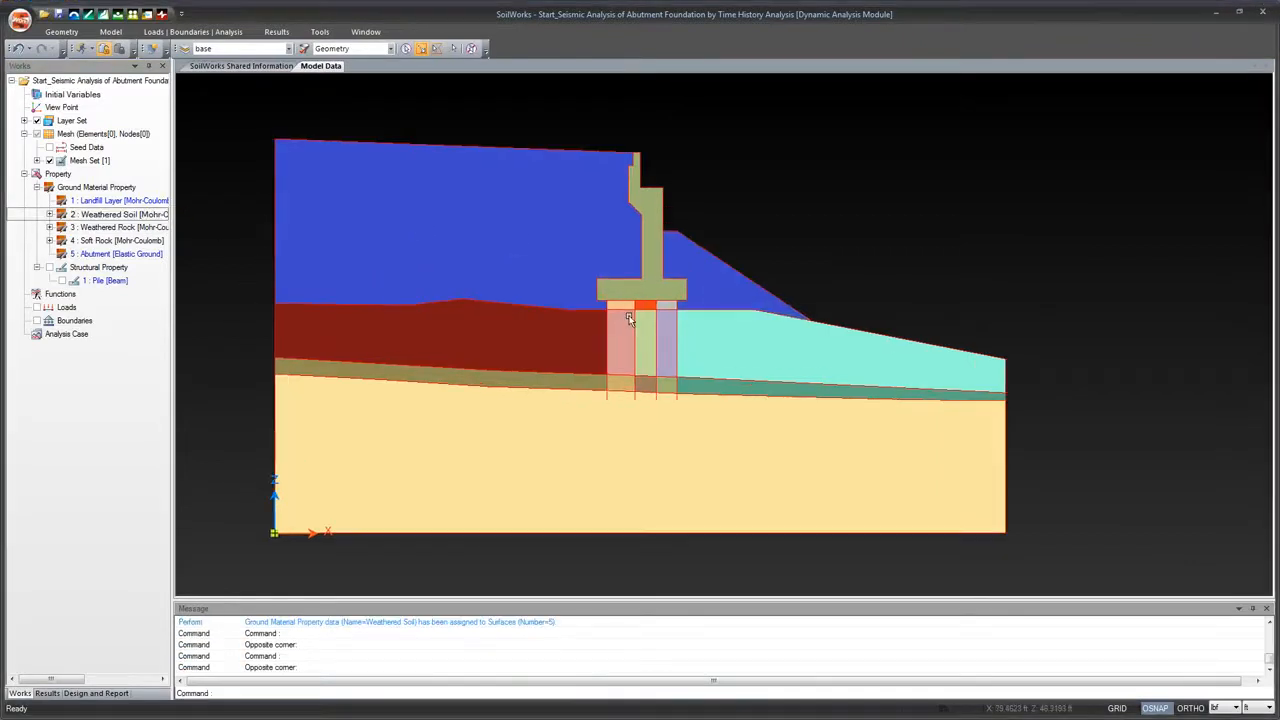
pyautogui.moveTo(628, 303); pyautogui.dragTo(652, 302)
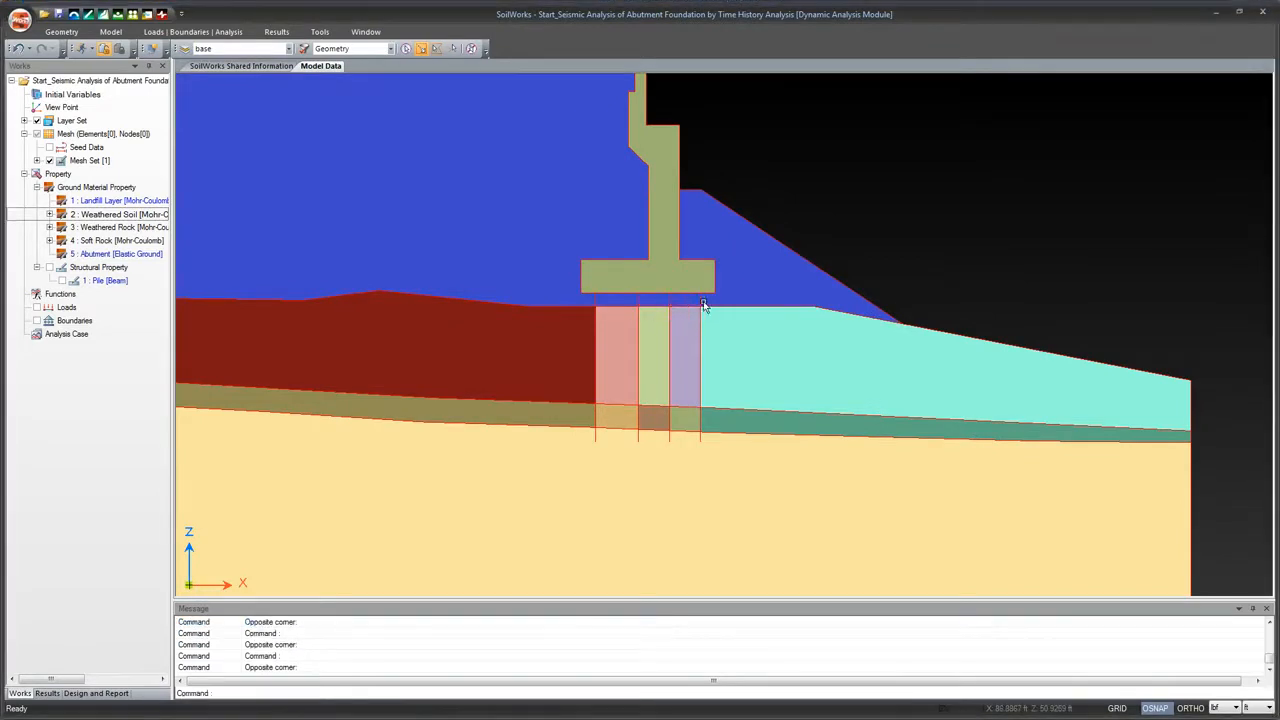
pyautogui.scroll(-3, 679, 302)
pyautogui.moveTo(120, 200); pyautogui.dragTo(282, 226)
# Assign the Abutment ground material to the abutment surface
pyautogui.click(689, 250)
pyautogui.click(689, 262)
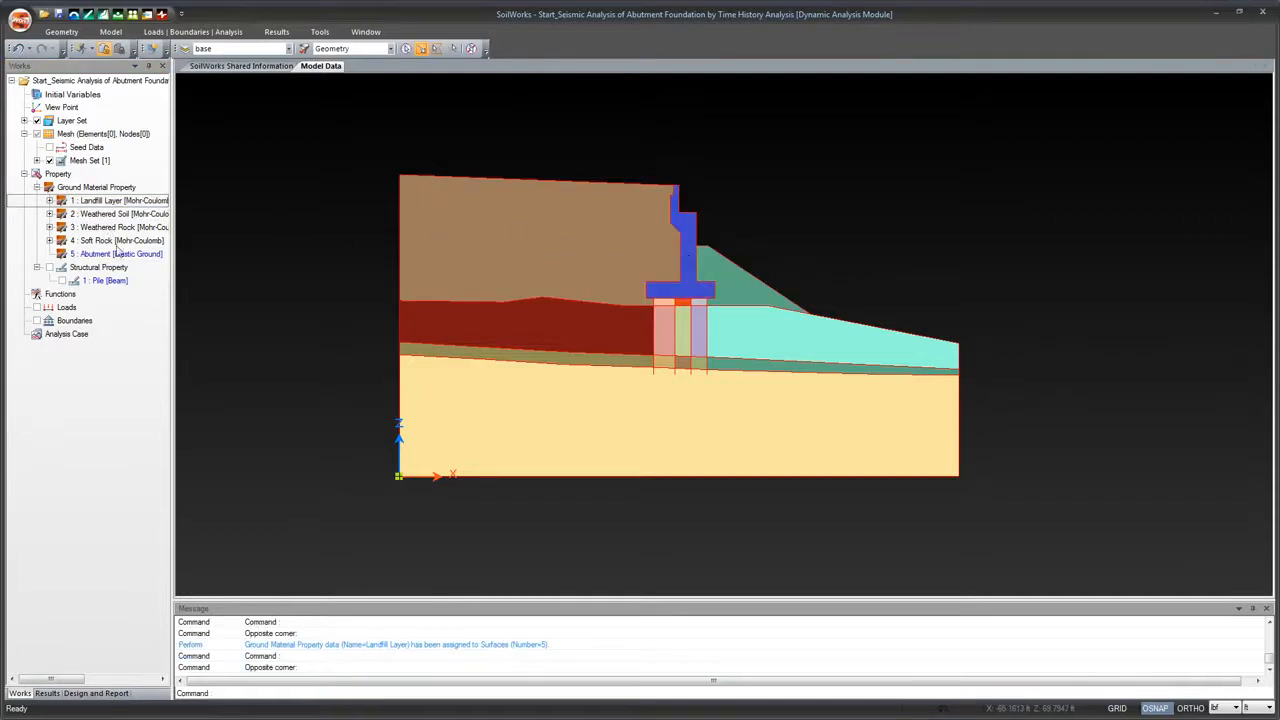
pyautogui.moveTo(125, 256); pyautogui.dragTo(300, 260)
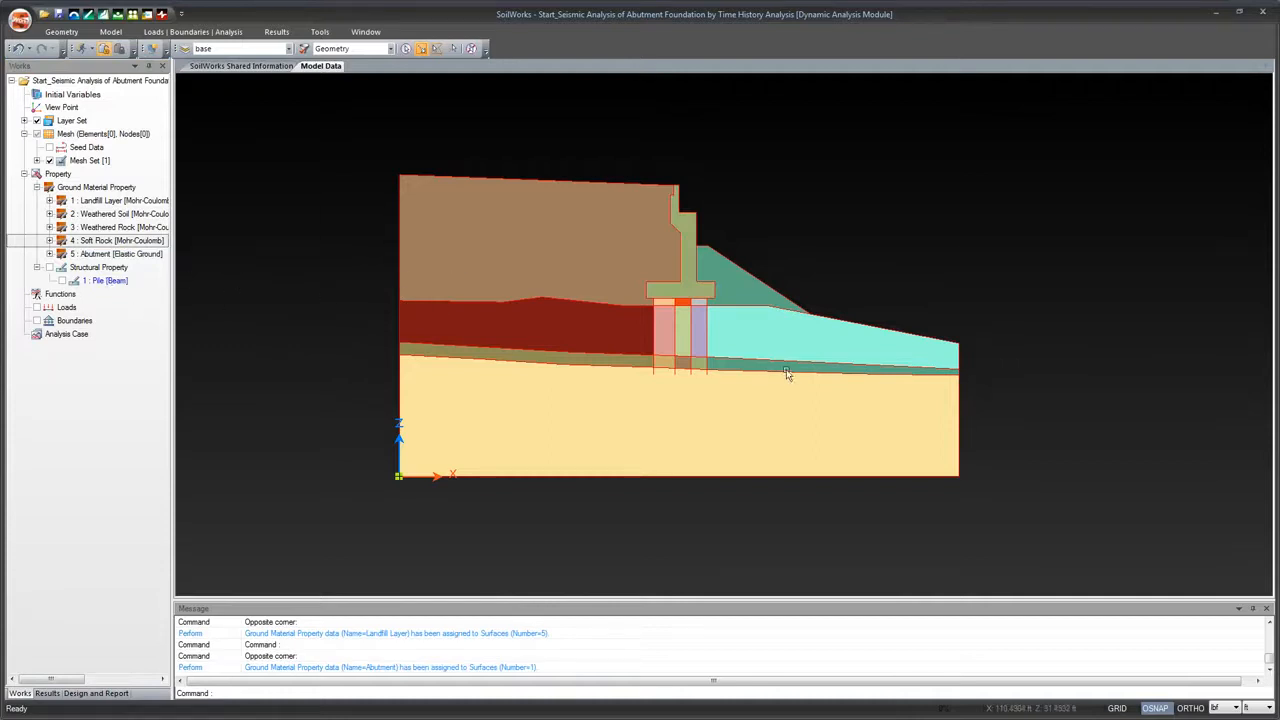
# Select the lines of all four piles beneath the abutment and assign the Pile beam property to them
pyautogui.scroll(1, 706, 340)
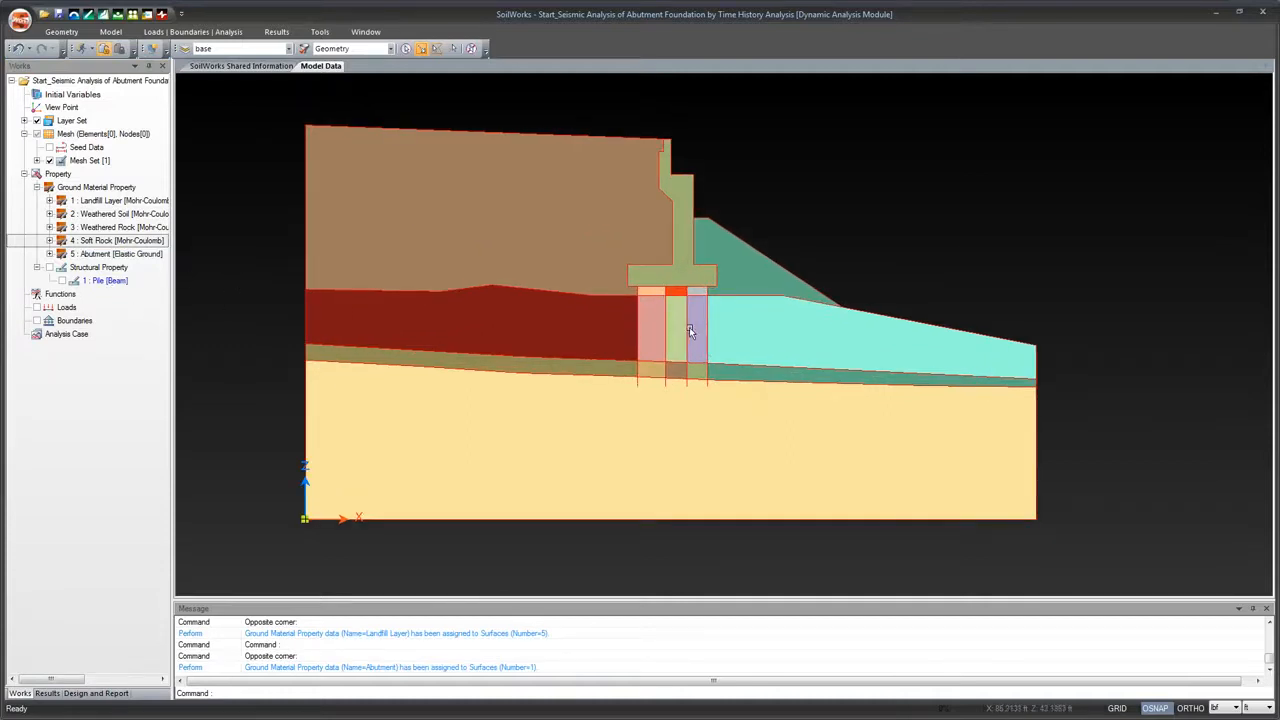
pyautogui.click(636, 290)
pyautogui.click(654, 403)
pyautogui.click(660, 280)
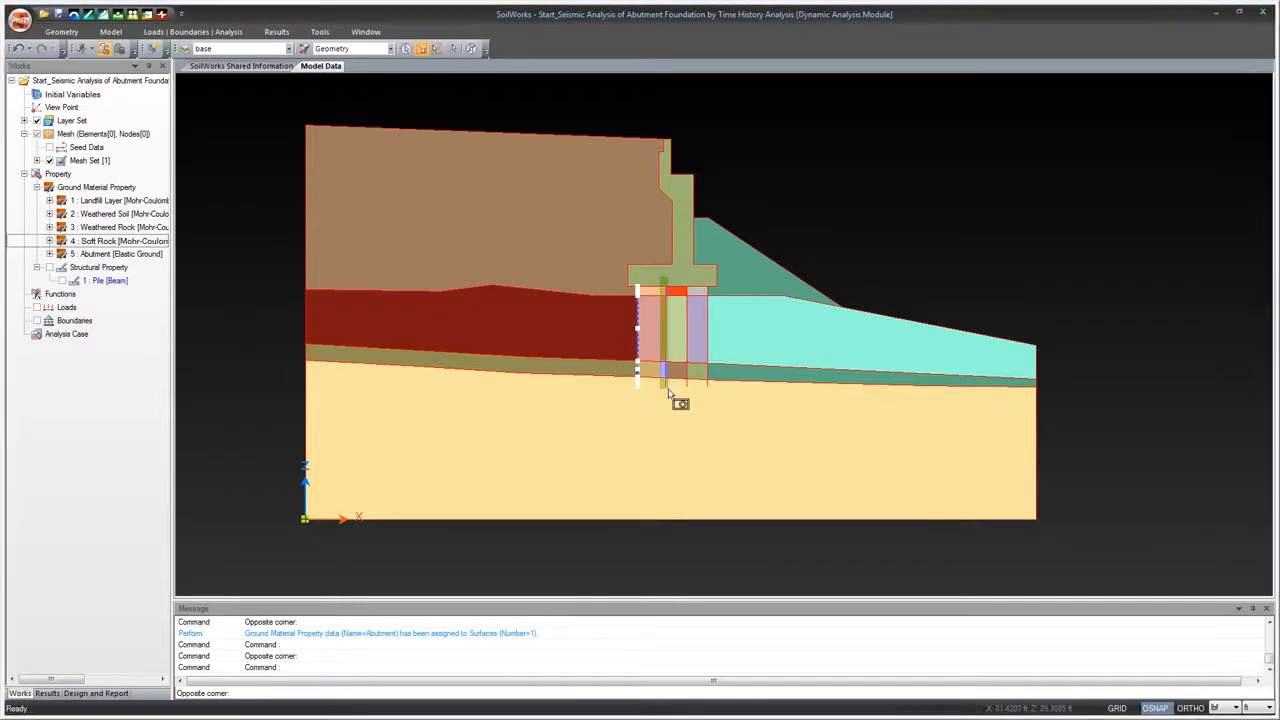
pyautogui.click(674, 400)
pyautogui.click(679, 283)
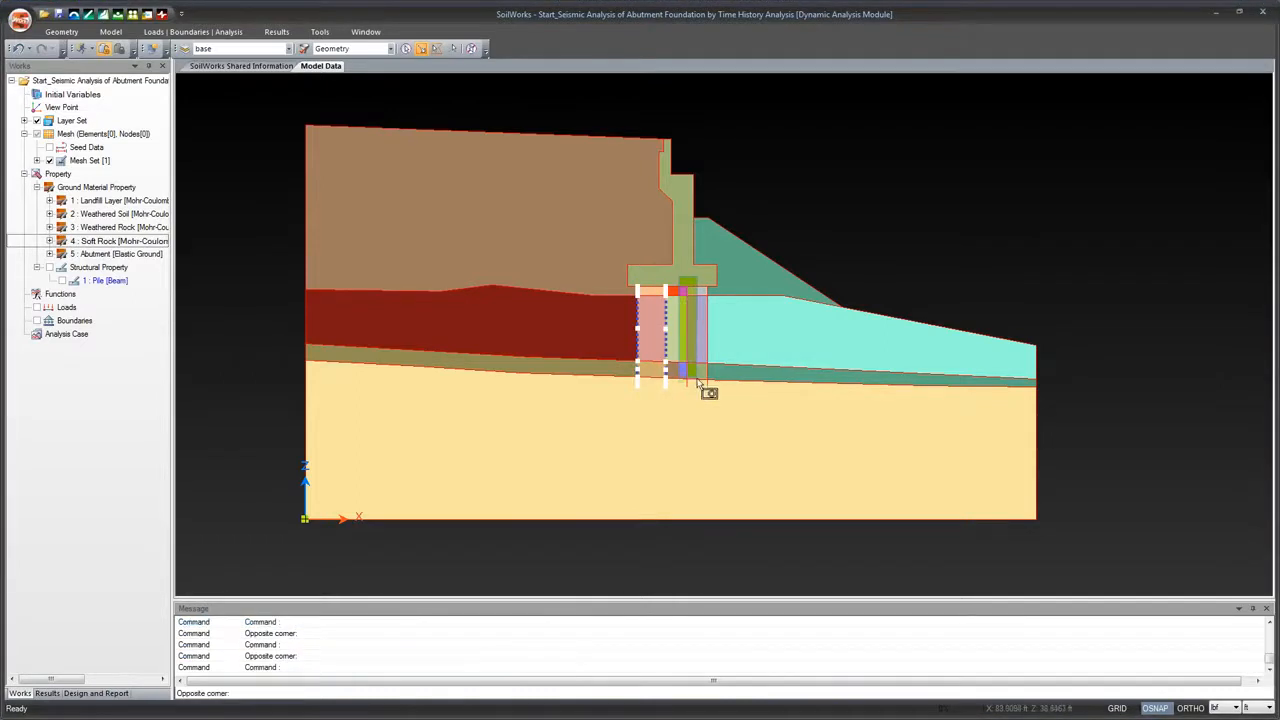
pyautogui.click(698, 404)
pyautogui.click(702, 282)
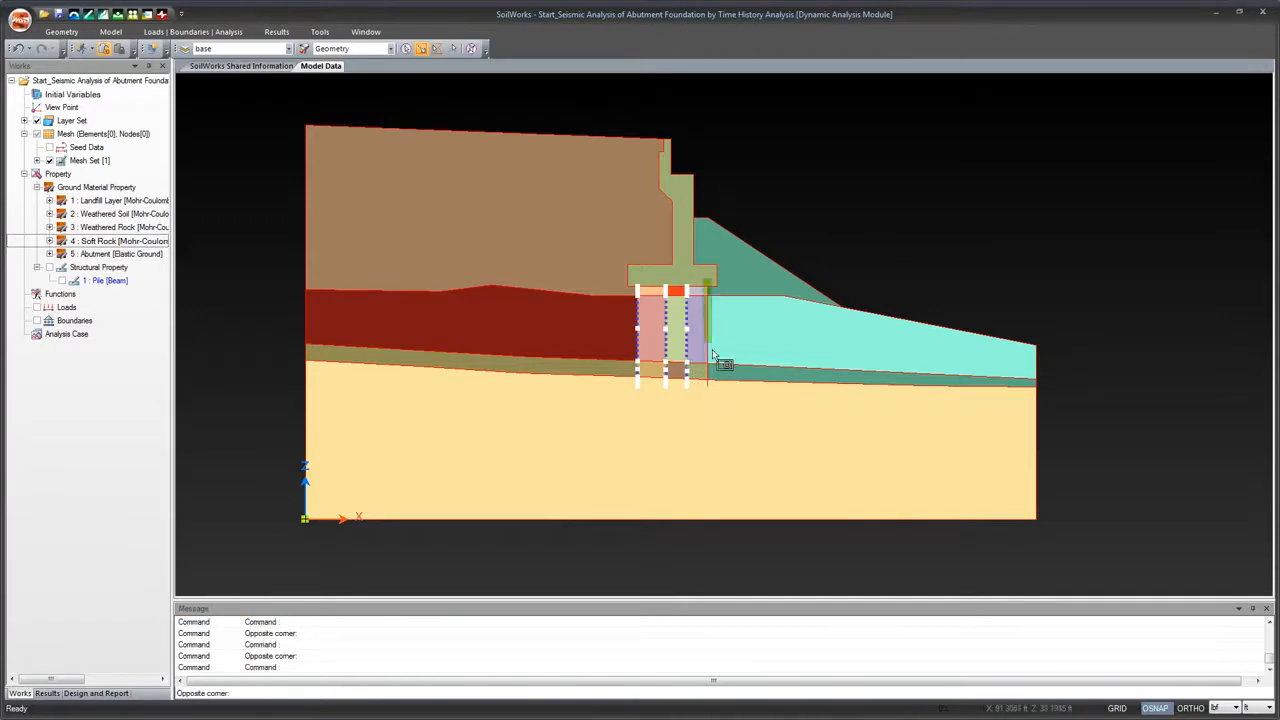
pyautogui.click(711, 395)
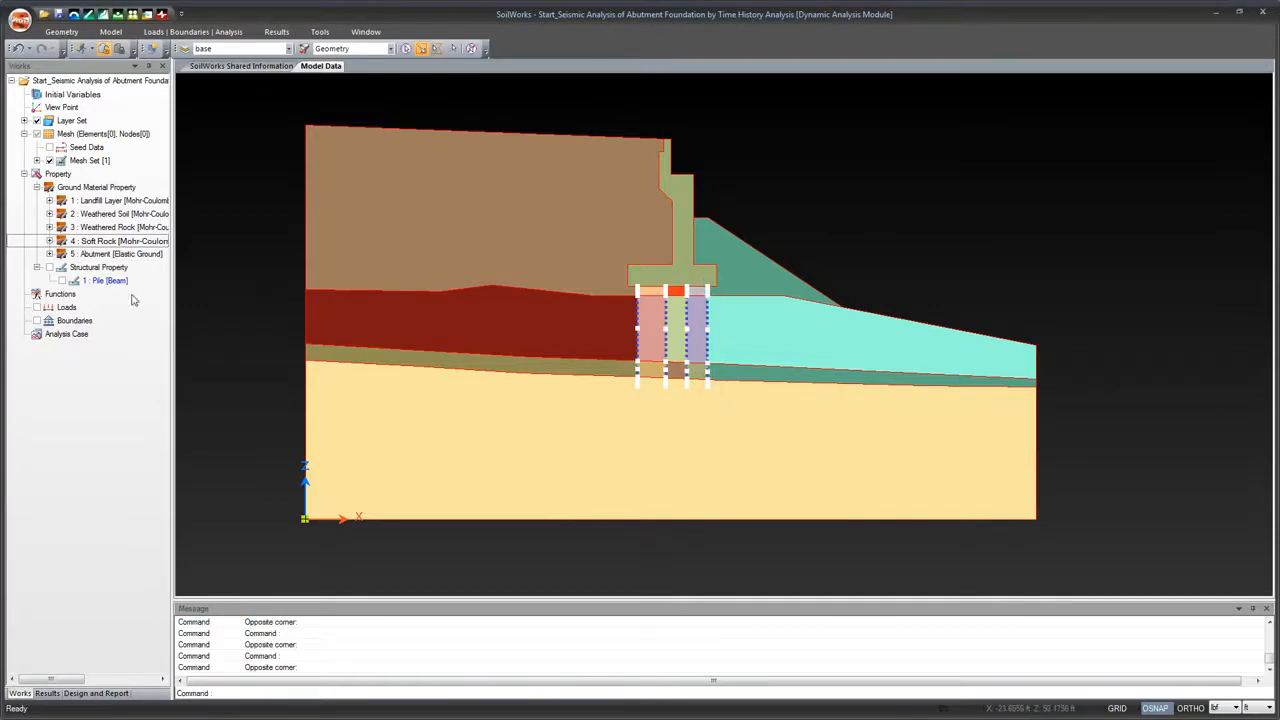
pyautogui.moveTo(106, 282); pyautogui.dragTo(637, 357)
pyautogui.scroll(2, 651, 320)
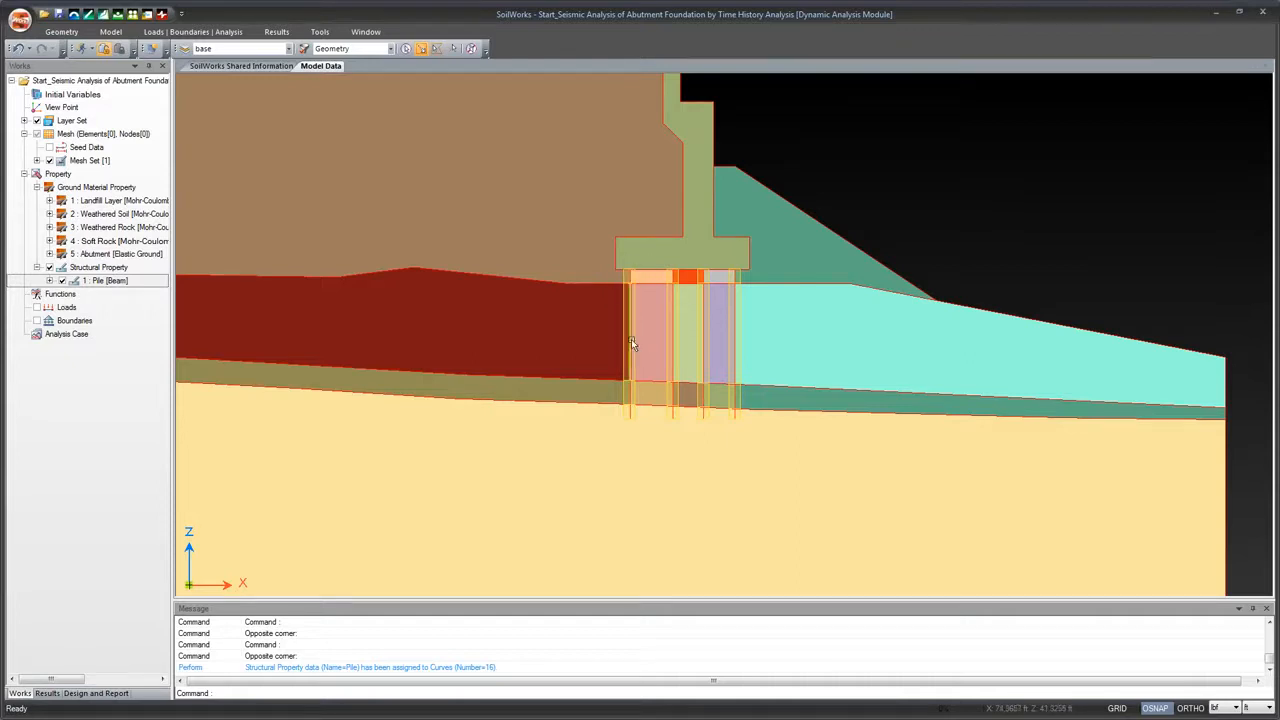
pyautogui.scroll(-2, 637, 340)
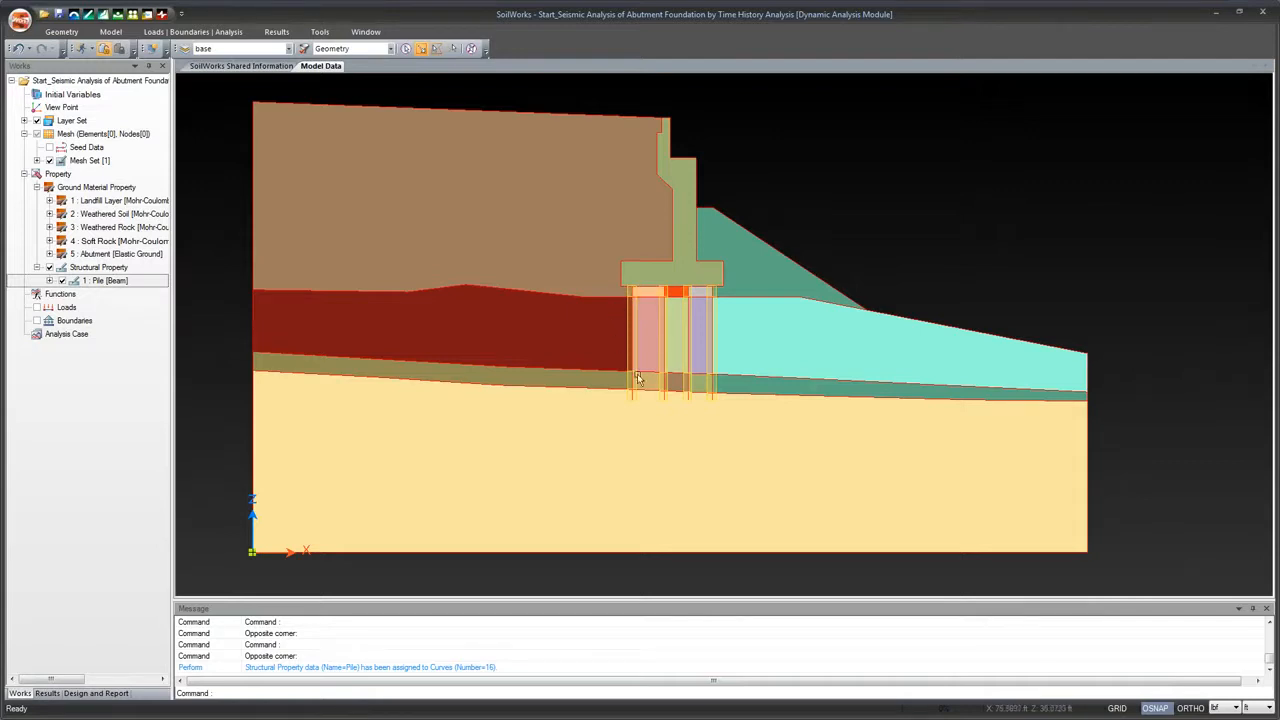
pyautogui.scroll(1, 645, 323)
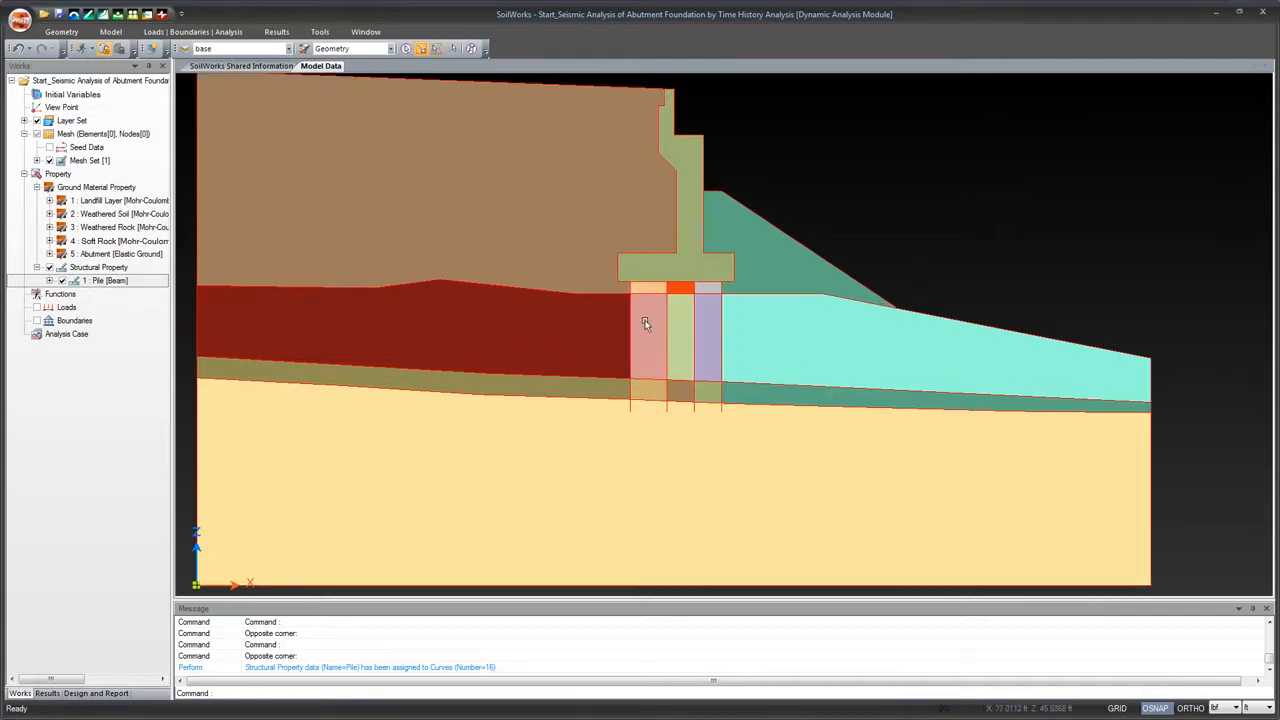
pyautogui.scroll(1, 645, 323)
pyautogui.scroll(-1, 622, 258)
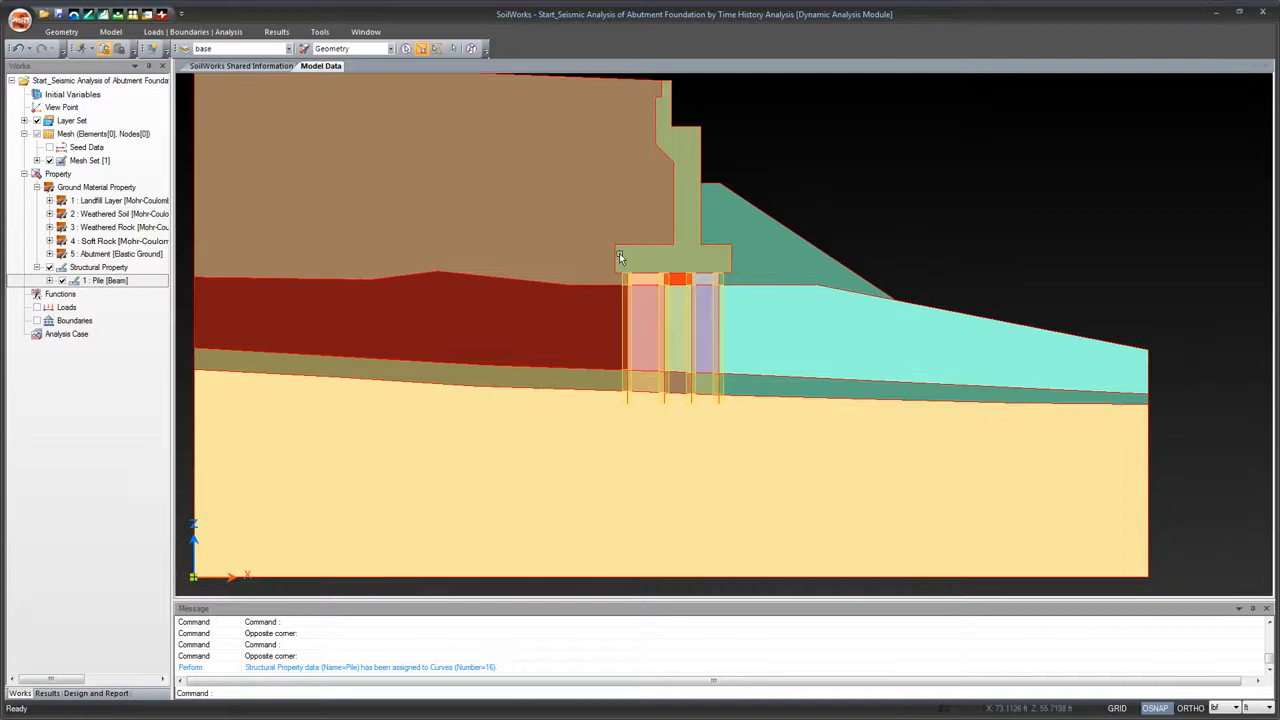
pyautogui.scroll(-2, 576, 240)
pyautogui.scroll(1, 577, 240)
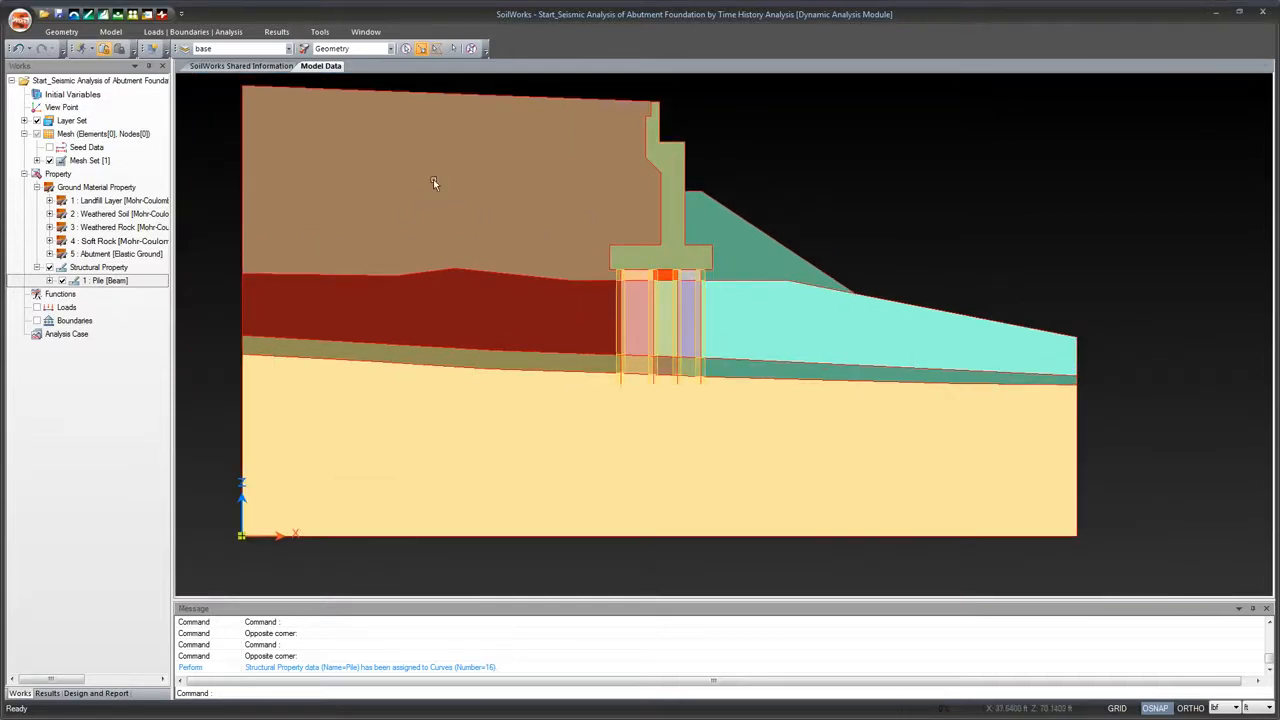
# Check the ground material assigned to the large fill surface behind the abutment in its object information
pyautogui.click(150, 201)
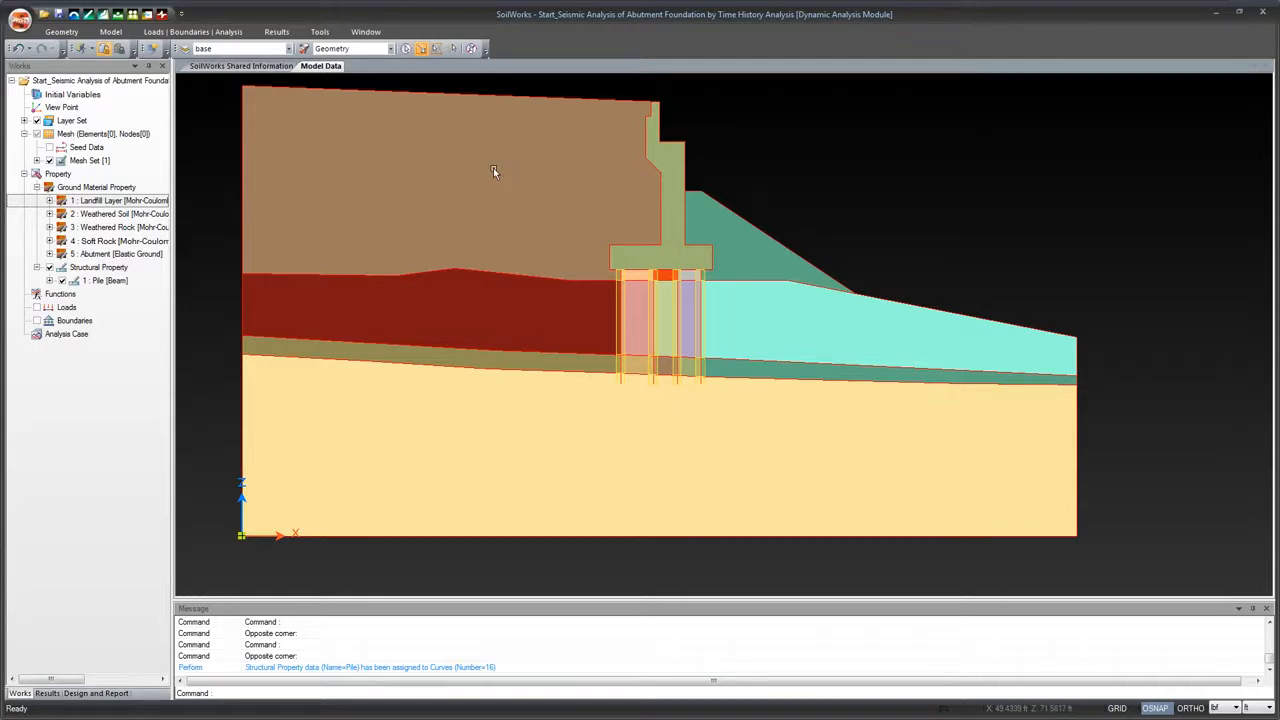
pyautogui.moveTo(501, 162); pyautogui.dragTo(463, 220)
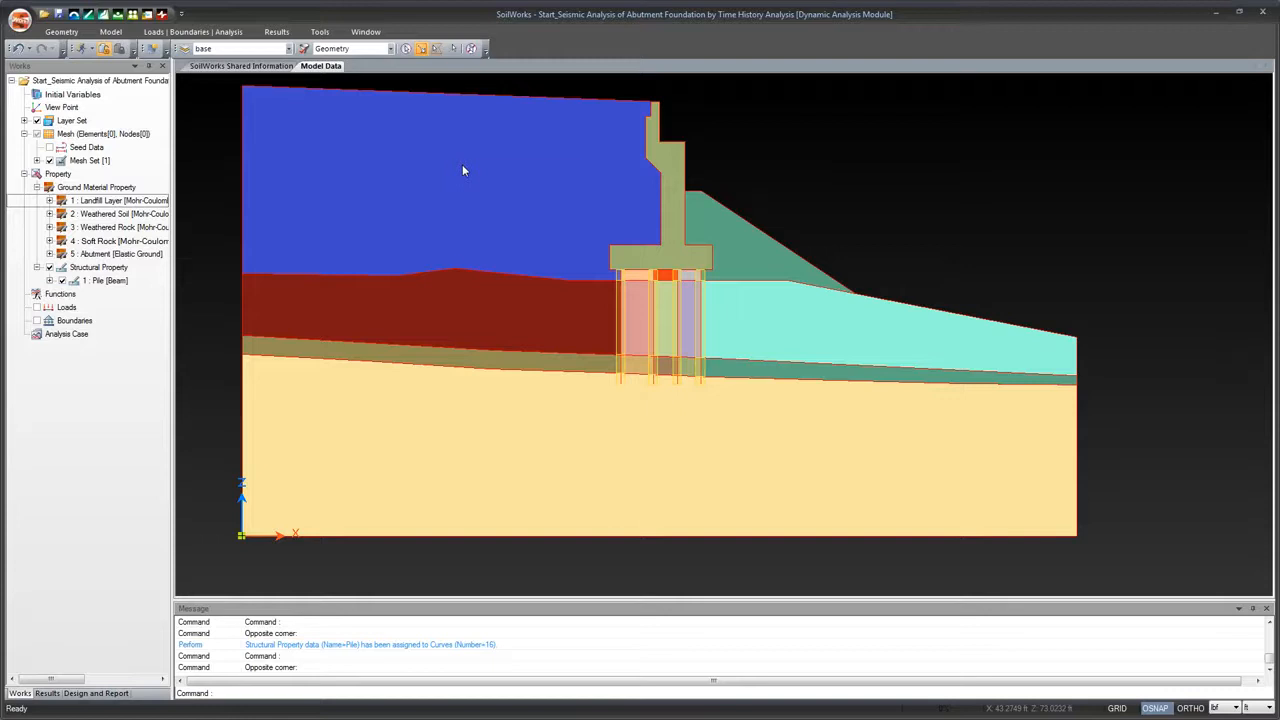
pyautogui.rightClick(463, 171)
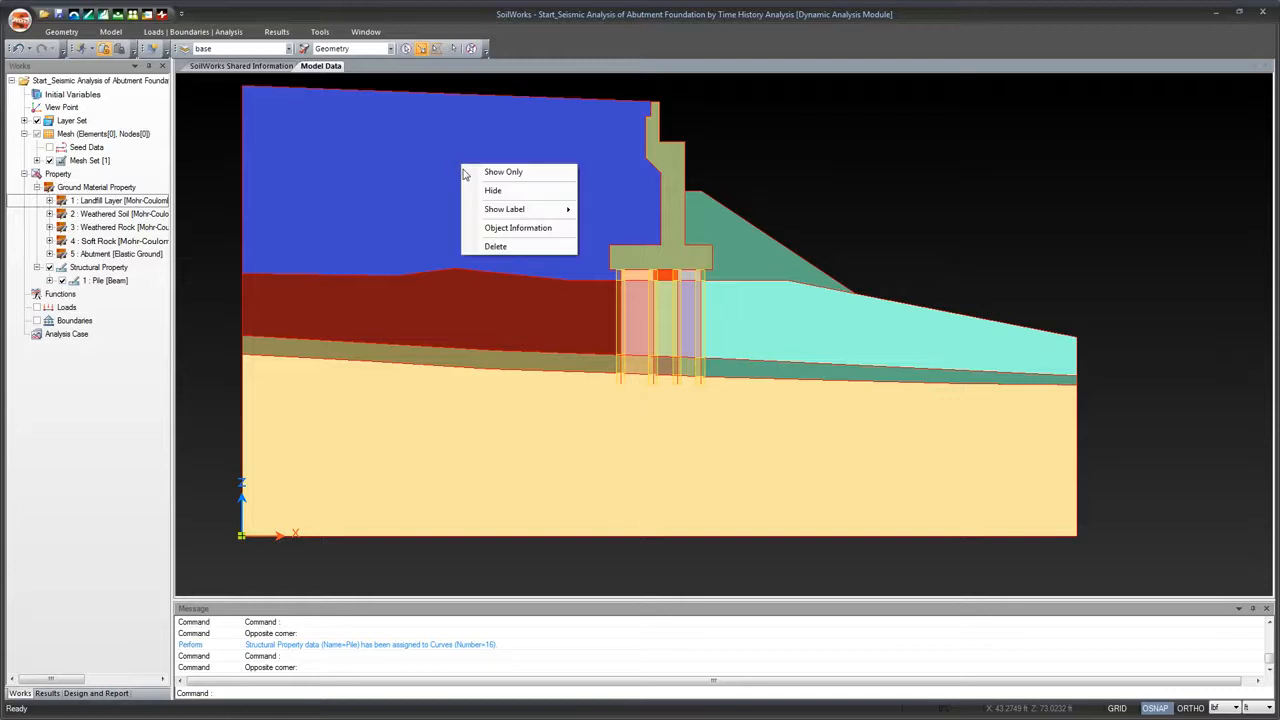
pyautogui.click(505, 228)
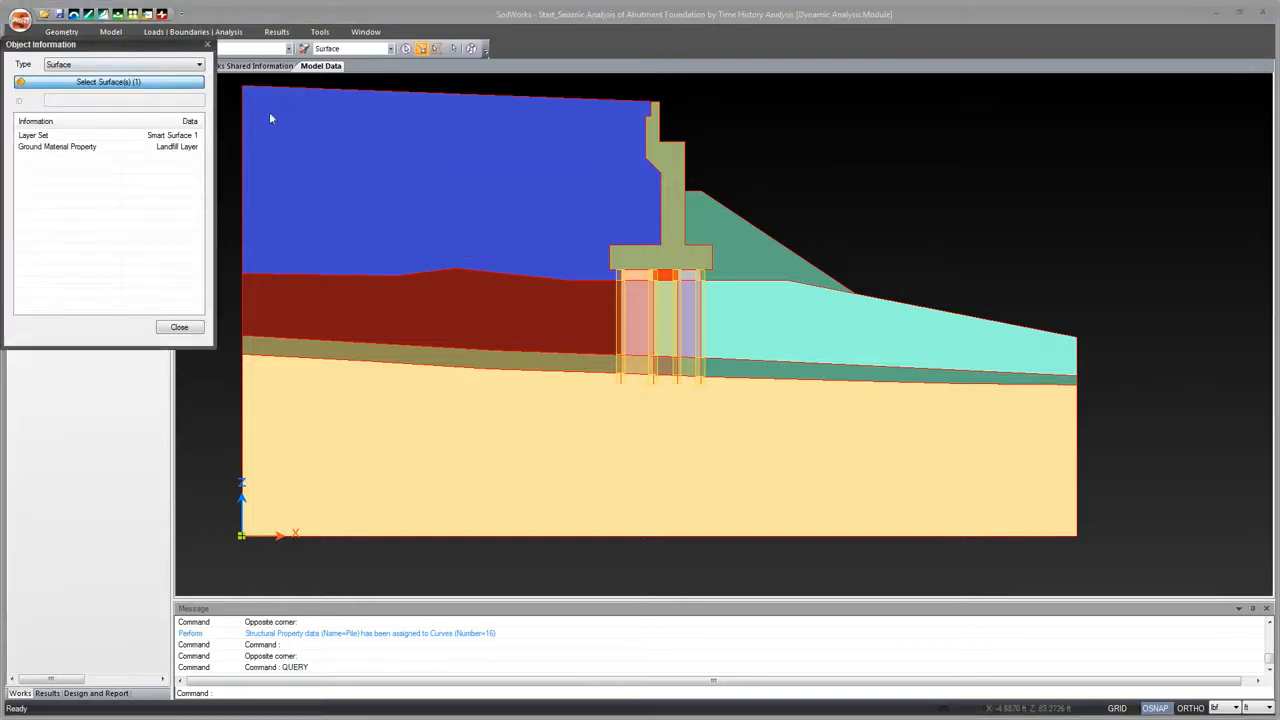
pyautogui.moveTo(163, 52); pyautogui.dragTo(423, 208)
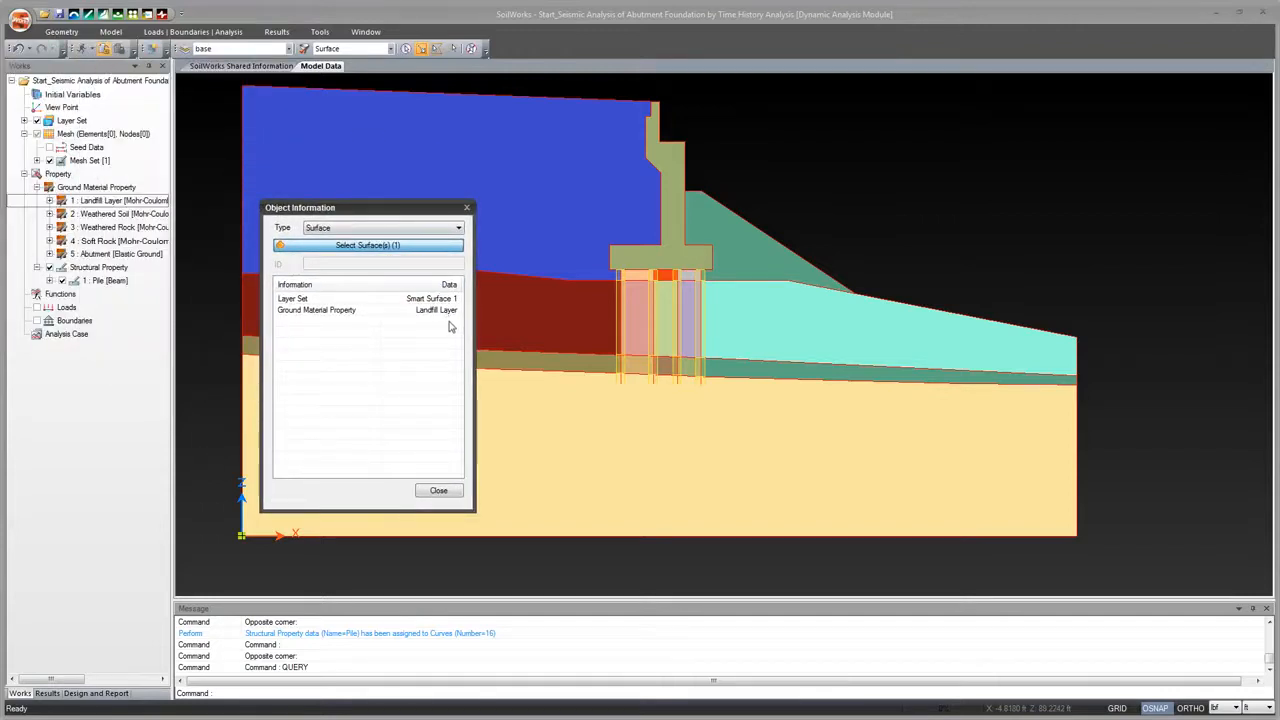
pyautogui.click(438, 490)
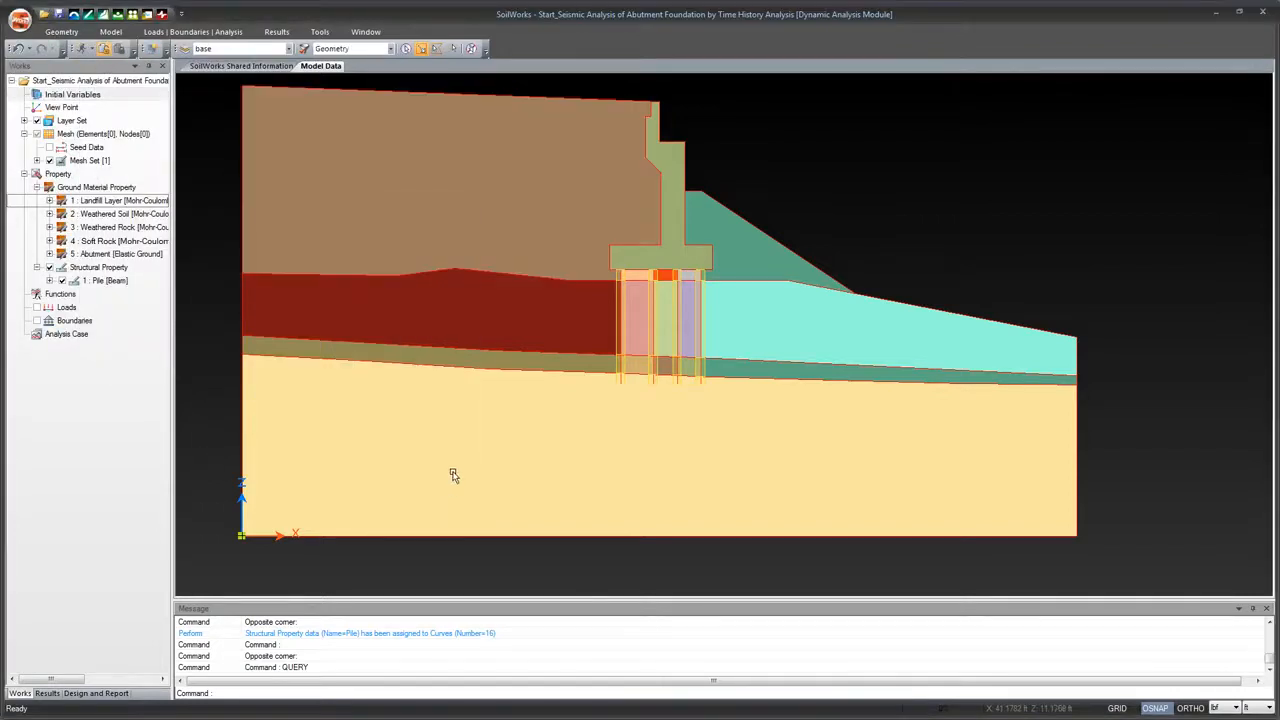
# Check the ground material assigned to the abutment surface in its object information and close the readout
pyautogui.click(680, 238)
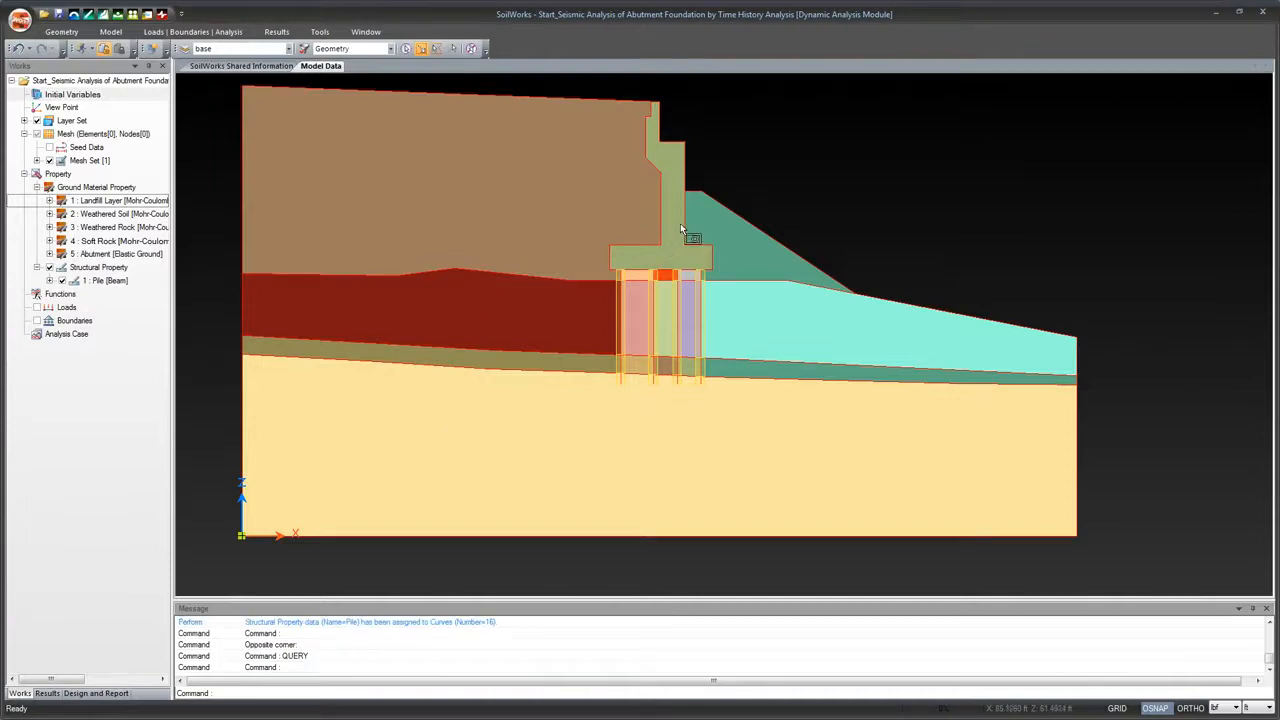
pyautogui.click(674, 251)
pyautogui.rightClick(674, 241)
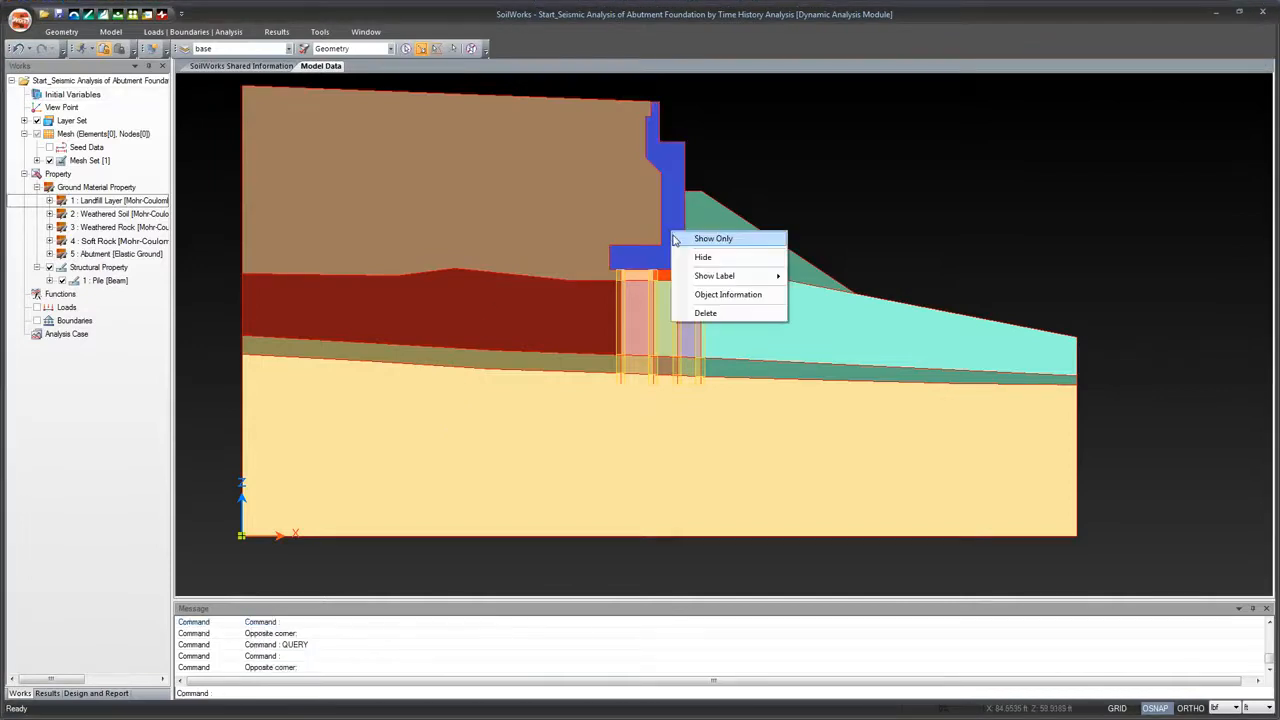
pyautogui.click(716, 291)
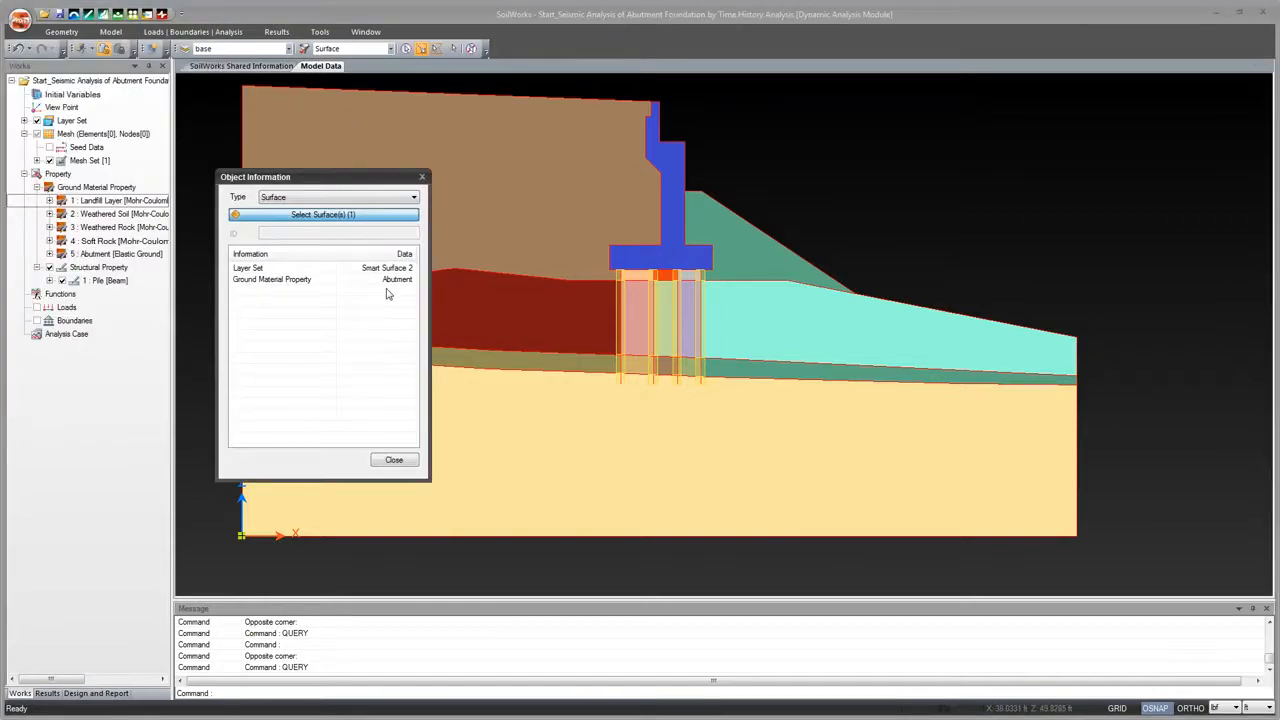
pyautogui.click(403, 462)
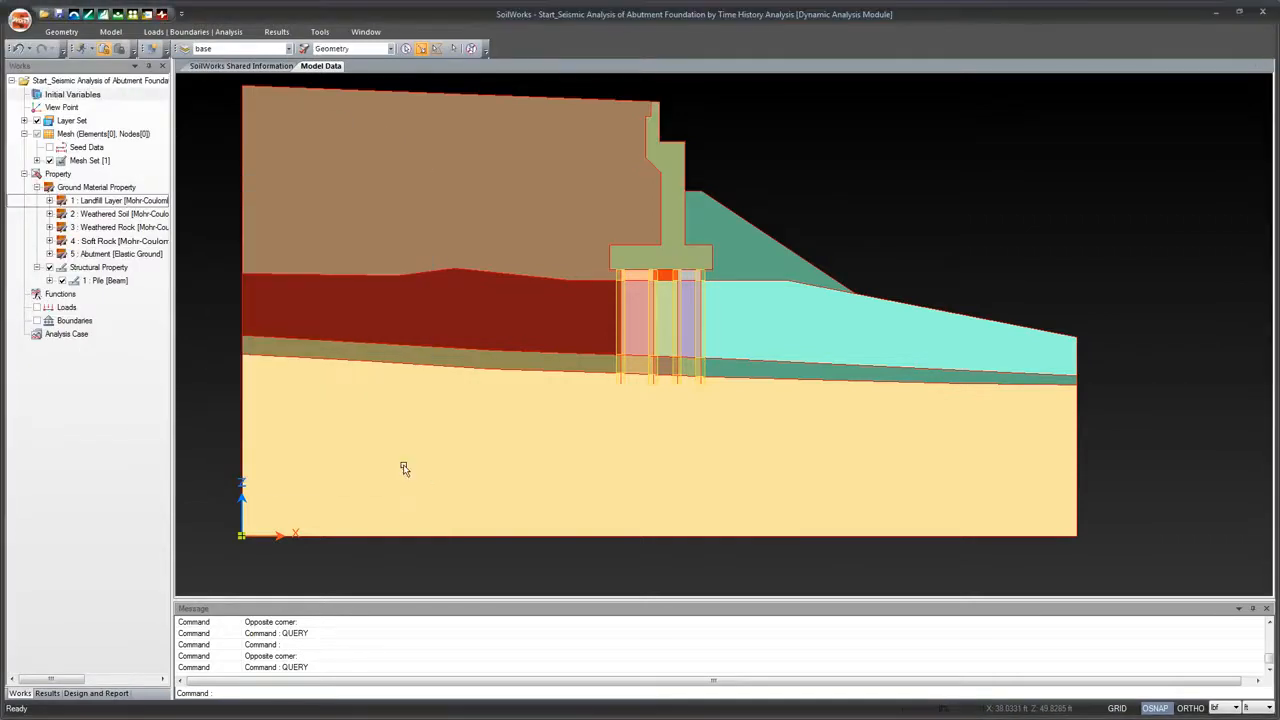
pyautogui.moveTo(512, 392); pyautogui.dragTo(533, 411)
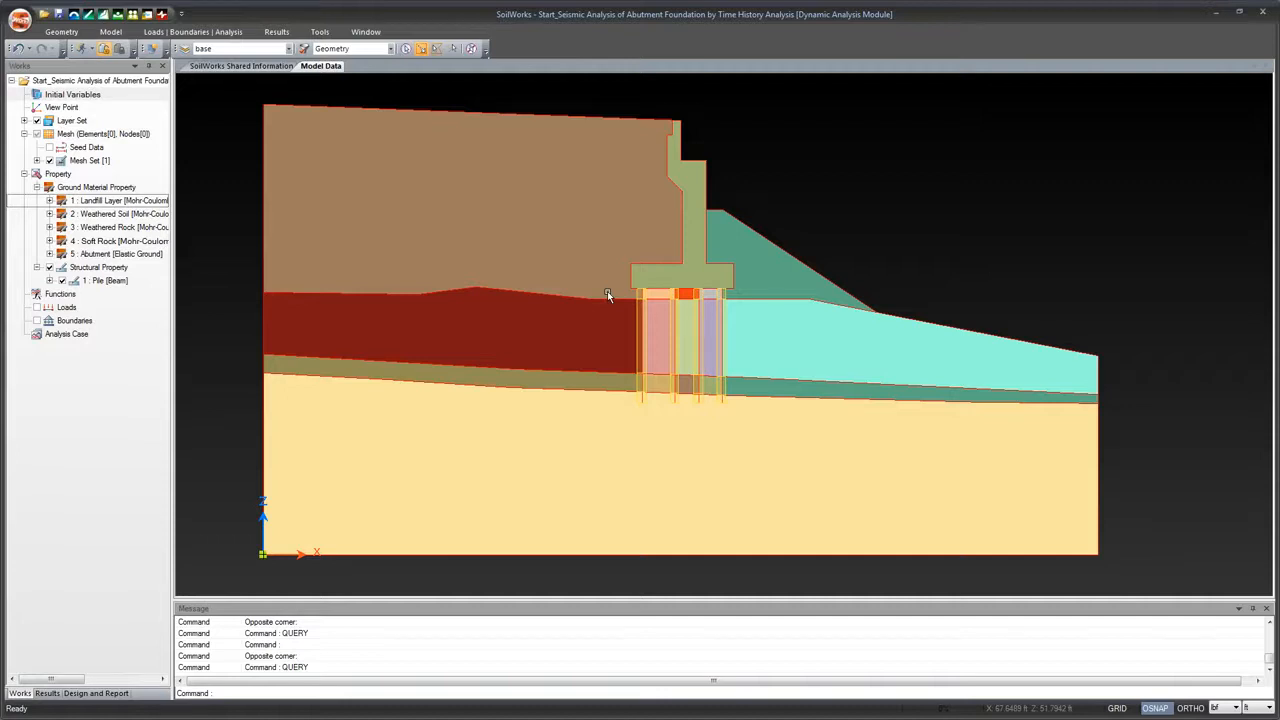
pyautogui.click(112, 31)
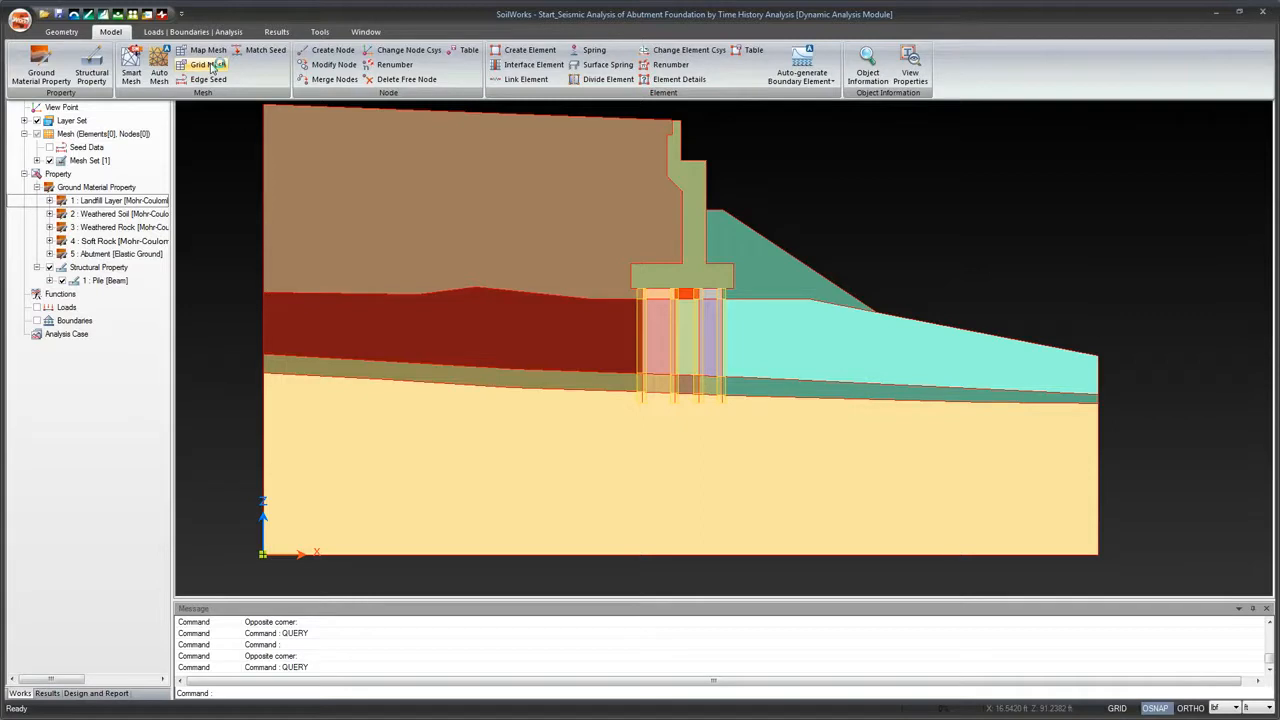
pyautogui.click(210, 65)
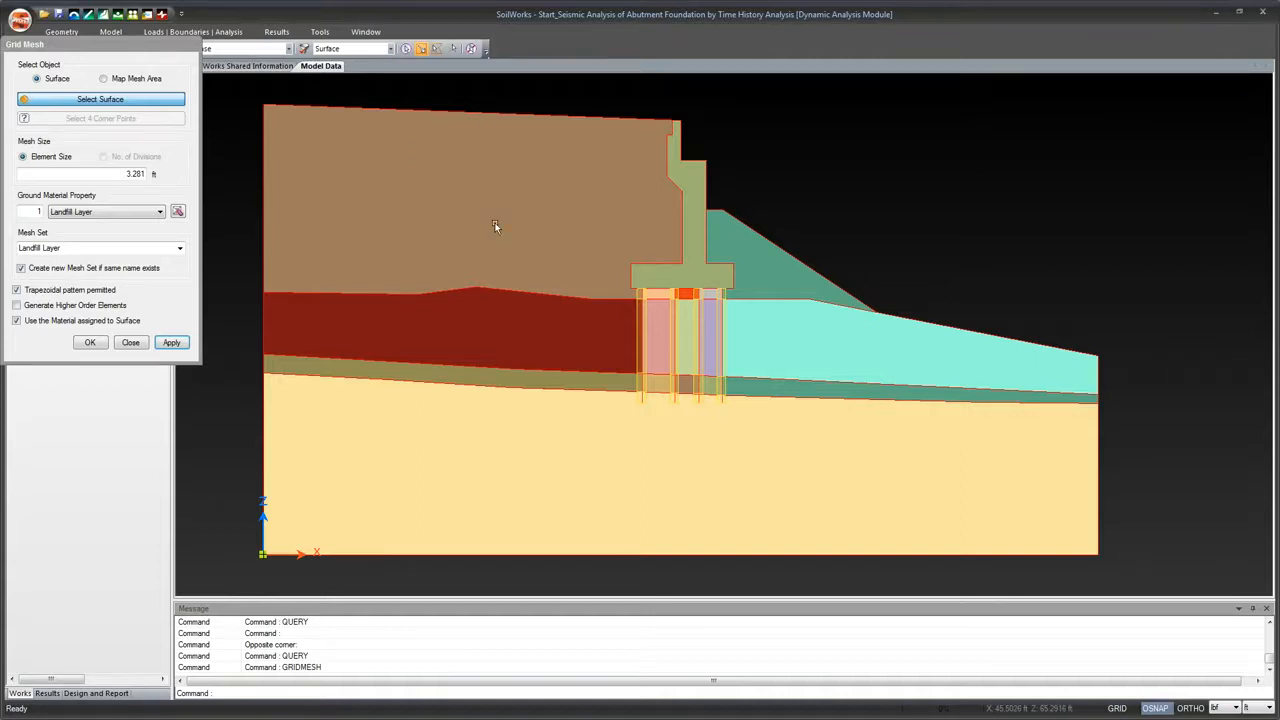
pyautogui.click(130, 342)
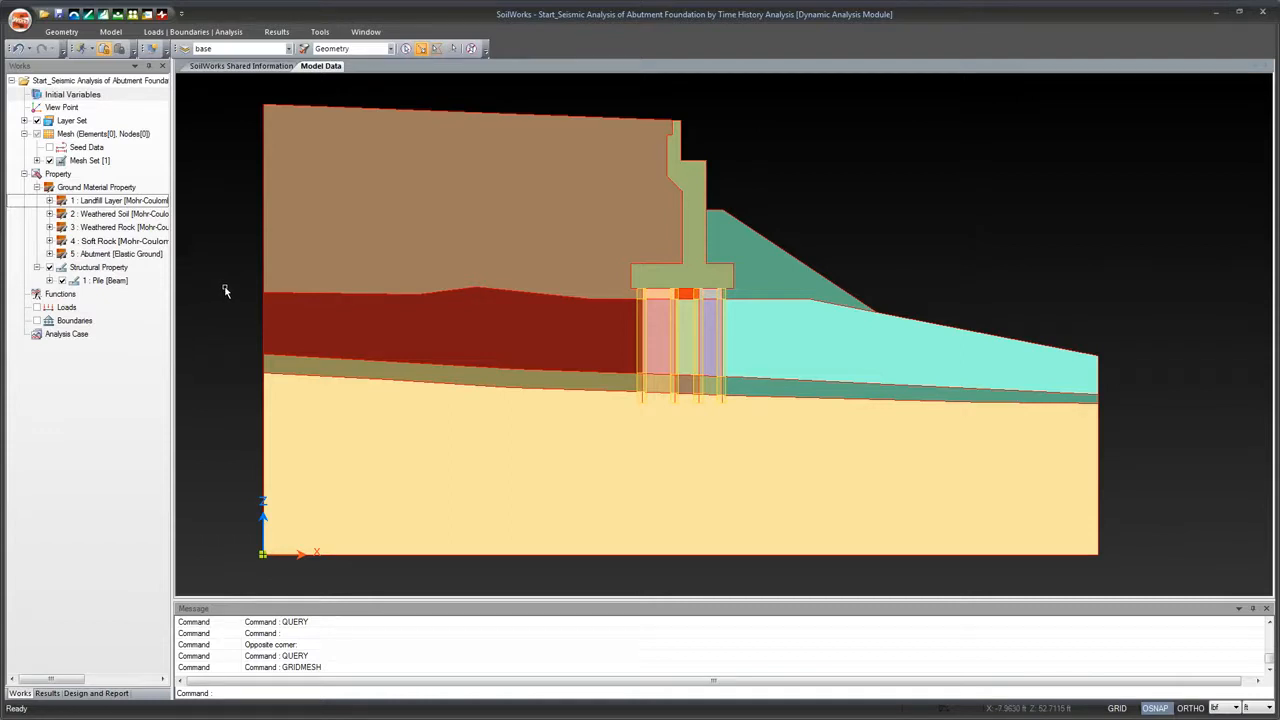
# Generate a Smart Mesh of the whole model with Very Fine Mesh refinement and higher order elements, registering each mesh set by domain
pyautogui.click(110, 33)
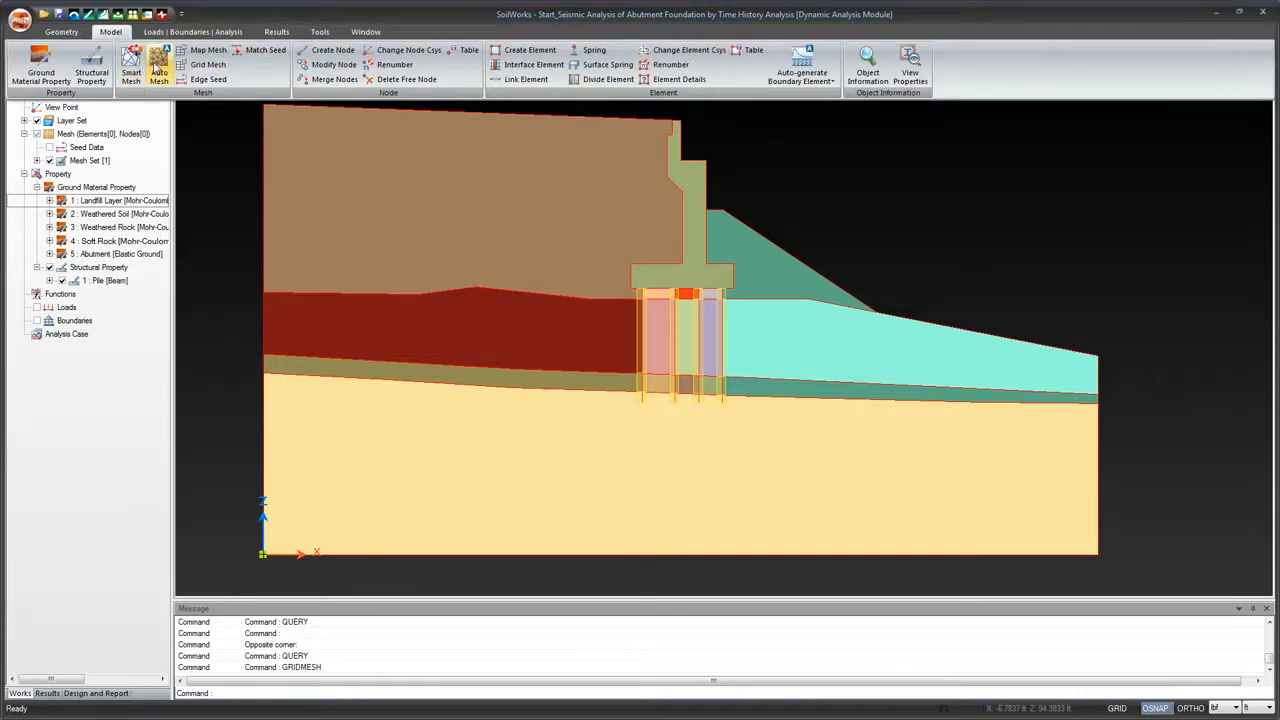
pyautogui.click(131, 66)
pyautogui.moveTo(140, 55); pyautogui.dragTo(442, 249)
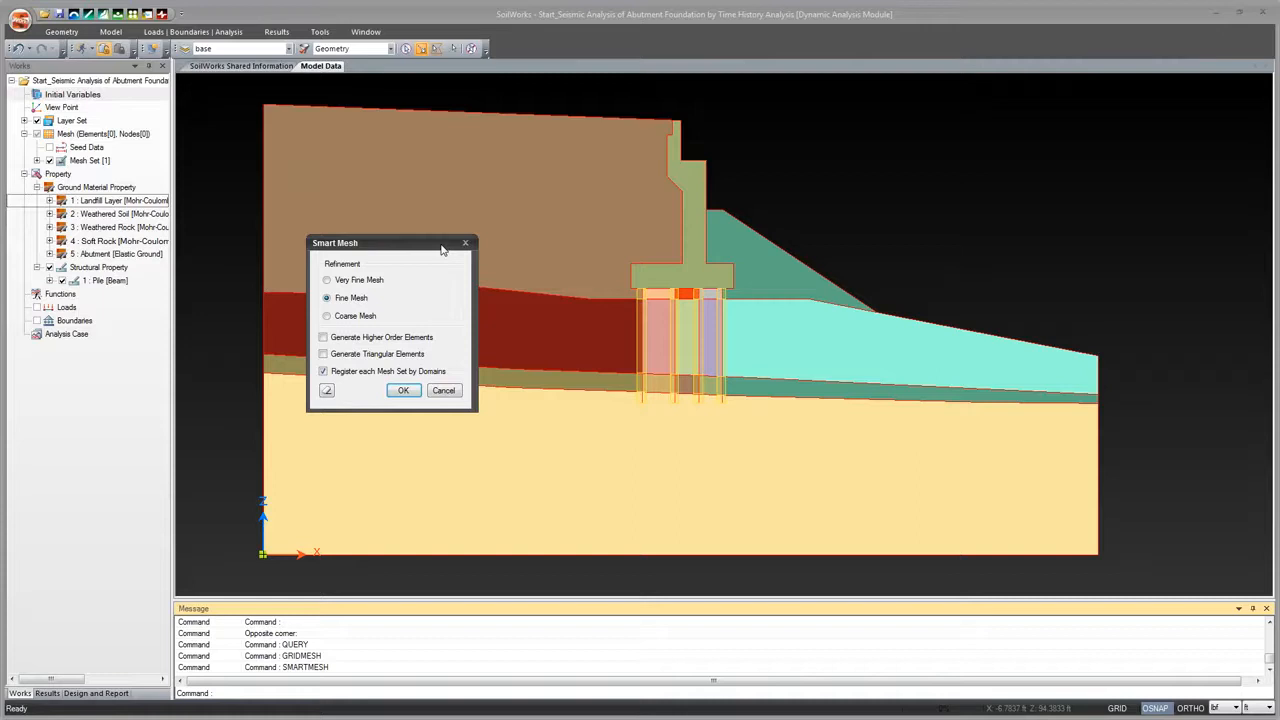
pyautogui.moveTo(442, 249); pyautogui.dragTo(227, 214)
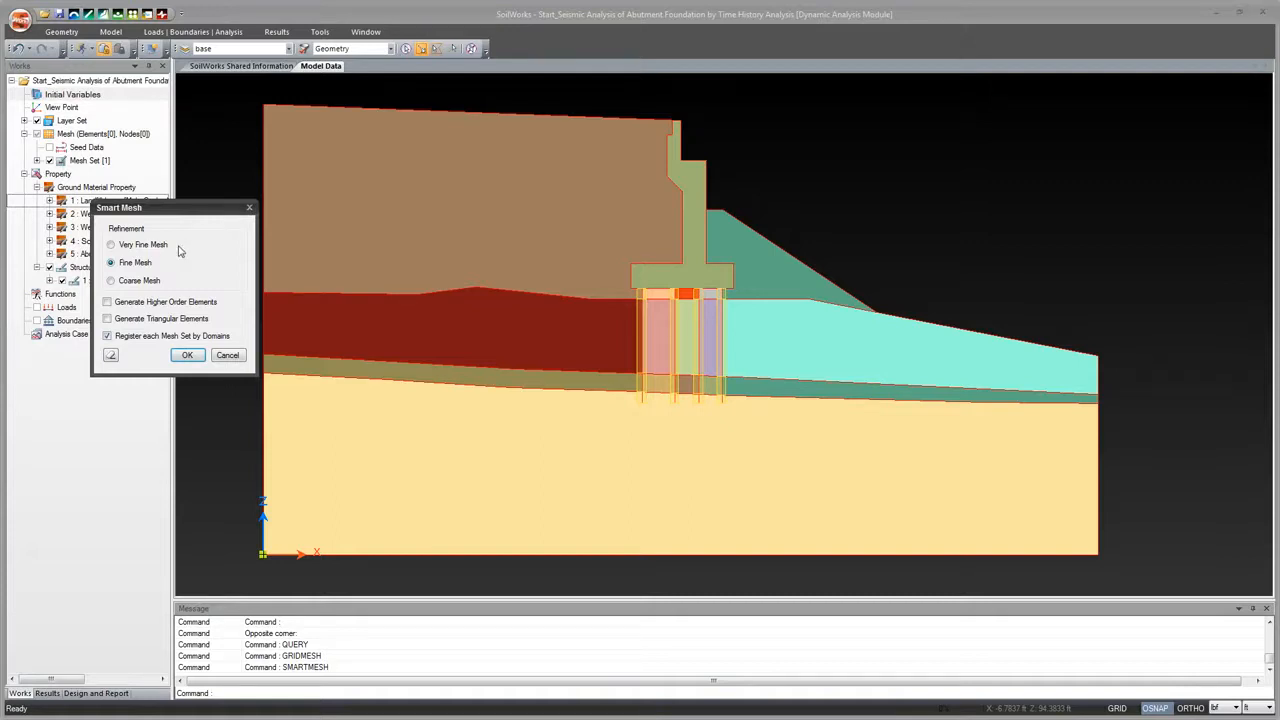
pyautogui.click(124, 245)
pyautogui.click(110, 303)
pyautogui.click(190, 357)
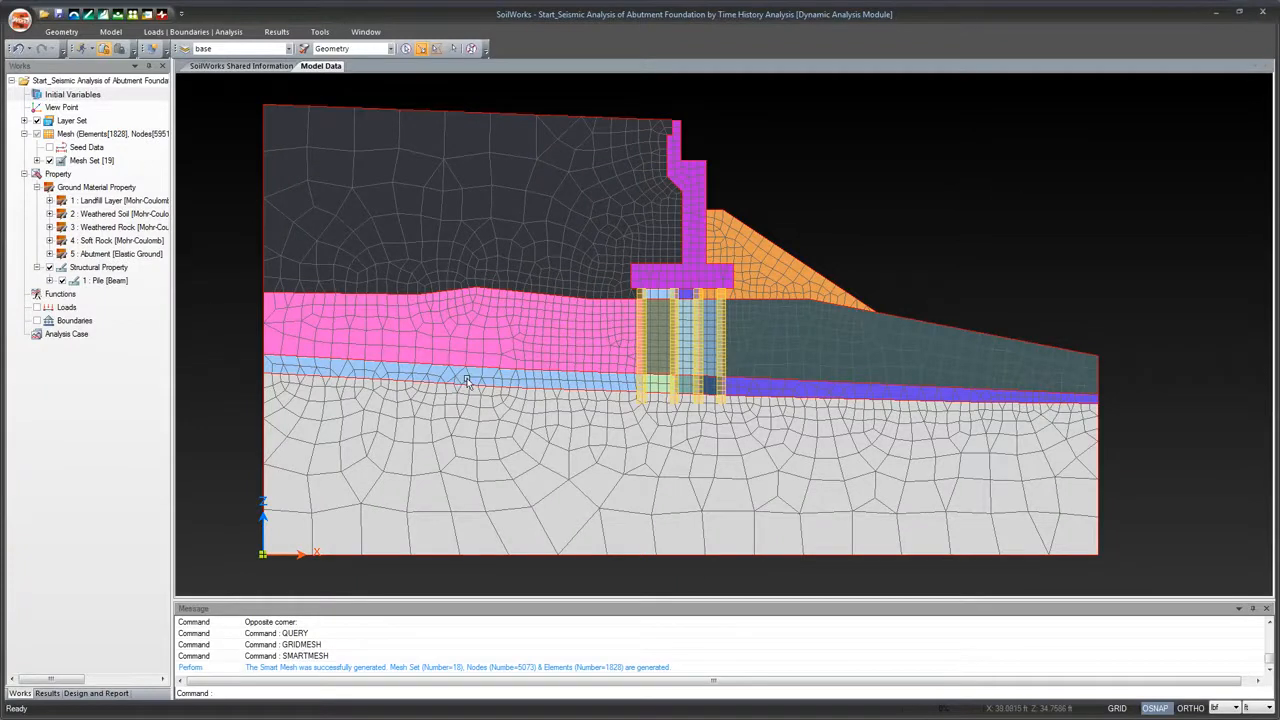
# Collapse the ground material list, expand the mesh sets in the model tree and widen the tree to show their full names
pyautogui.scroll(3, 490, 352)
pyautogui.scroll(-1, 490, 352)
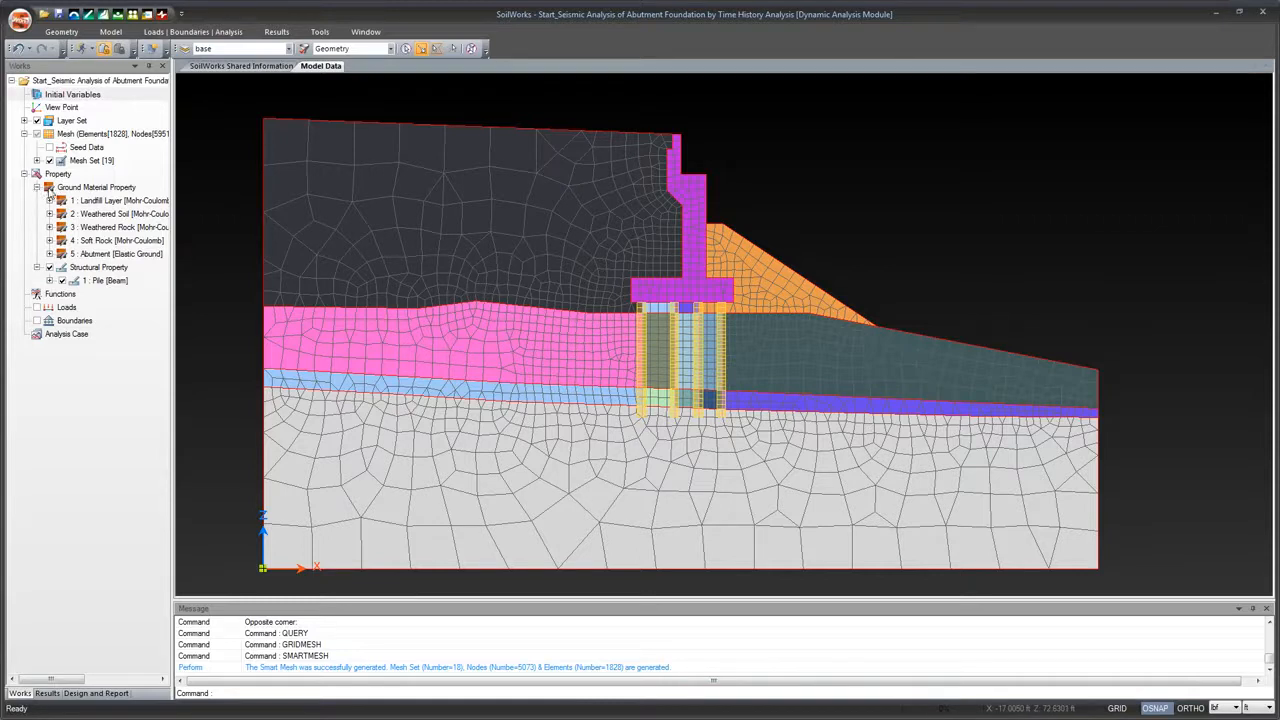
pyautogui.click(37, 187)
pyautogui.click(37, 160)
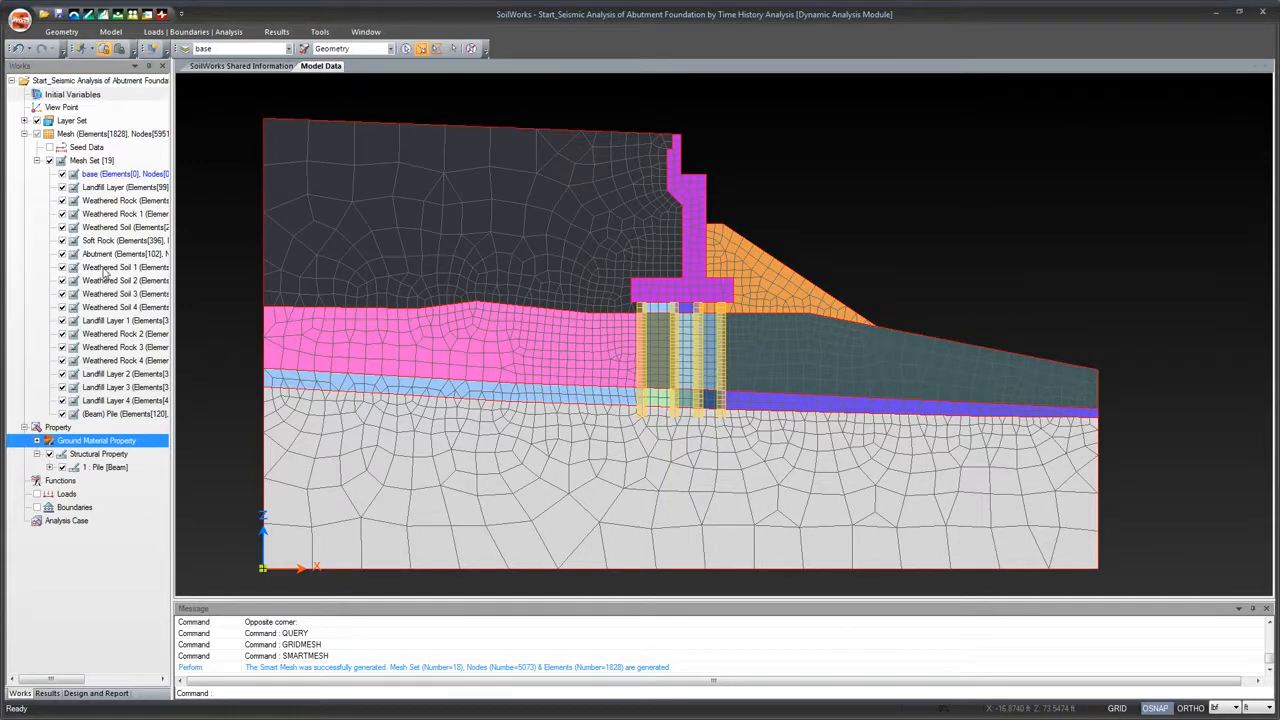
pyautogui.moveTo(180, 266); pyautogui.dragTo(196, 272)
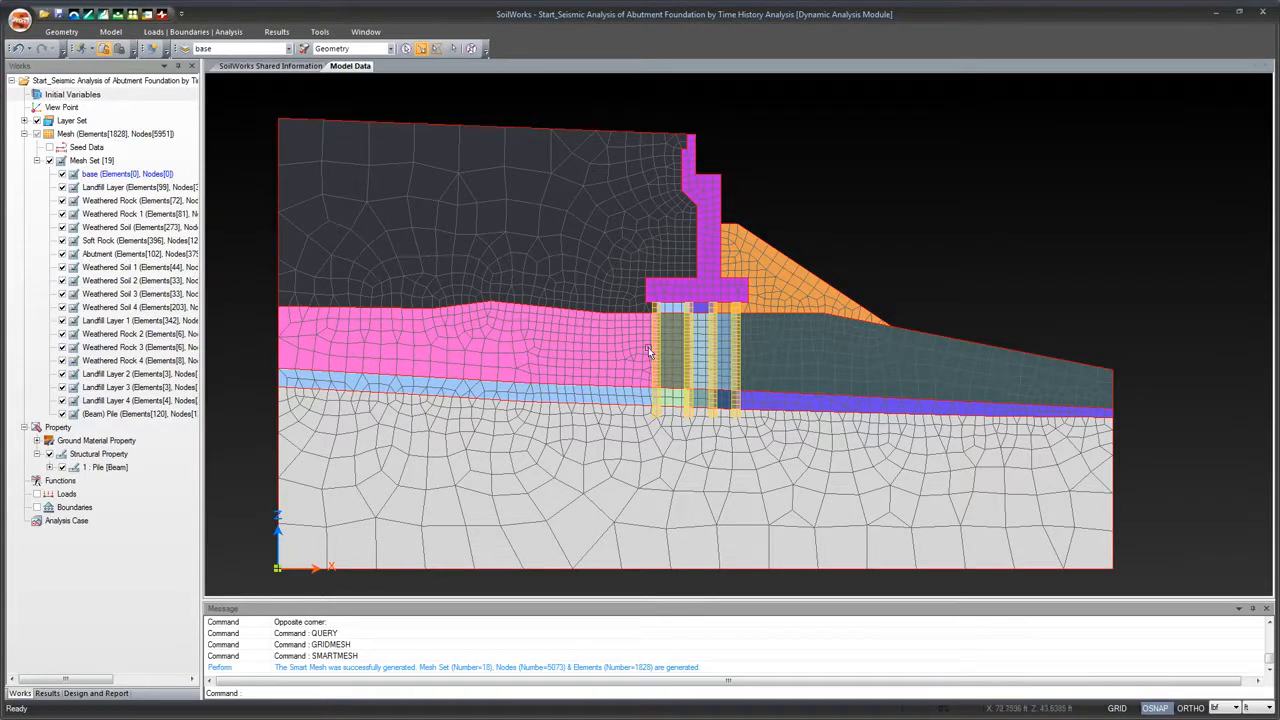
# Toggle the pile mesh set's display off and on, and collapse the mesh set list in the model tree
pyautogui.click(62, 415)
pyautogui.click(62, 415)
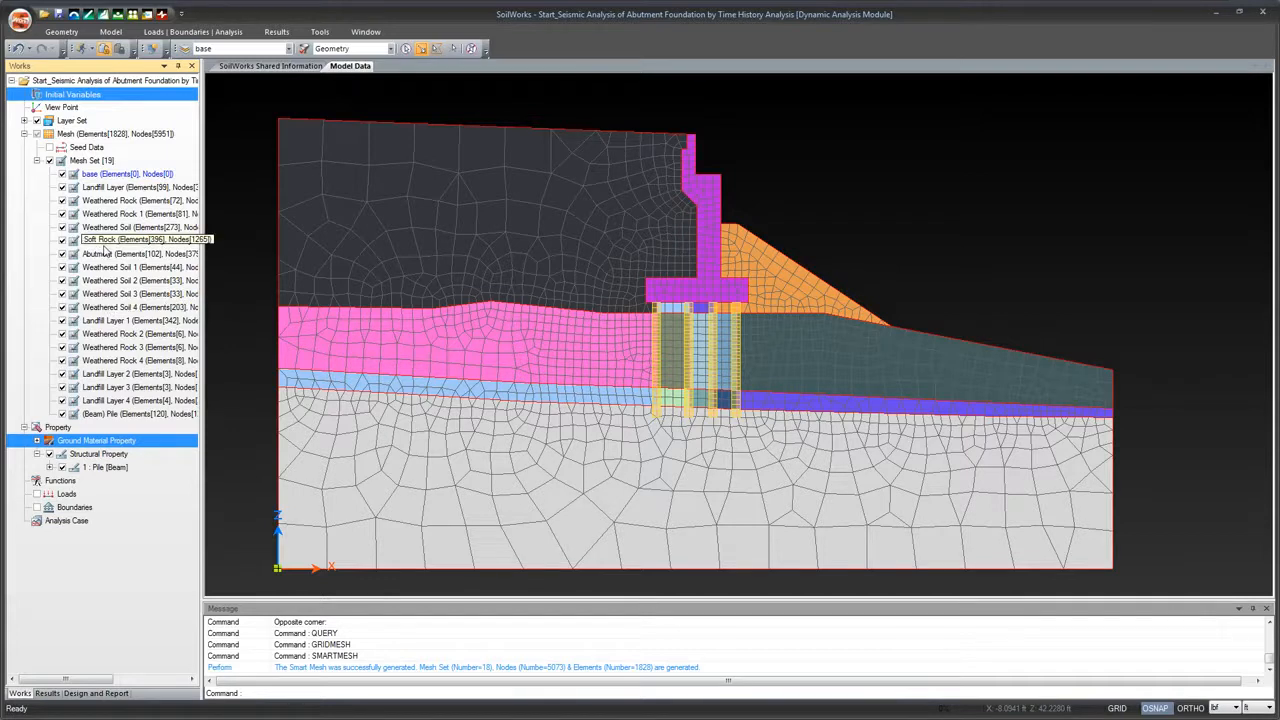
pyautogui.click(37, 161)
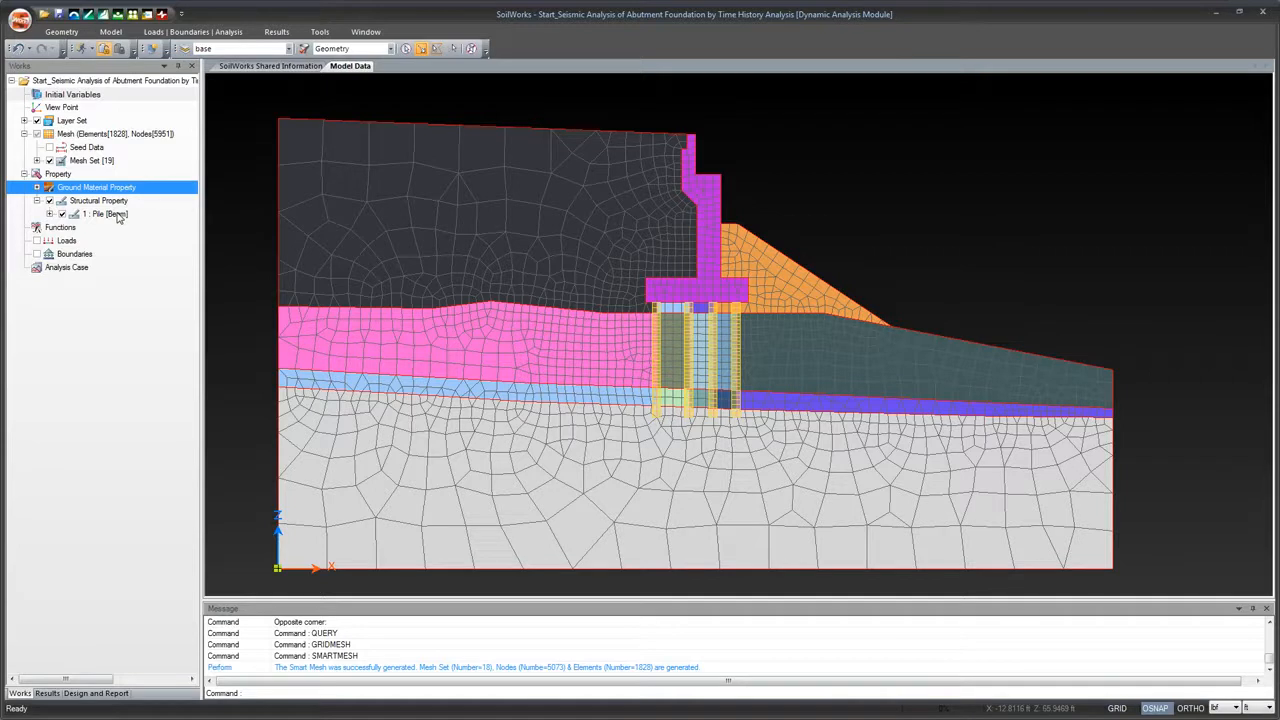
pyautogui.click(170, 33)
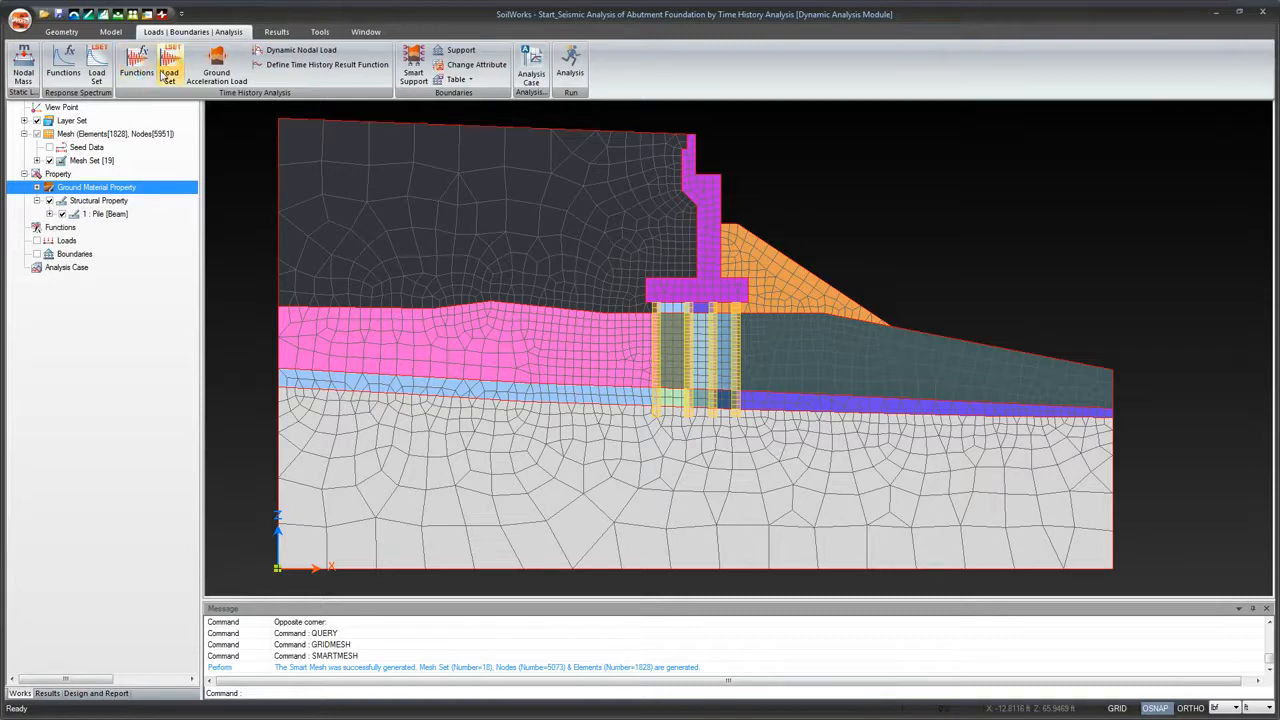
pyautogui.click(116, 32)
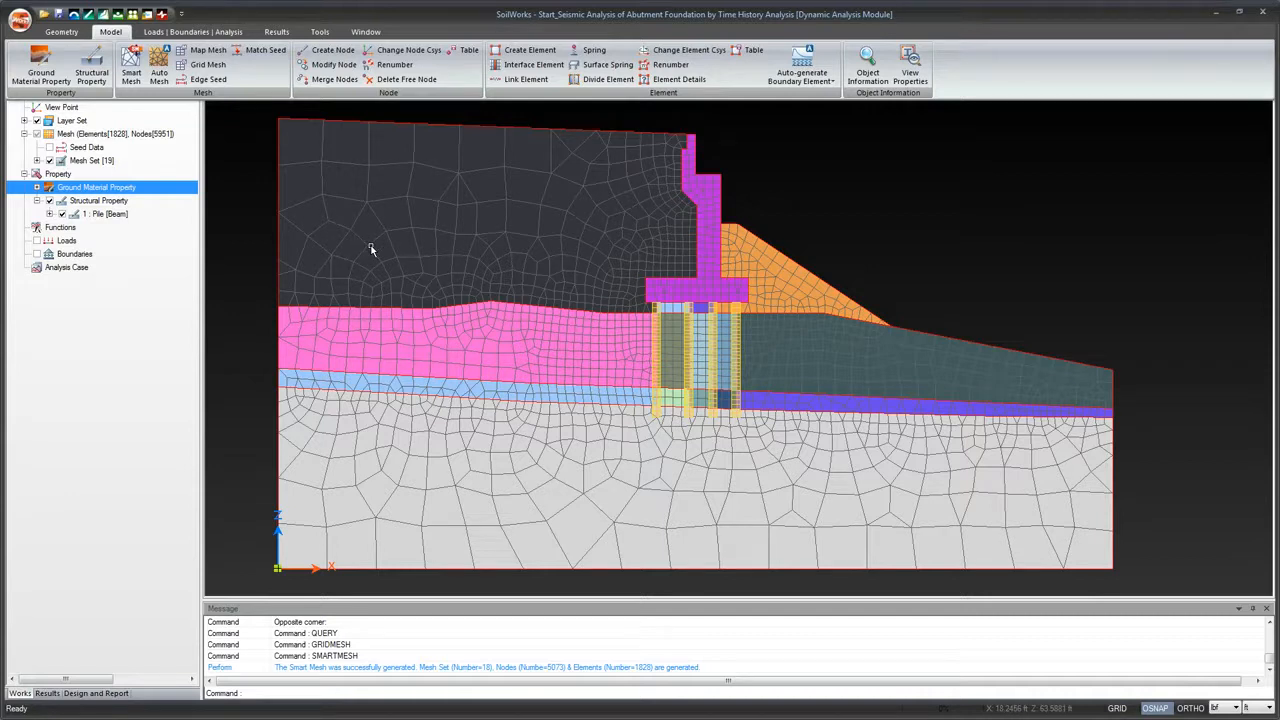
pyautogui.click(605, 66)
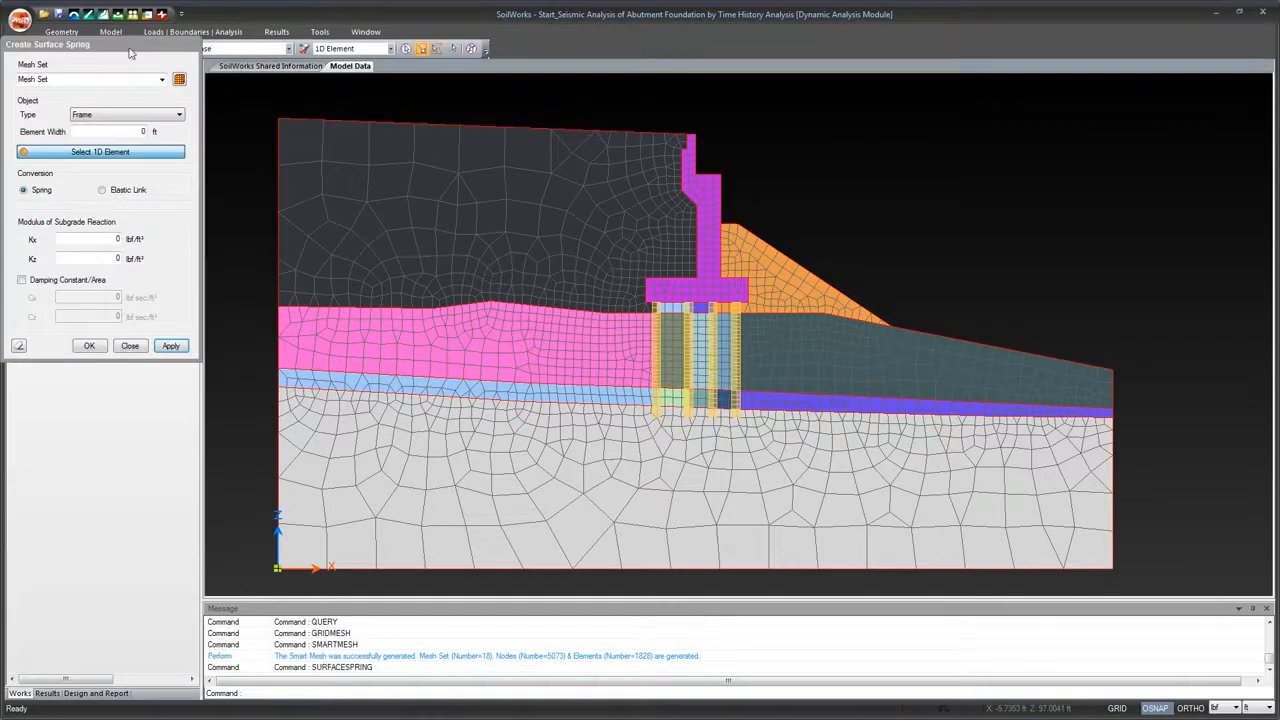
pyautogui.moveTo(213, 75); pyautogui.dragTo(617, 200)
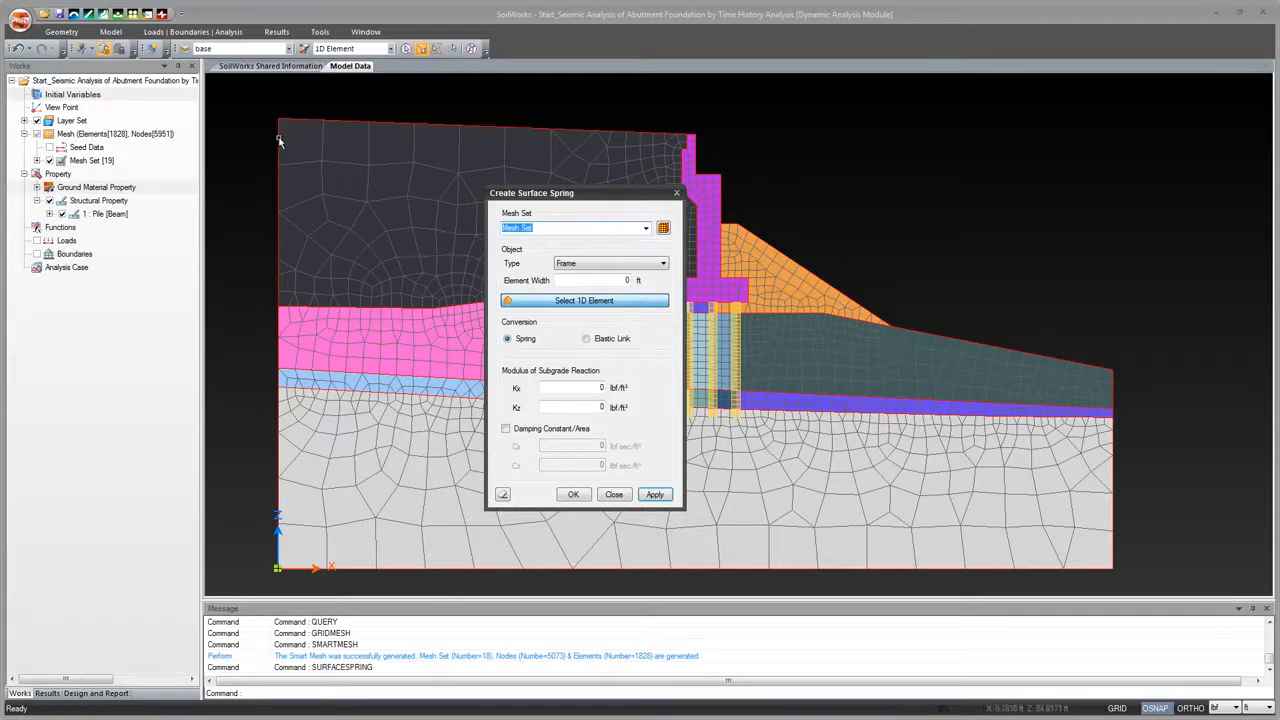
pyautogui.write('Land')
pyautogui.write('file')
pyautogui.doubleClick(626, 280)
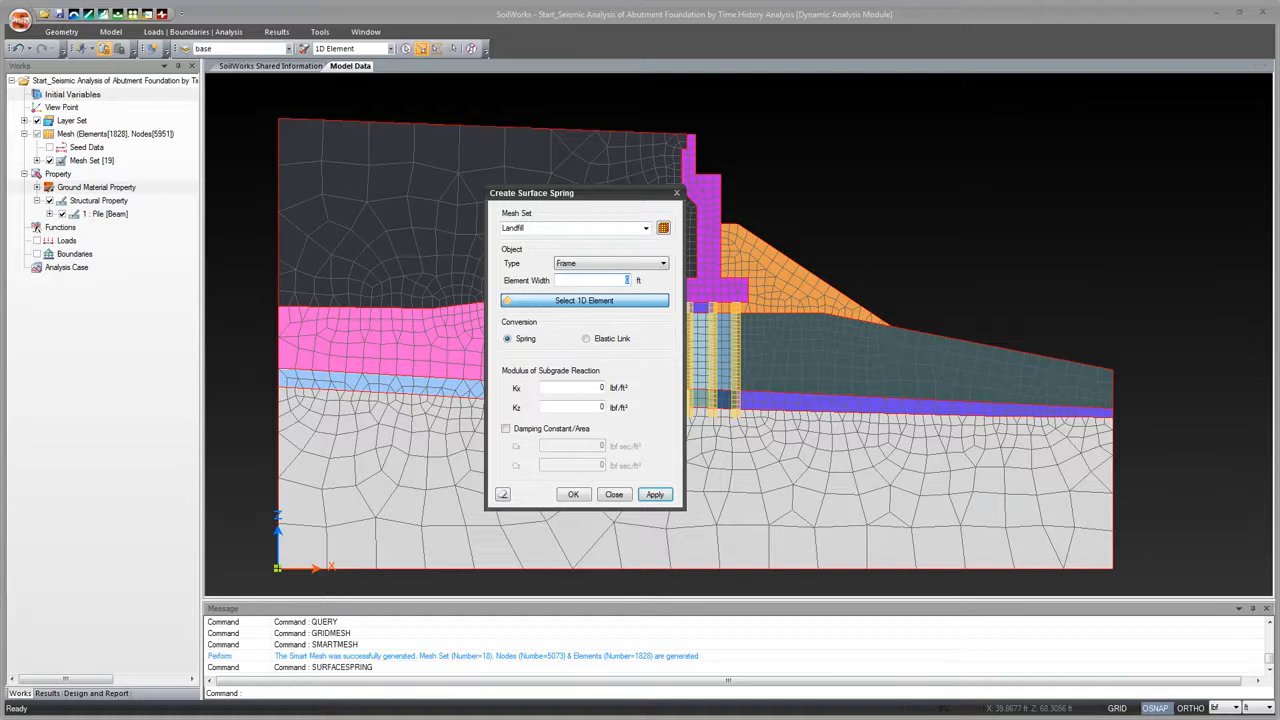
pyautogui.write('3.281')
pyautogui.click(663, 264)
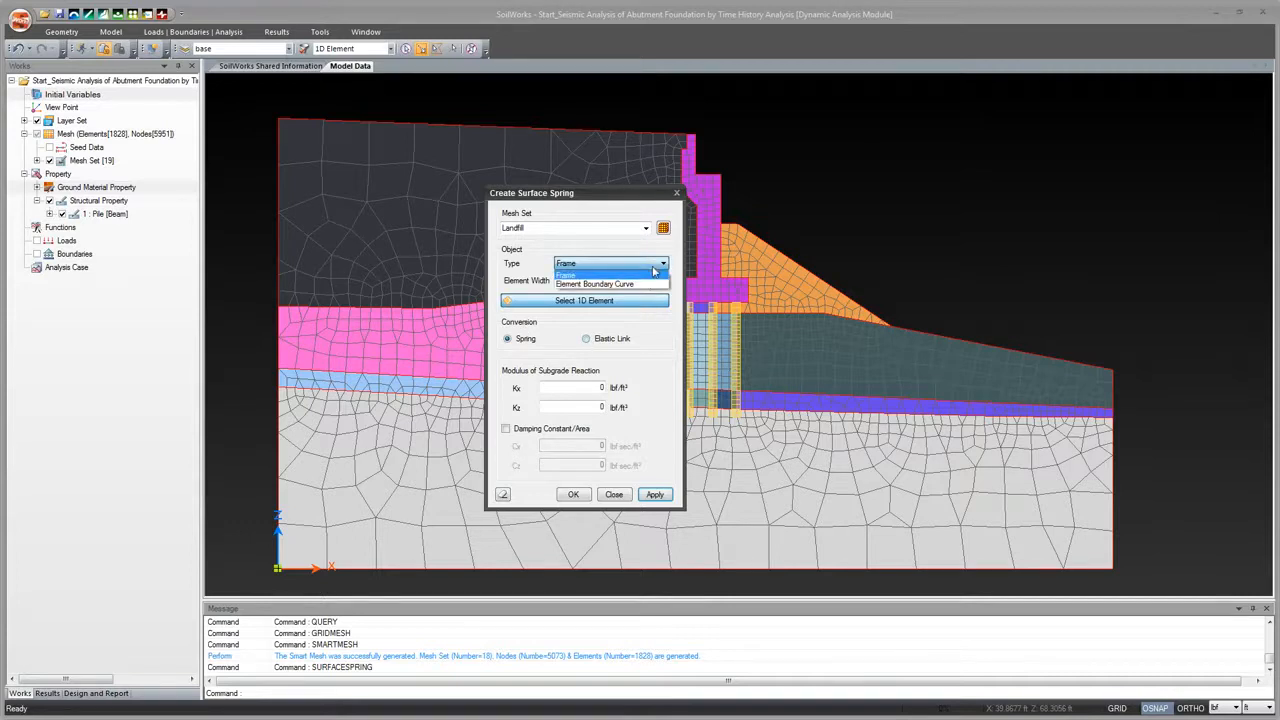
pyautogui.click(646, 284)
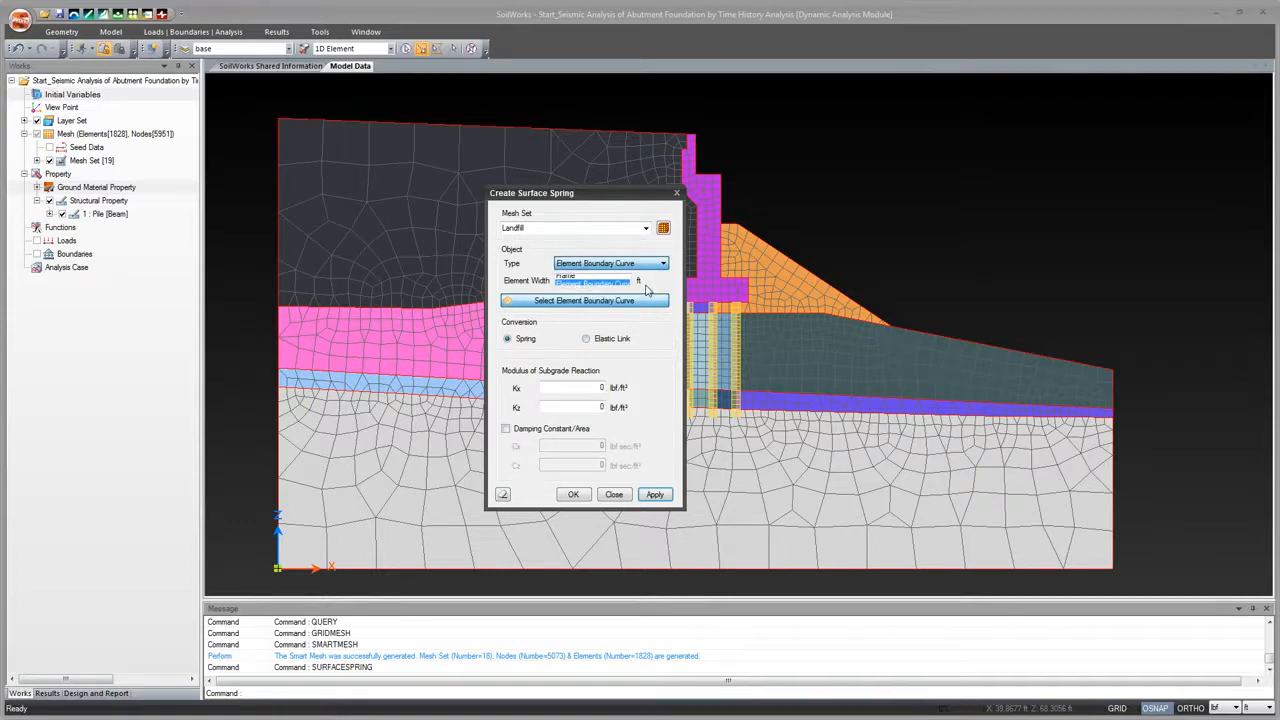
pyautogui.click(507, 430)
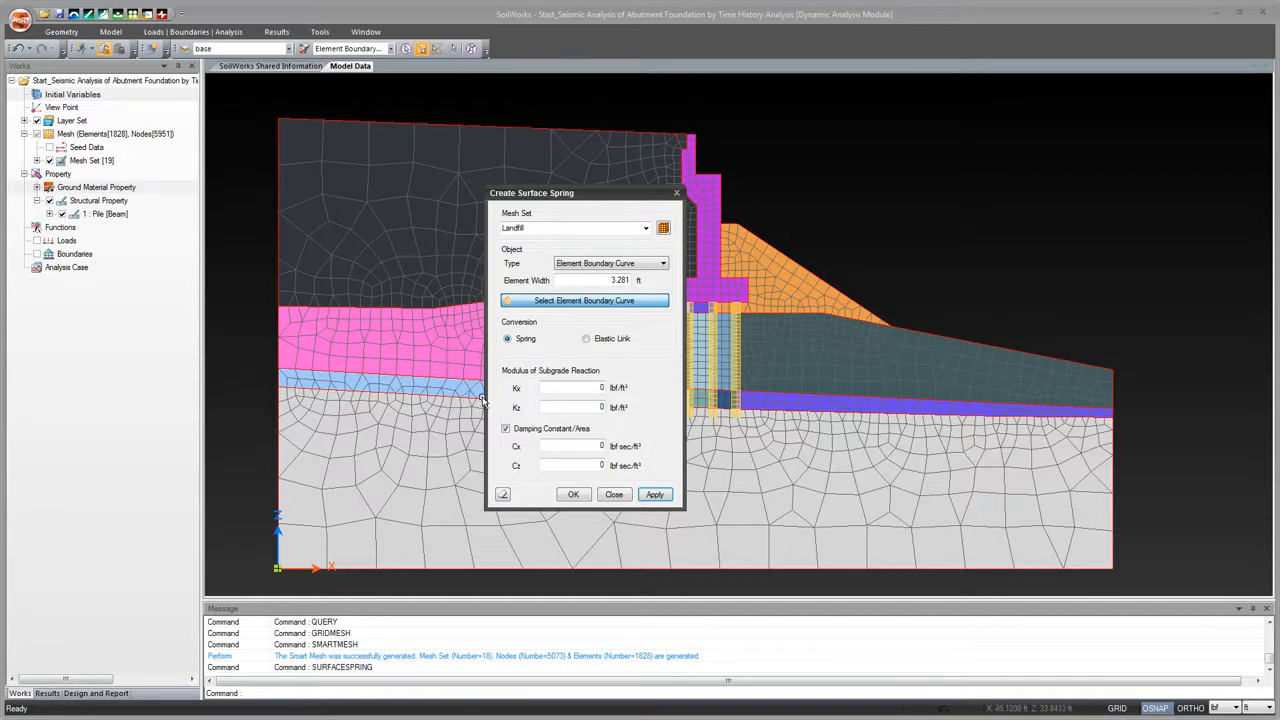
pyautogui.doubleClick(579, 446)
pyautogui.write('2')
pyautogui.press('Tab')
pyautogui.moveTo(262, 108); pyautogui.dragTo(290, 325)
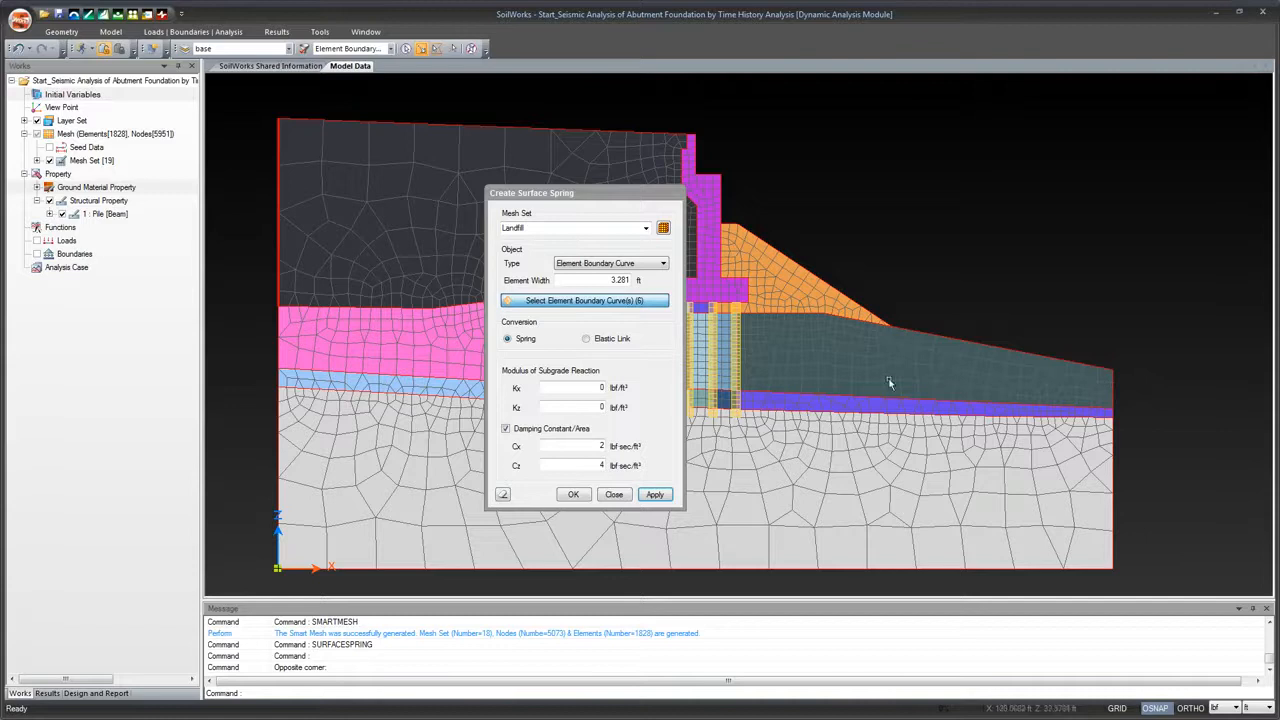
pyautogui.click(614, 495)
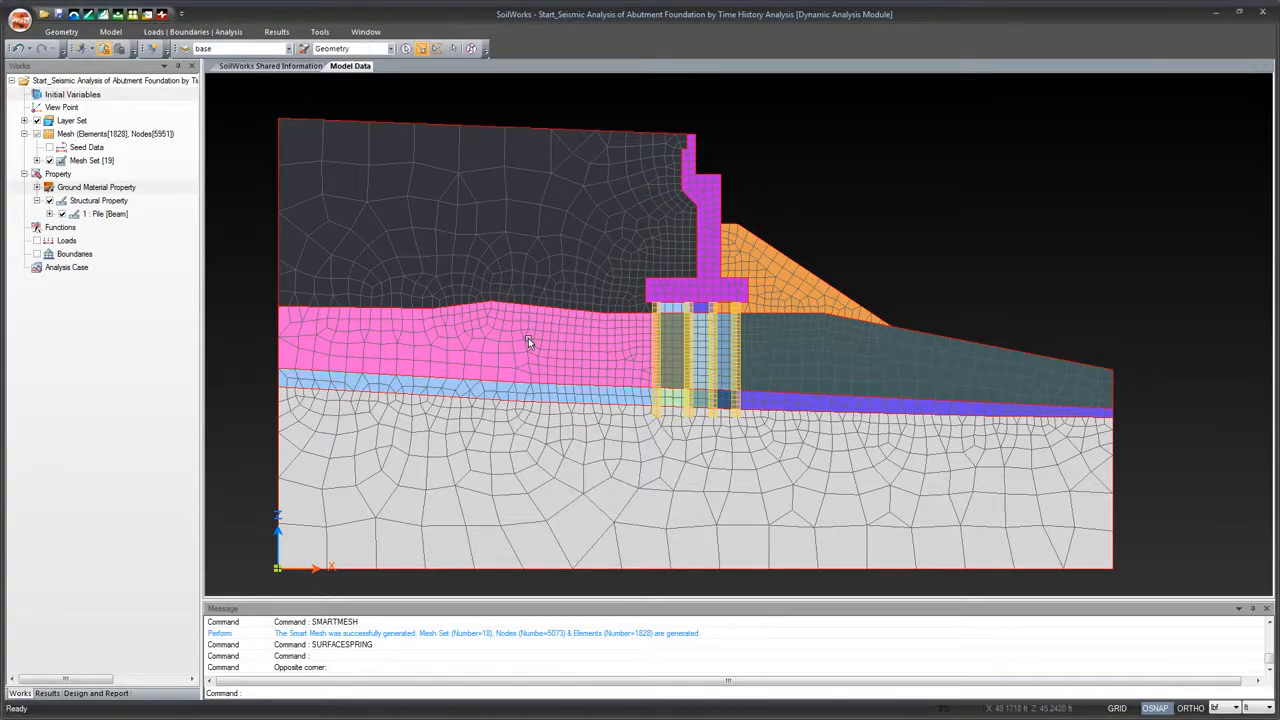
# Start auto-generating boundary elements with the mesh set name Boundary Set and the Viscous Boundary type
pyautogui.click(233, 33)
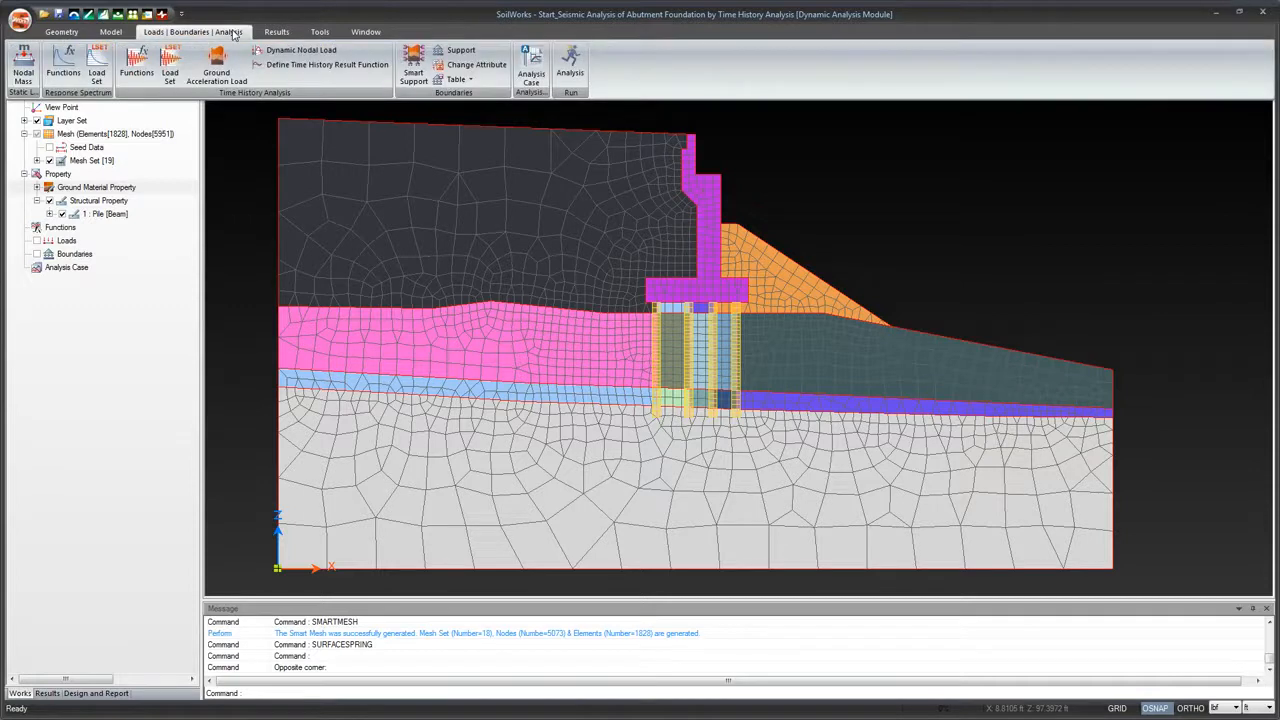
pyautogui.click(110, 32)
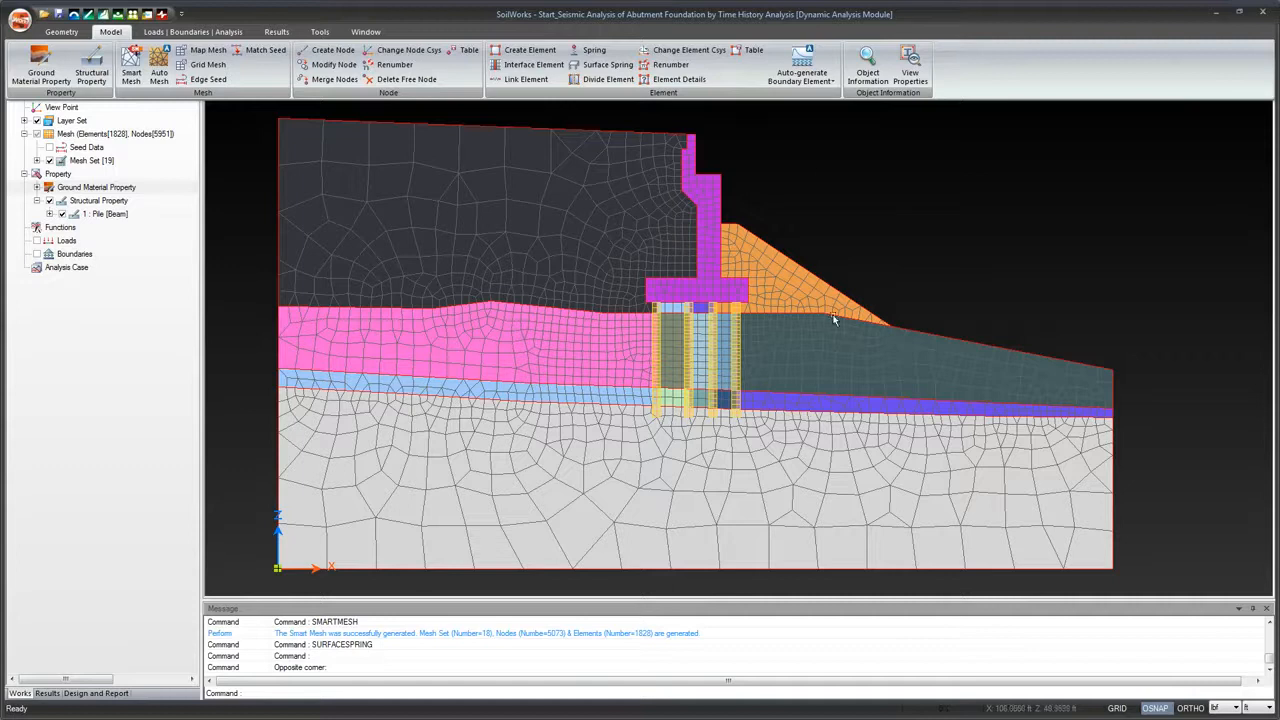
pyautogui.click(812, 80)
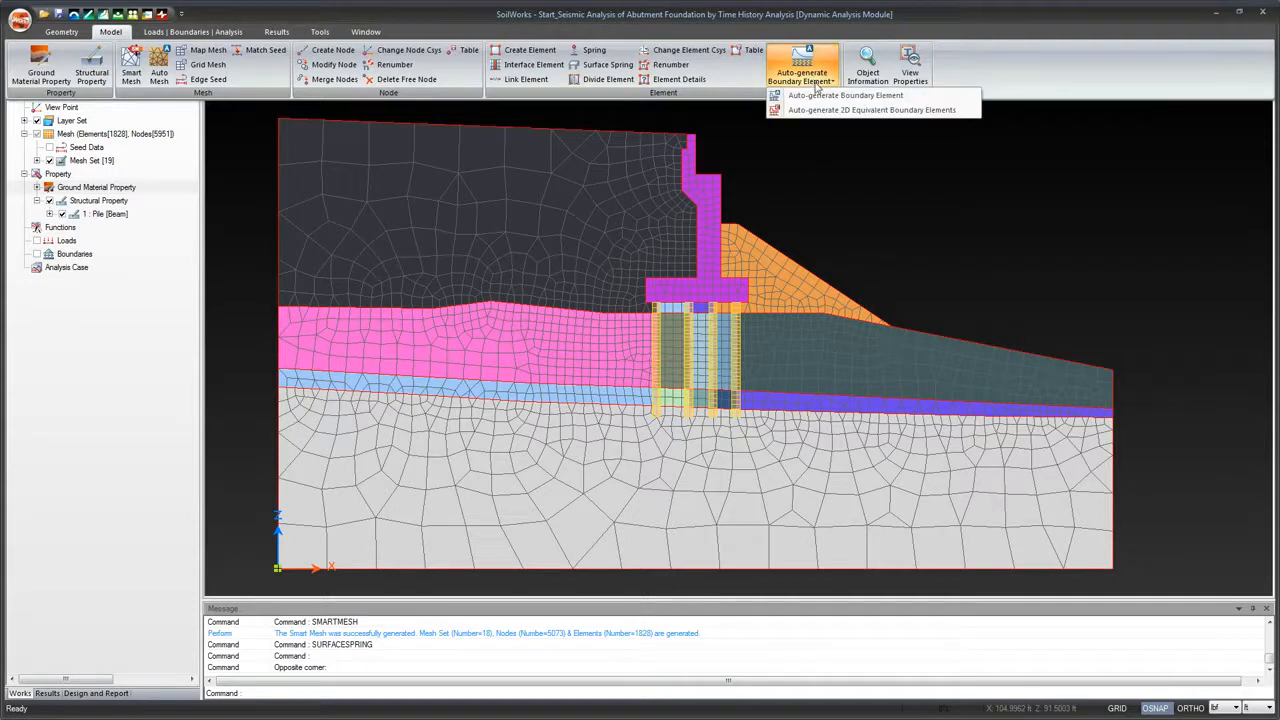
pyautogui.click(825, 99)
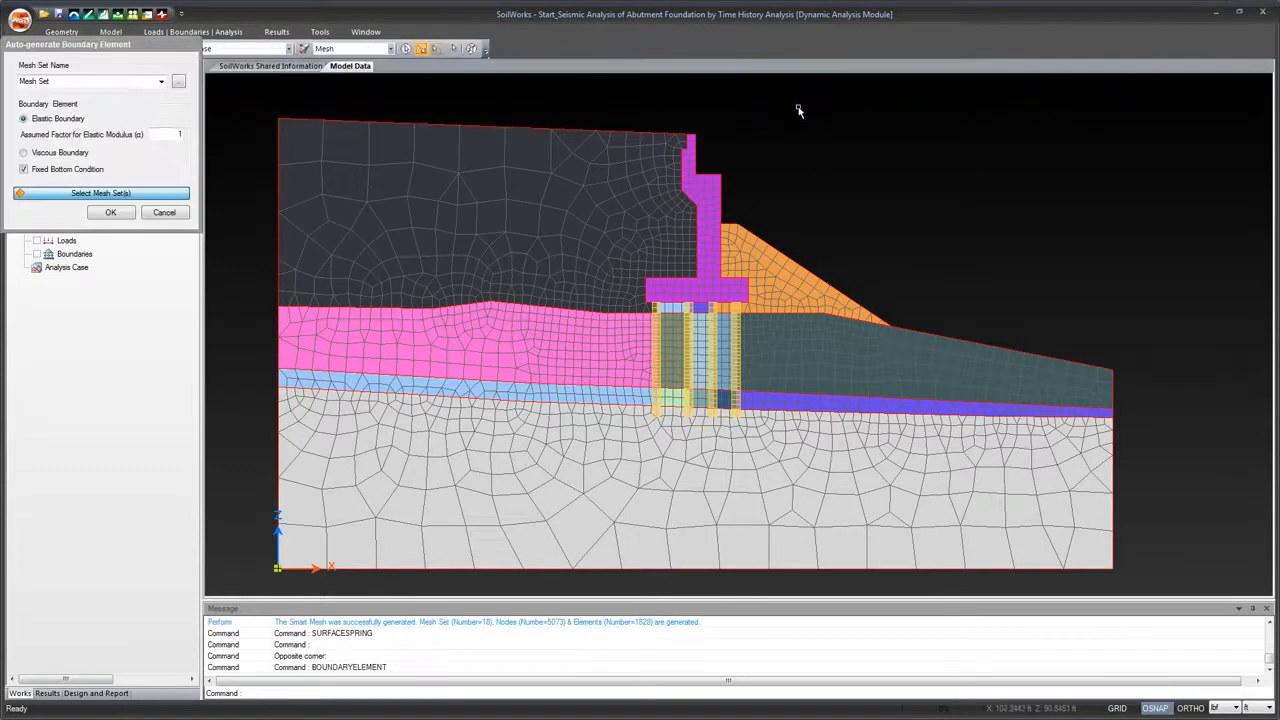
pyautogui.moveTo(130, 64); pyautogui.dragTo(186, 153)
pyautogui.write('S')
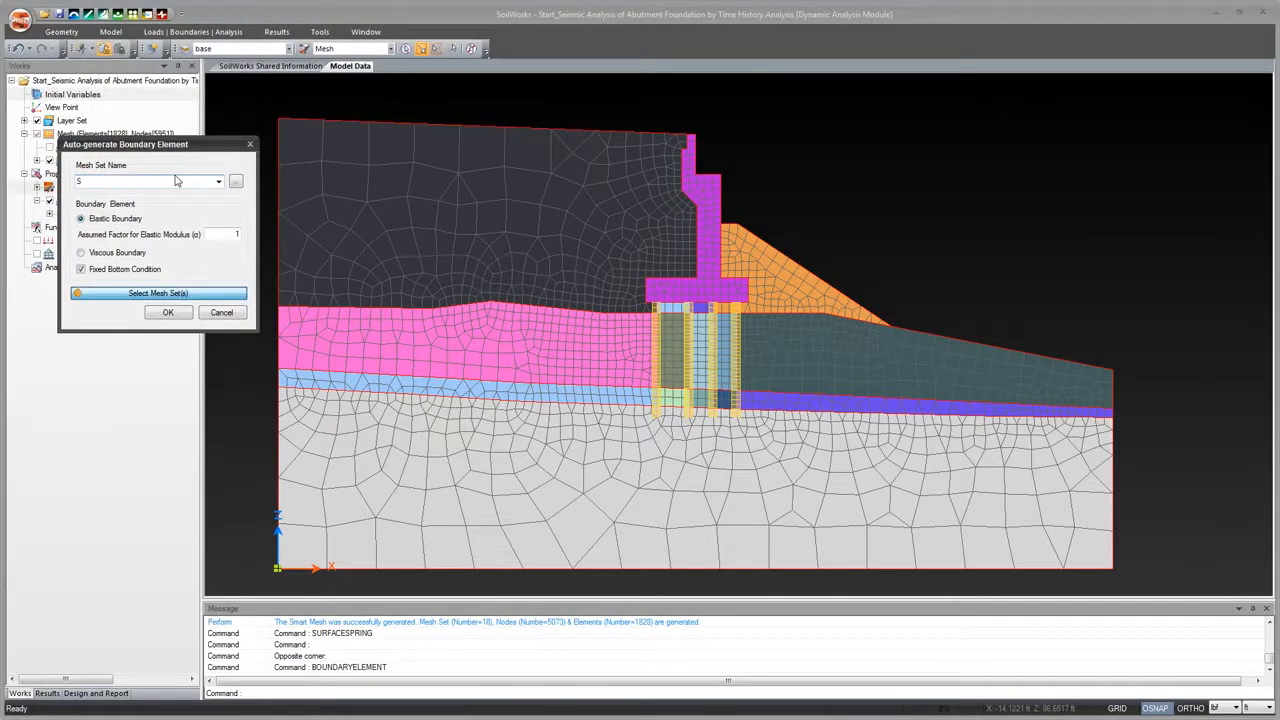
pyautogui.write('Boundary Set')
pyautogui.click(87, 257)
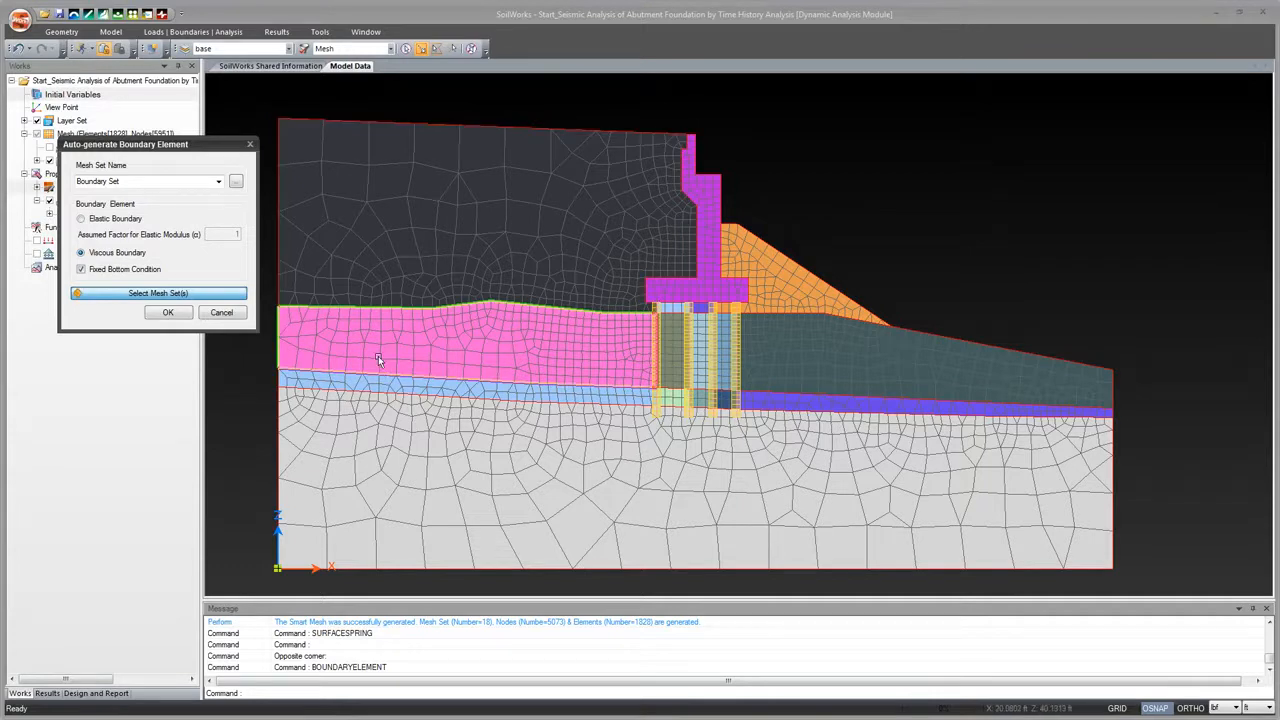
pyautogui.moveTo(220, 150); pyautogui.dragTo(198, 130)
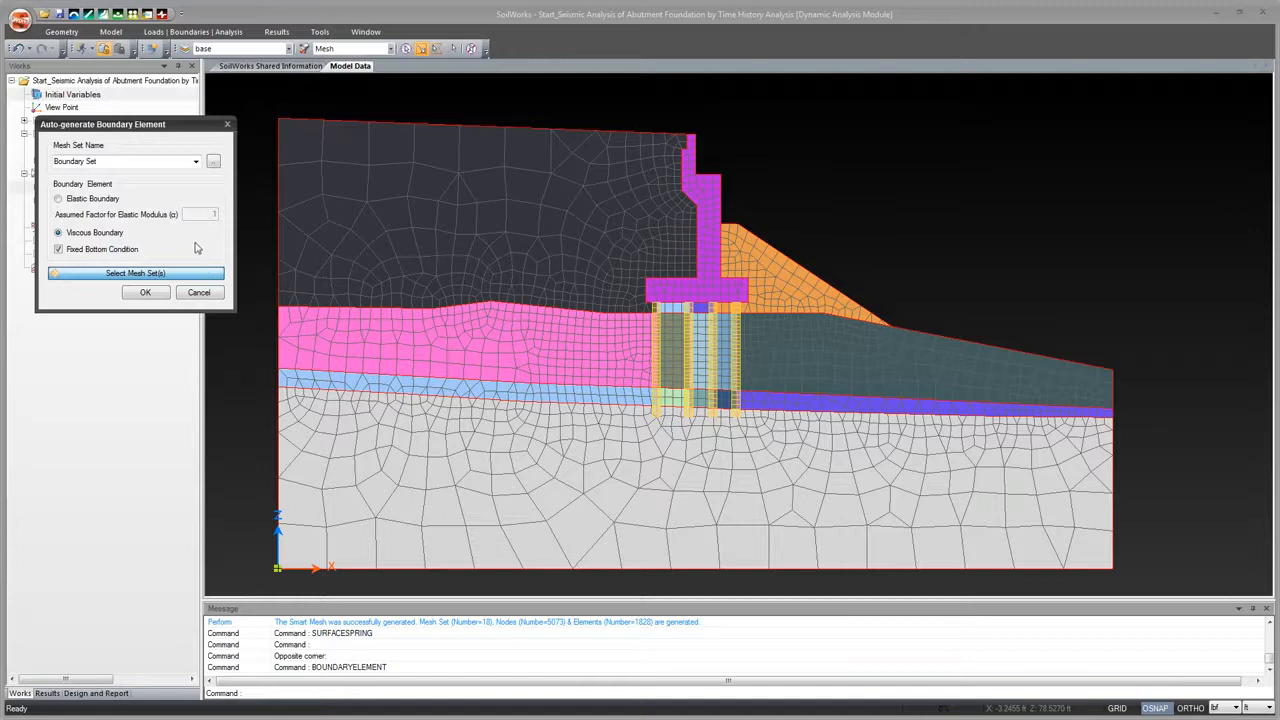
# Select all mesh sets of the model and generate the boundary elements with the fixed bottom condition
pyautogui.click(257, 358)
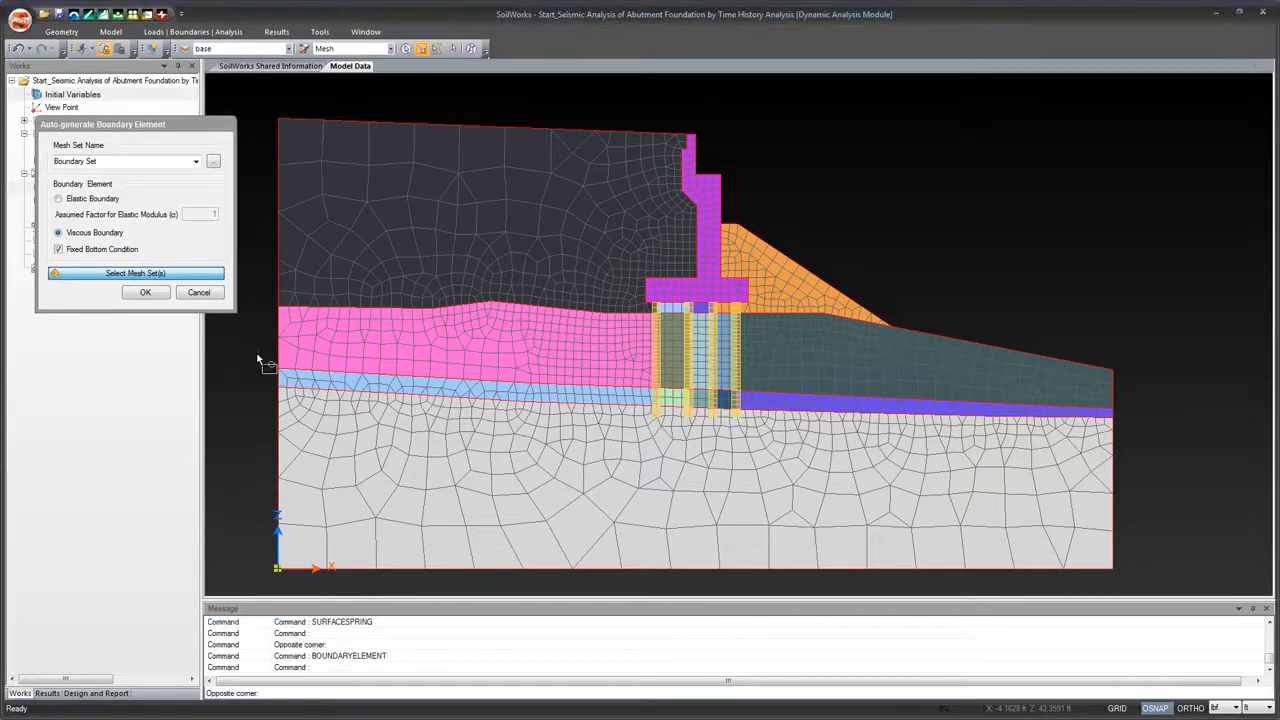
pyautogui.hotkey('ctrl', 'a')
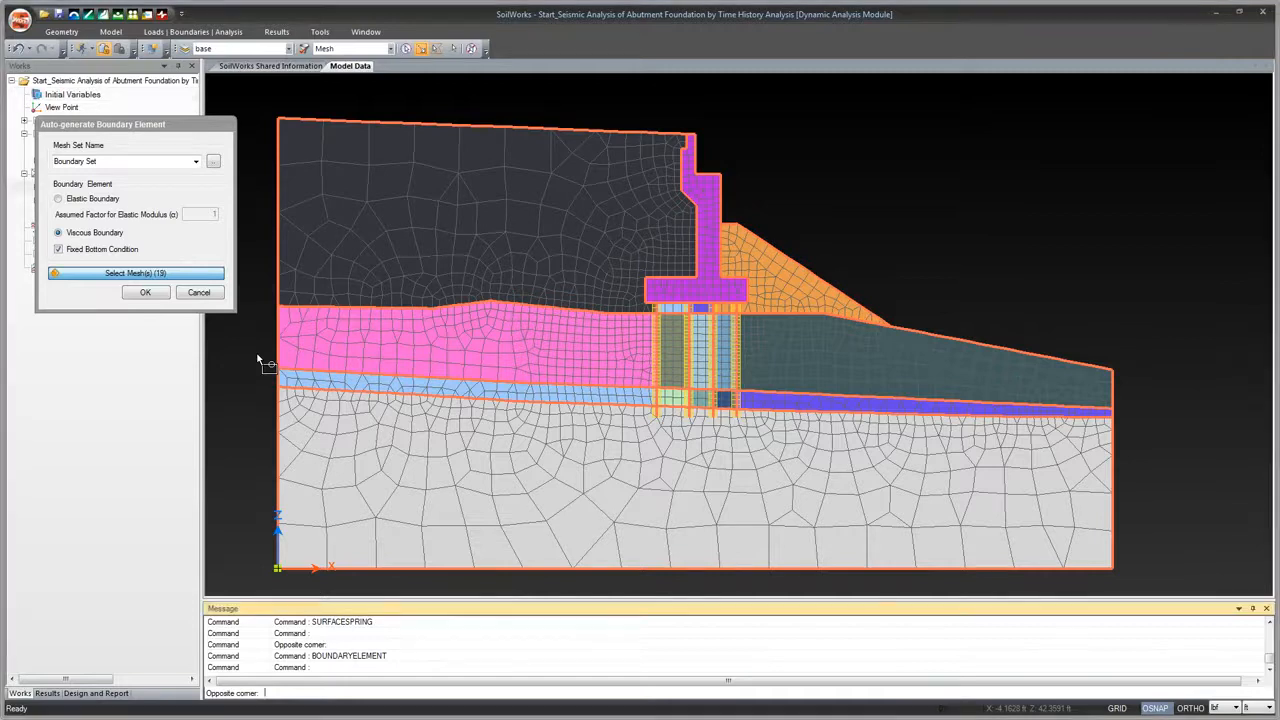
pyautogui.click(254, 311)
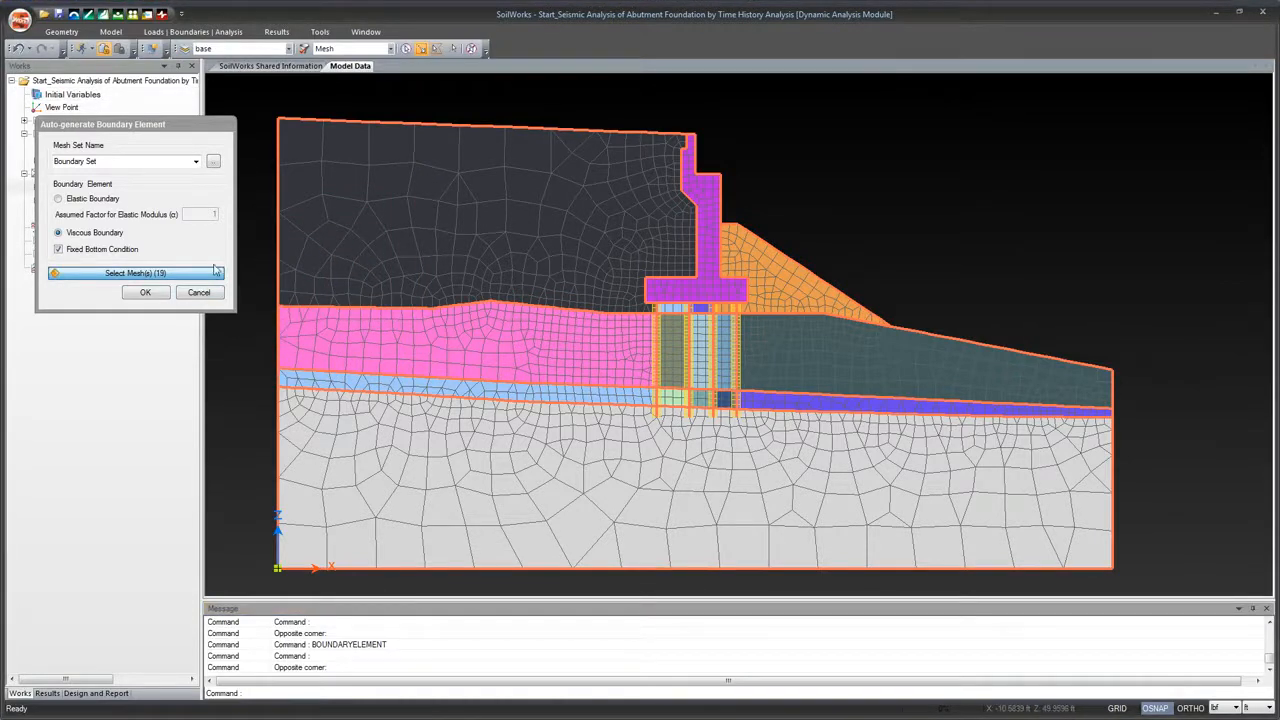
pyautogui.click(161, 293)
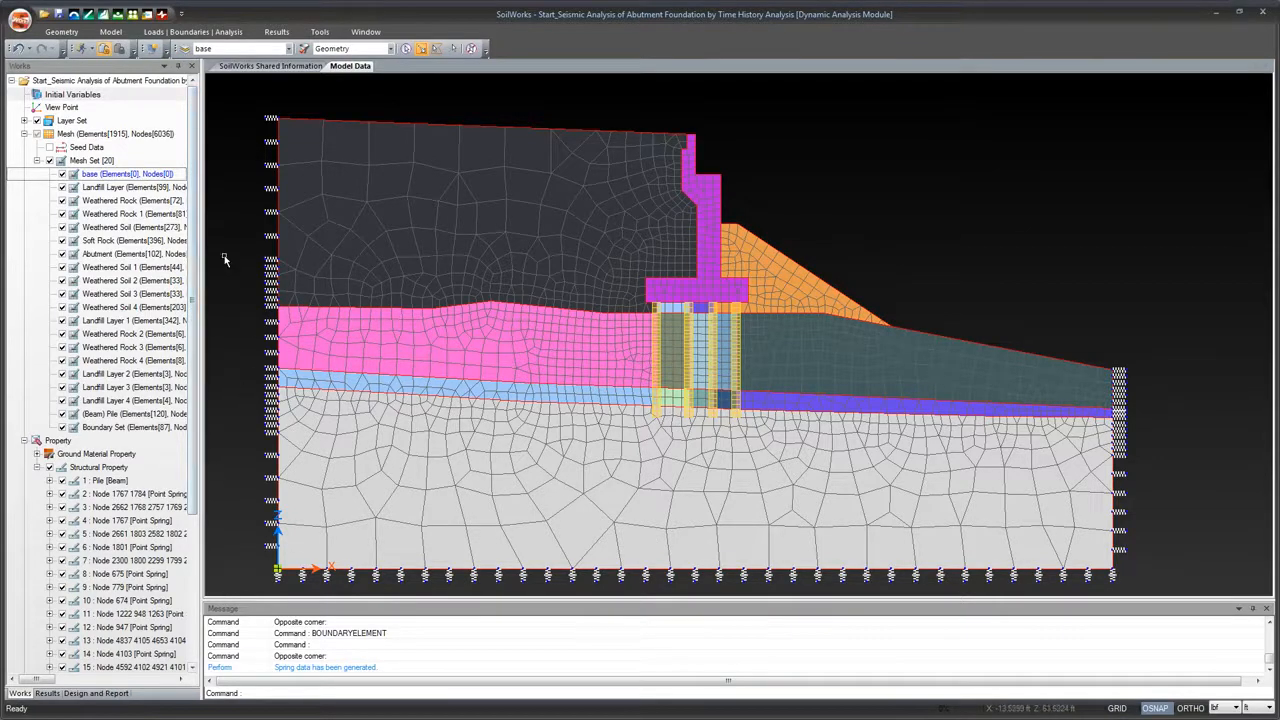
# Toggle the display of the point spring property at node 1767 and collapse the structural property list
pyautogui.moveTo(193, 238); pyautogui.dragTo(212, 371)
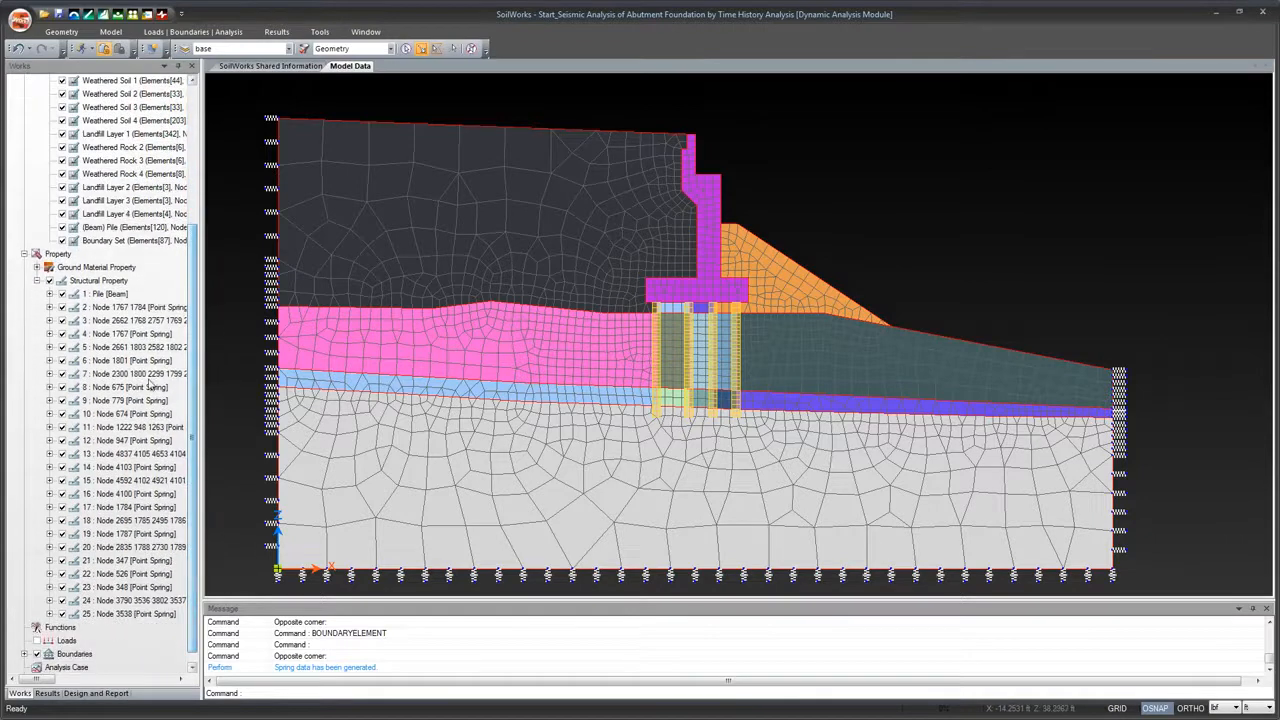
pyautogui.click(62, 334)
pyautogui.click(62, 334)
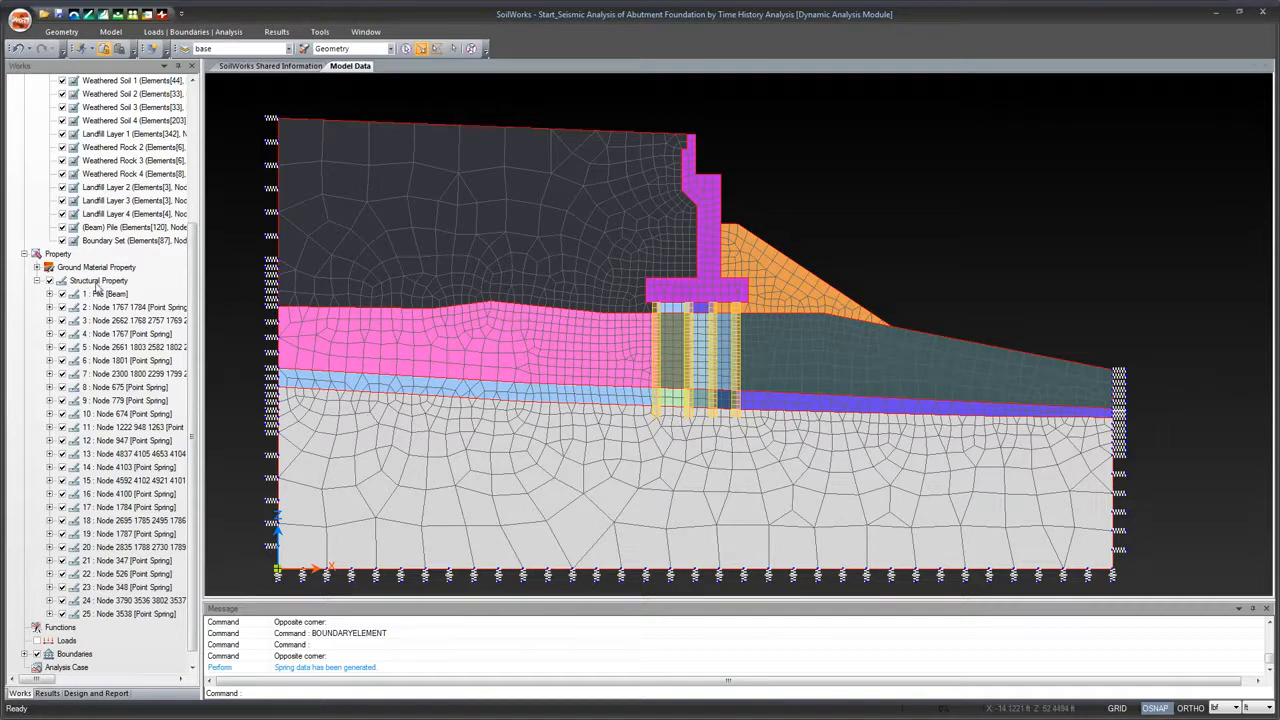
pyautogui.click(38, 281)
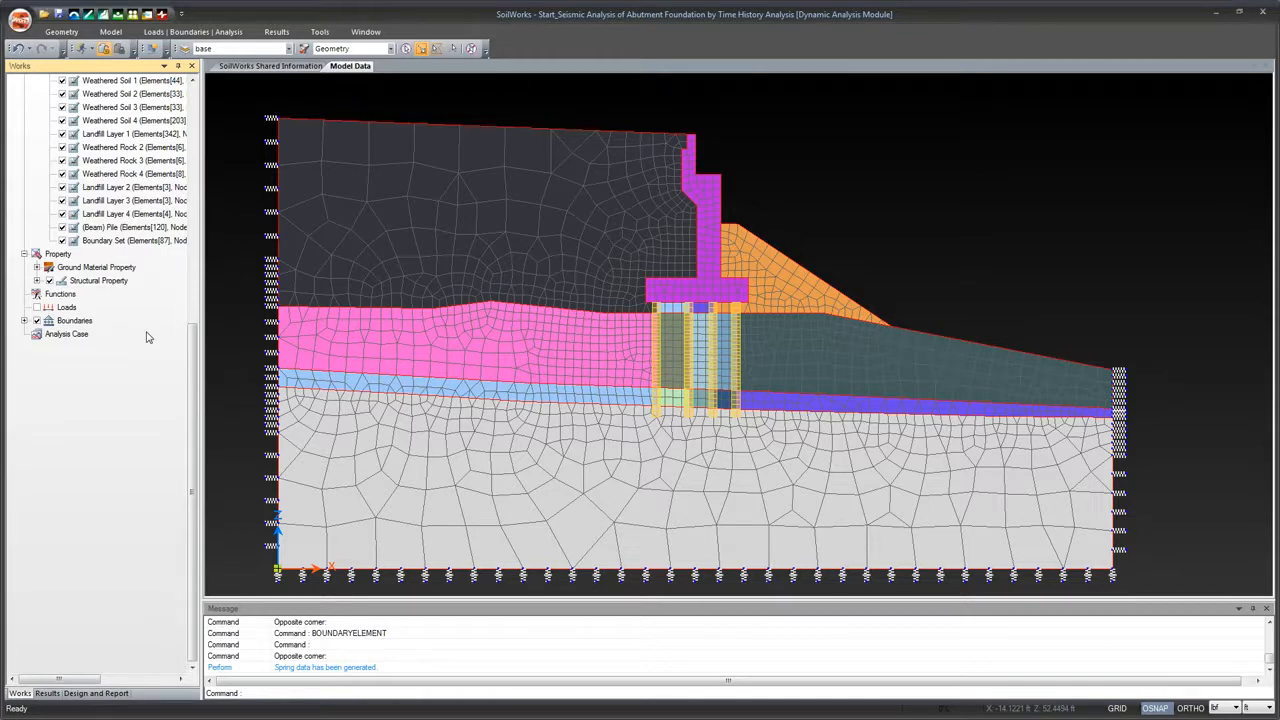
pyautogui.scroll(5, 147, 200)
pyautogui.scroll(2, 147, 162)
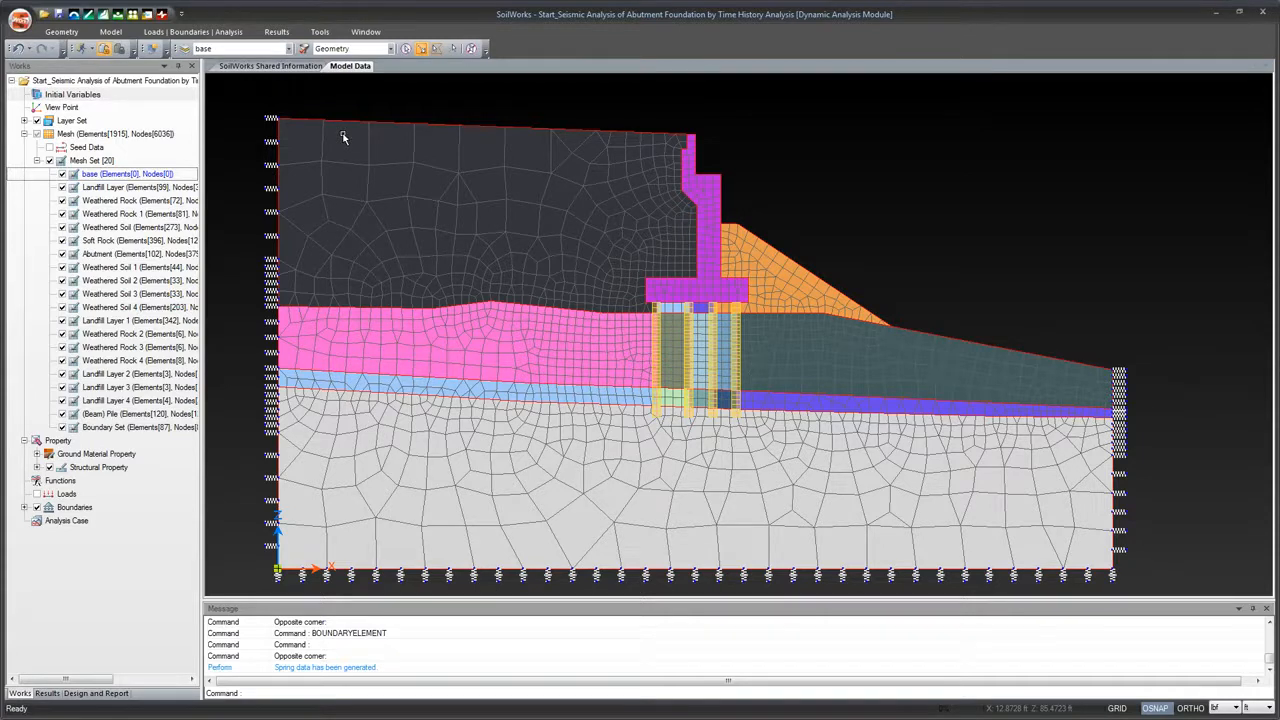
# Begin defining a time history load set for the ground acceleration load and name it Long Period Wave
pyautogui.click(205, 33)
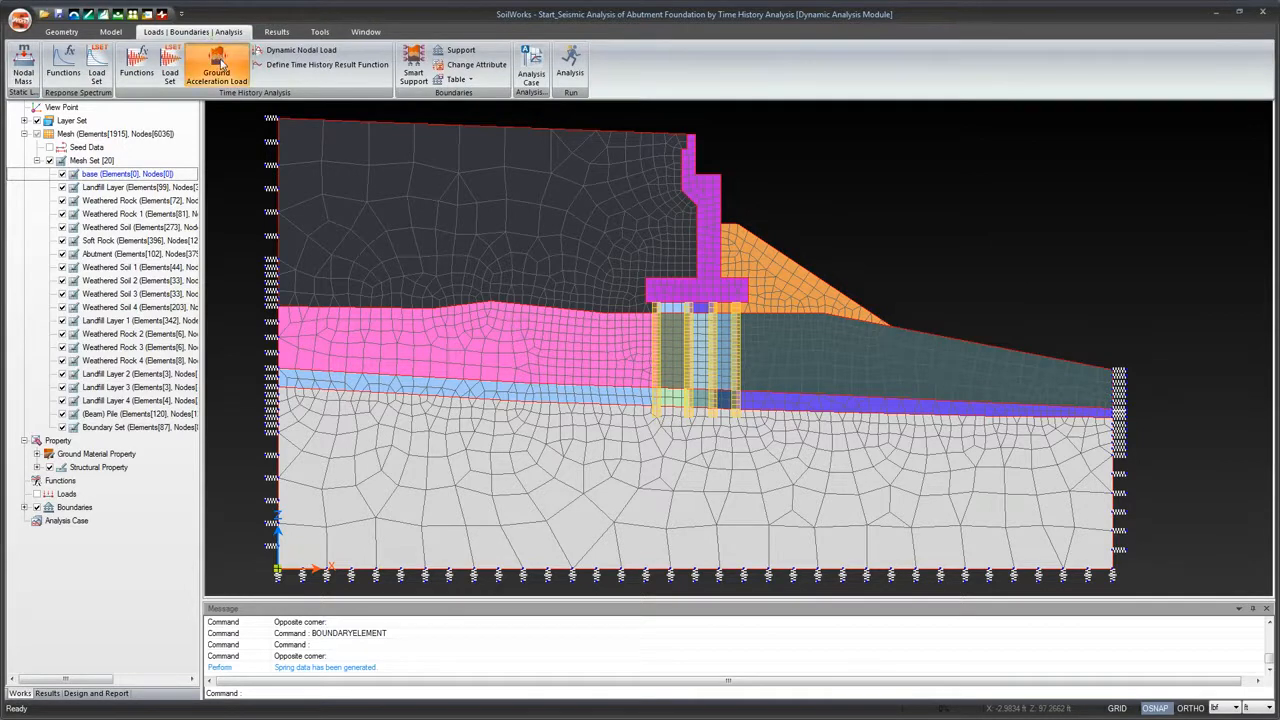
pyautogui.click(222, 62)
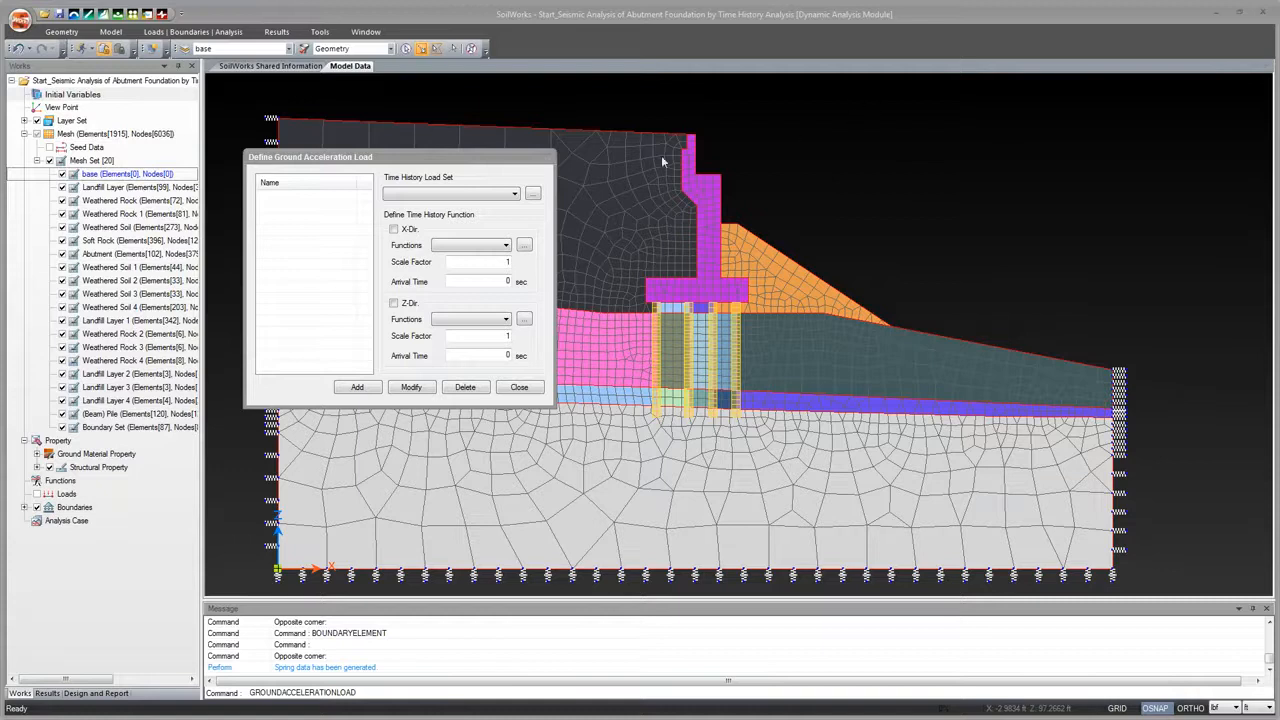
pyautogui.moveTo(502, 160); pyautogui.dragTo(776, 184)
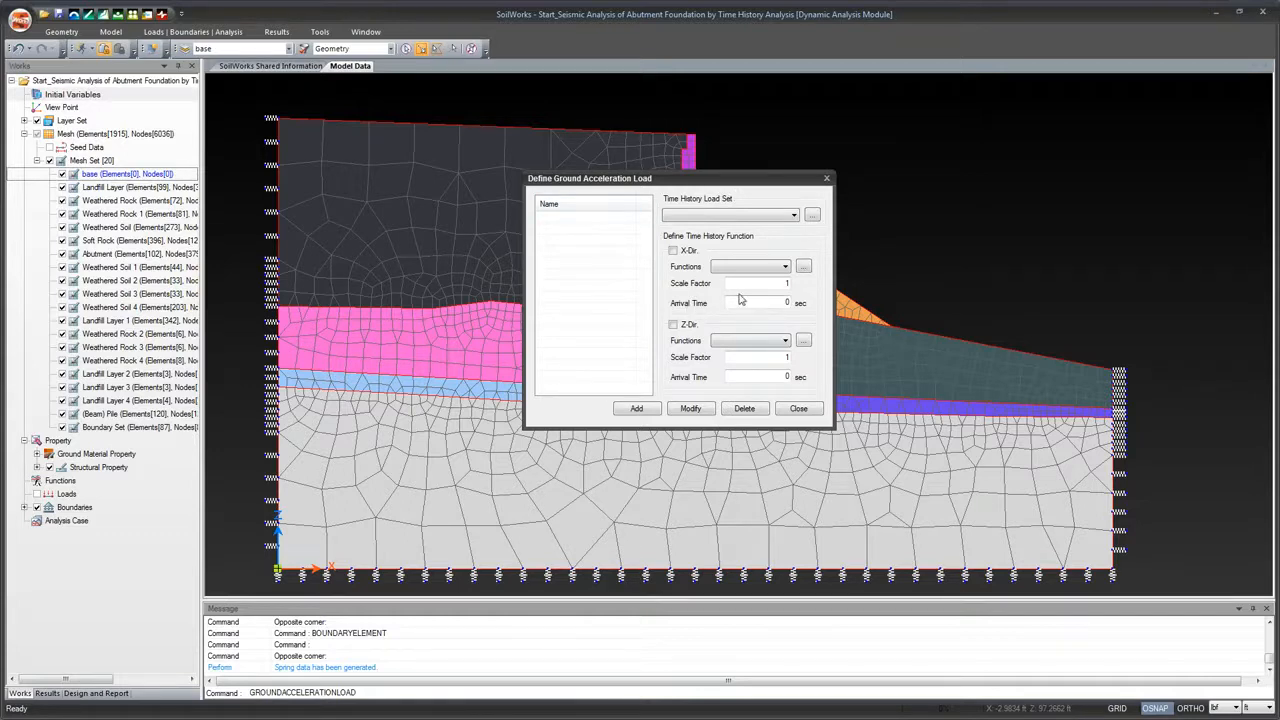
pyautogui.click(811, 215)
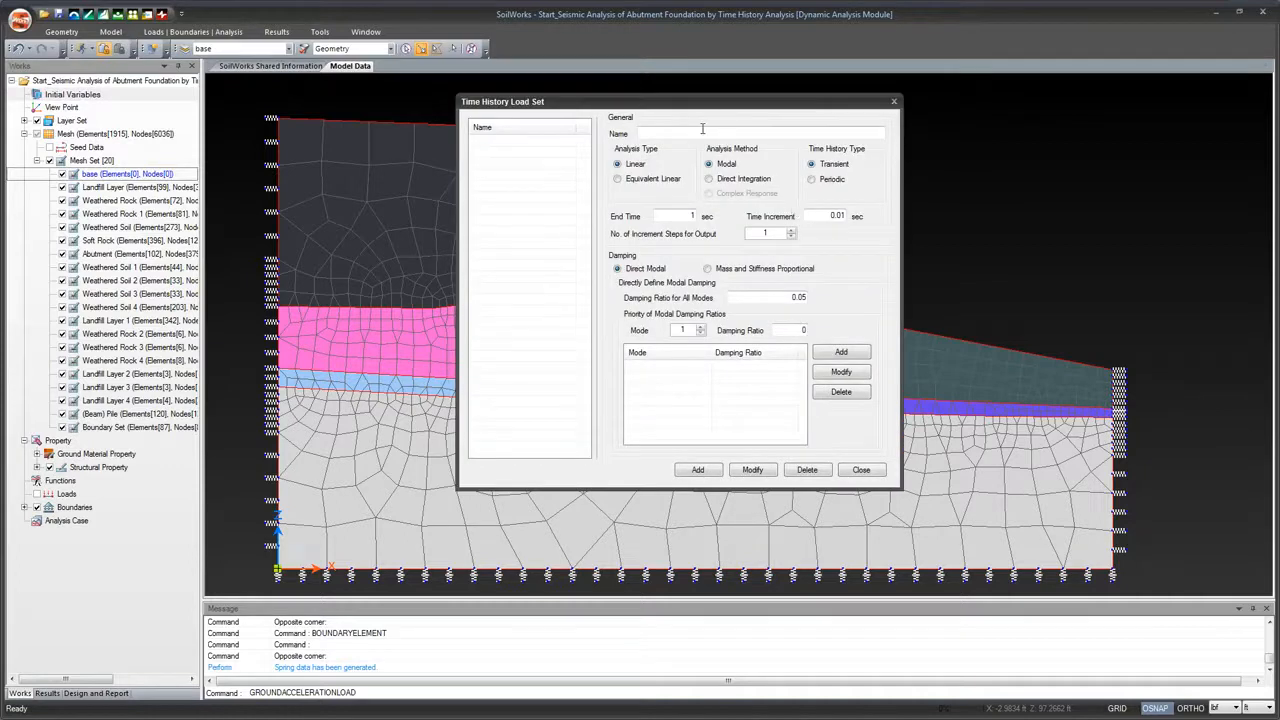
pyautogui.moveTo(696, 104); pyautogui.dragTo(669, 119)
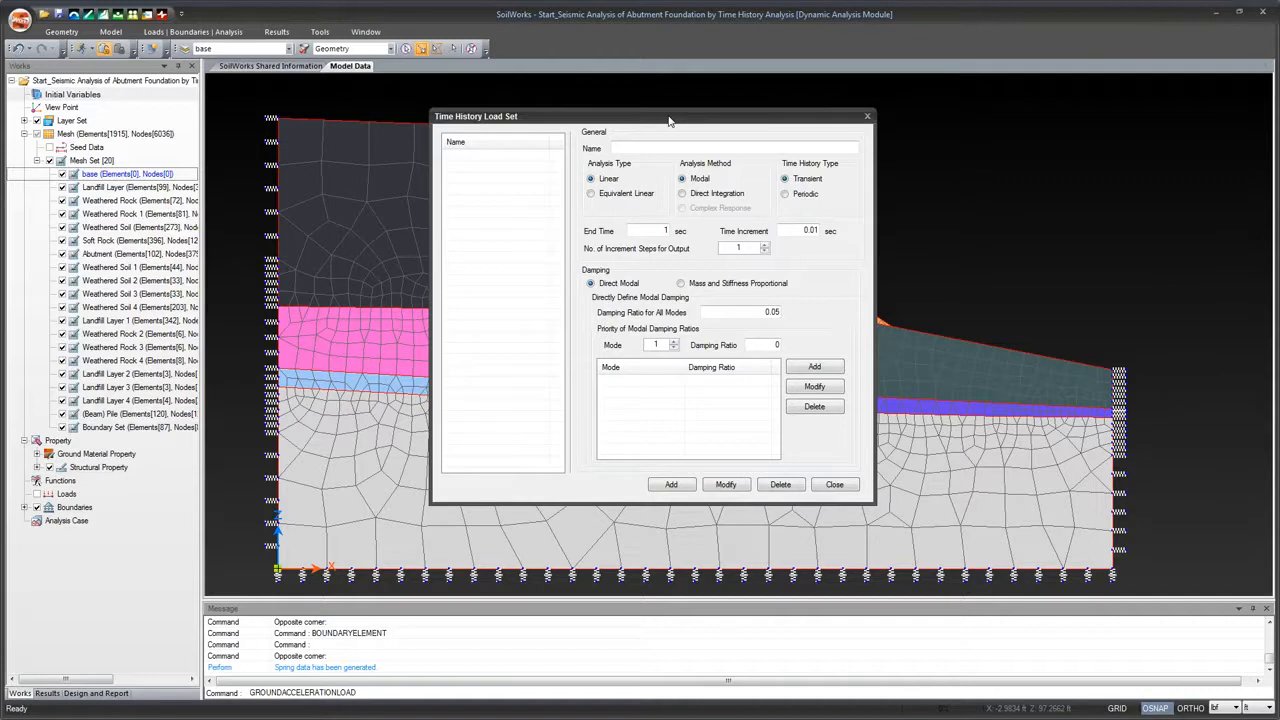
pyautogui.click(727, 145)
pyautogui.write('Long Per')
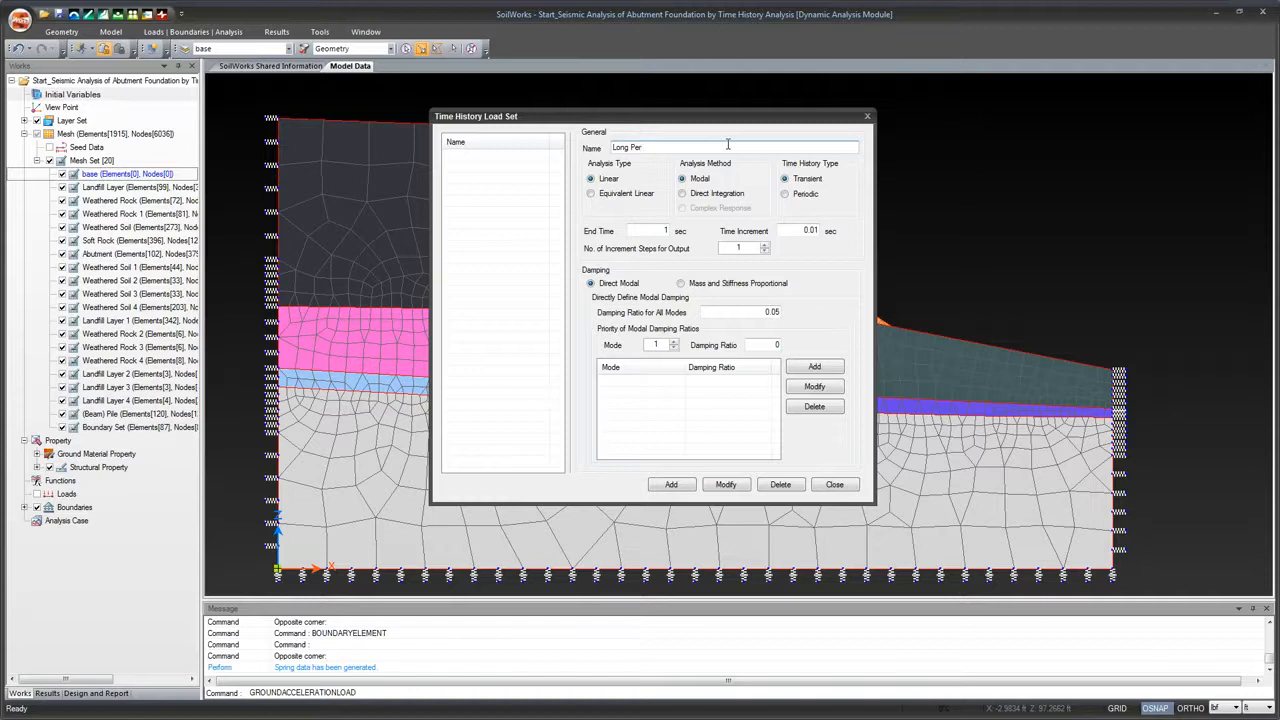
pyautogui.write('iod Wave')
# Set the load set to Direct Integration with a 20 sec end time and damping coefficients calculated from modal damping
pyautogui.click(693, 196)
pyautogui.click(683, 181)
pyautogui.click(687, 195)
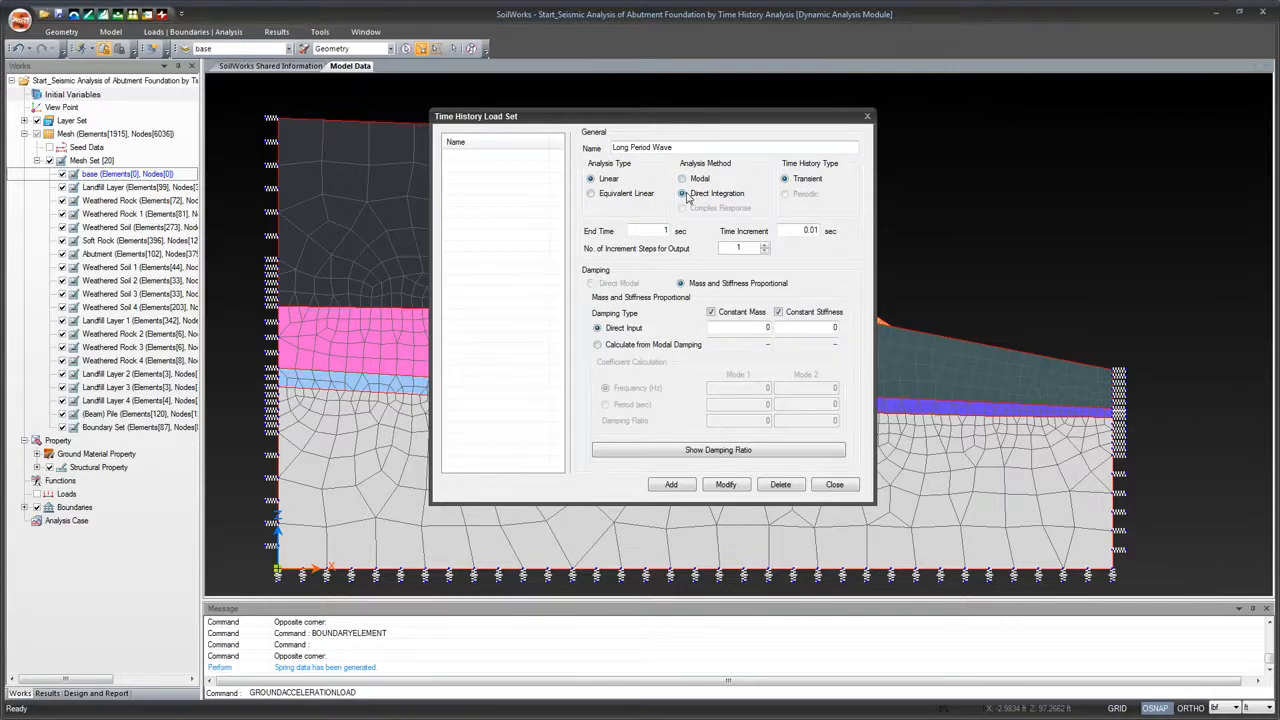
pyautogui.click(683, 180)
pyautogui.click(684, 194)
pyautogui.click(664, 228)
pyautogui.write('20')
pyautogui.click(605, 347)
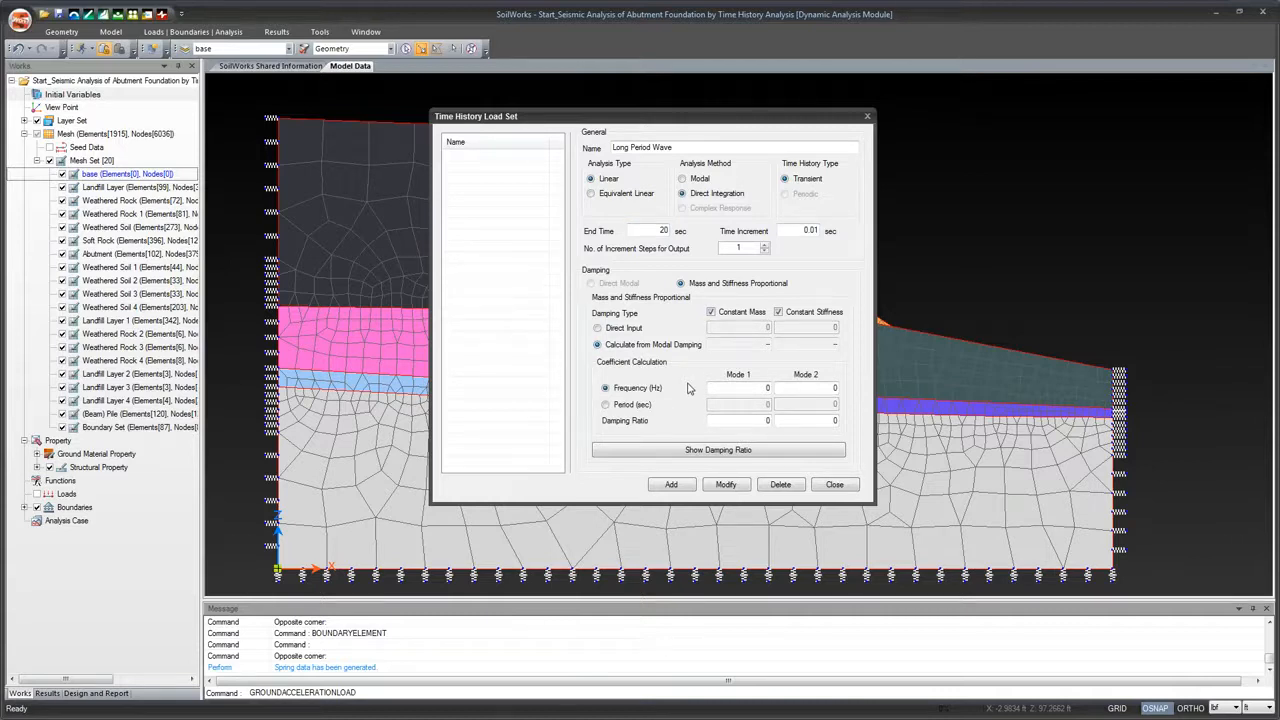
# Set the damping calculation frequencies to 1.7897 Hz for mode 1 and 5.3424 Hz for mode 2
pyautogui.click(758, 388)
pyautogui.write('1.785')
pyautogui.write('7')
pyautogui.doubleClick(836, 388)
pyautogui.press('BackSpace')
pyautogui.write('5.3424')
# Set the damping ratio to 0.05 for both modes and add the Long Period Wave load set
pyautogui.press('Tab')
pyautogui.write('0.05')
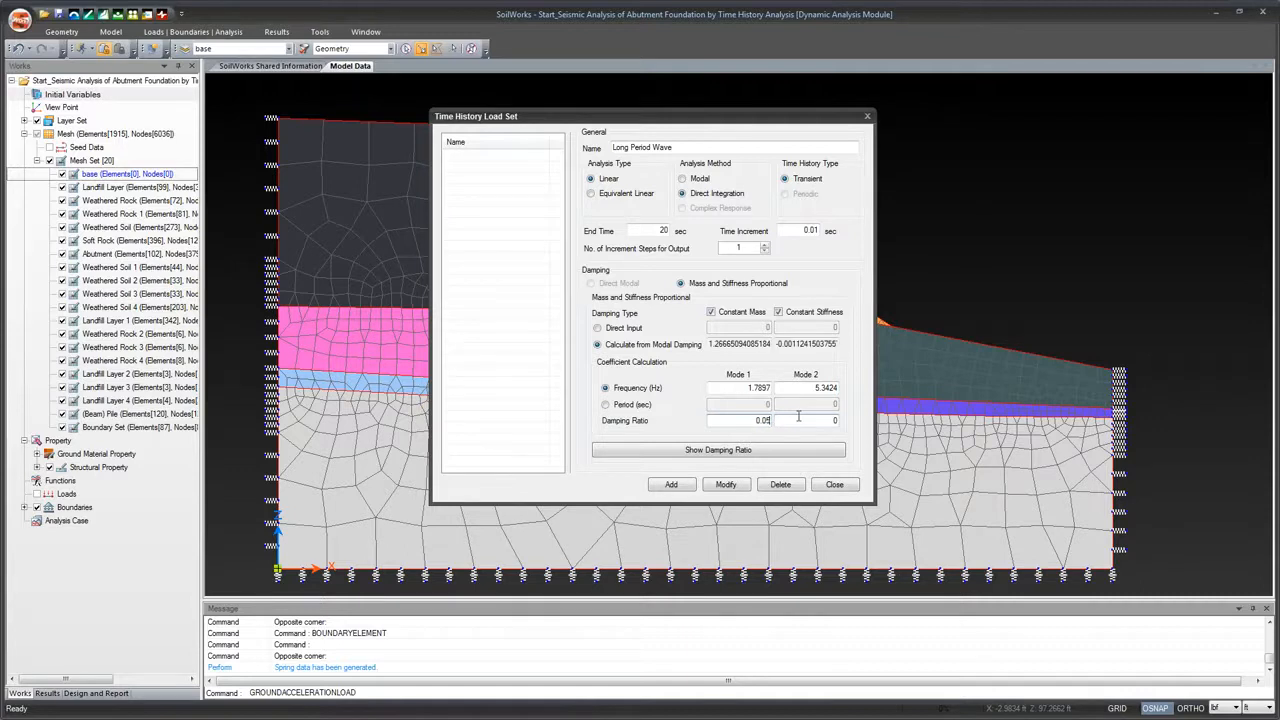
pyautogui.press('Tab')
pyautogui.write('0.05')
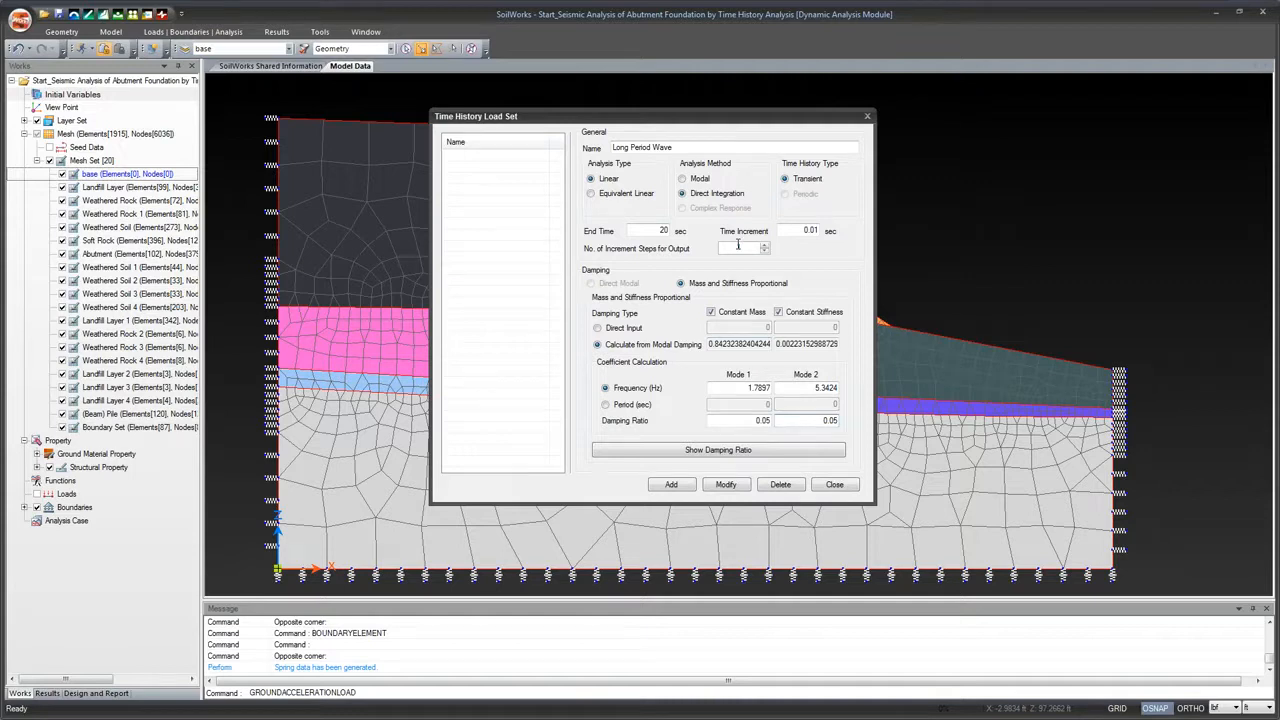
pyautogui.click(672, 484)
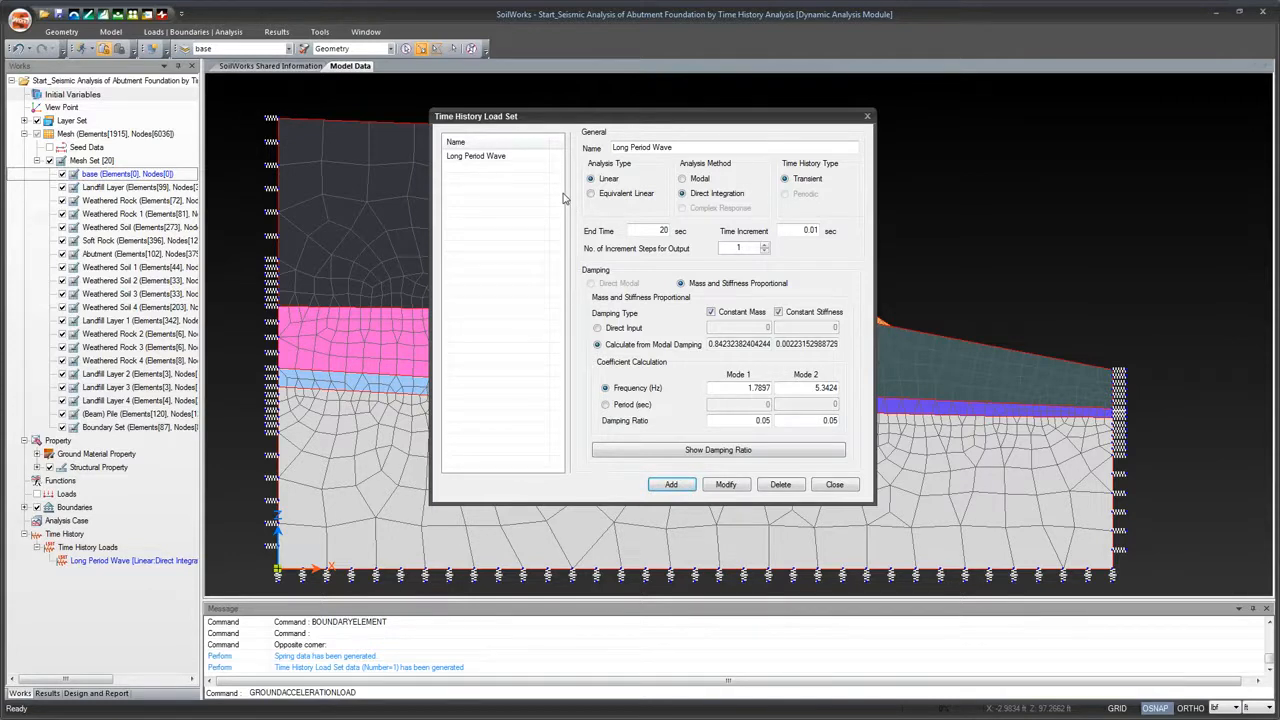
# Add a second time history load set named Short Period Wave with the same settings and check both sets
pyautogui.moveTo(632, 148); pyautogui.dragTo(605, 151)
pyautogui.write('S')
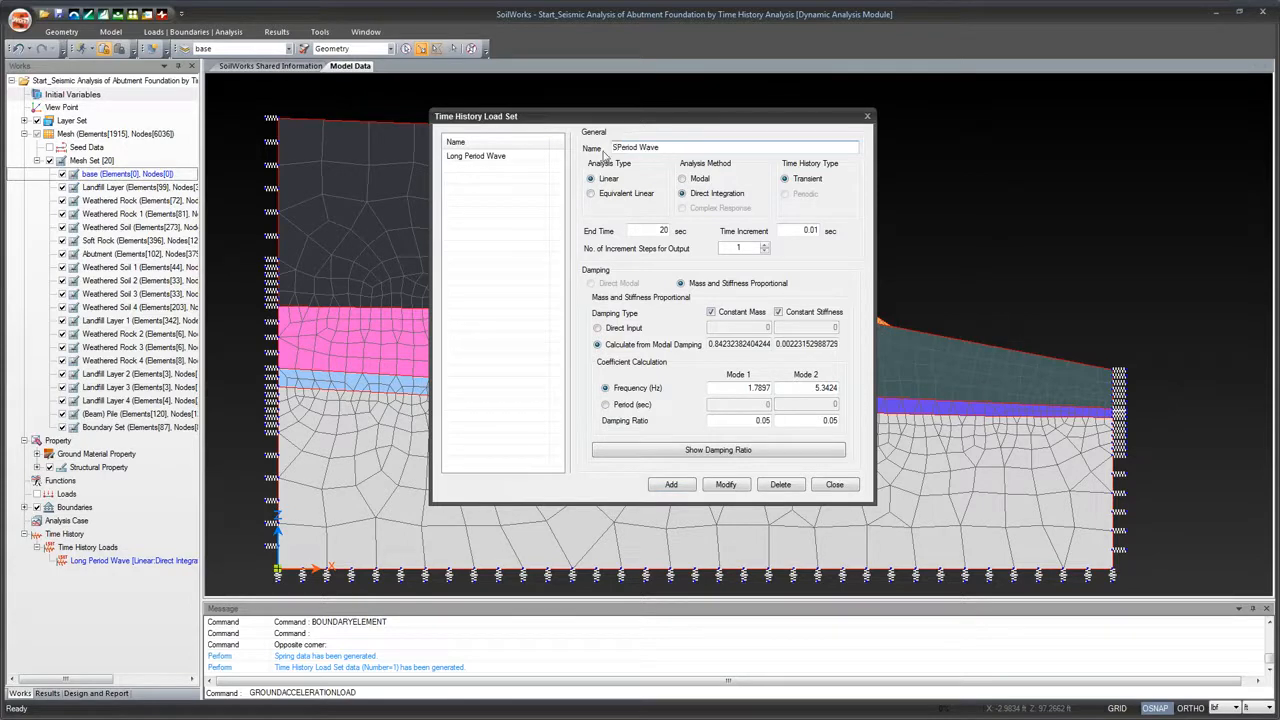
pyautogui.write('hort')
pyautogui.click(680, 486)
pyautogui.click(490, 157)
pyautogui.click(492, 168)
pyautogui.click(490, 157)
pyautogui.click(495, 168)
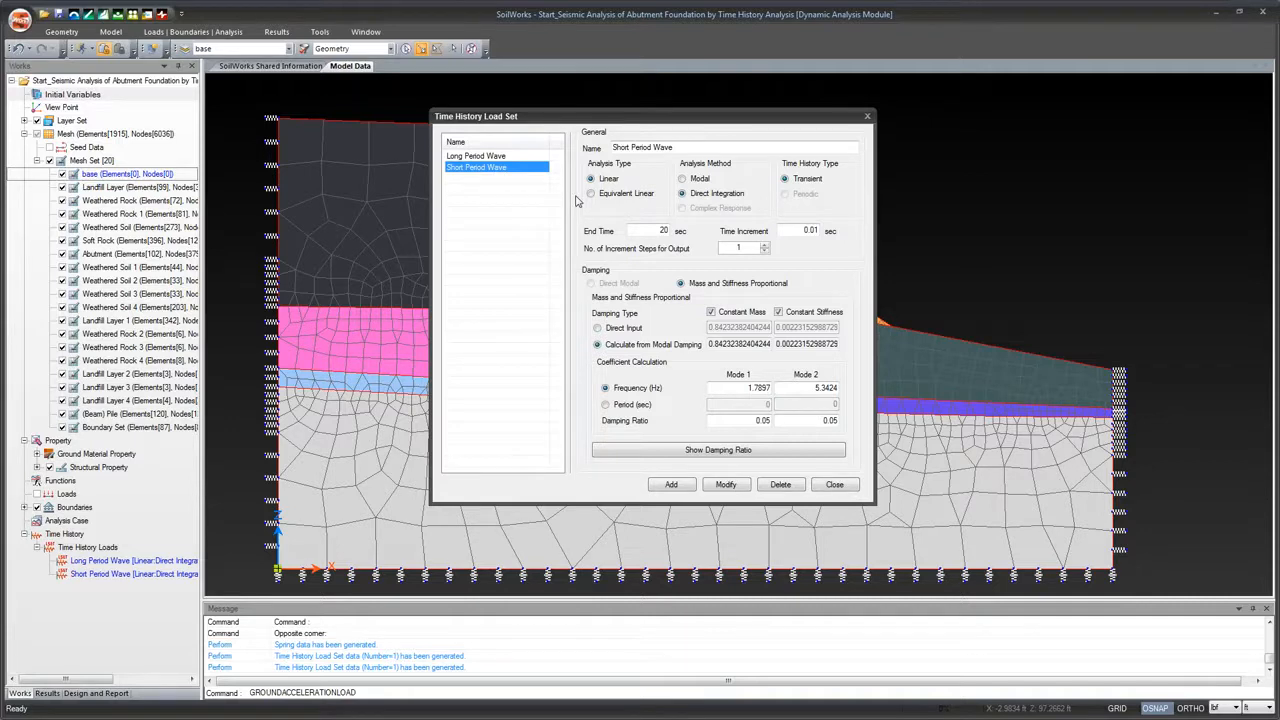
pyautogui.click(835, 485)
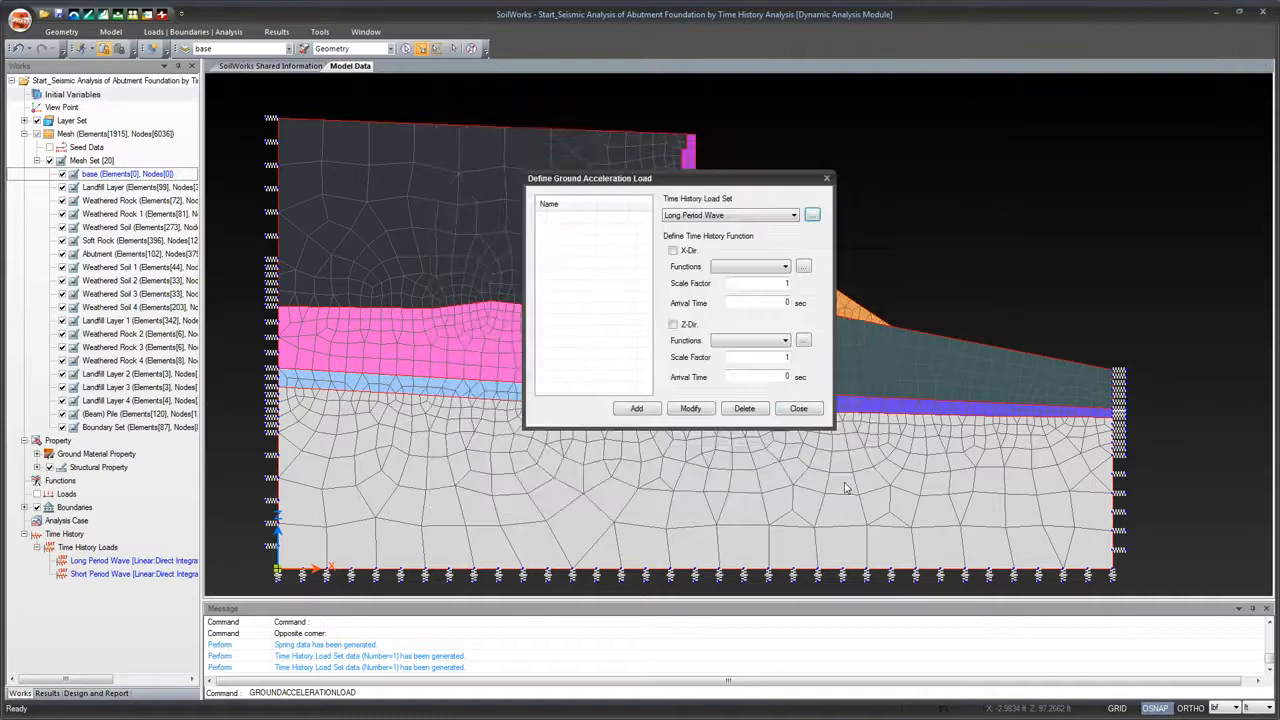
# Enable the X-direction function for the Long Period Wave ground acceleration load and open the time history function definition
pyautogui.click(792, 216)
pyautogui.click(785, 222)
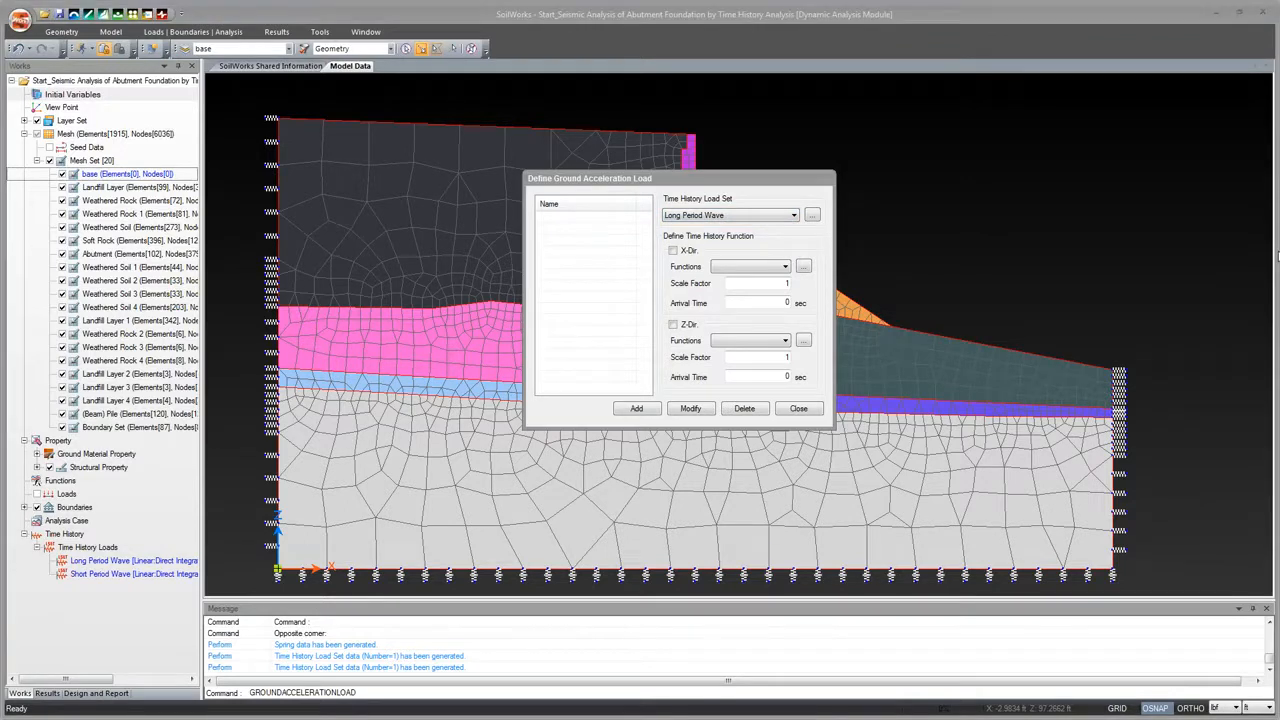
pyautogui.click(673, 251)
pyautogui.click(785, 267)
pyautogui.click(785, 268)
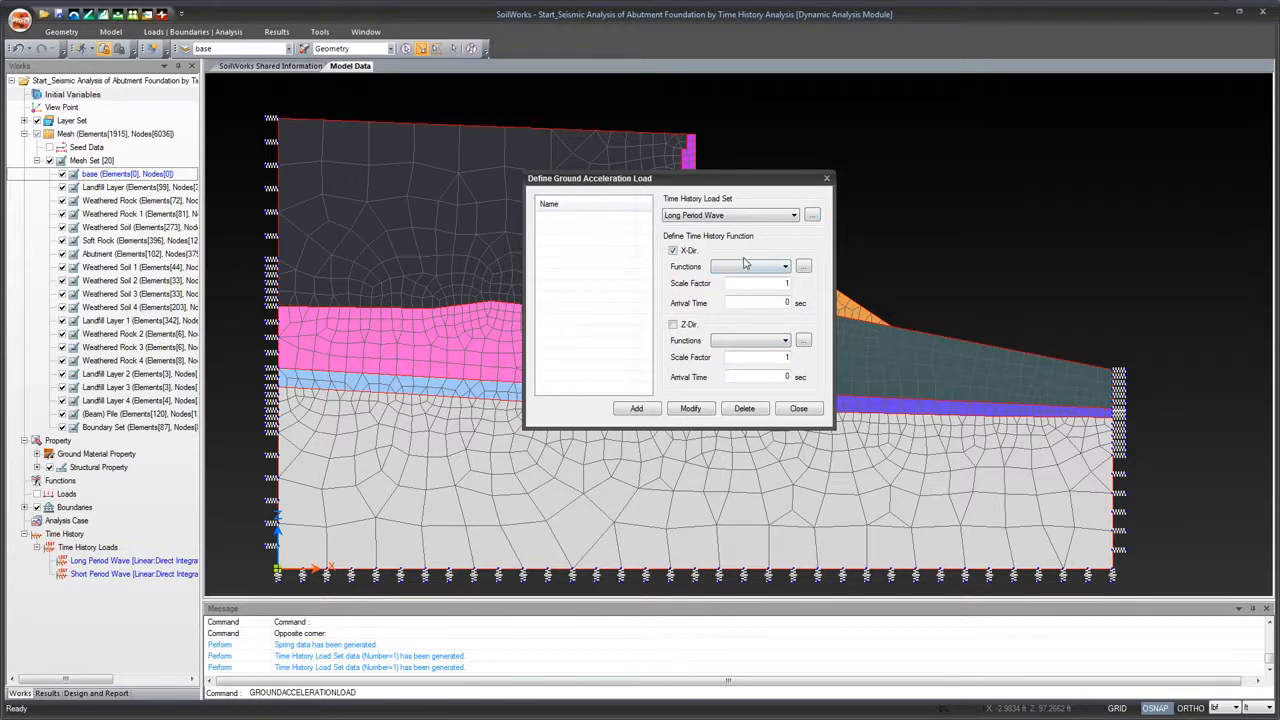
pyautogui.click(788, 270)
pyautogui.click(788, 270)
pyautogui.click(804, 267)
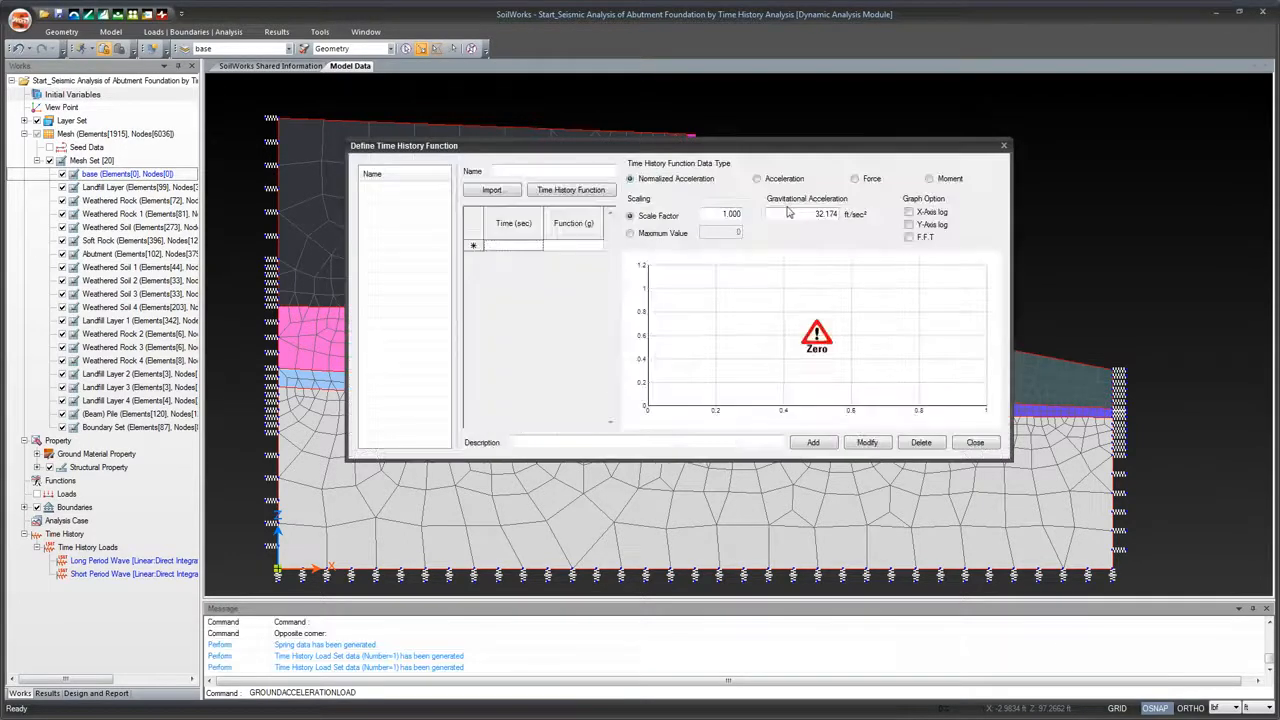
# Generate an earthquake acceleration function from the database record 1968; Tokachi: Hachinohe
pyautogui.moveTo(738, 156); pyautogui.dragTo(736, 183)
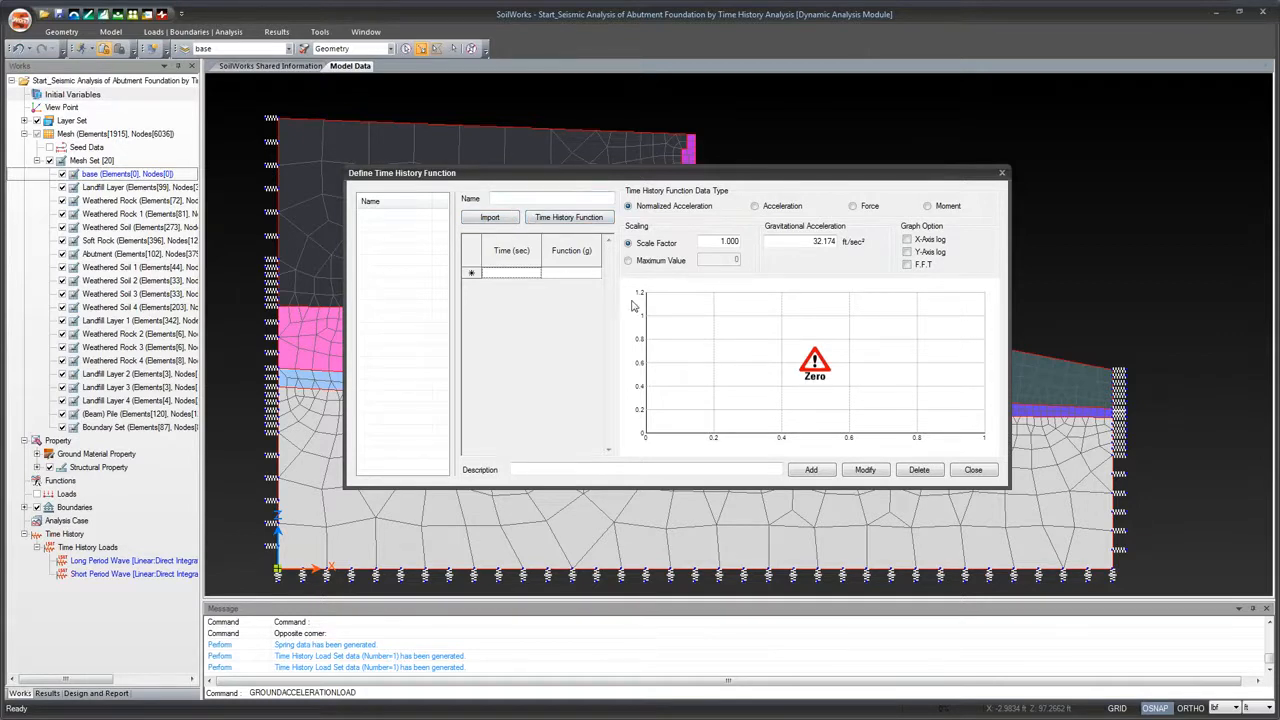
pyautogui.click(518, 274)
pyautogui.click(575, 221)
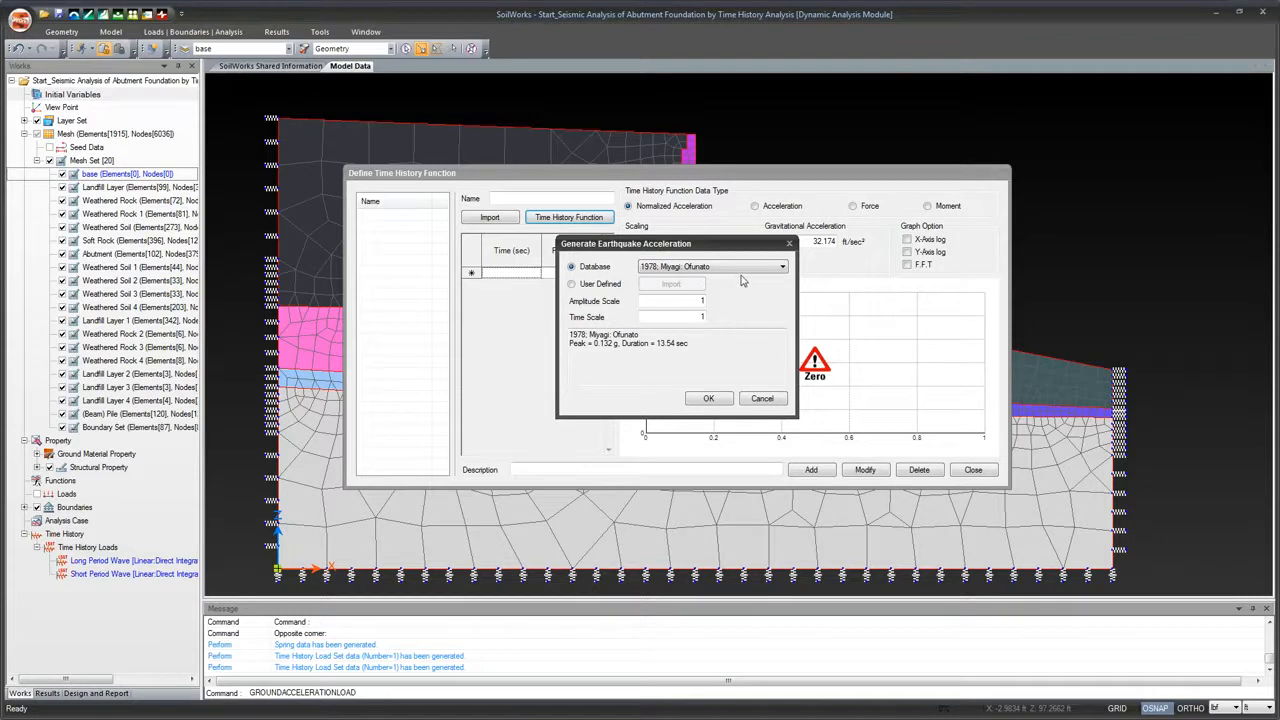
pyautogui.click(782, 267)
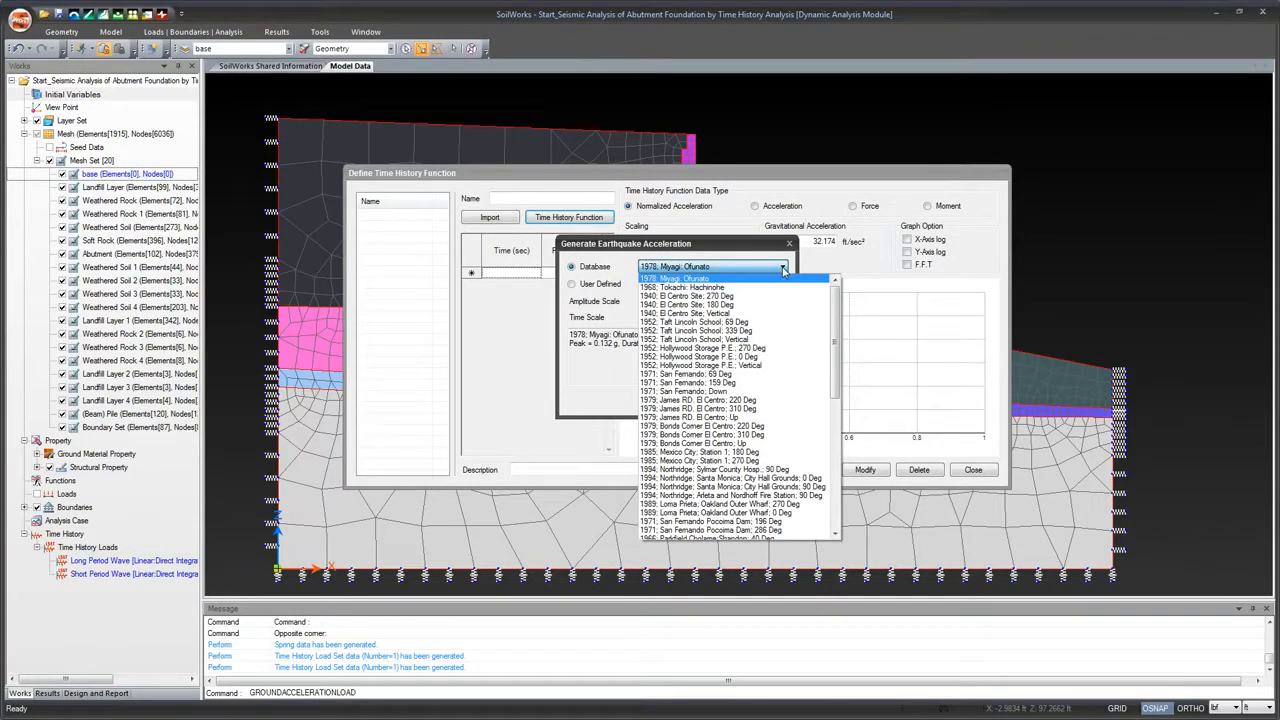
pyautogui.click(839, 336)
pyautogui.click(765, 268)
pyautogui.moveTo(837, 300)
pyautogui.mouseDown()
pyautogui.moveTo(835, 422)
pyautogui.moveTo(818, 328)
pyautogui.moveTo(834, 292)
pyautogui.mouseUp()
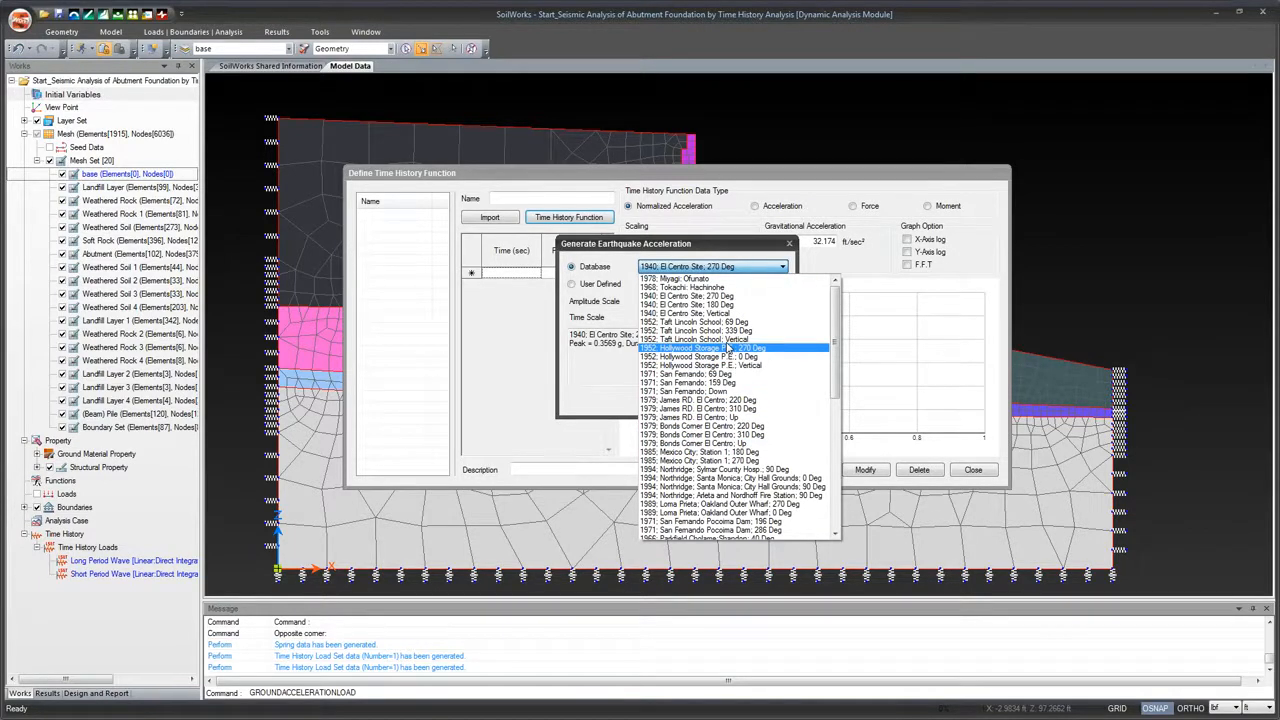
pyautogui.click(695, 288)
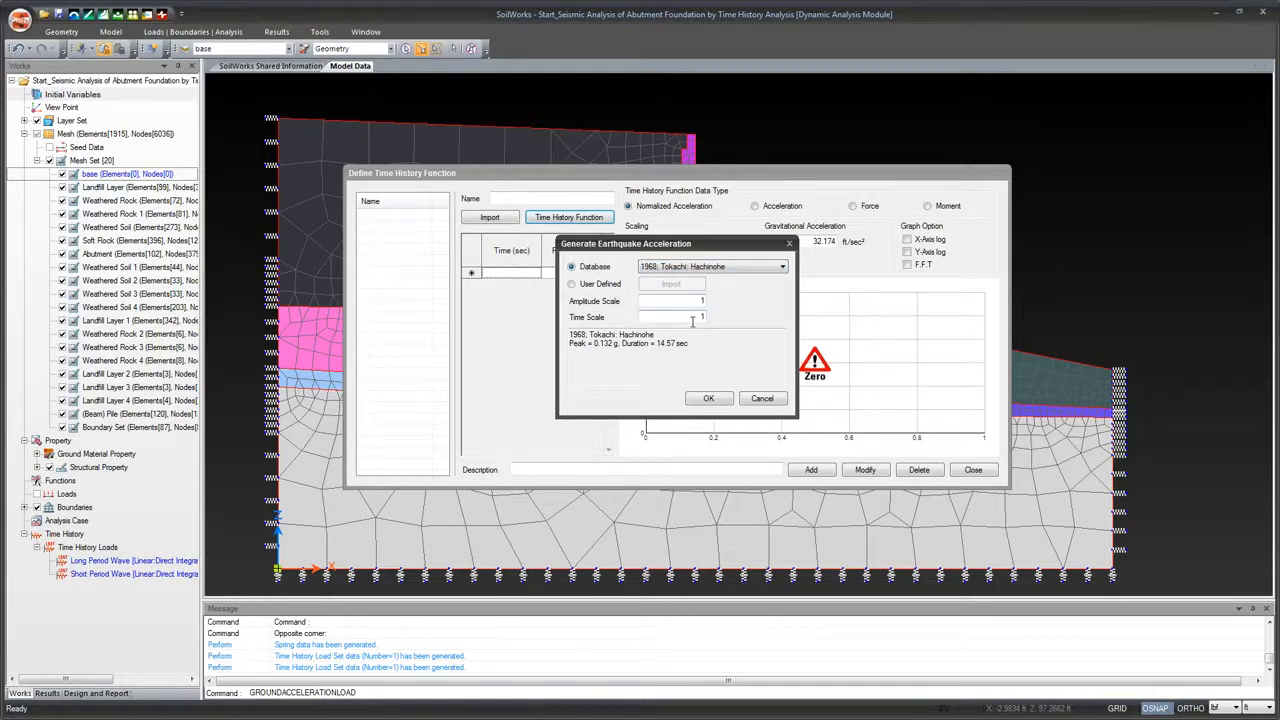
pyautogui.click(708, 398)
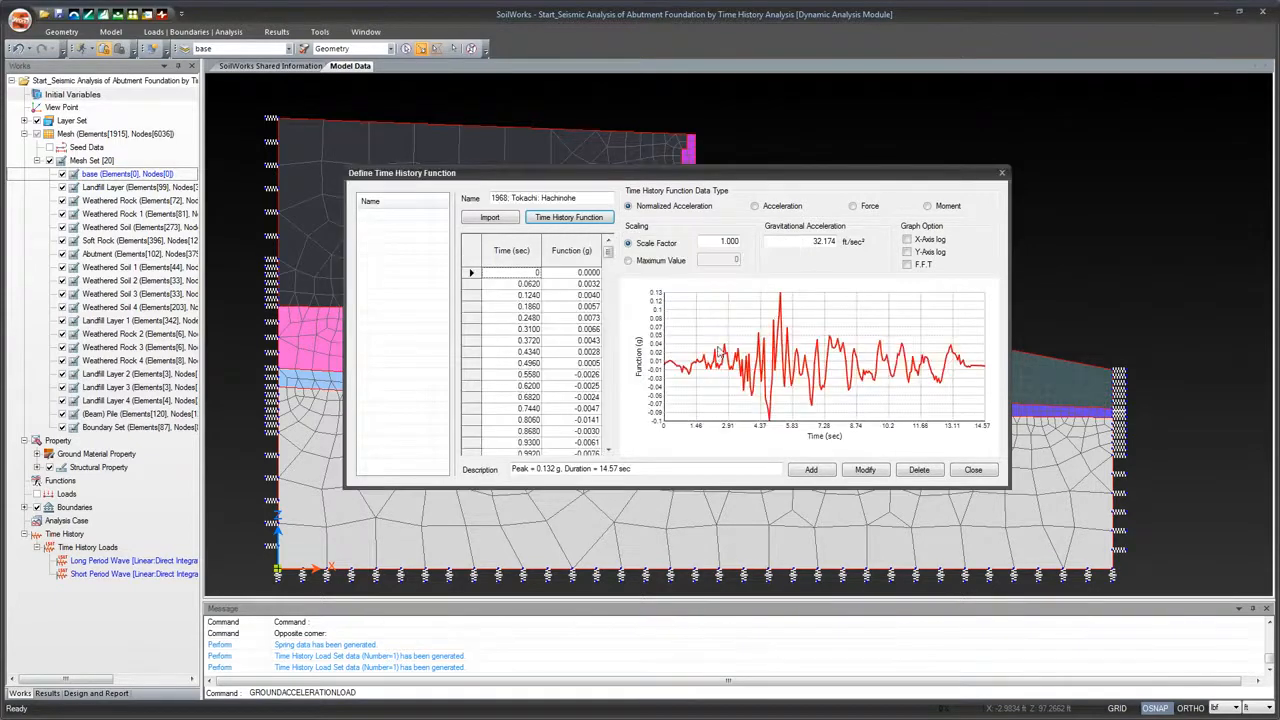
# Review the time and acceleration table of the Hachinohe record and add it as a time history function
pyautogui.moveTo(607, 252); pyautogui.dragTo(609, 316)
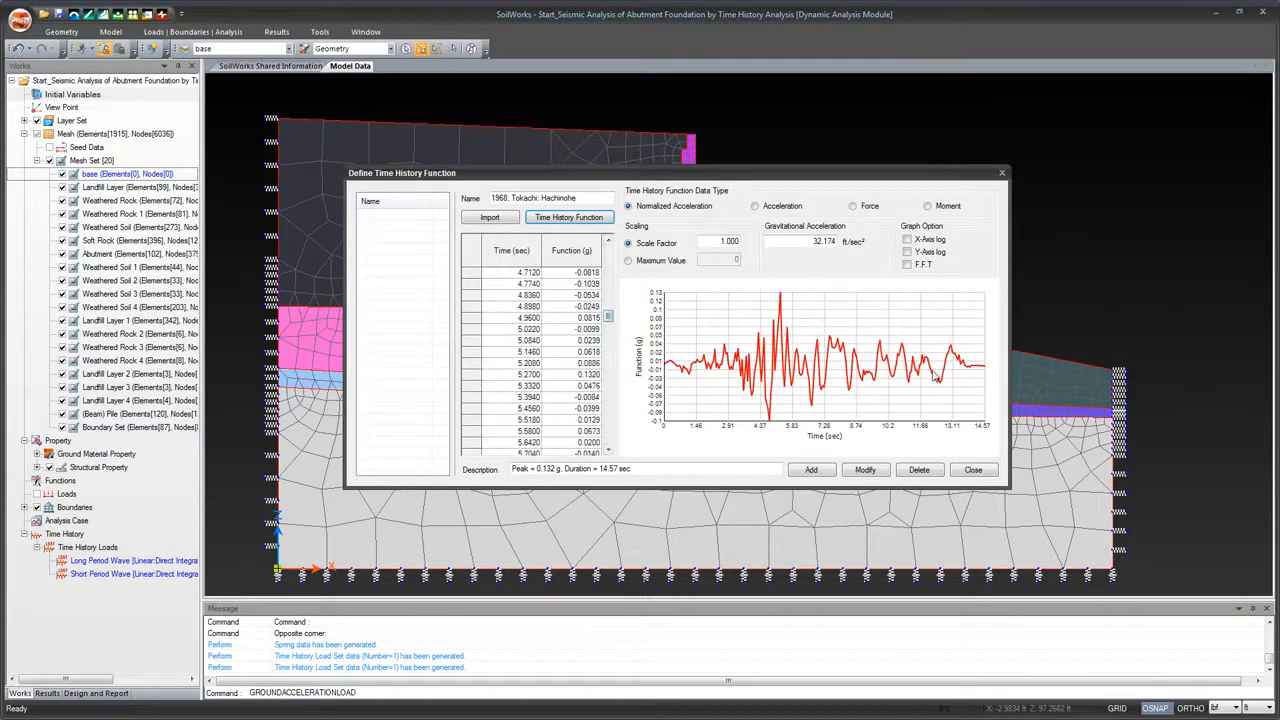
pyautogui.moveTo(609, 316); pyautogui.dragTo(606, 259)
pyautogui.click(811, 470)
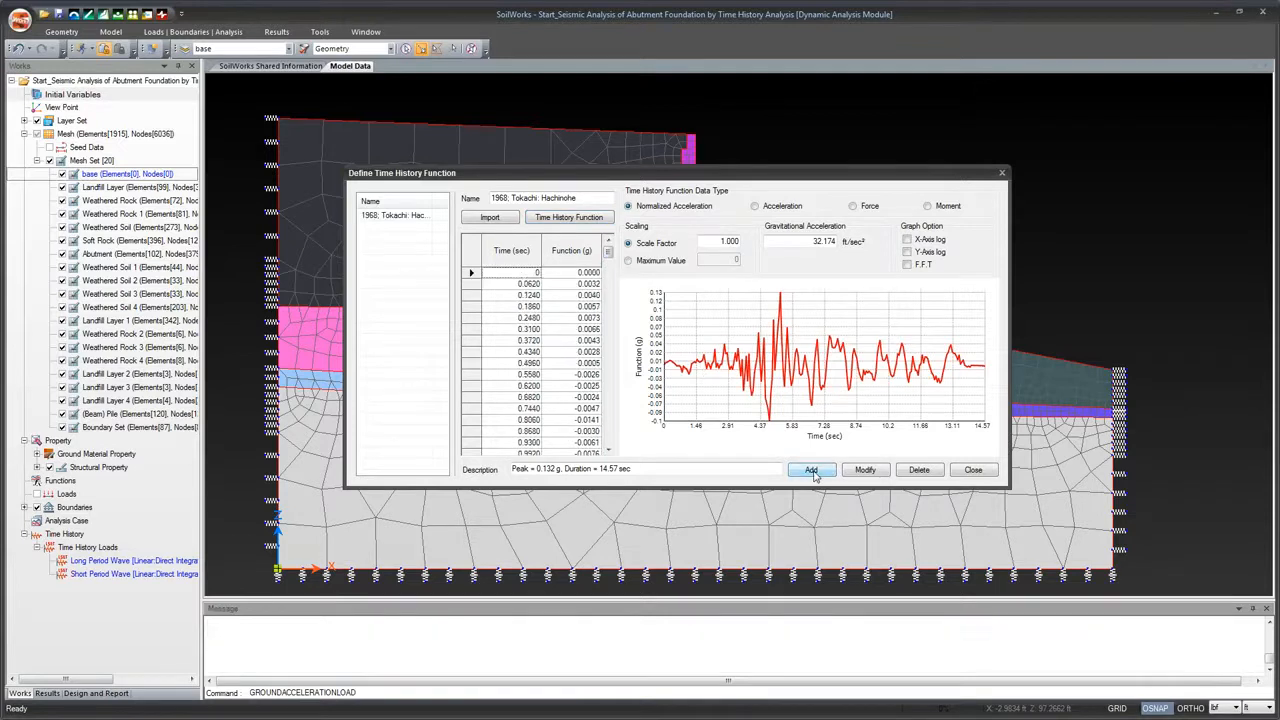
pyautogui.click(395, 216)
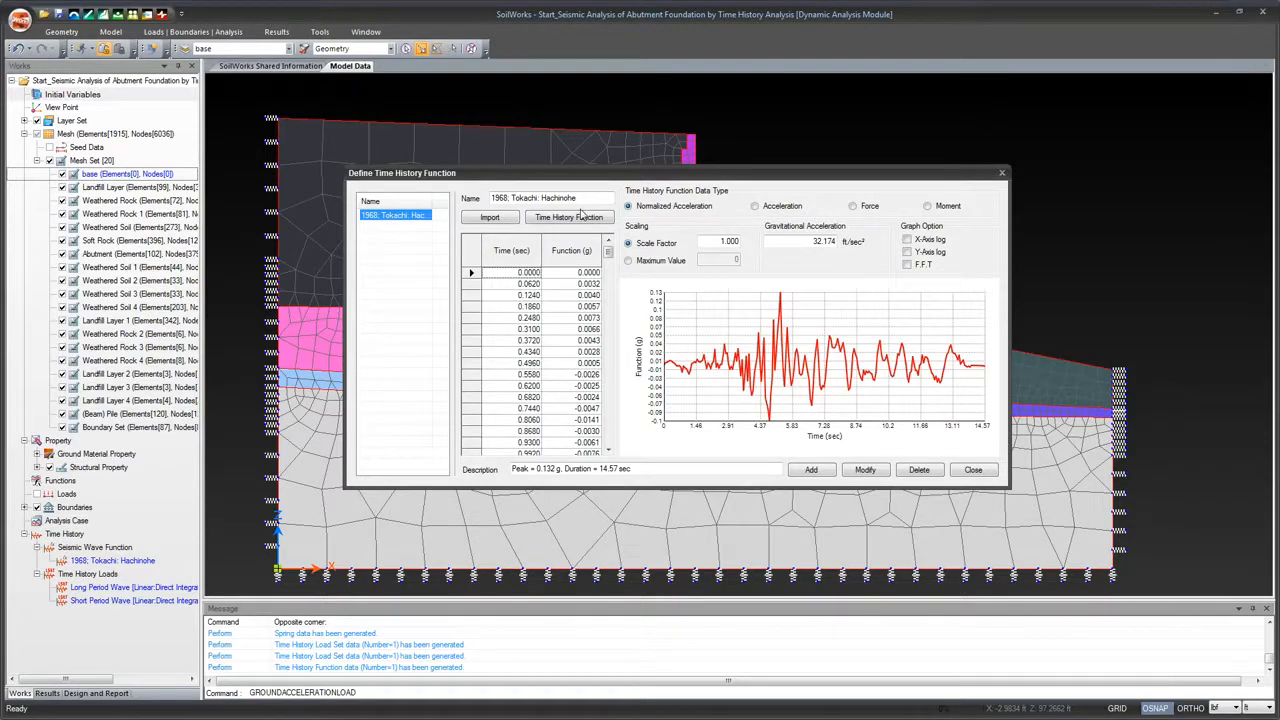
# Generate a second function from the database record 1978; Miyagi: Ofunato and add it to the function list
pyautogui.click(583, 217)
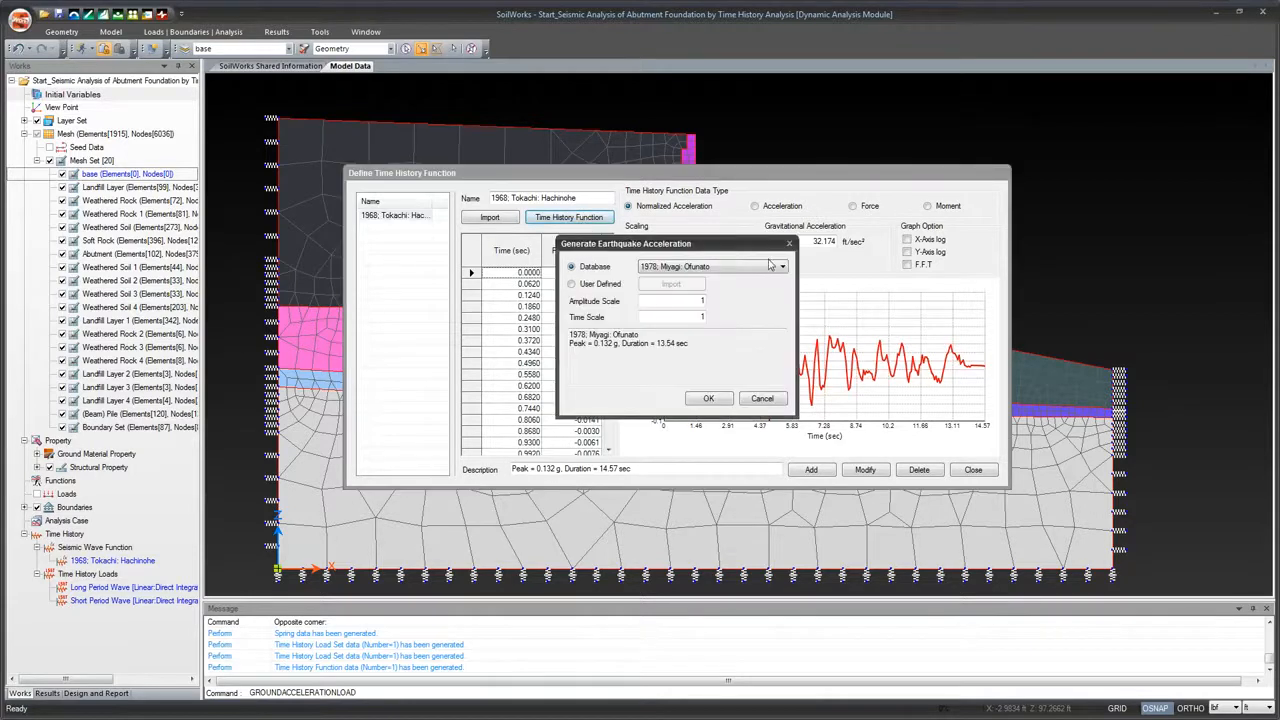
pyautogui.click(774, 266)
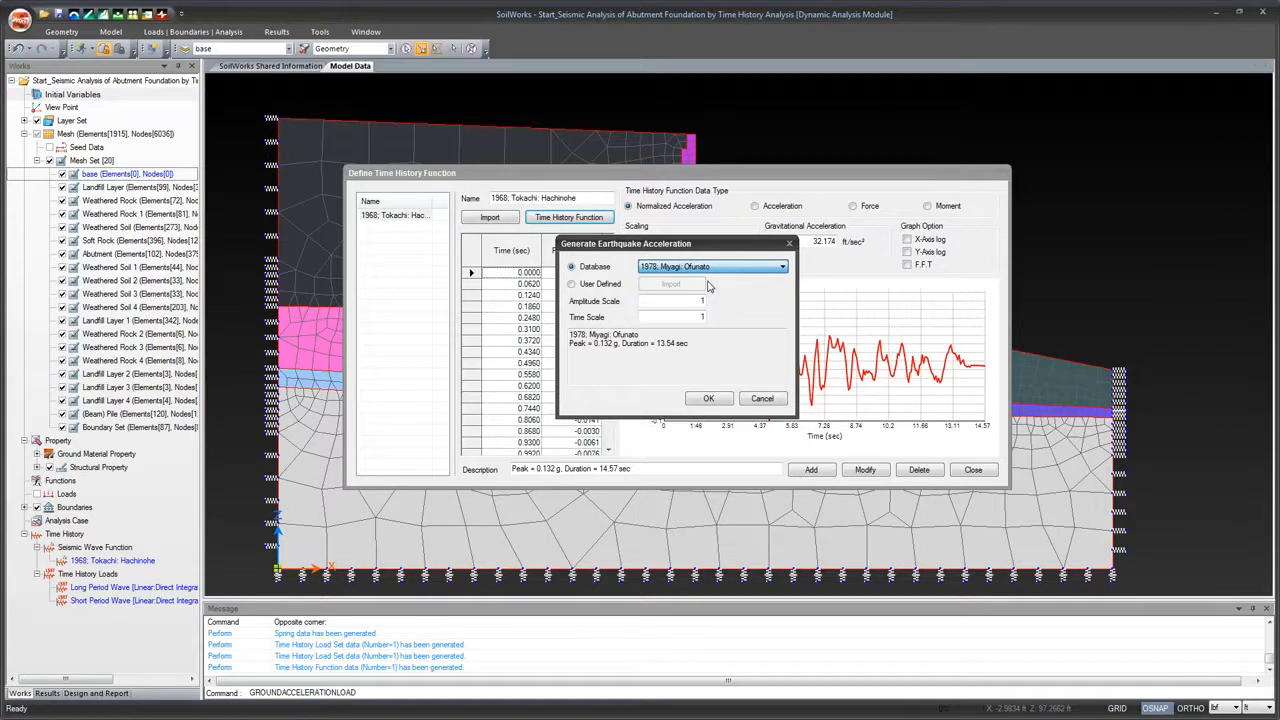
pyautogui.click(708, 400)
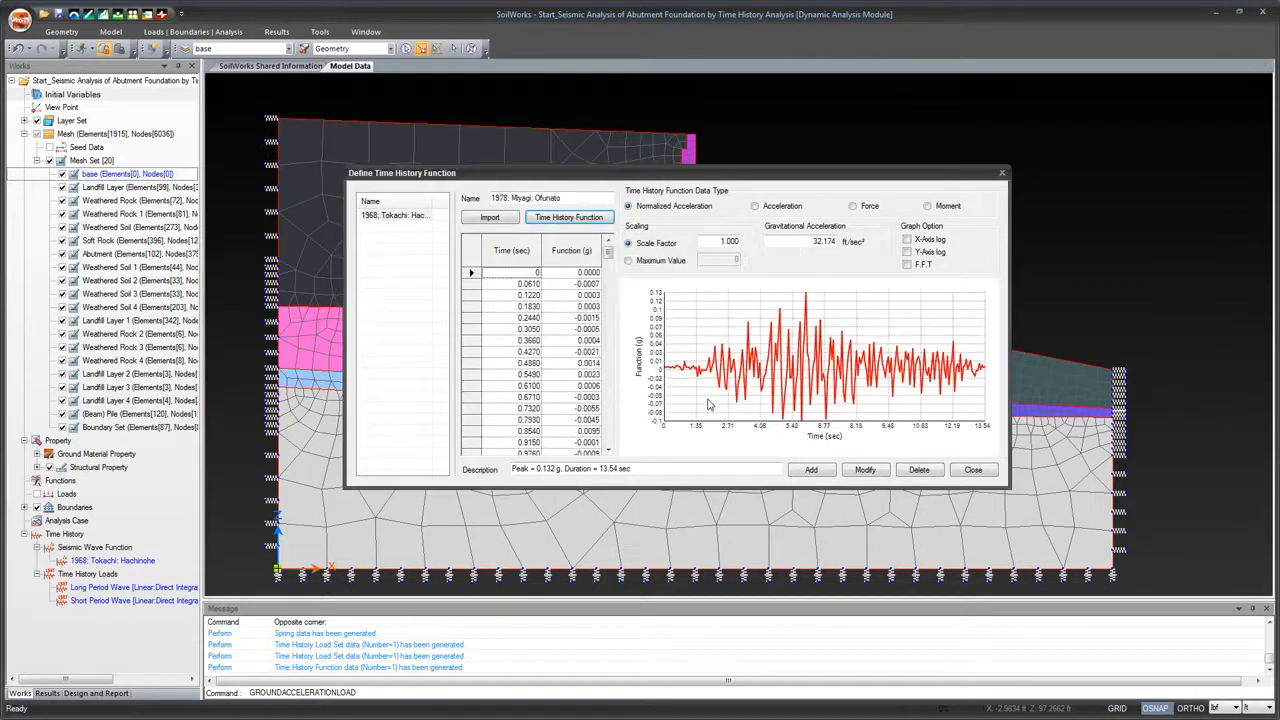
pyautogui.click(810, 470)
# Compare the waveforms of the Hachinohe and Ofunato functions and return to the ground acceleration load definition
pyautogui.click(407, 227)
pyautogui.click(412, 216)
pyautogui.click(408, 227)
pyautogui.click(415, 216)
pyautogui.click(418, 227)
pyautogui.click(399, 219)
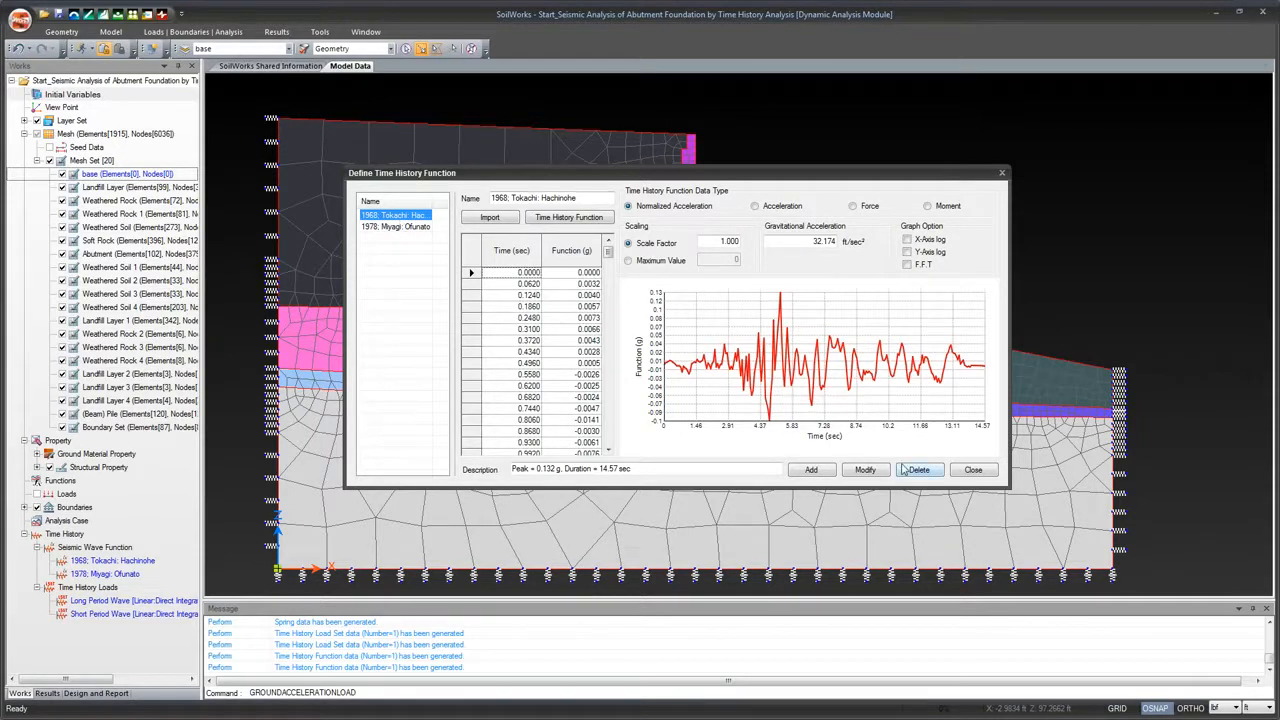
pyautogui.click(969, 474)
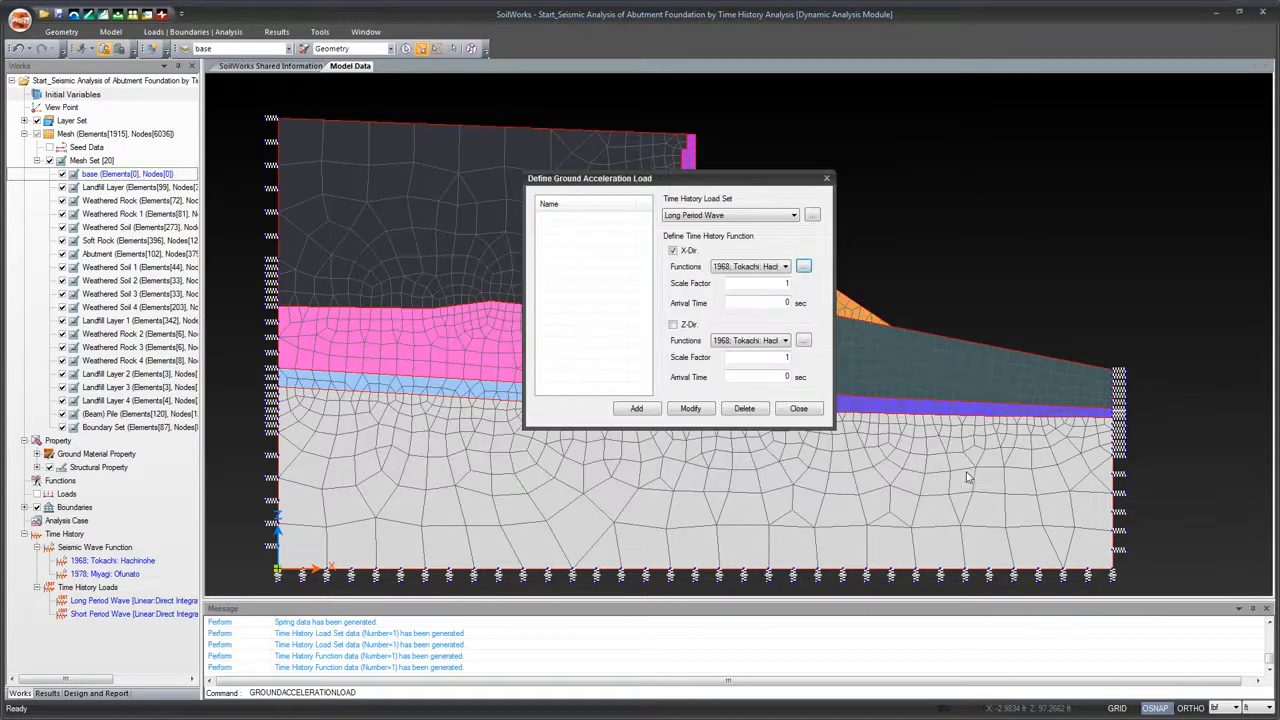
# Add the Long Period Wave ground acceleration load with the 1968 Tokachi Hachinohe function in the X direction
pyautogui.click(785, 267)
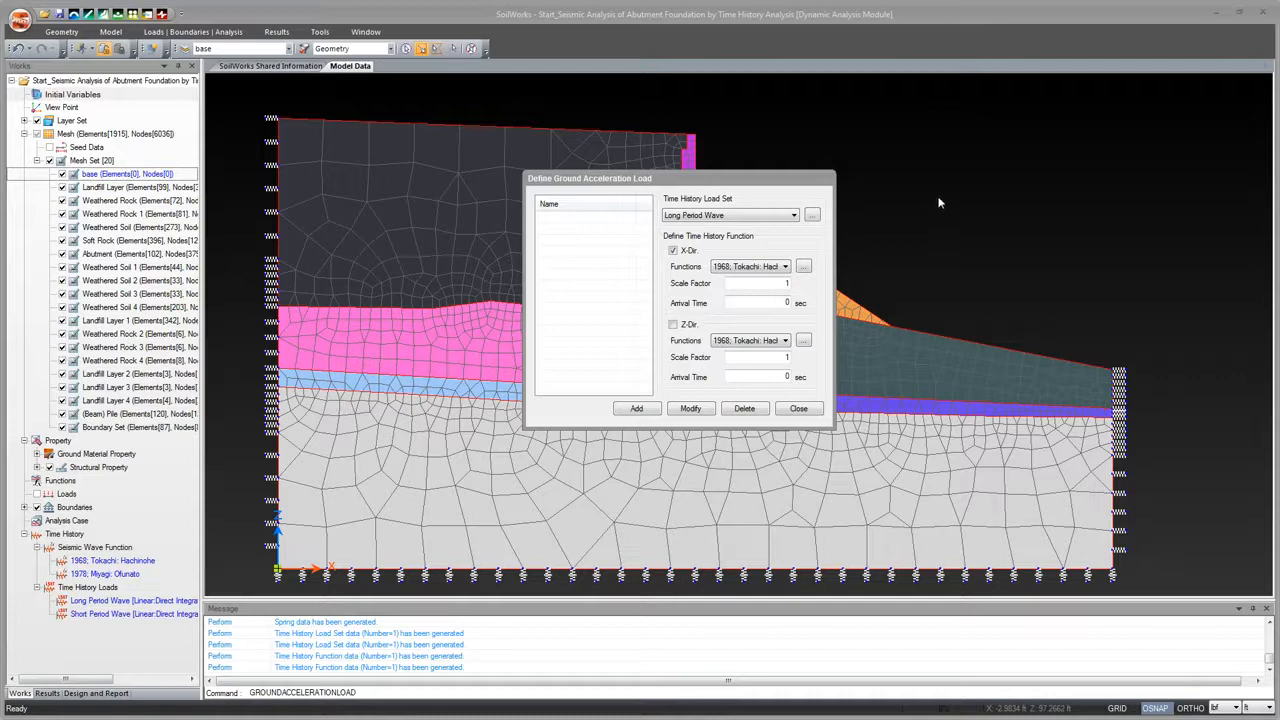
pyautogui.moveTo(757, 189); pyautogui.dragTo(735, 189)
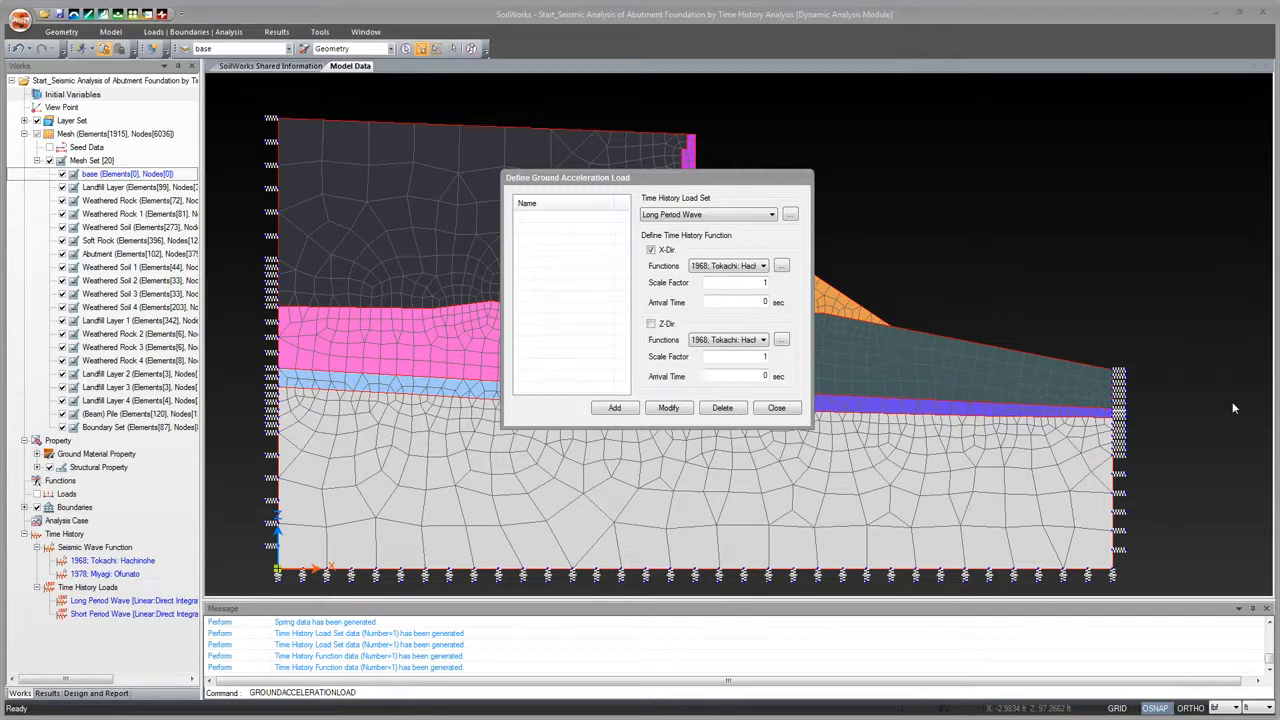
pyautogui.click(755, 267)
pyautogui.click(757, 274)
pyautogui.click(618, 408)
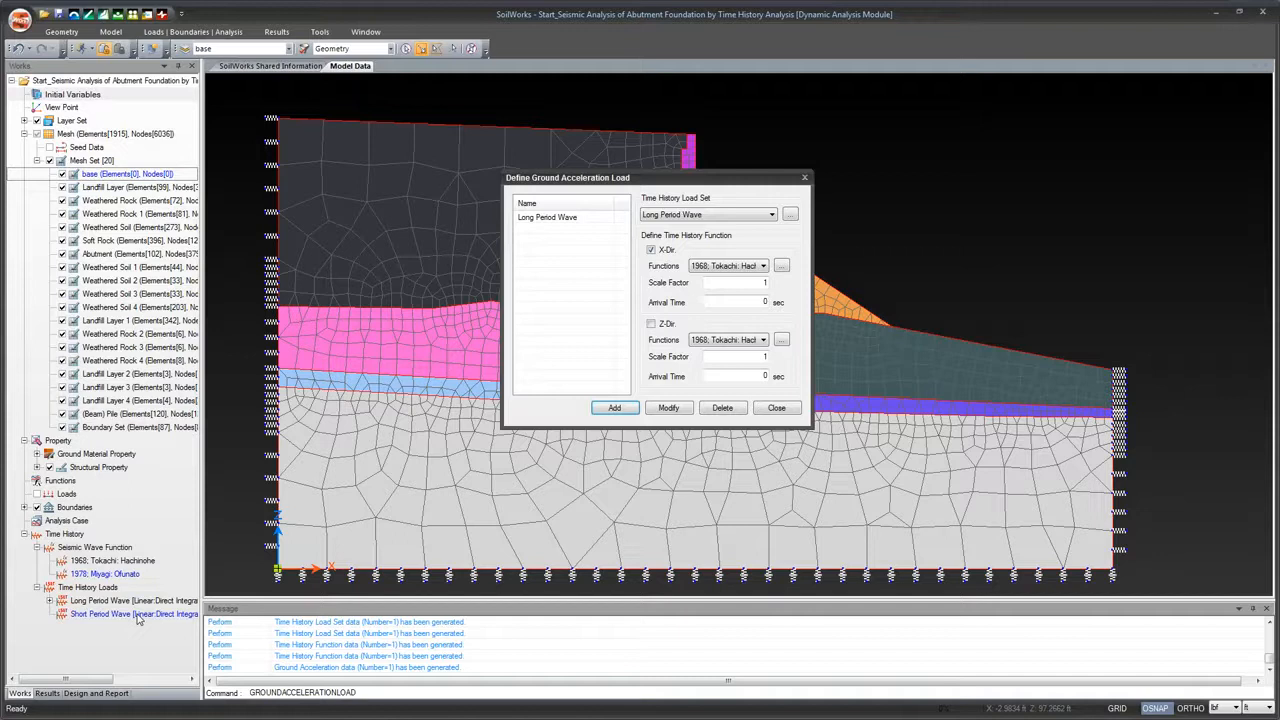
# Add the Short Period Wave ground acceleration load with the 1978 Miyagi Ofunato function in X and finish the load definition
pyautogui.click(768, 217)
pyautogui.click(755, 235)
pyautogui.click(760, 267)
pyautogui.click(753, 286)
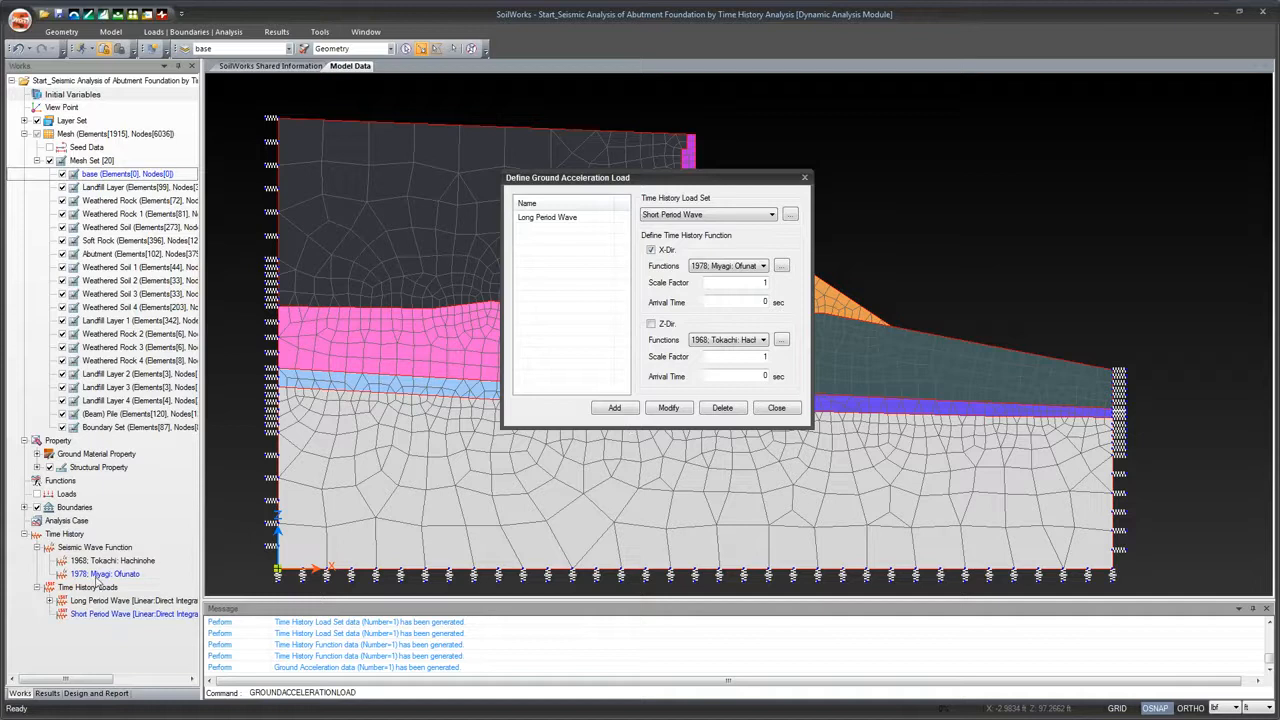
pyautogui.click(615, 409)
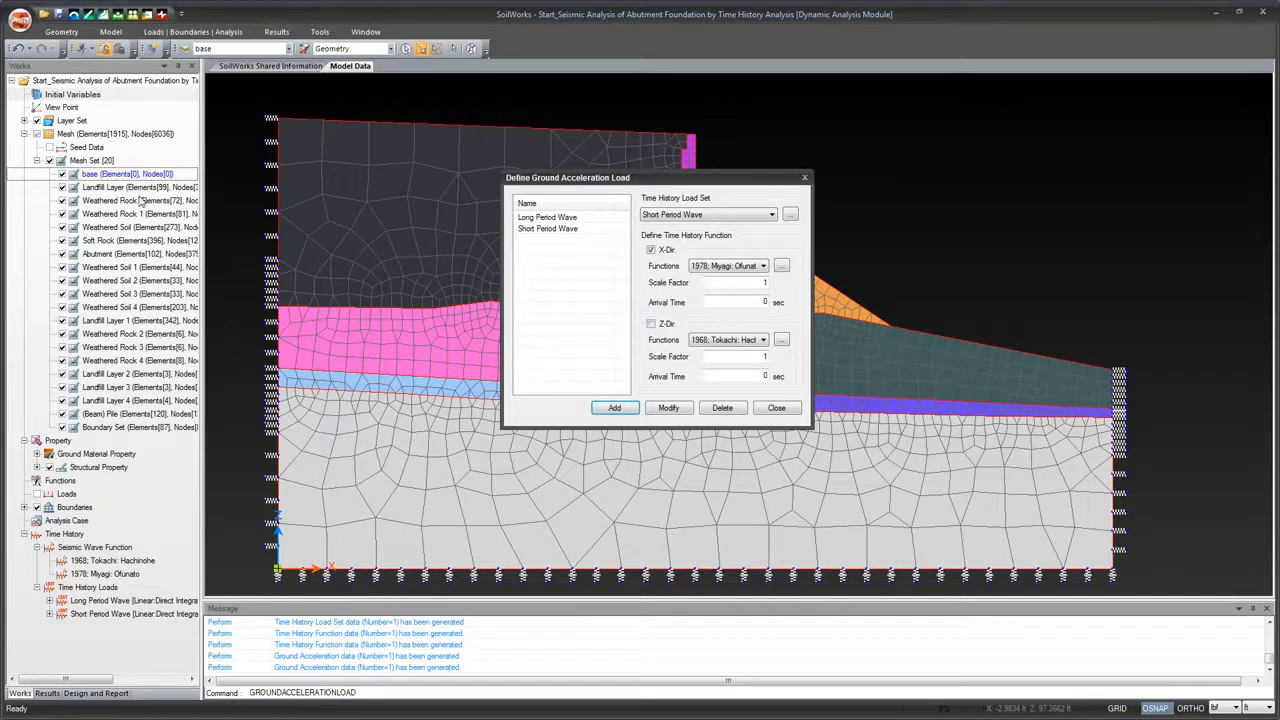
pyautogui.click(773, 409)
pyautogui.click(136, 254)
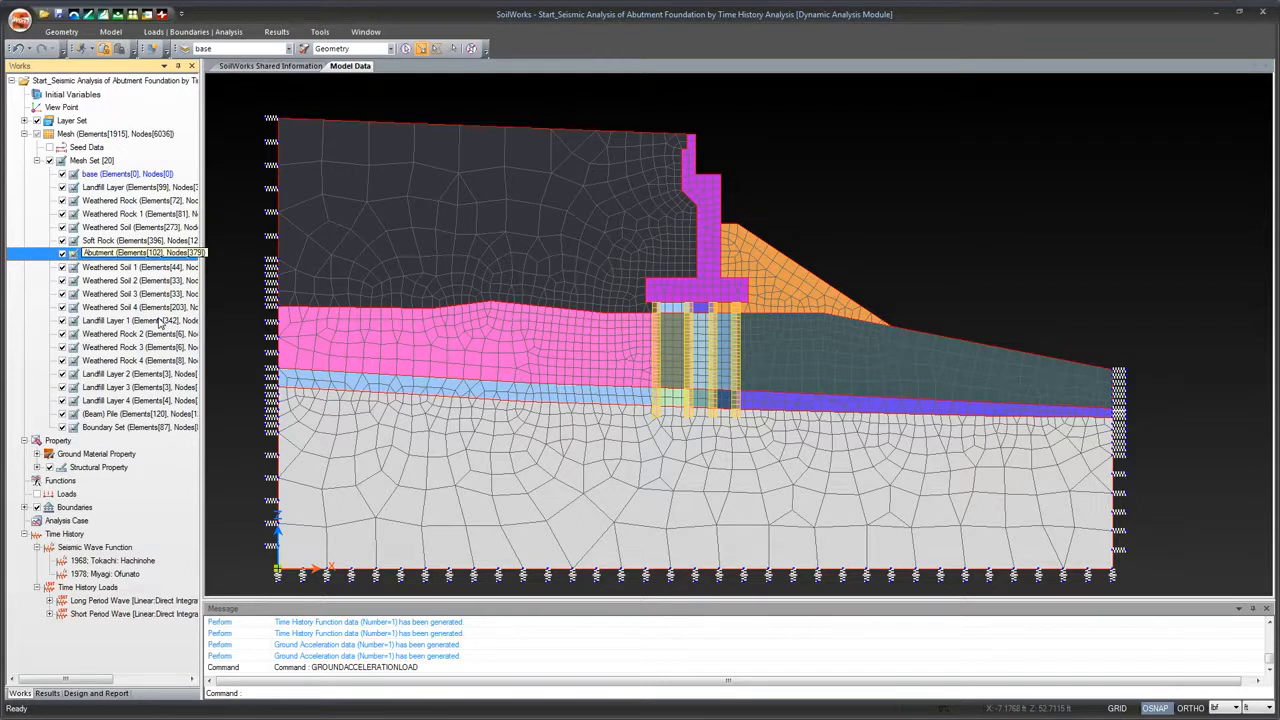
pyautogui.click(155, 201)
pyautogui.click(145, 176)
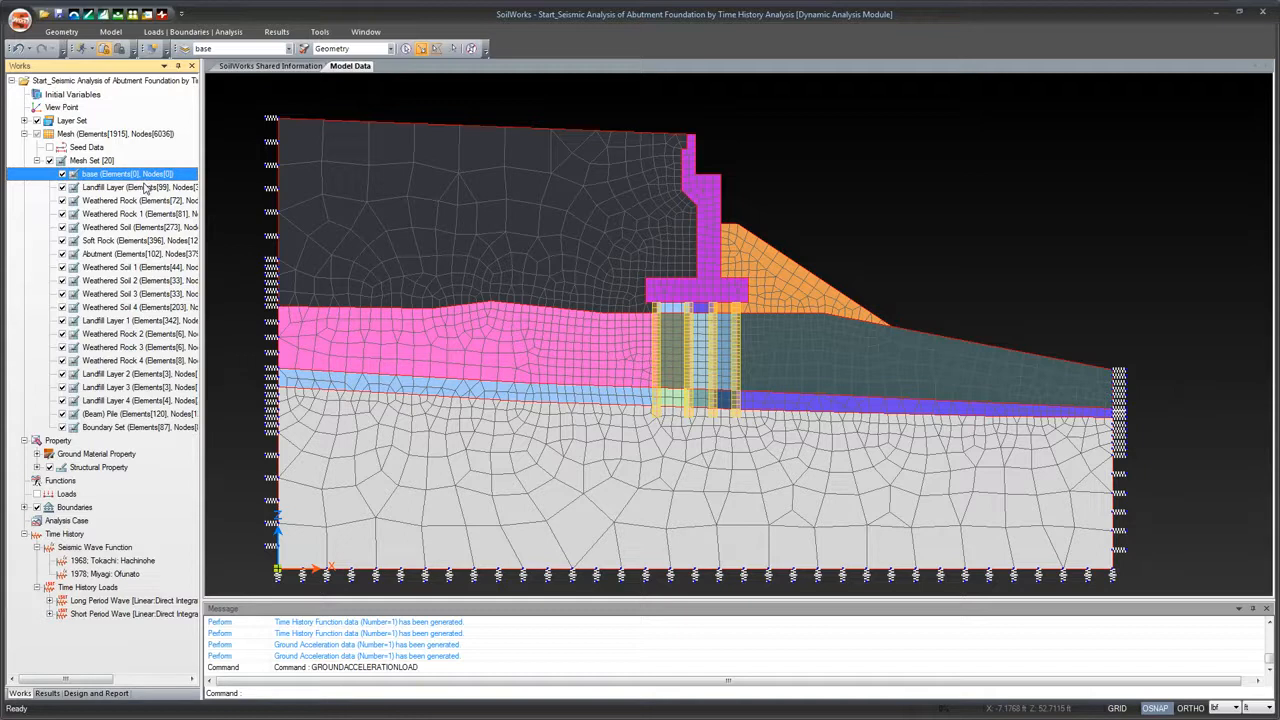
pyautogui.click(143, 190)
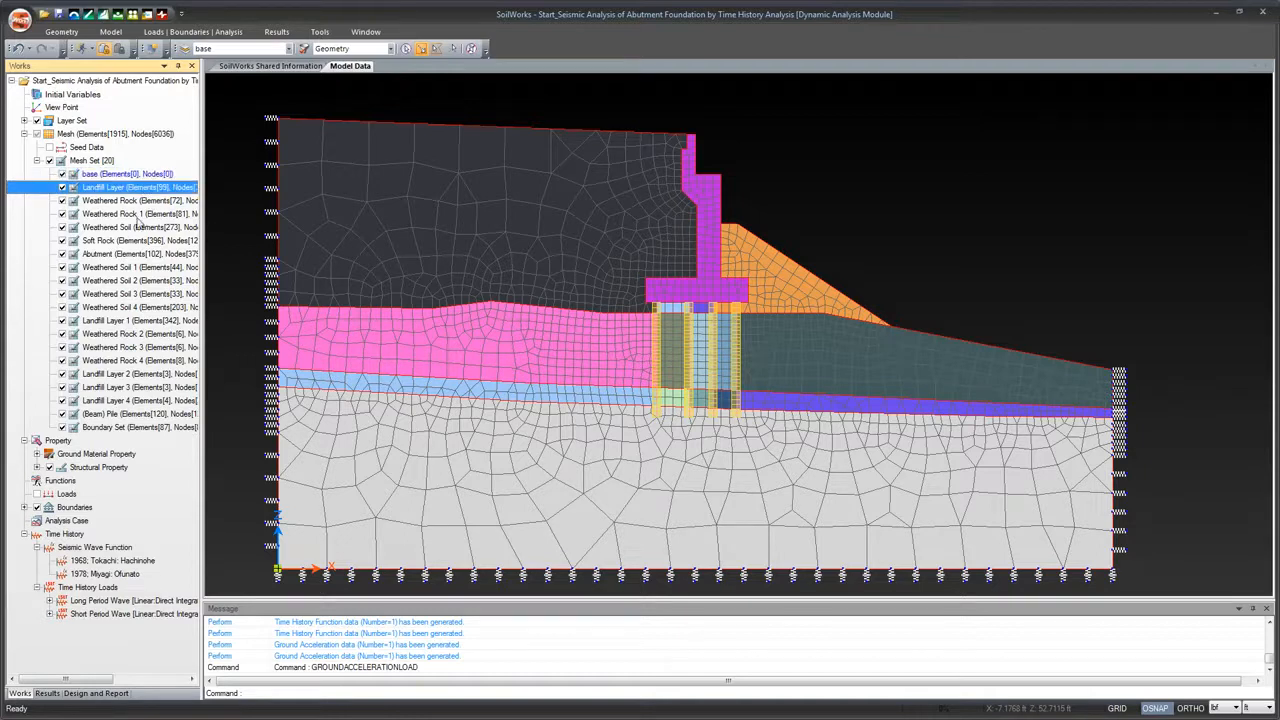
pyautogui.click(148, 281)
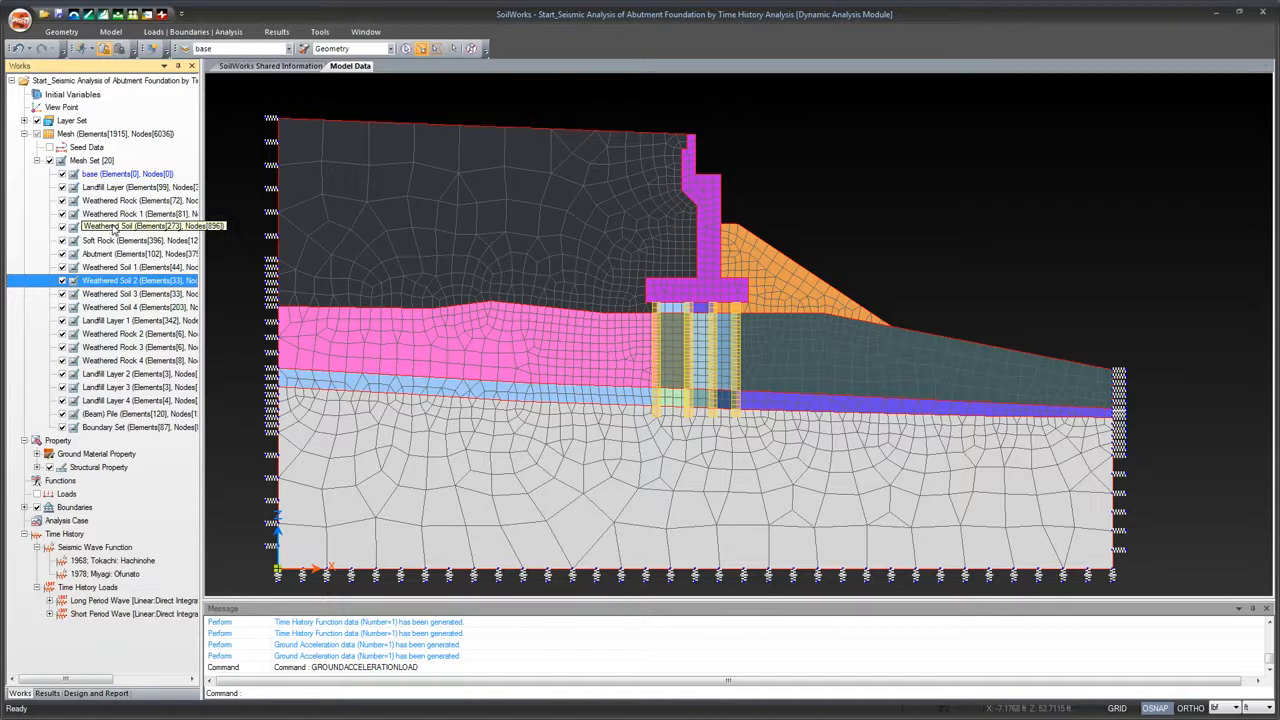
pyautogui.click(348, 236)
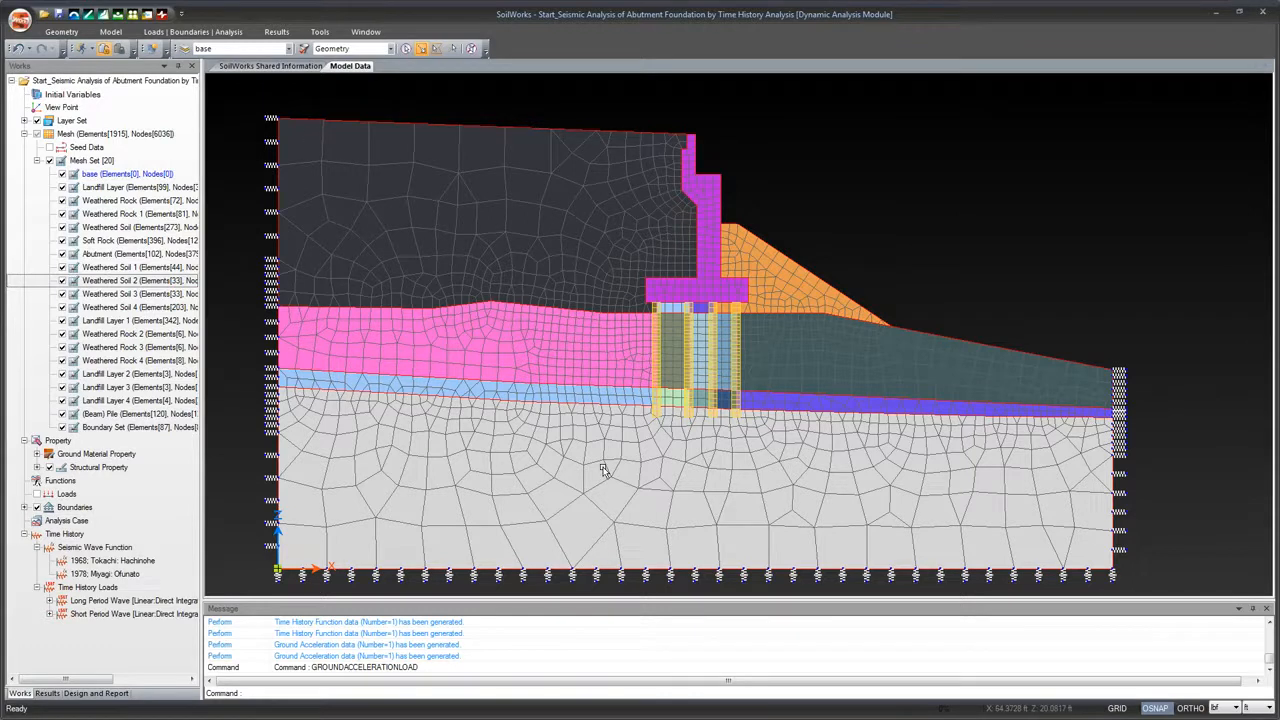
# Check the analysis case definition list and close it without adding a case
pyautogui.click(215, 32)
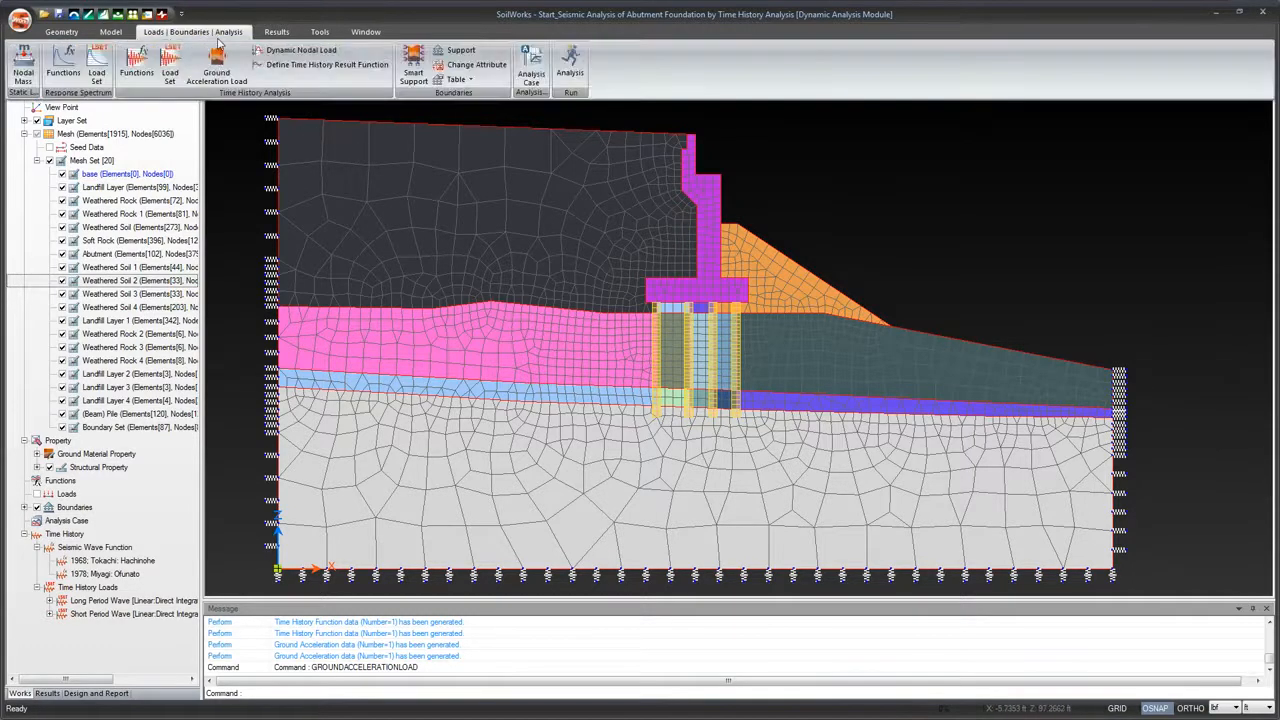
pyautogui.click(526, 74)
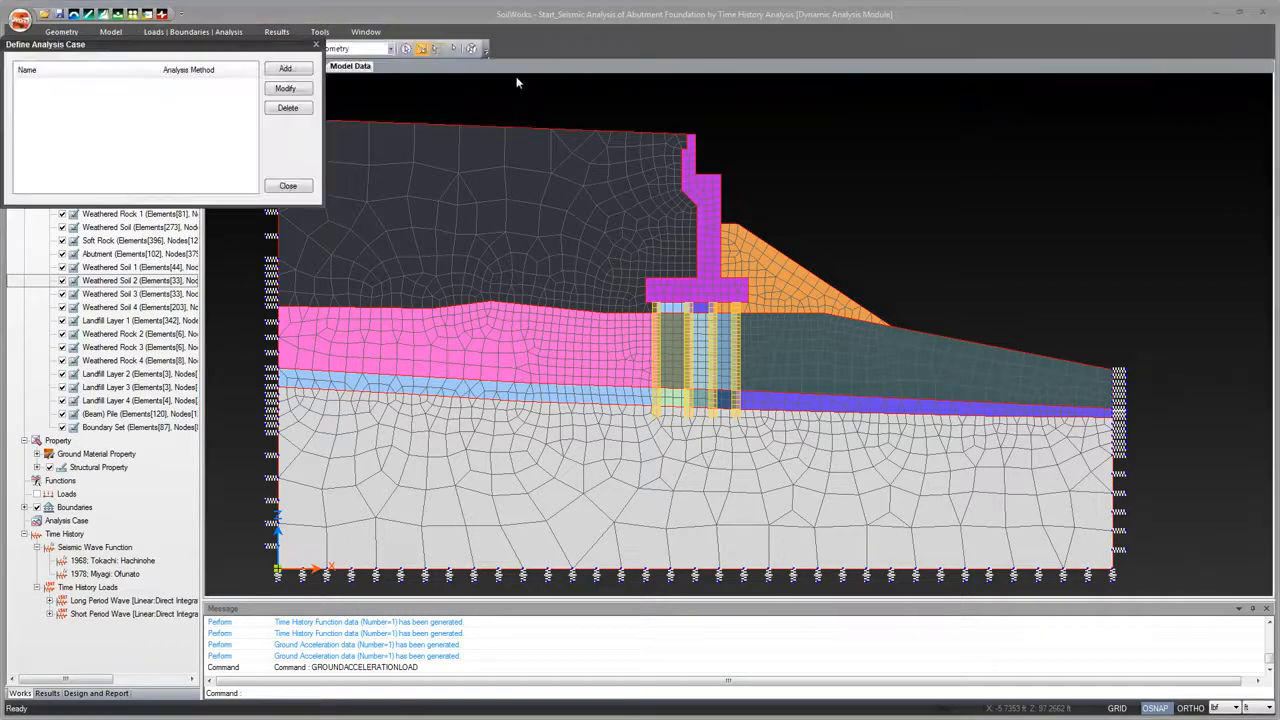
pyautogui.moveTo(203, 50); pyautogui.dragTo(620, 230)
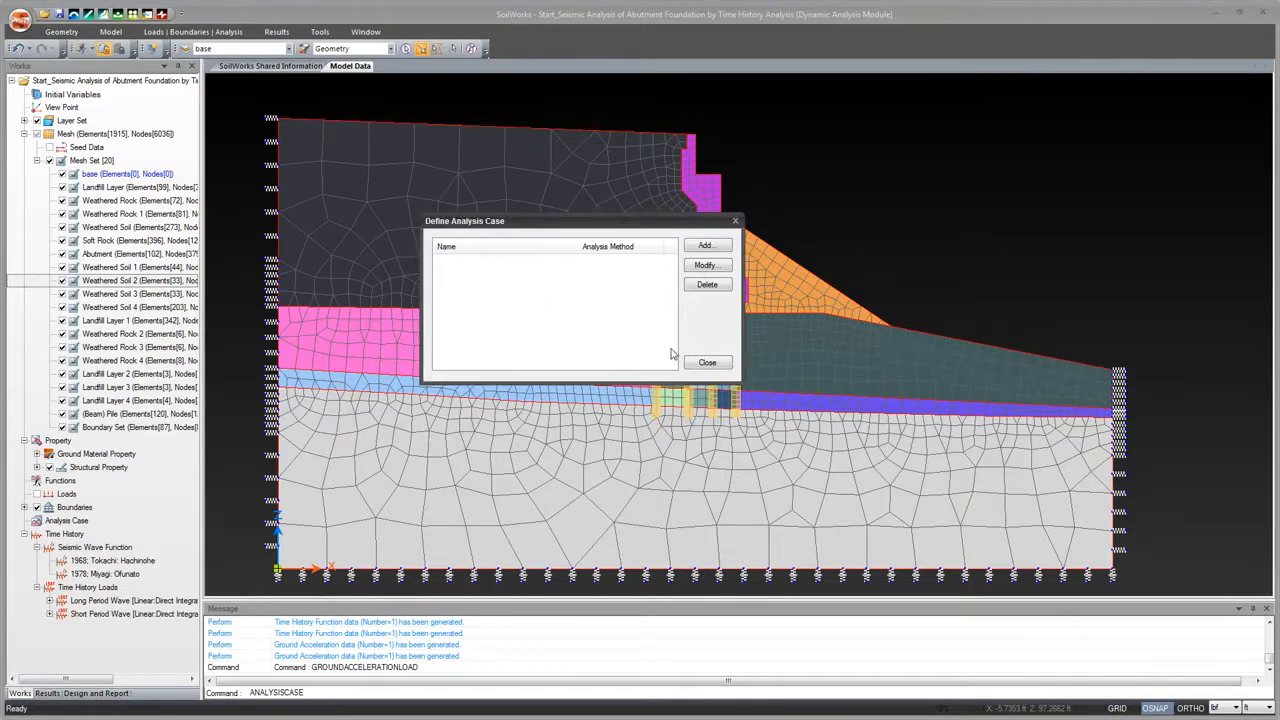
pyautogui.click(706, 362)
pyautogui.click(61, 32)
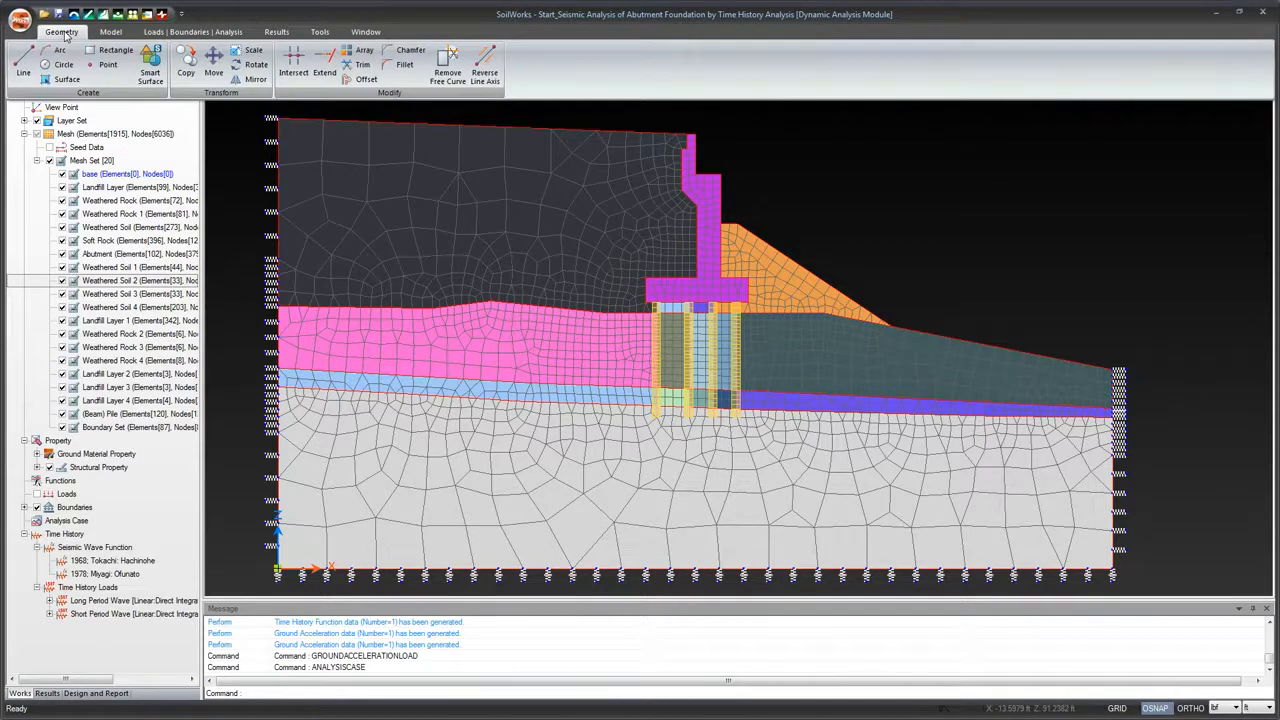
pyautogui.click(107, 32)
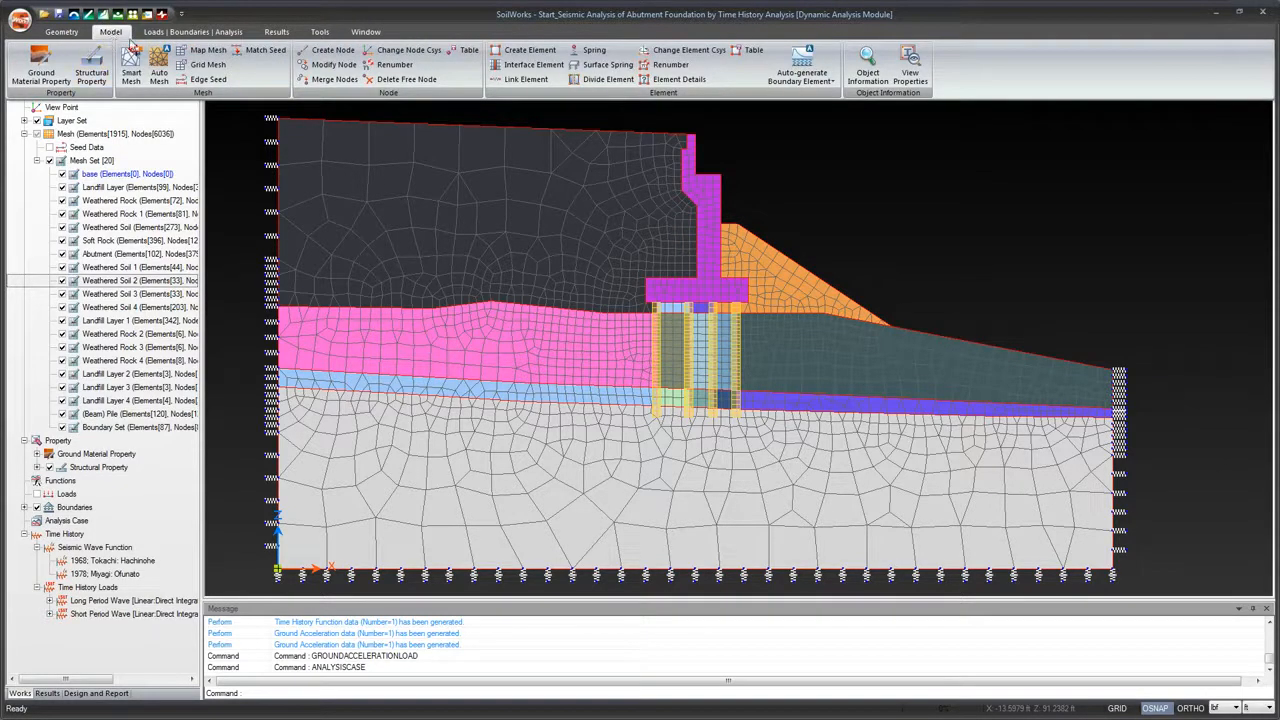
pyautogui.click(155, 32)
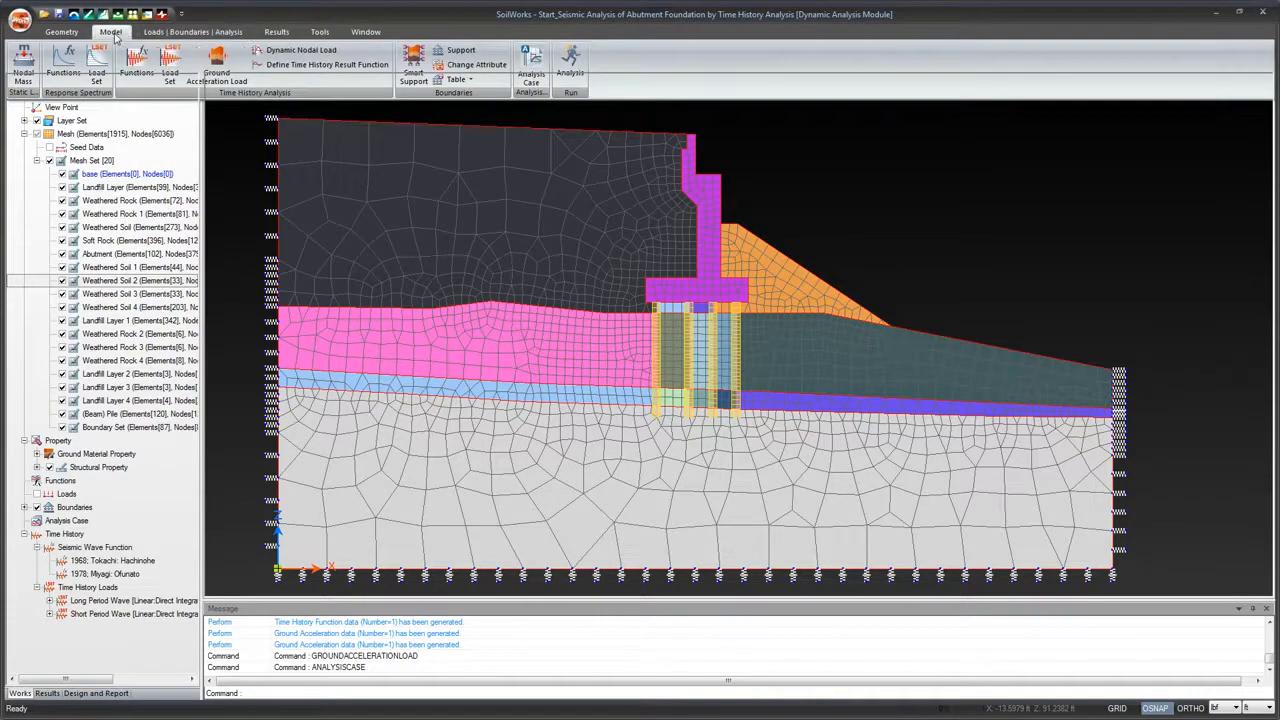
pyautogui.click(110, 32)
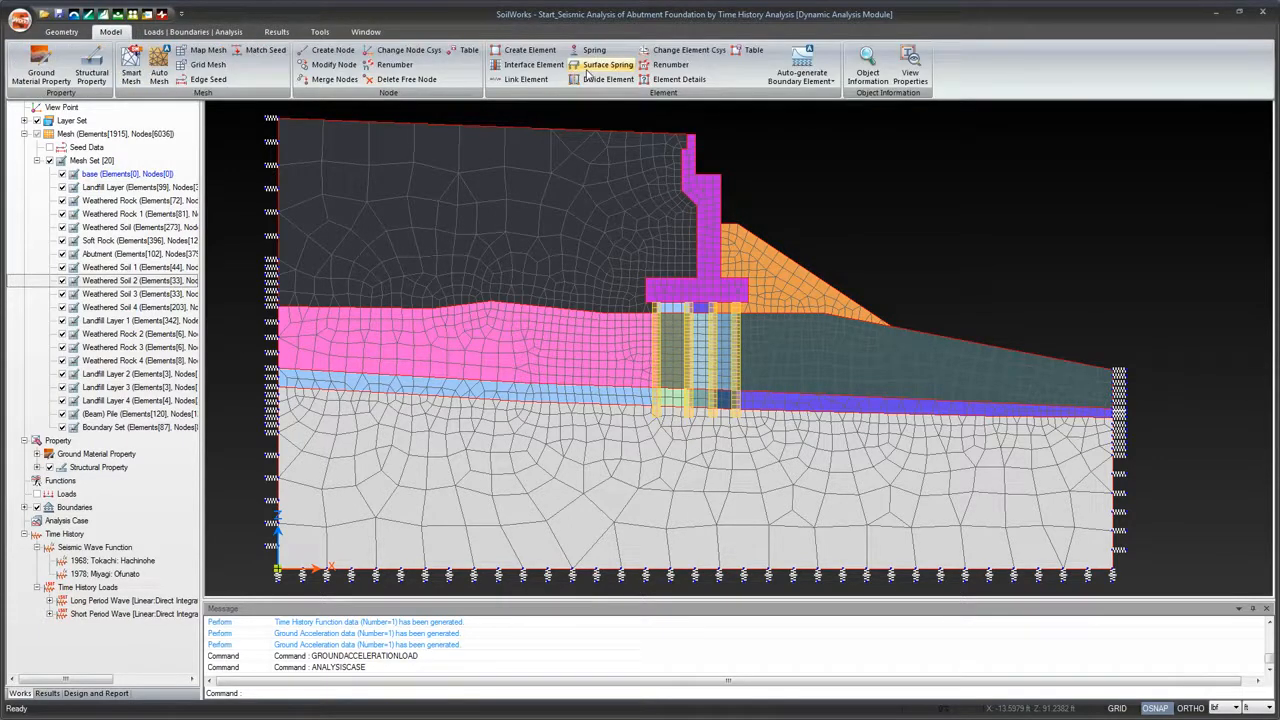
pyautogui.click(222, 33)
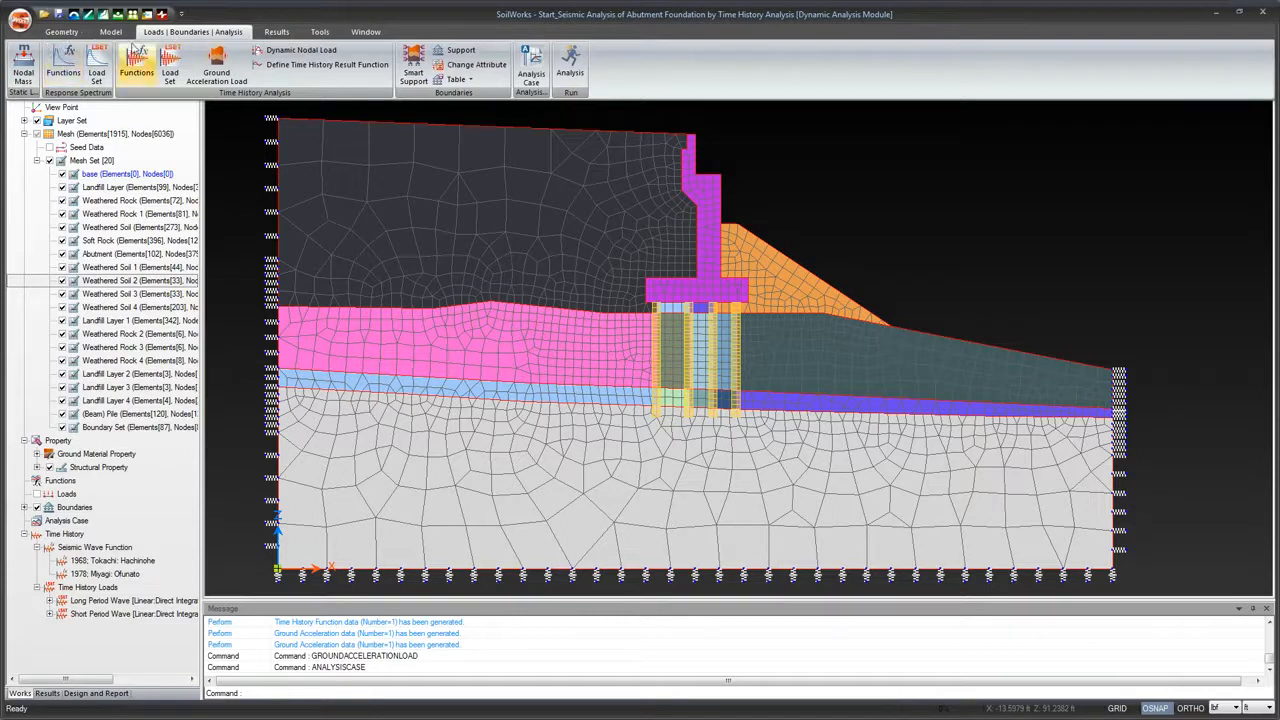
pyautogui.click(61, 32)
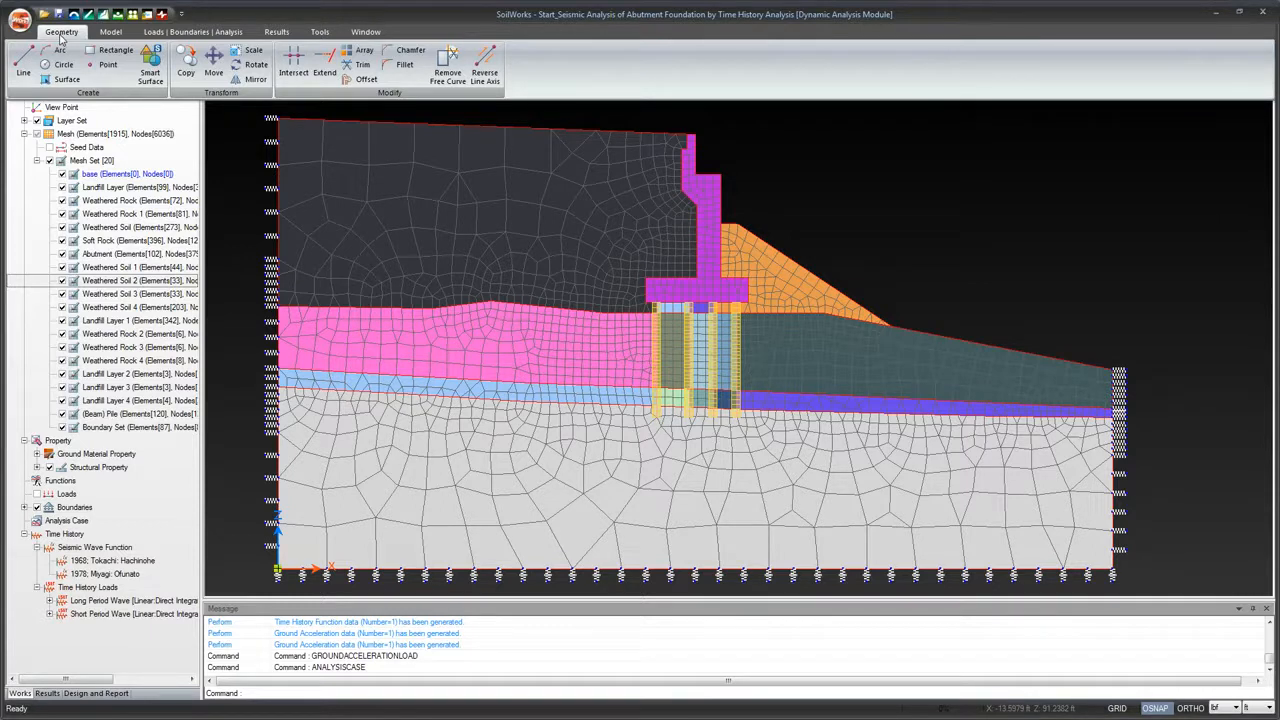
pyautogui.click(196, 39)
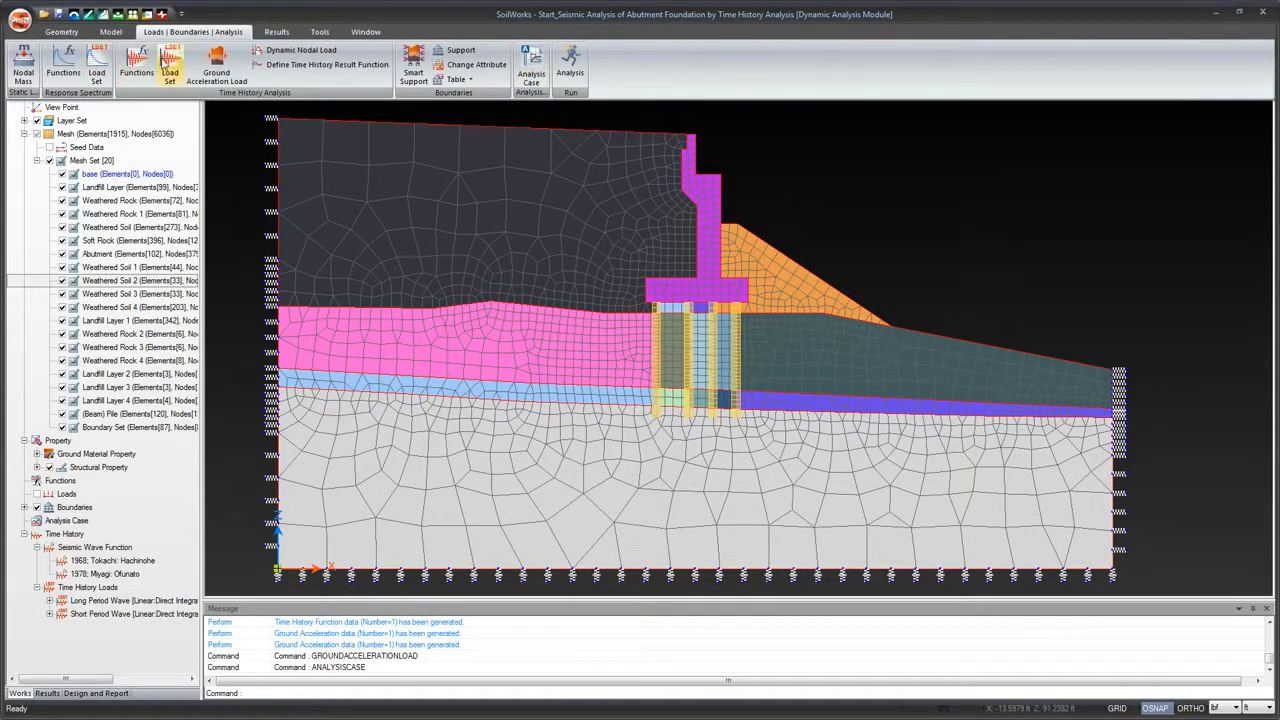
# Add an analysis case using the Time History Analysis method and name it "Time History Analysis (Longwave)"
pyautogui.click(524, 72)
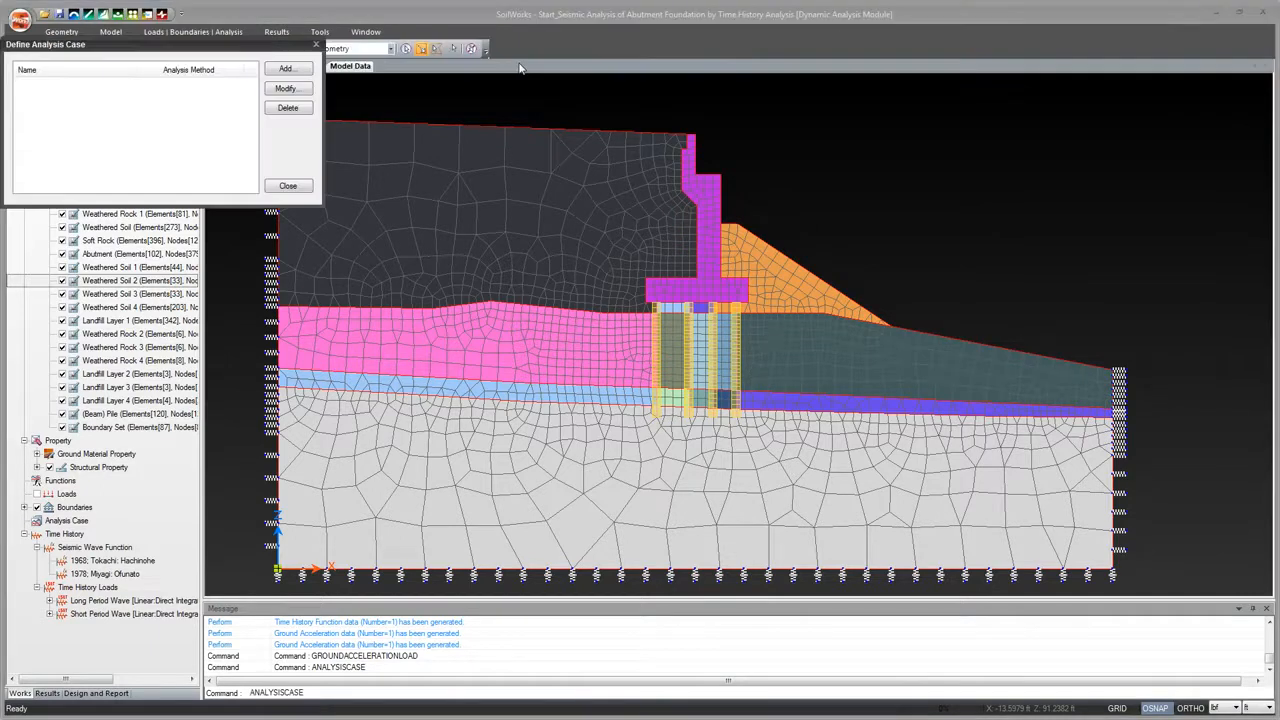
pyautogui.moveTo(190, 48); pyautogui.dragTo(576, 141)
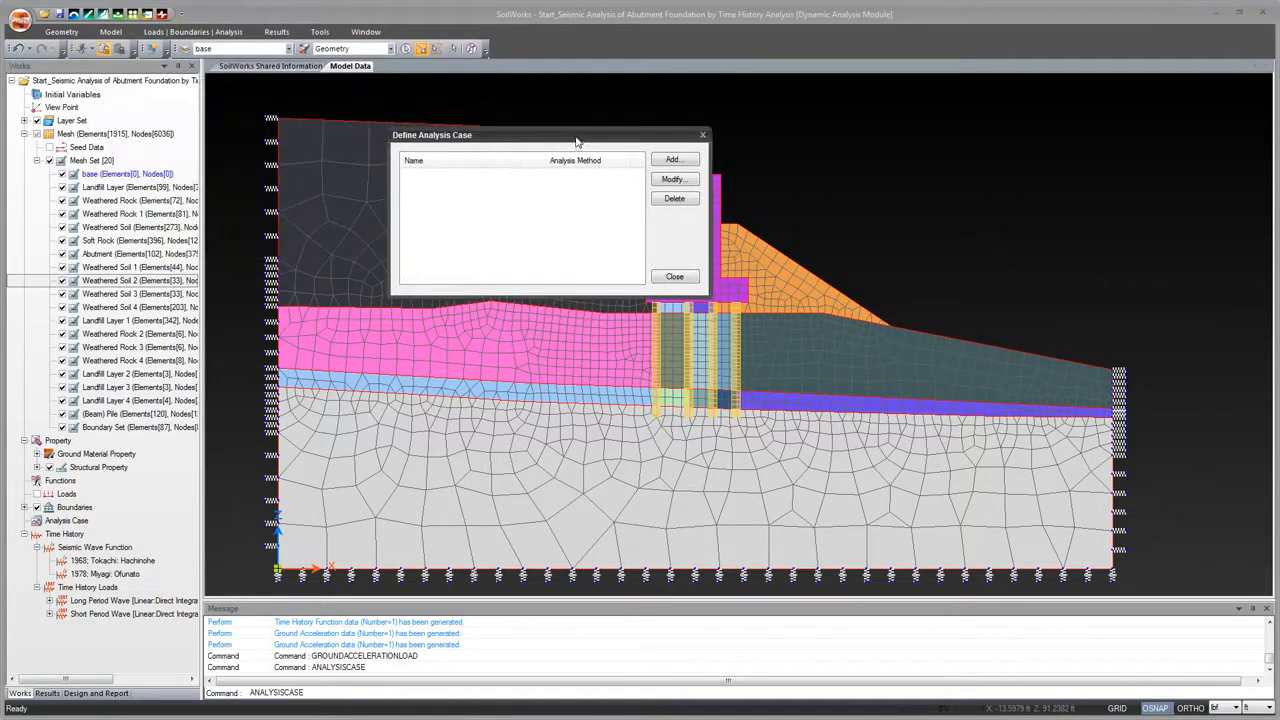
pyautogui.click(672, 161)
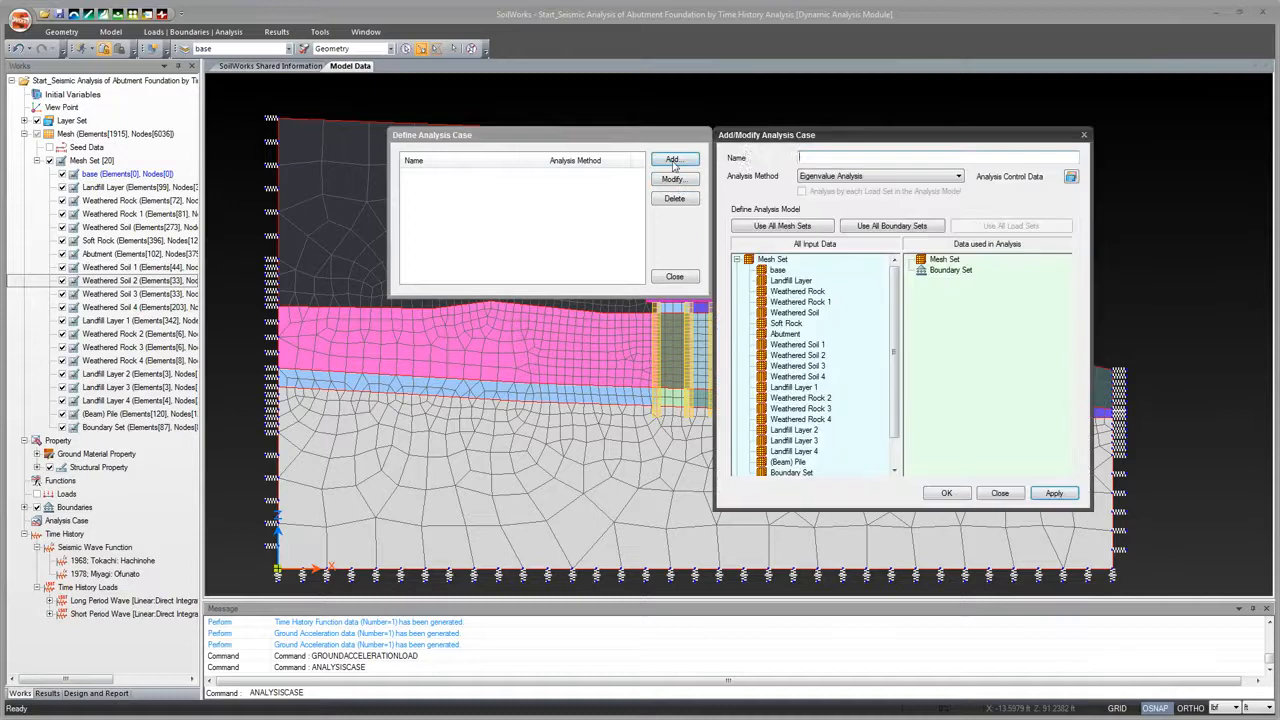
pyautogui.moveTo(765, 140); pyautogui.dragTo(477, 155)
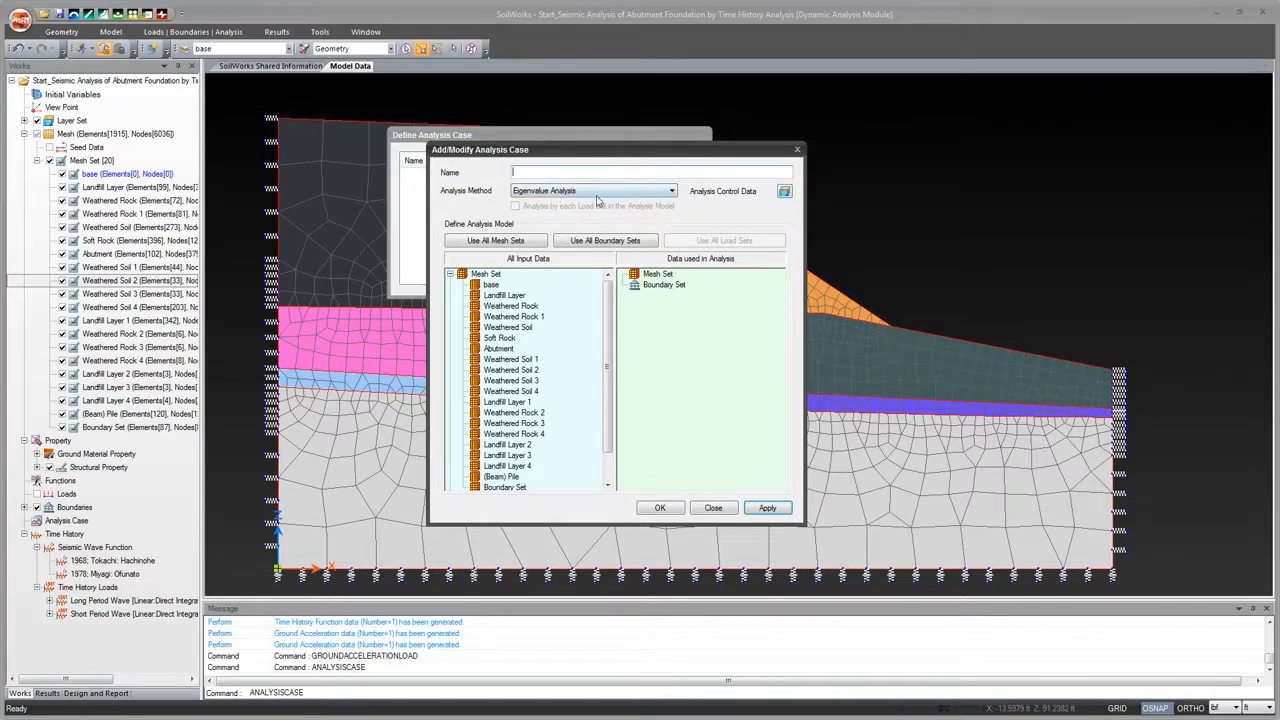
pyautogui.click(666, 196)
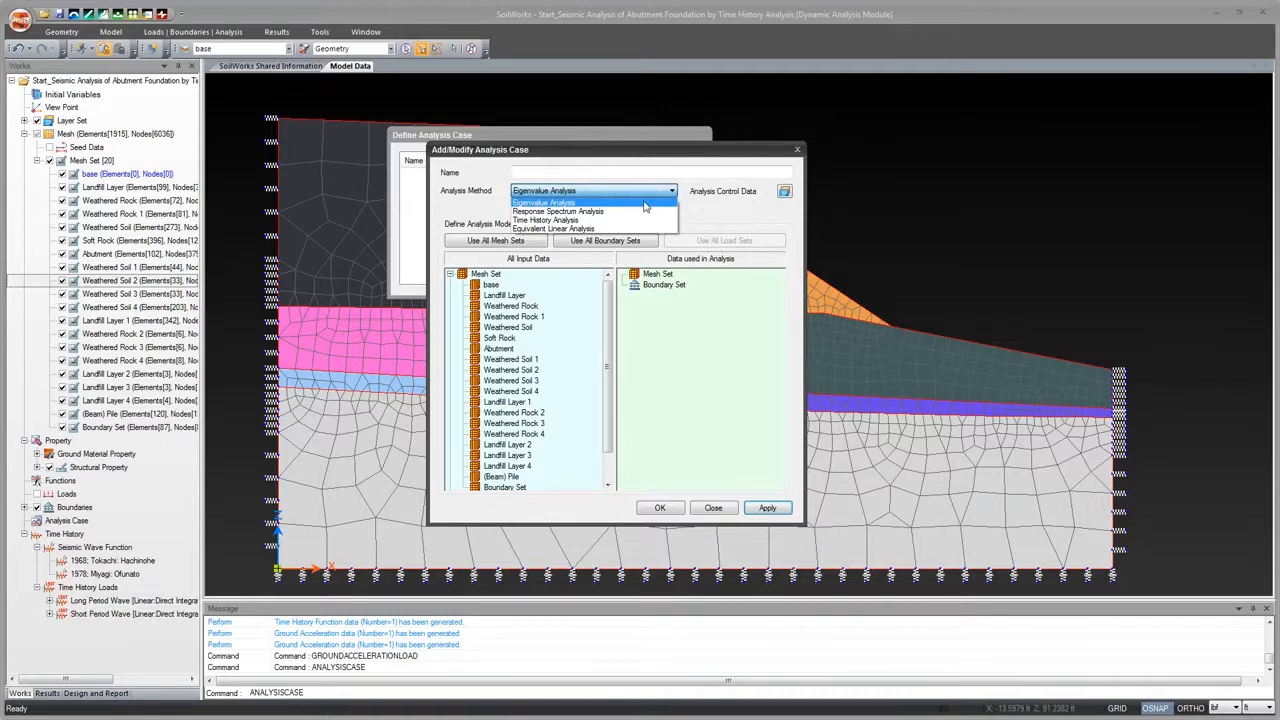
pyautogui.click(593, 219)
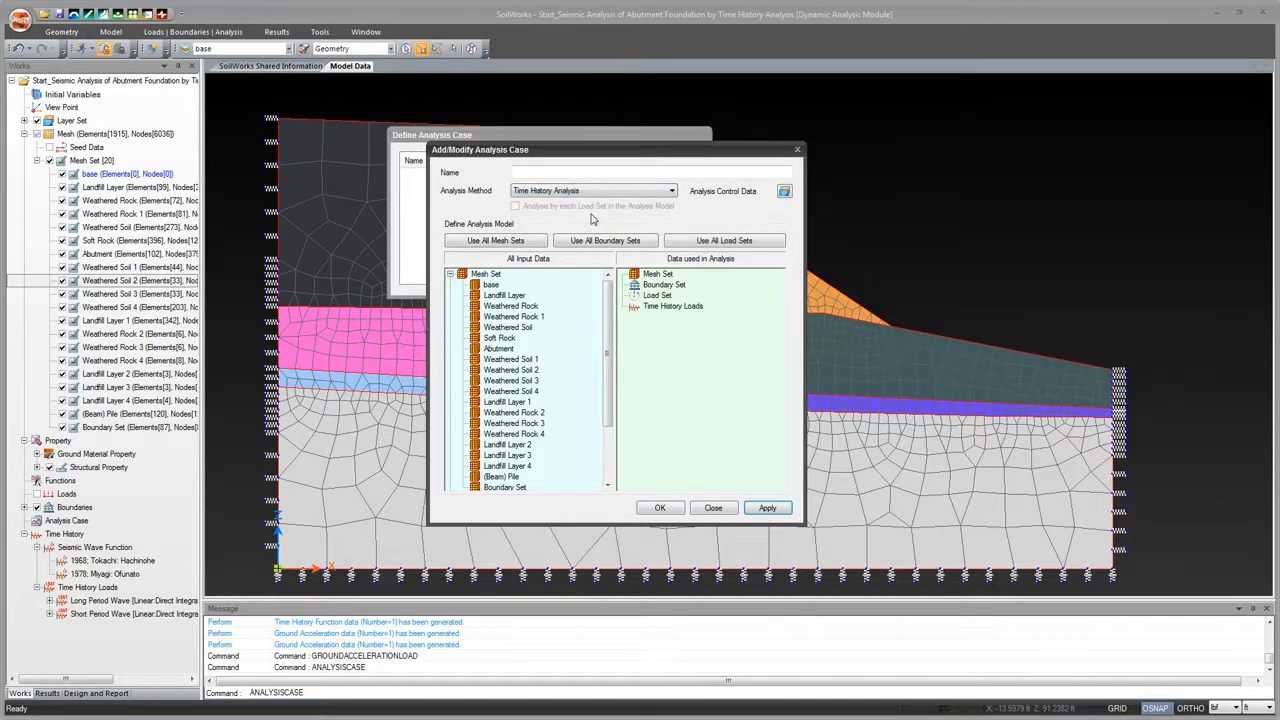
pyautogui.click(574, 171)
pyautogui.write('Time History Analysis')
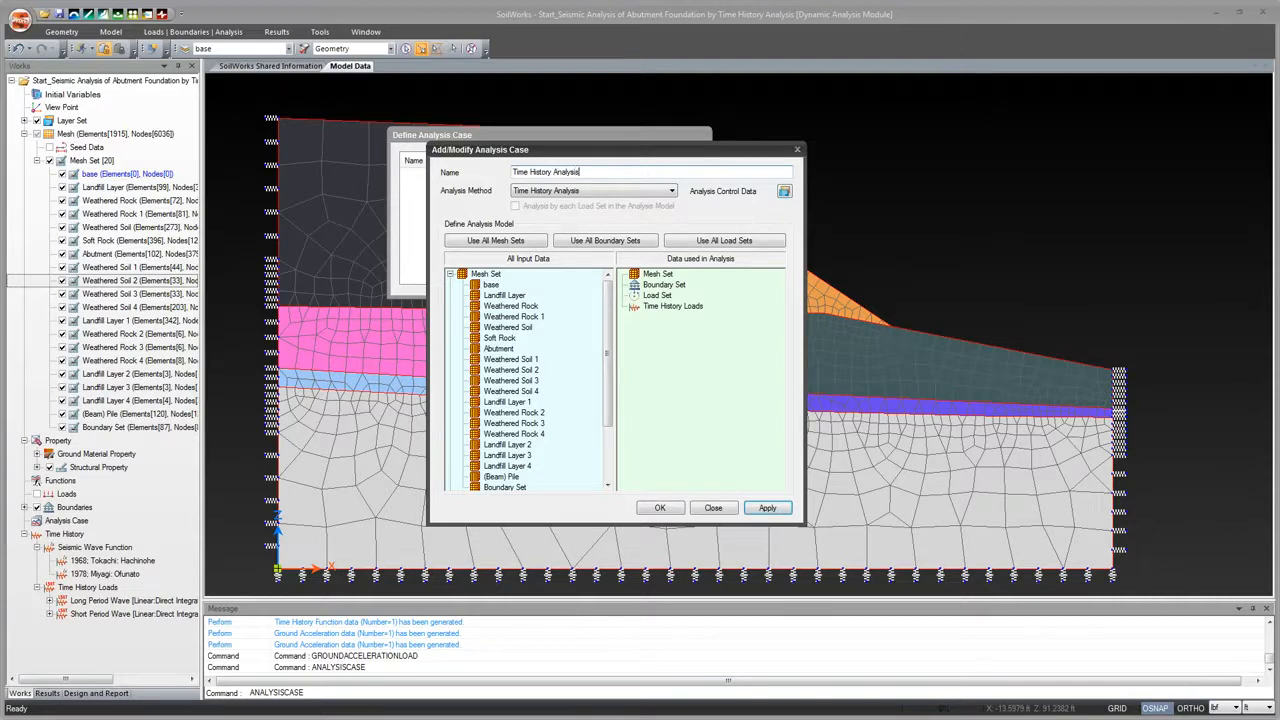
pyautogui.write(' (Longwave)')
# Include all mesh sets and all boundary sets in the data used by the longwave analysis case
pyautogui.moveTo(612, 301); pyautogui.dragTo(609, 309)
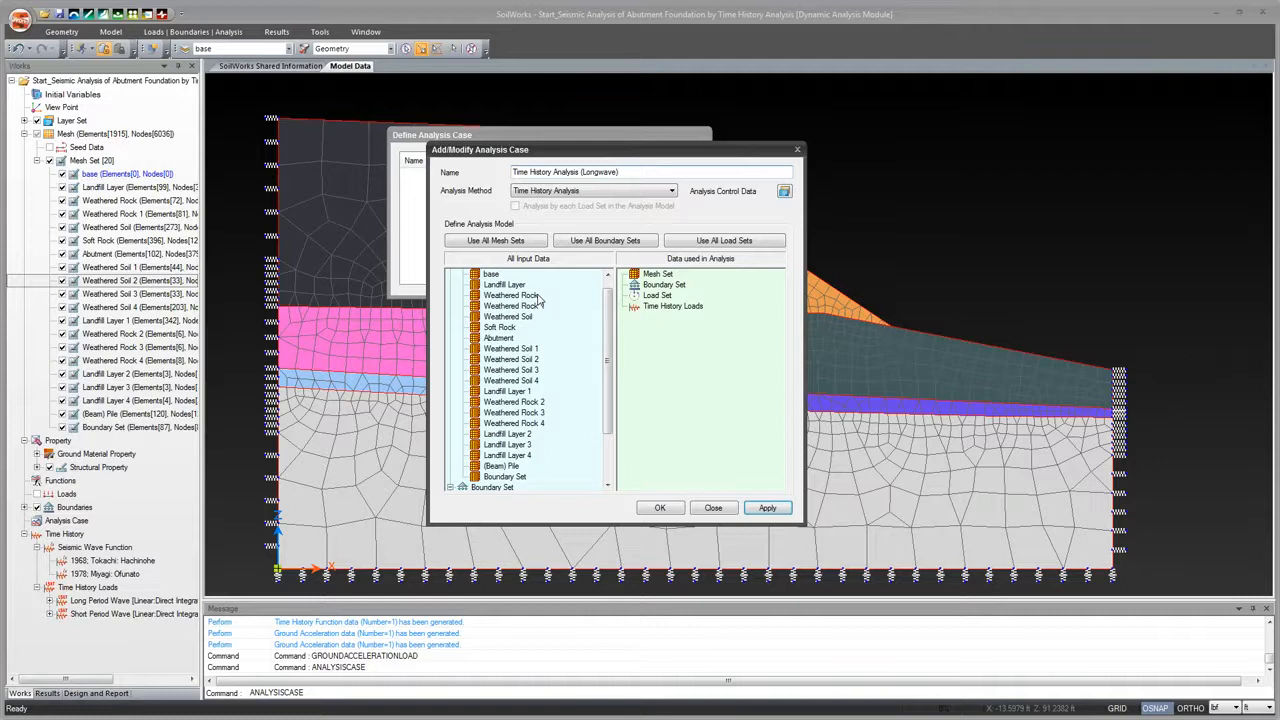
pyautogui.moveTo(612, 320); pyautogui.dragTo(606, 314)
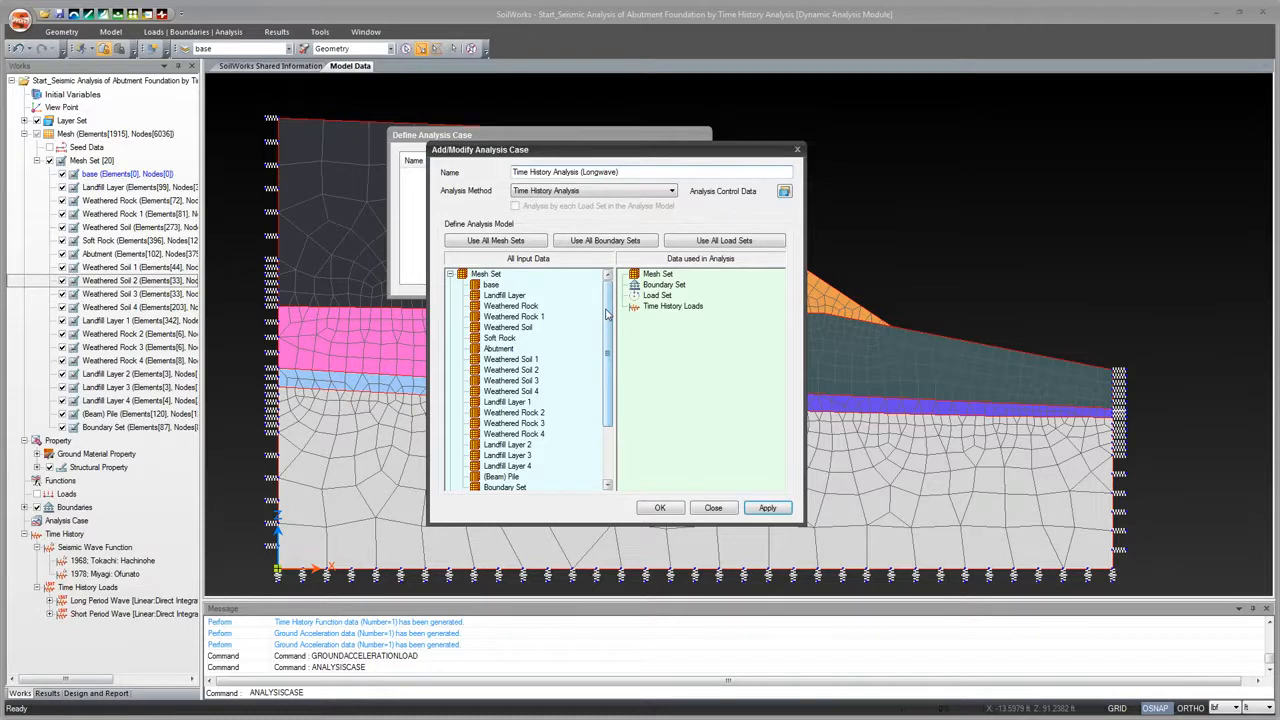
pyautogui.moveTo(606, 314); pyautogui.dragTo(610, 323)
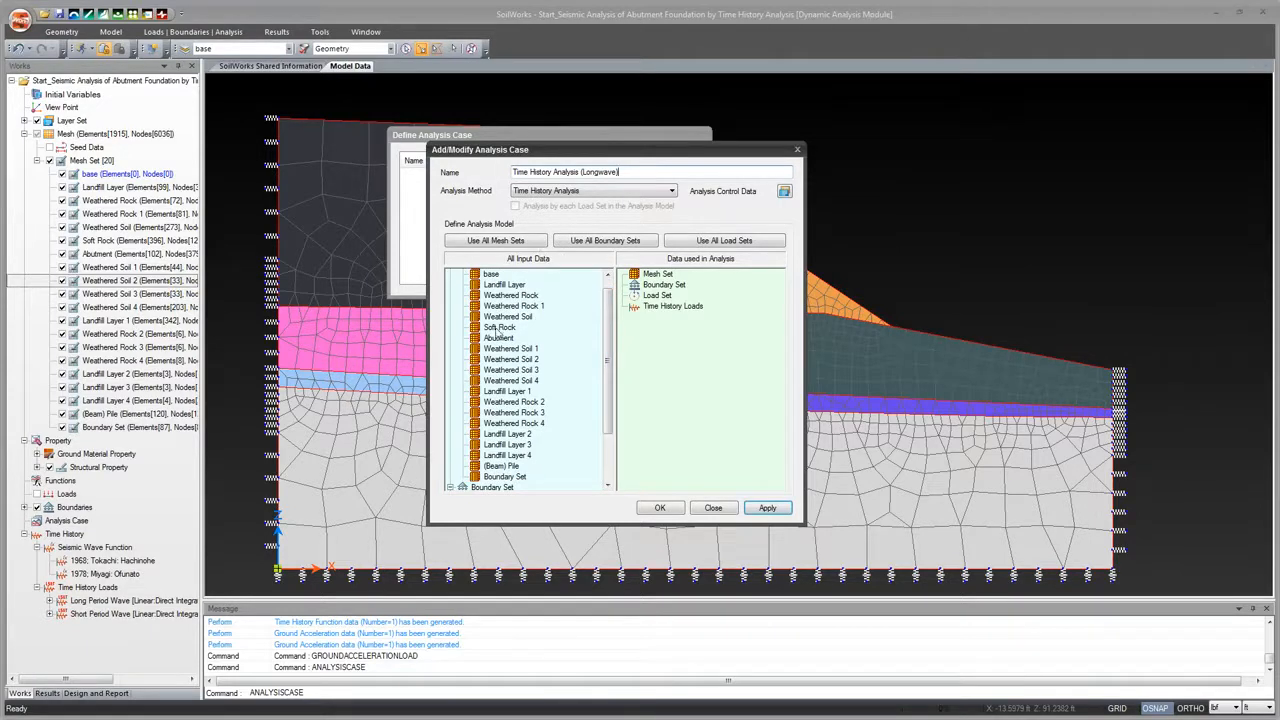
pyautogui.moveTo(515, 308); pyautogui.dragTo(676, 342)
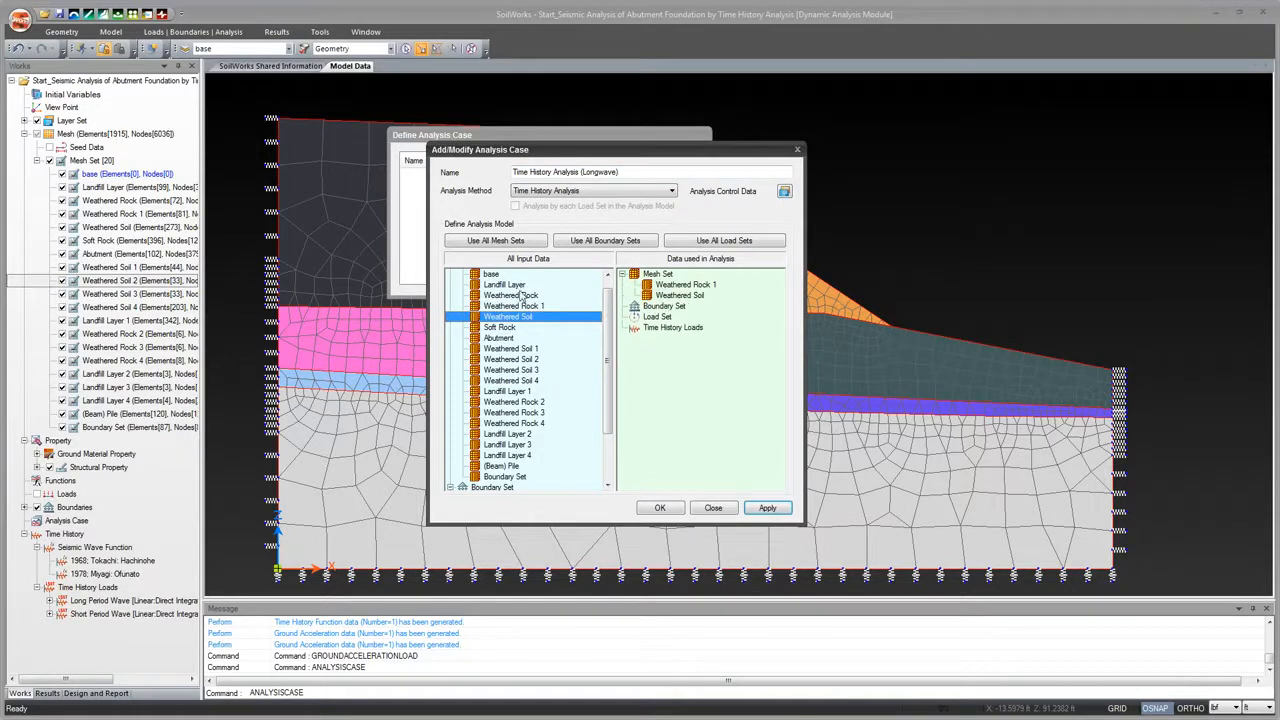
pyautogui.click(500, 241)
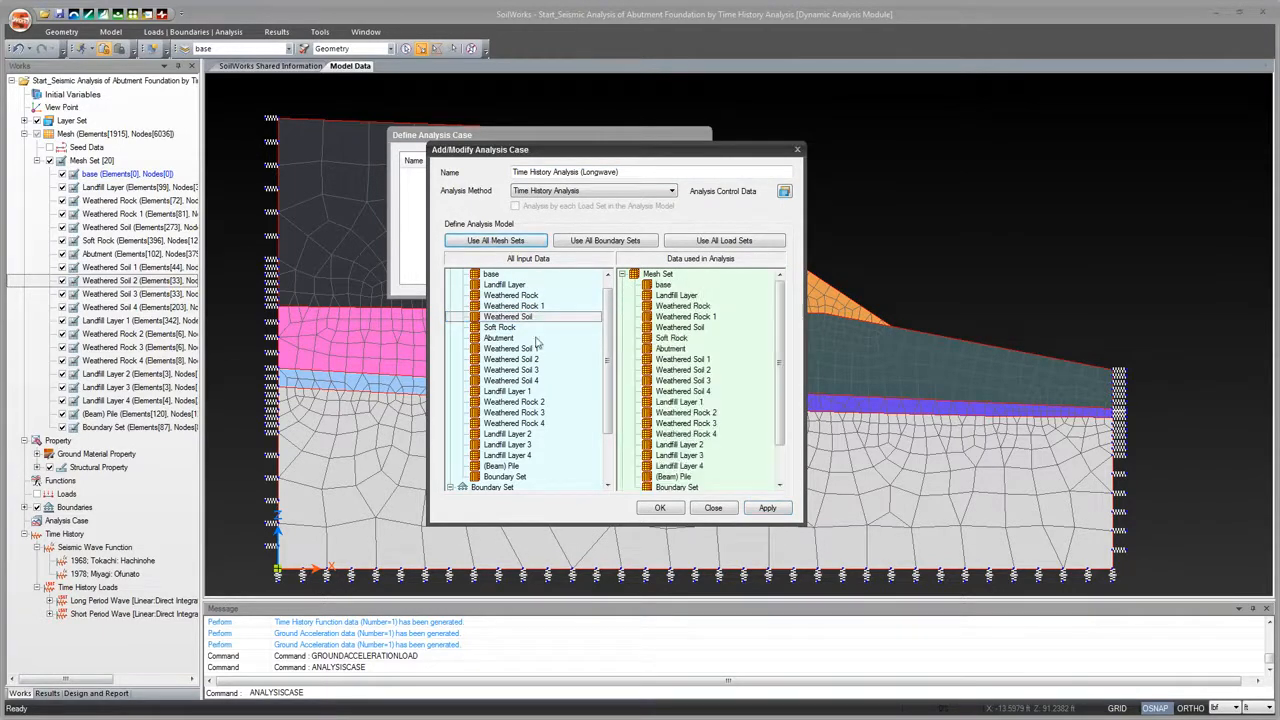
pyautogui.moveTo(609, 299); pyautogui.dragTo(621, 391)
pyautogui.click(586, 244)
pyautogui.scroll(-2, 785, 400)
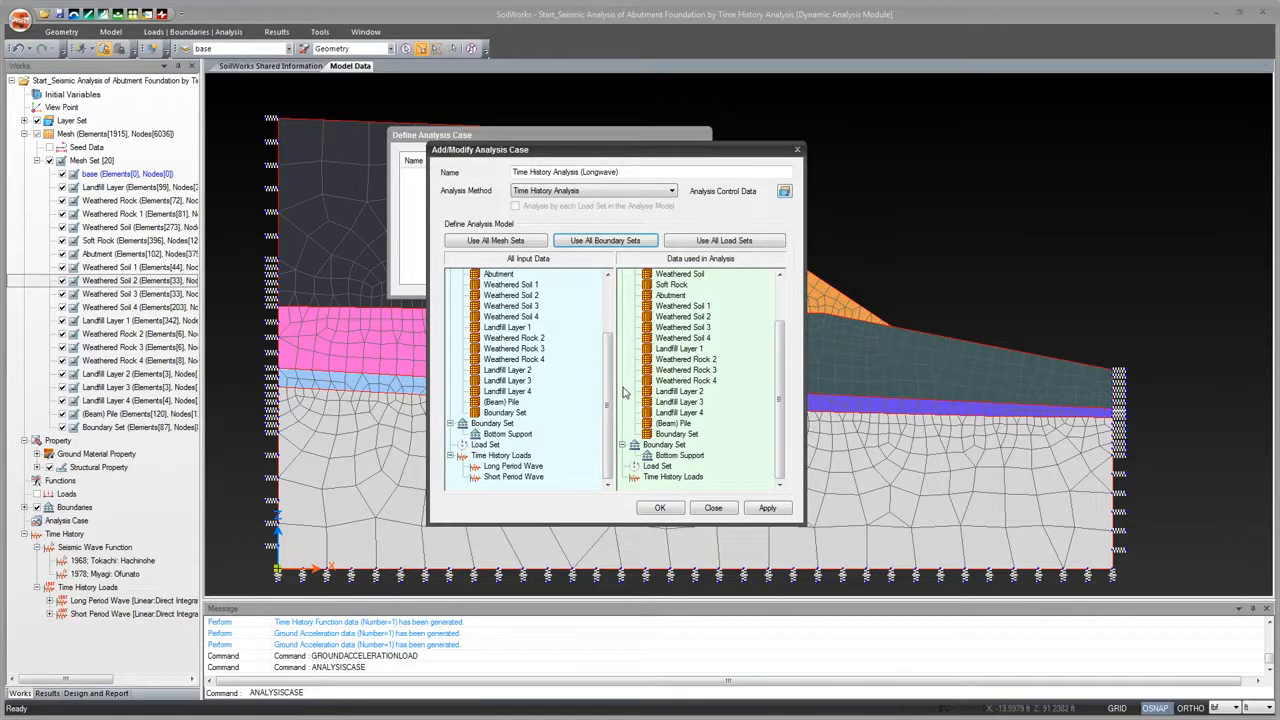
# Add the Long Period Wave time history load to the longwave case and apply the case definition
pyautogui.click(514, 467)
pyautogui.moveTo(520, 470); pyautogui.dragTo(690, 468)
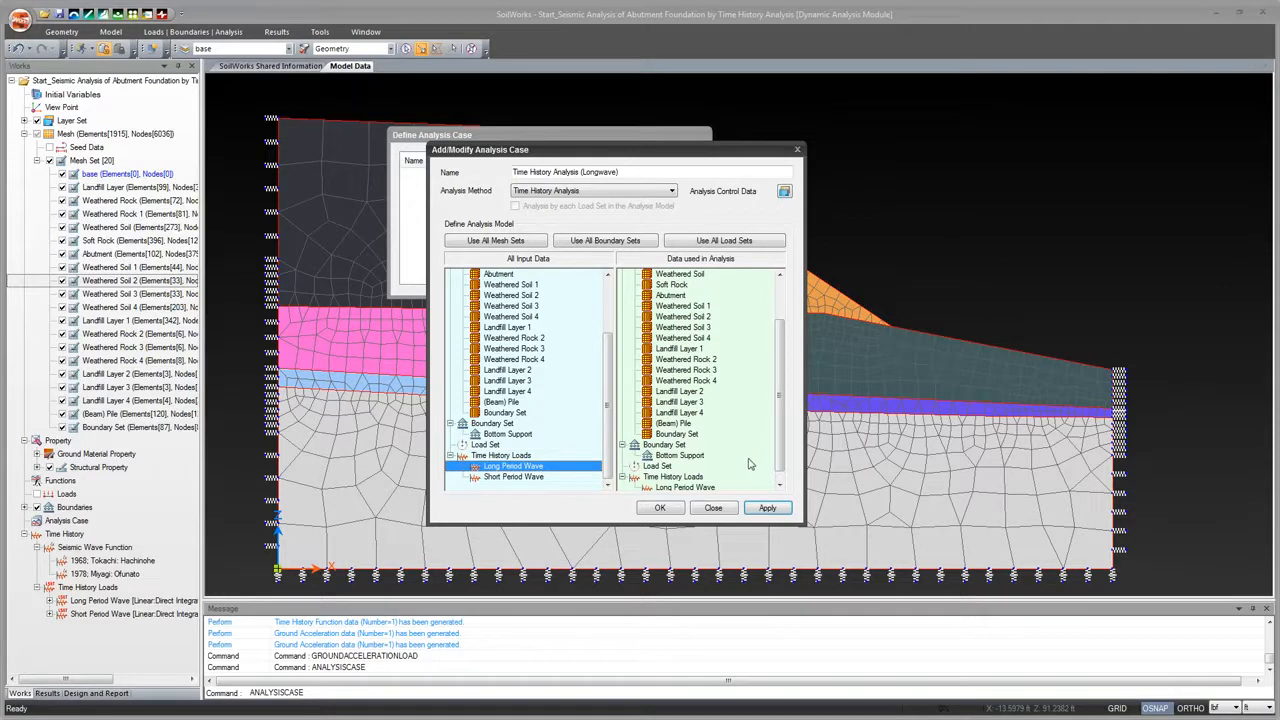
pyautogui.moveTo(778, 451)
pyautogui.mouseDown()
pyautogui.moveTo(778, 414)
pyautogui.moveTo(774, 454)
pyautogui.mouseUp()
pyautogui.click(775, 513)
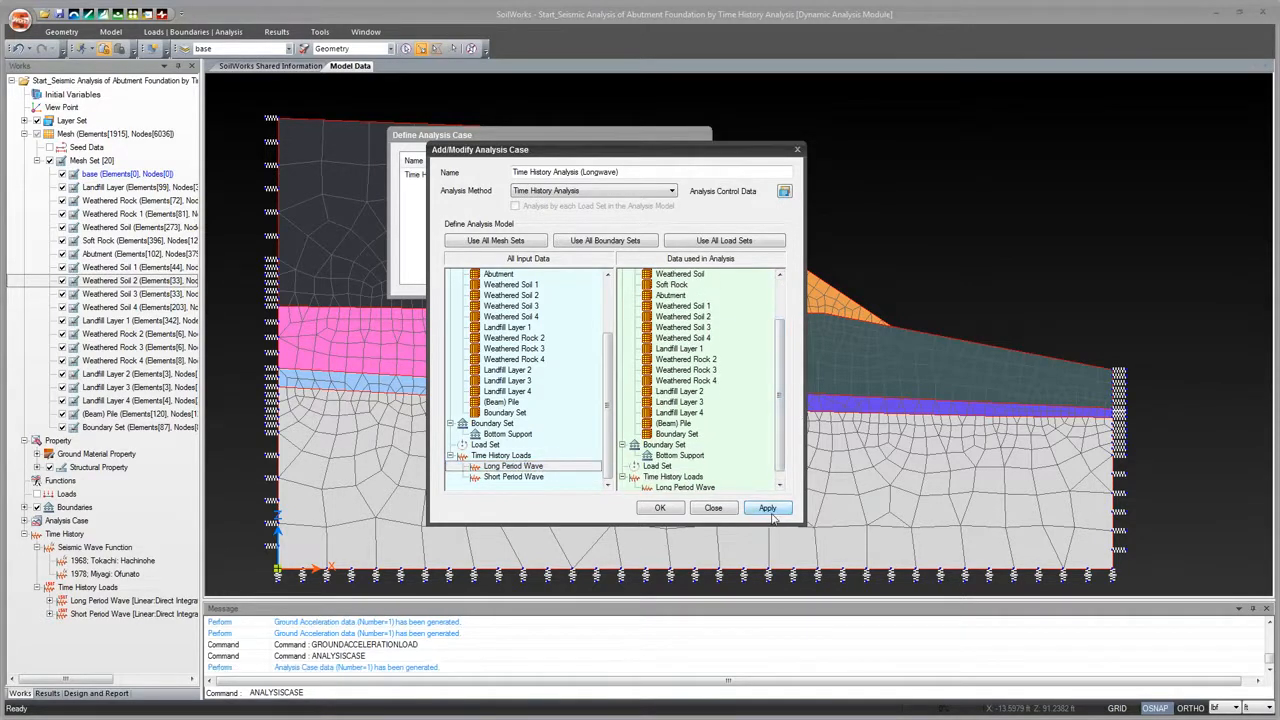
pyautogui.moveTo(607, 158); pyautogui.dragTo(901, 141)
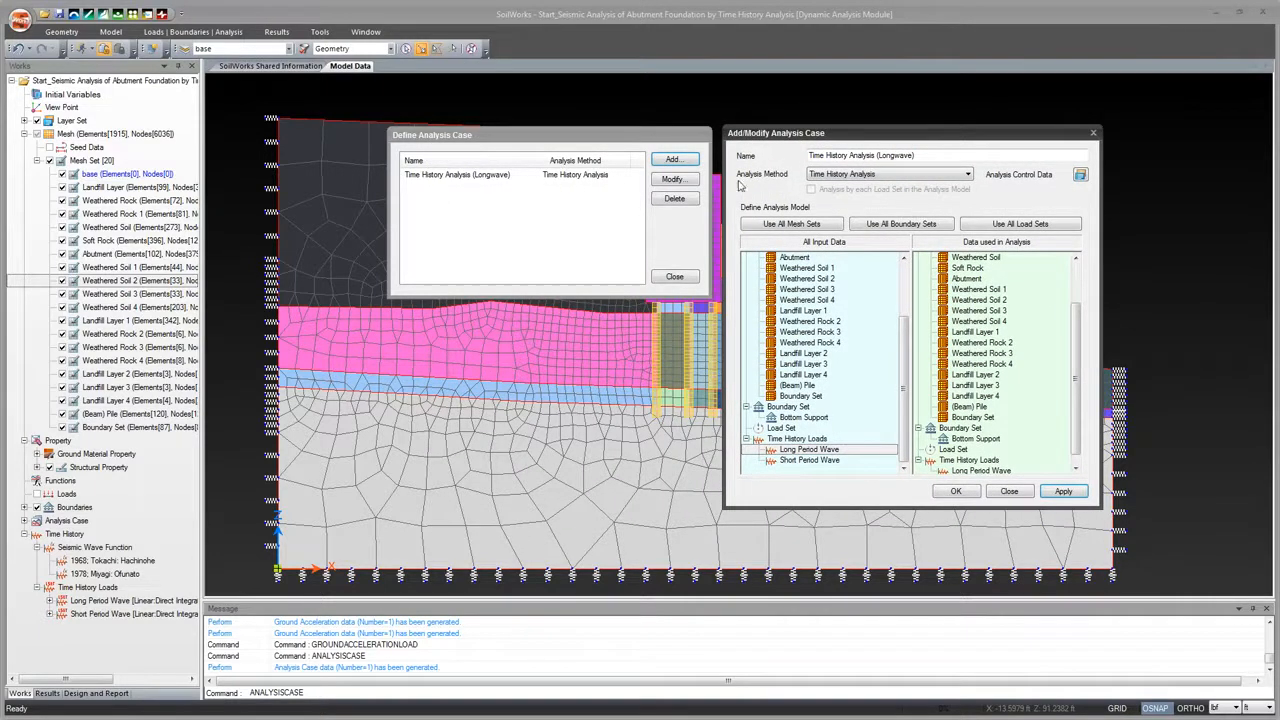
# Create a second case named "Time History Analysis (Shortwave)" with Short Period Wave replacing Long Period Wave, and finish defining analysis cases
pyautogui.moveTo(795, 135); pyautogui.dragTo(603, 153)
pyautogui.moveTo(691, 173); pyautogui.dragTo(673, 173)
pyautogui.write('(Short')
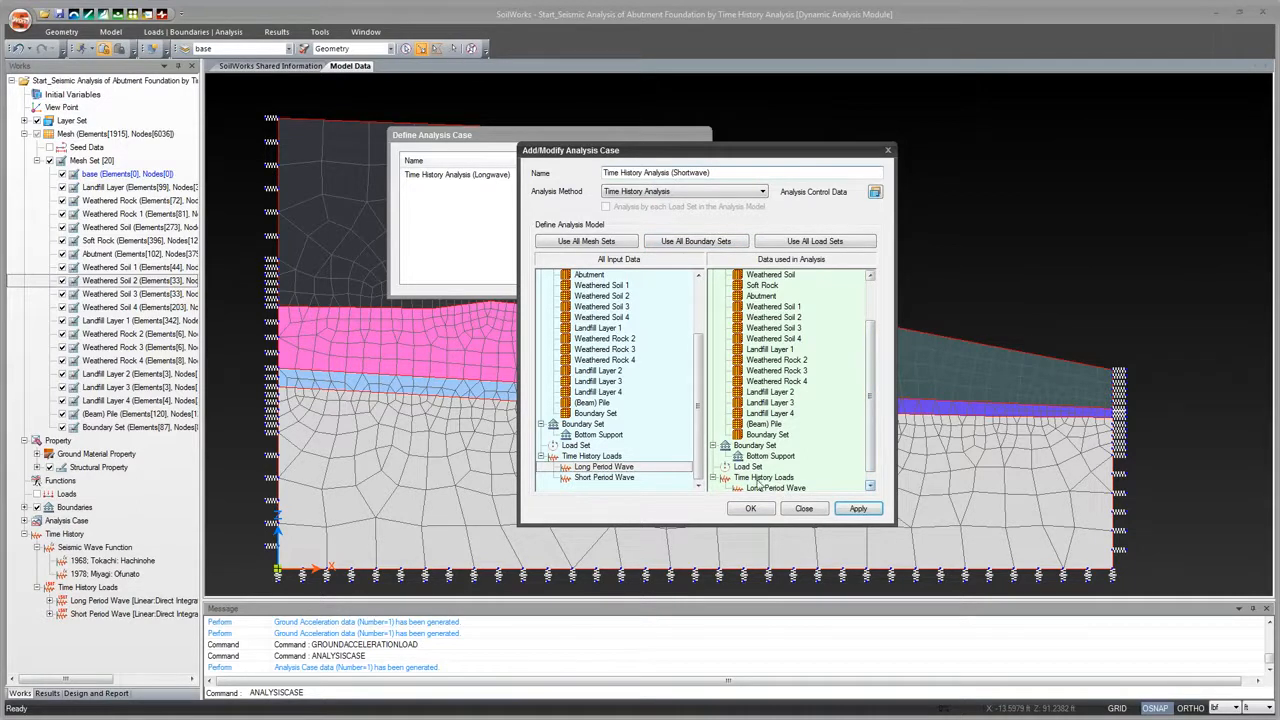
pyautogui.moveTo(779, 487)
pyautogui.mouseDown()
pyautogui.moveTo(690, 468)
pyautogui.moveTo(622, 472)
pyautogui.moveTo(628, 490)
pyautogui.moveTo(780, 480)
pyautogui.mouseUp()
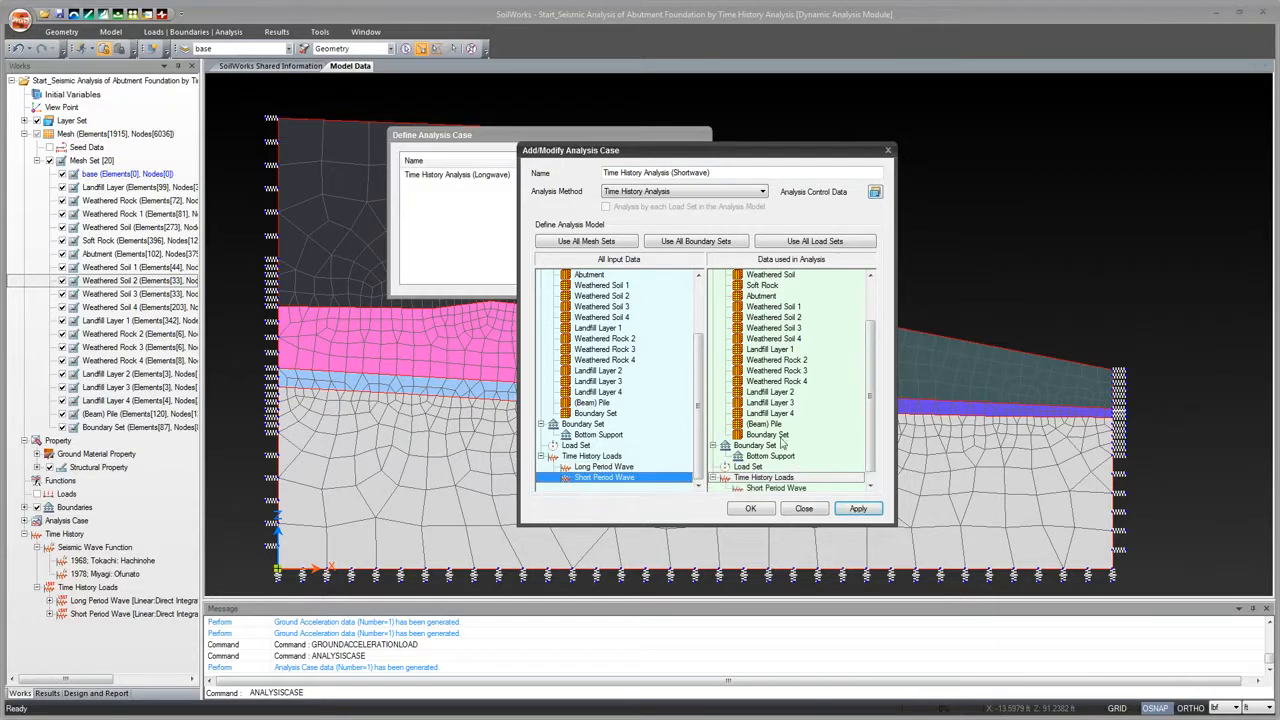
pyautogui.click(858, 508)
pyautogui.moveTo(660, 156); pyautogui.dragTo(825, 161)
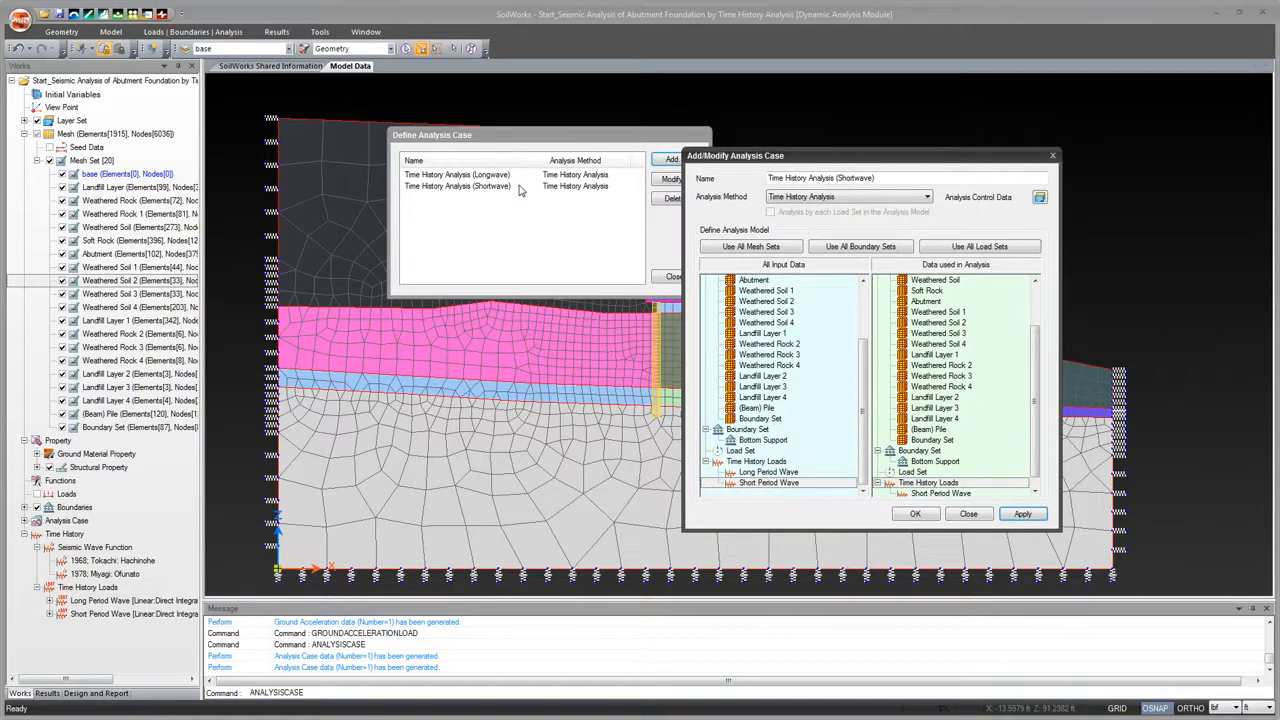
pyautogui.moveTo(730, 158); pyautogui.dragTo(579, 146)
pyautogui.click(872, 501)
pyautogui.click(818, 501)
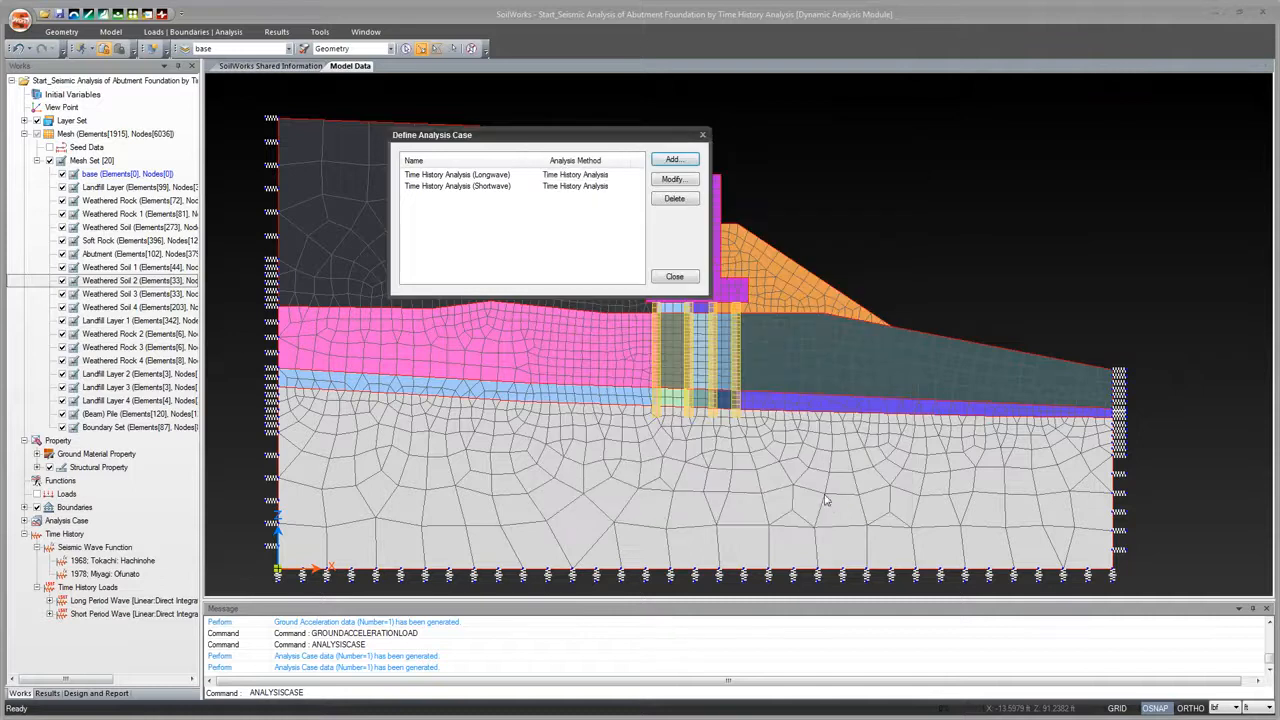
pyautogui.click(524, 187)
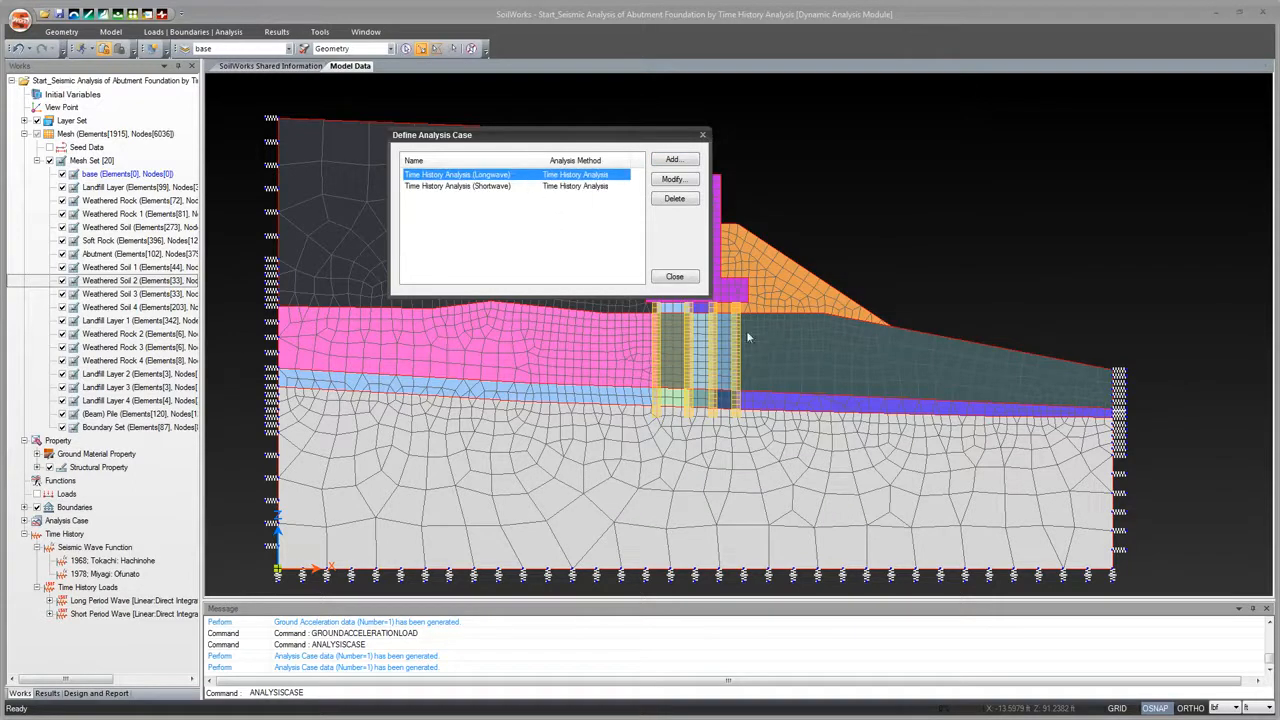
pyautogui.click(674, 276)
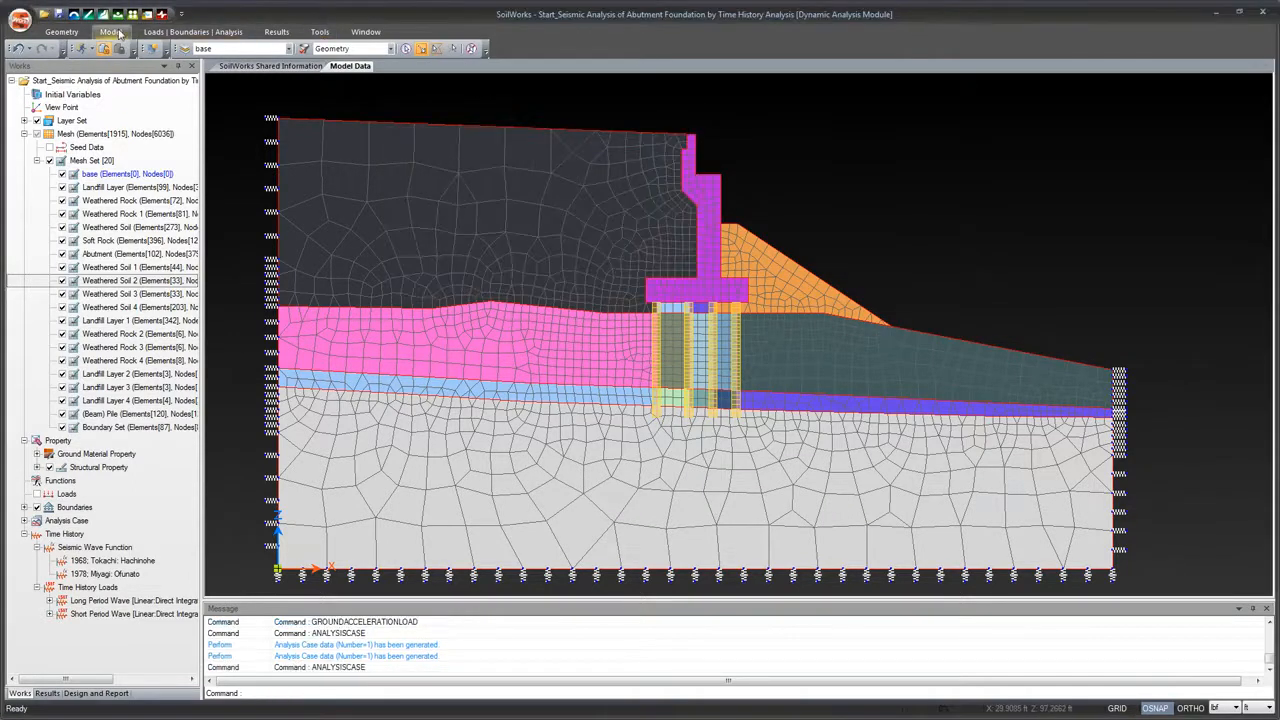
# Open the Analysis Manager to review the analysis cases selected for solving, and close it
pyautogui.click(193, 31)
pyautogui.click(570, 66)
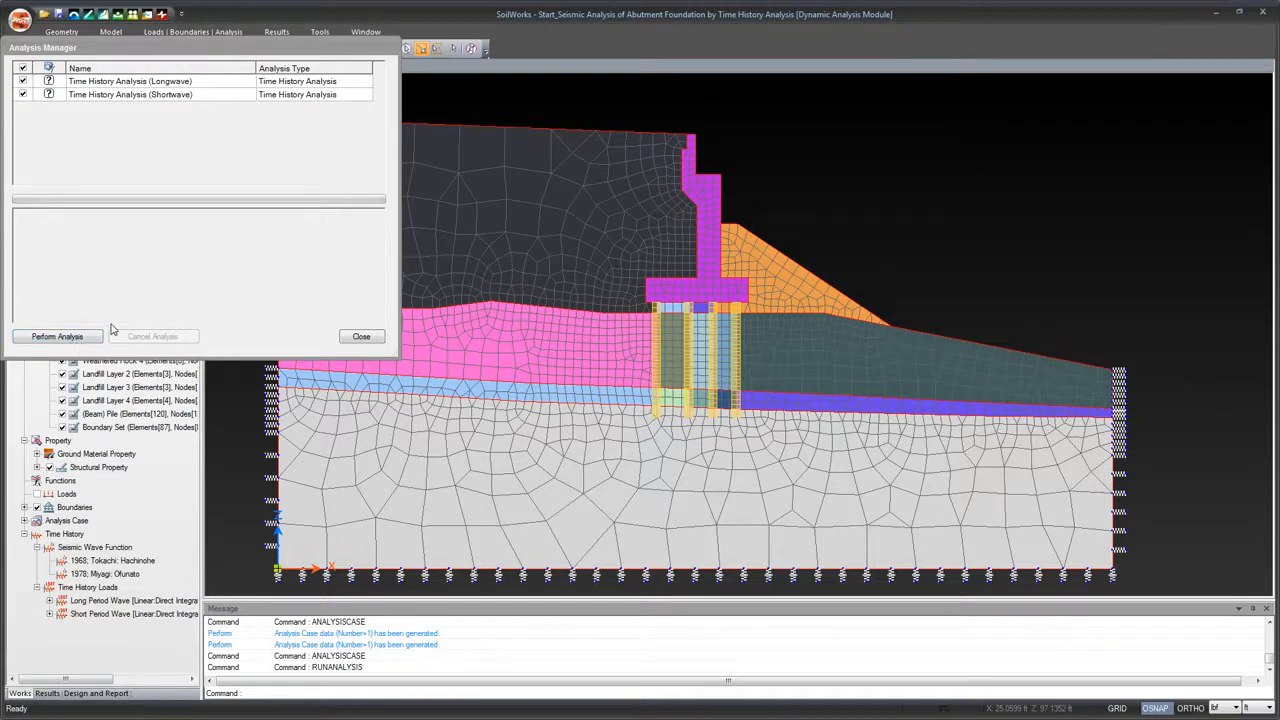
pyautogui.click(360, 336)
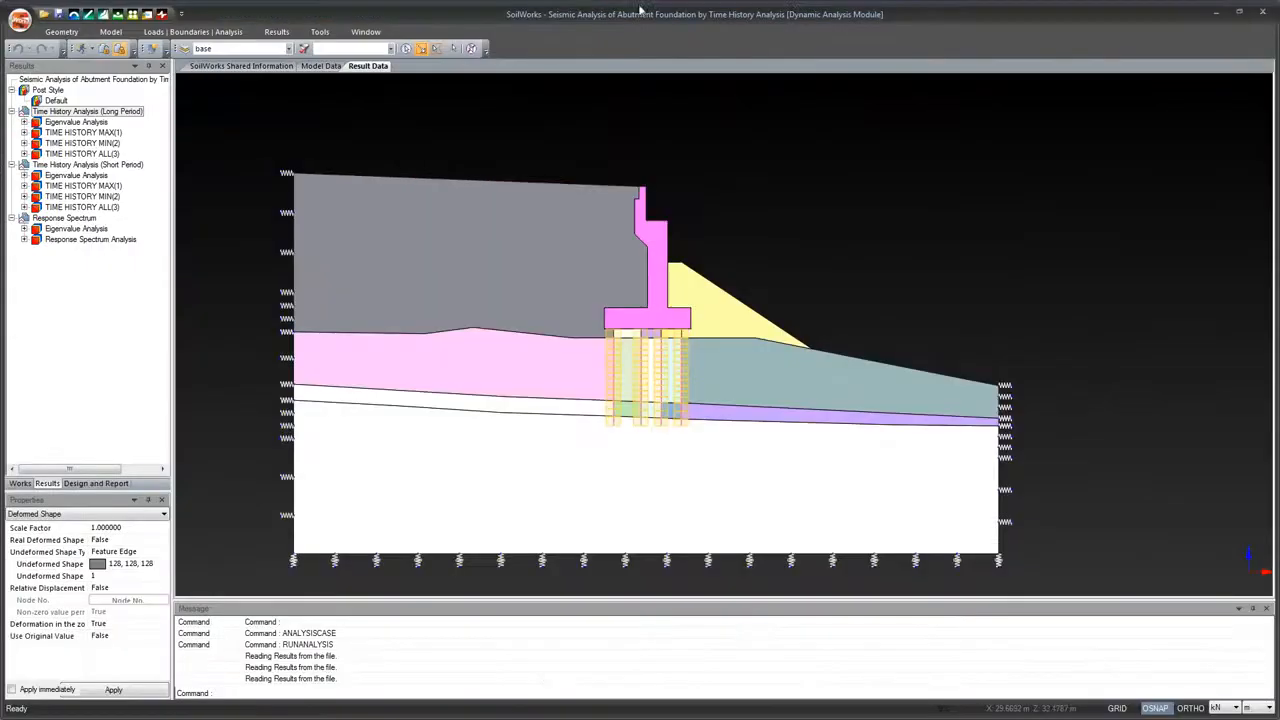
# Examine the list of eigenvalue modes in the Time History Analysis (Long Period) results
pyautogui.moveTo(885, 273); pyautogui.dragTo(902, 272)
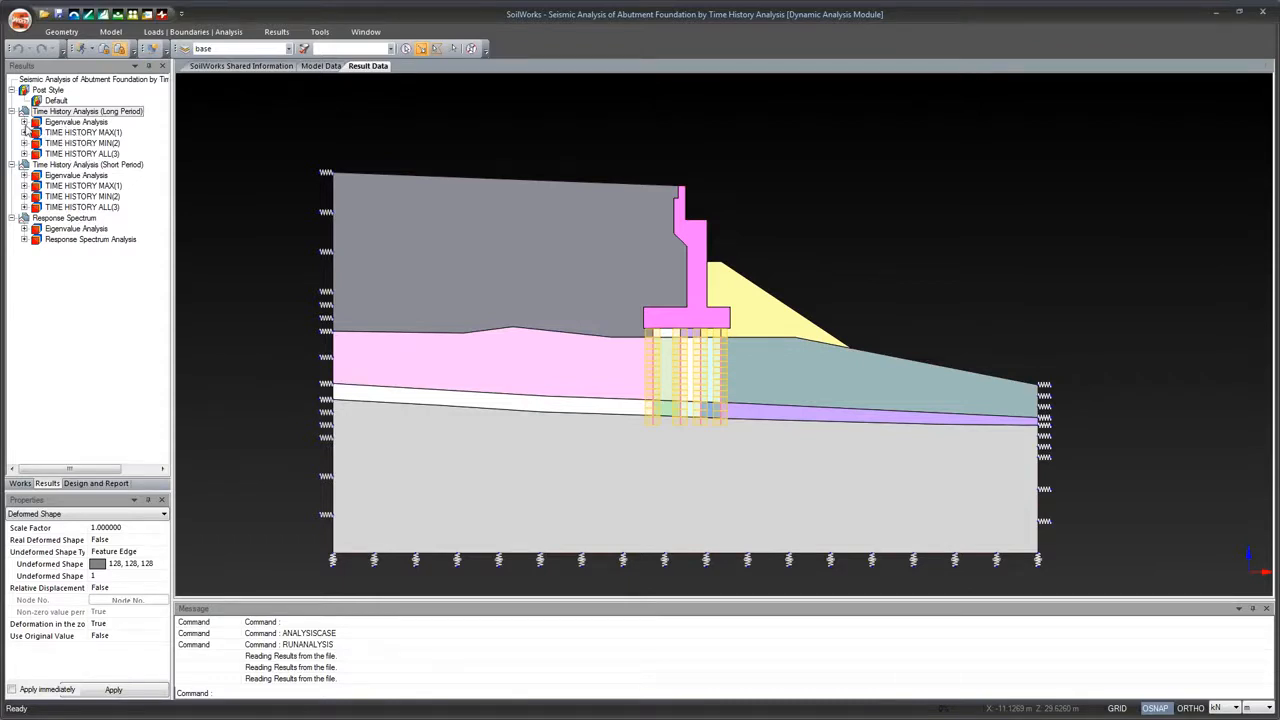
pyautogui.click(24, 123)
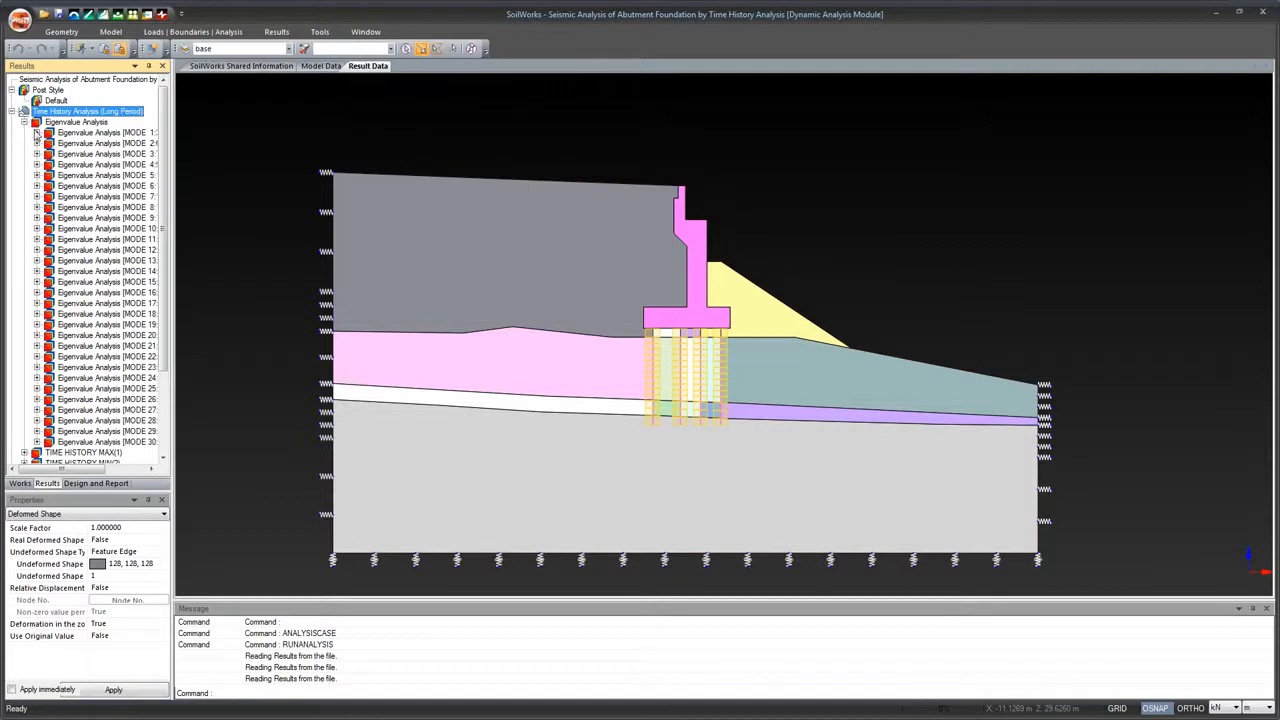
pyautogui.click(24, 122)
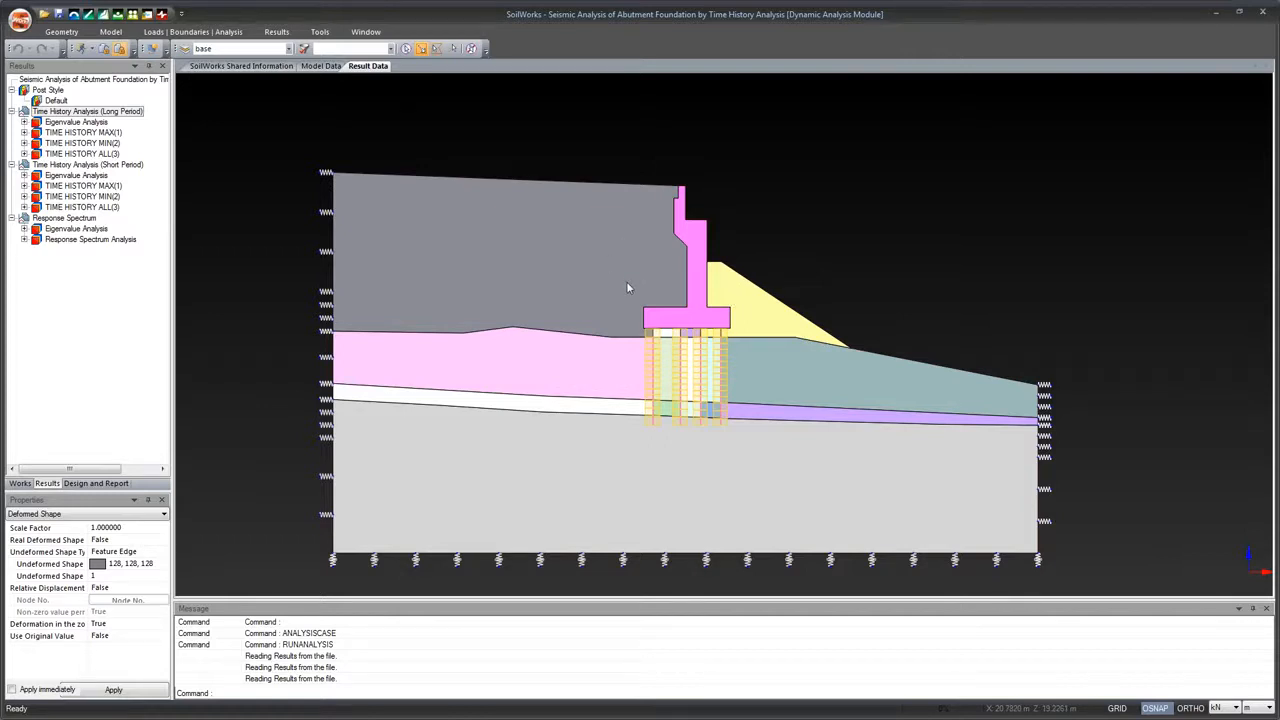
pyautogui.scroll(1, 1271, 430)
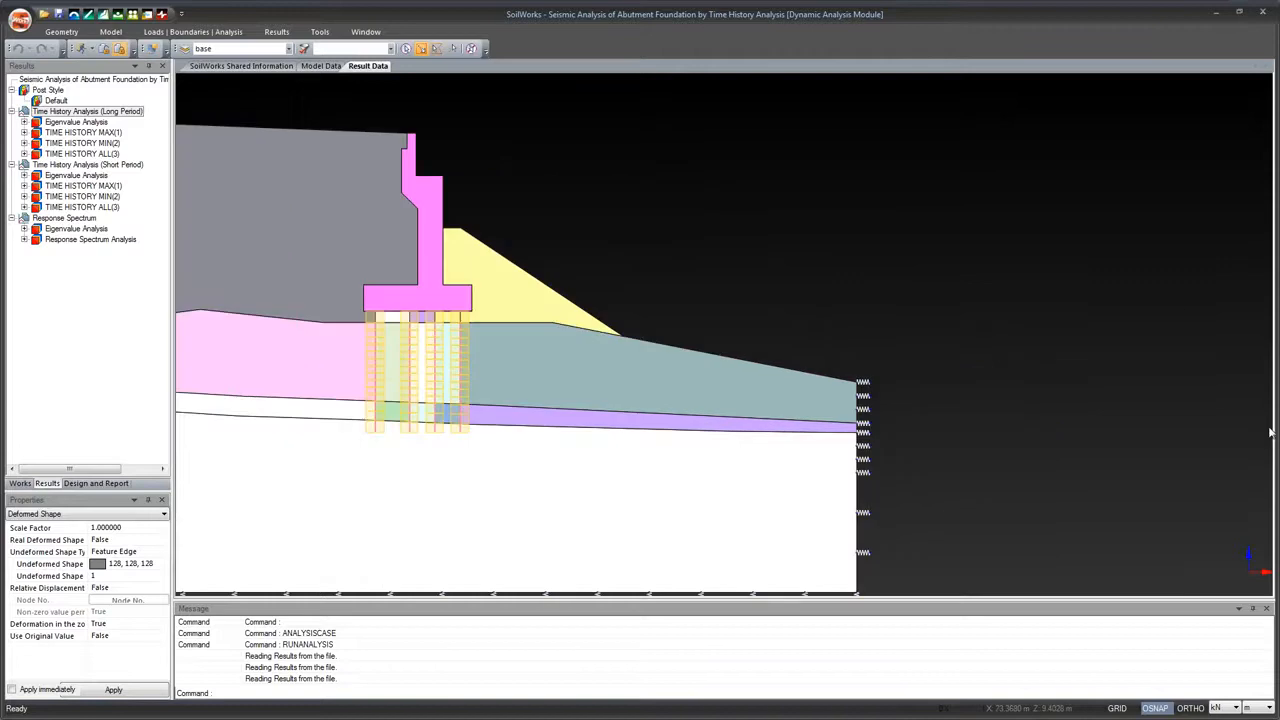
pyautogui.scroll(-1, 772, 414)
pyautogui.scroll(-1, 772, 418)
pyautogui.scroll(1, 772, 418)
pyautogui.scroll(-2, 772, 418)
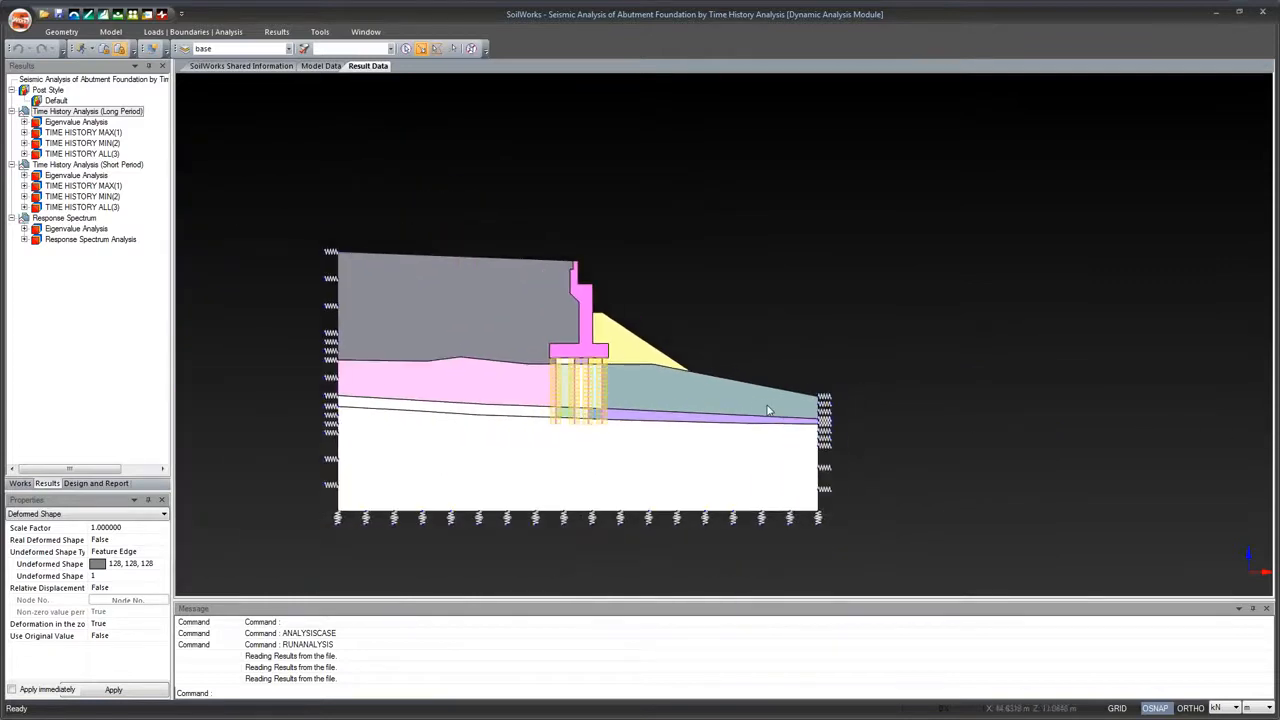
pyautogui.scroll(-1, 852, 384)
pyautogui.moveTo(852, 384); pyautogui.dragTo(1095, 403)
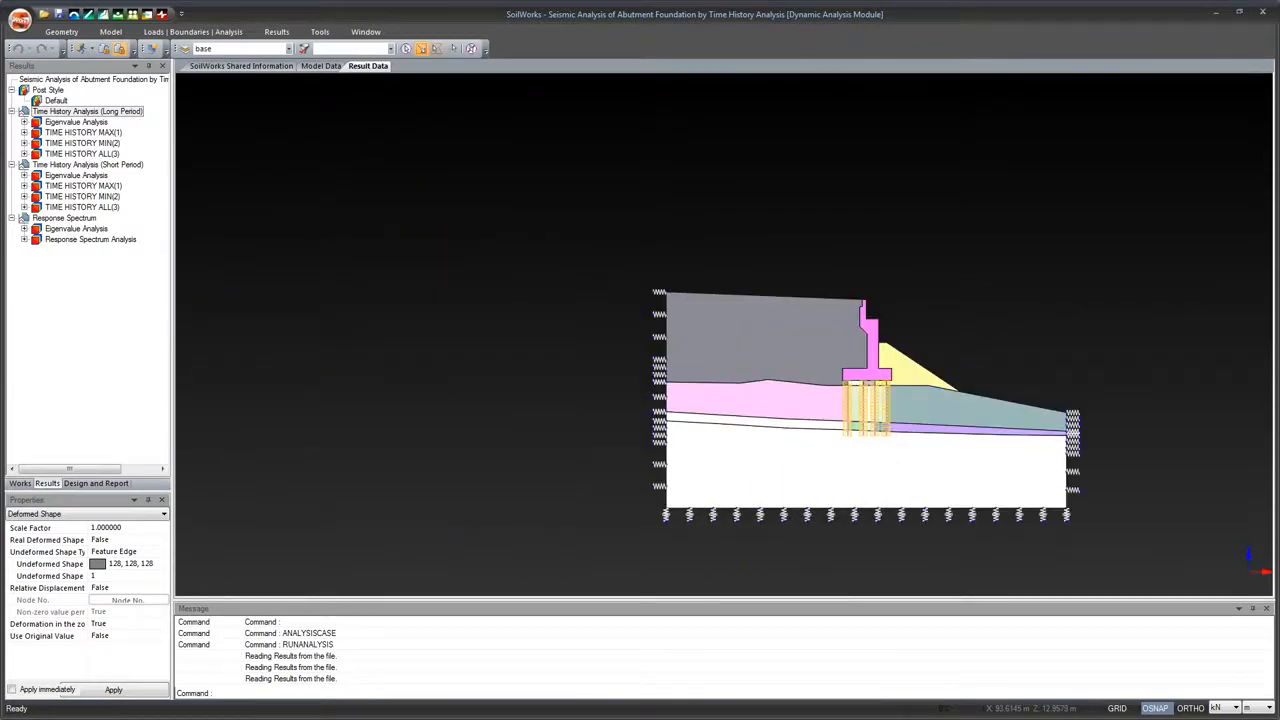
pyautogui.scroll(-1, 959, 406)
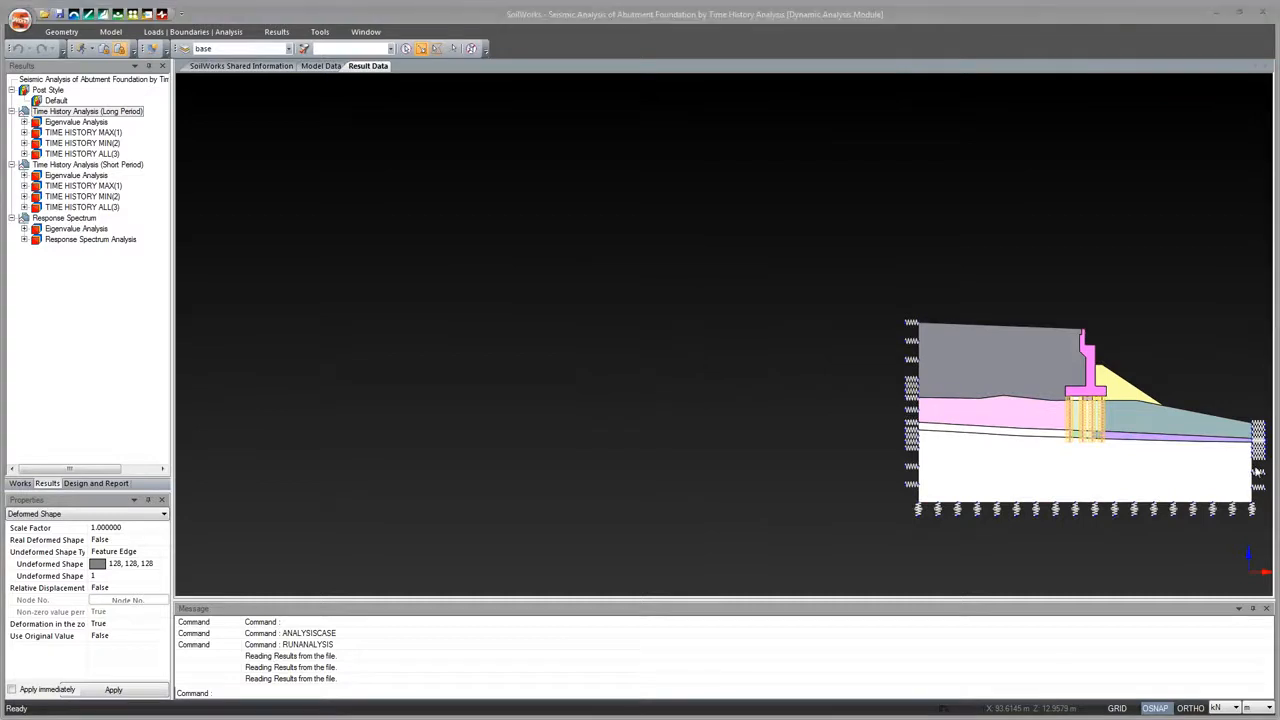
pyautogui.moveTo(1005, 438); pyautogui.dragTo(741, 433)
pyautogui.scroll(3, 741, 433)
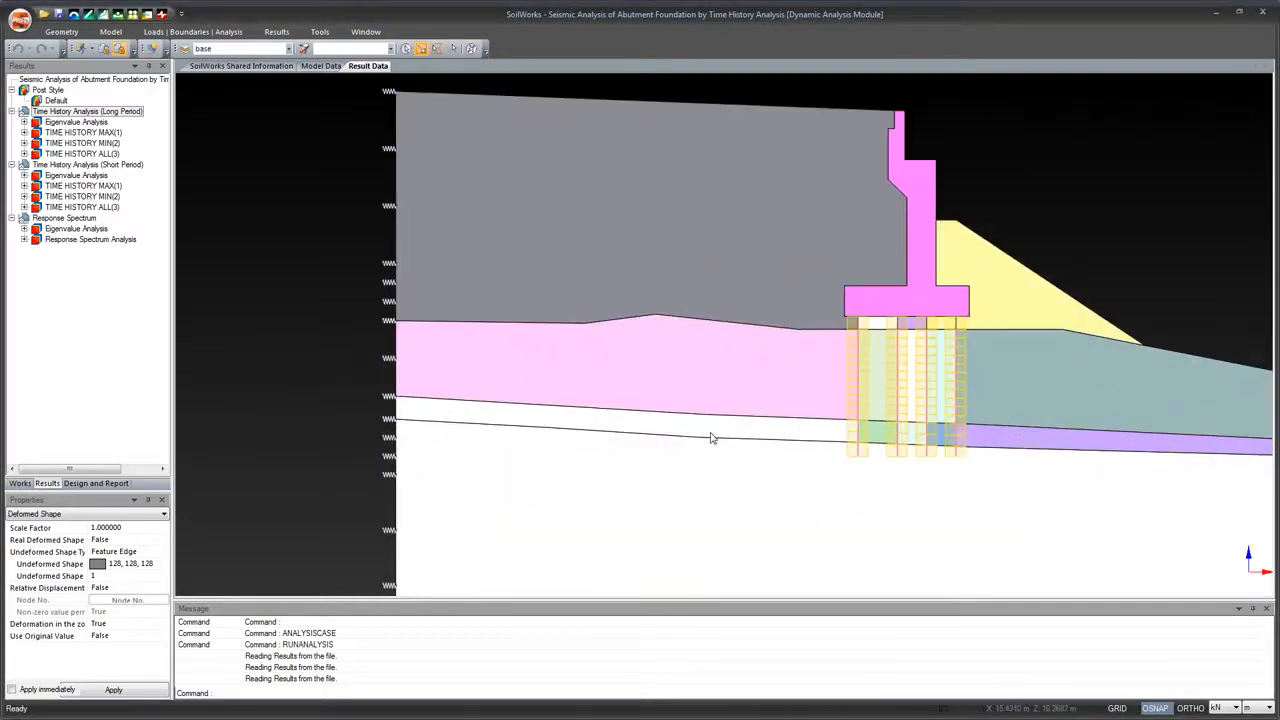
pyautogui.scroll(-2, 757, 438)
pyautogui.scroll(-1, 812, 430)
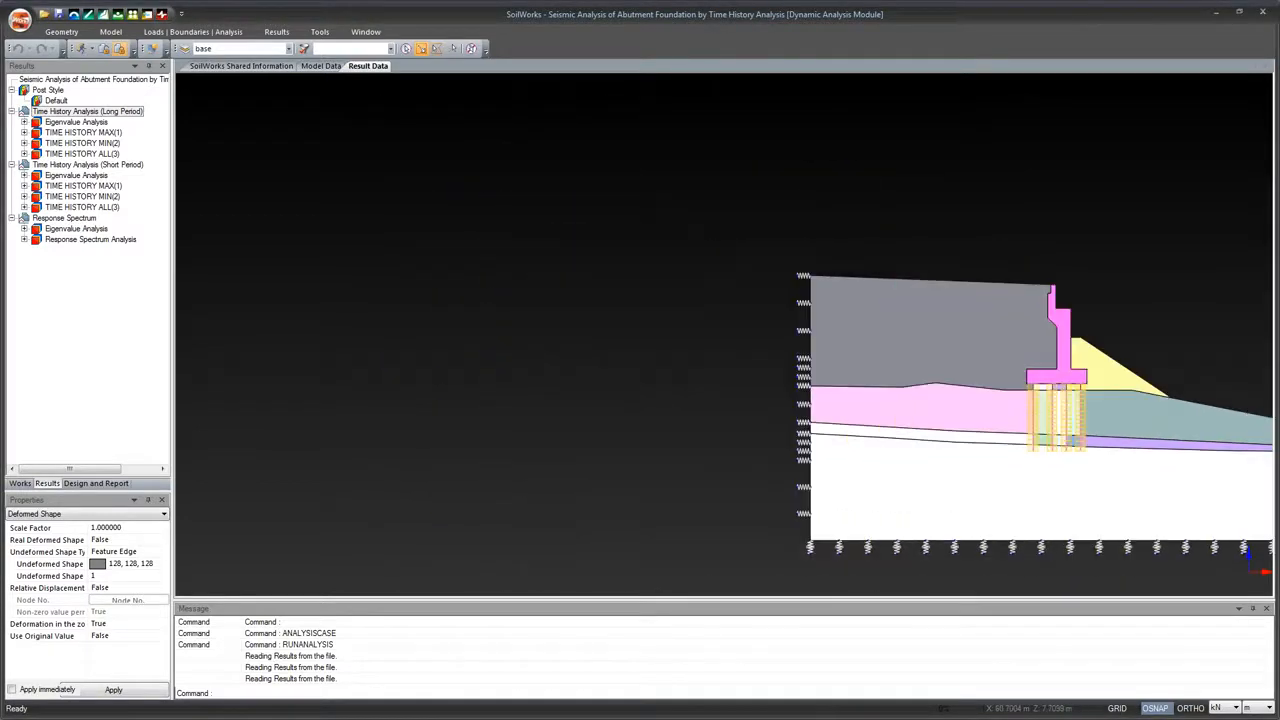
pyautogui.scroll(-3, 812, 430)
pyautogui.scroll(5, 812, 430)
pyautogui.scroll(-4, 812, 430)
pyautogui.scroll(4, 812, 430)
pyautogui.scroll(-3, 1020, 385)
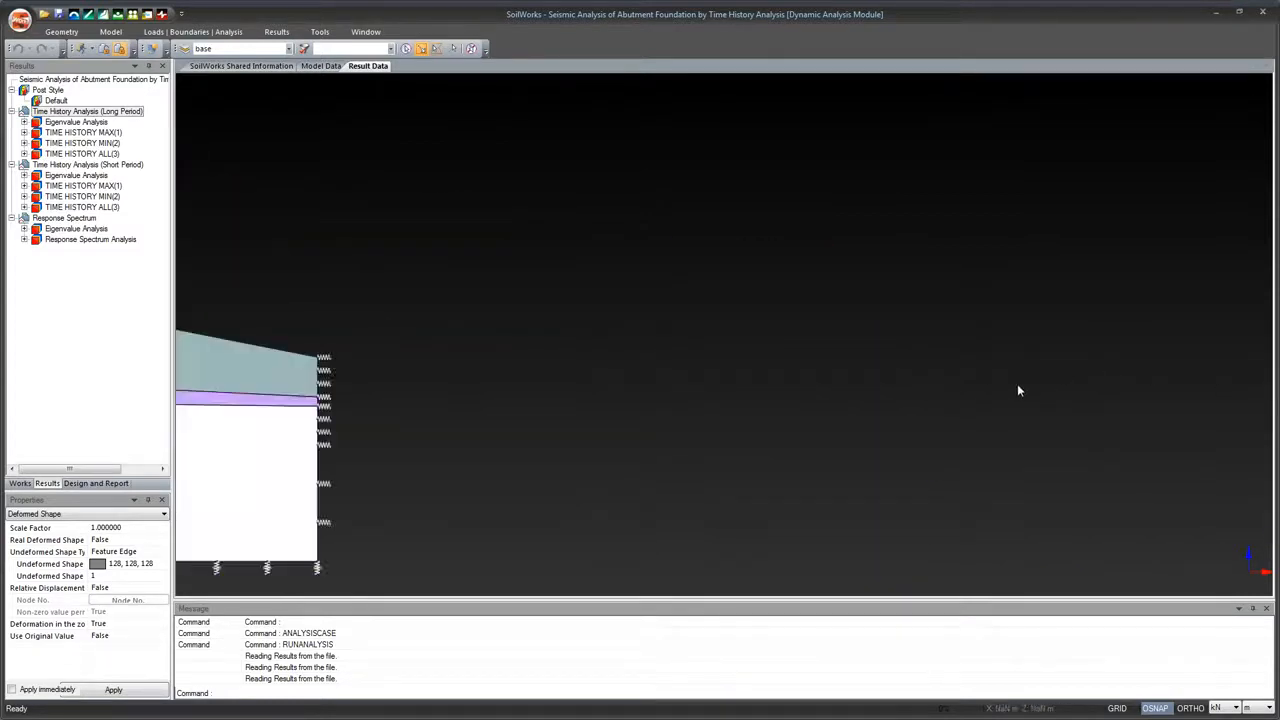
pyautogui.scroll(3, 809, 391)
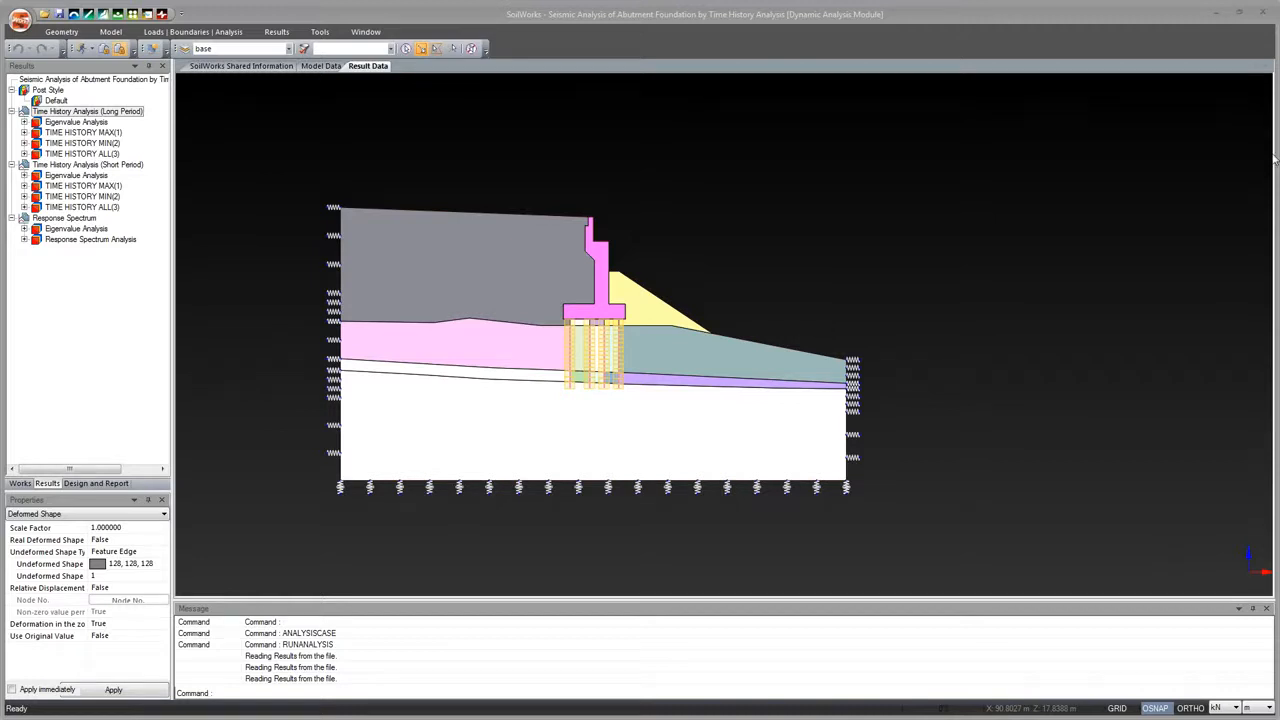
# Open the Time History Results Graph to view its axis and function settings, and close it
pyautogui.click(277, 32)
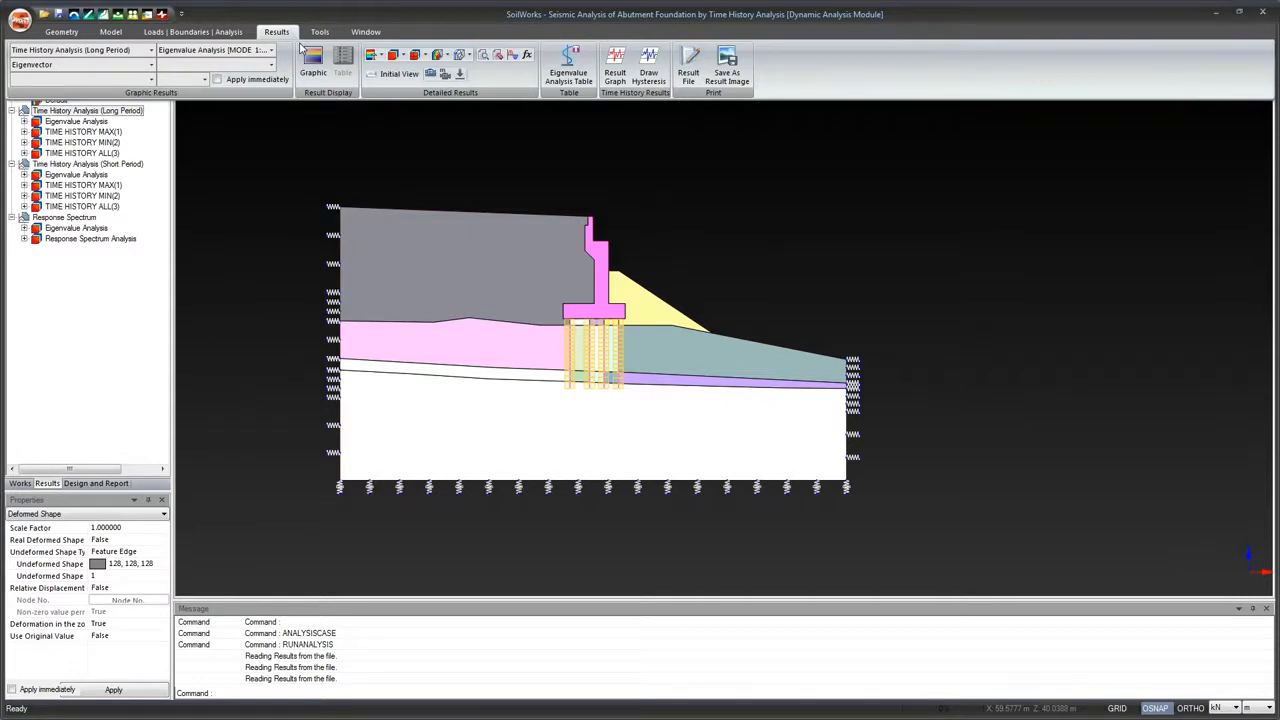
pyautogui.click(616, 67)
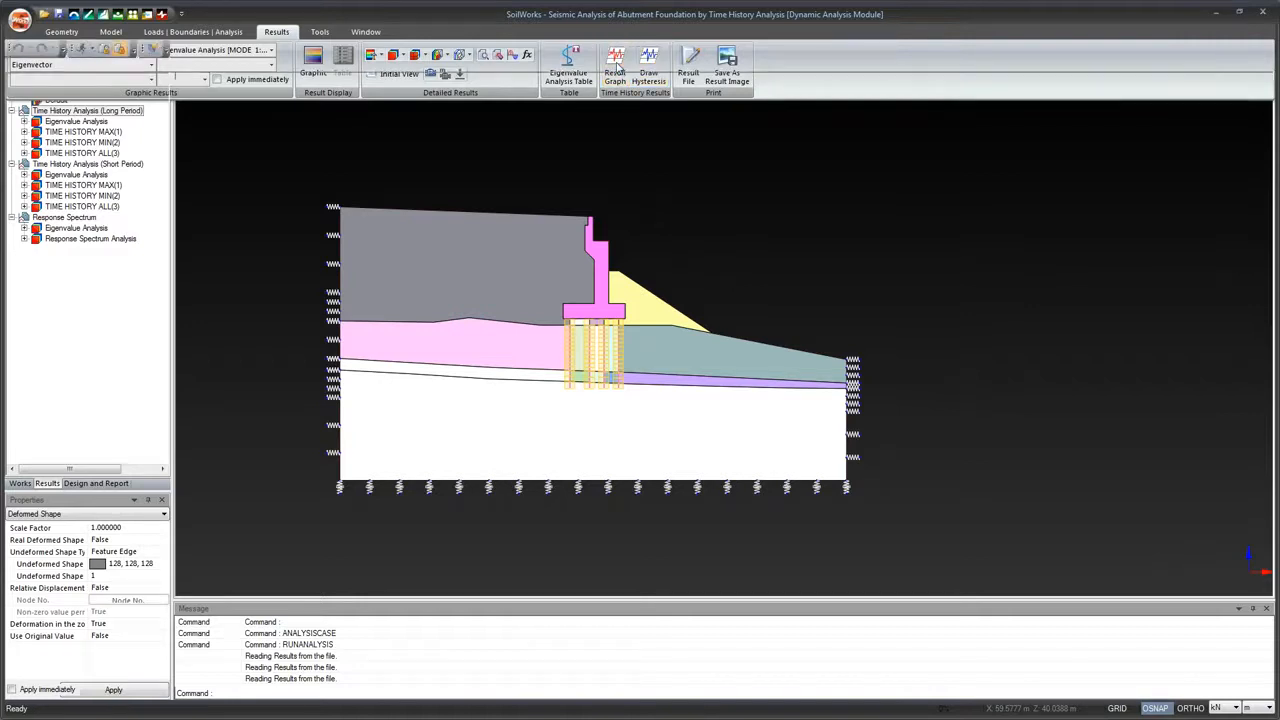
pyautogui.moveTo(479, 52); pyautogui.dragTo(600, 120)
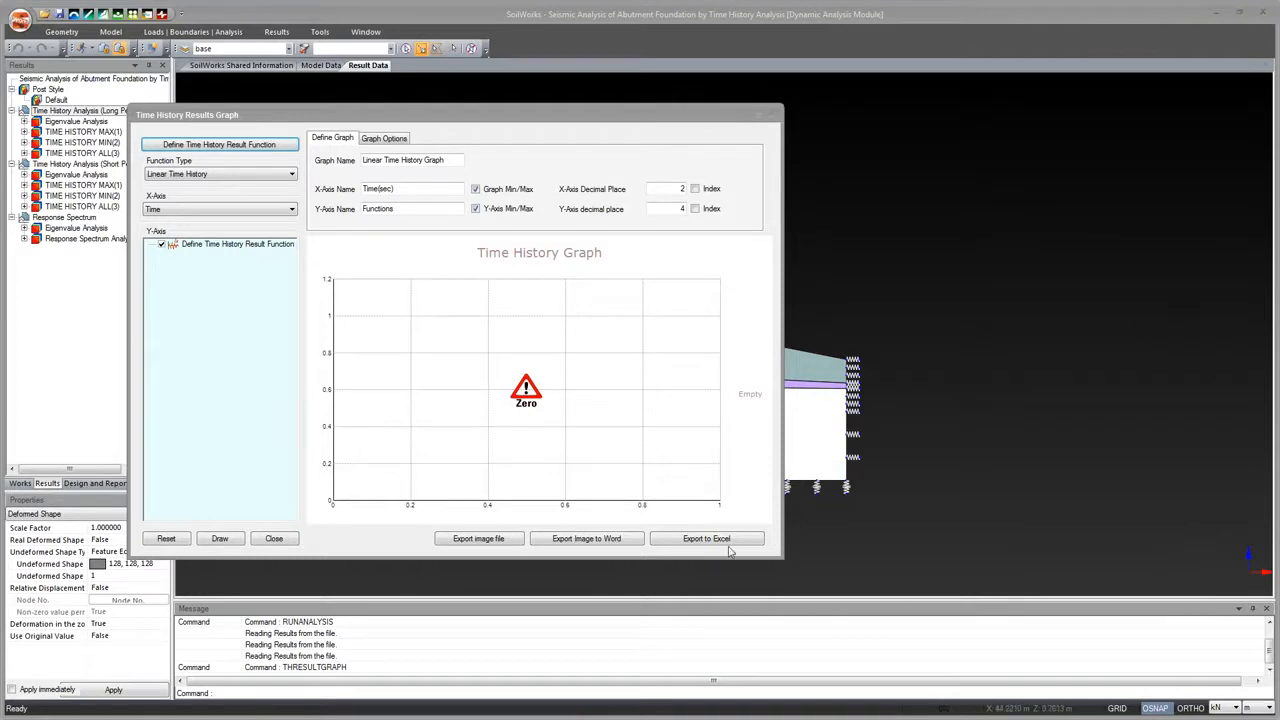
pyautogui.moveTo(657, 115); pyautogui.dragTo(656, 127)
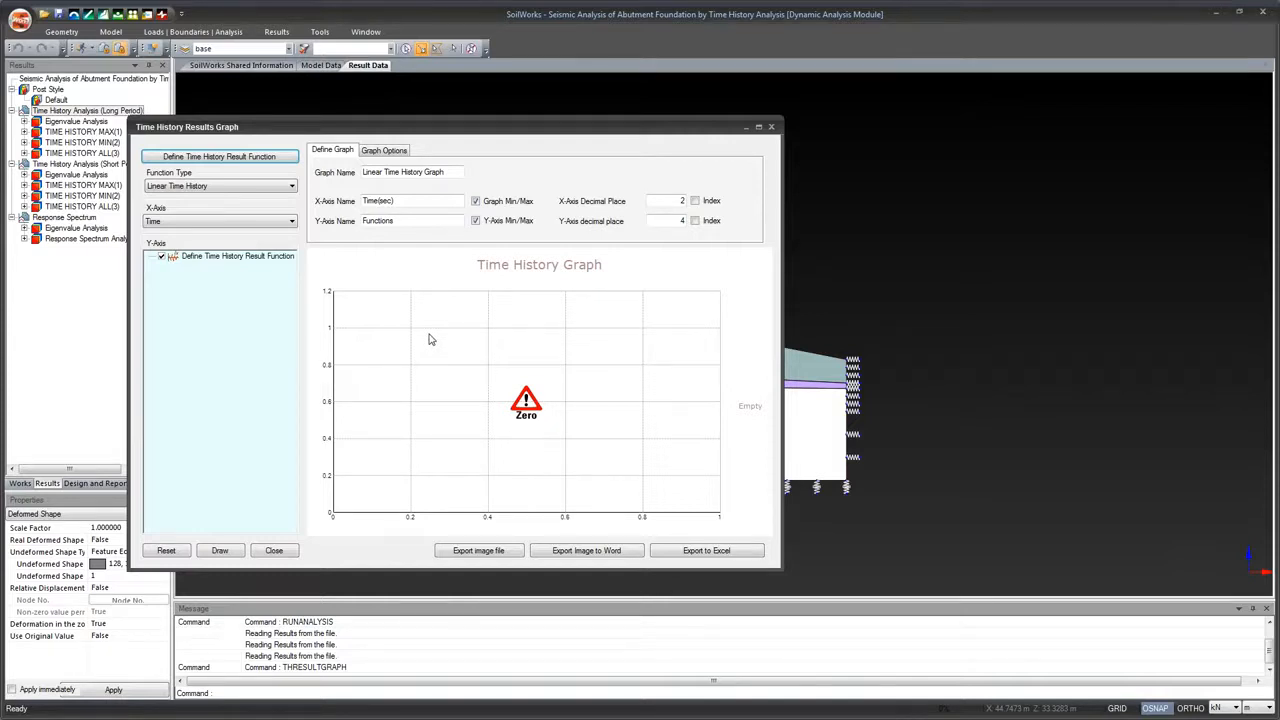
pyautogui.click(771, 127)
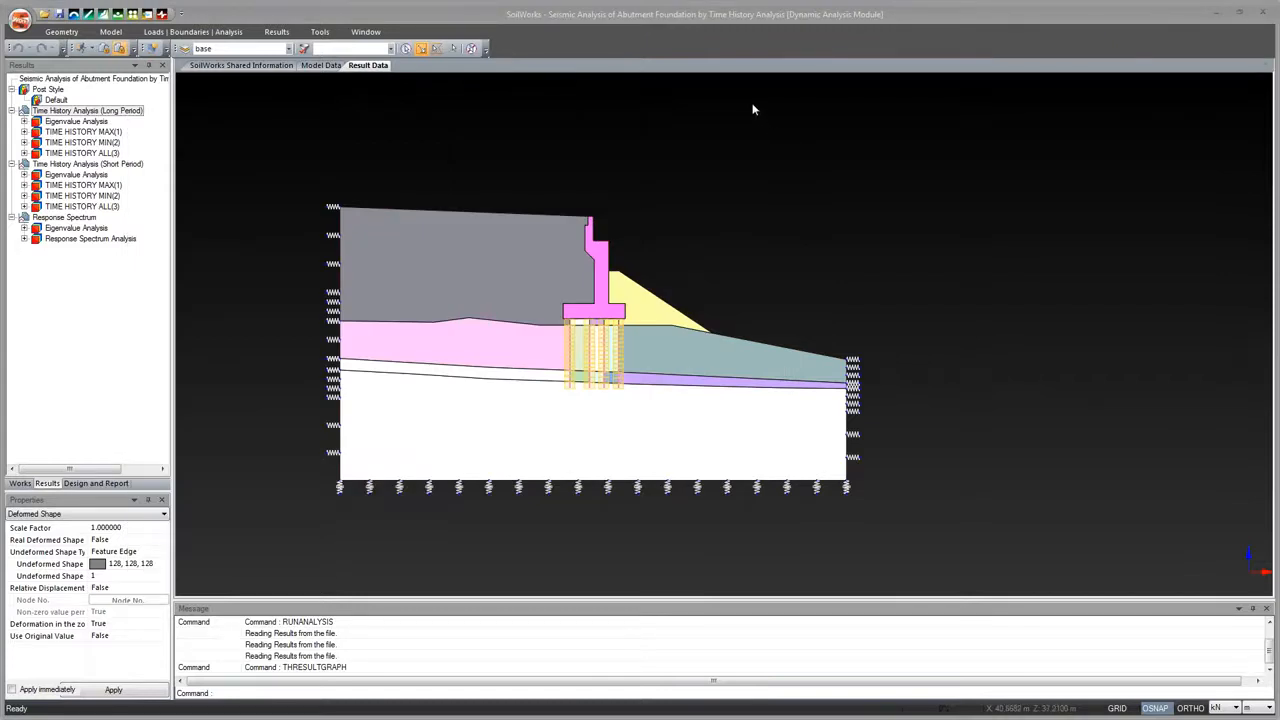
# Start defining a time history result function and select the node at the top of the abutment wall
pyautogui.click(228, 33)
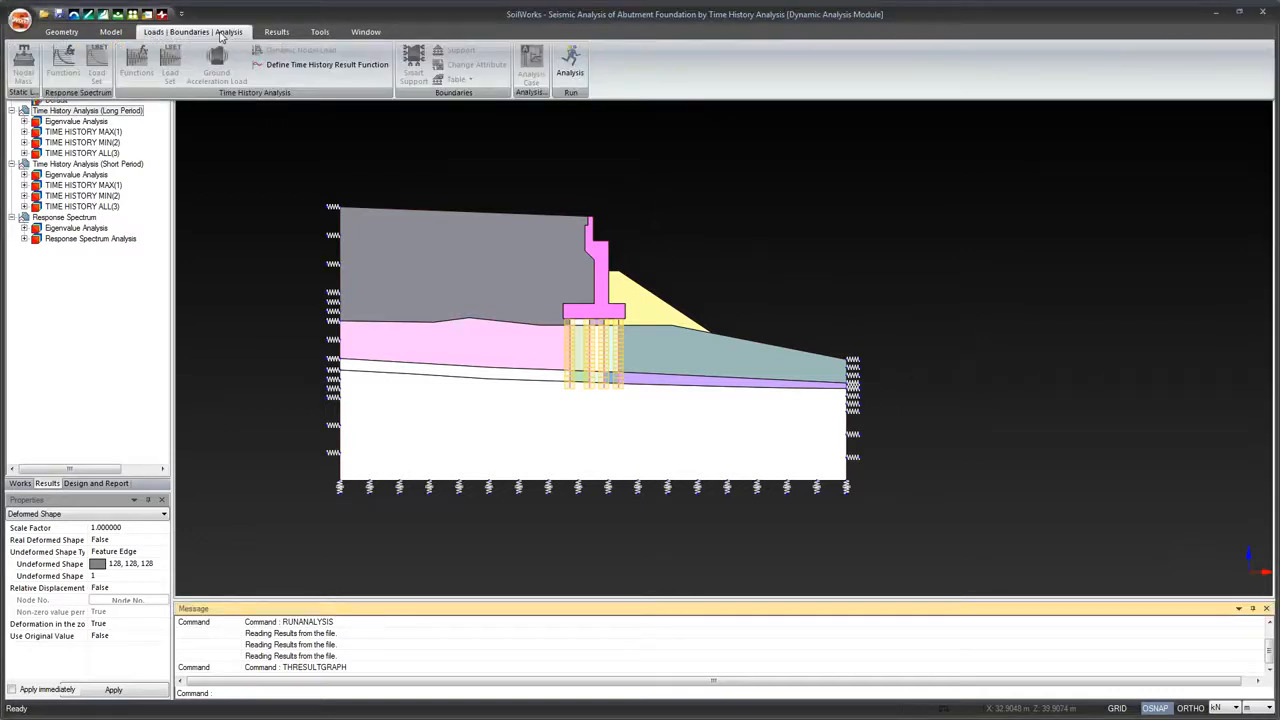
pyautogui.click(316, 65)
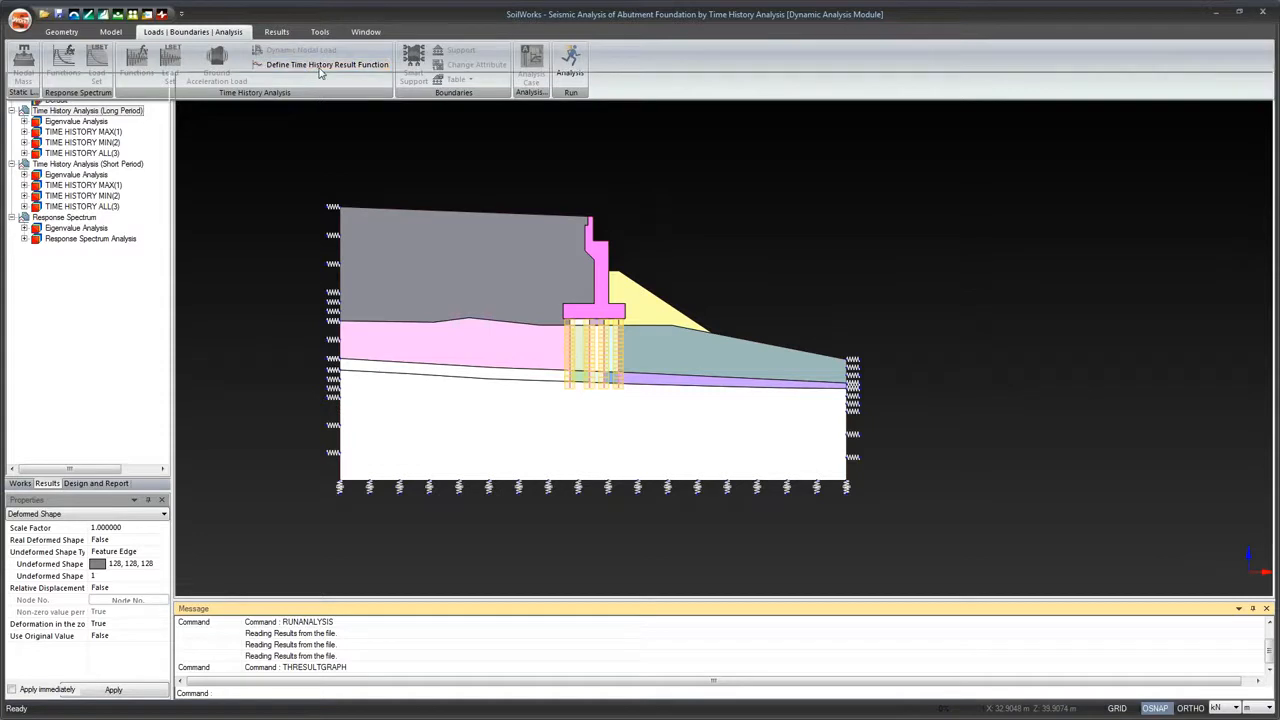
pyautogui.moveTo(174, 47); pyautogui.dragTo(343, 127)
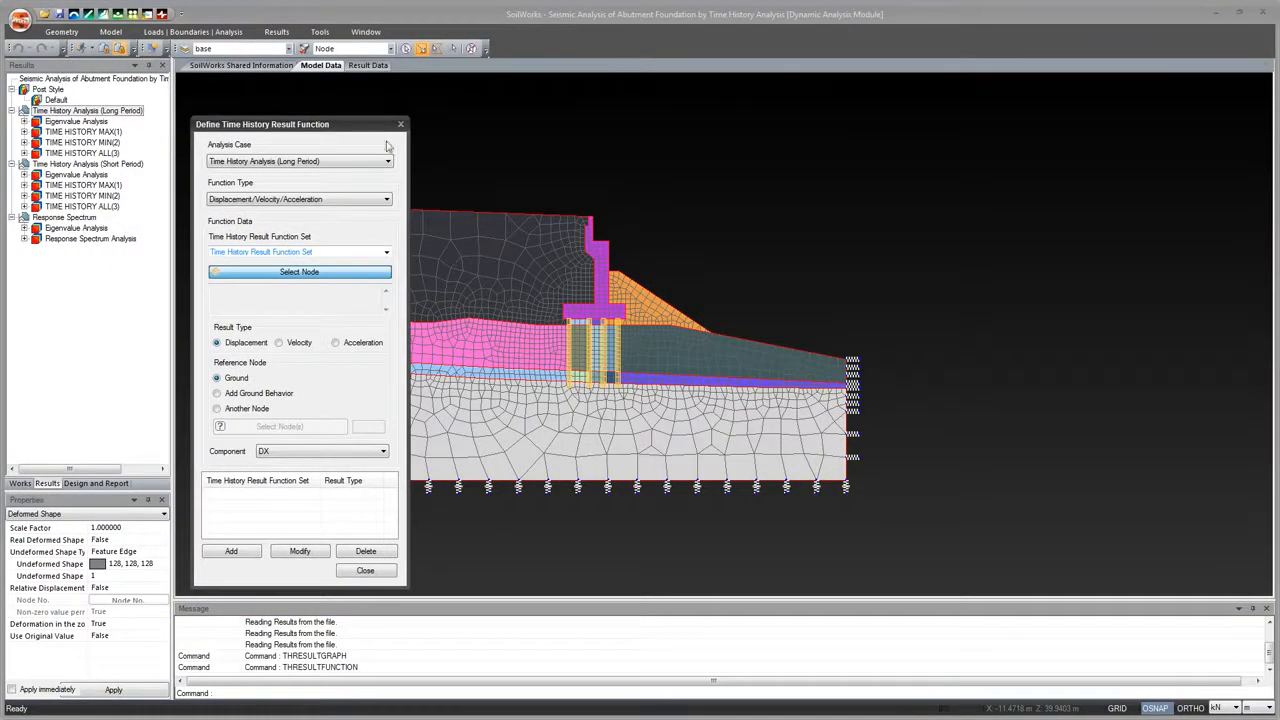
pyautogui.click(593, 218)
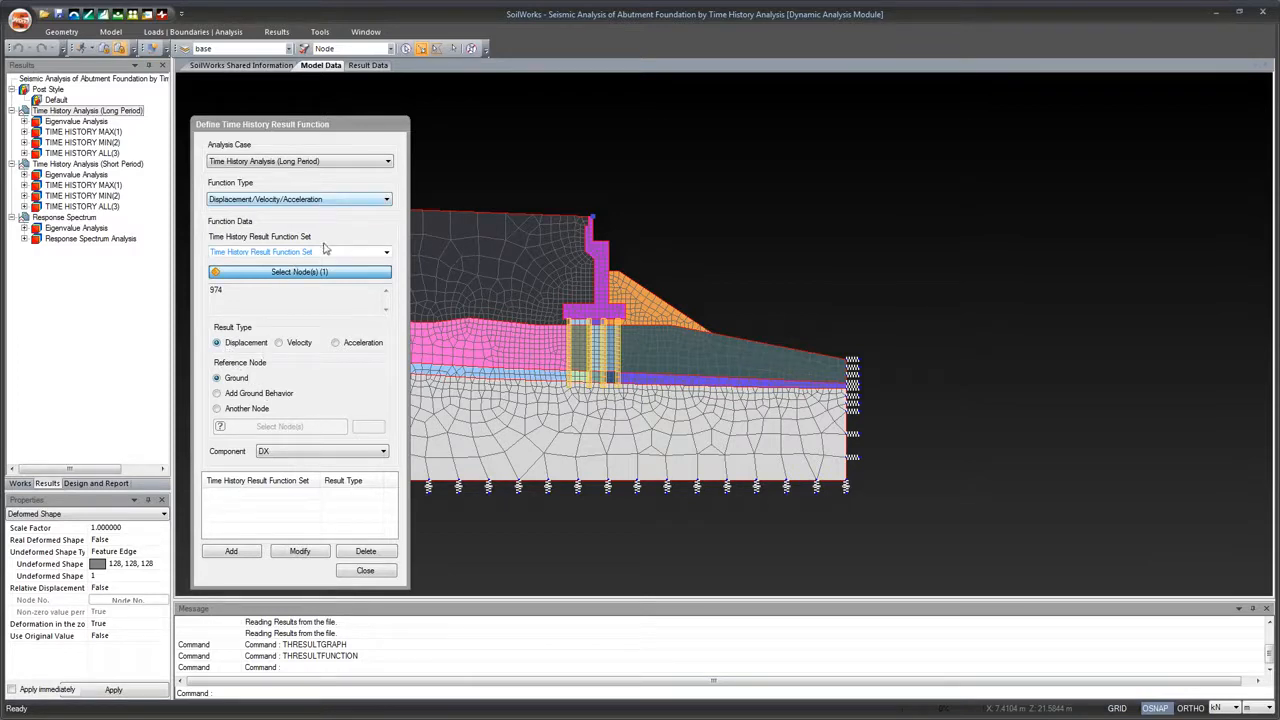
# Add the Long Period displacement function for the selected node, with Ground as reference and DZ as component
pyautogui.click(376, 163)
pyautogui.click(376, 164)
pyautogui.click(376, 163)
pyautogui.click(376, 164)
pyautogui.click(368, 199)
pyautogui.click(375, 199)
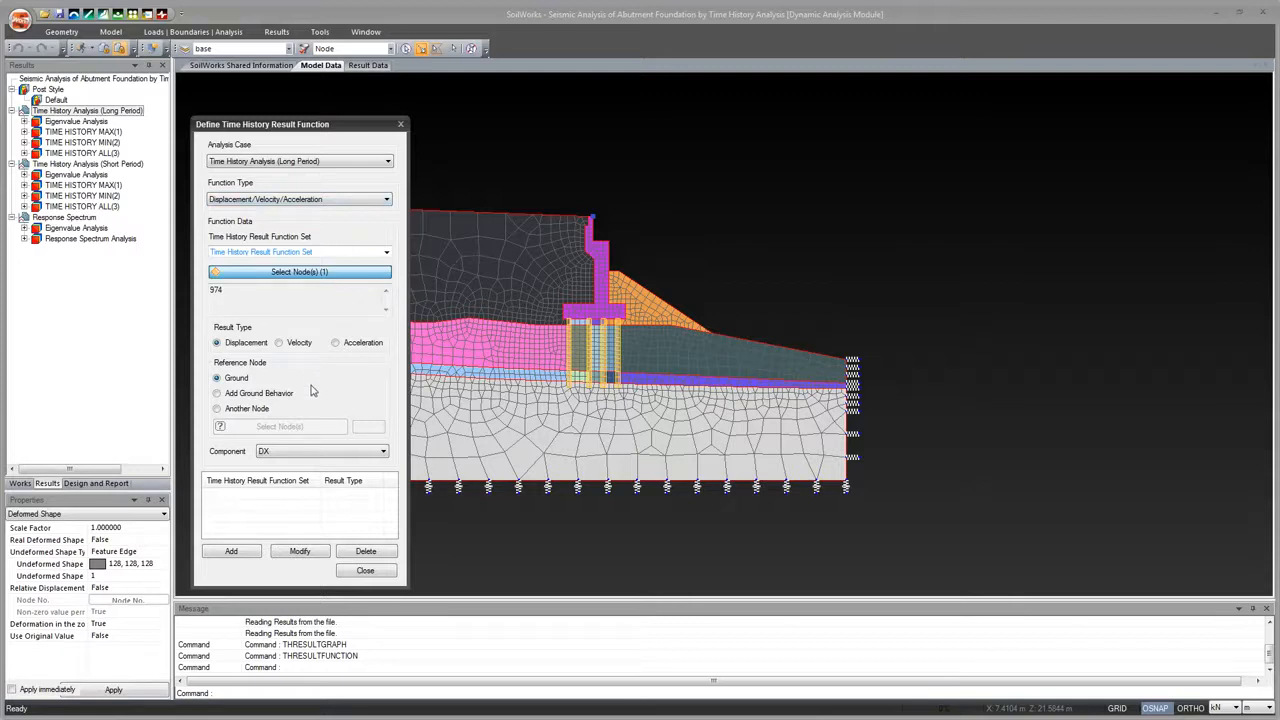
pyautogui.click(364, 455)
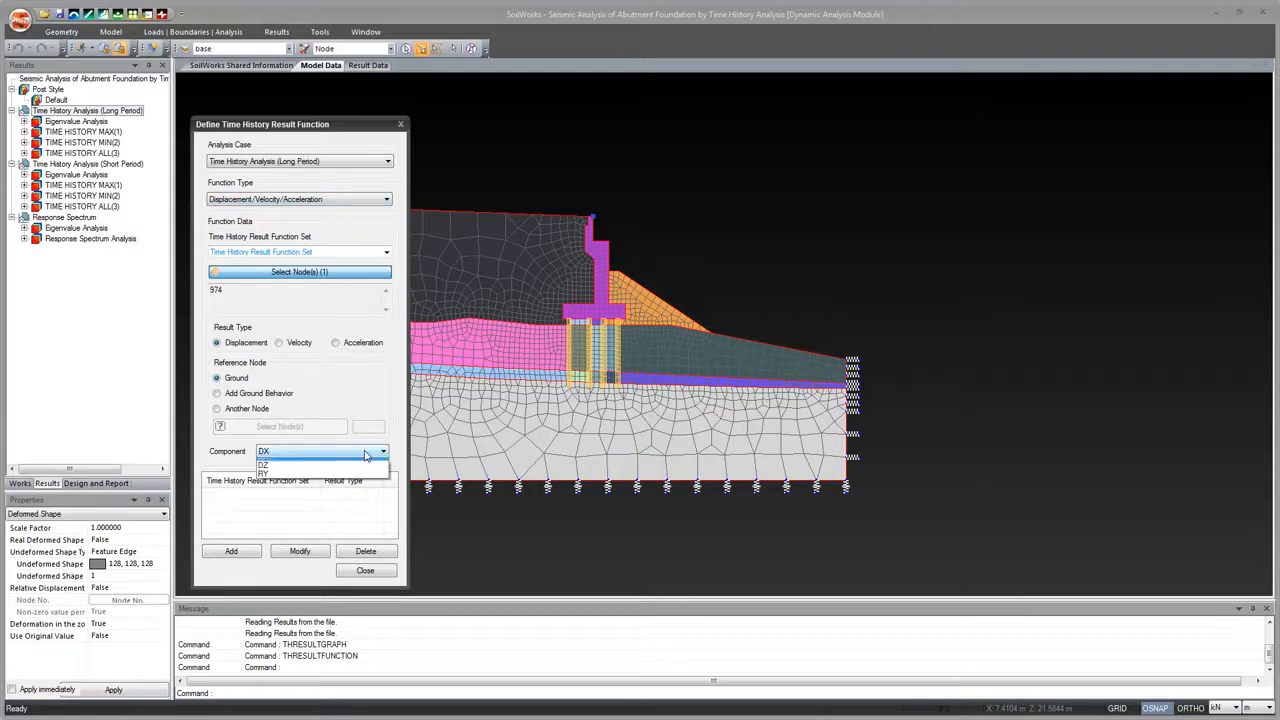
pyautogui.click(366, 479)
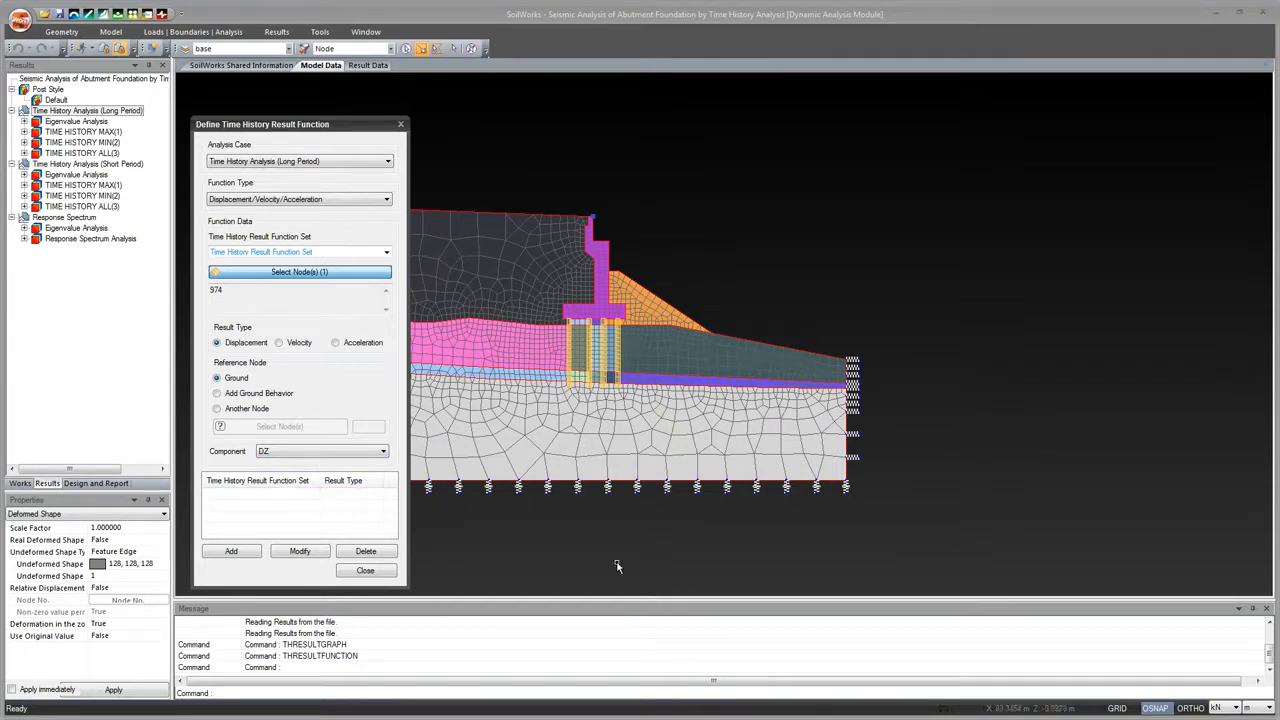
pyautogui.click(231, 552)
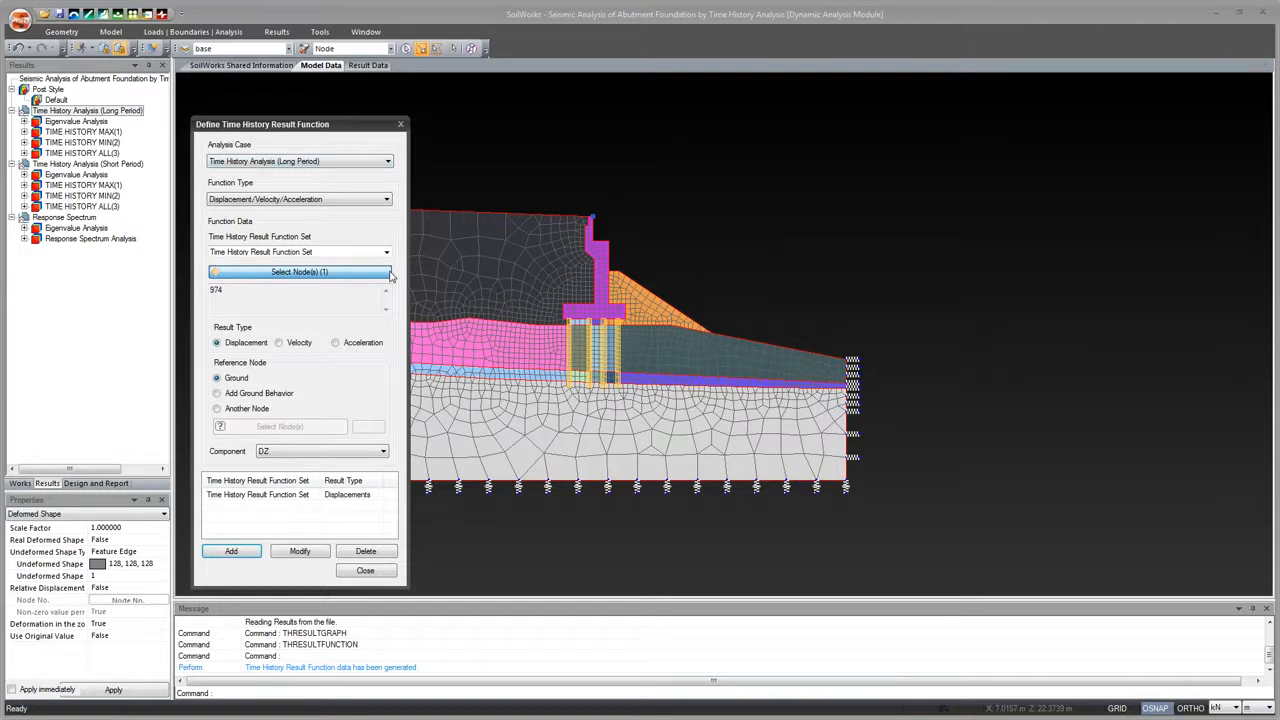
# Try to add the same function set for Time History Analysis (Short Period), and close the function definition
pyautogui.click(387, 162)
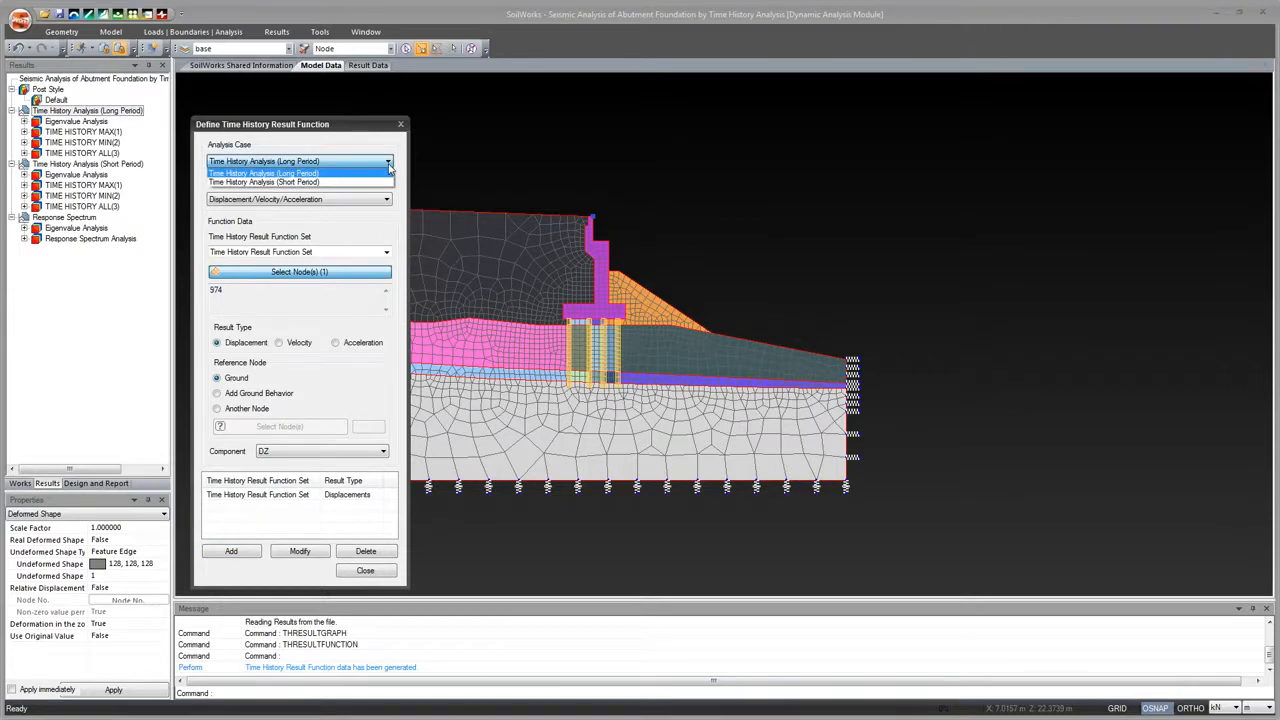
pyautogui.click(368, 182)
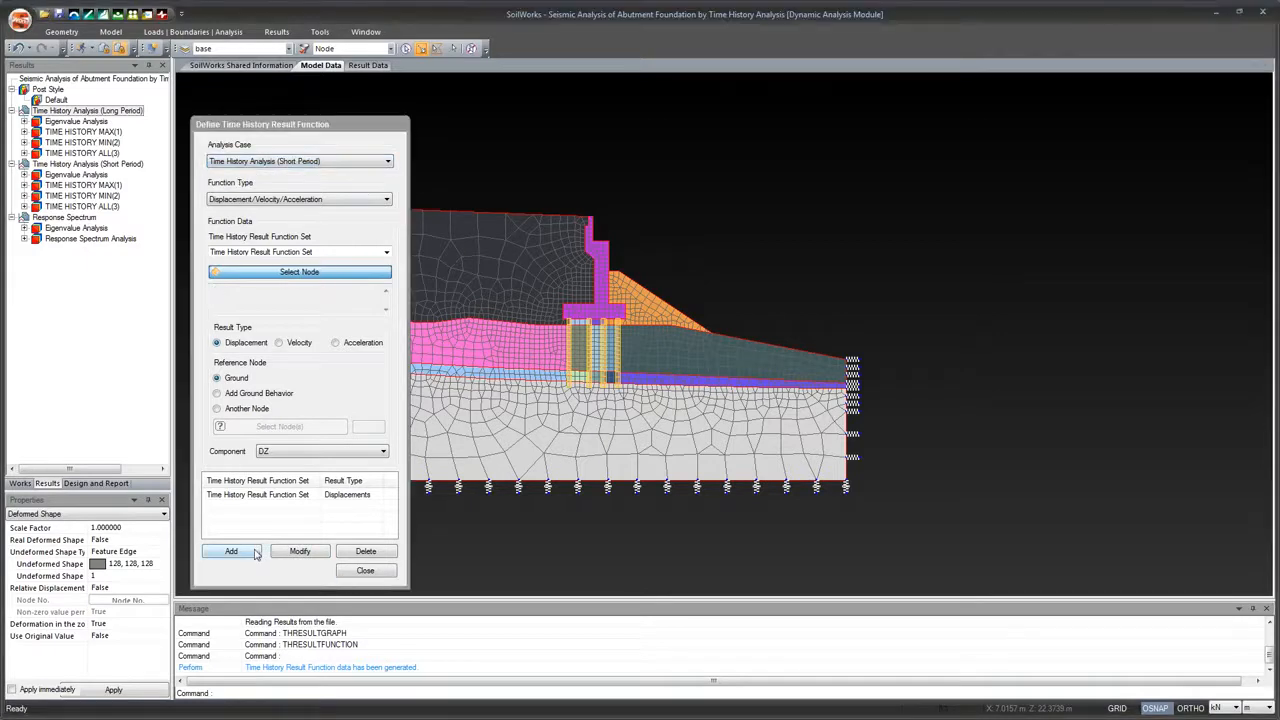
pyautogui.click(281, 497)
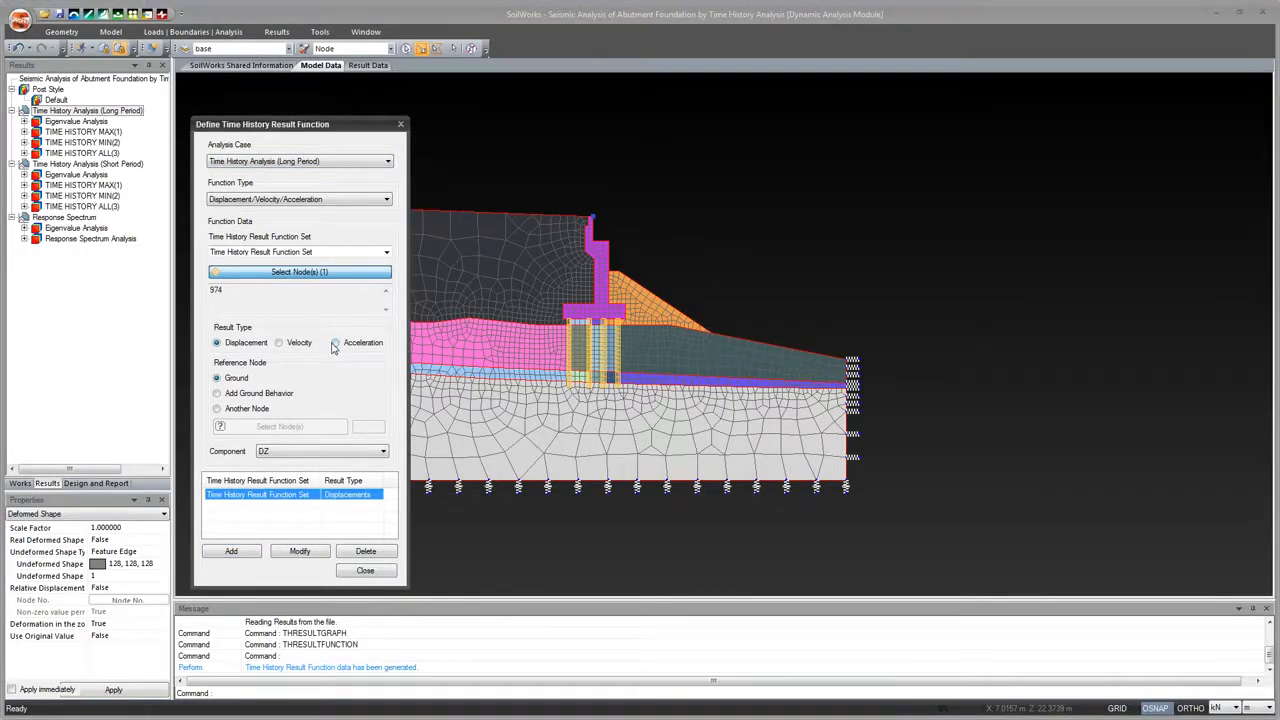
pyautogui.click(317, 510)
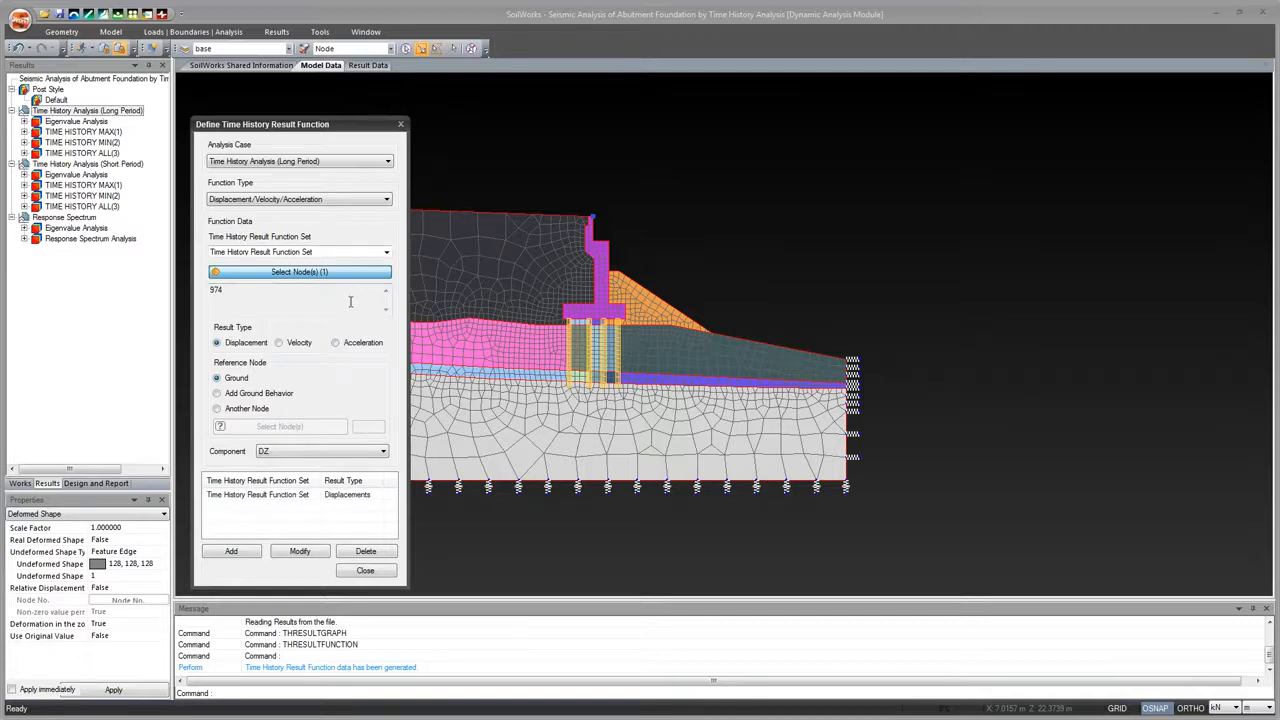
pyautogui.click(370, 163)
pyautogui.click(360, 182)
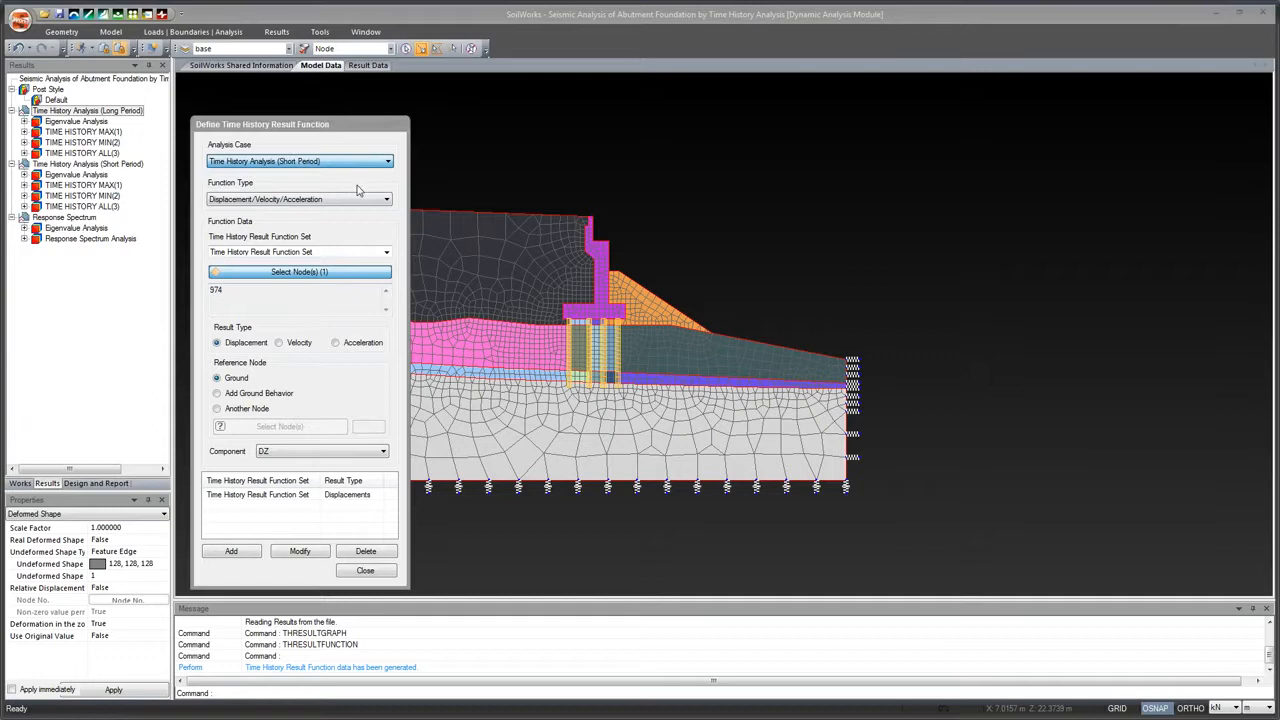
pyautogui.click(232, 552)
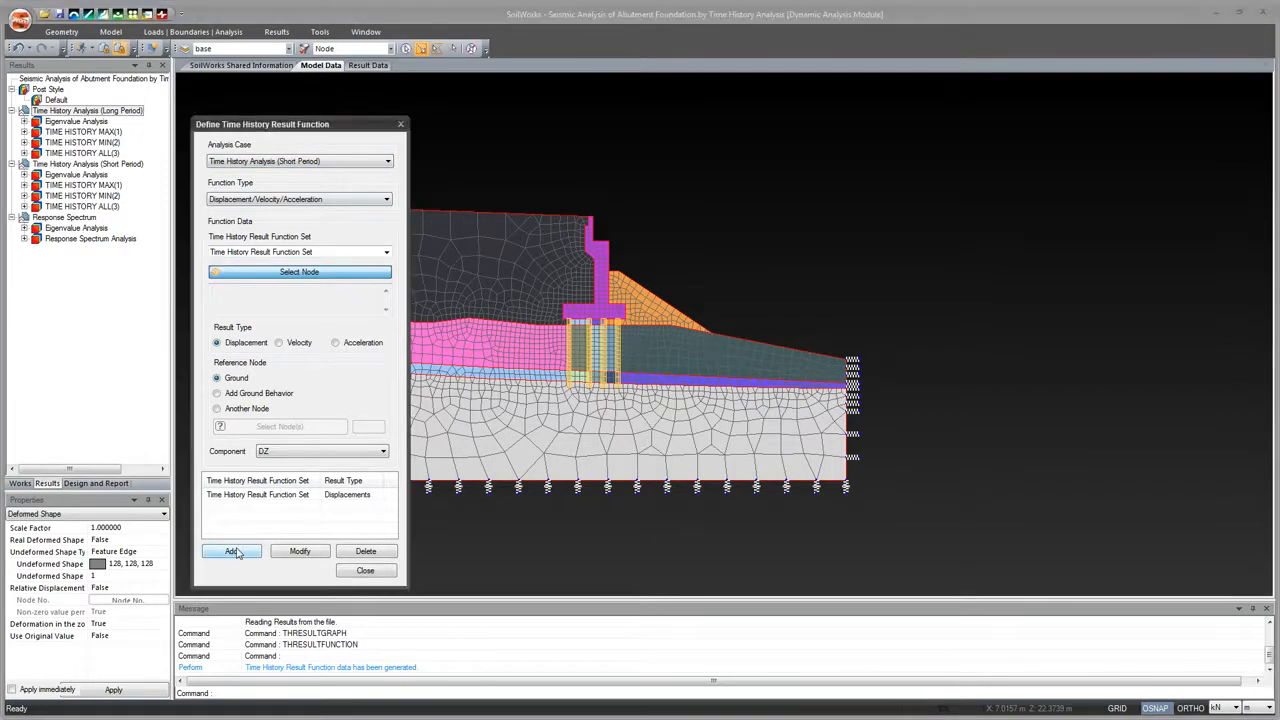
pyautogui.click(282, 496)
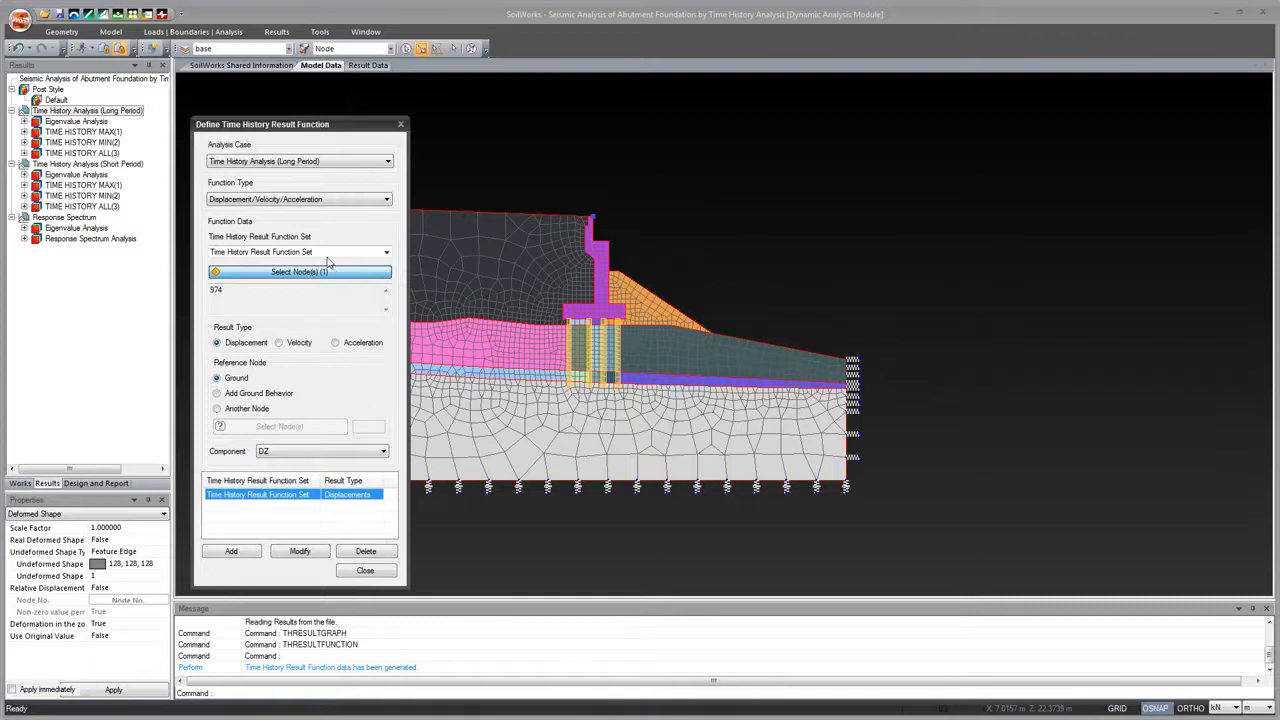
pyautogui.click(366, 571)
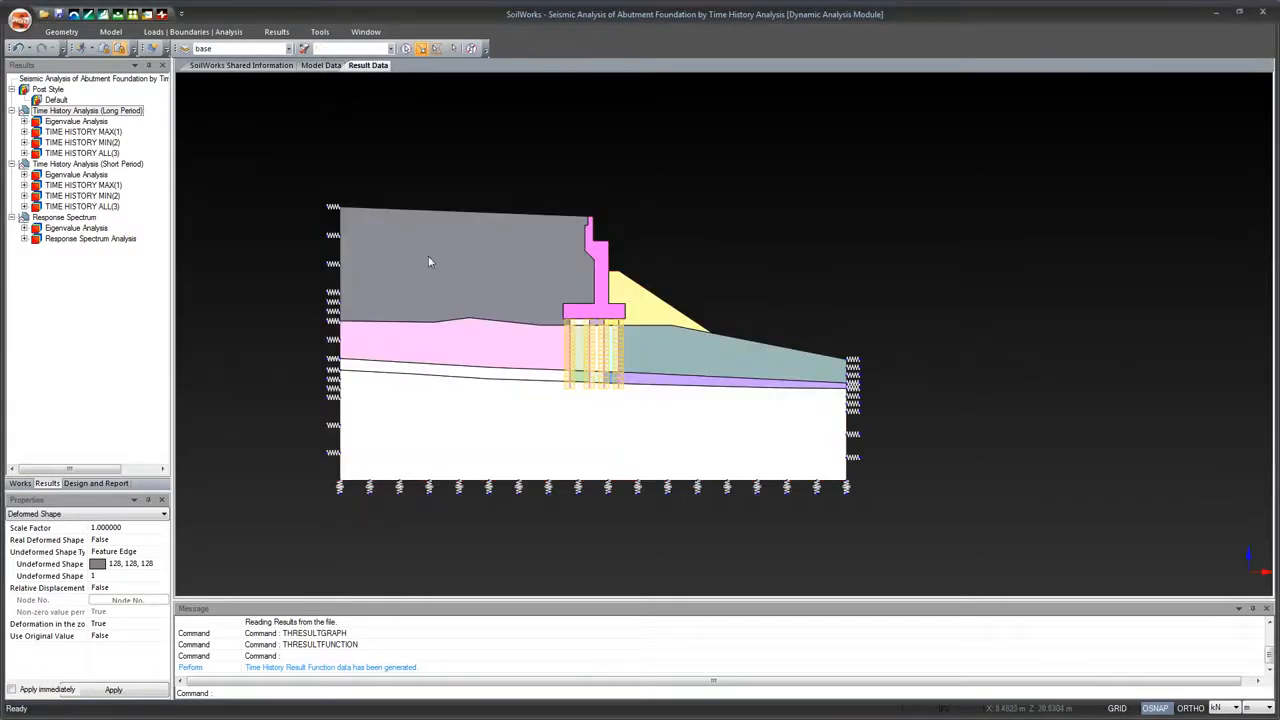
# Reopen the Time History Results Graph to check which defined functions are available for plotting, and close it
pyautogui.click(276, 31)
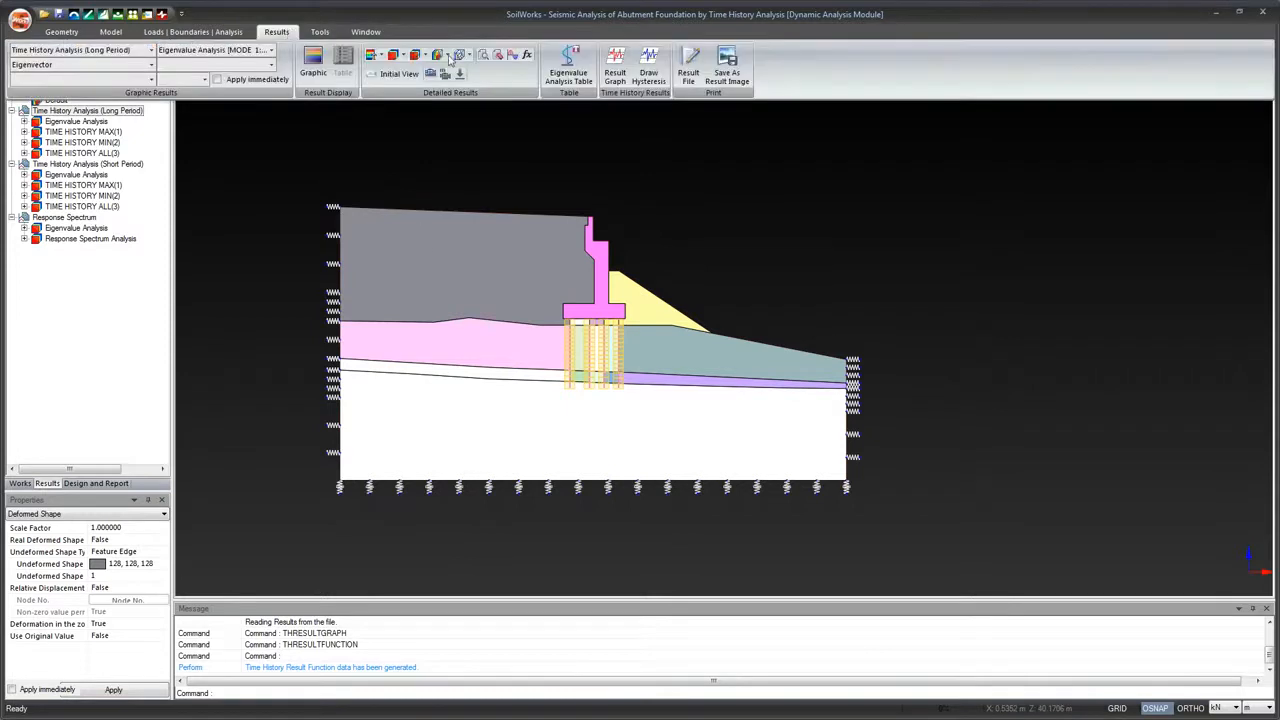
pyautogui.click(616, 78)
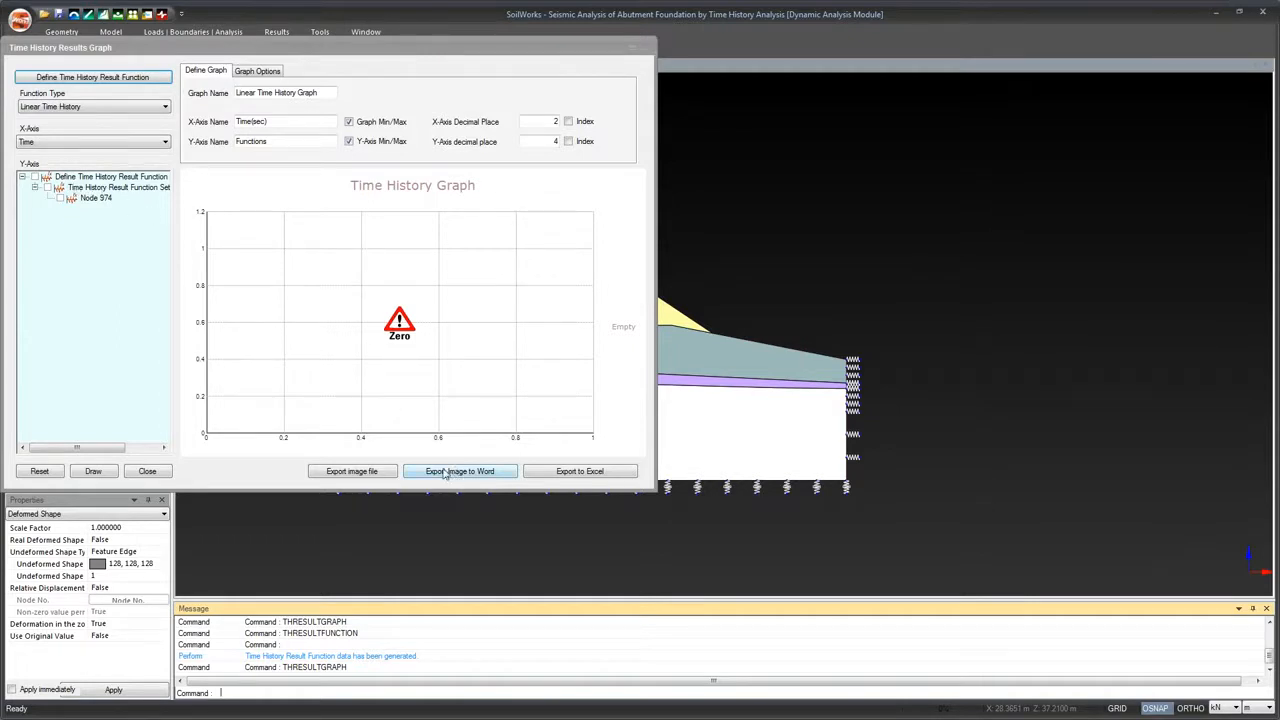
pyautogui.click(645, 48)
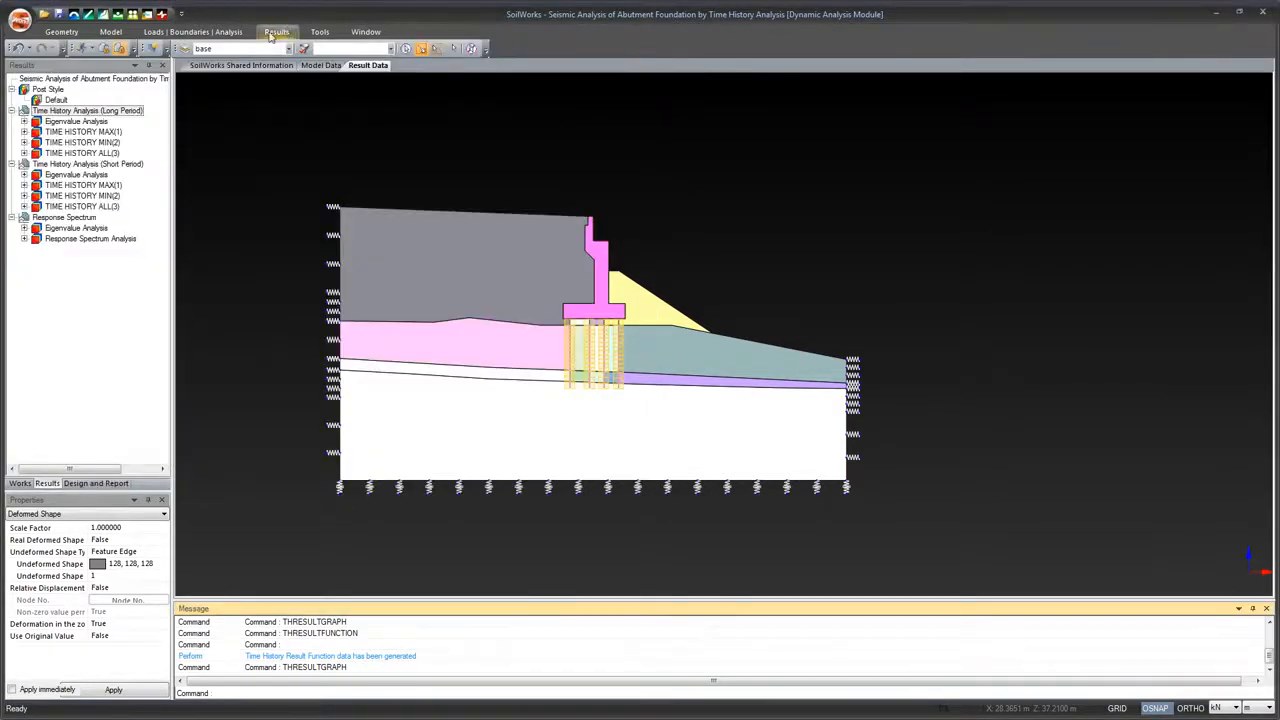
# Add Time History Result Function Set 1 for Time History Analysis (Short Period), using DZ displacement at the abutment's top node
pyautogui.click(195, 31)
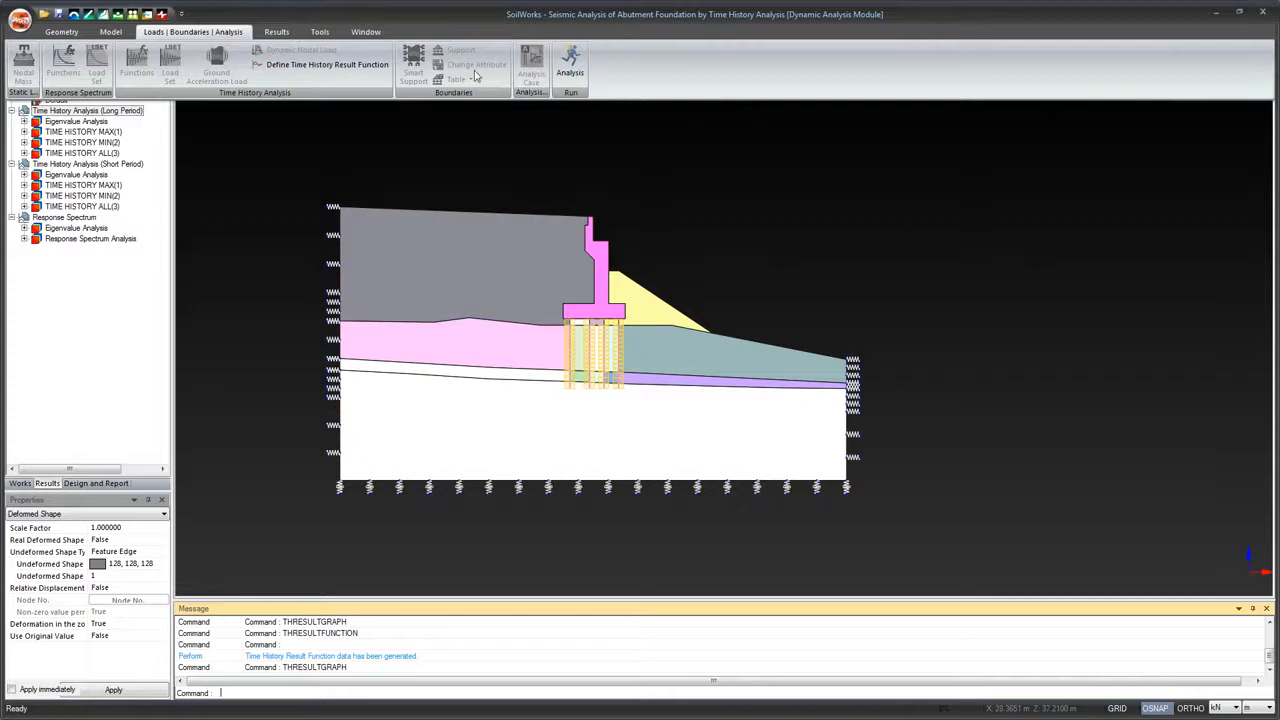
pyautogui.click(322, 64)
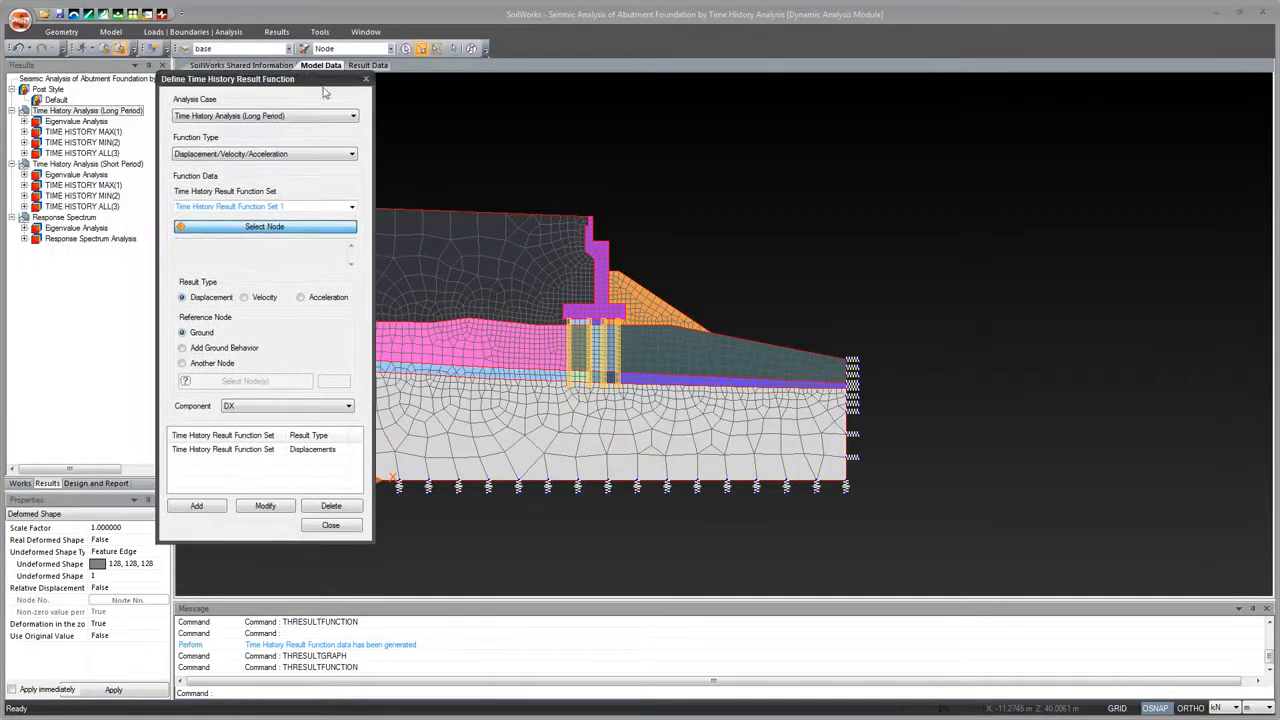
pyautogui.click(340, 405)
pyautogui.click(330, 432)
pyautogui.click(352, 116)
pyautogui.click(333, 137)
pyautogui.click(591, 217)
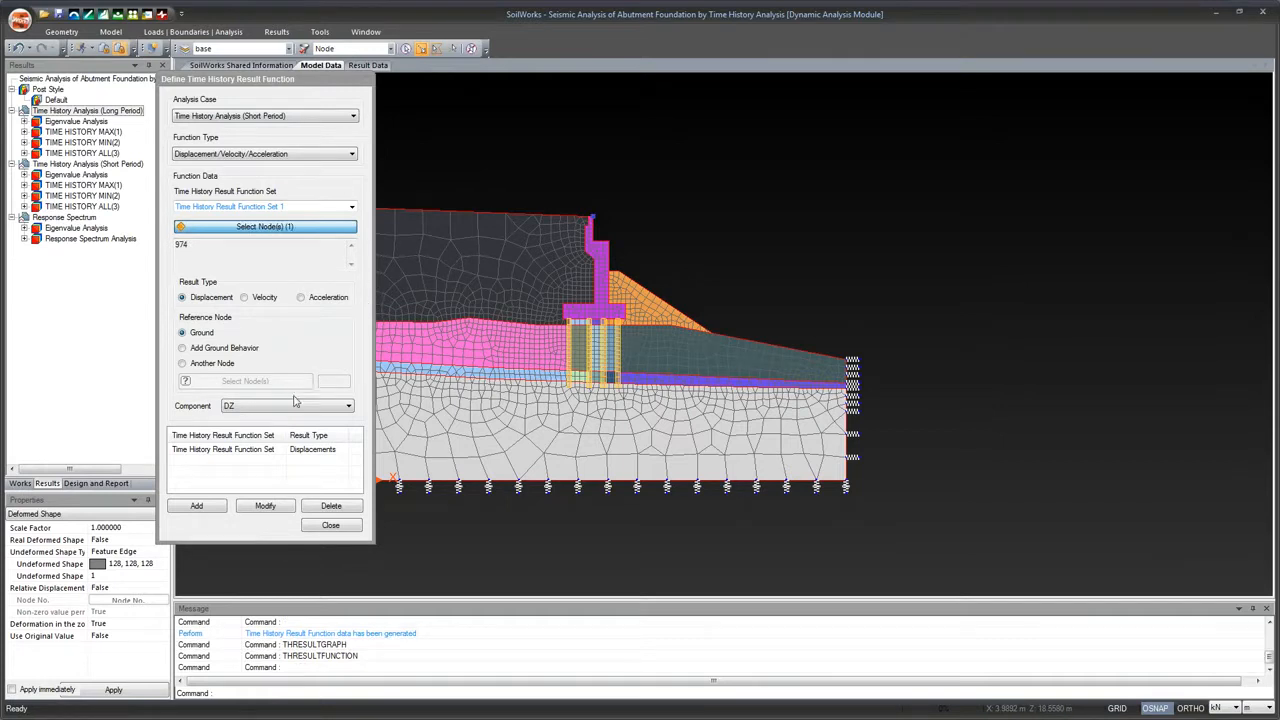
pyautogui.click(197, 506)
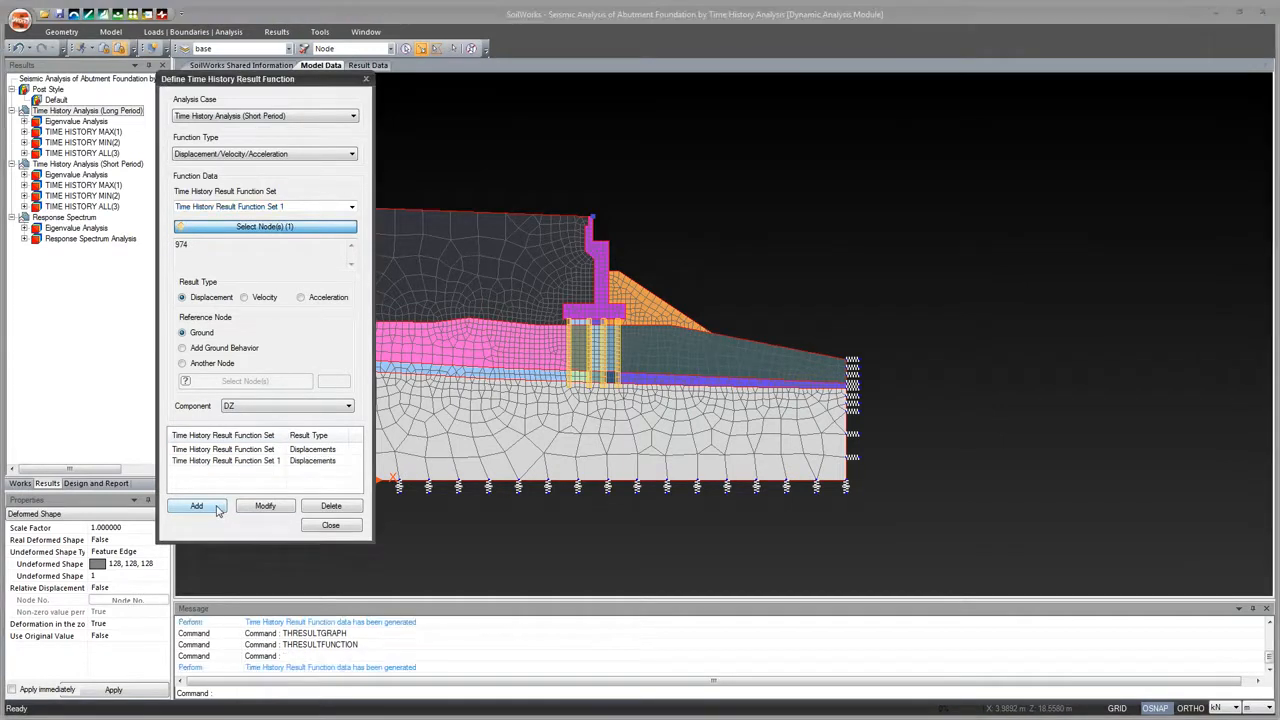
# Try to rename the long-period function set by replacing "Set" with "Long" at the end of its name
pyautogui.click(252, 451)
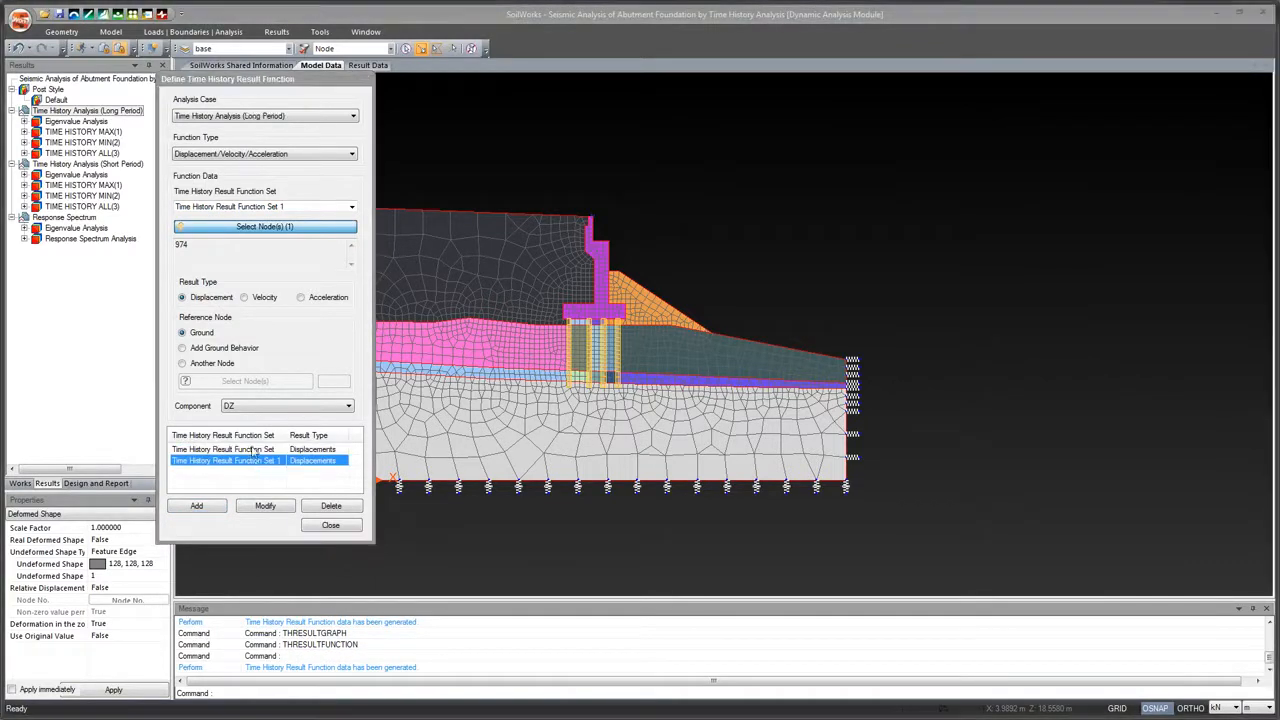
pyautogui.click(256, 449)
pyautogui.click(293, 207)
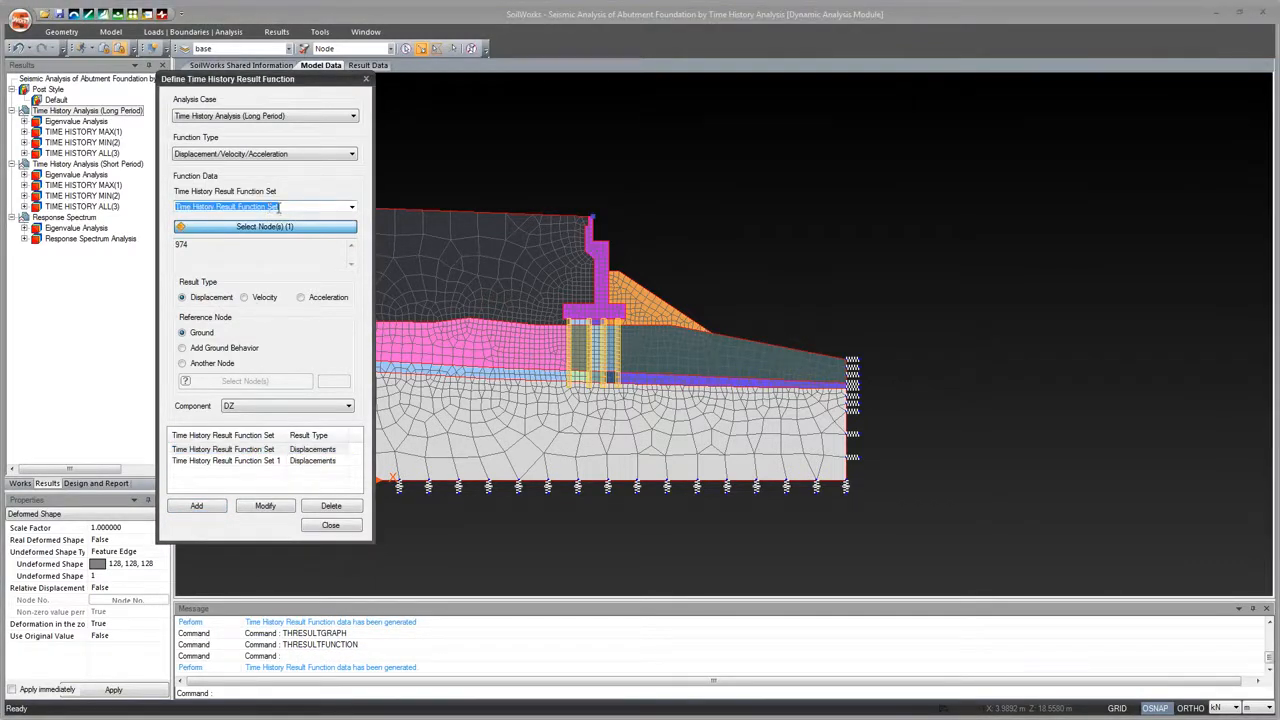
pyautogui.moveTo(279, 207); pyautogui.dragTo(265, 207)
pyautogui.write('1')
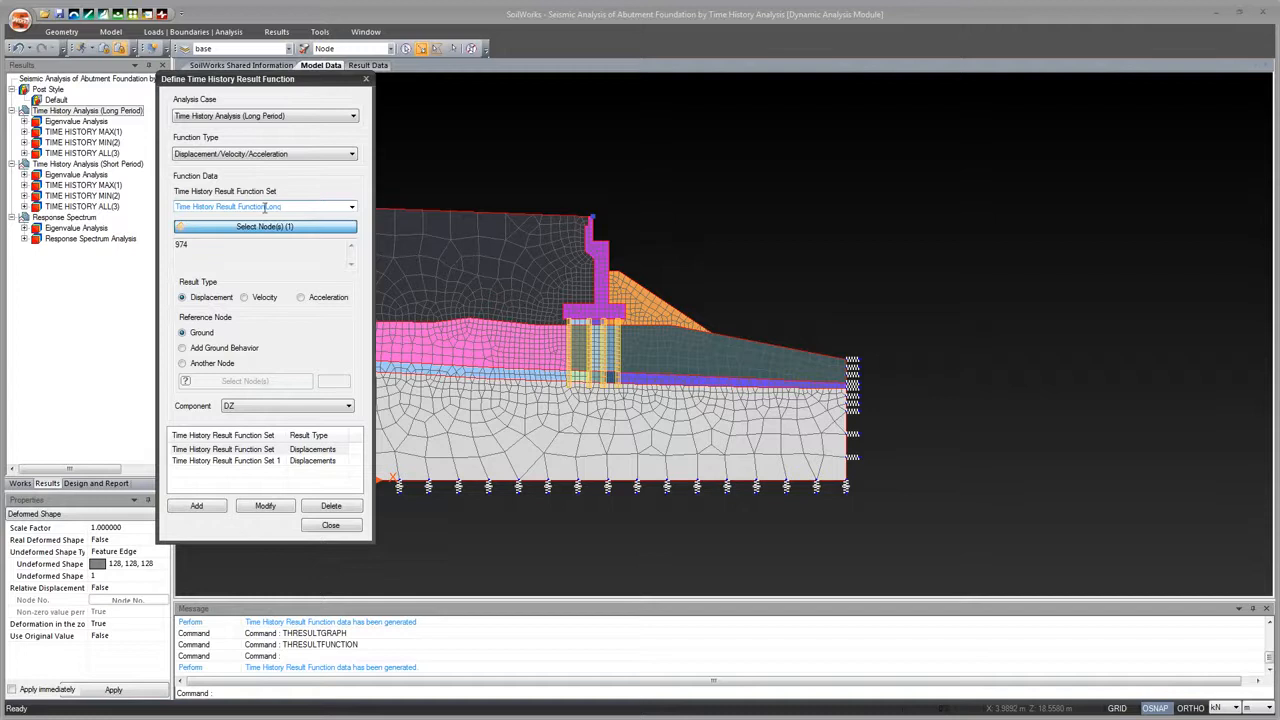
pyautogui.click(265, 505)
# Try to rename the short-period function set by replacing its "Set 1" ending, and recheck both listed function sets
pyautogui.click(265, 461)
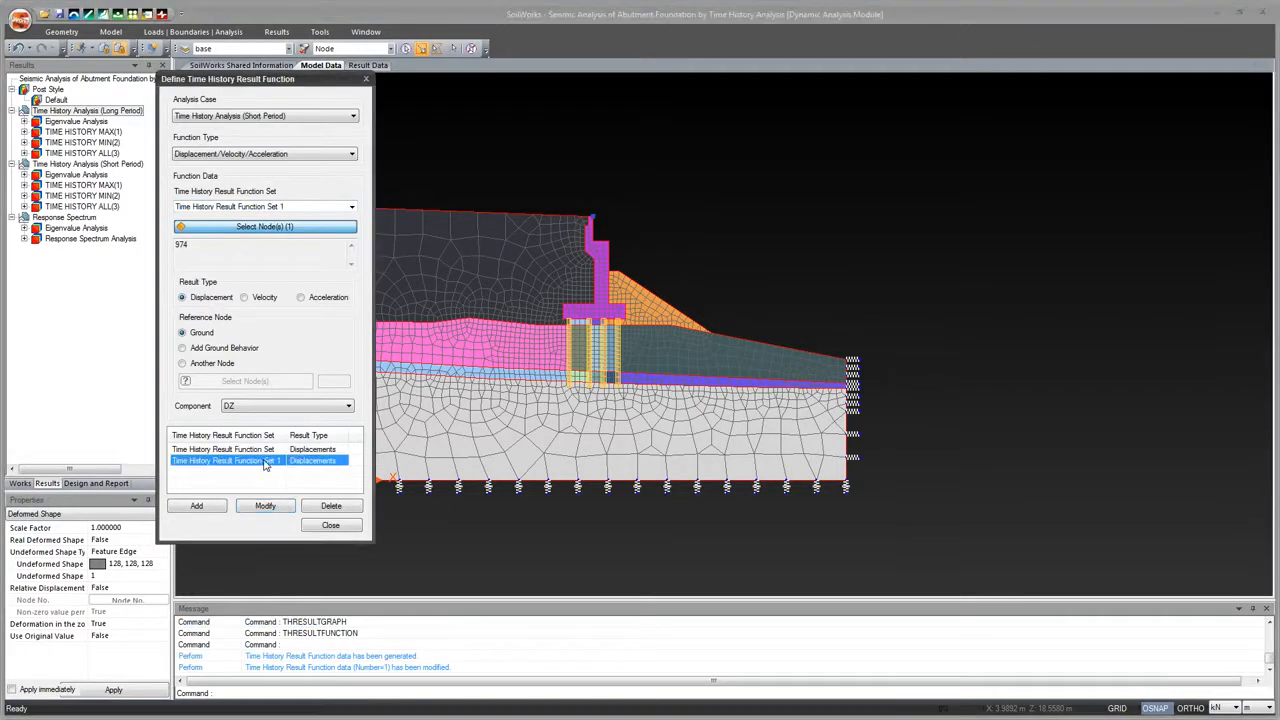
pyautogui.click(283, 206)
pyautogui.click(307, 206)
pyautogui.press('BackSpace')
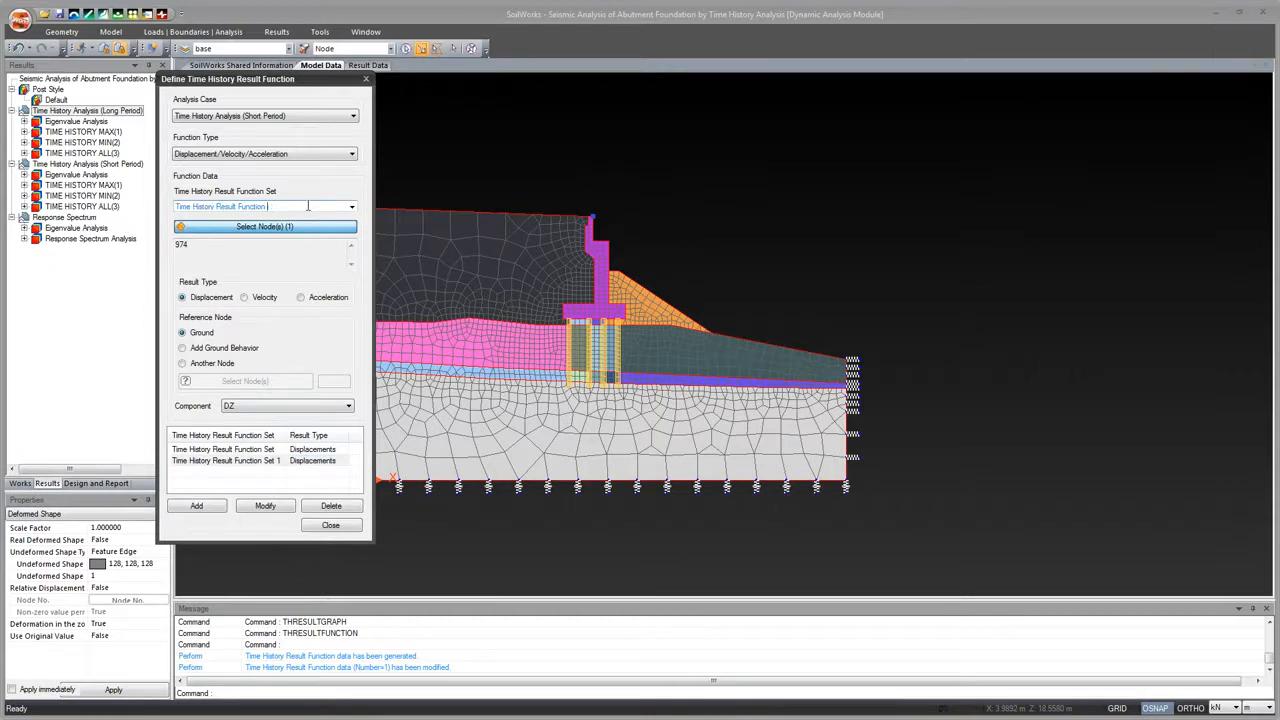
pyautogui.write('S')
pyautogui.click(265, 506)
pyautogui.click(269, 509)
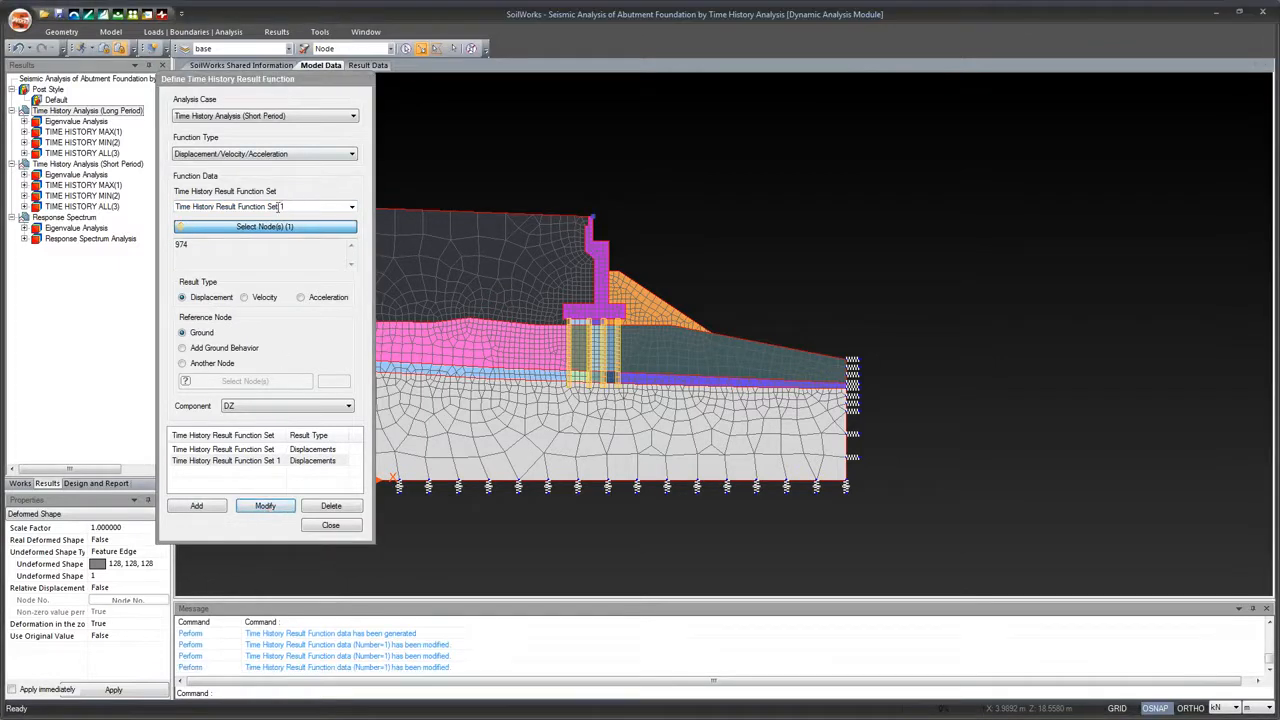
pyautogui.click(283, 207)
pyautogui.click(263, 452)
pyautogui.click(266, 461)
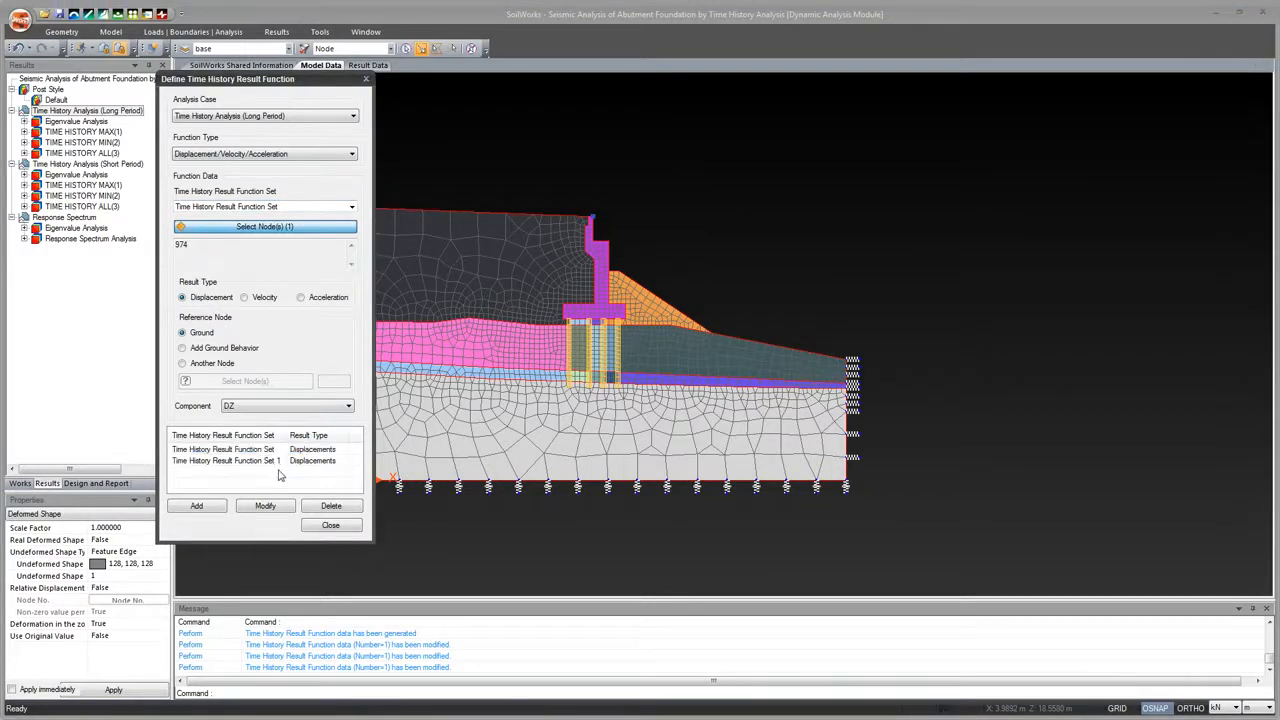
# Close the function definitions and draw a linear time history graph of the long-period Time History Result Function Set at node 974 against time
pyautogui.click(331, 526)
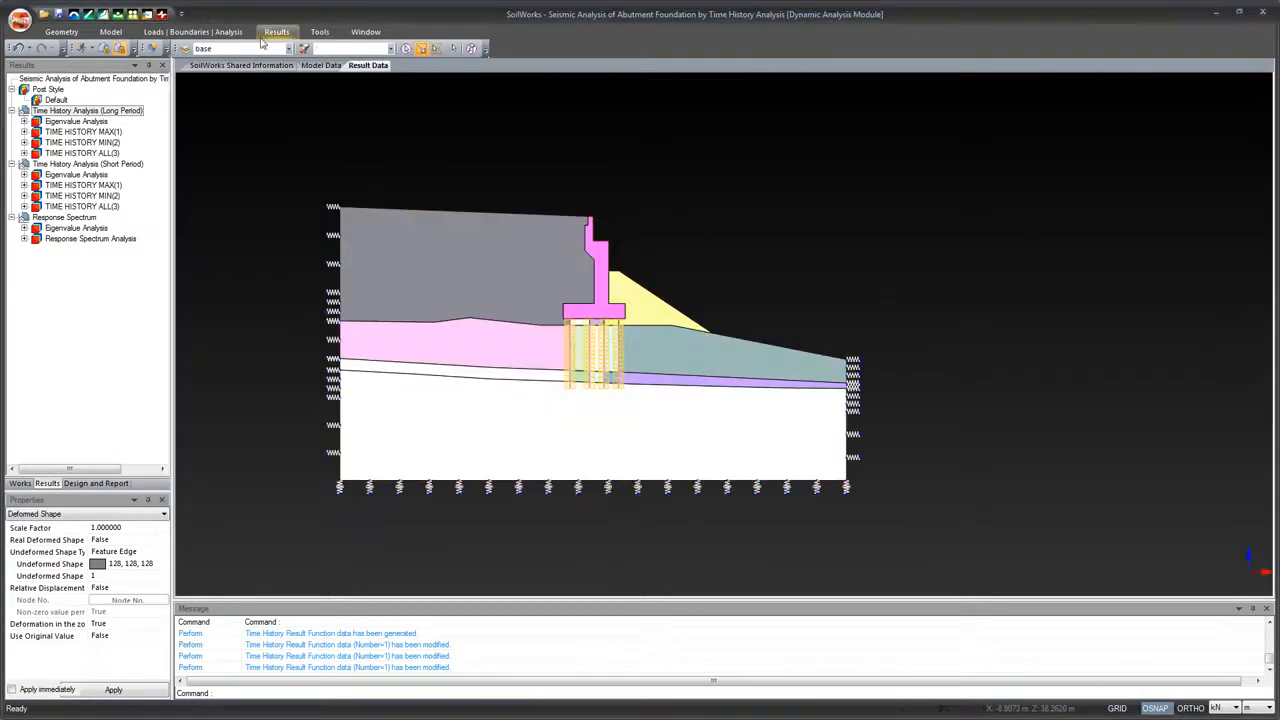
pyautogui.click(277, 32)
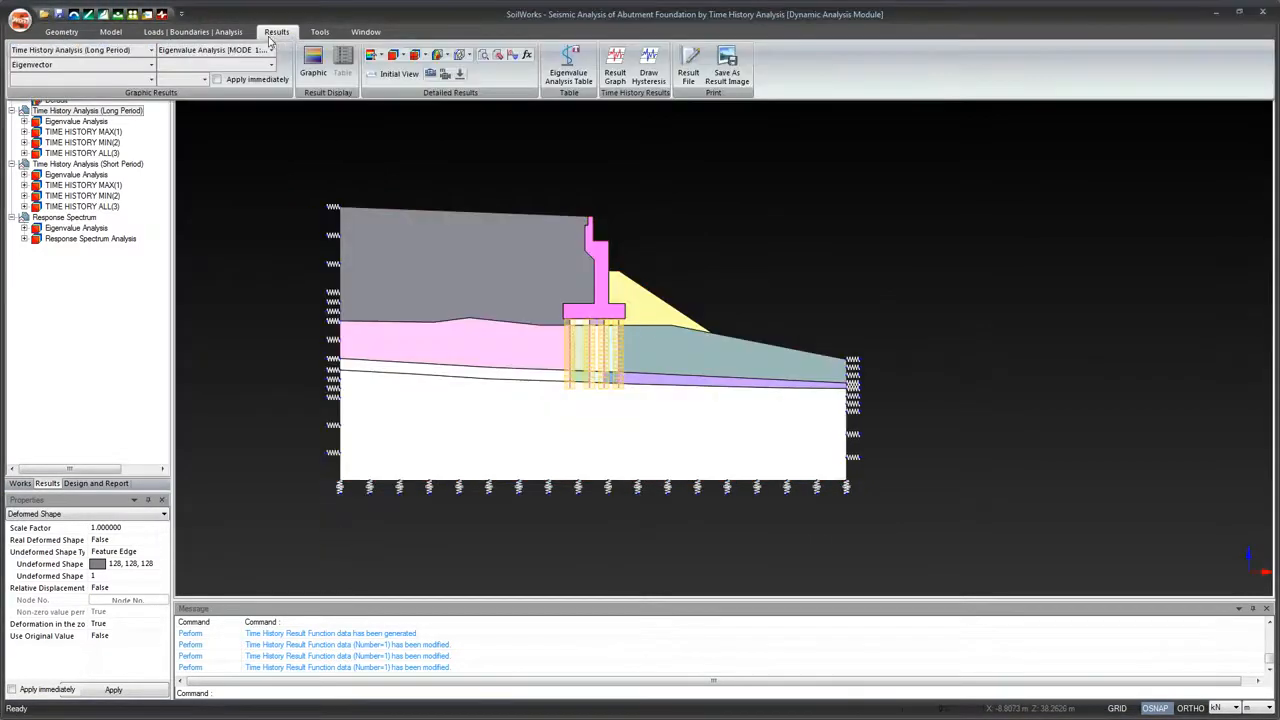
pyautogui.click(615, 70)
pyautogui.moveTo(403, 40); pyautogui.dragTo(491, 62)
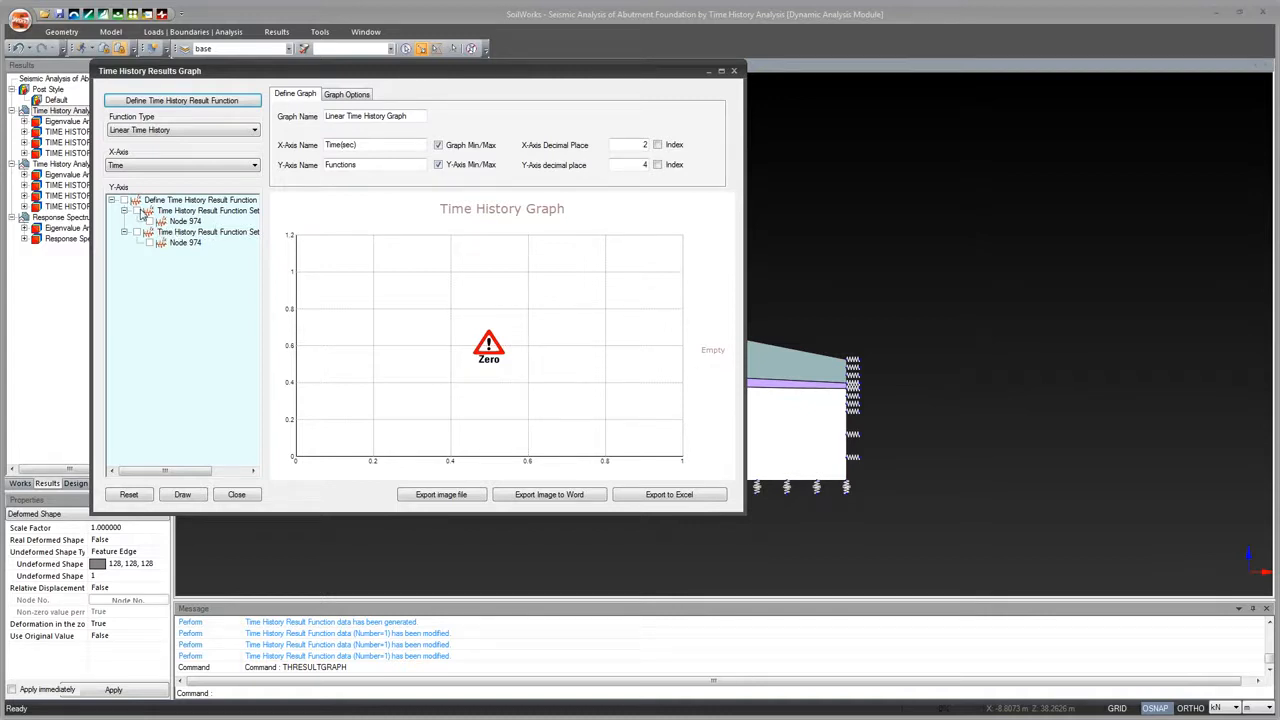
pyautogui.click(143, 213)
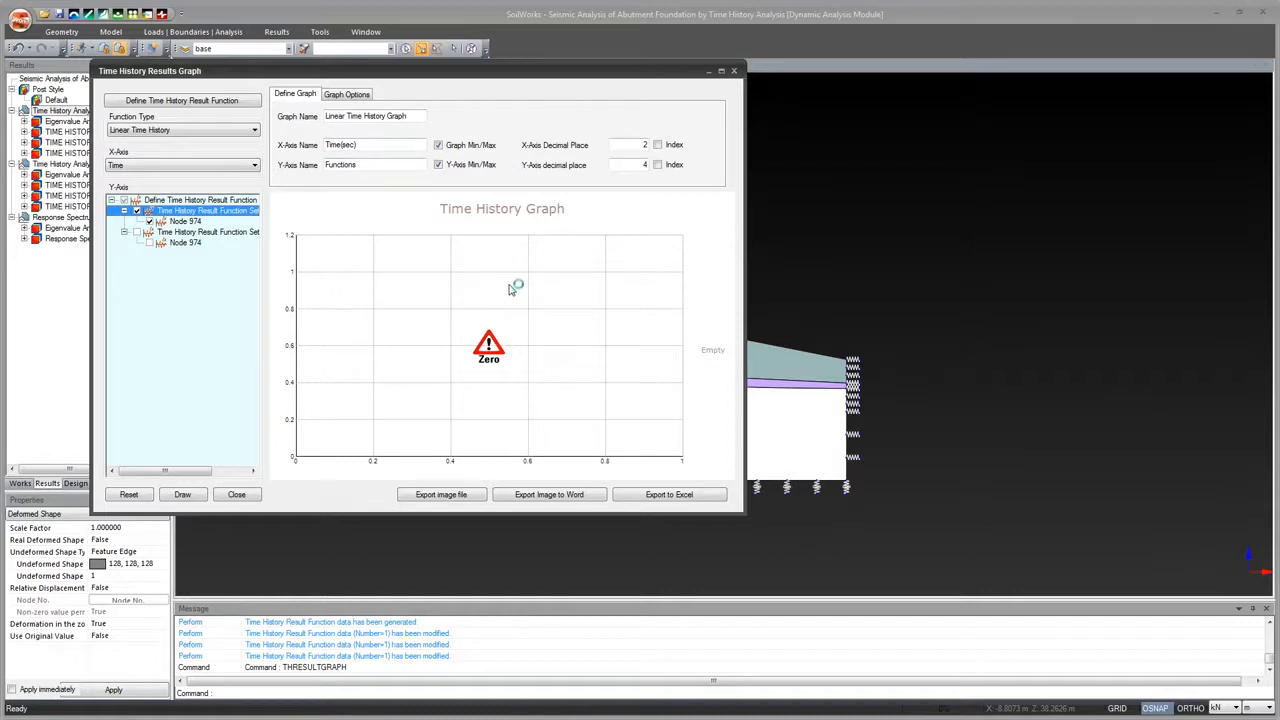
pyautogui.click(182, 494)
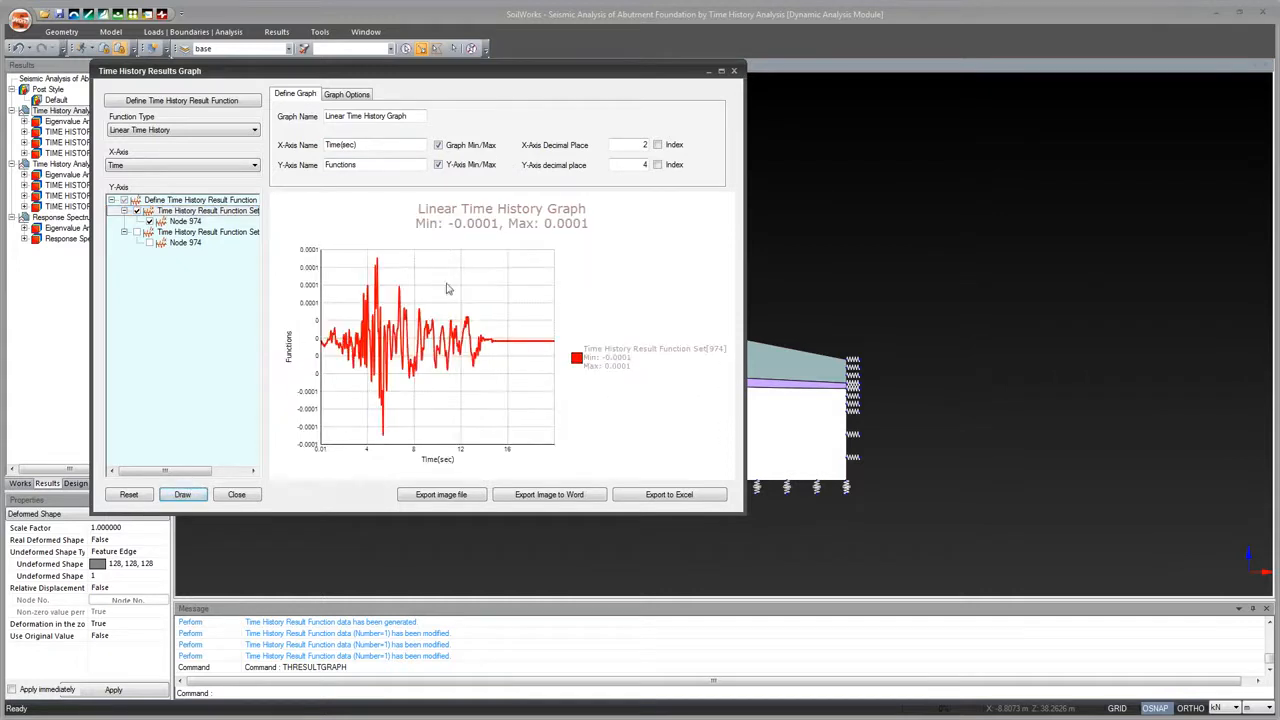
pyautogui.moveTo(546, 76); pyautogui.dragTo(544, 167)
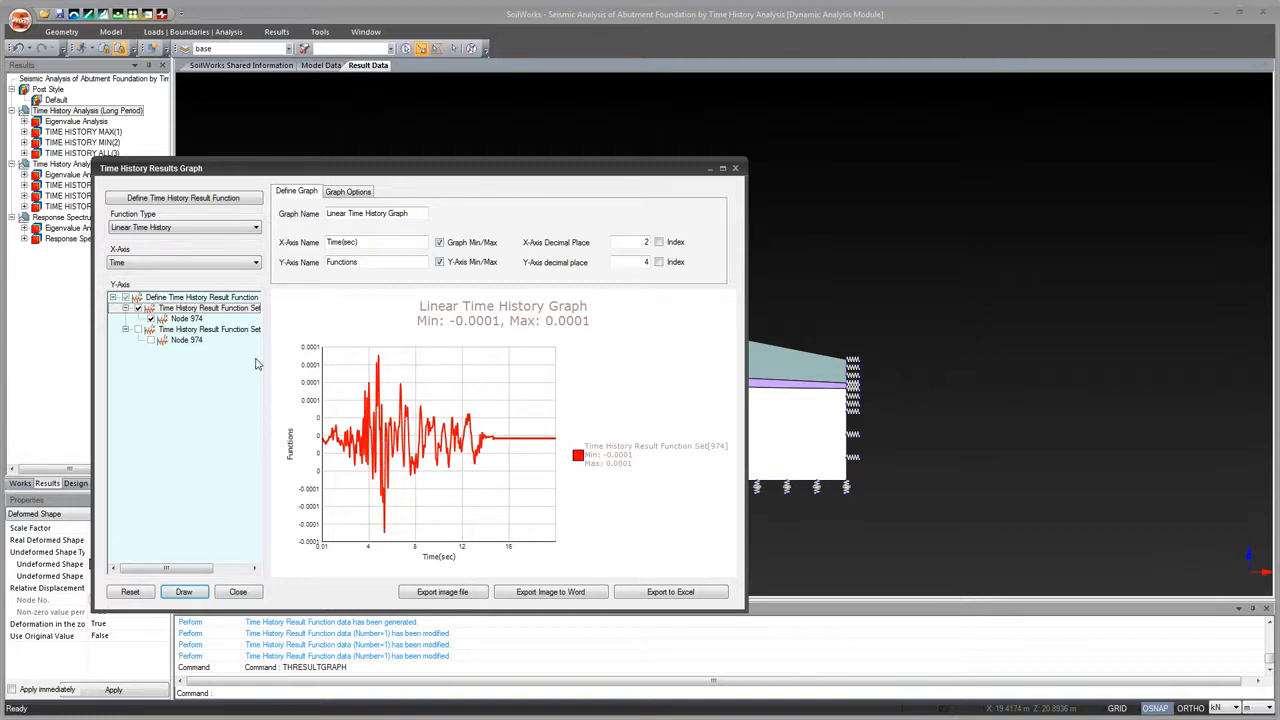
# Add the short-period Time History Result Function Set 1 to the graph, redraw both curves for comparison, and close the graph
pyautogui.click(139, 331)
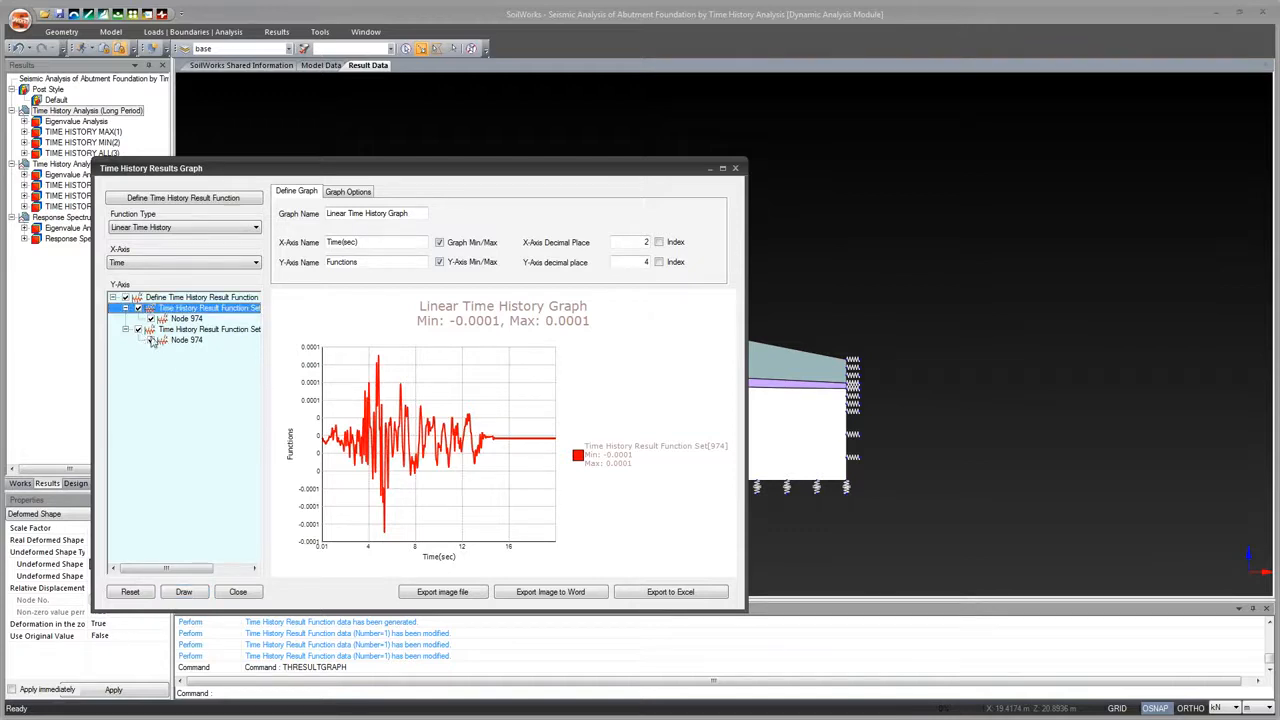
pyautogui.click(166, 598)
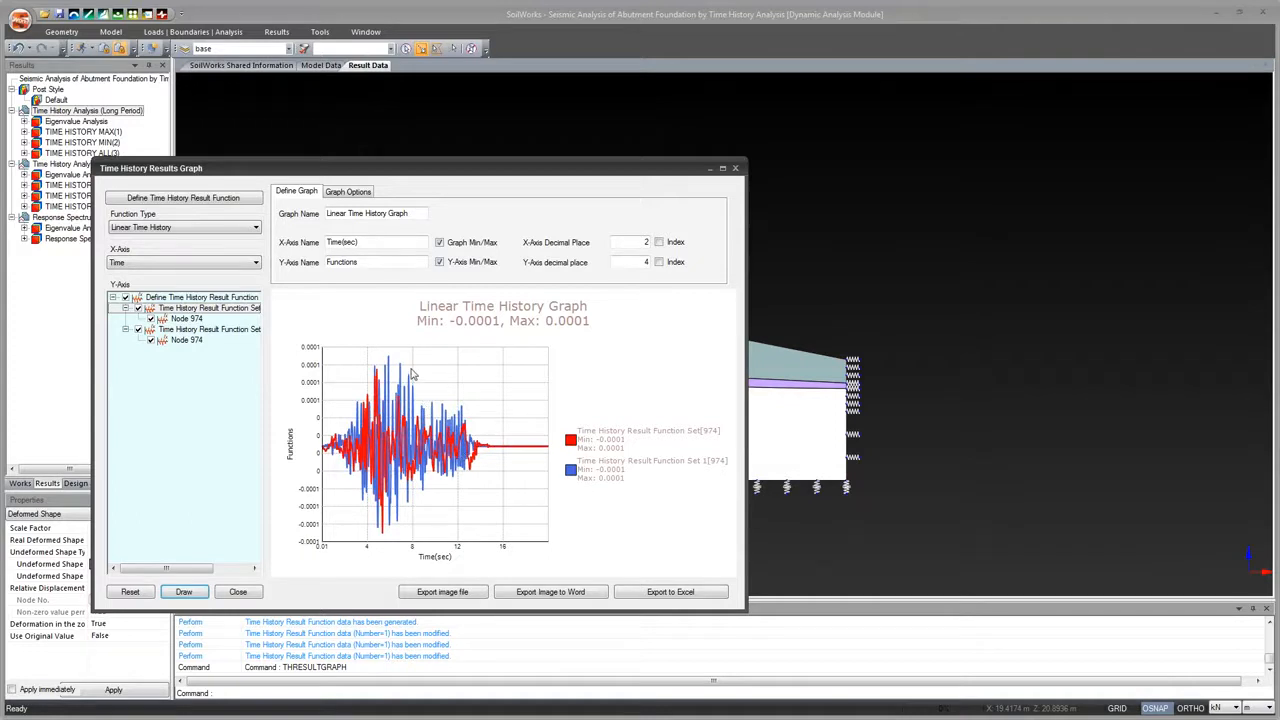
pyautogui.moveTo(436, 176); pyautogui.dragTo(450, 306)
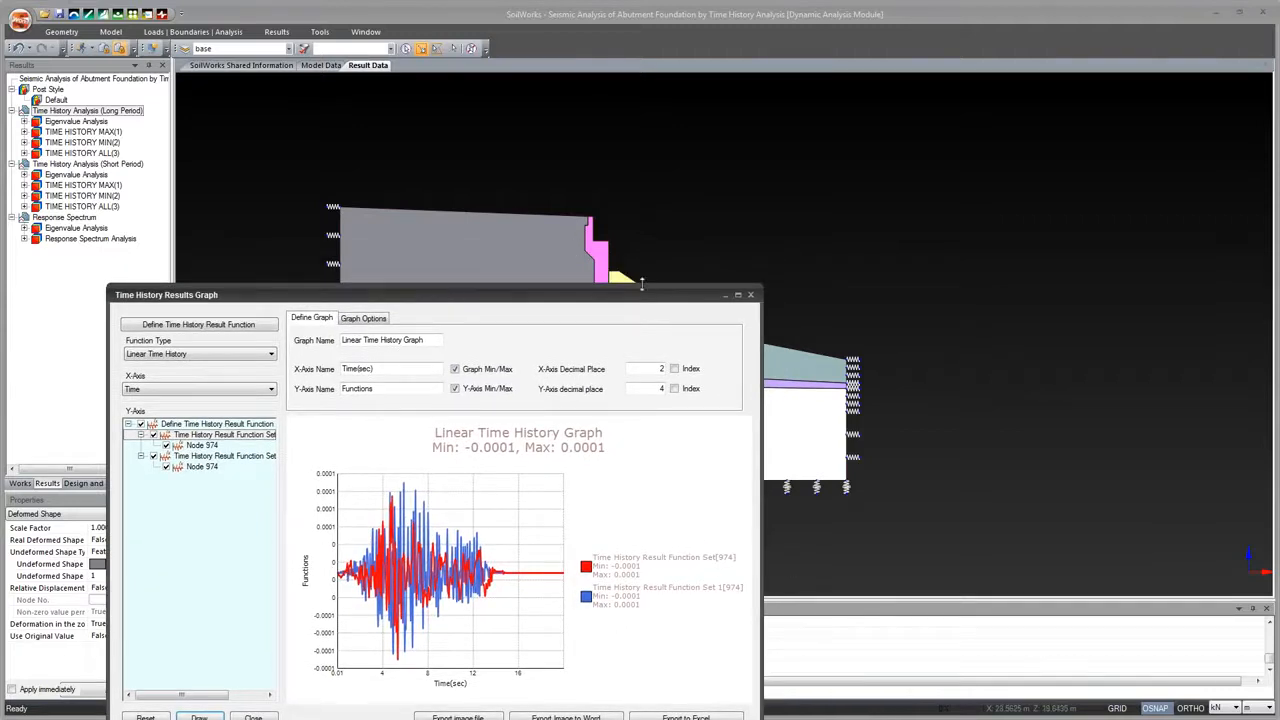
pyautogui.moveTo(643, 298); pyautogui.dragTo(646, 183)
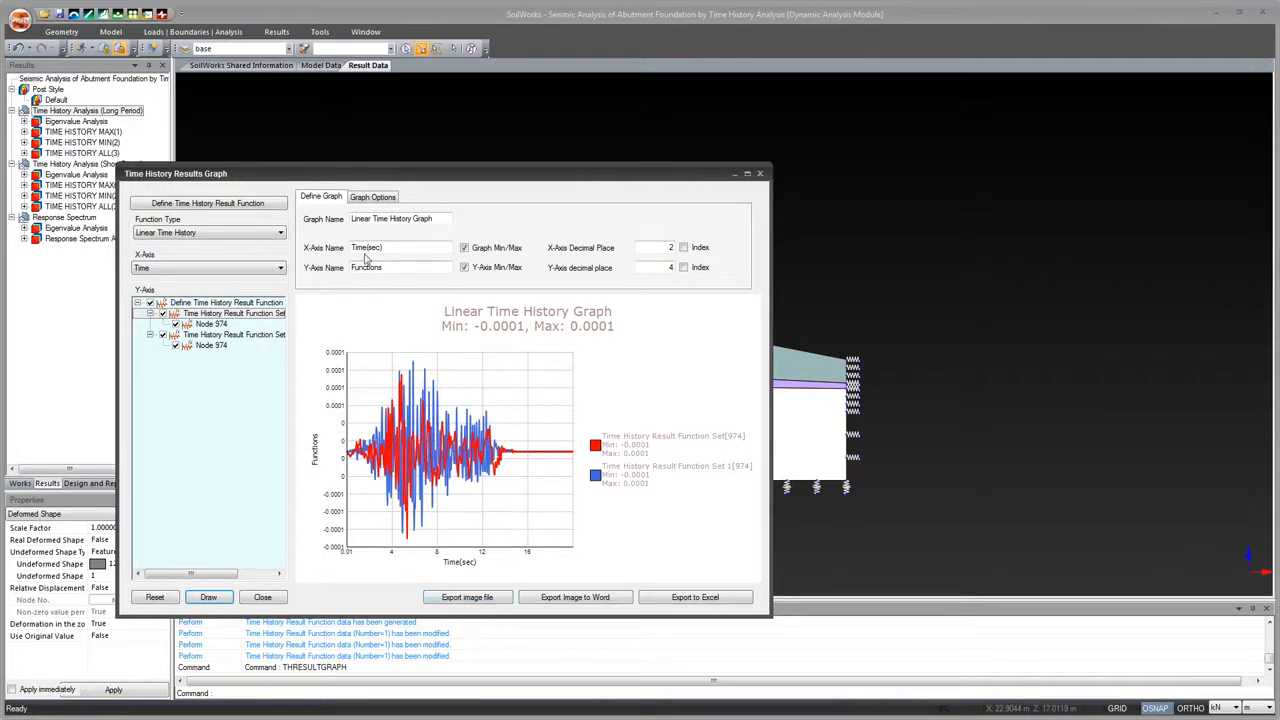
pyautogui.moveTo(424, 174); pyautogui.dragTo(551, 127)
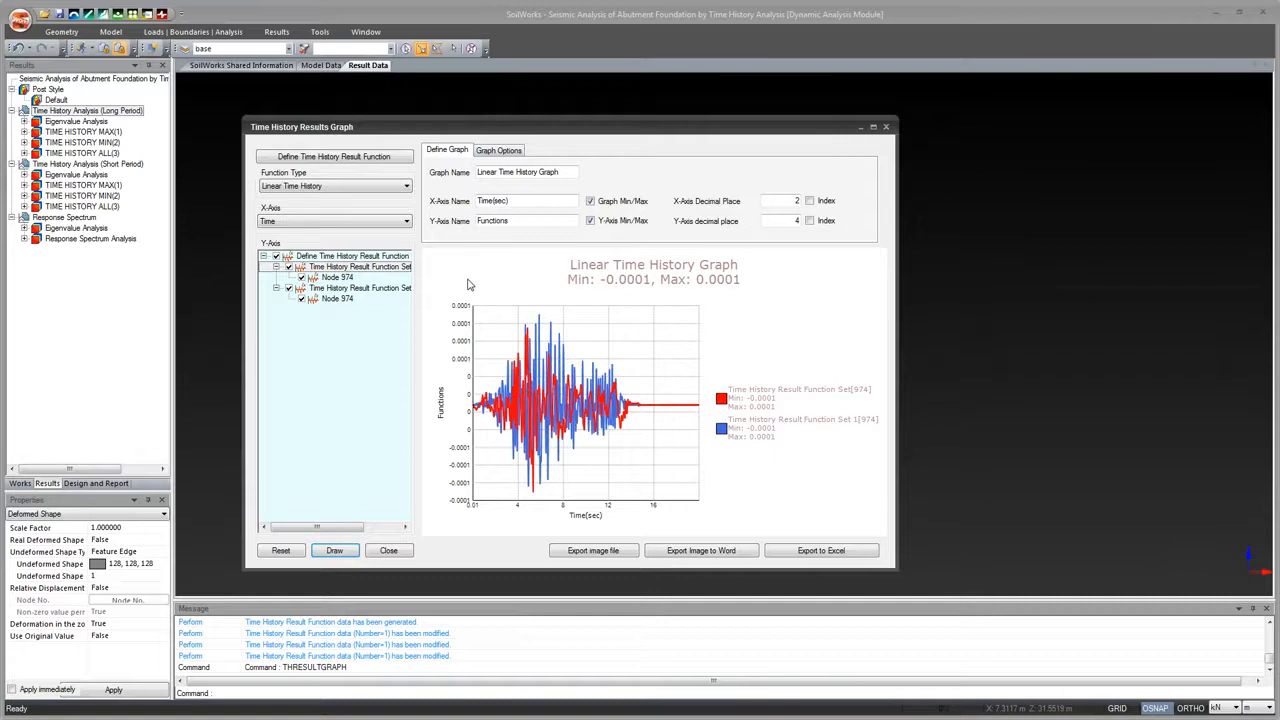
pyautogui.moveTo(537, 127); pyautogui.dragTo(512, 130)
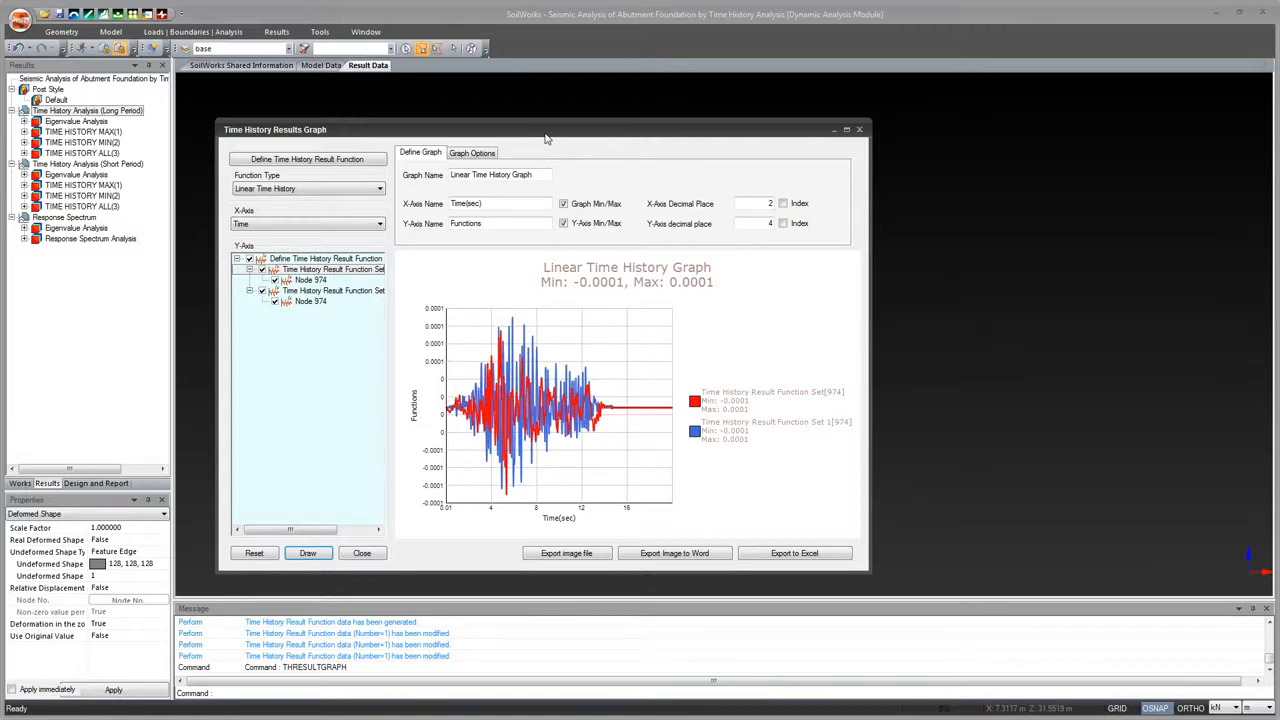
pyautogui.click(860, 130)
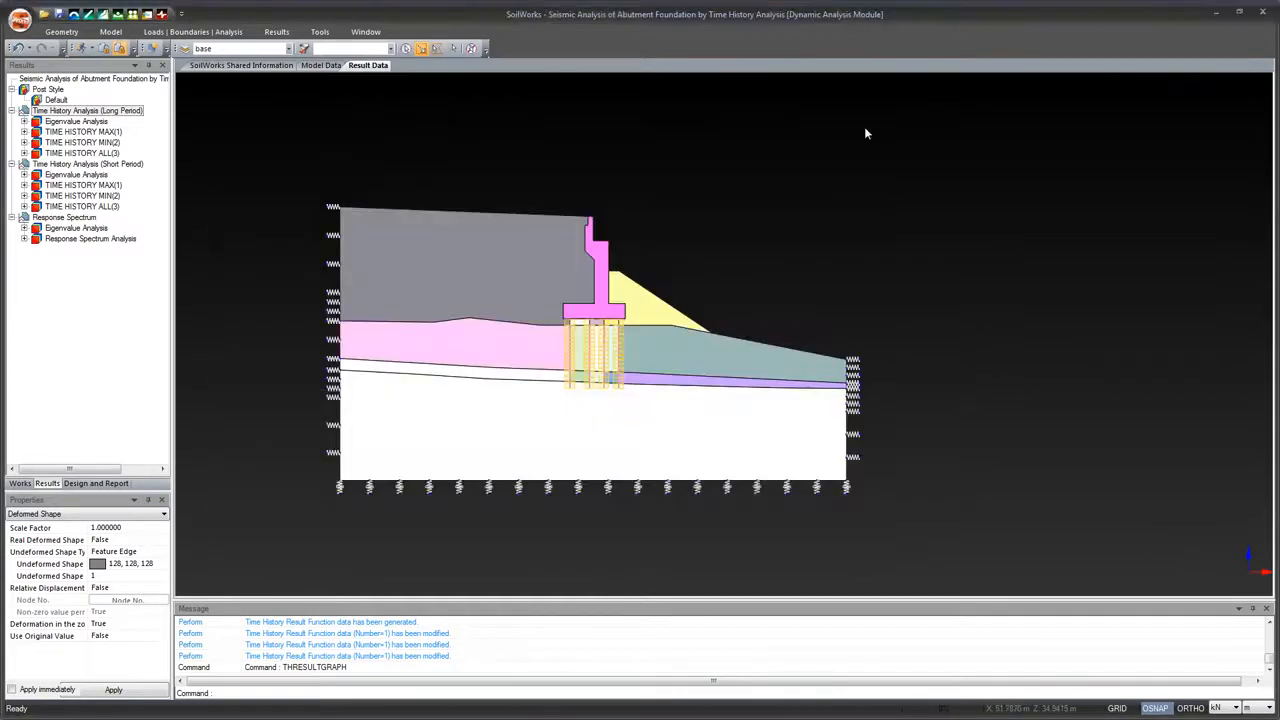
# Display the Vertical Displacement (DZ) contour for TIME HISTORY MAX(1) of Time History Analysis (Long Period)
pyautogui.scroll(-1, 910, 224)
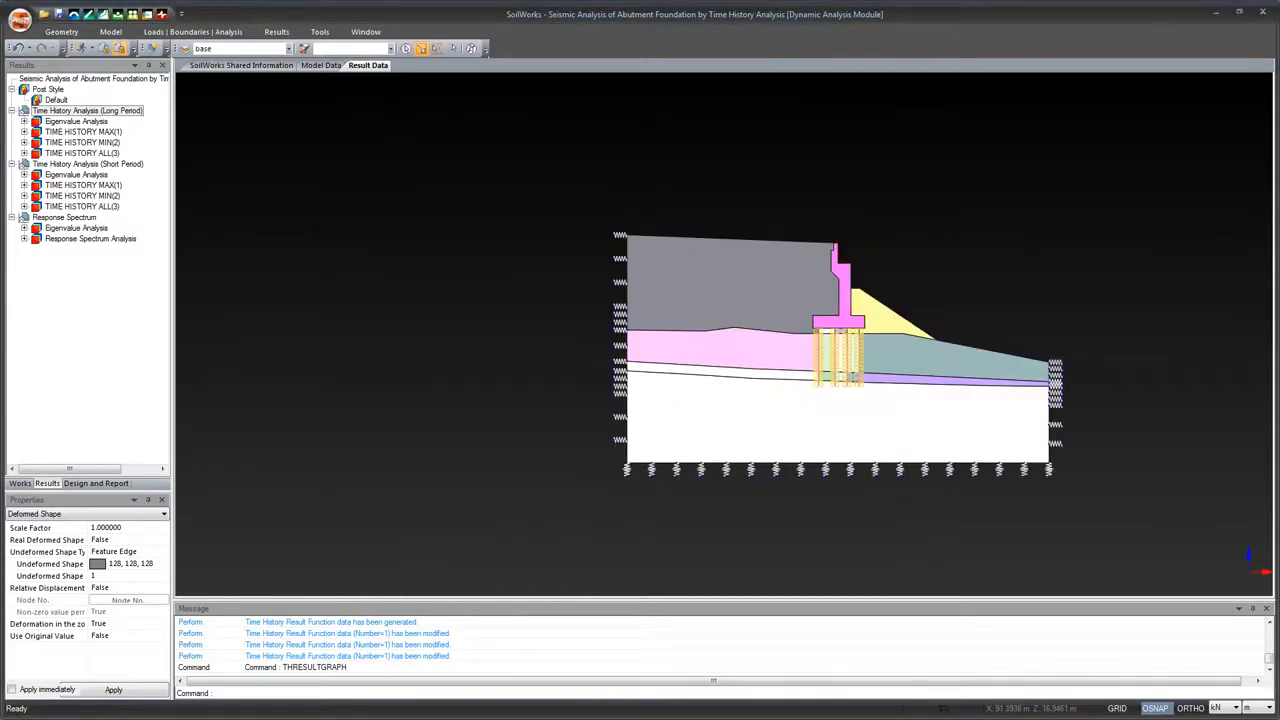
pyautogui.scroll(-2, 838, 350)
pyautogui.scroll(3, 838, 350)
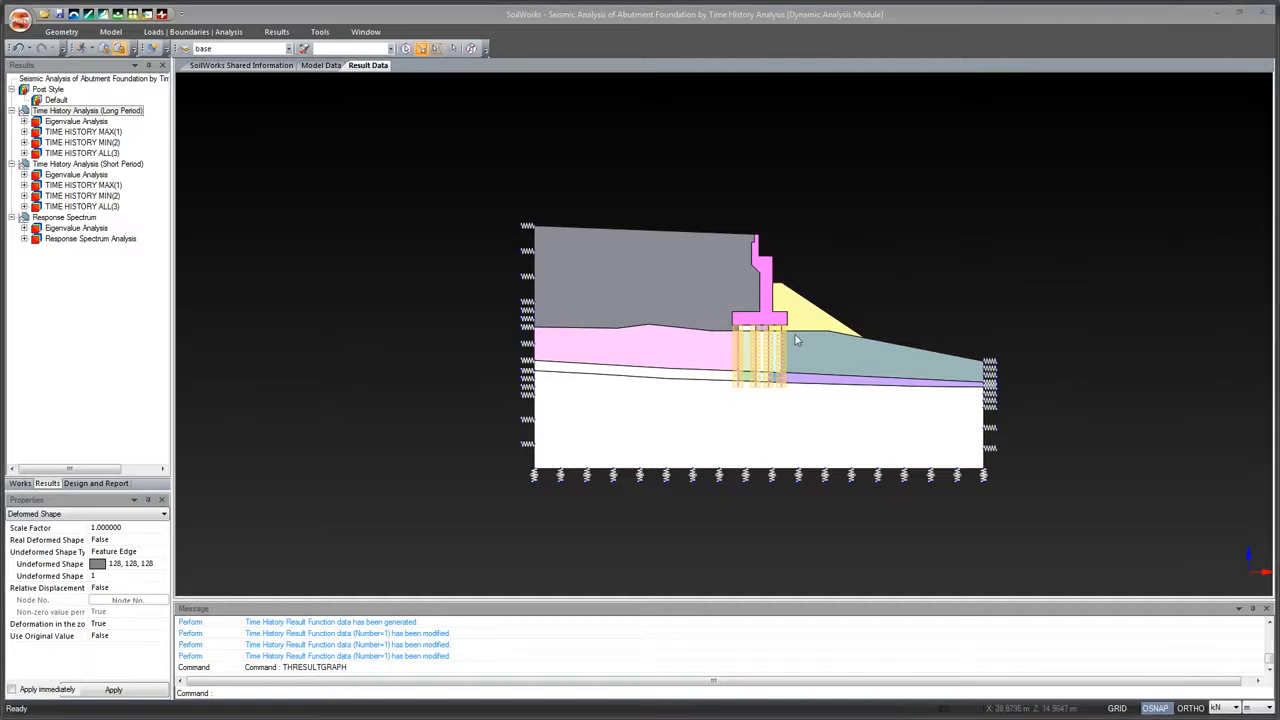
pyautogui.scroll(2, 796, 340)
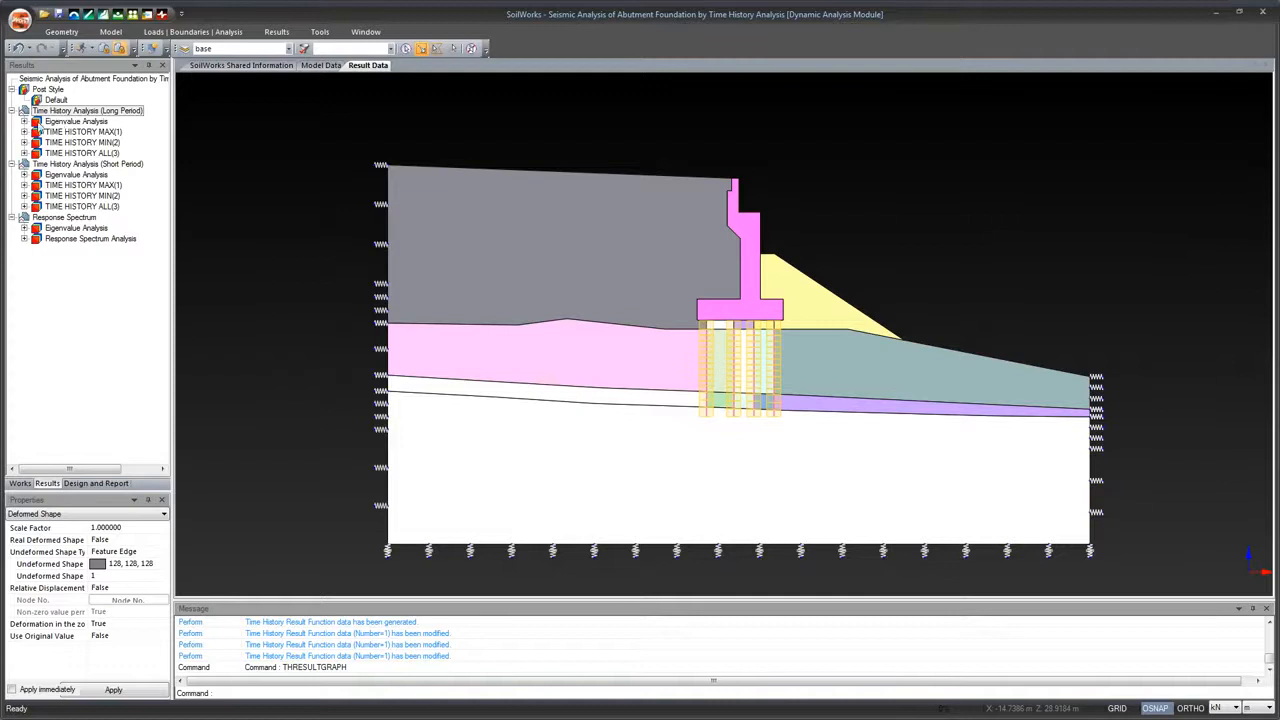
pyautogui.click(24, 132)
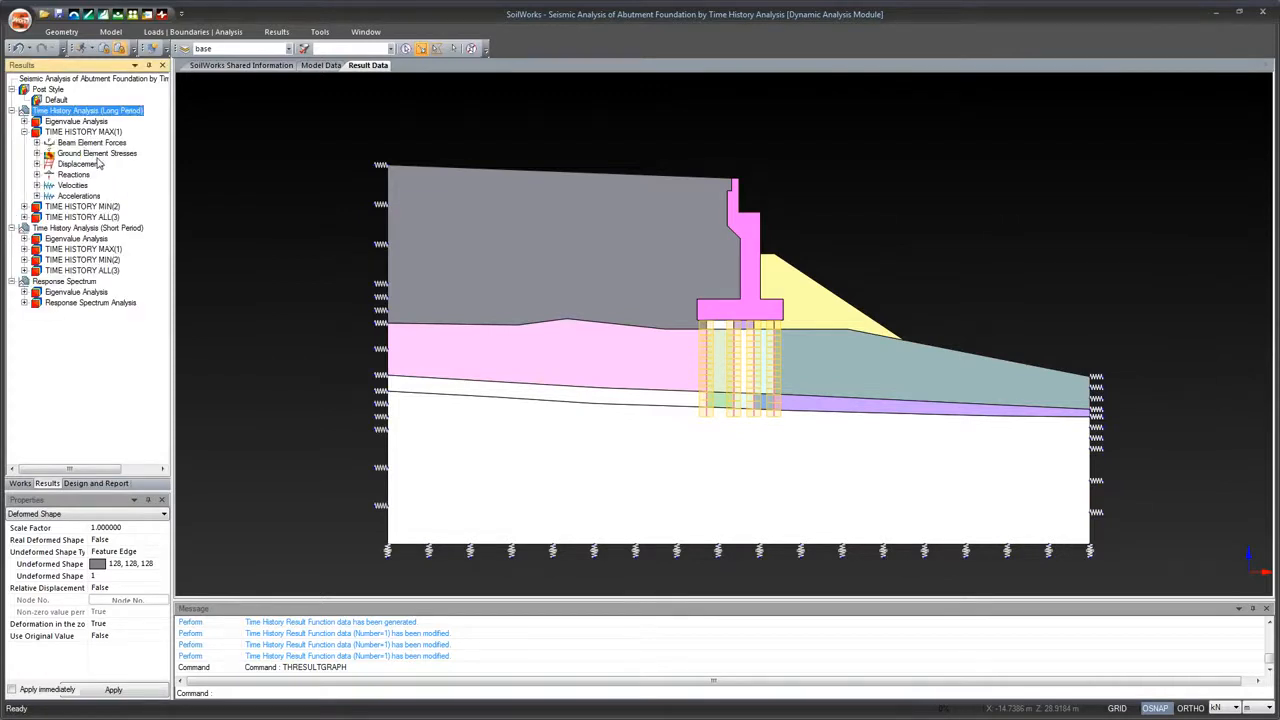
pyautogui.click(37, 164)
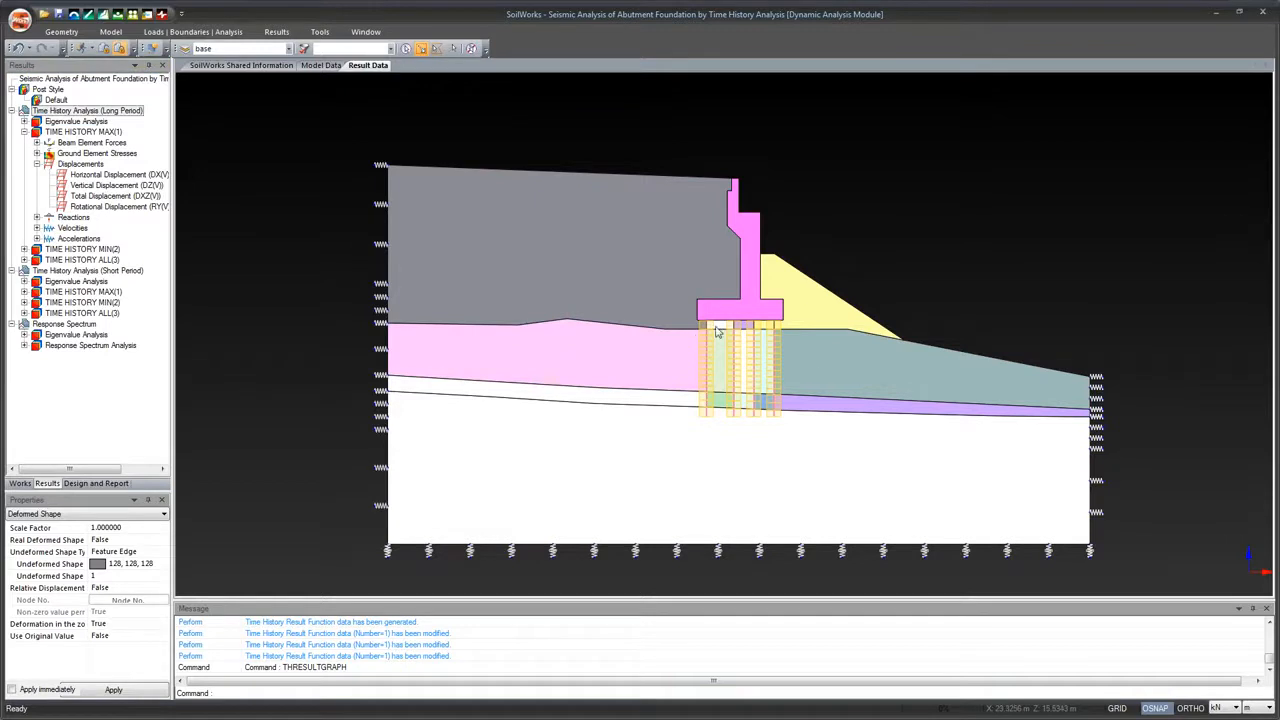
pyautogui.doubleClick(103, 186)
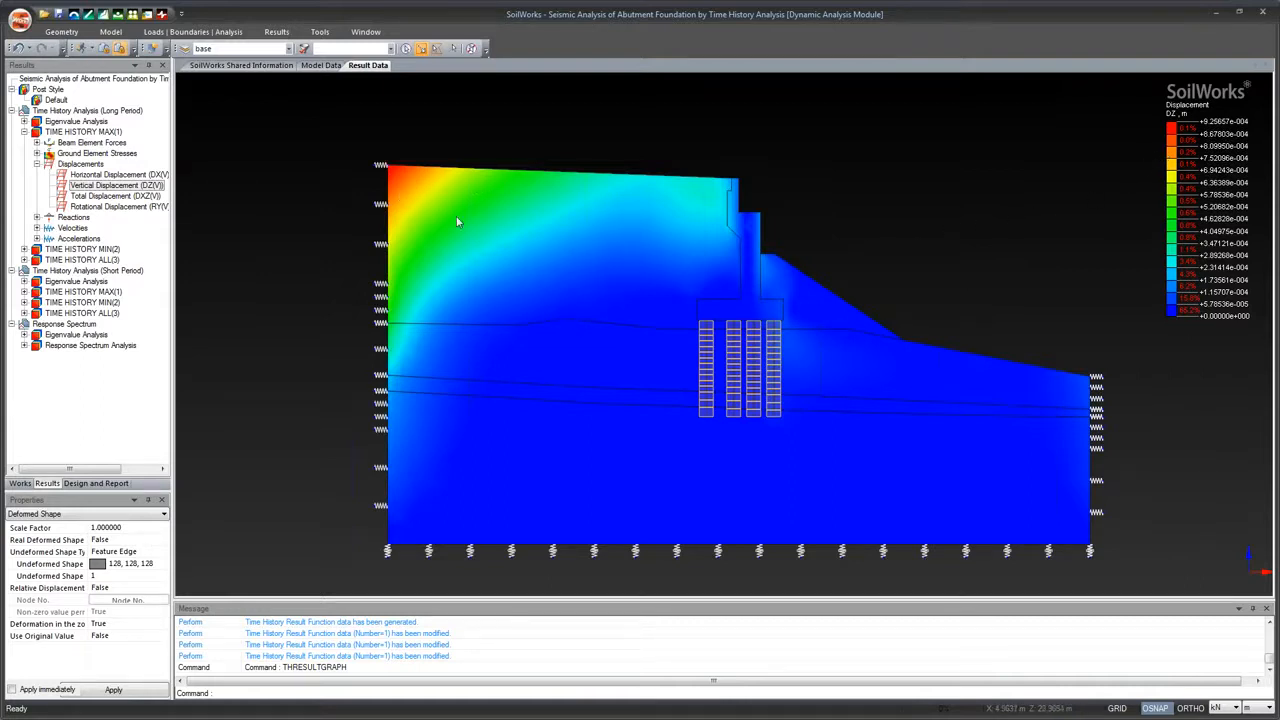
pyautogui.click(276, 31)
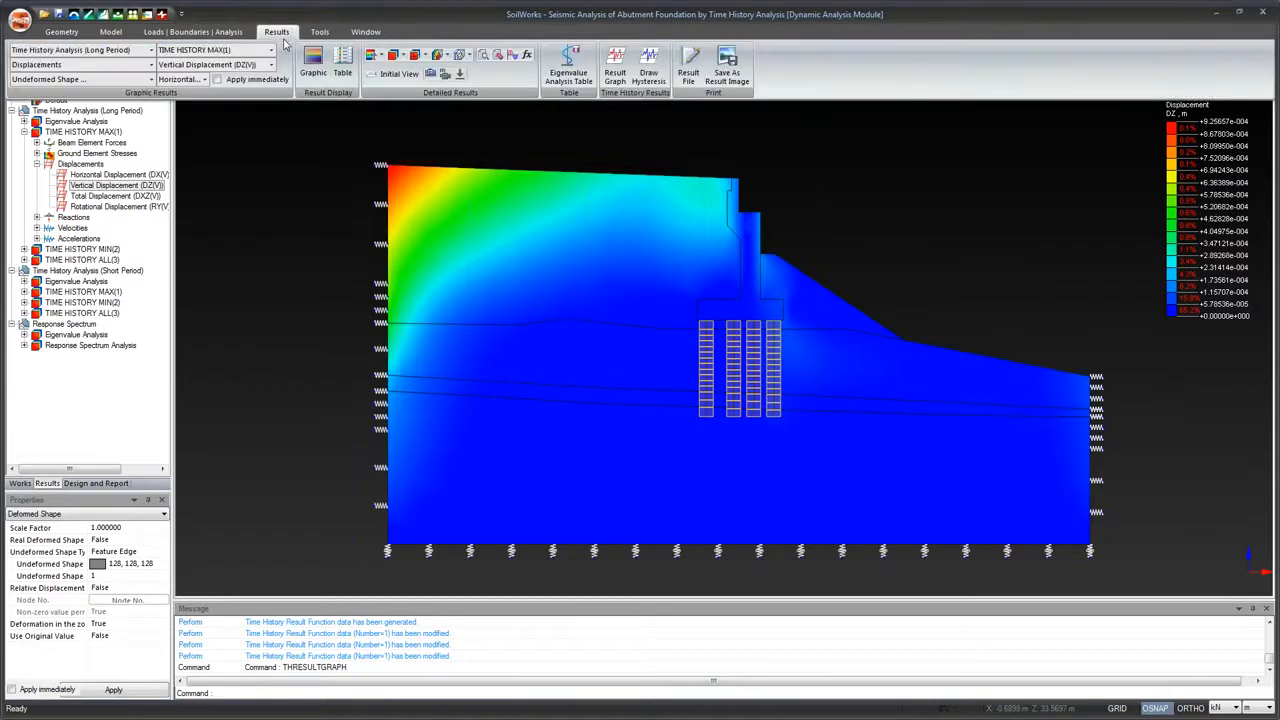
pyautogui.click(489, 57)
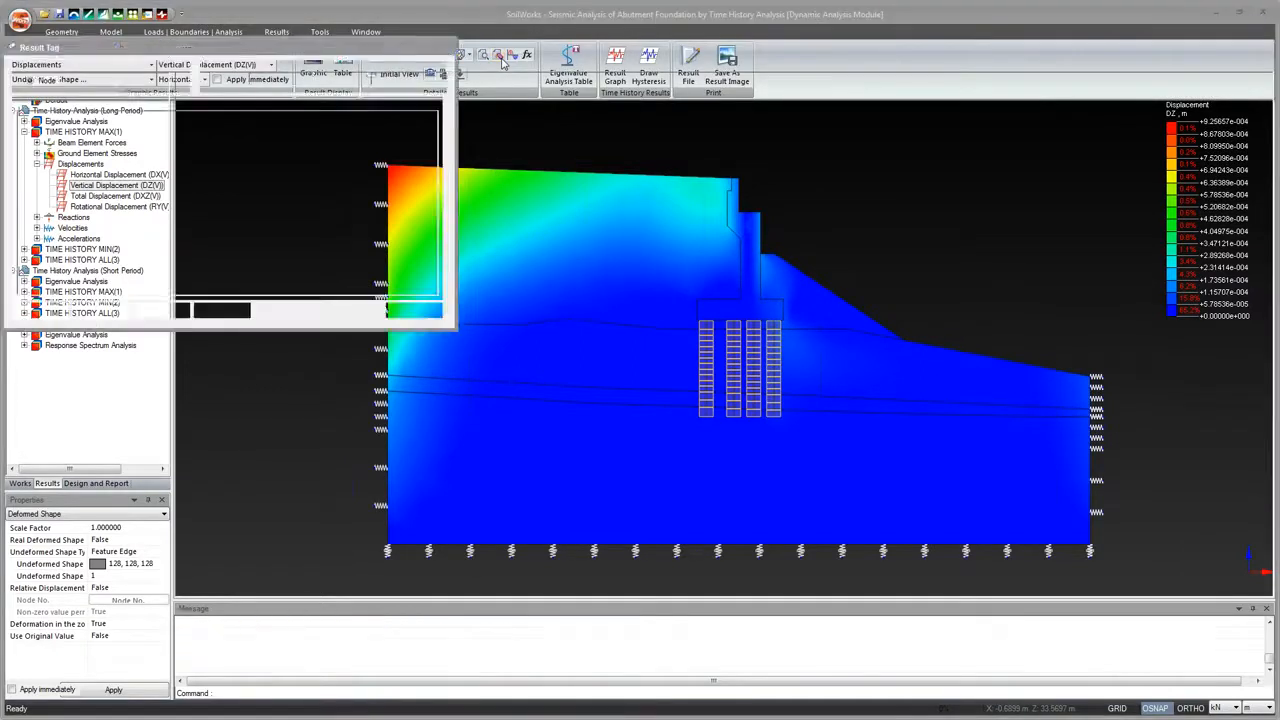
pyautogui.click(434, 314)
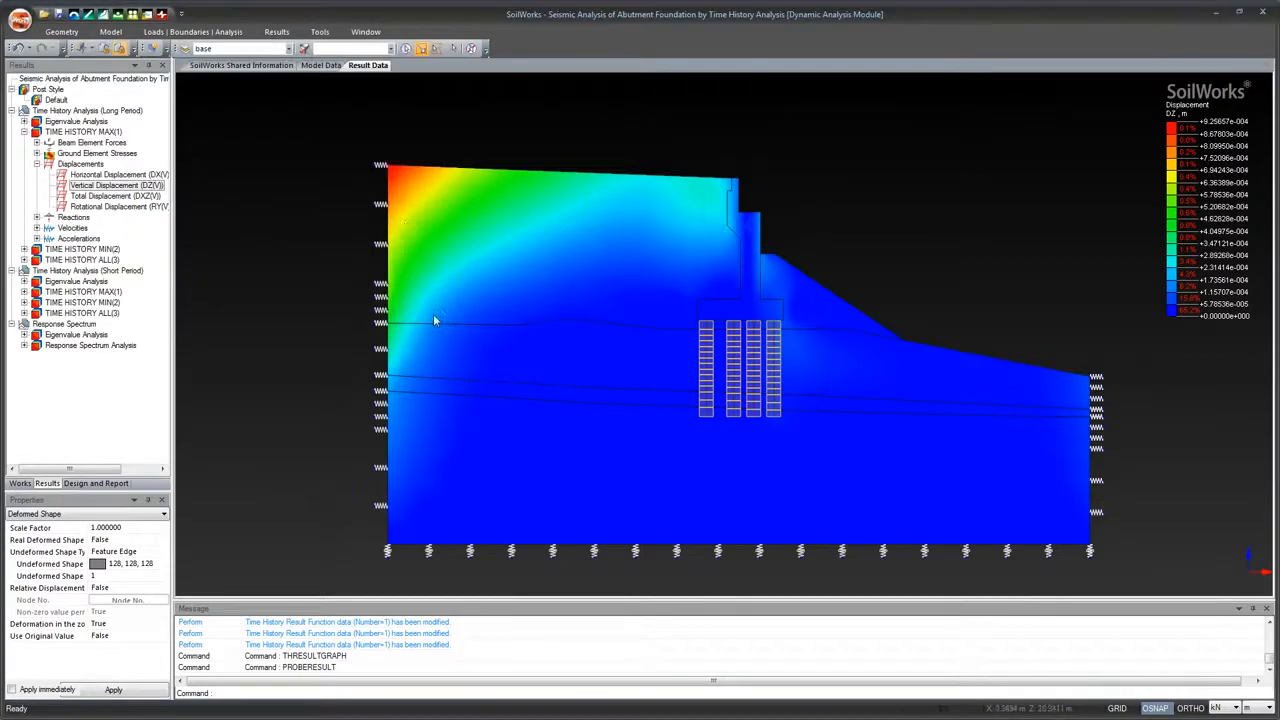
# Tag the maximum and minimum vertical displacement nodes on the contour with Result Tag, keeping the tagged areas in view
pyautogui.click(287, 32)
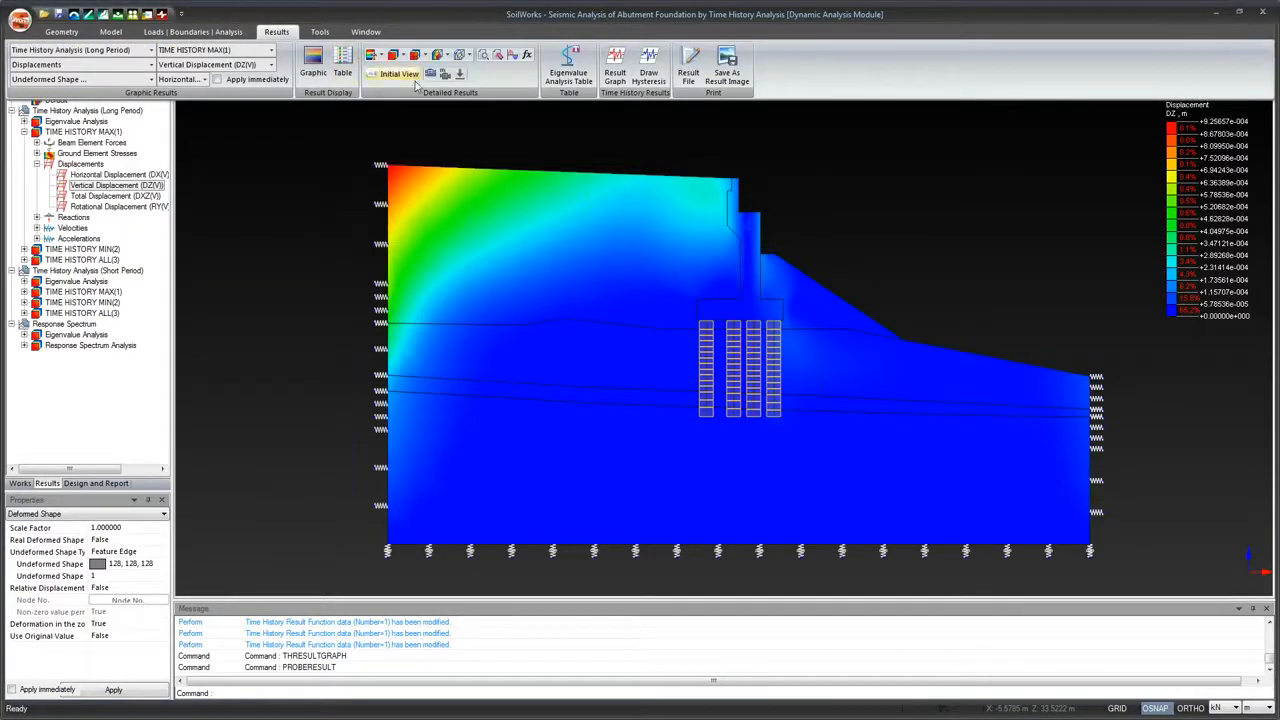
pyautogui.click(500, 59)
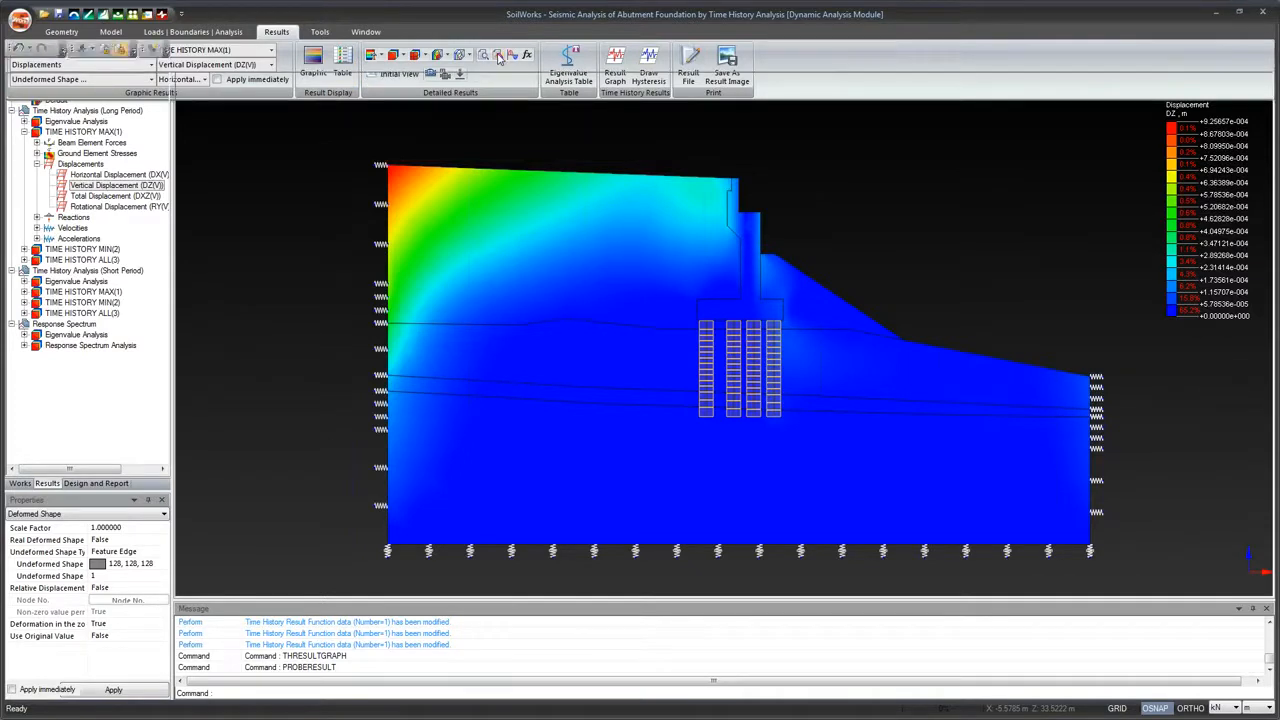
pyautogui.moveTo(330, 52); pyautogui.dragTo(402, 284)
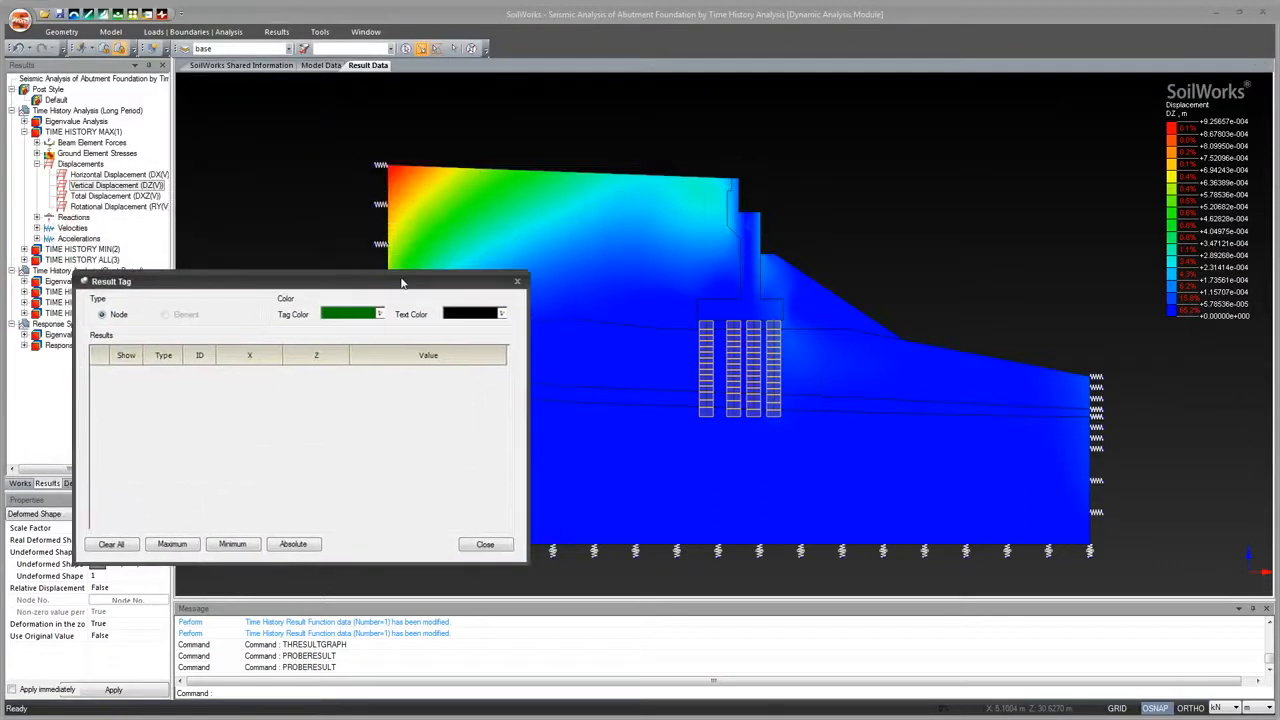
pyautogui.click(185, 544)
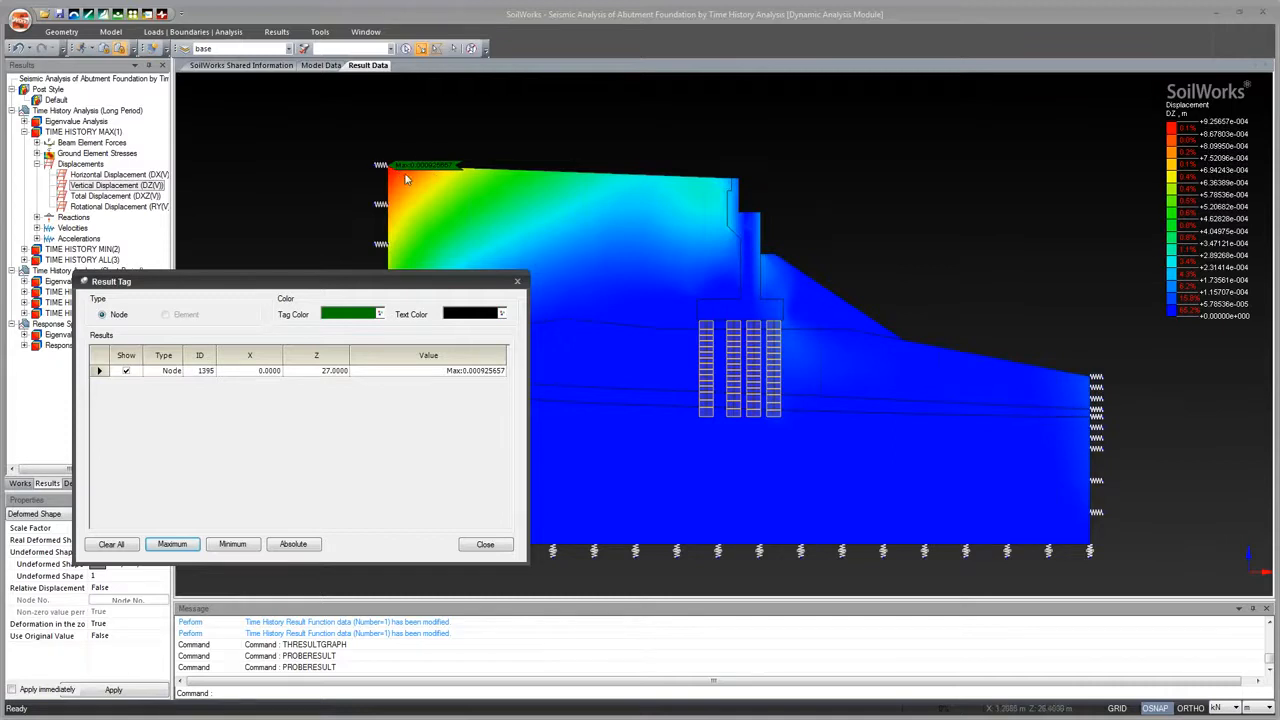
pyautogui.moveTo(406, 283); pyautogui.dragTo(357, 154)
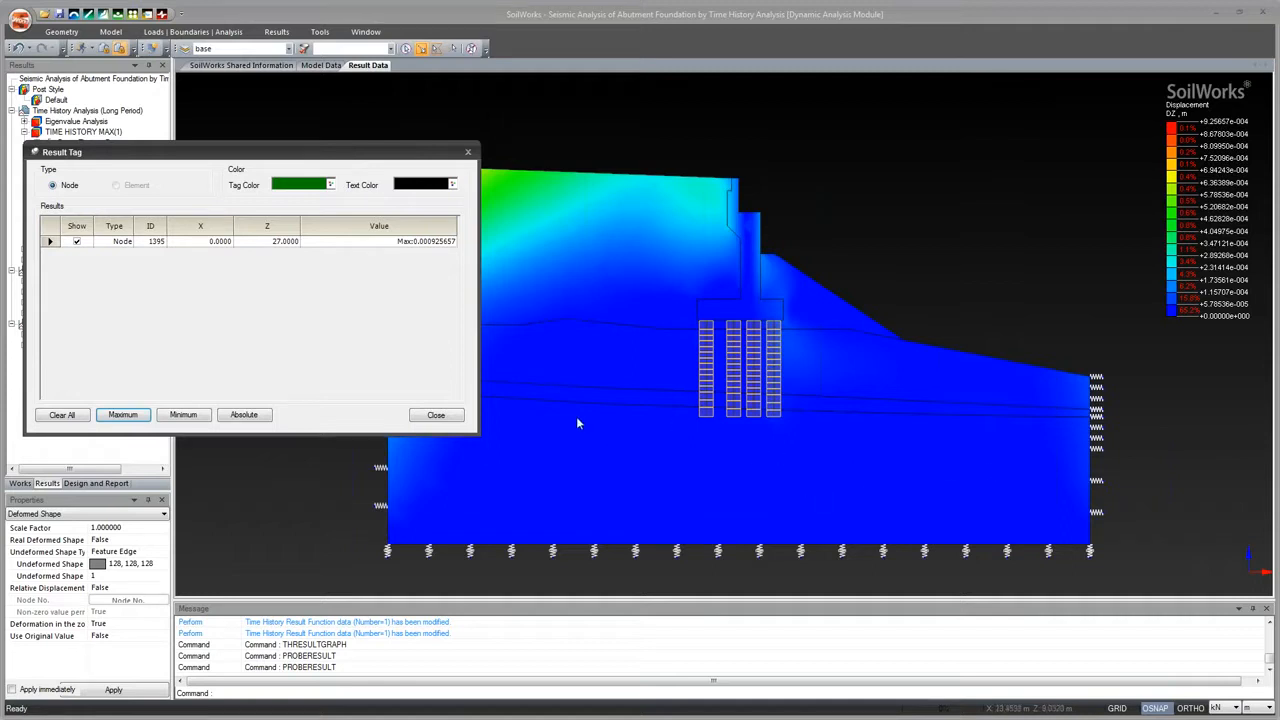
pyautogui.click(183, 414)
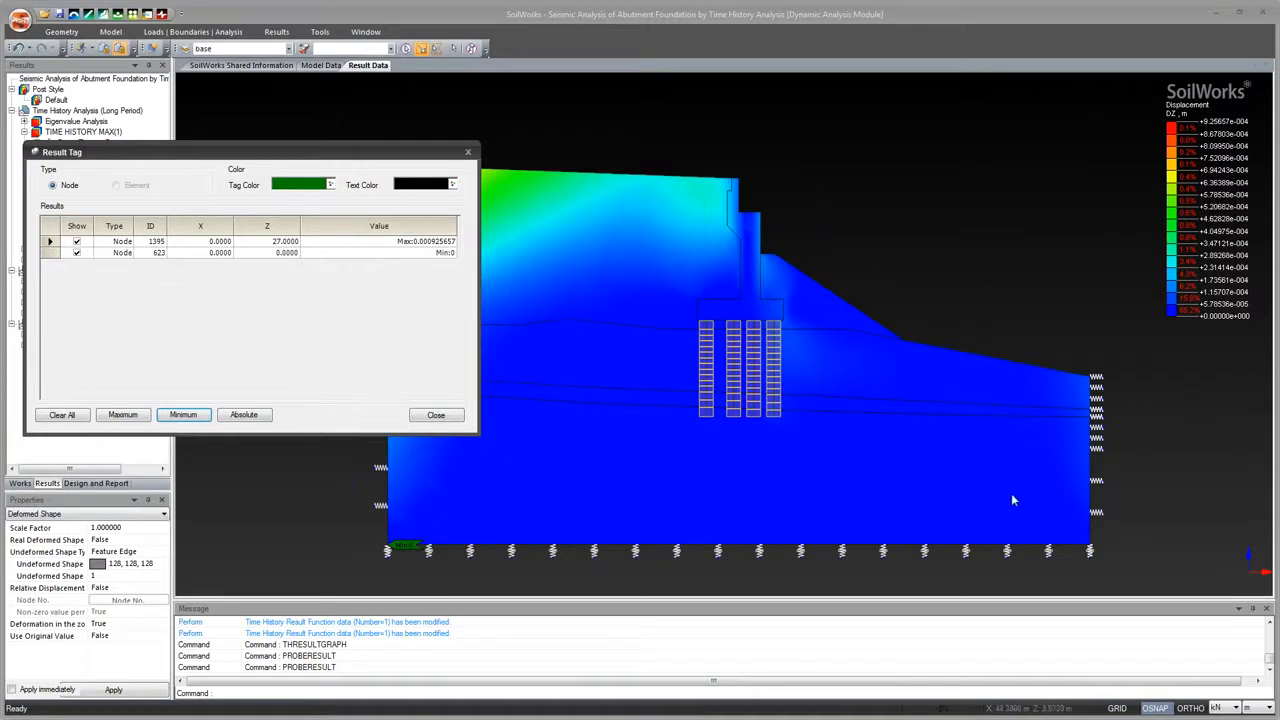
pyautogui.moveTo(441, 160); pyautogui.dragTo(484, 292)
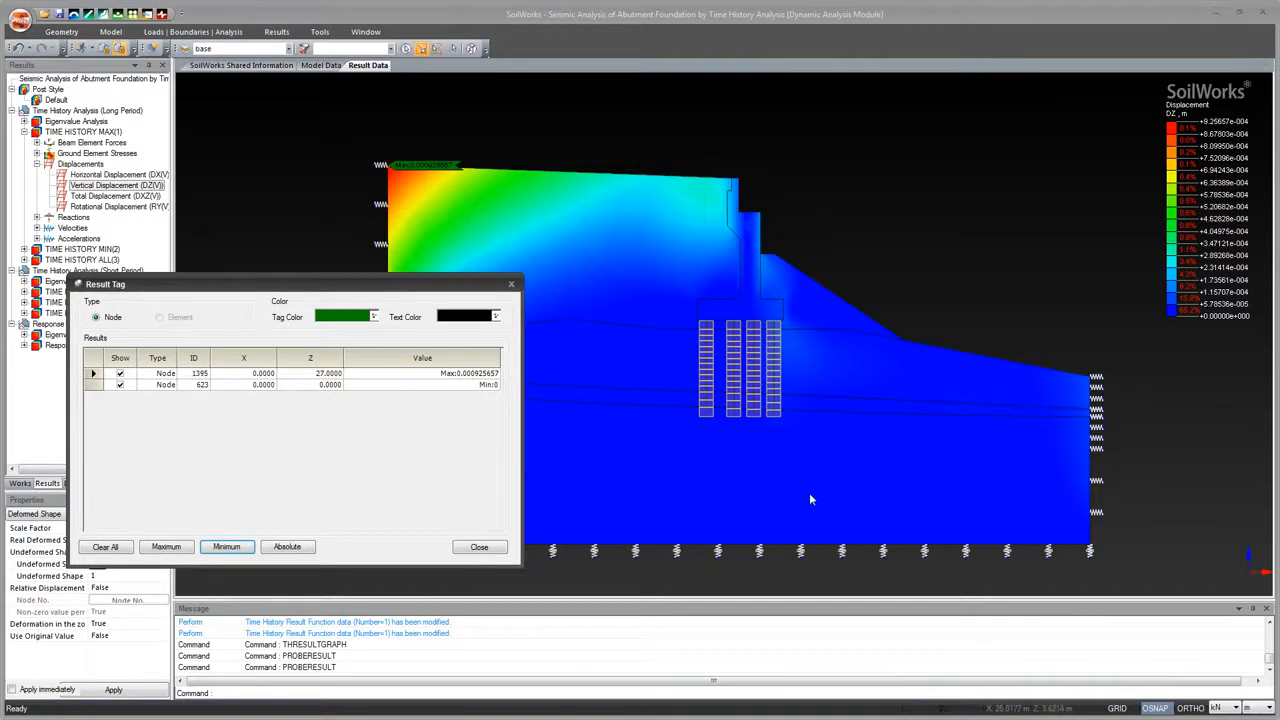
pyautogui.moveTo(392, 292); pyautogui.dragTo(468, 312)
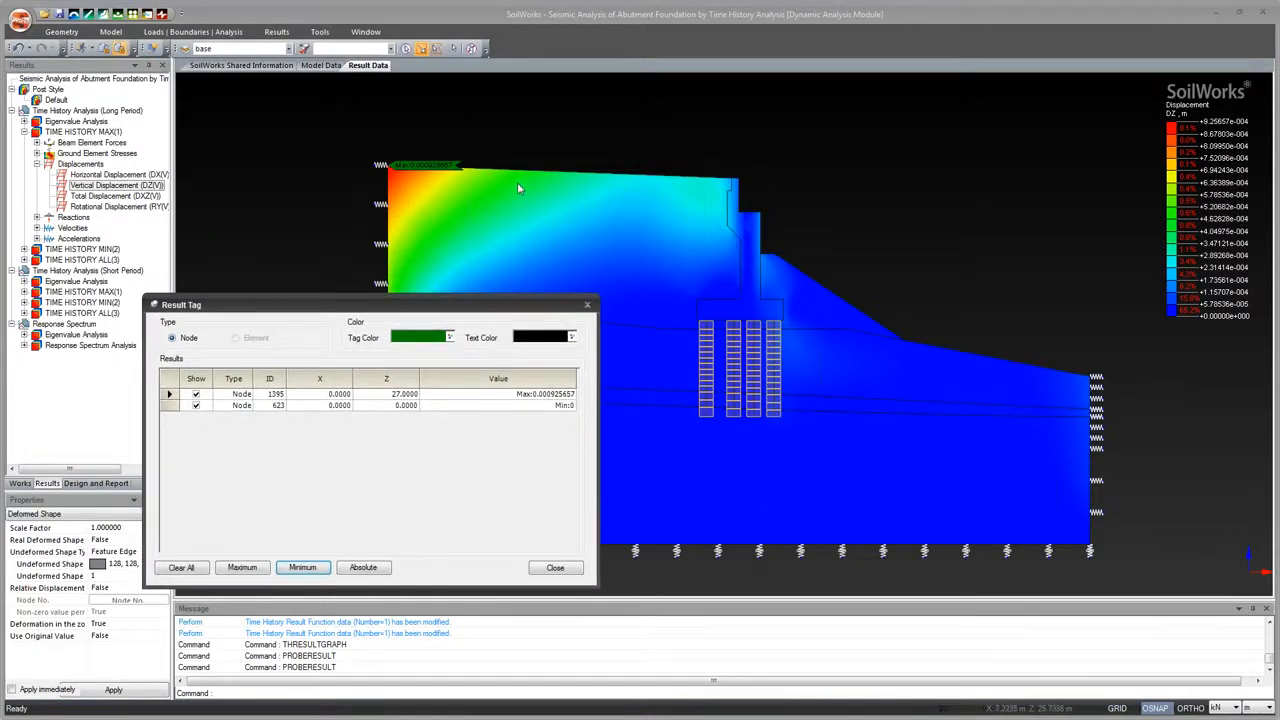
# Tag the vertical displacement at five more nodes in the backfill behind the abutment: 1404, 1595, 1491, 1466 and 1443
pyautogui.click(413, 264)
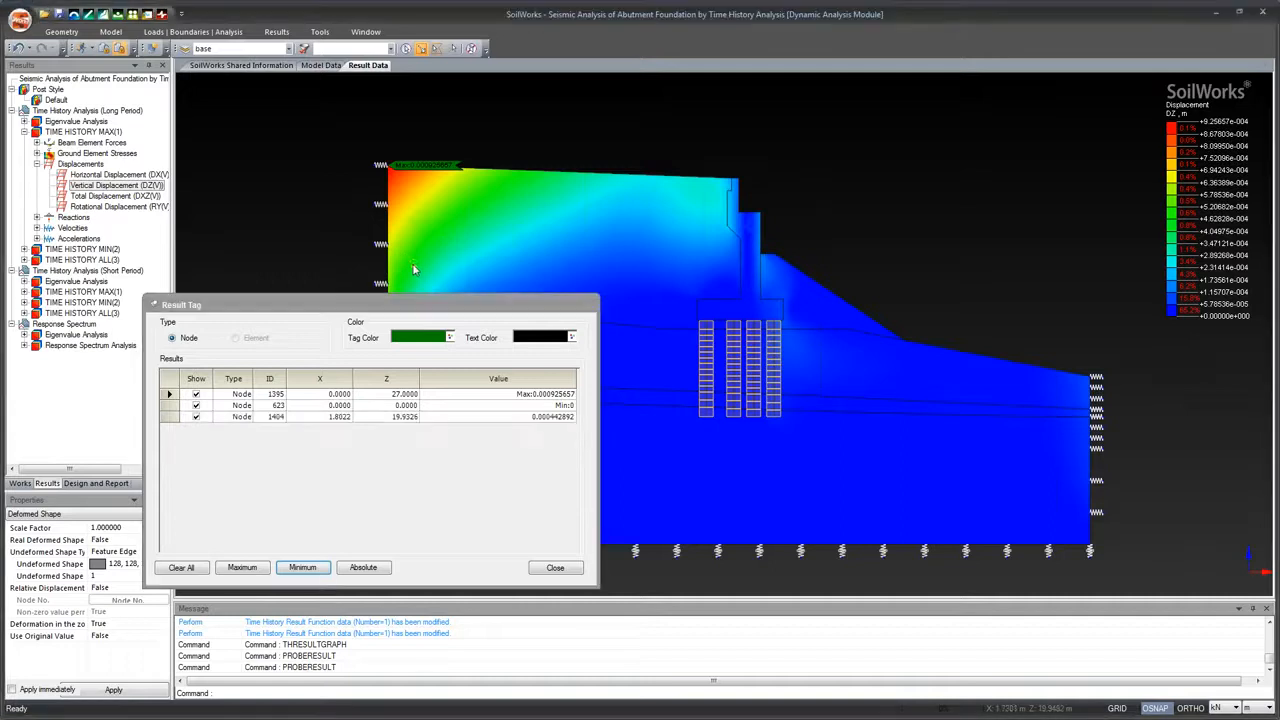
pyautogui.click(432, 252)
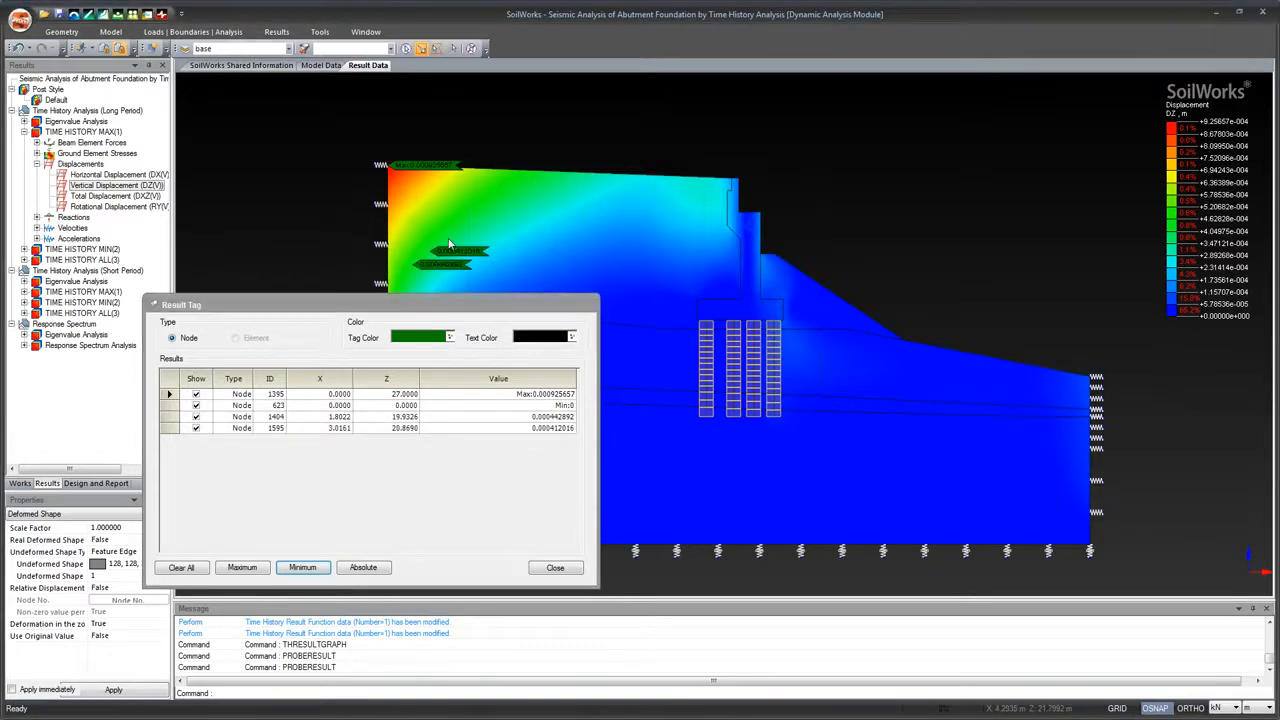
pyautogui.click(463, 236)
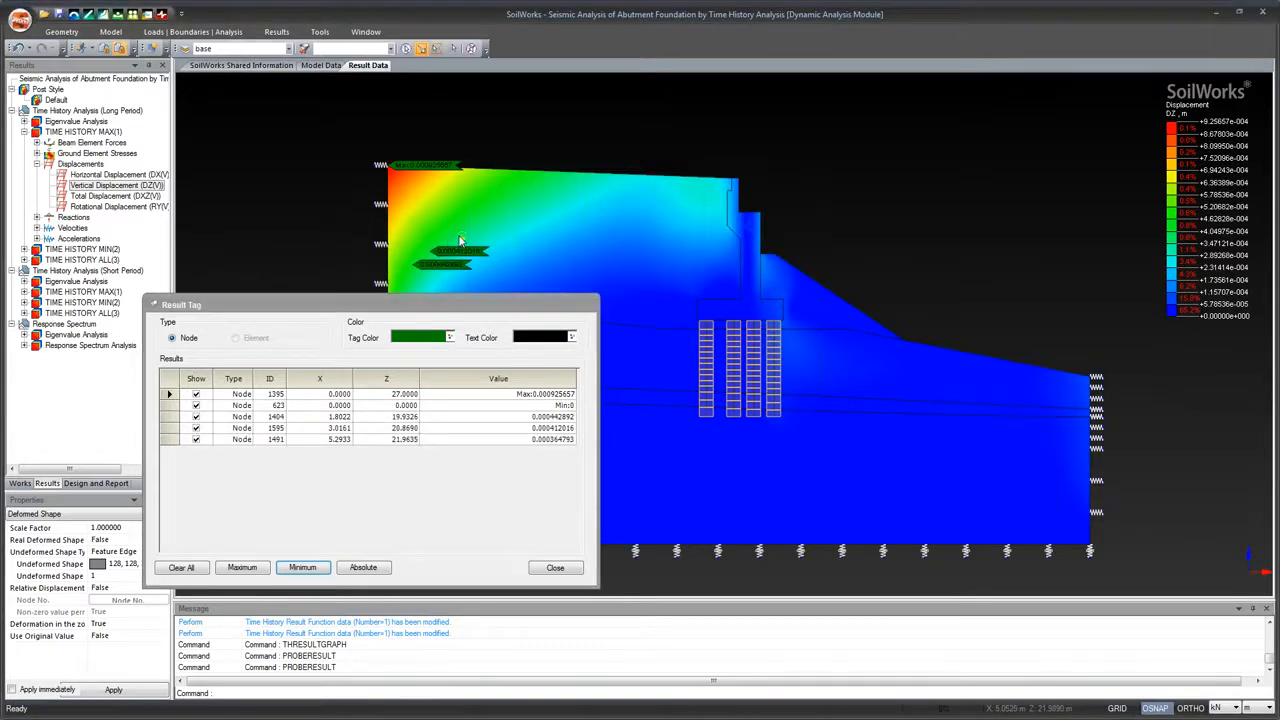
pyautogui.click(503, 206)
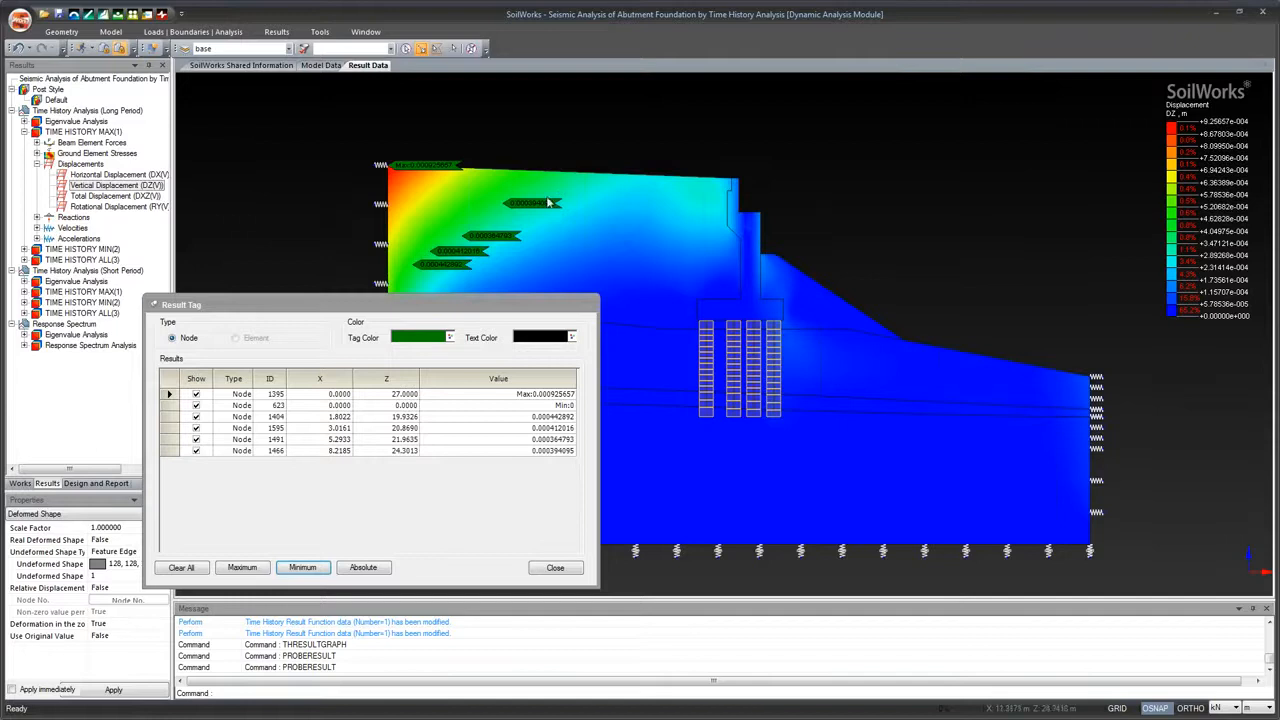
pyautogui.click(427, 233)
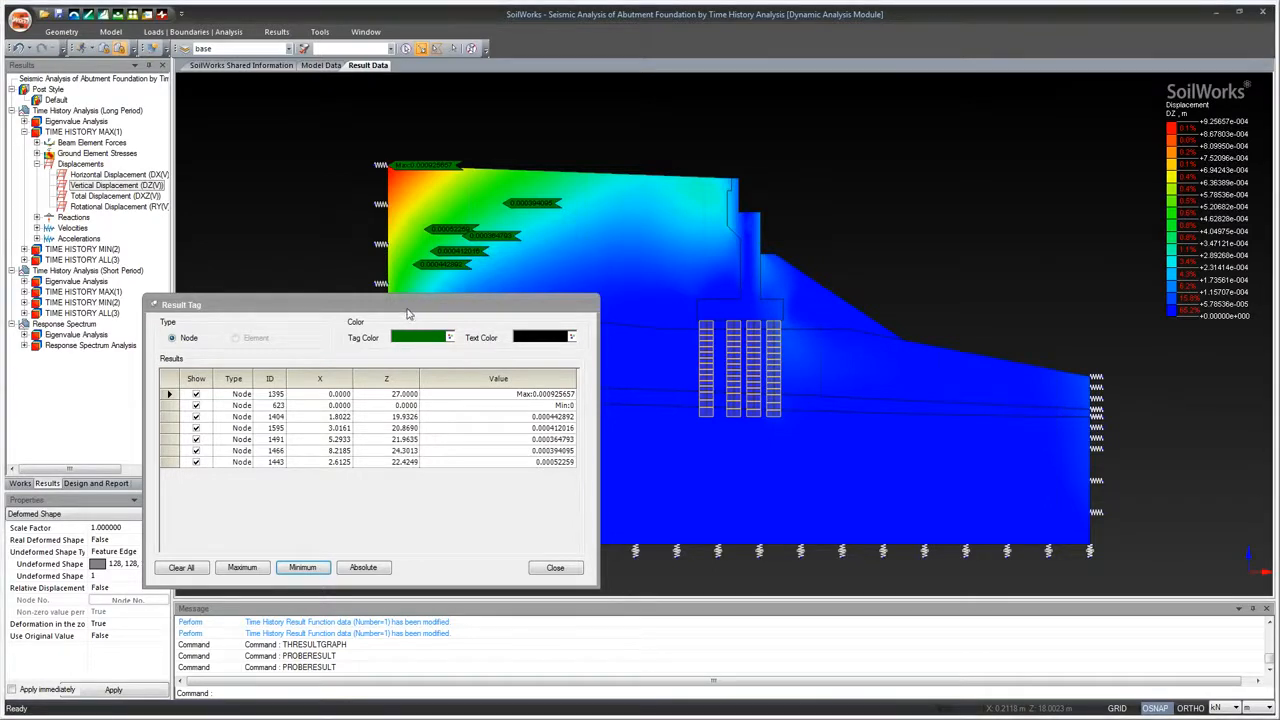
# Review the tagged node coordinates and vertical displacement values beside the contour, keeping the tagged areas uncovered, and close Result Tag
pyautogui.moveTo(407, 314); pyautogui.dragTo(910, 228)
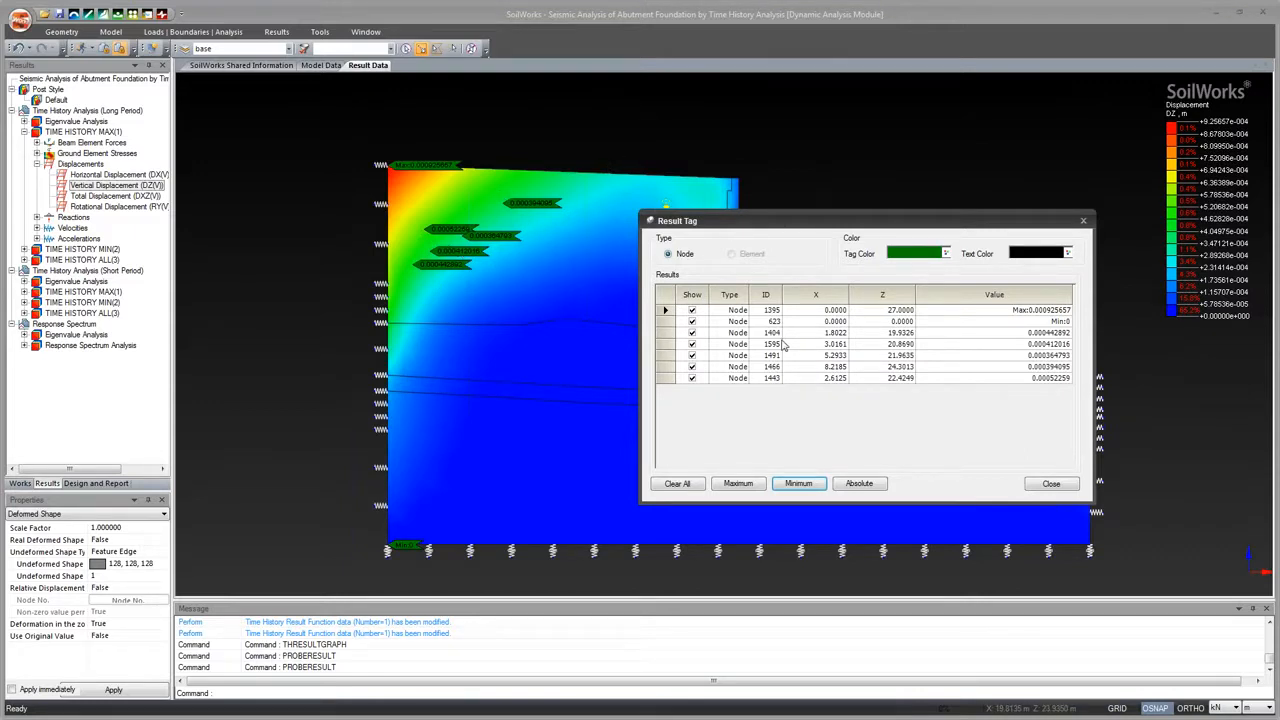
pyautogui.moveTo(825, 219); pyautogui.dragTo(966, 143)
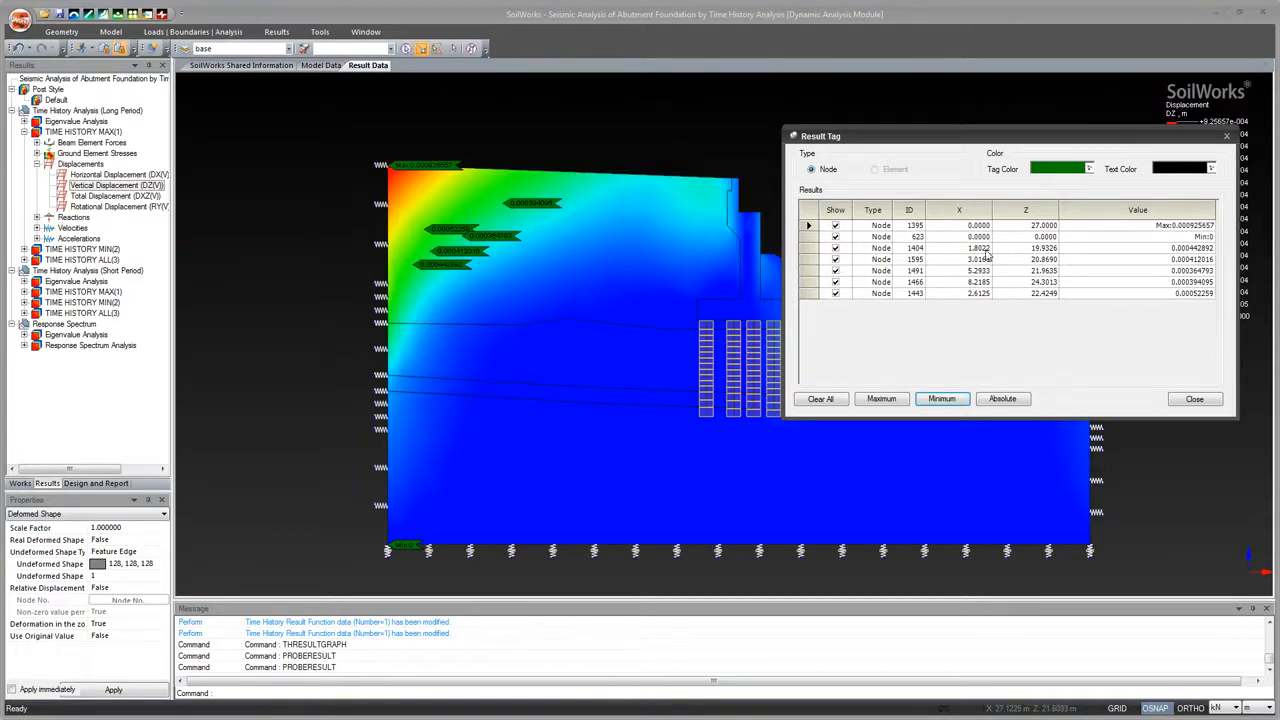
pyautogui.moveTo(939, 137); pyautogui.dragTo(835, 159)
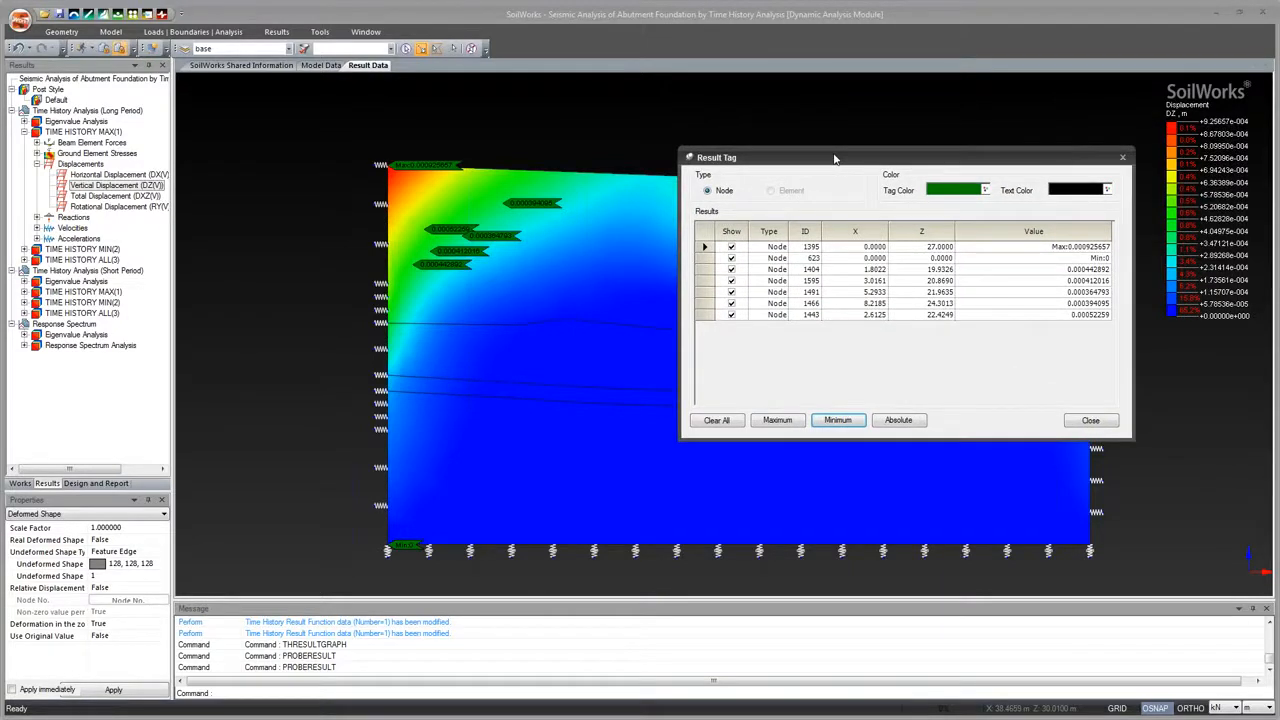
pyautogui.click(1090, 420)
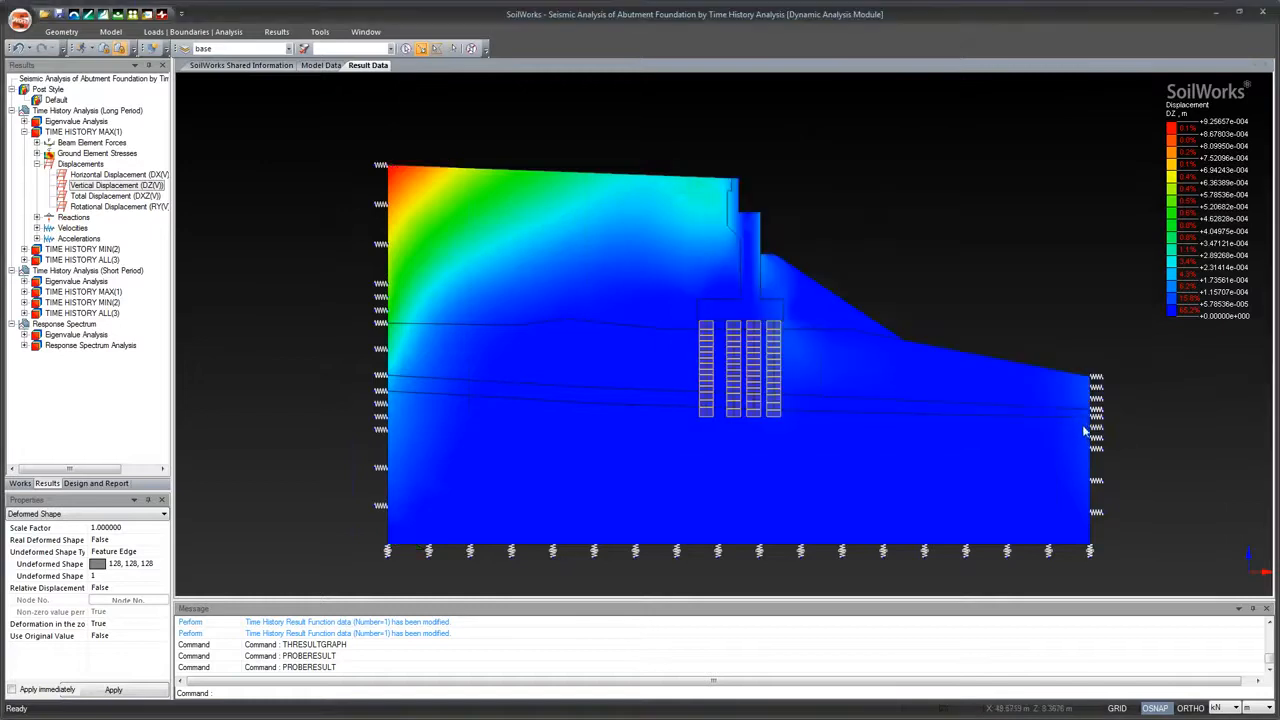
# Create on-curve diagram Diagram-1 by Two Points across the backfill, from about (0.16, 22.80) to (26.36, 22.51), with 20 divisions
pyautogui.click(277, 32)
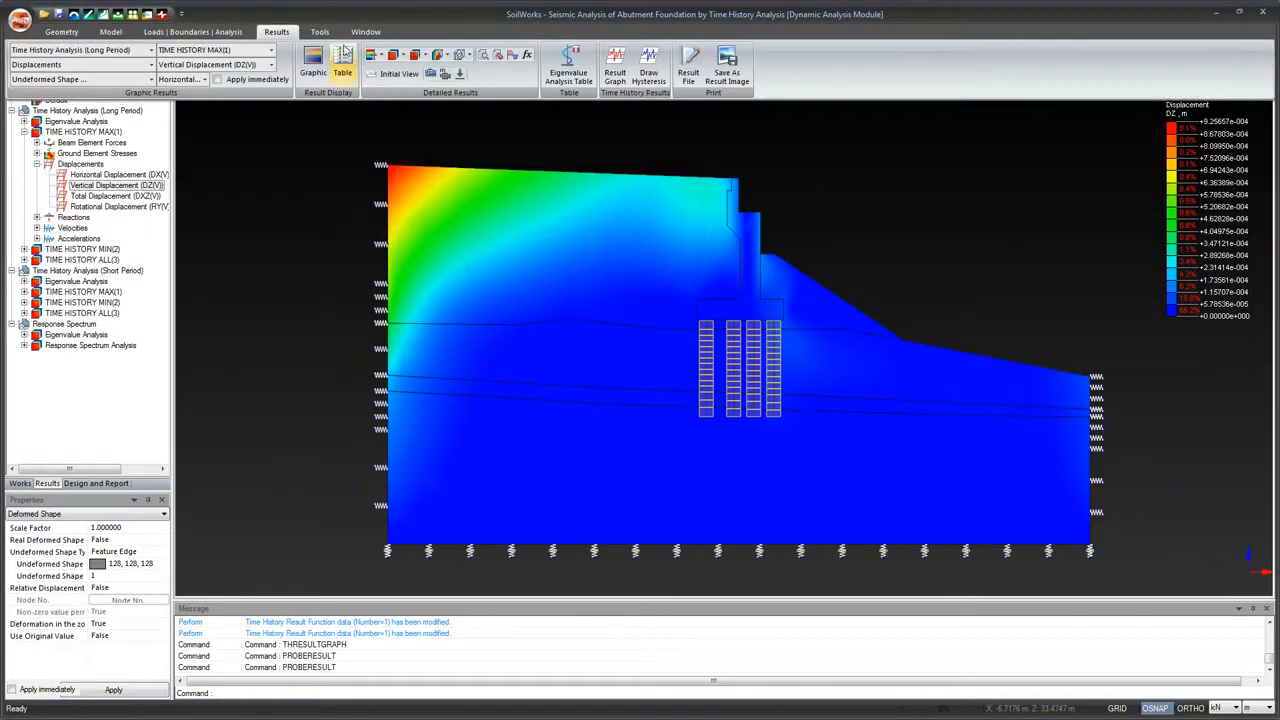
pyautogui.click(510, 56)
pyautogui.click(510, 57)
pyautogui.moveTo(54, 27); pyautogui.dragTo(189, 102)
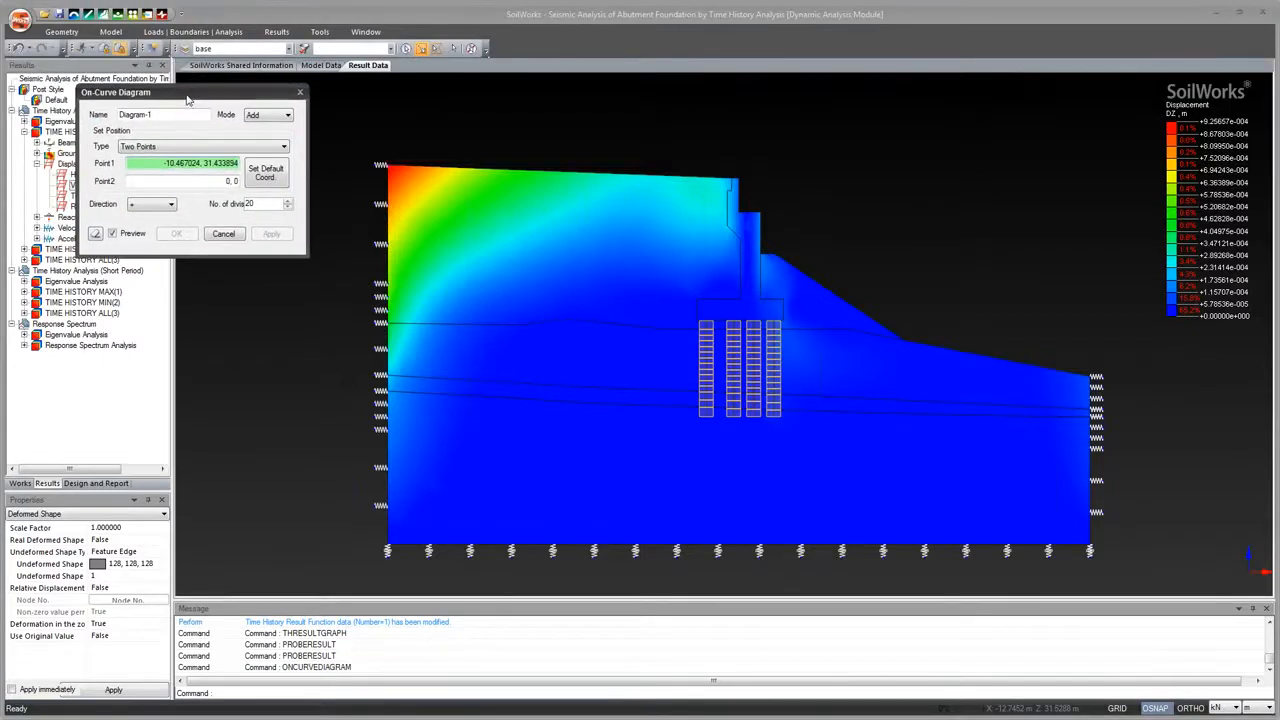
pyautogui.click(391, 223)
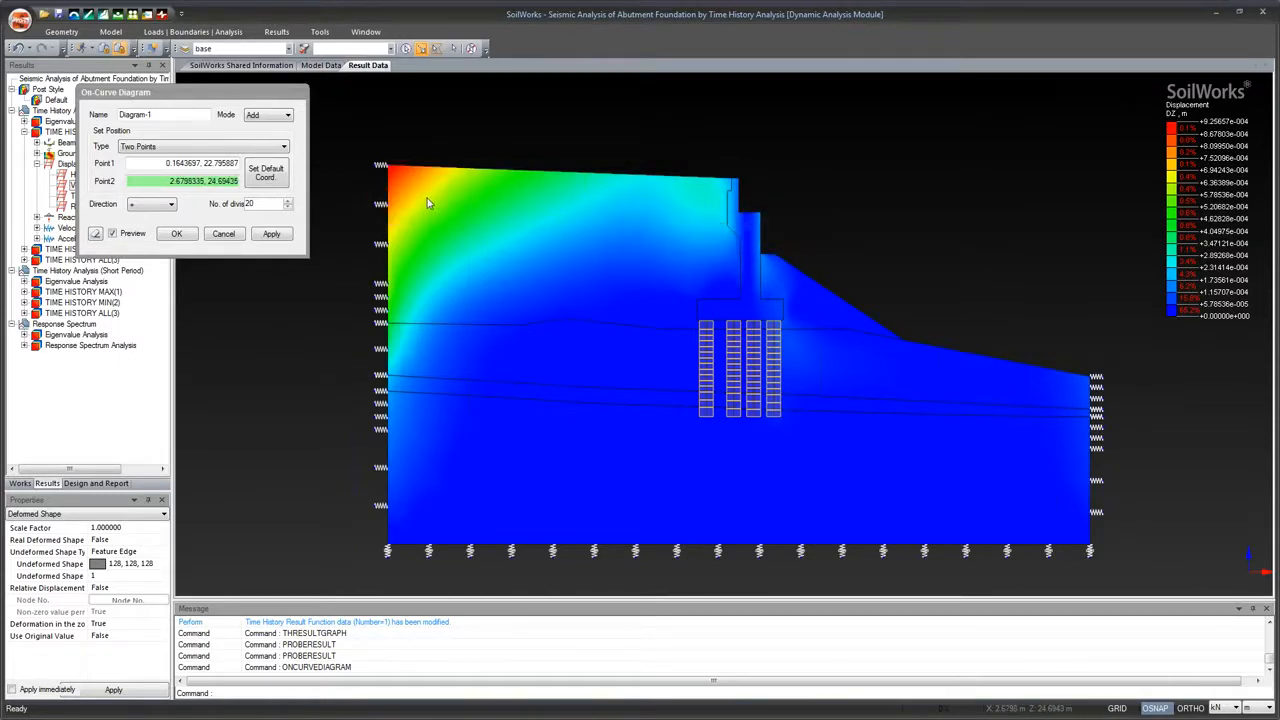
pyautogui.click(758, 232)
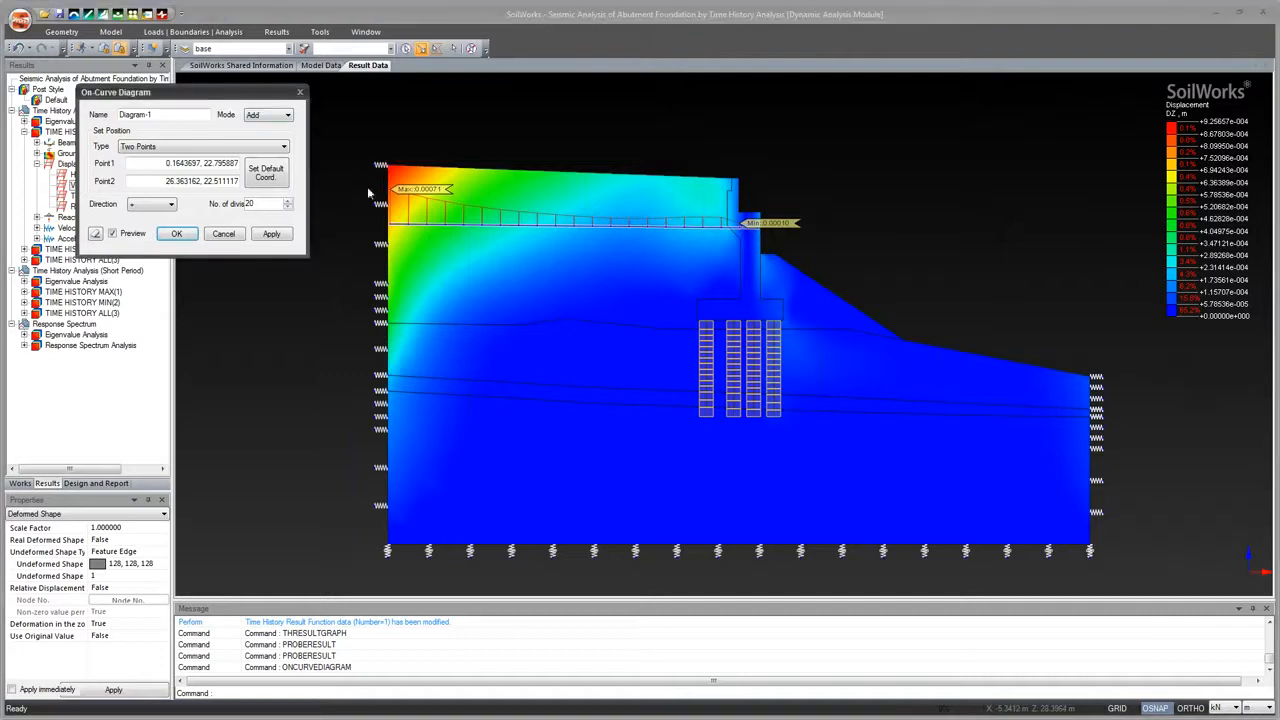
pyautogui.moveTo(266, 95); pyautogui.dragTo(380, 177)
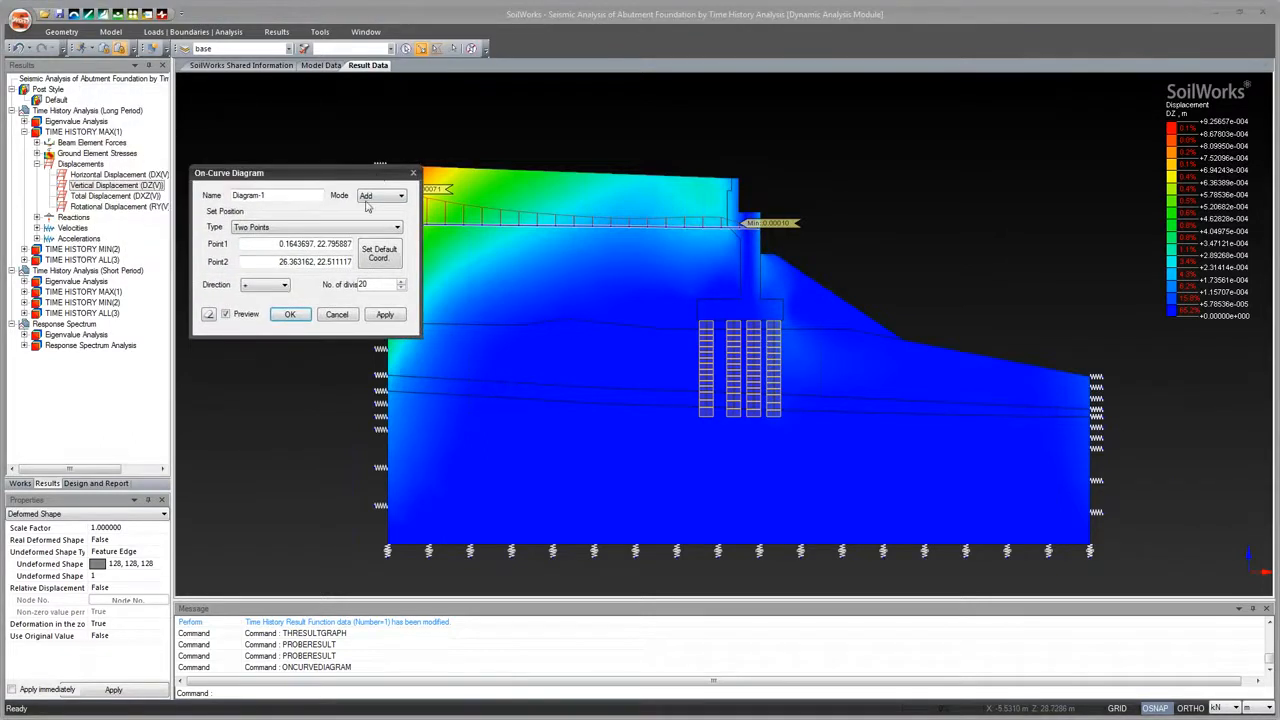
pyautogui.click(296, 316)
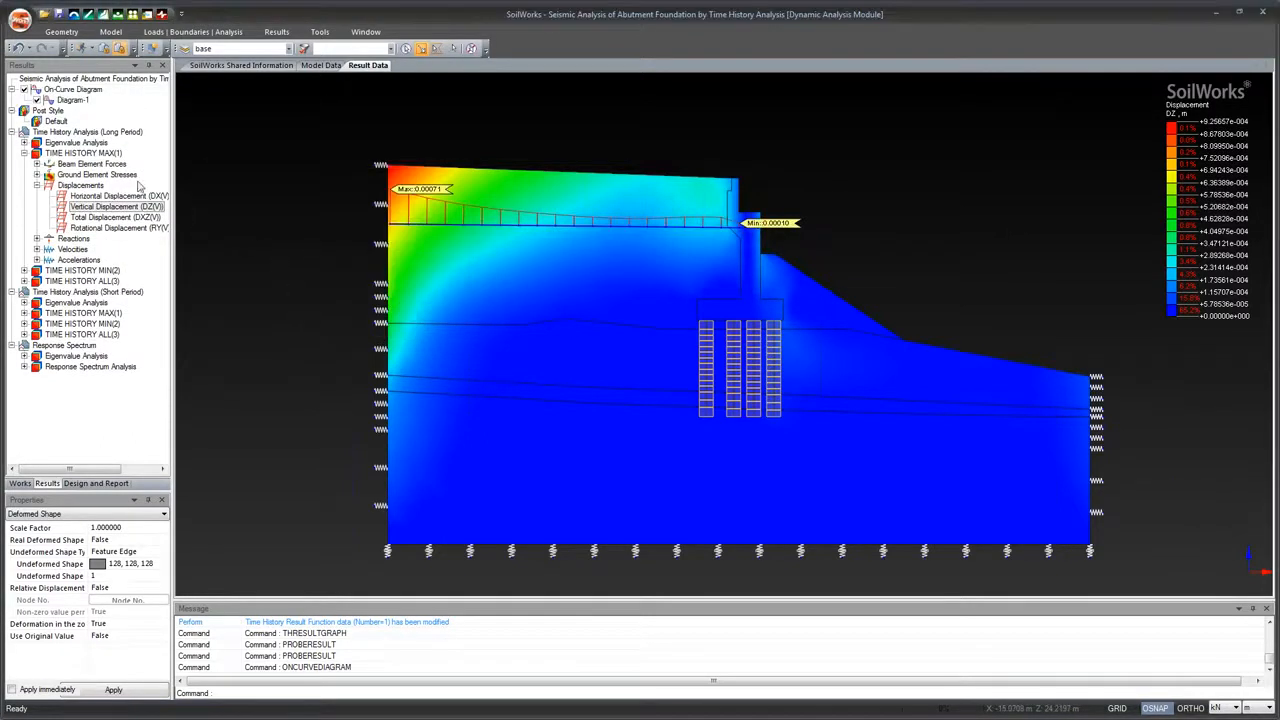
# Toggle the display of Diagram-1 on the contour and leave it hidden
pyautogui.click(37, 100)
pyautogui.click(37, 100)
pyautogui.click(37, 100)
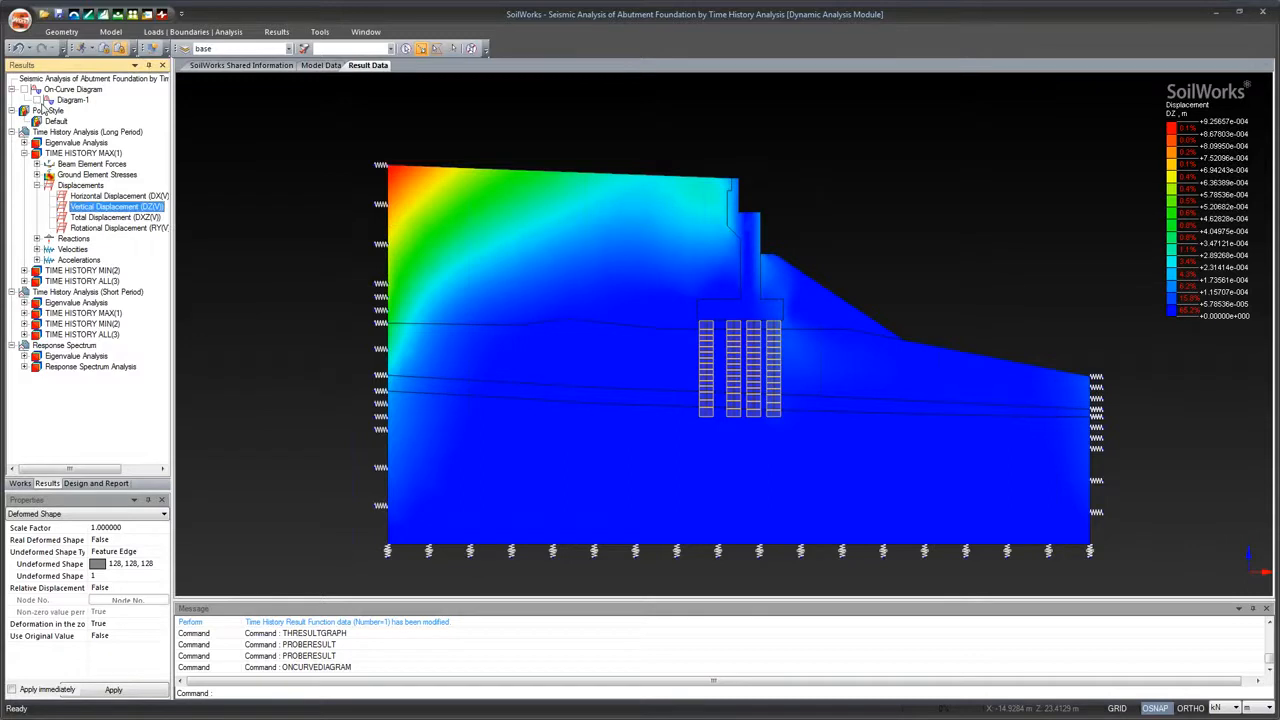
# Display the Horizontal (DX), Vertical (DZ) and Total (DXZ) Displacement contours in turn for the long-period TIME HISTORY MAX(1)
pyautogui.click(277, 32)
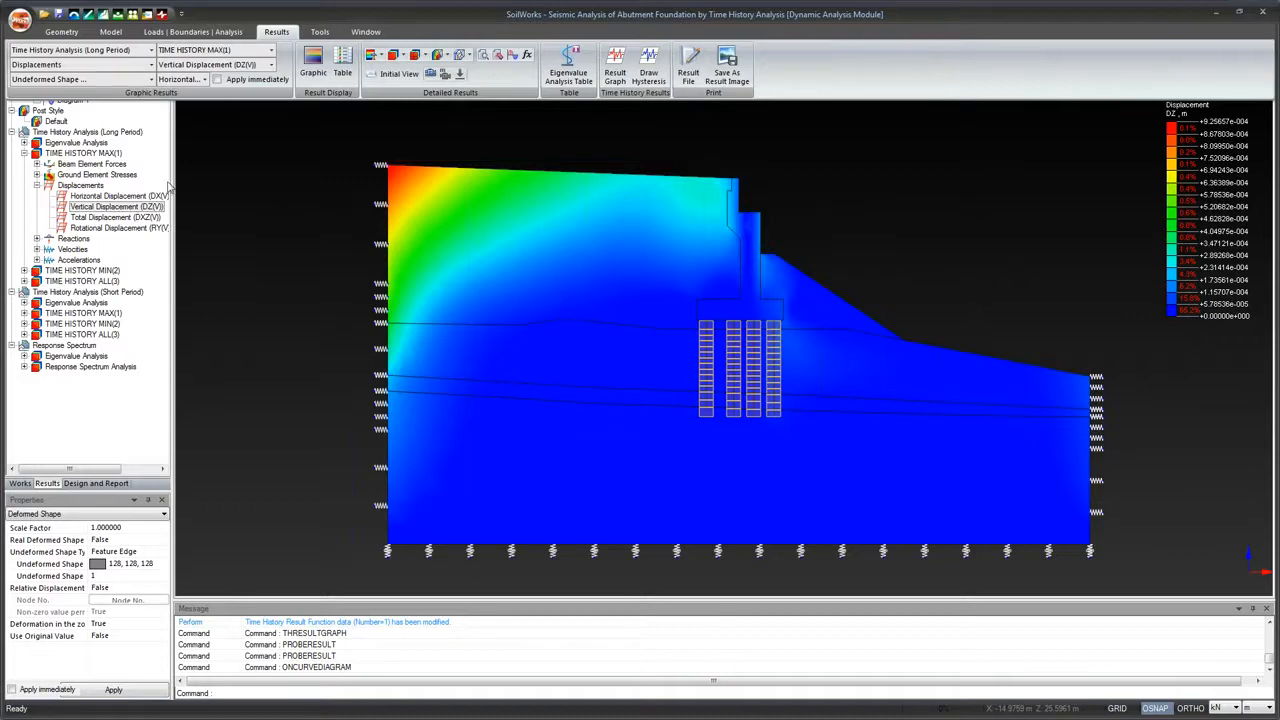
pyautogui.click(97, 197)
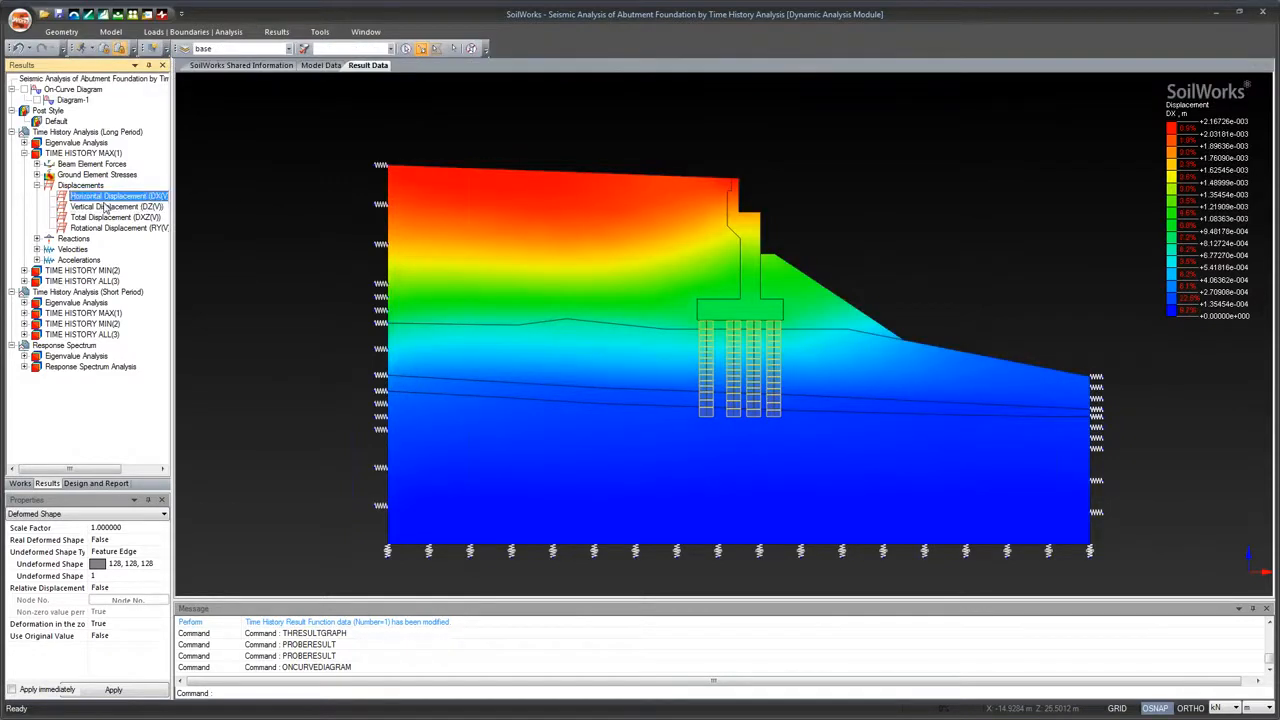
pyautogui.click(105, 207)
pyautogui.click(110, 217)
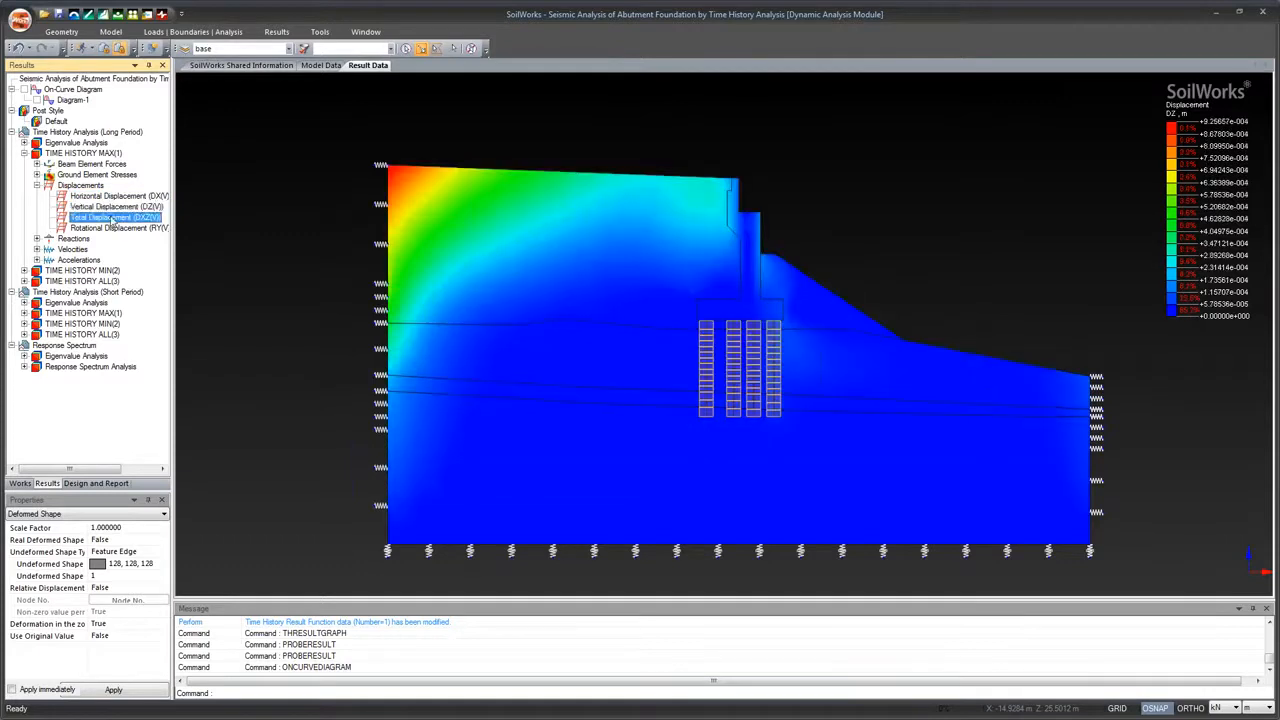
# Examine the long-period maximum ground stress contours for Total Stress SXX, Total Stress SXZ and Principal Stress 3
pyautogui.click(37, 185)
pyautogui.click(37, 175)
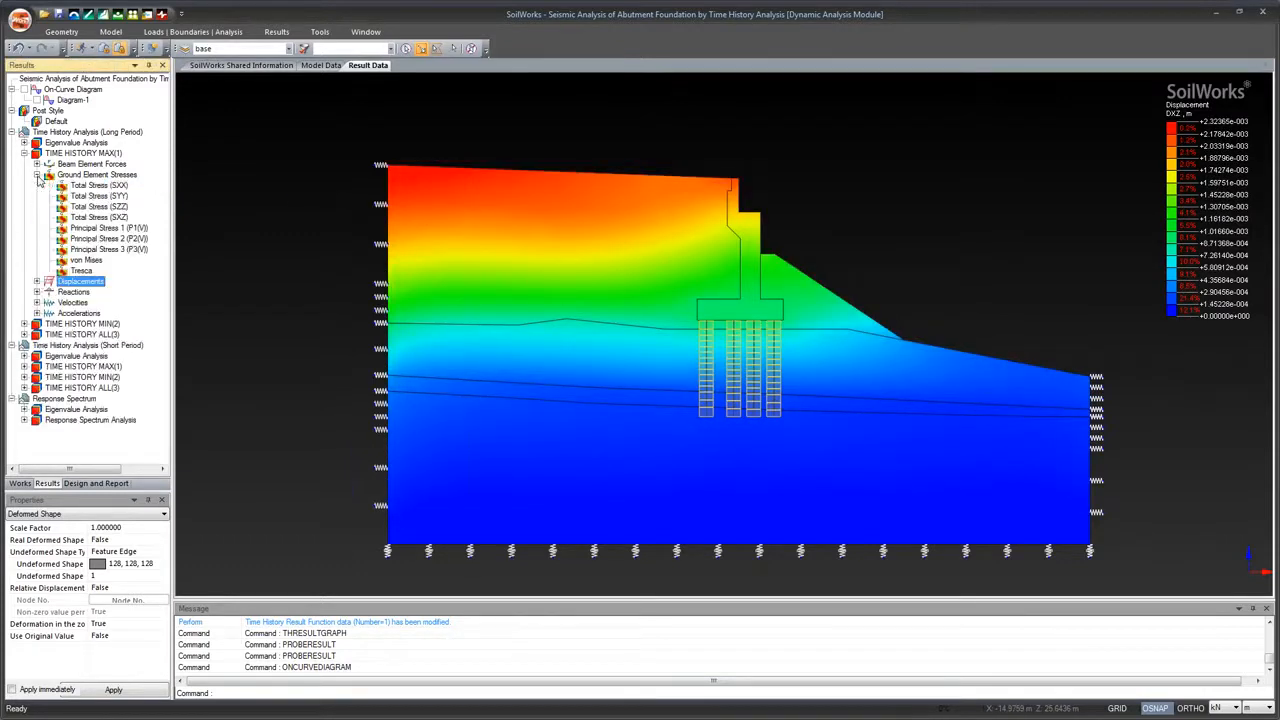
pyautogui.click(96, 187)
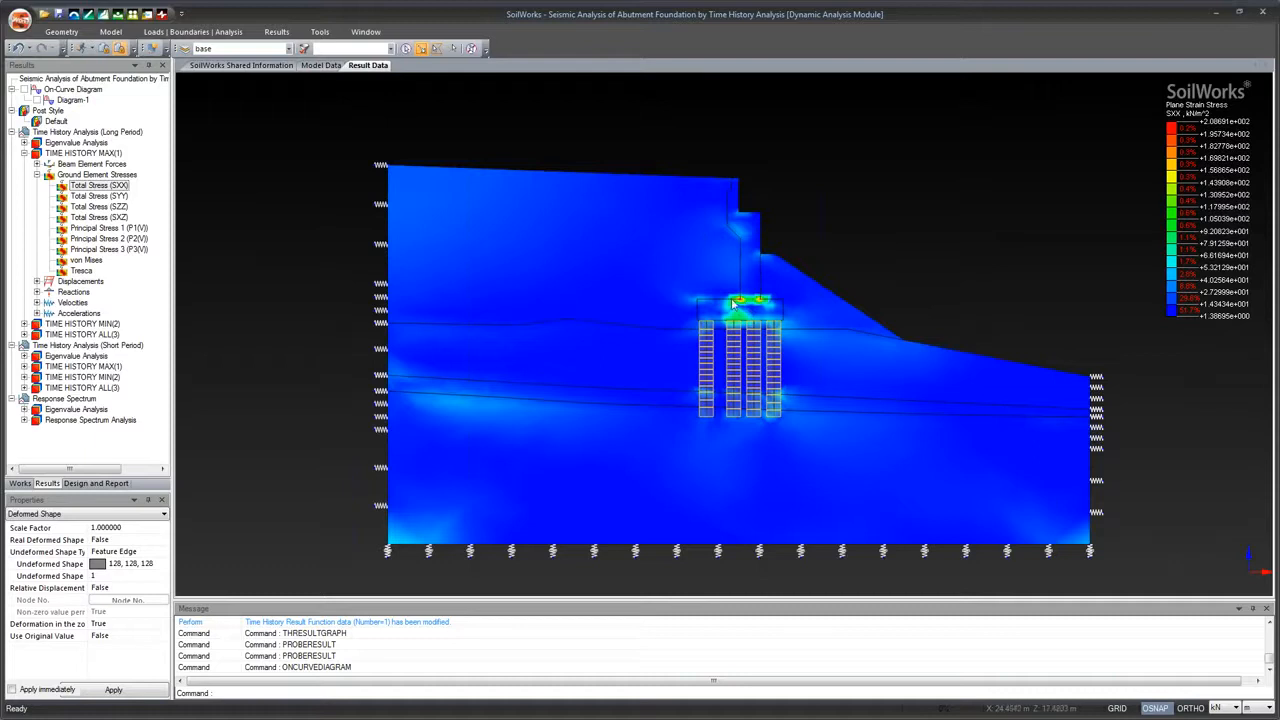
pyautogui.click(98, 217)
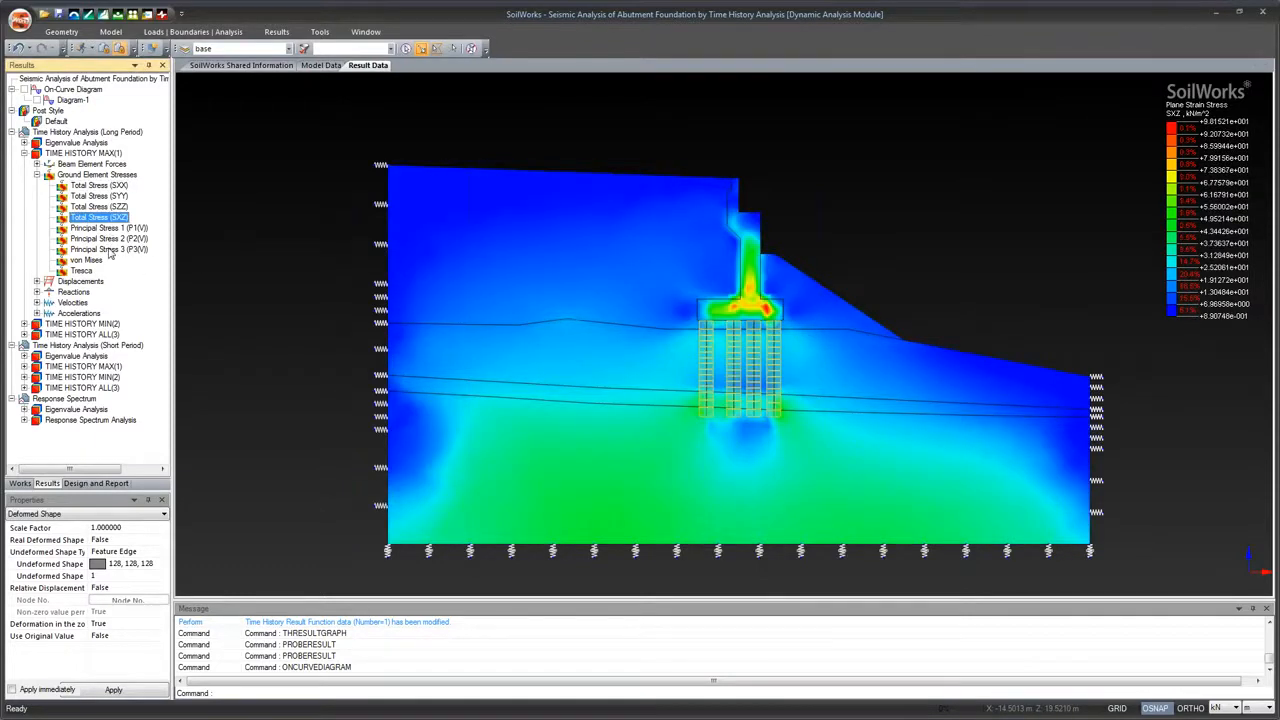
pyautogui.click(108, 249)
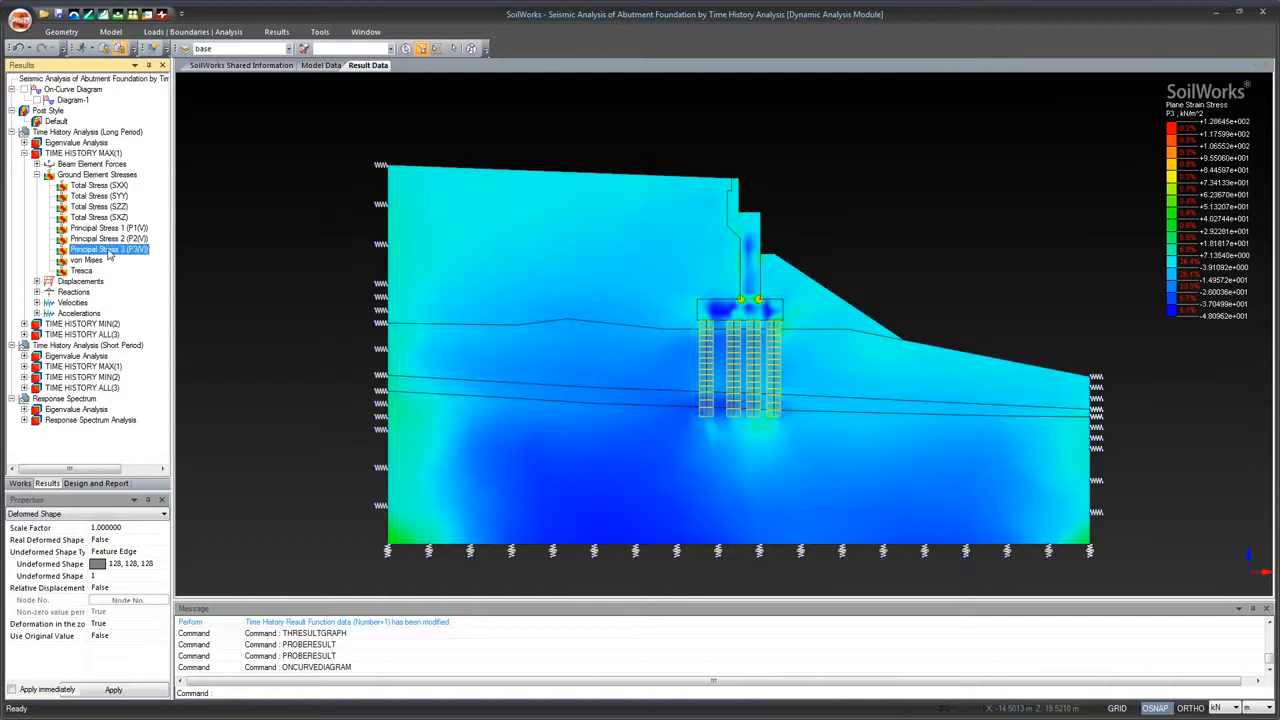
pyautogui.click(47, 176)
pyautogui.click(37, 175)
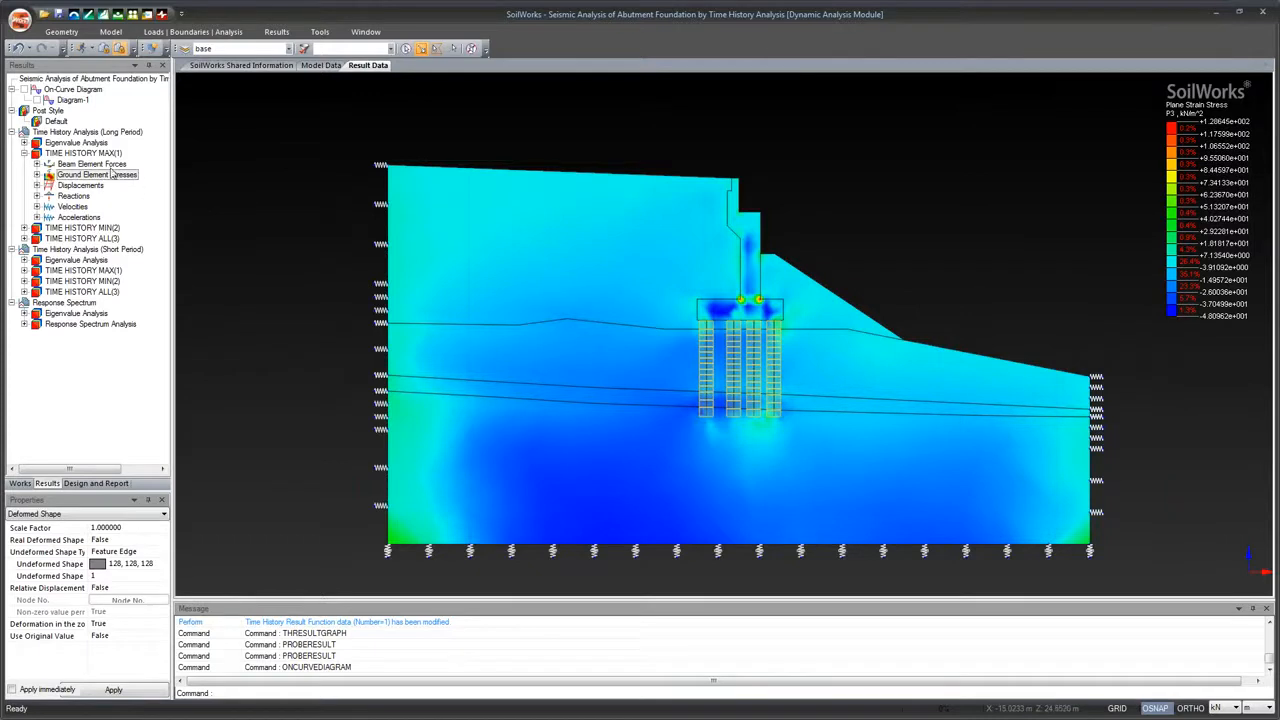
# Examine the piles' Beam Axial Force (Nx) and Beam Shear Force (Qz) for the long-period TIME HISTORY MAX(1)
pyautogui.click(37, 164)
pyautogui.click(92, 176)
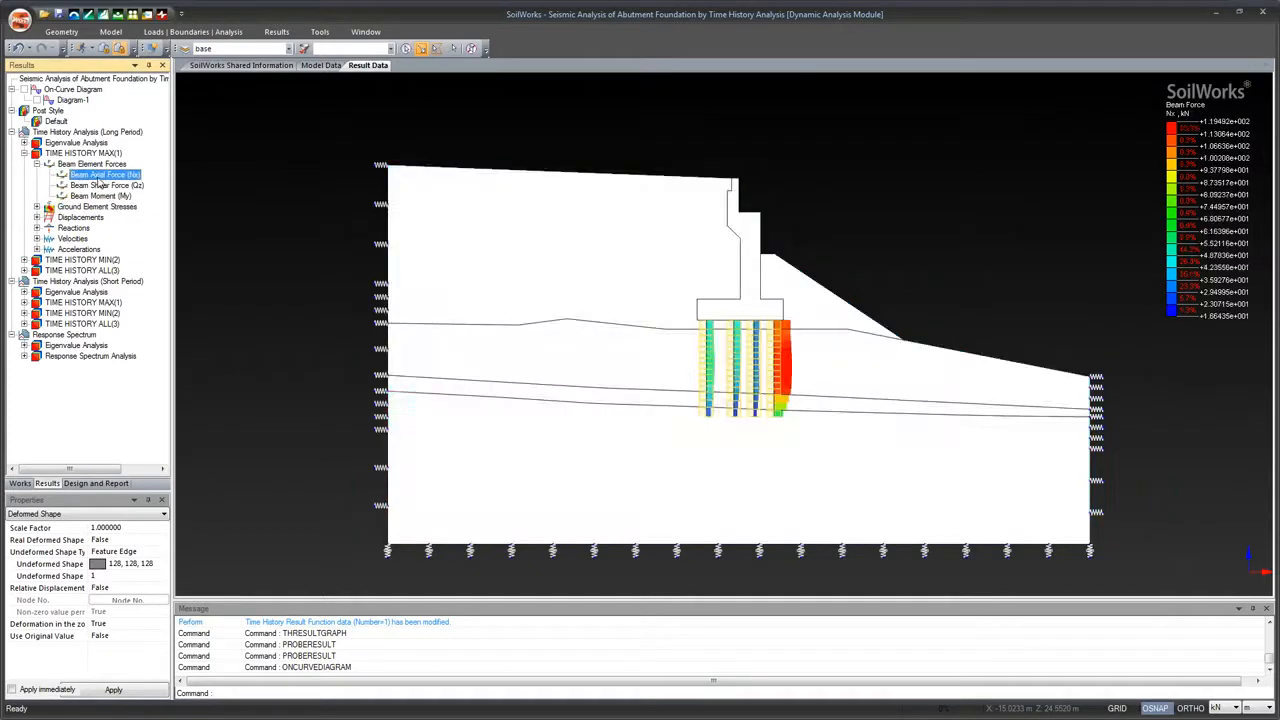
pyautogui.scroll(2, 689, 385)
pyautogui.scroll(3, 809, 397)
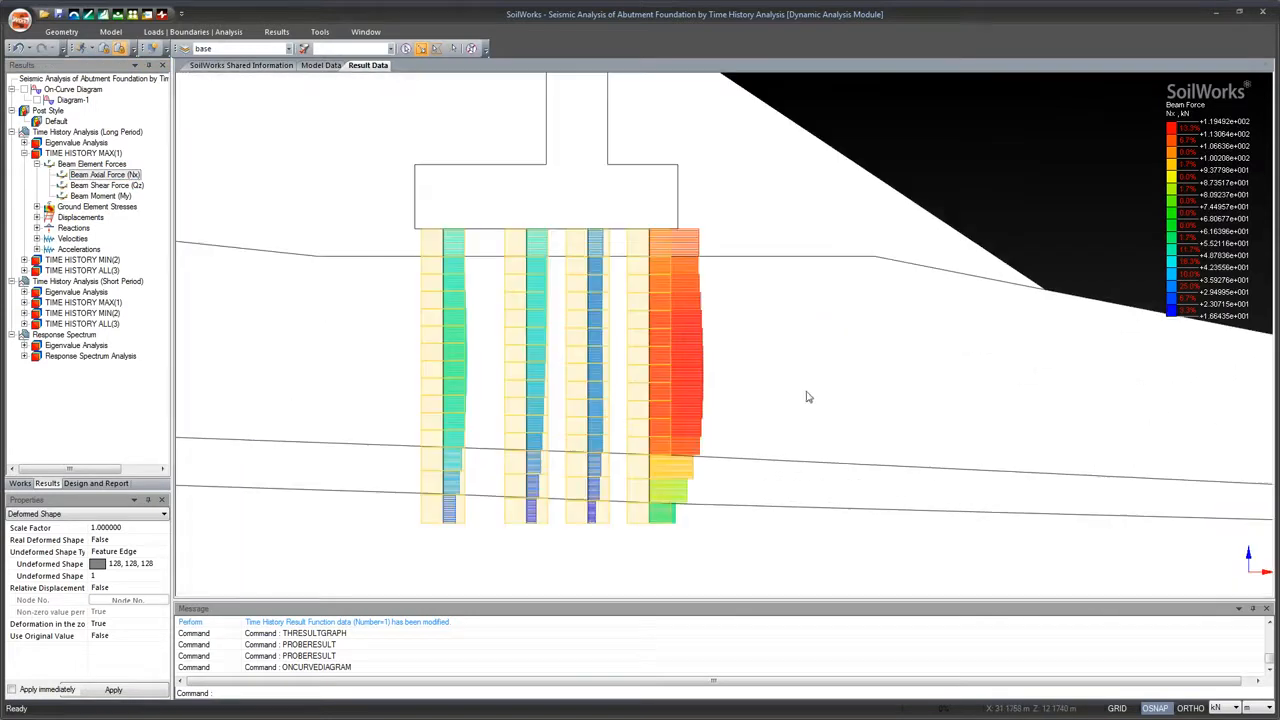
pyautogui.click(122, 187)
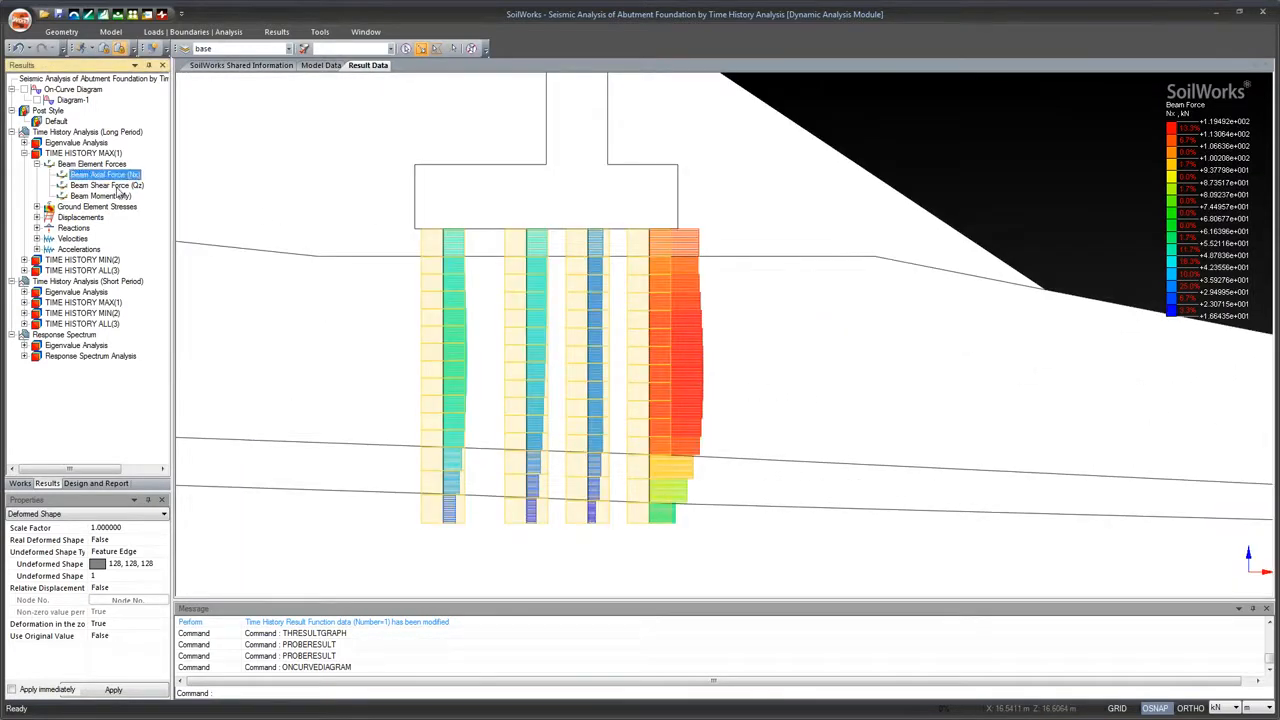
# Examine the Beam Moment (My) diagrams along the four pile rows and collapse the TIME HISTORY MAX(1) results
pyautogui.click(102, 196)
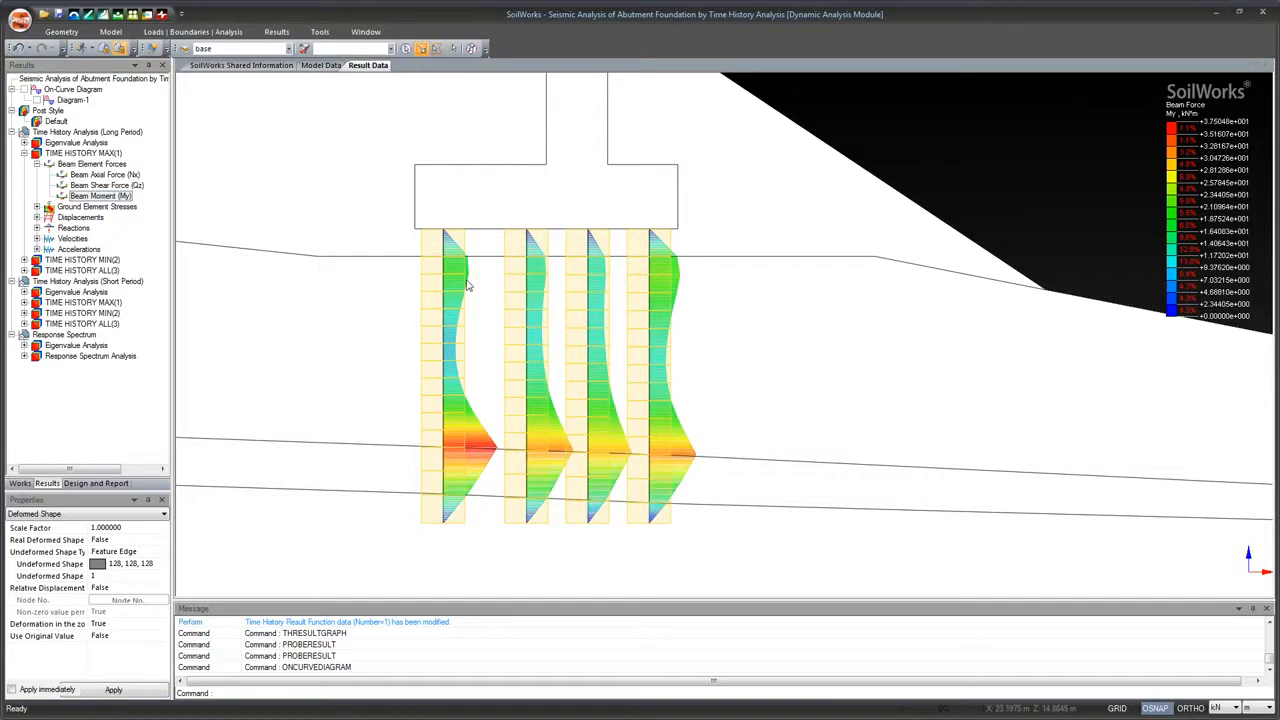
pyautogui.scroll(-3, 490, 323)
pyautogui.scroll(1, 490, 323)
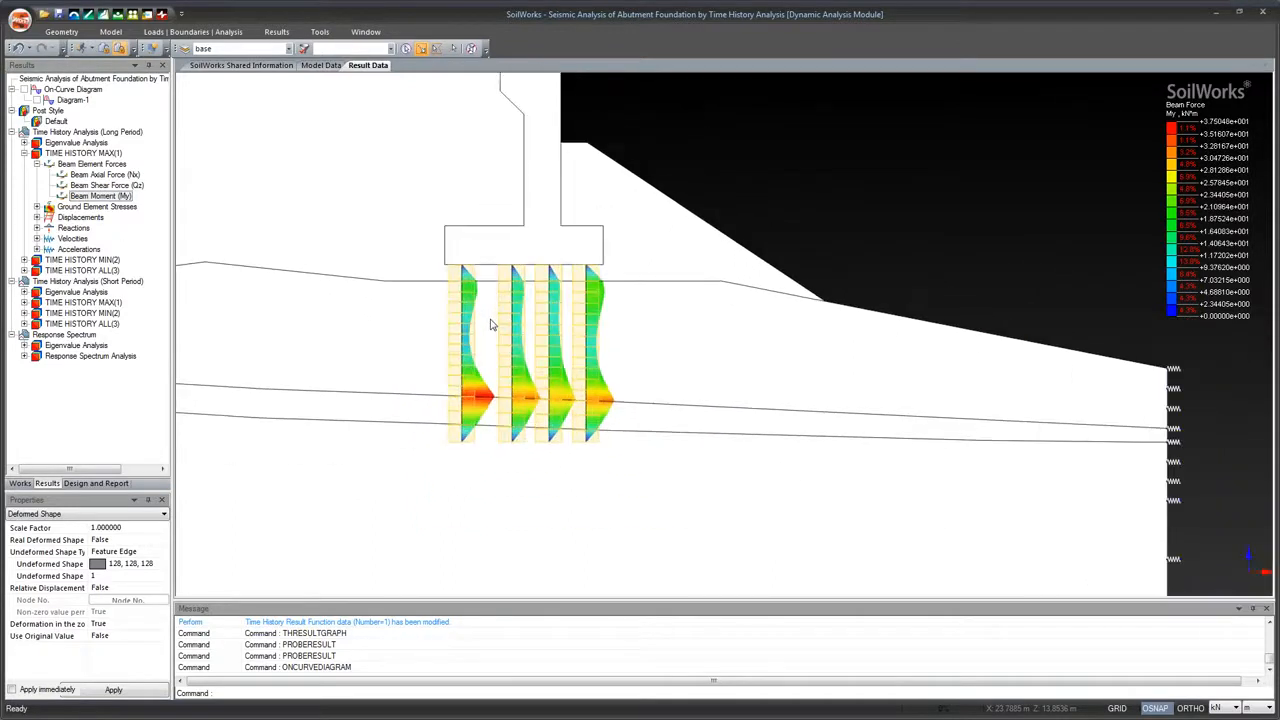
pyautogui.scroll(1, 490, 323)
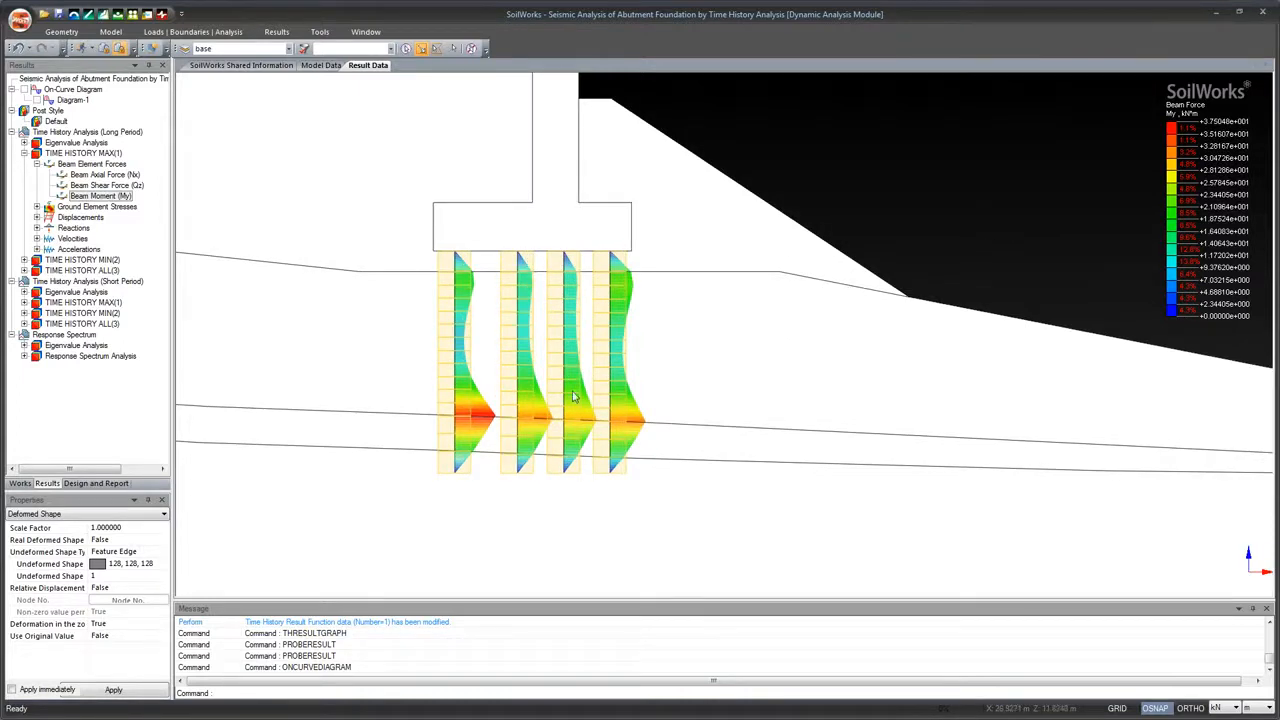
pyautogui.scroll(-3, 619, 381)
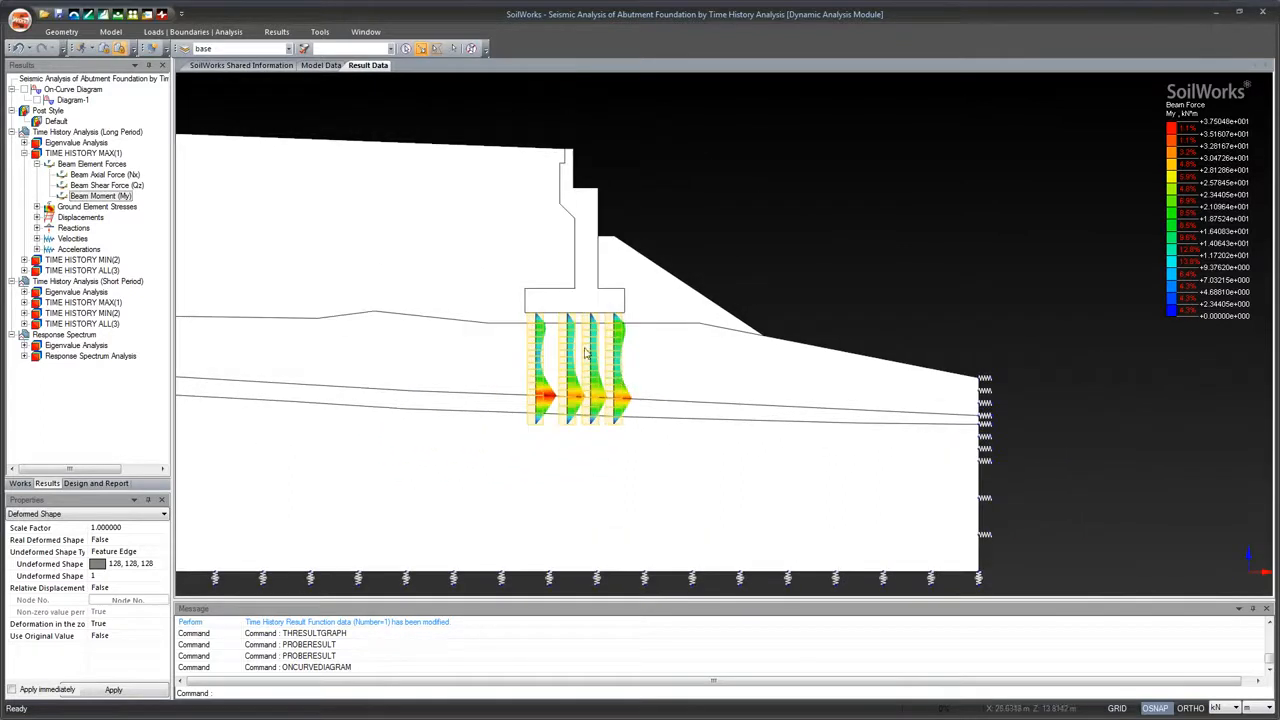
pyautogui.click(37, 164)
pyautogui.click(24, 153)
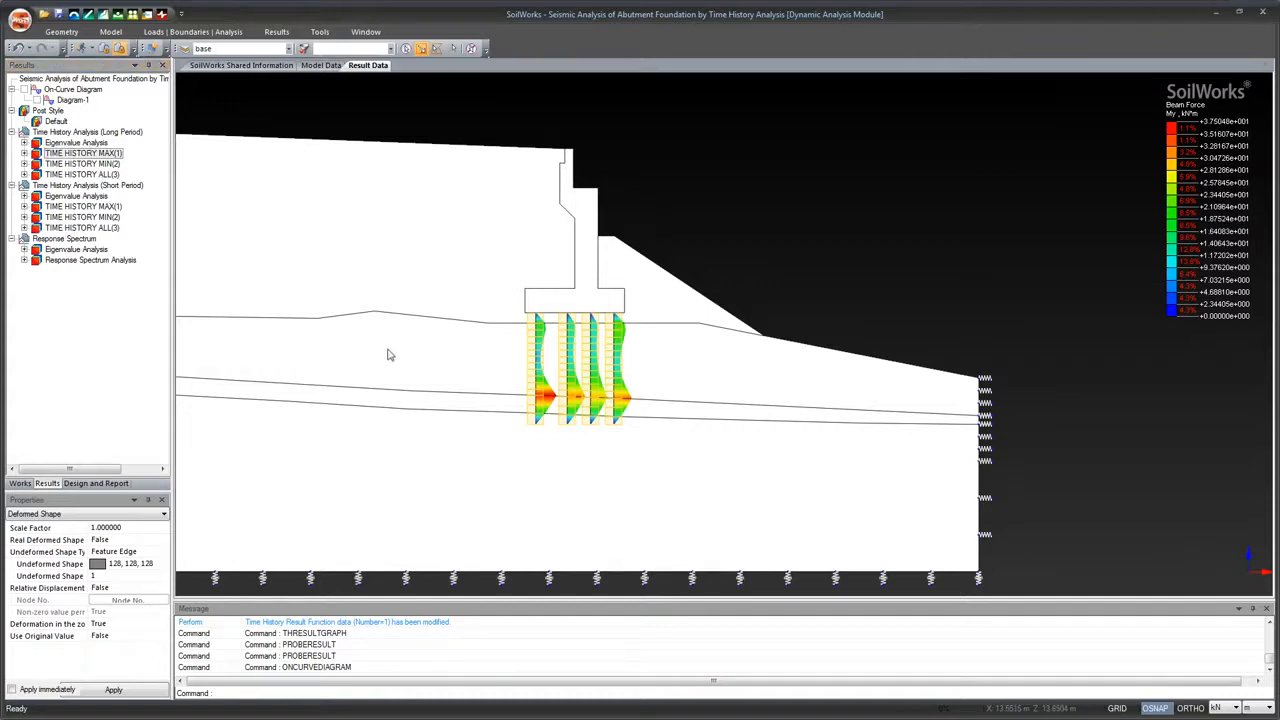
pyautogui.scroll(-2, 466, 351)
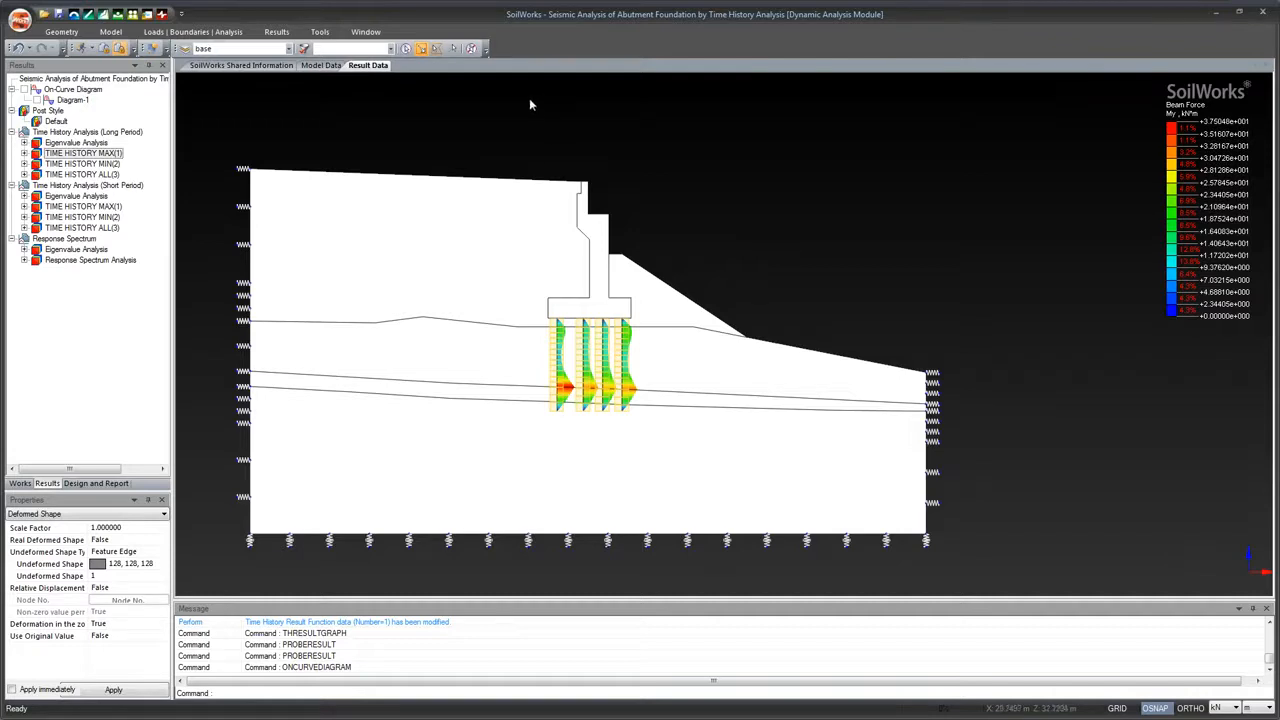
# Display the Vertical Displacement (DZ) contour of the long-period TIME HISTORY MAX(1) again
pyautogui.click(25, 153)
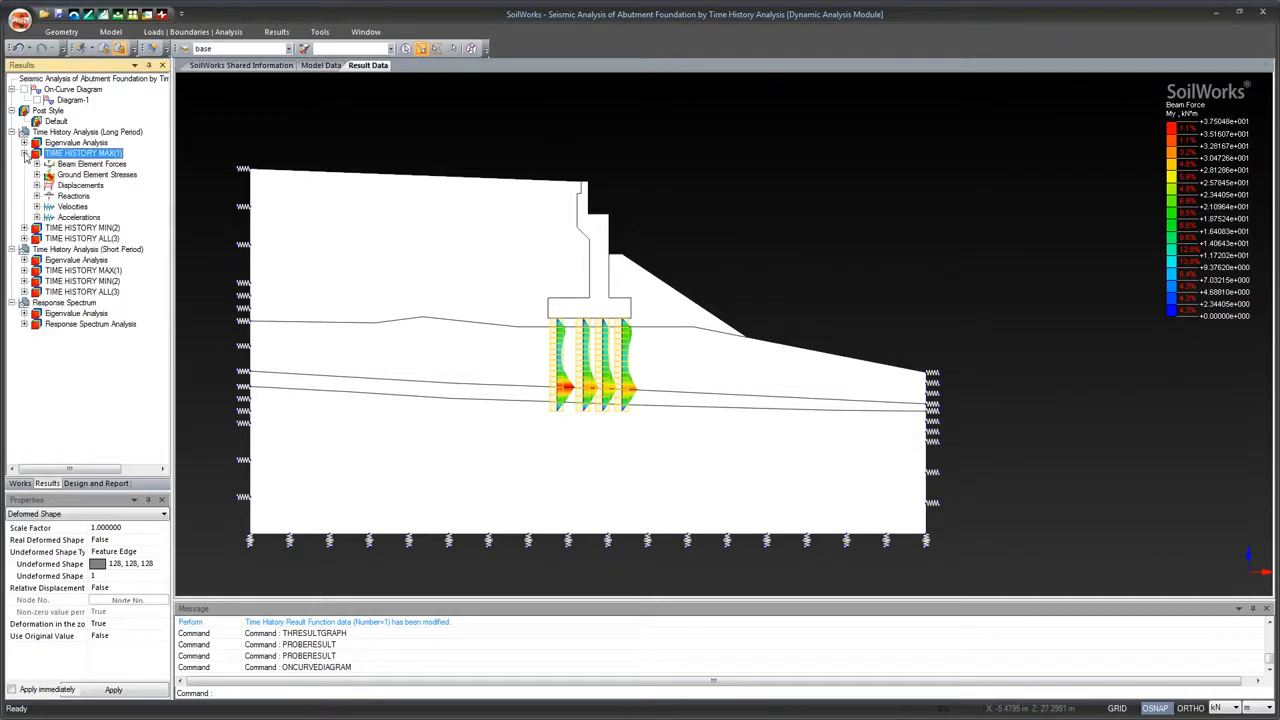
pyautogui.click(68, 186)
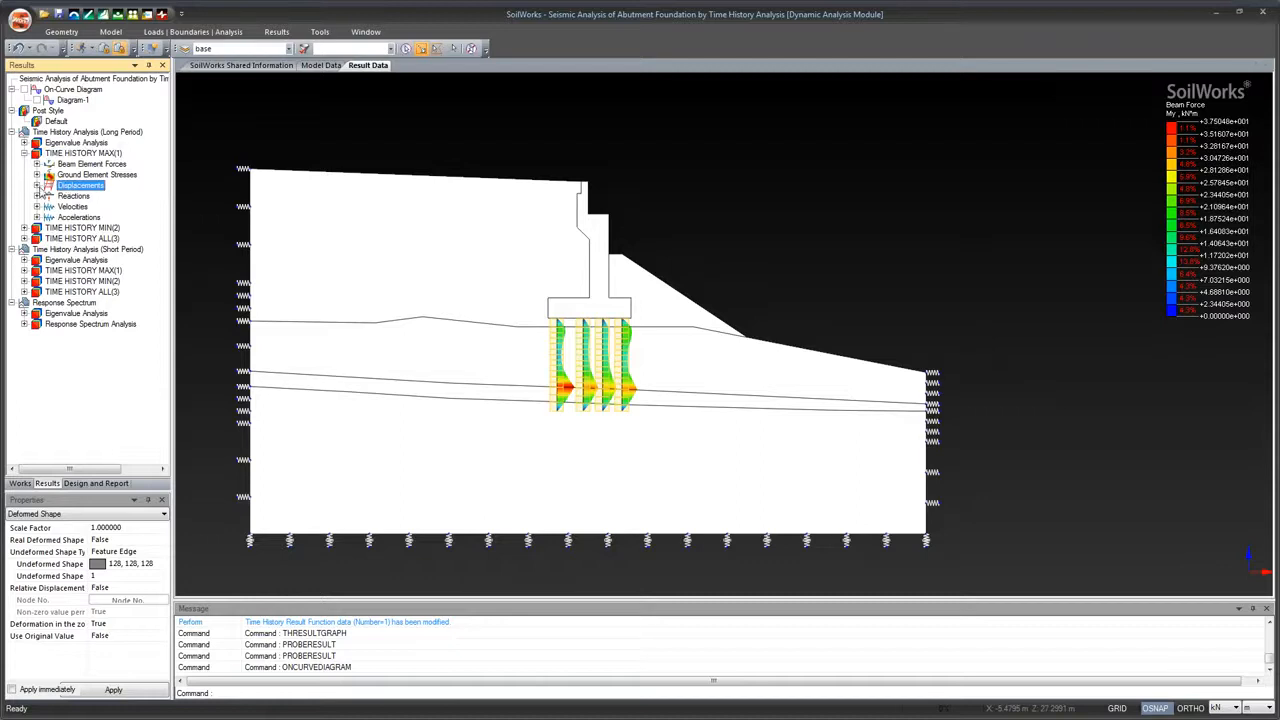
pyautogui.click(37, 186)
pyautogui.click(108, 207)
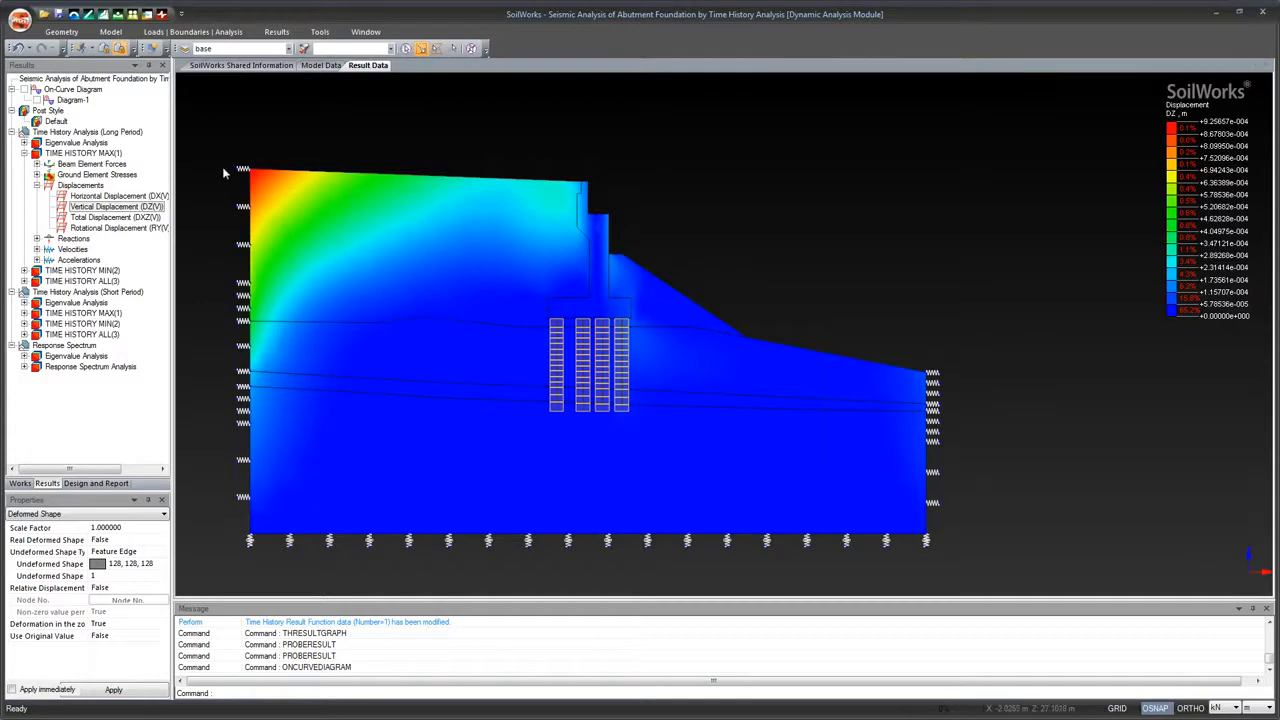
# Record an animation of the vertical displacement contour and play it
pyautogui.click(278, 33)
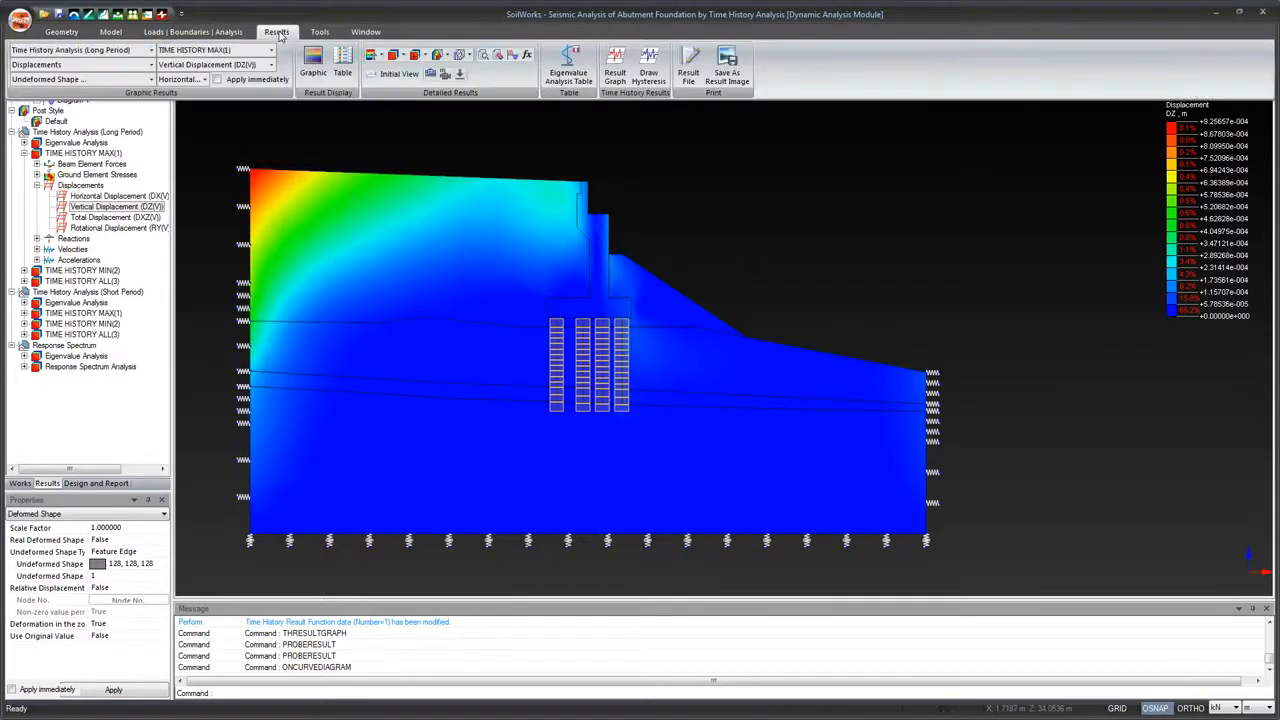
pyautogui.click(431, 76)
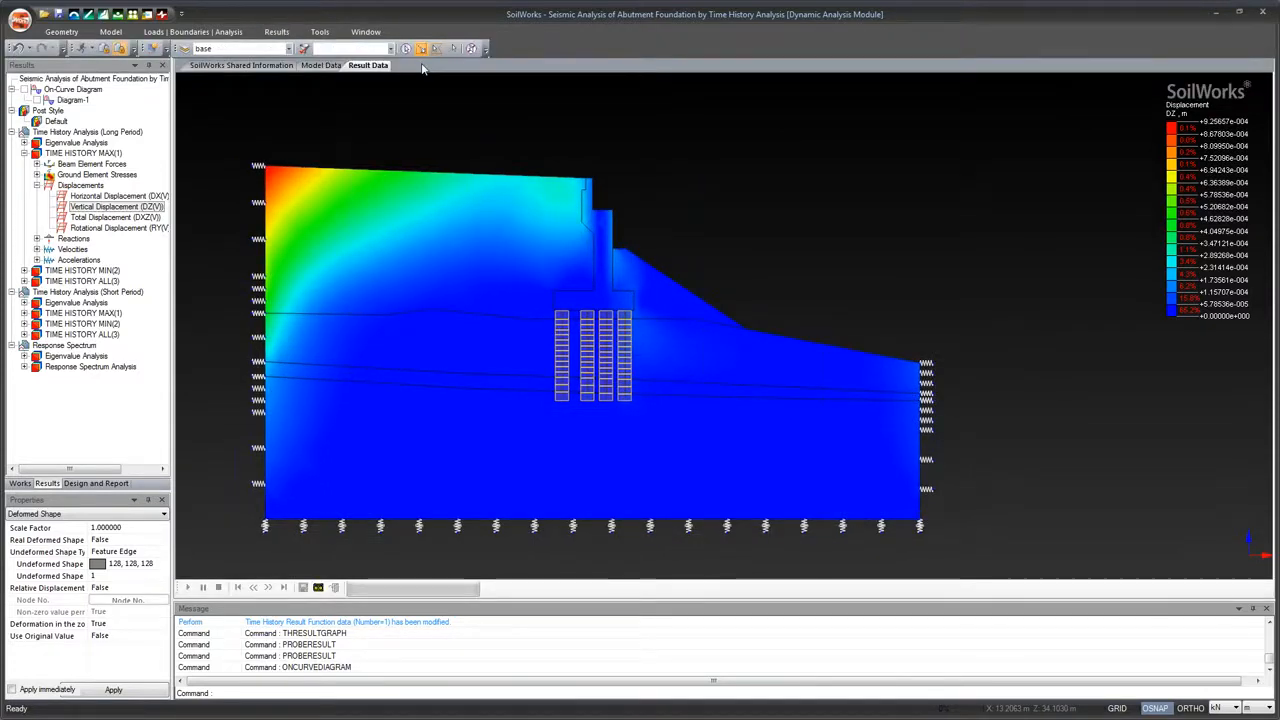
pyautogui.click(318, 589)
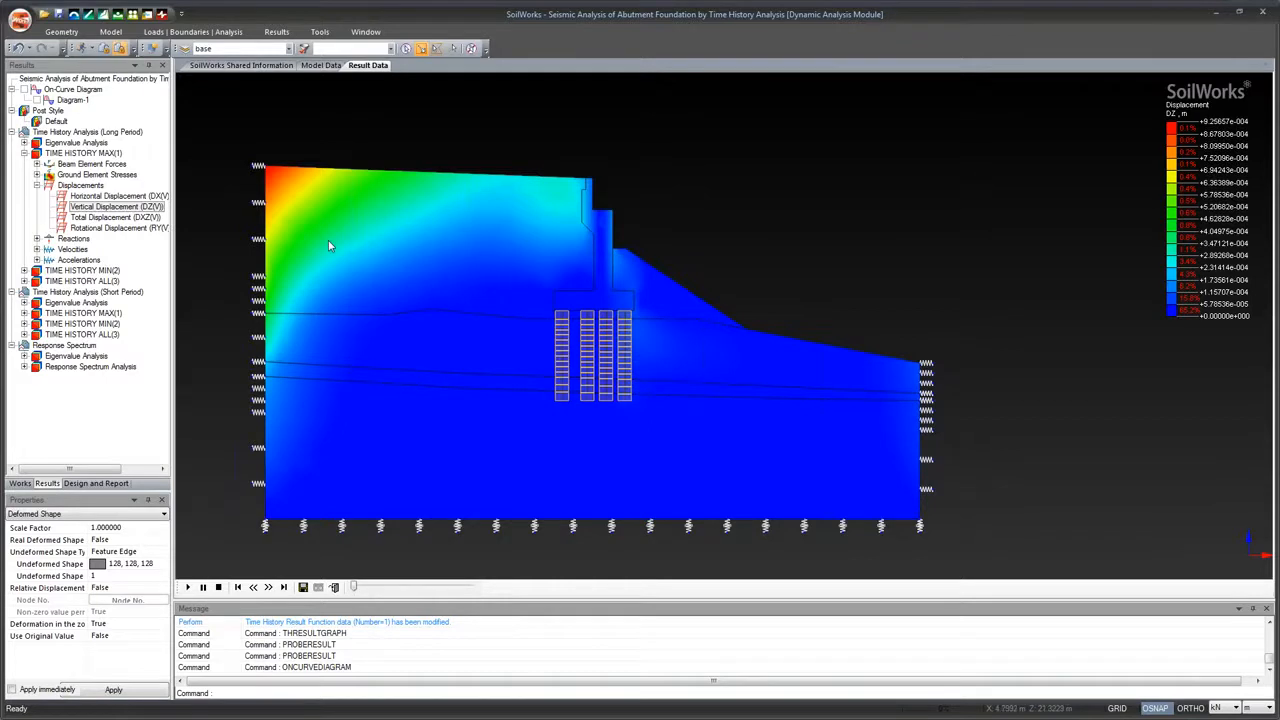
pyautogui.click(187, 588)
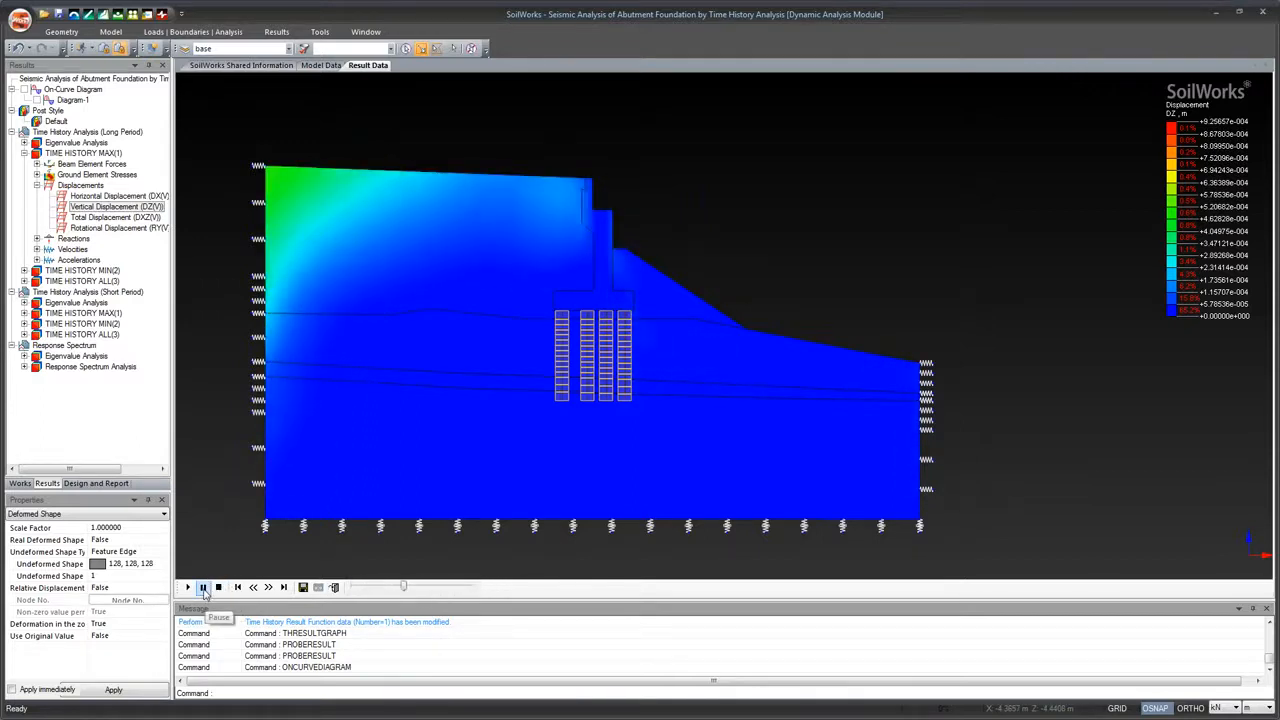
# Pause and resume the vertical displacement animation, and move it to an intermediate frame
pyautogui.click(203, 588)
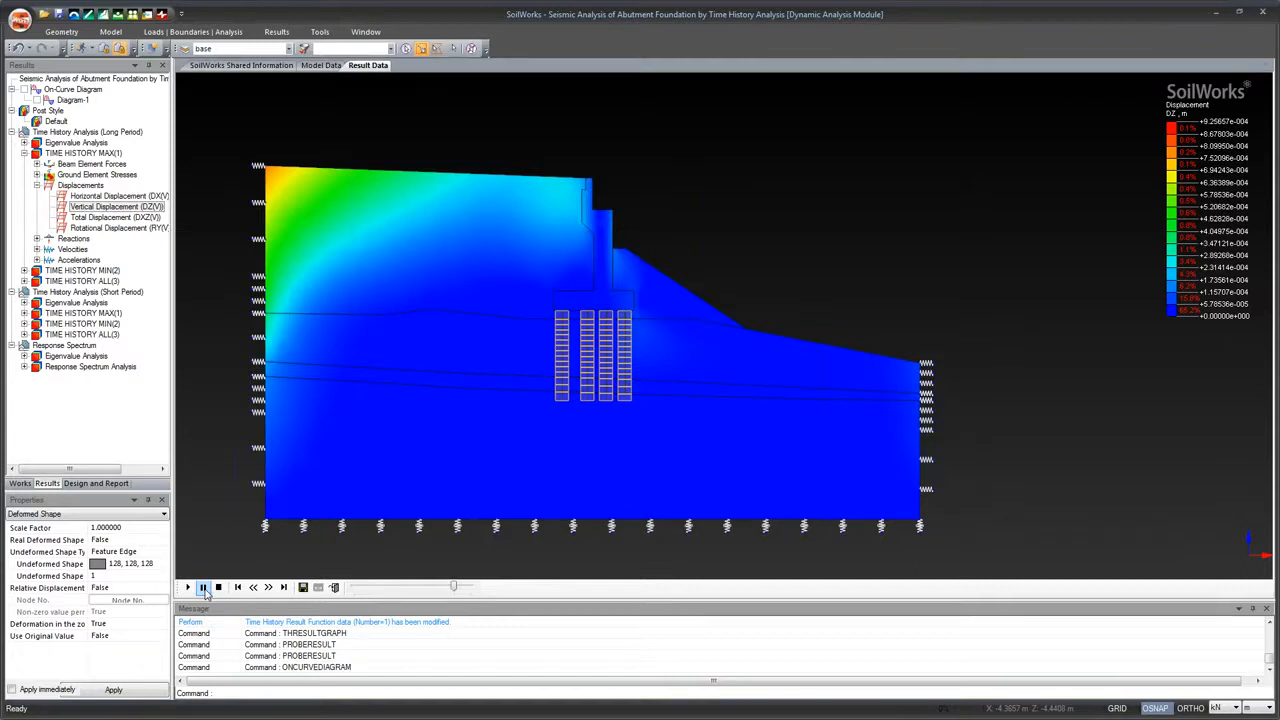
pyautogui.click(203, 588)
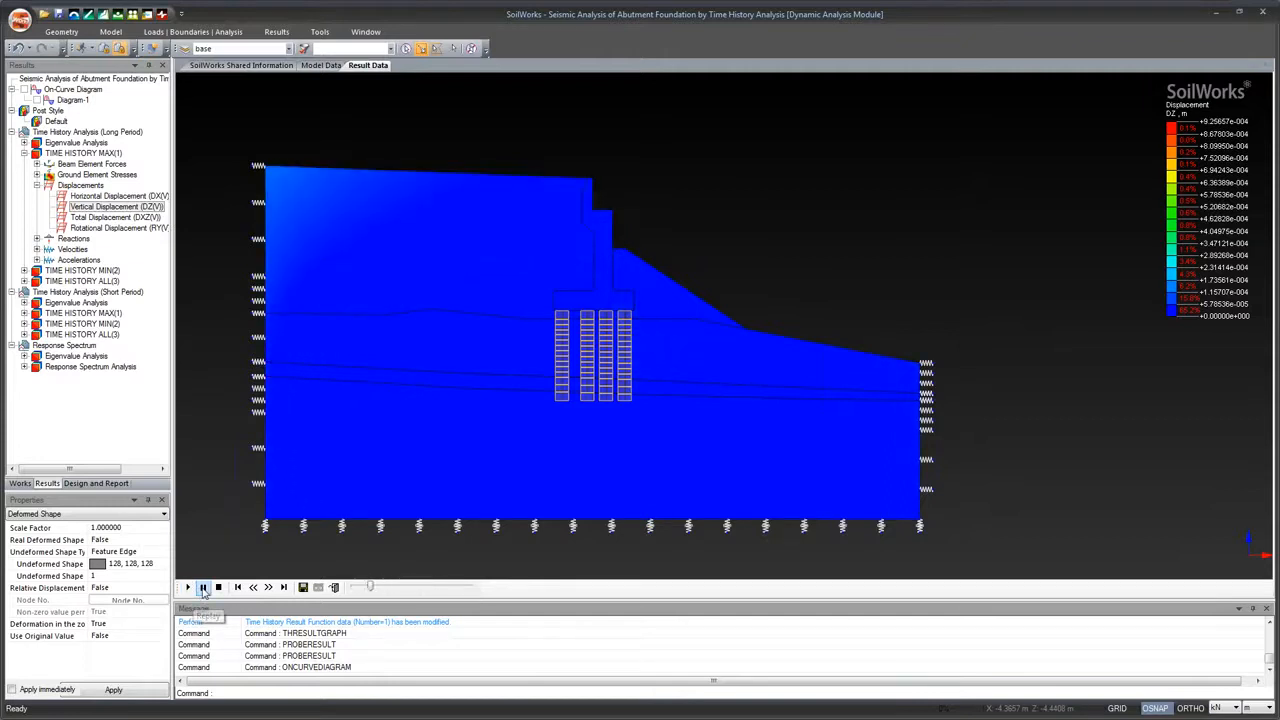
pyautogui.moveTo(456, 592); pyautogui.dragTo(400, 590)
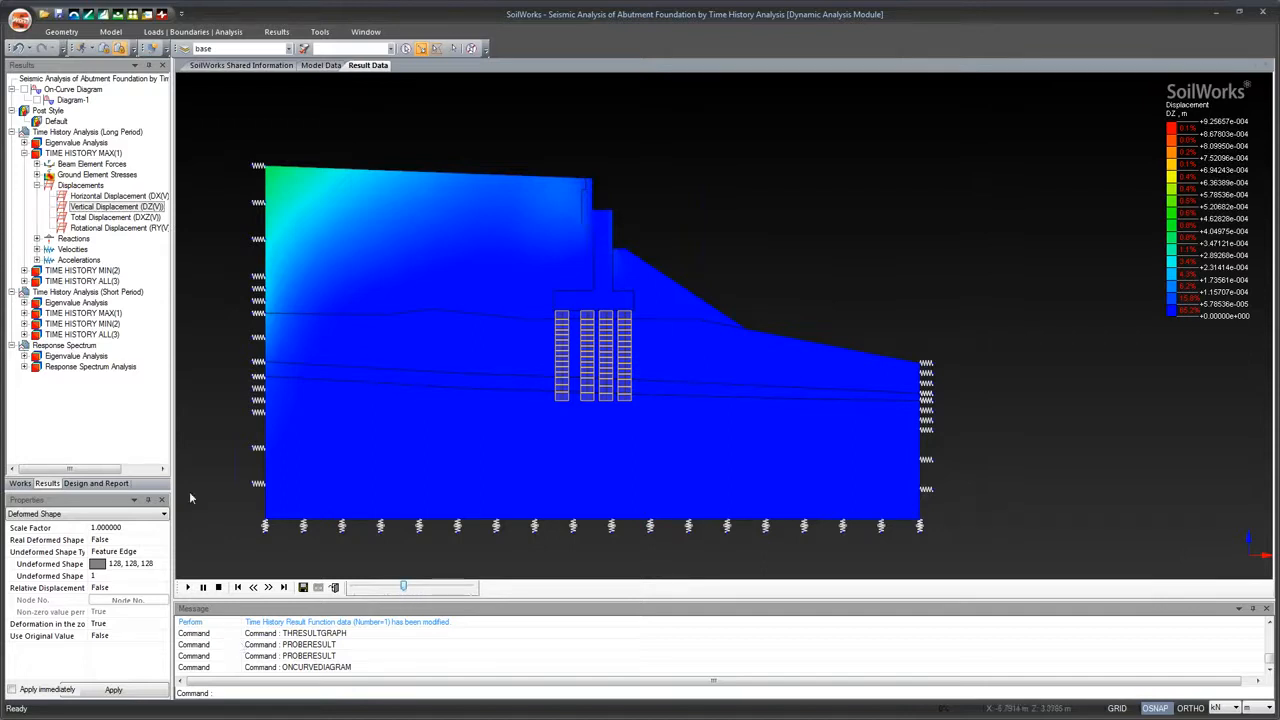
# Switch the animation to Total Displacement (DXZ), play it and pause it partway through
pyautogui.click(110, 218)
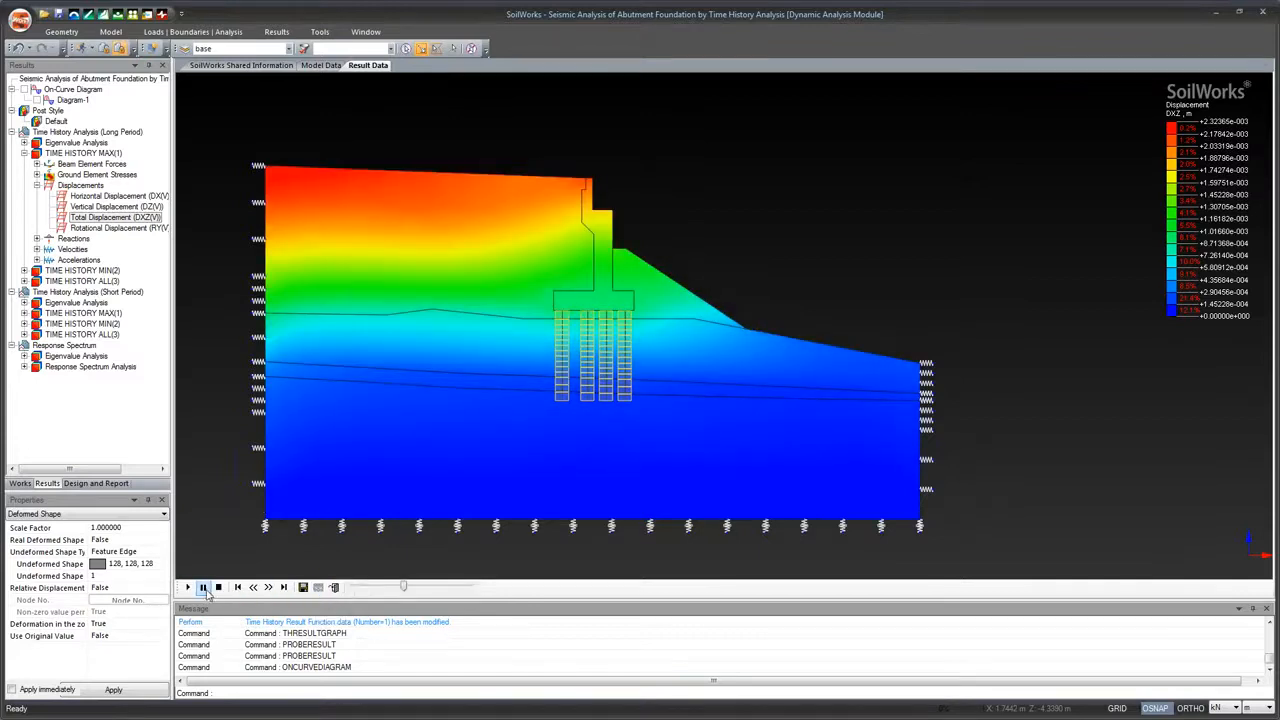
pyautogui.click(187, 587)
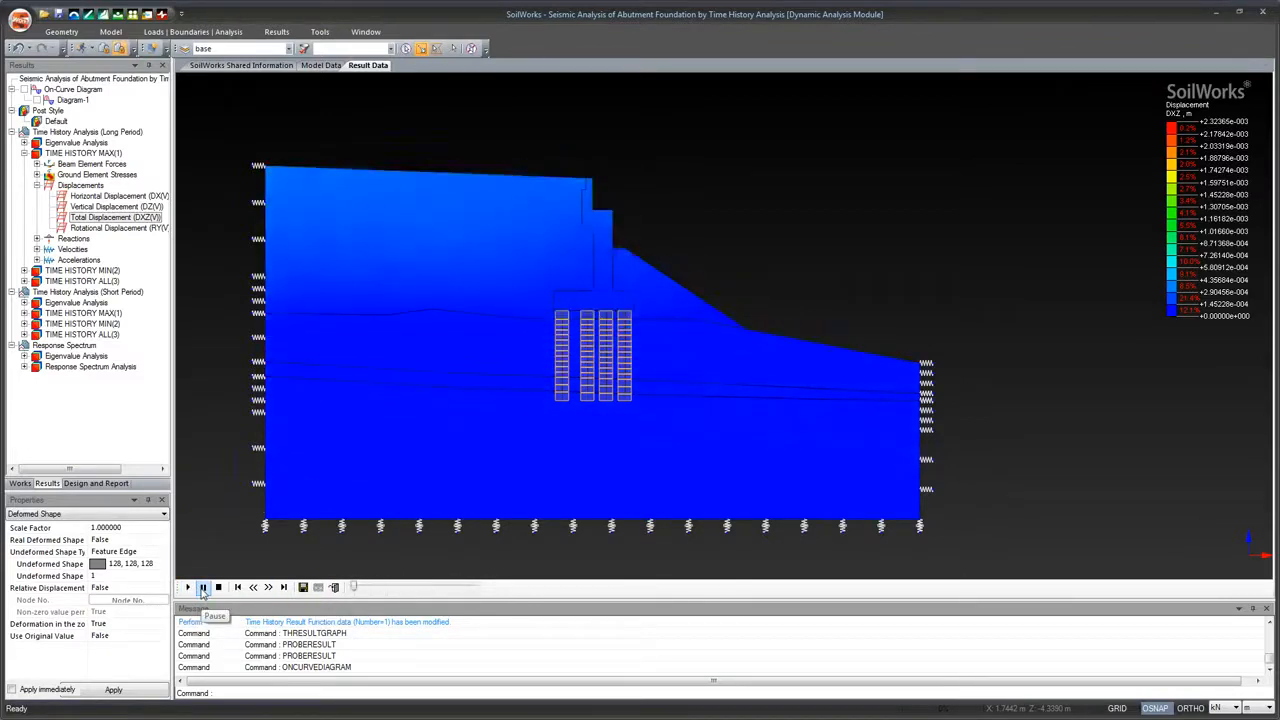
pyautogui.click(203, 587)
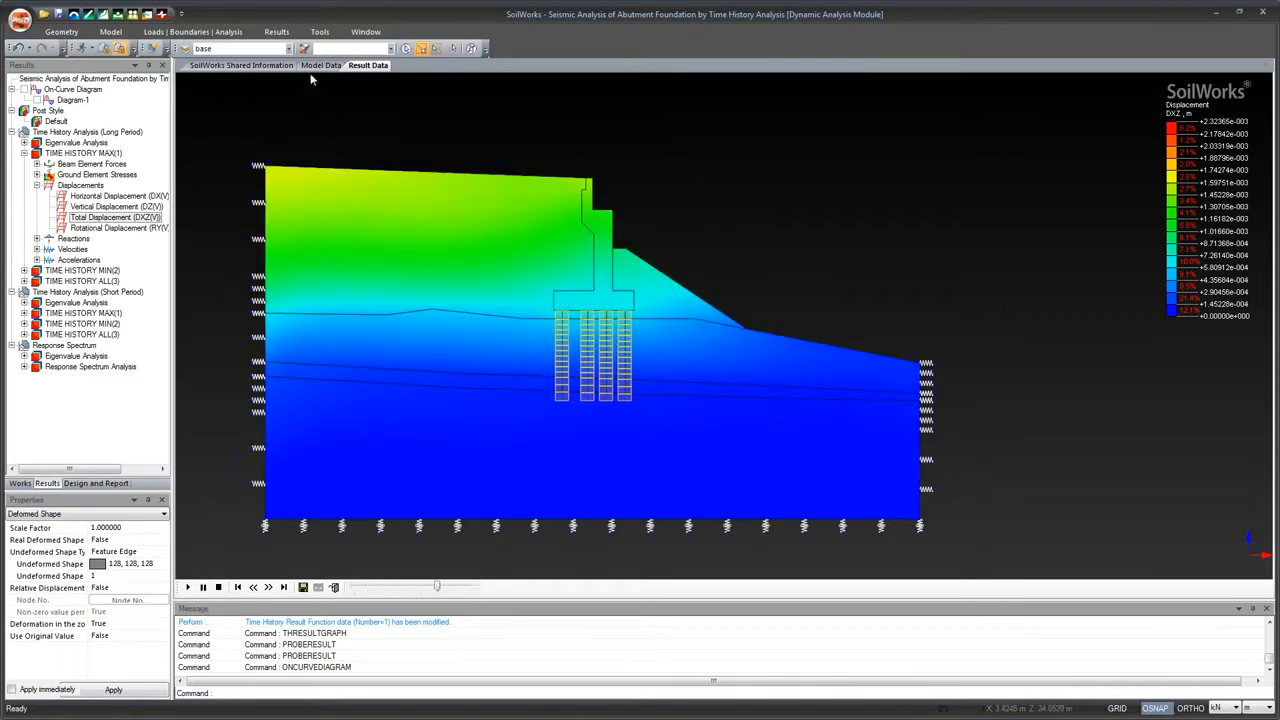
pyautogui.click(277, 33)
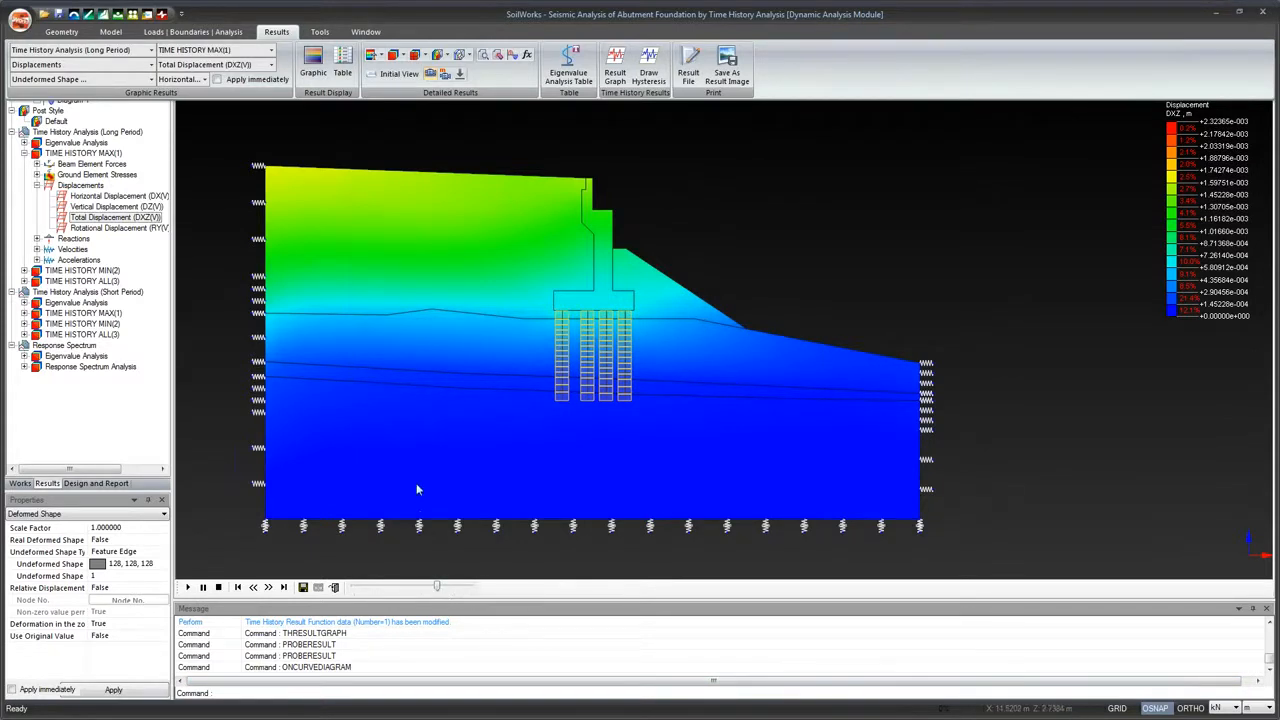
pyautogui.click(507, 58)
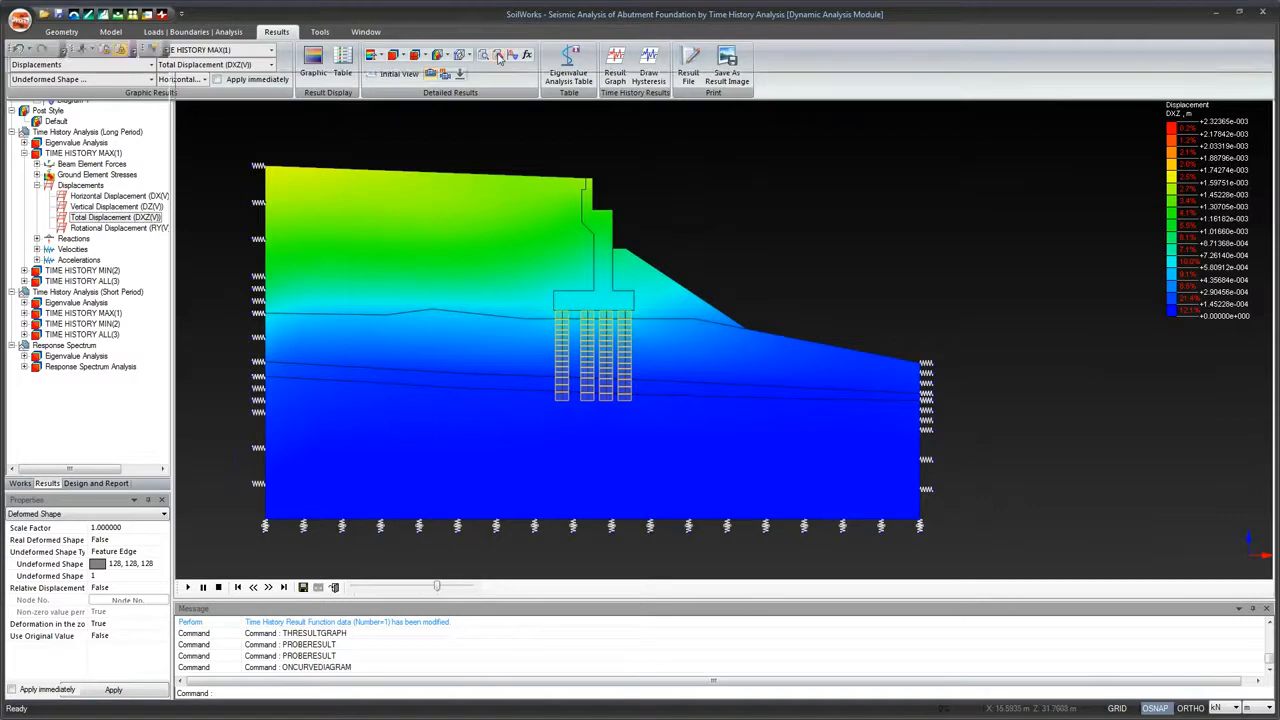
pyautogui.click(445, 48)
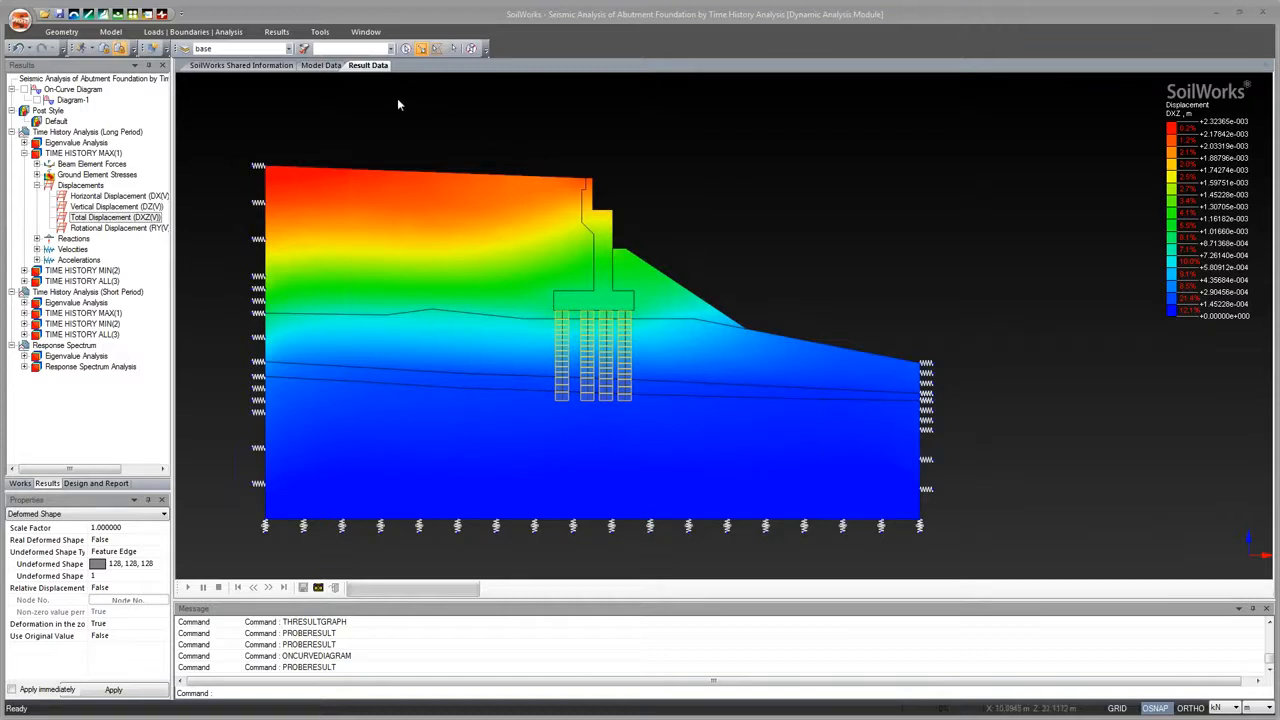
# Start a time history results plot with 1968; Tokachi: Hachinohe as input function and Time History Result Function Set 974 as output function
pyautogui.click(277, 31)
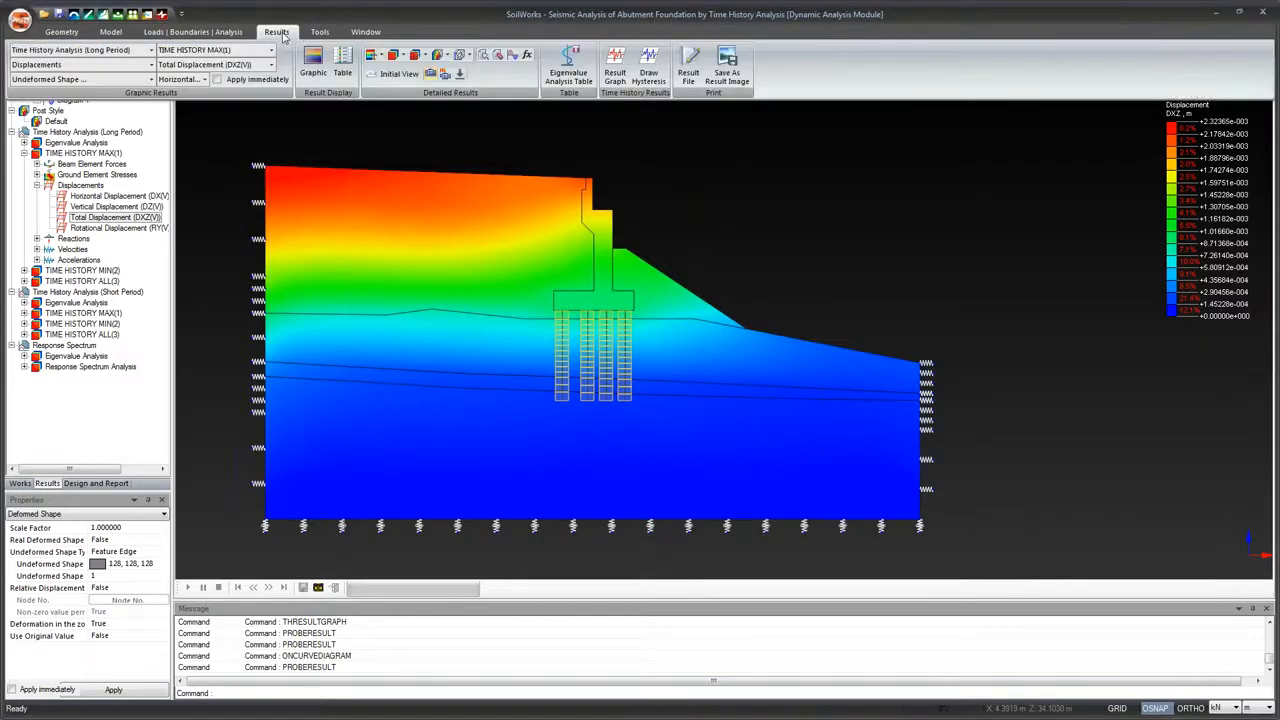
pyautogui.click(625, 85)
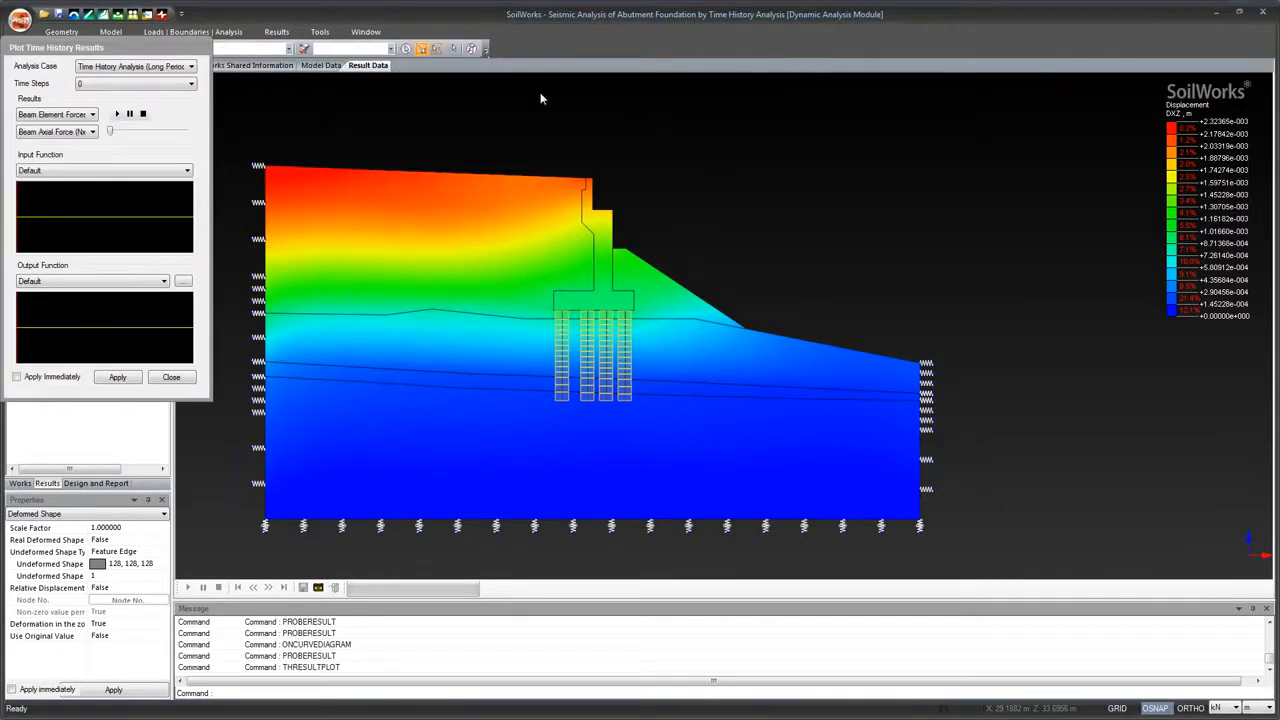
pyautogui.click(187, 170)
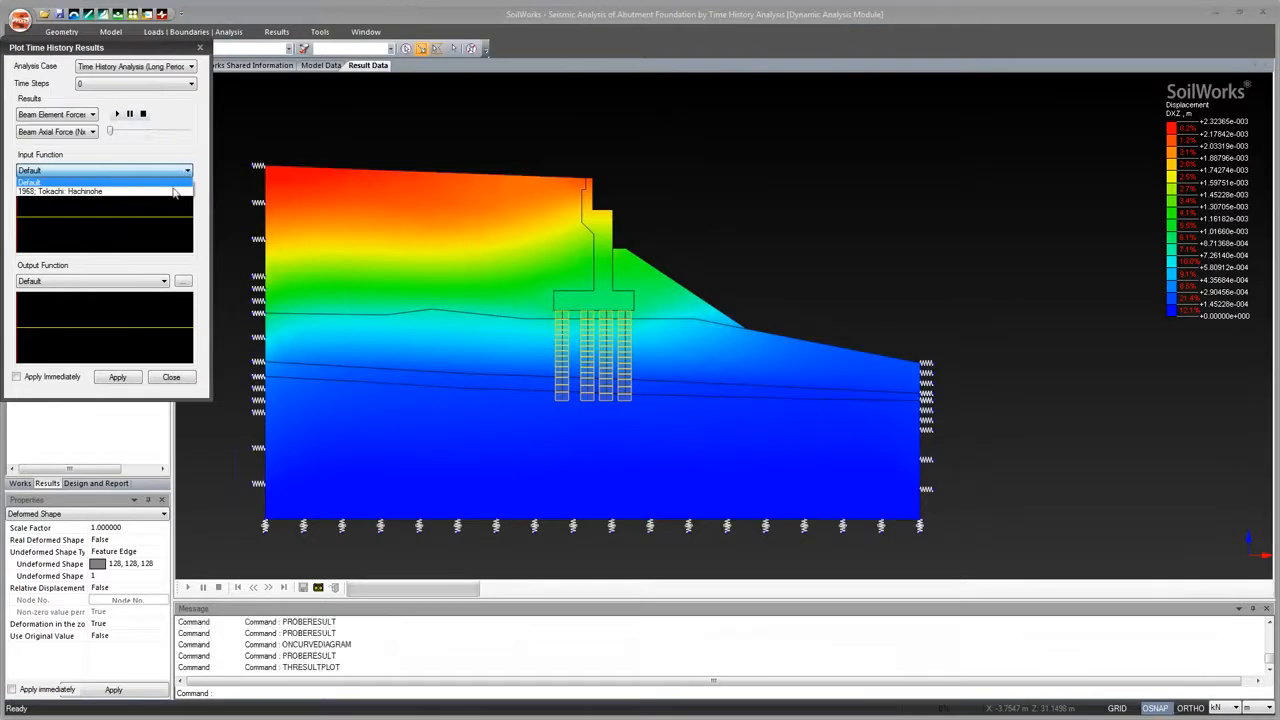
pyautogui.click(176, 190)
pyautogui.click(166, 281)
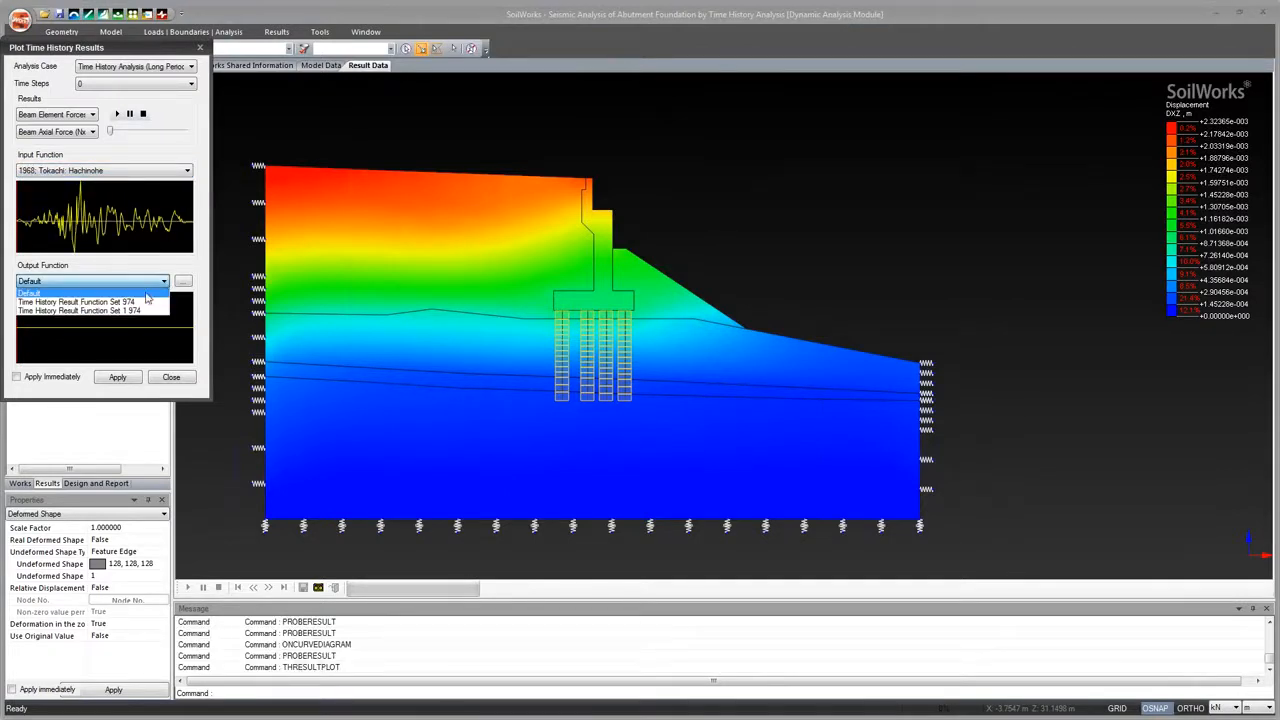
pyautogui.click(140, 301)
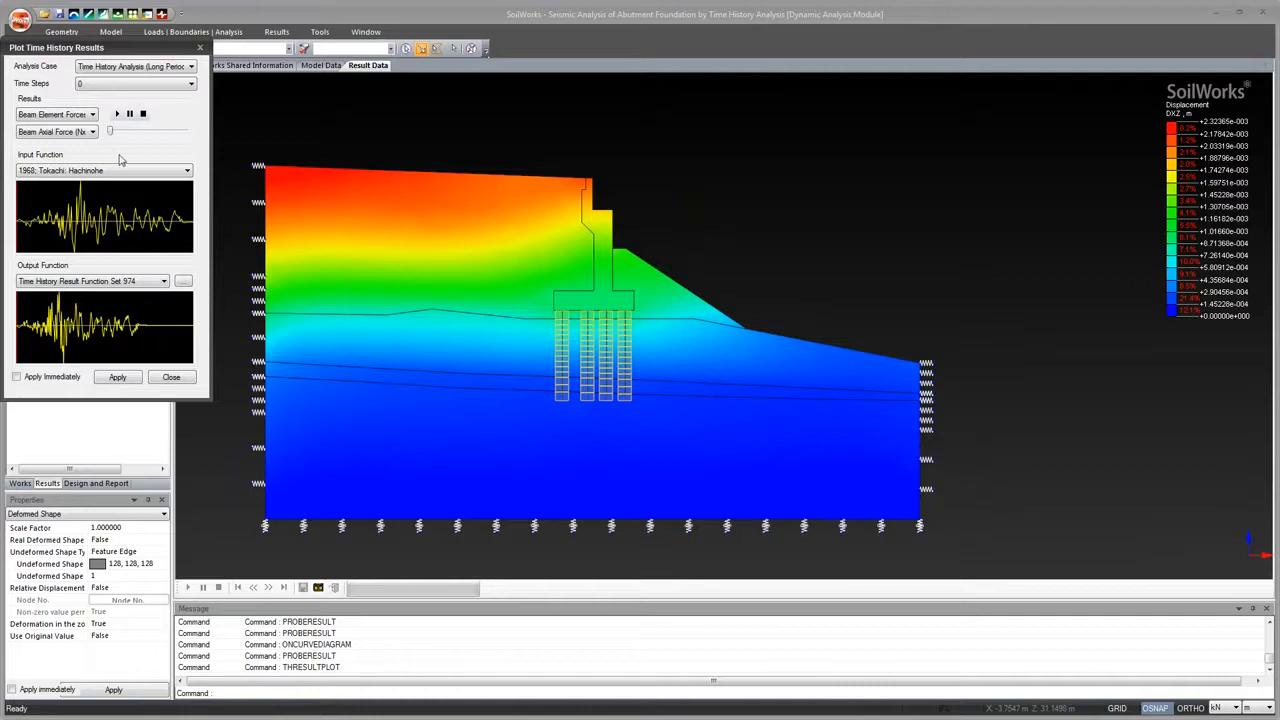
# Plot the vertical displacement (DZ) at time step 3.83 with immediate application of changes
pyautogui.click(88, 134)
pyautogui.click(92, 114)
pyautogui.click(94, 145)
pyautogui.click(92, 133)
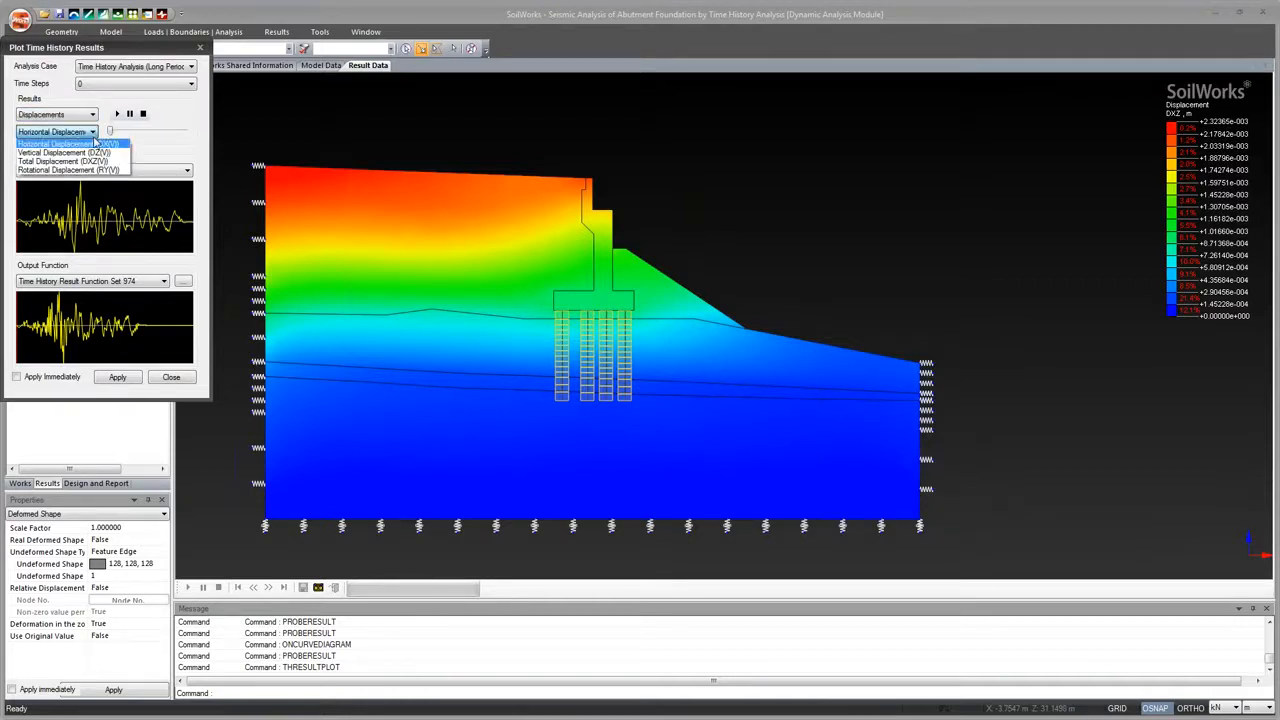
pyautogui.click(100, 160)
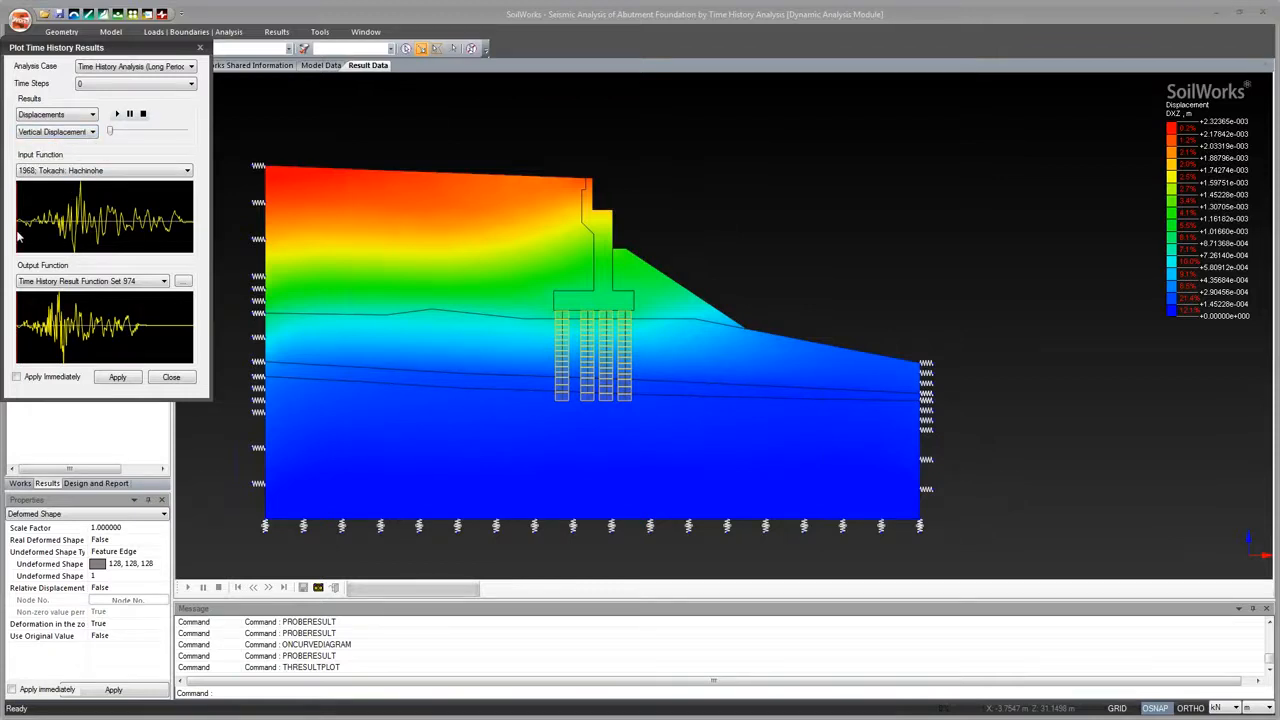
pyautogui.moveTo(18, 233); pyautogui.dragTo(64, 234)
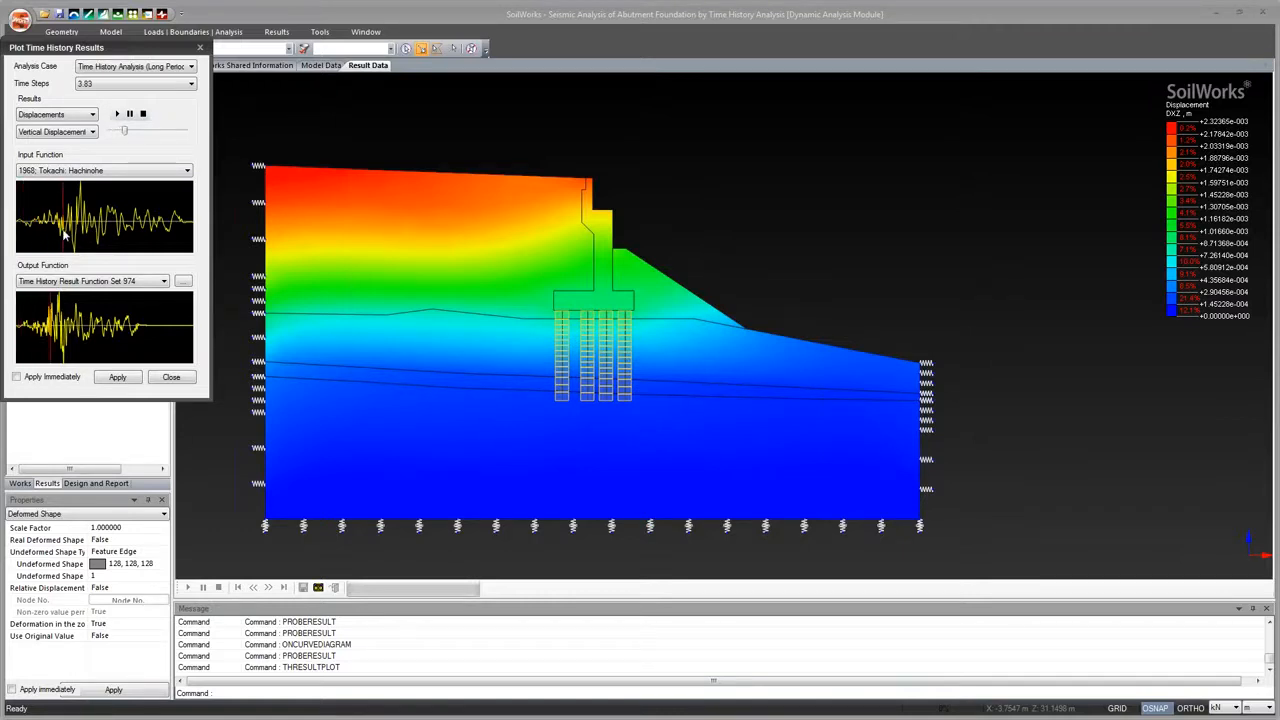
pyautogui.click(18, 378)
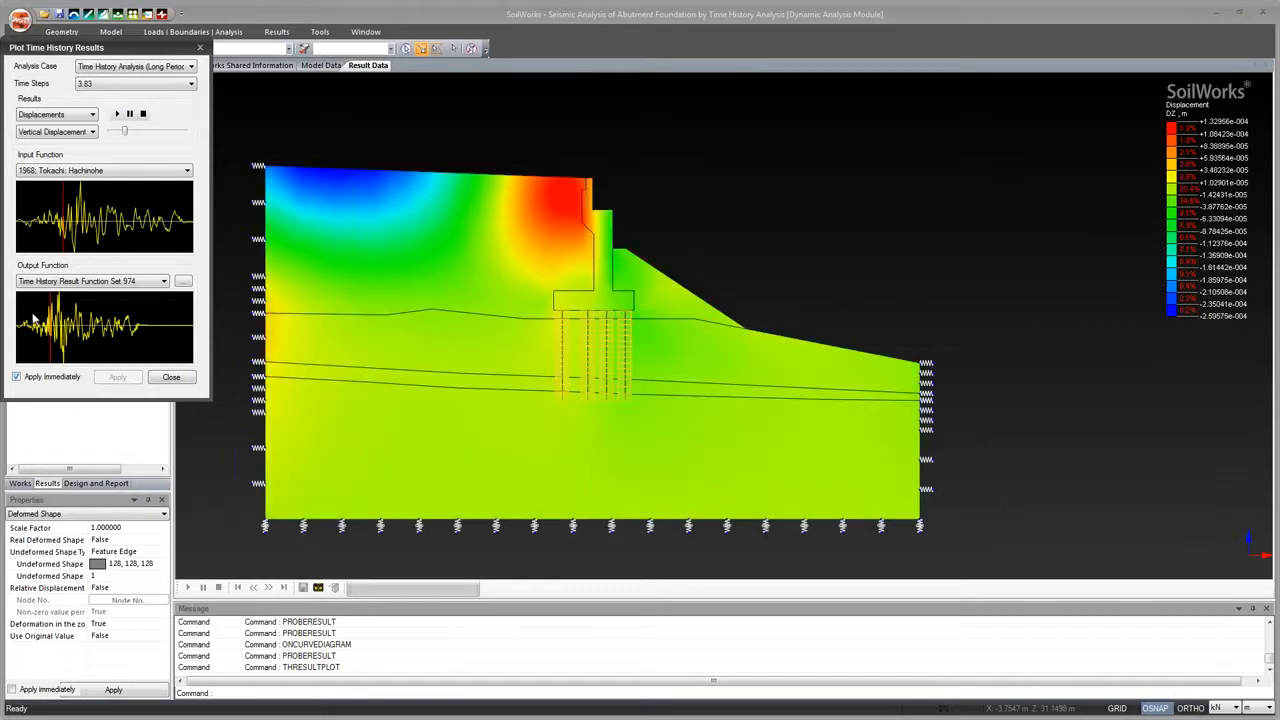
# Examine the vertical displacement contours at time steps 4.87, 5.26, 5.59, 6.41 and 7.01, and close the time history plot
pyautogui.click(75, 229)
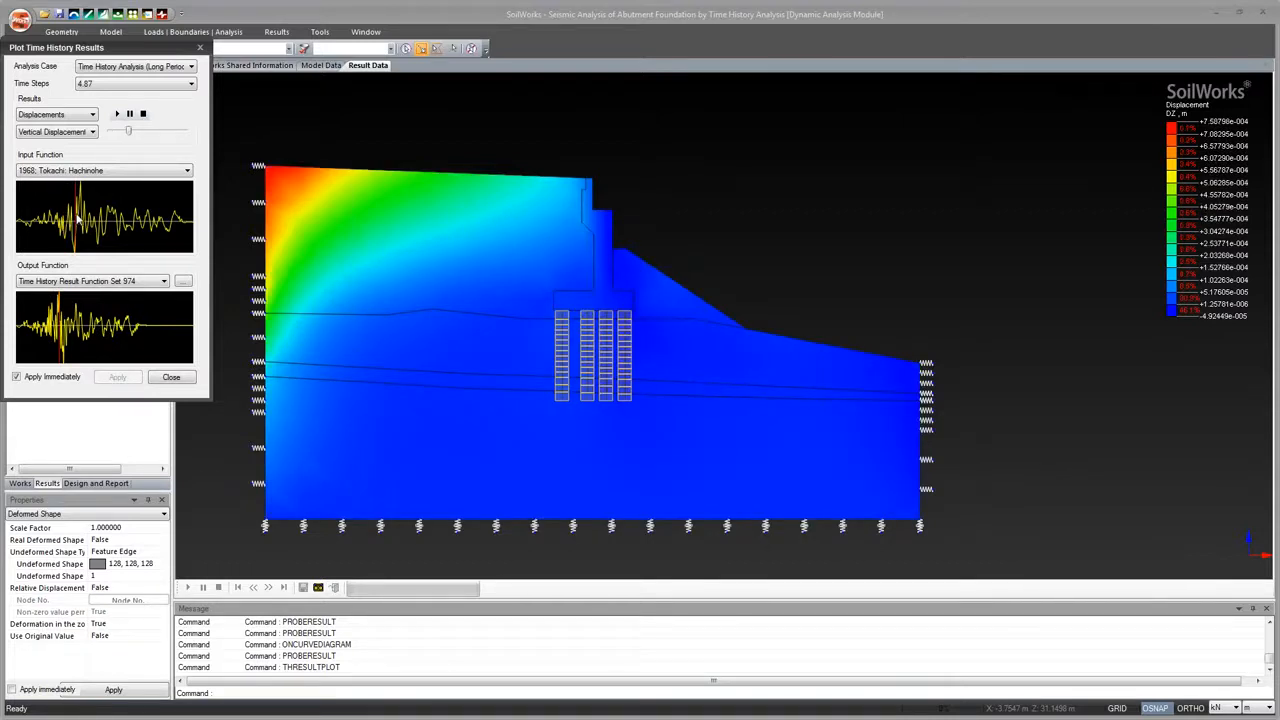
pyautogui.click(81, 217)
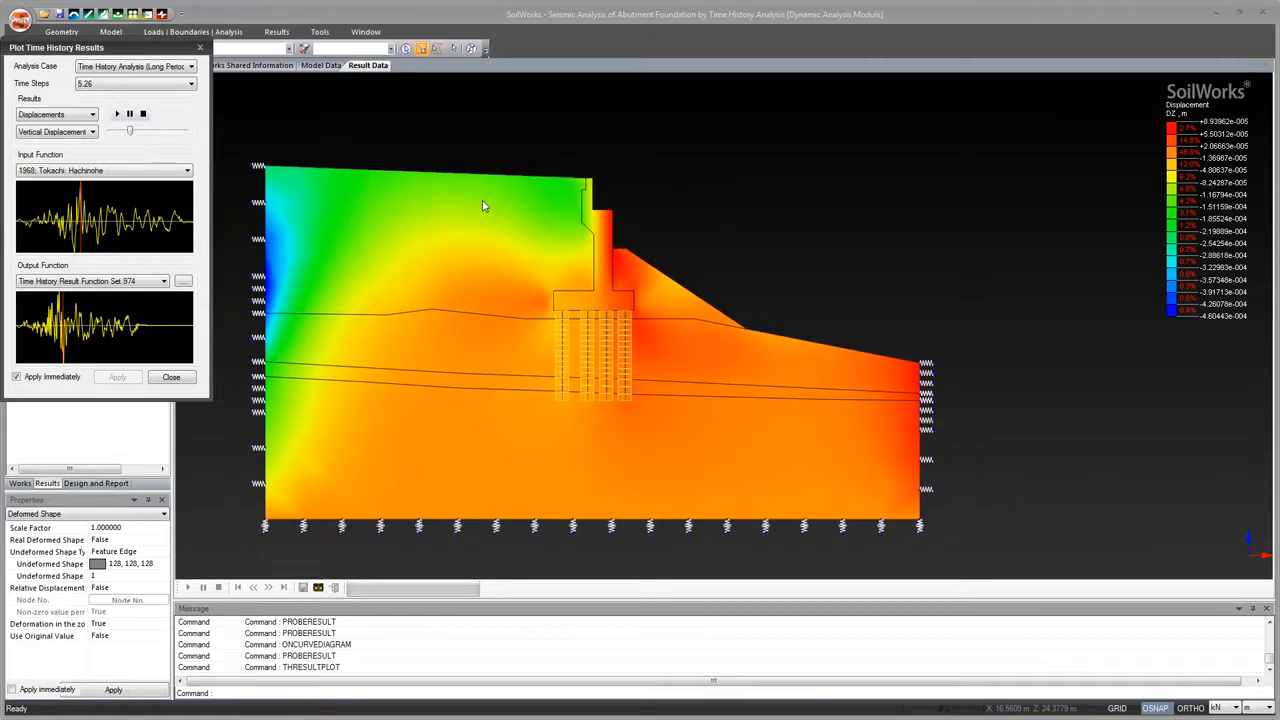
pyautogui.click(90, 218)
pyautogui.click(88, 221)
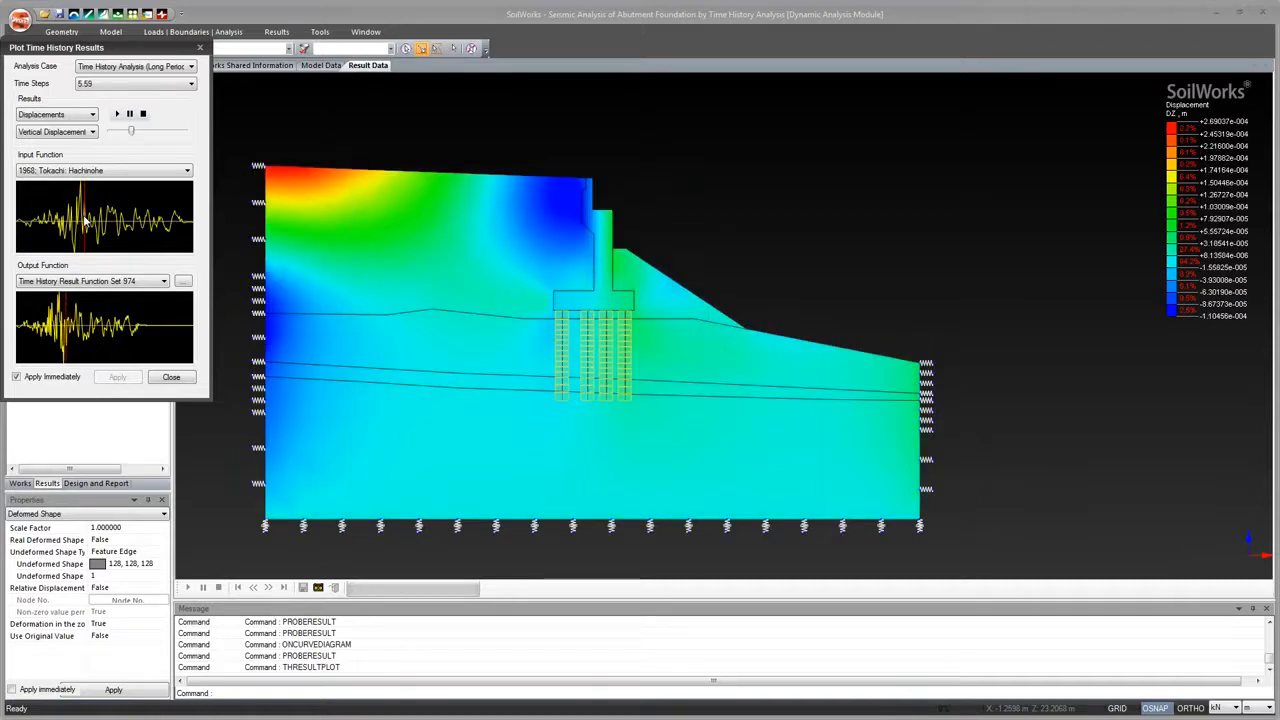
pyautogui.click(95, 222)
pyautogui.click(94, 223)
pyautogui.click(95, 223)
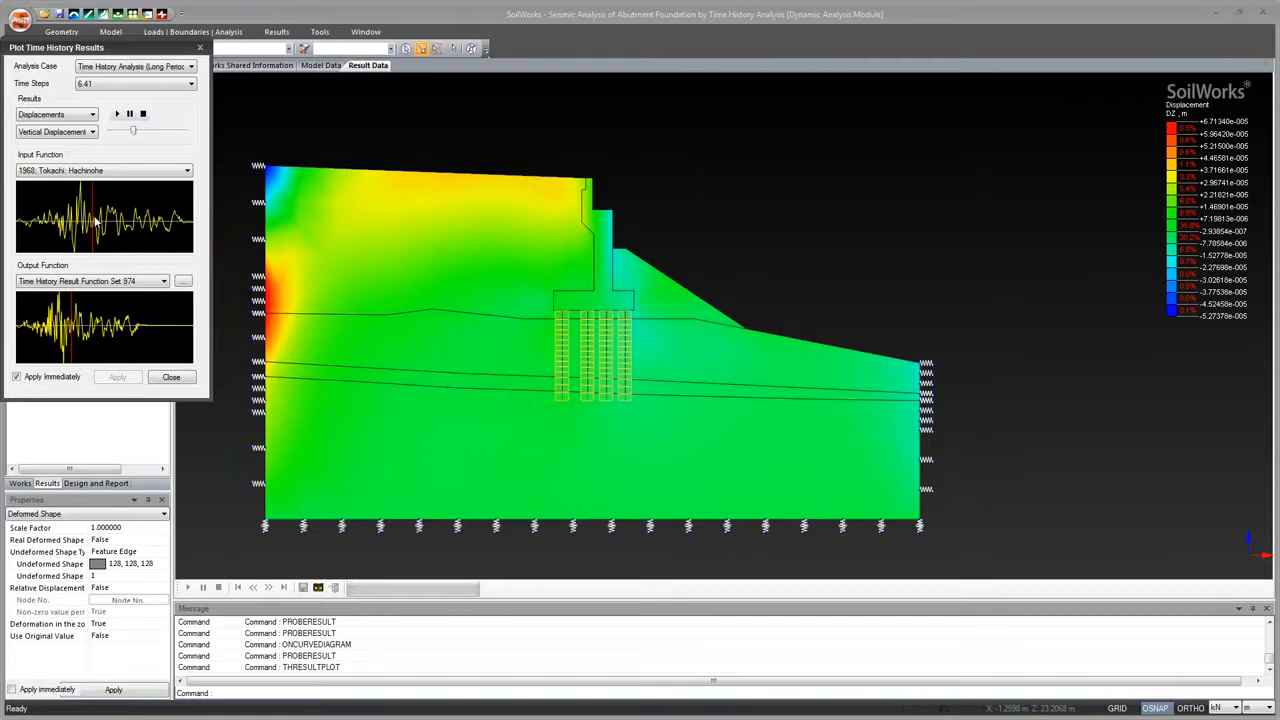
pyautogui.click(103, 223)
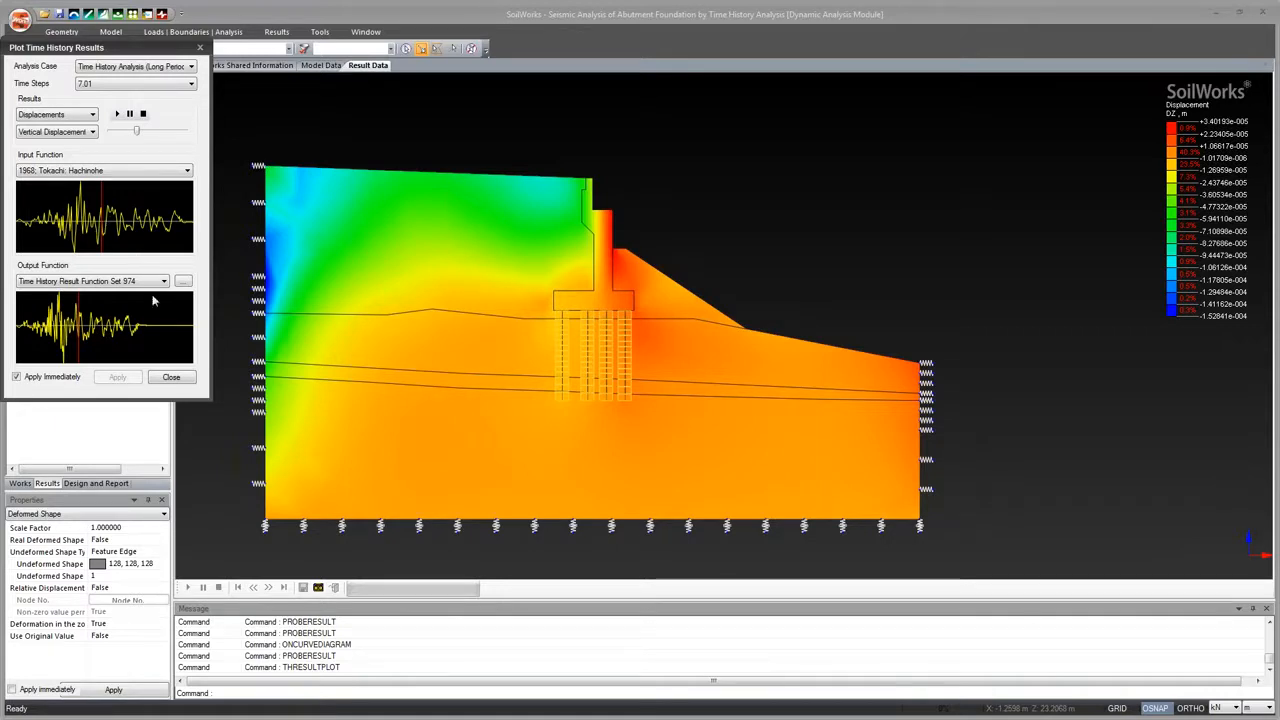
pyautogui.click(182, 376)
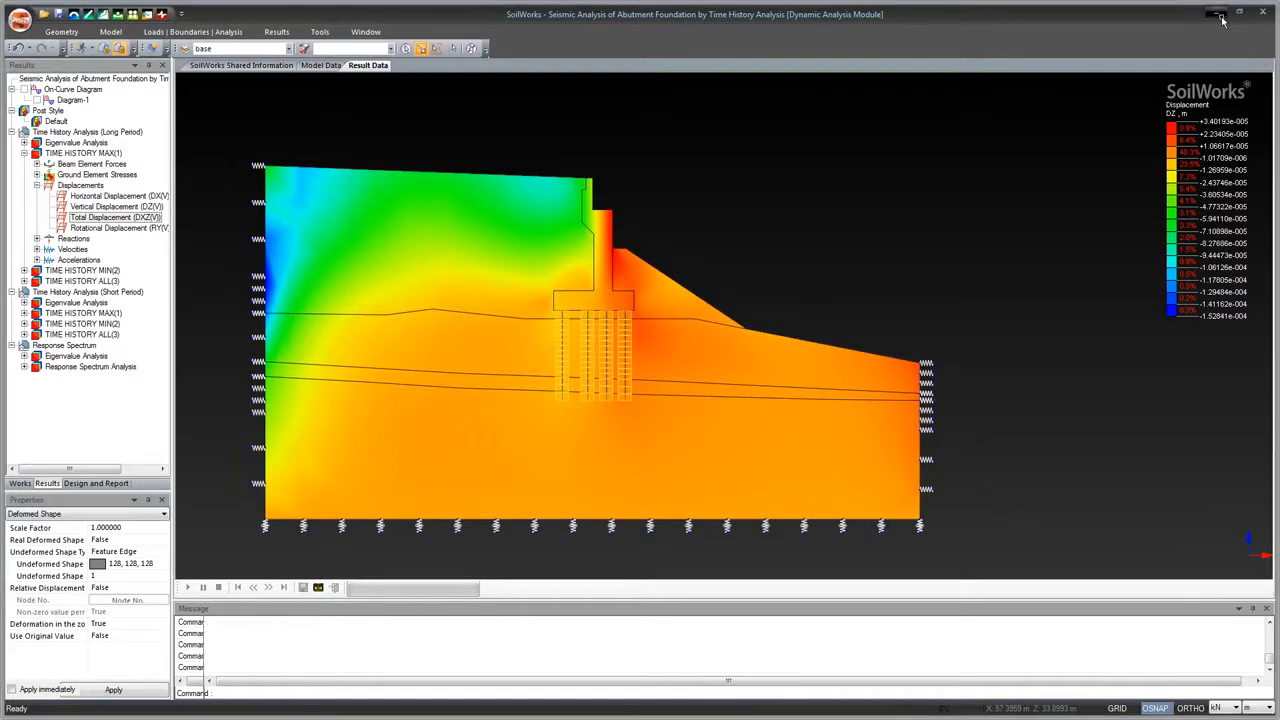
# Switch to the Start_Seismic Analysis of Abutment Foundation model and open the response spectrum function definition, moving its dialog over the model
pyautogui.click(1221, 18)
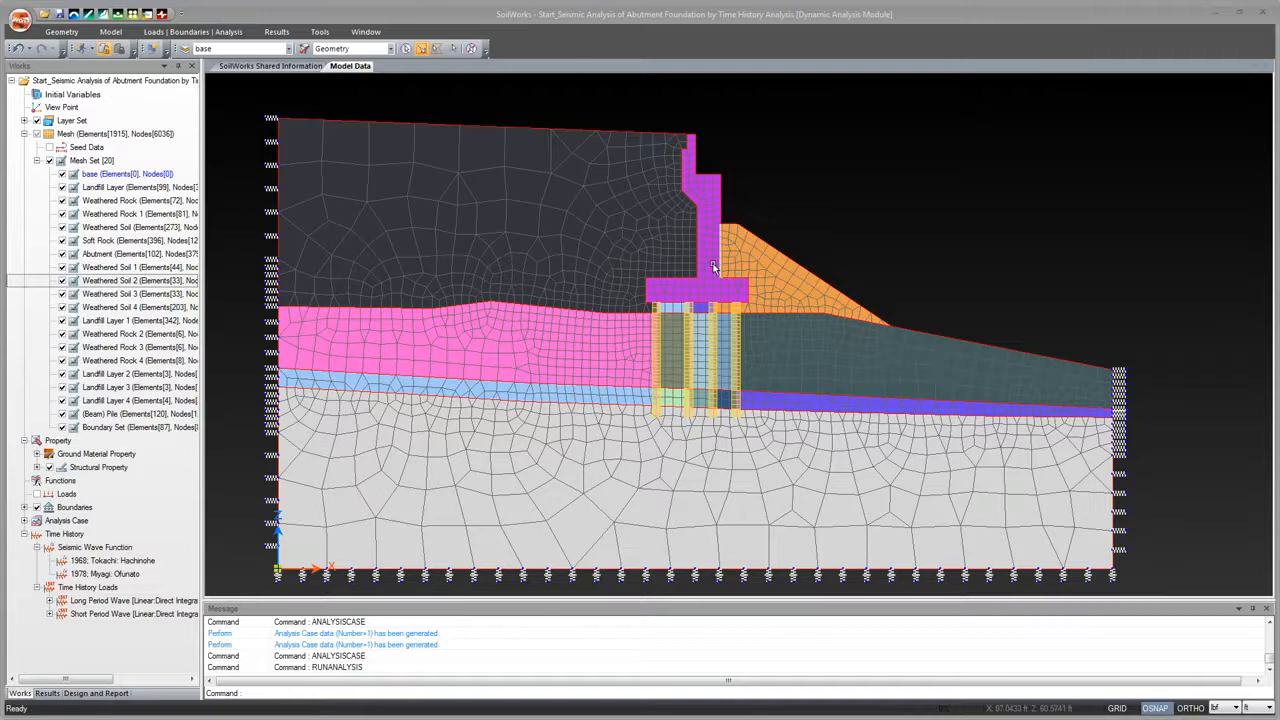
pyautogui.click(28, 541)
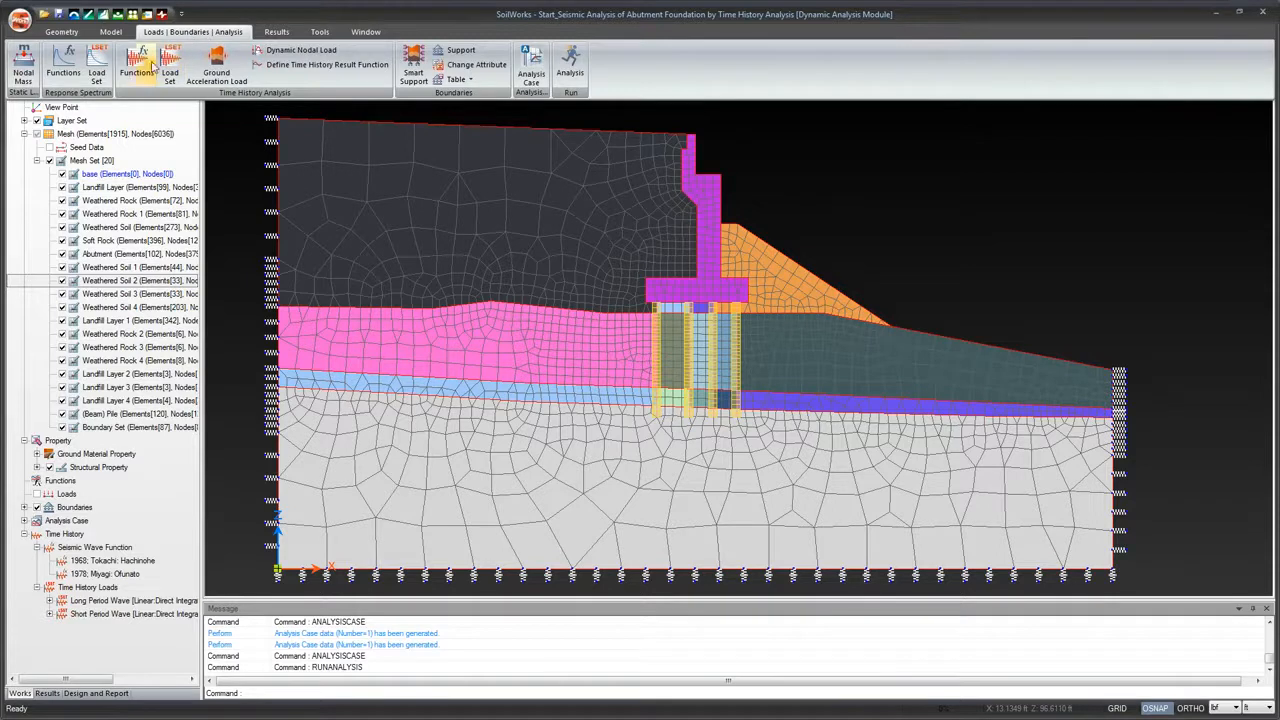
pyautogui.click(66, 65)
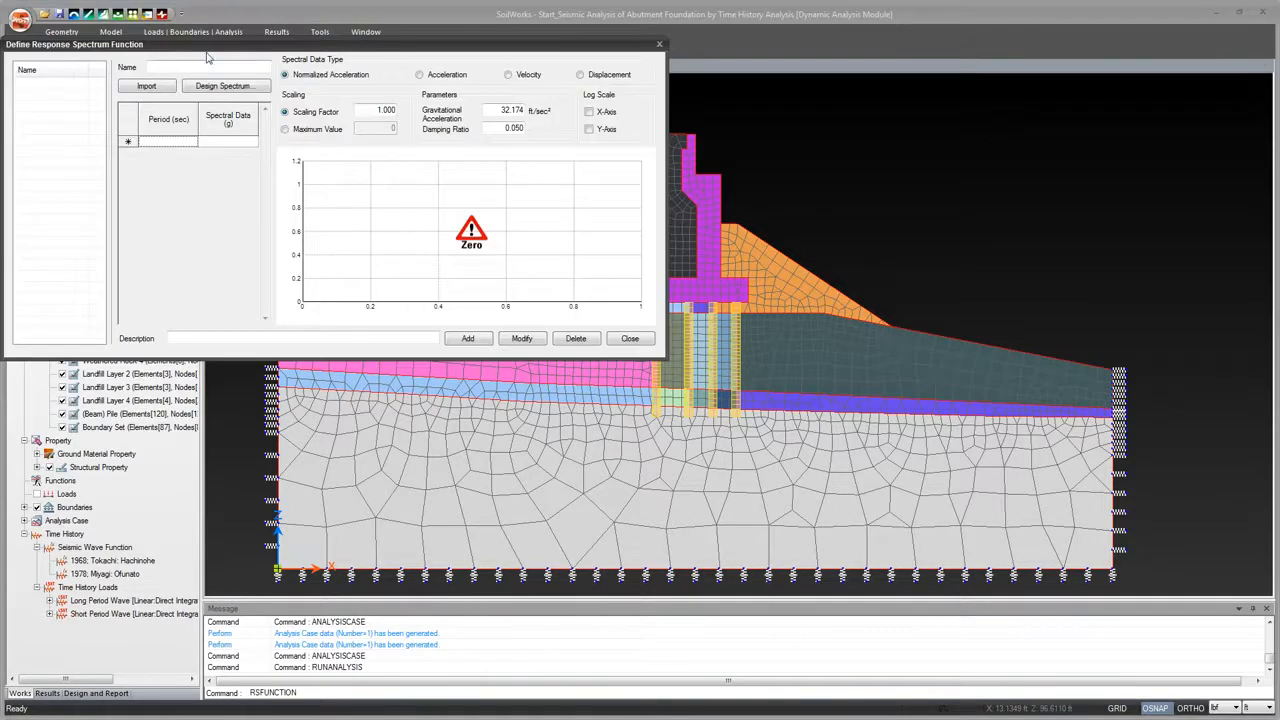
pyautogui.moveTo(204, 42); pyautogui.dragTo(470, 162)
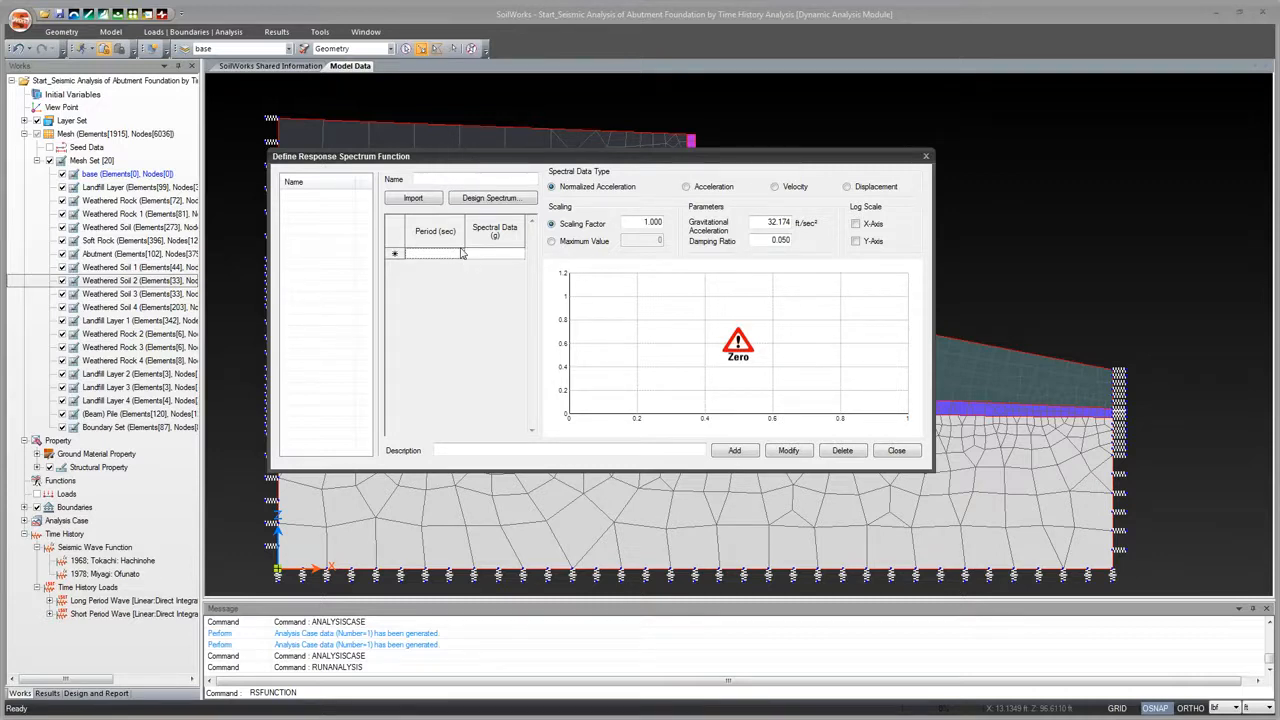
# Generate an IBC2000(ASCE7-98) design spectrum for site class C and add it as a response spectrum function
pyautogui.click(474, 205)
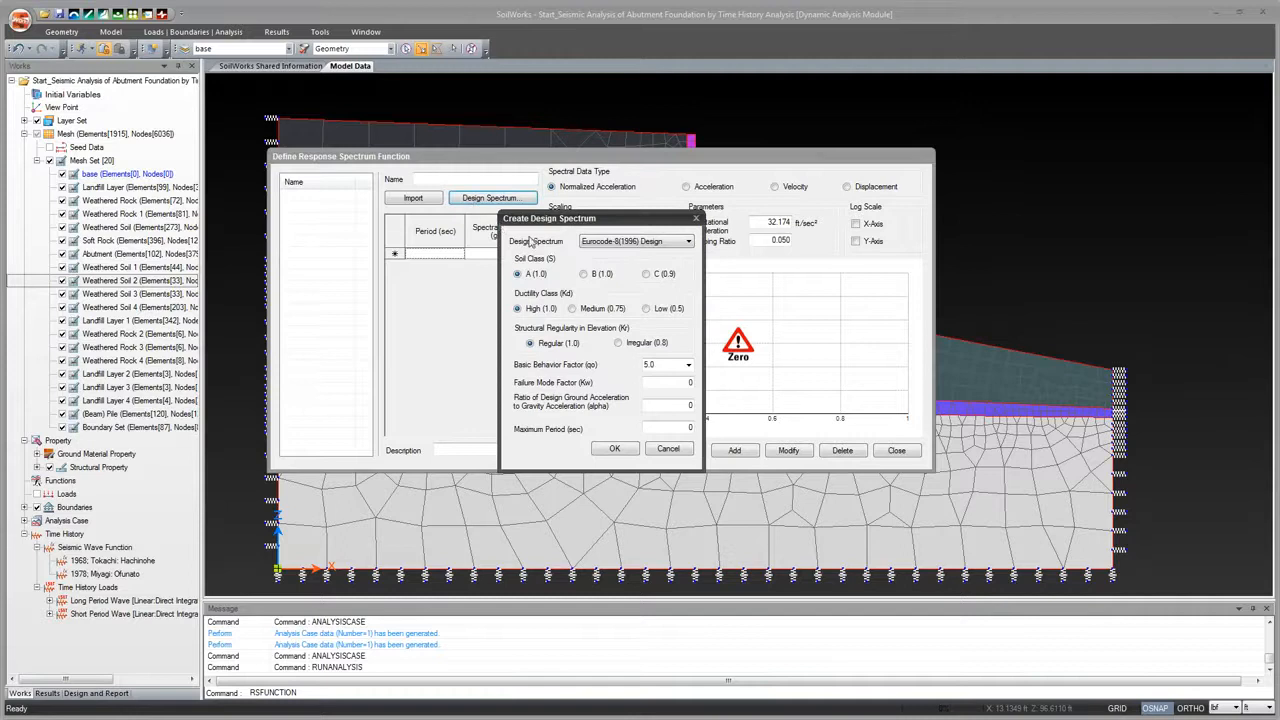
pyautogui.moveTo(547, 219); pyautogui.dragTo(466, 180)
pyautogui.click(575, 204)
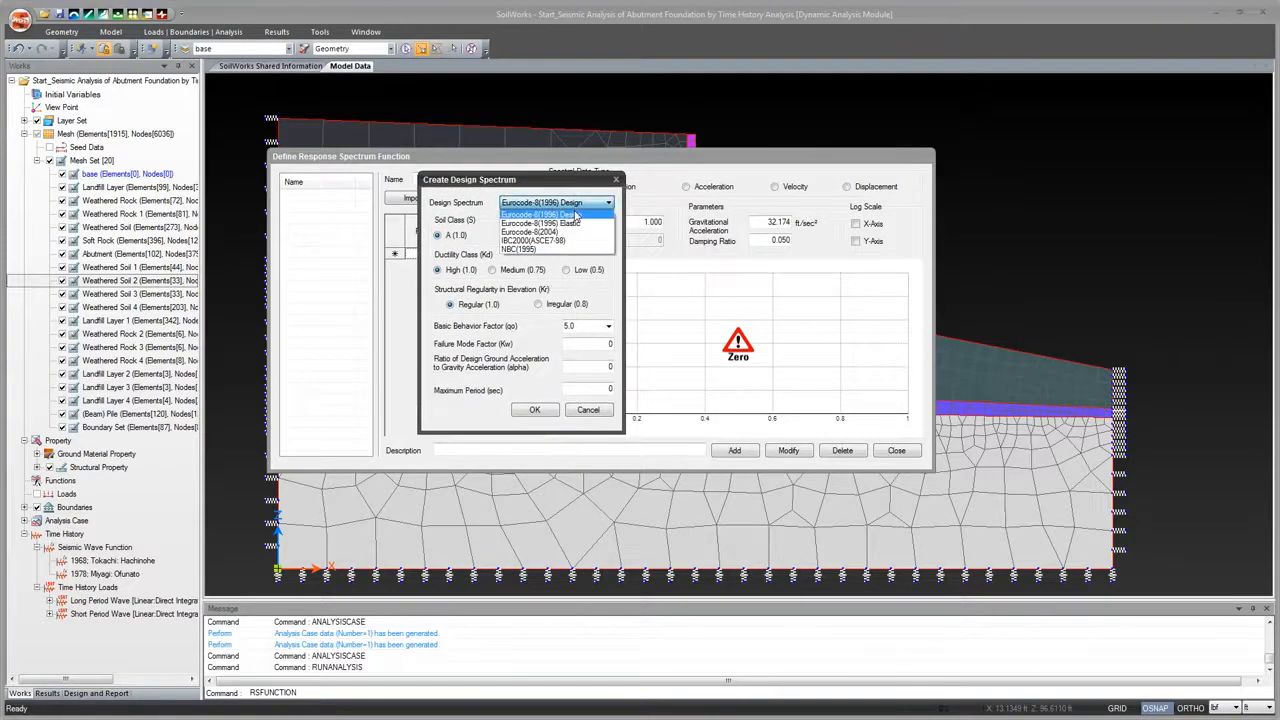
pyautogui.click(580, 240)
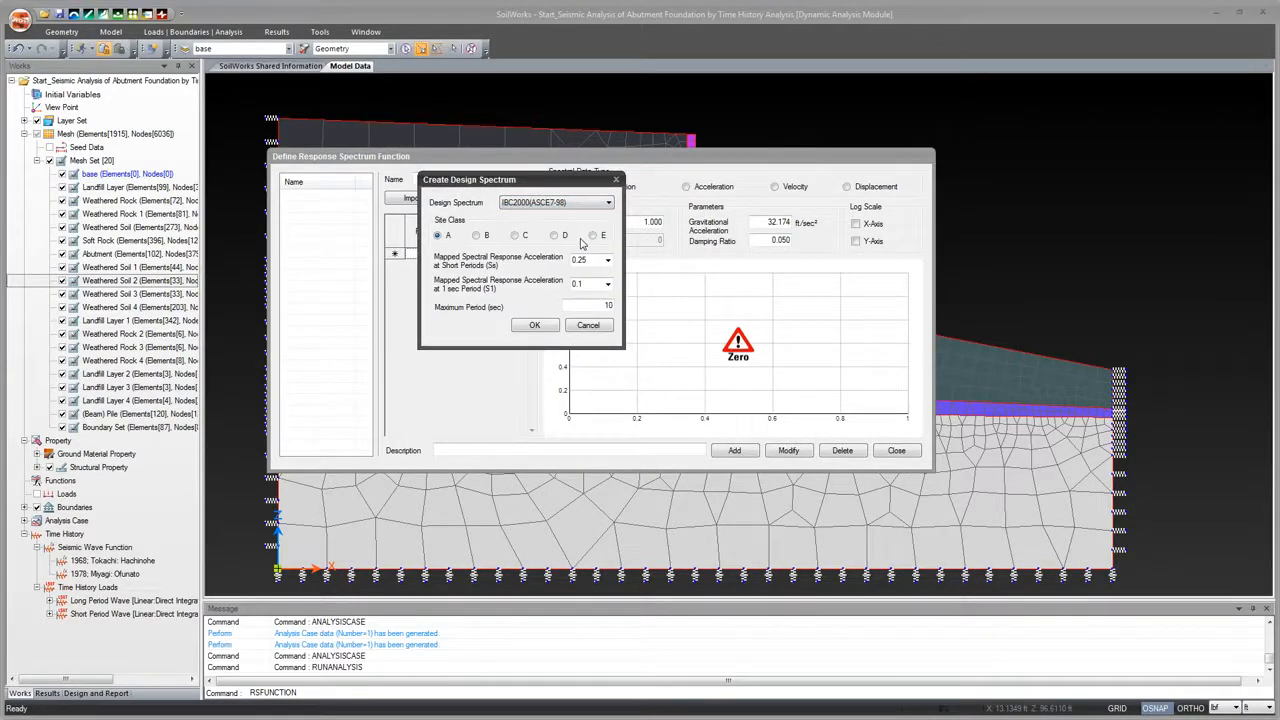
pyautogui.click(515, 237)
pyautogui.click(534, 325)
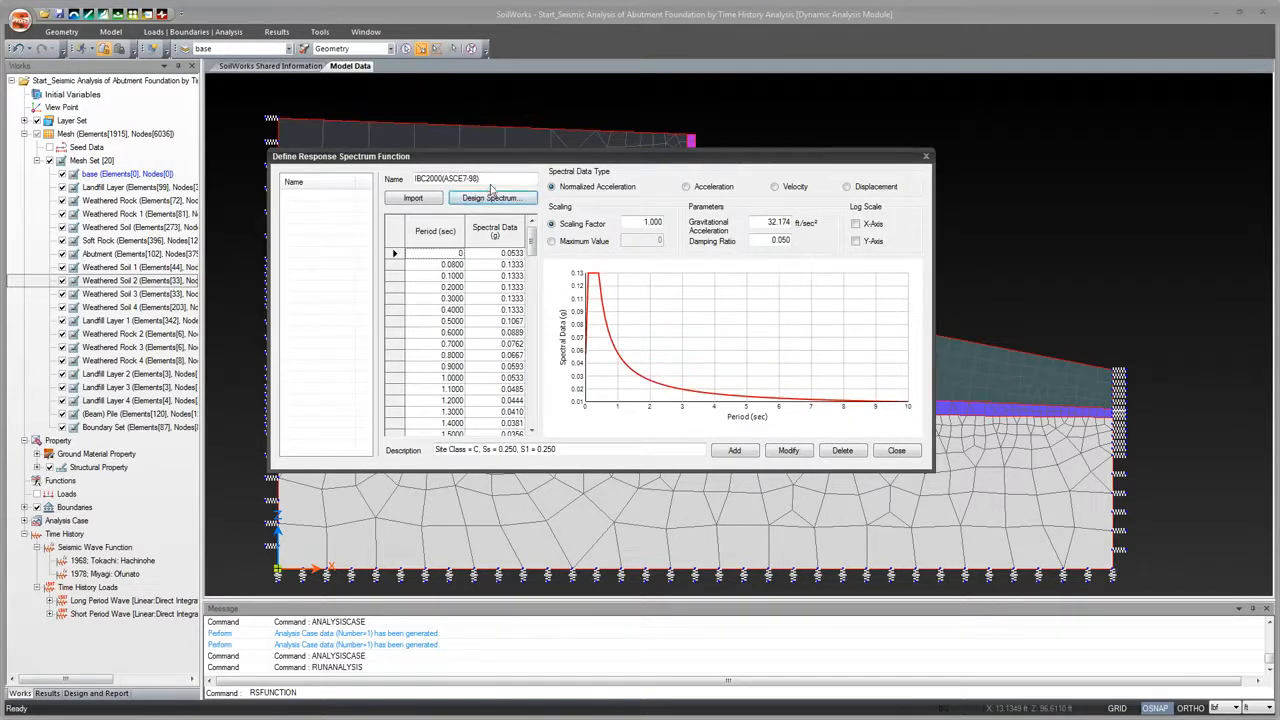
pyautogui.click(734, 450)
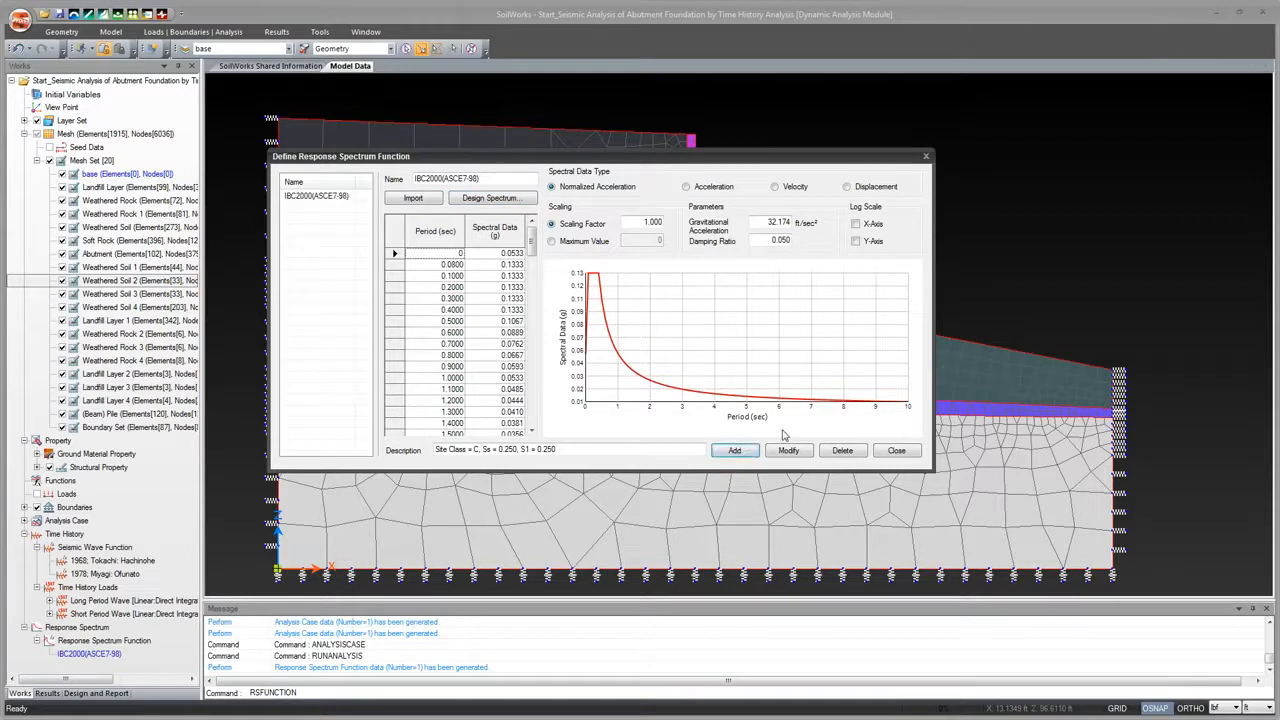
pyautogui.click(896, 451)
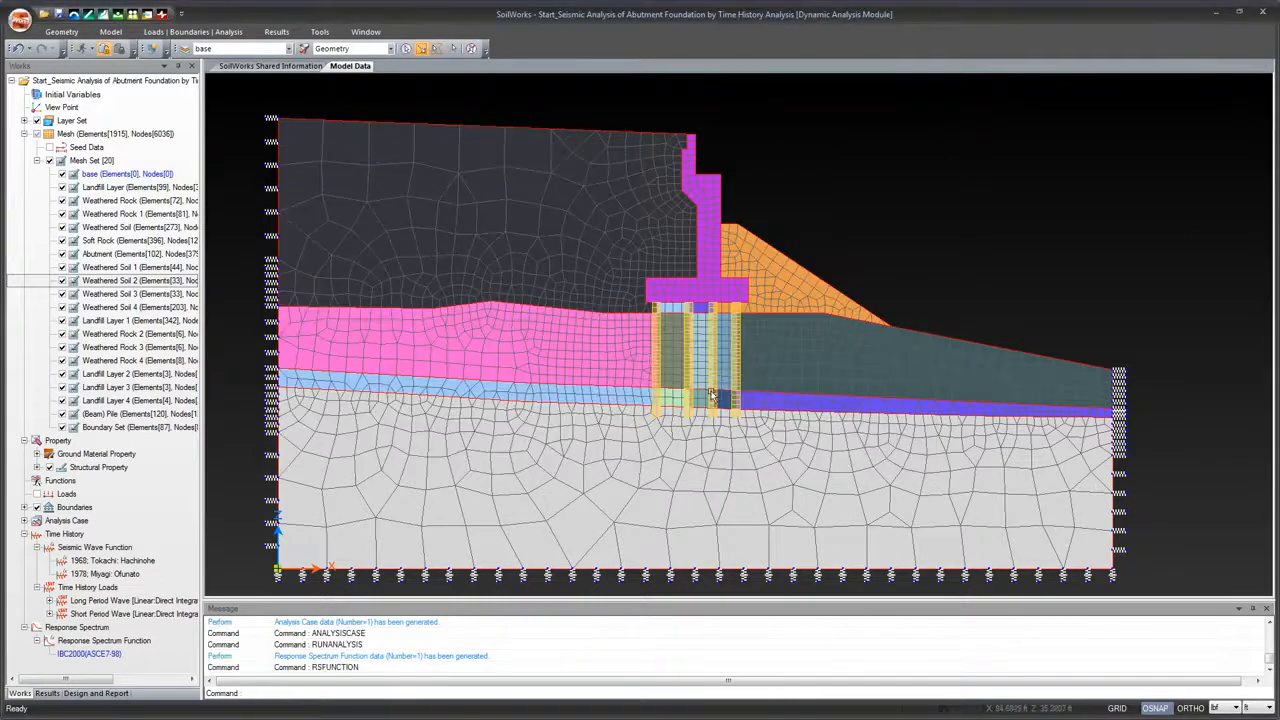
# Begin a response spectrum load set named RS Load that uses the IBC2000(ASCE7-98) function
pyautogui.click(150, 33)
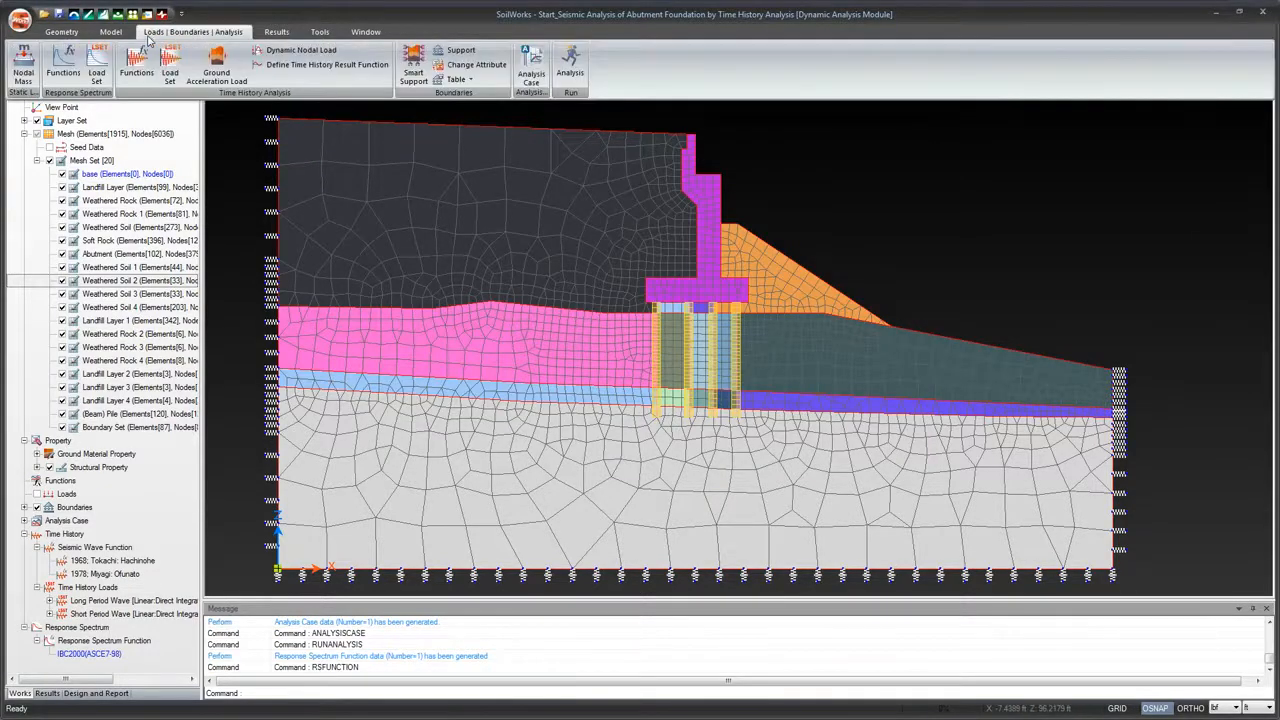
pyautogui.click(96, 68)
pyautogui.moveTo(199, 59); pyautogui.dragTo(395, 146)
pyautogui.click(416, 160)
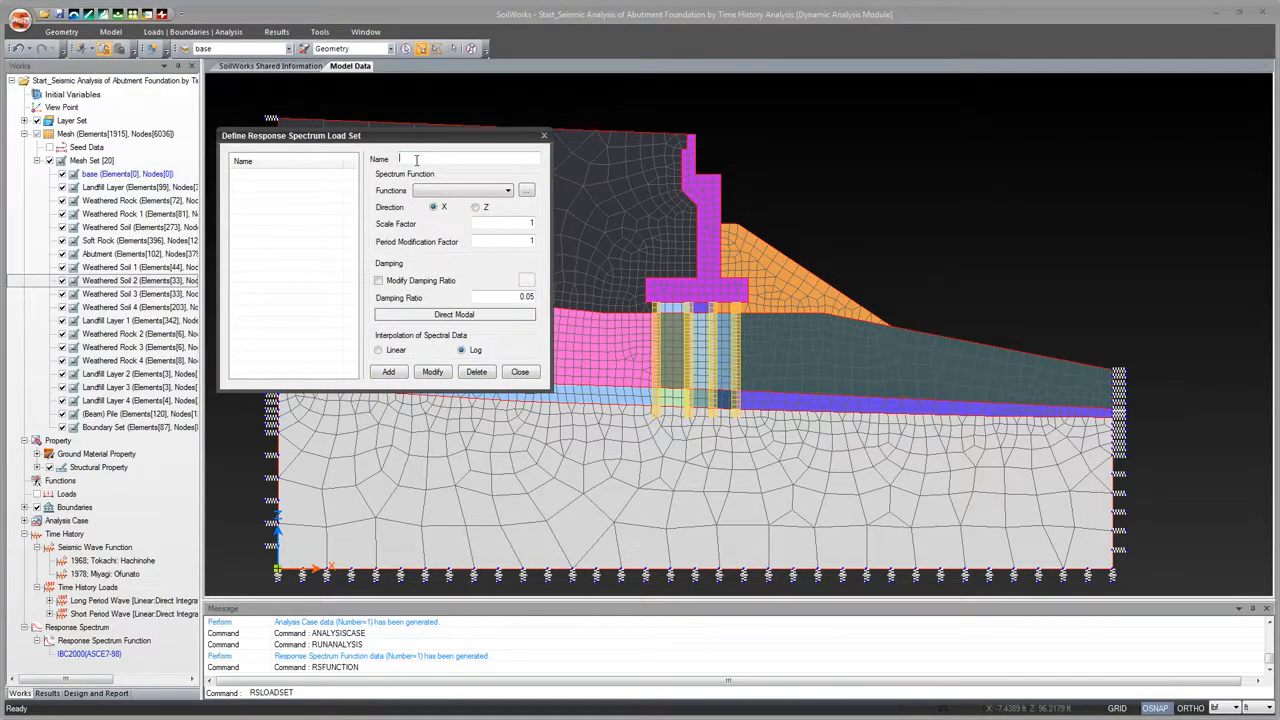
pyautogui.write('RS Load')
pyautogui.click(508, 191)
pyautogui.click(496, 207)
# Check the definition of the assigned spectrum function and add the RS Load set in the X direction
pyautogui.click(526, 191)
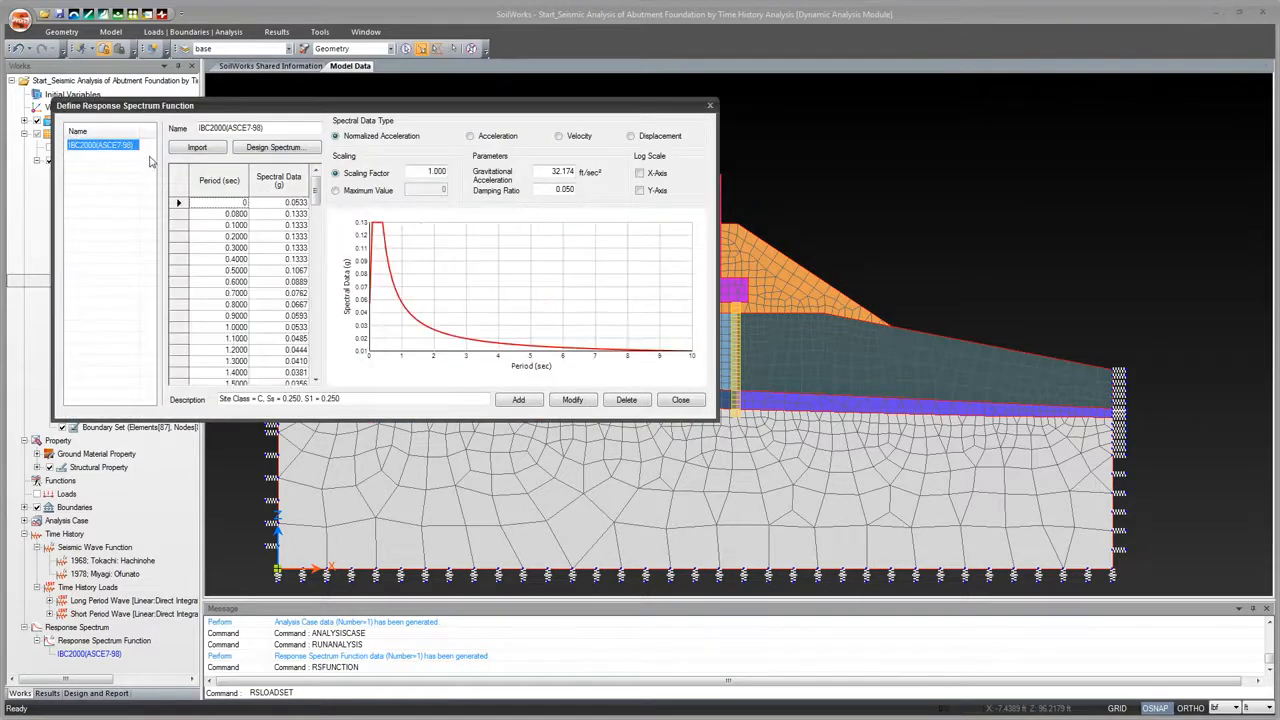
pyautogui.click(678, 400)
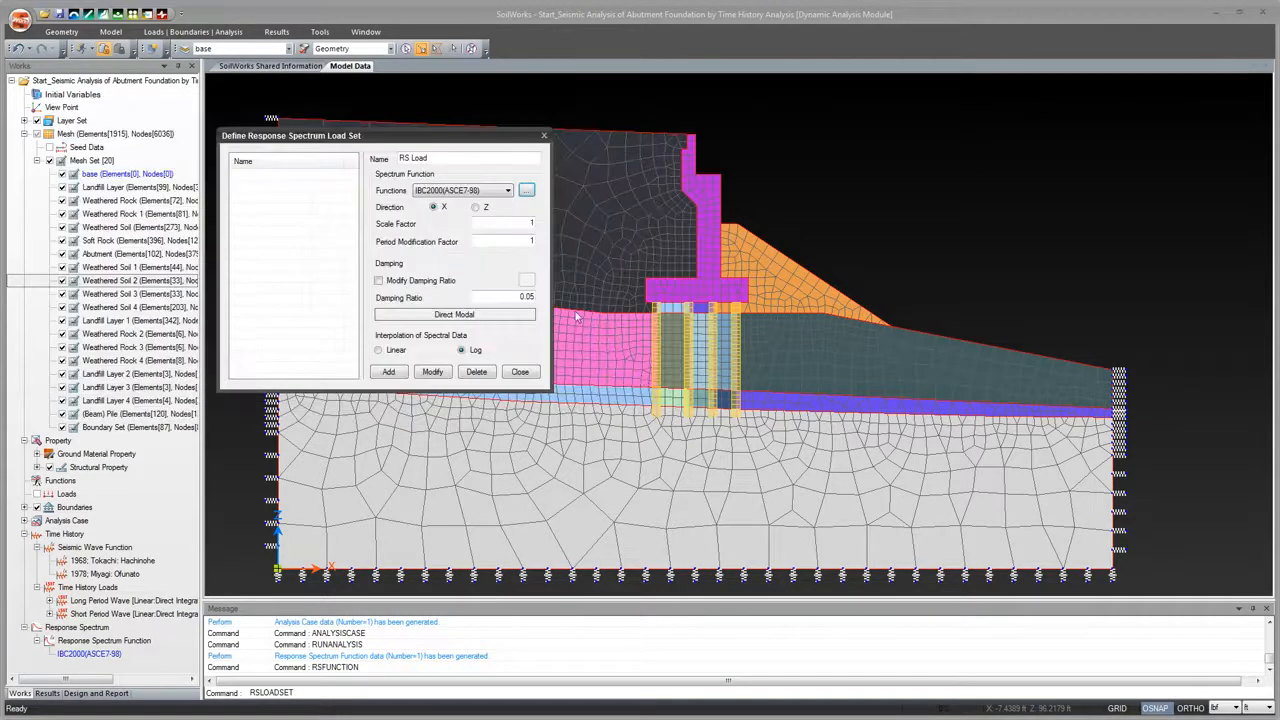
pyautogui.click(450, 157)
pyautogui.click(400, 372)
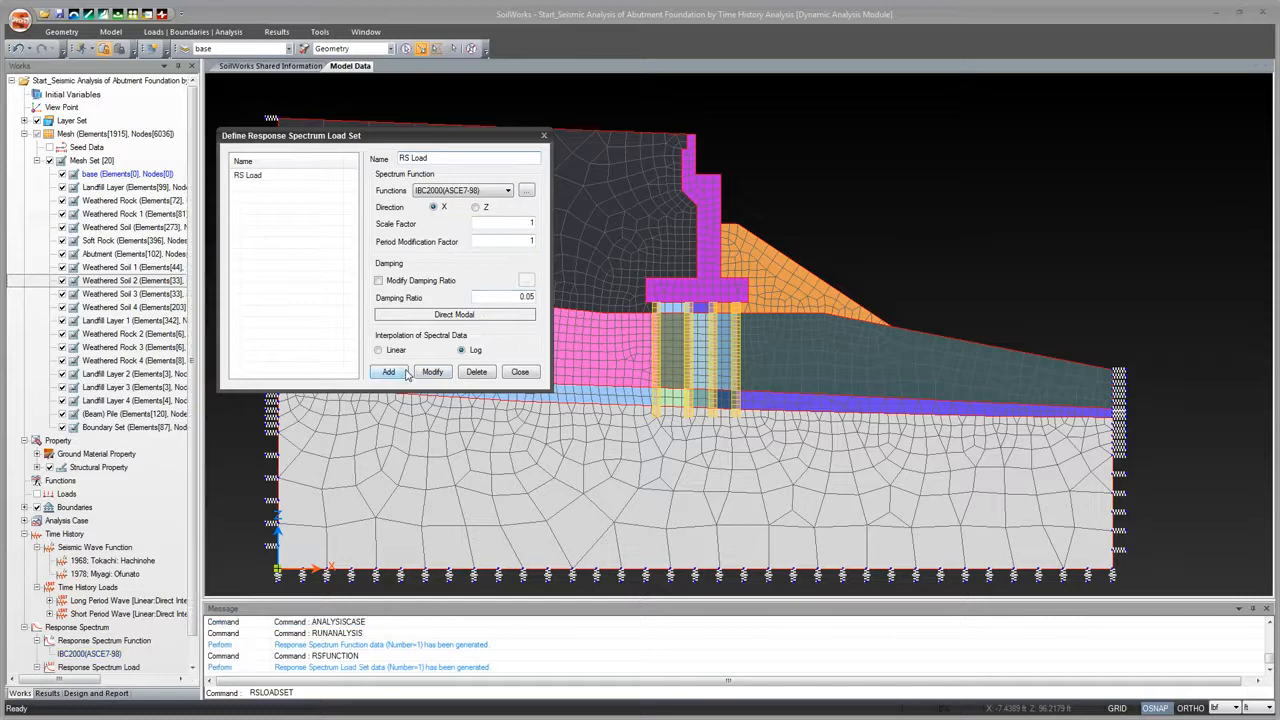
pyautogui.click(520, 372)
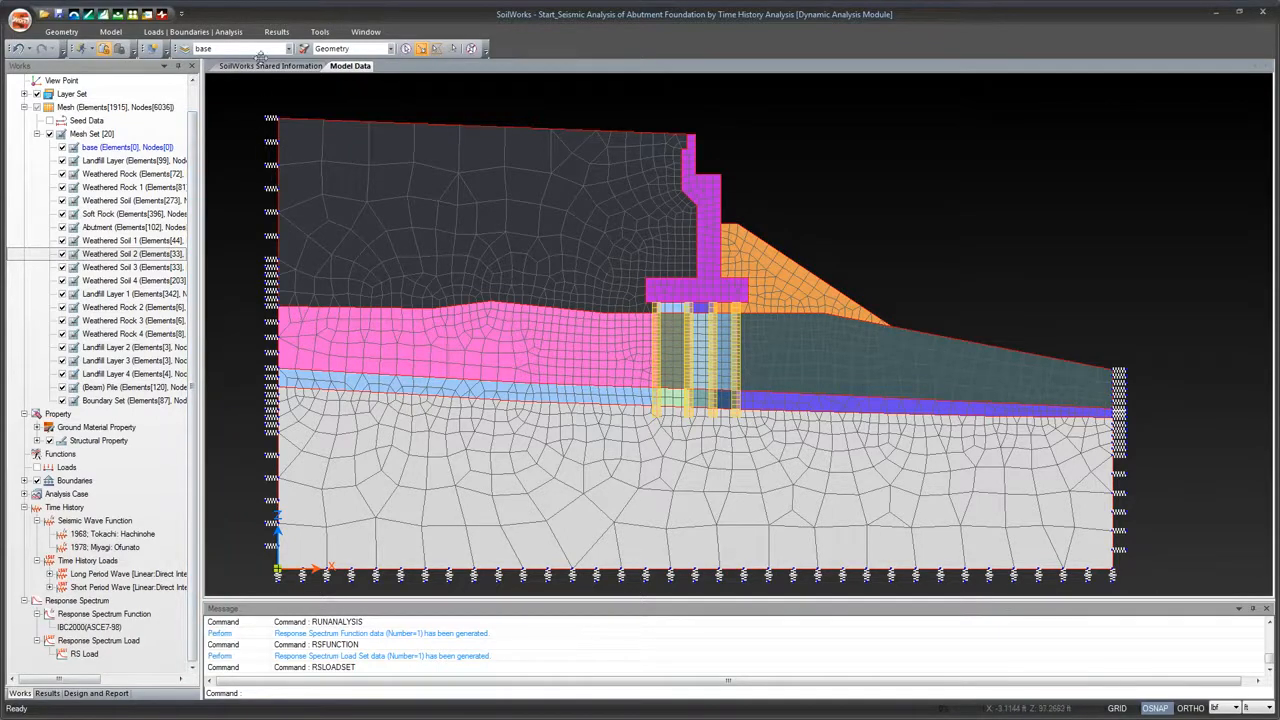
# Create a new analysis case named RS Analysis with the Response Spectrum Analysis method
pyautogui.click(222, 32)
pyautogui.click(532, 64)
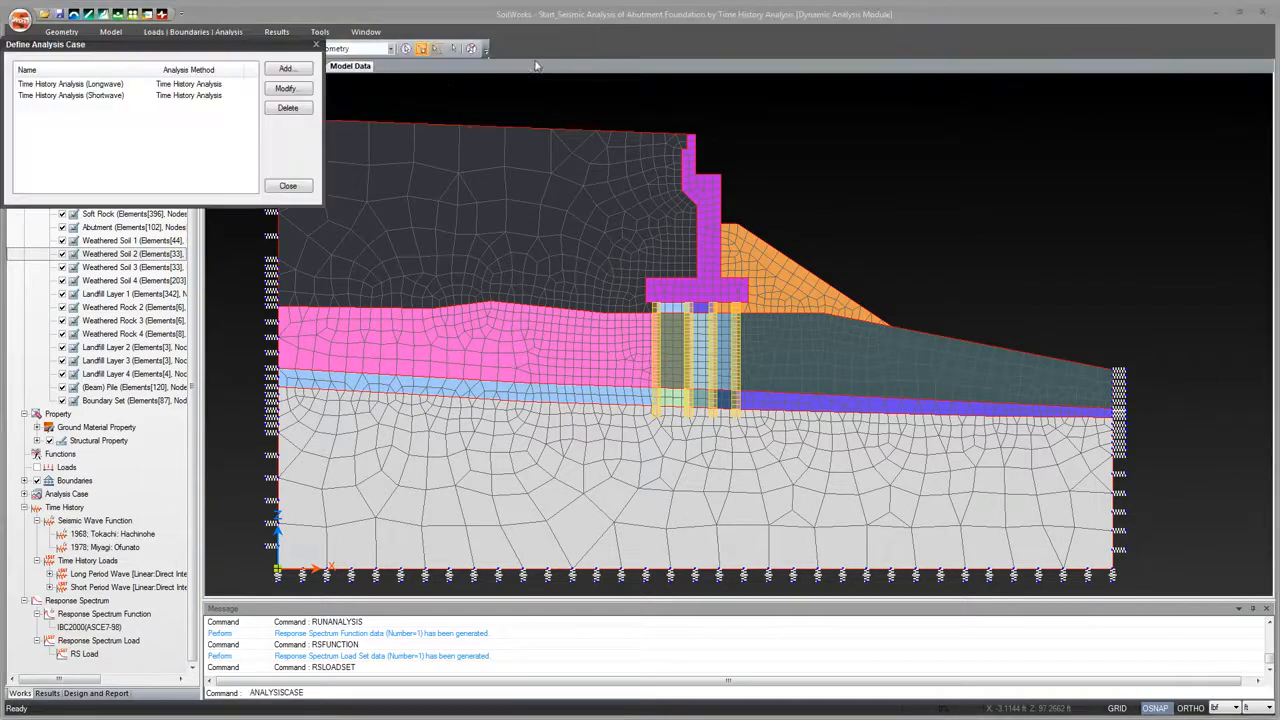
pyautogui.click(286, 68)
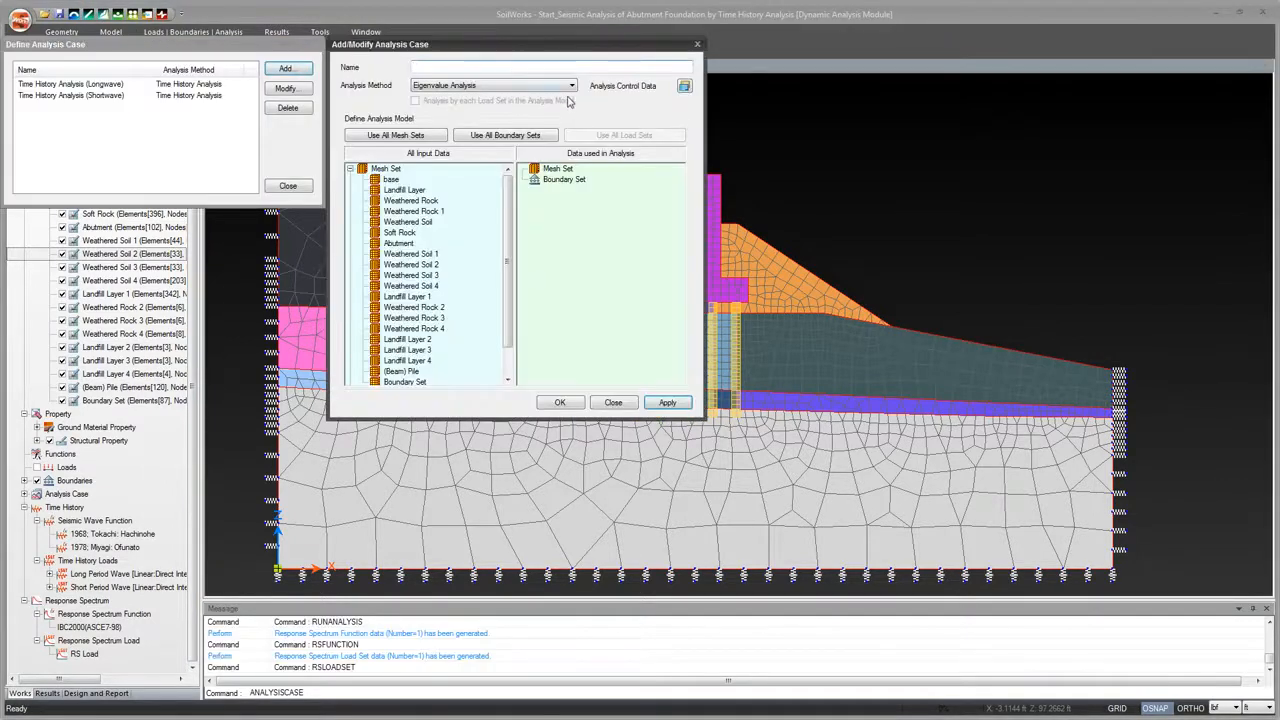
pyautogui.click(566, 87)
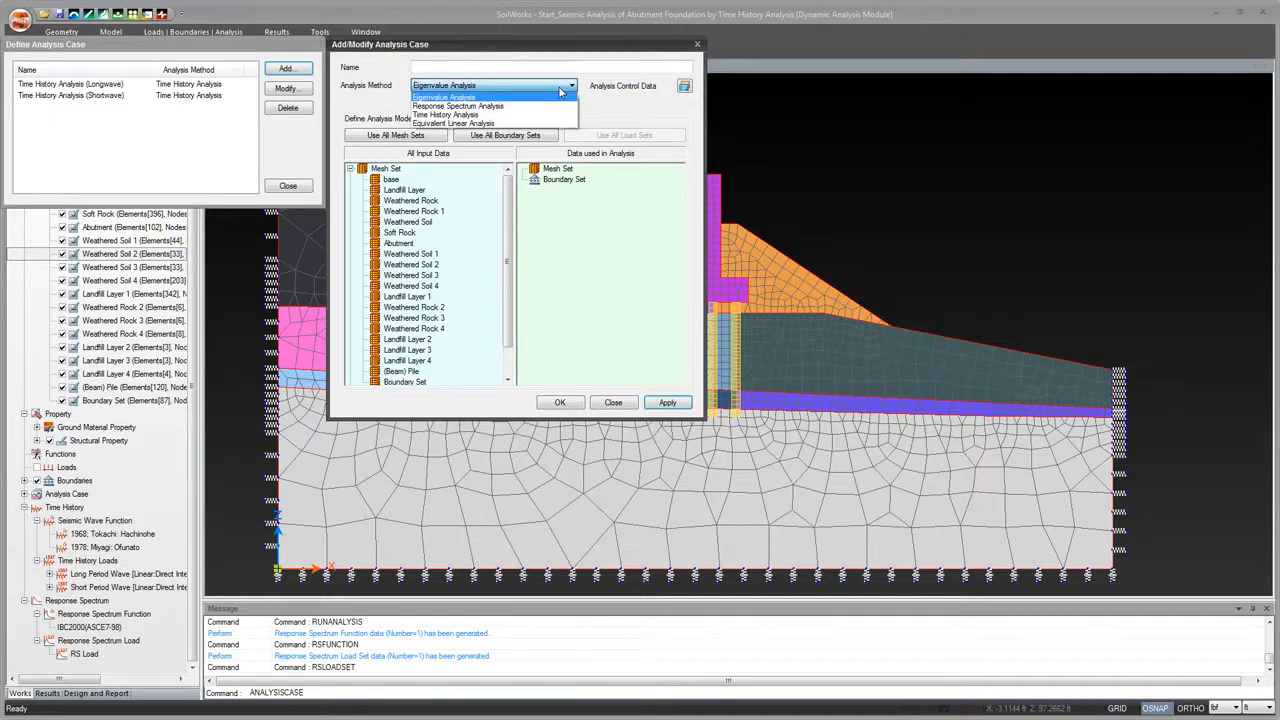
pyautogui.click(528, 105)
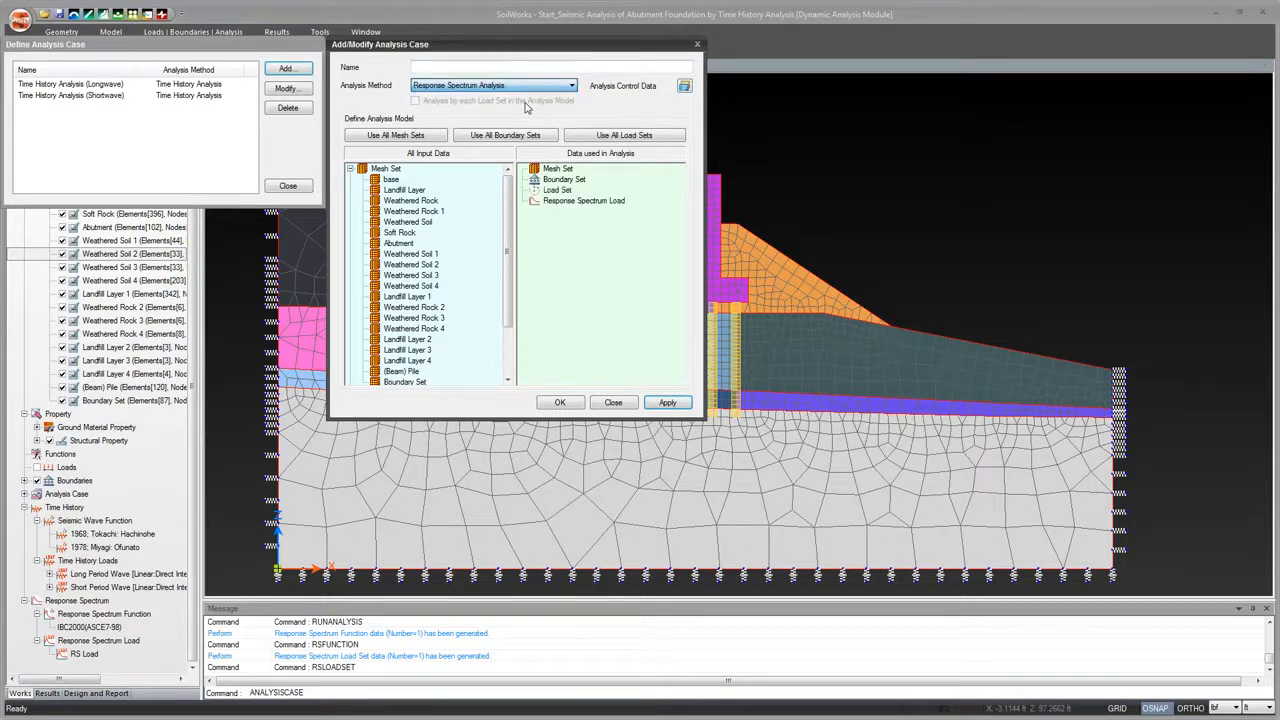
pyautogui.click(512, 64)
pyautogui.write('RS')
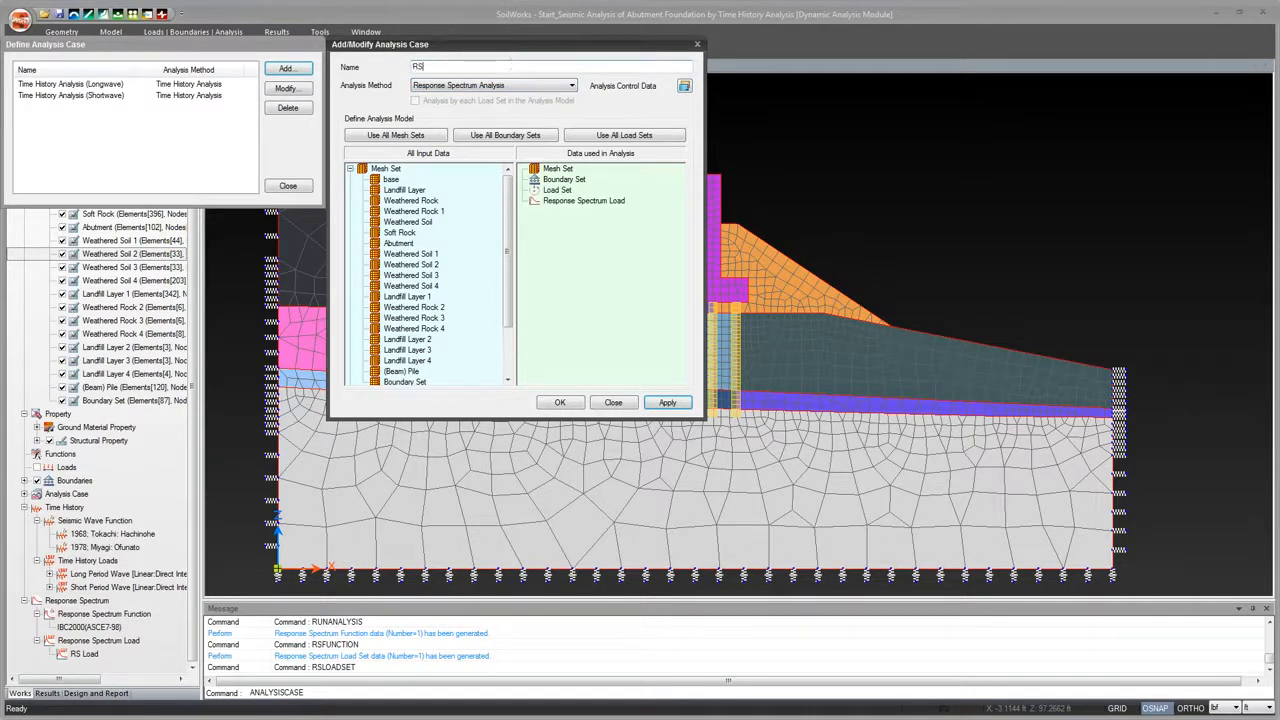
pyautogui.write(' Analysis')
# Include all mesh sets, all boundary sets and RS Load in the RS Analysis case and save it
pyautogui.click(430, 137)
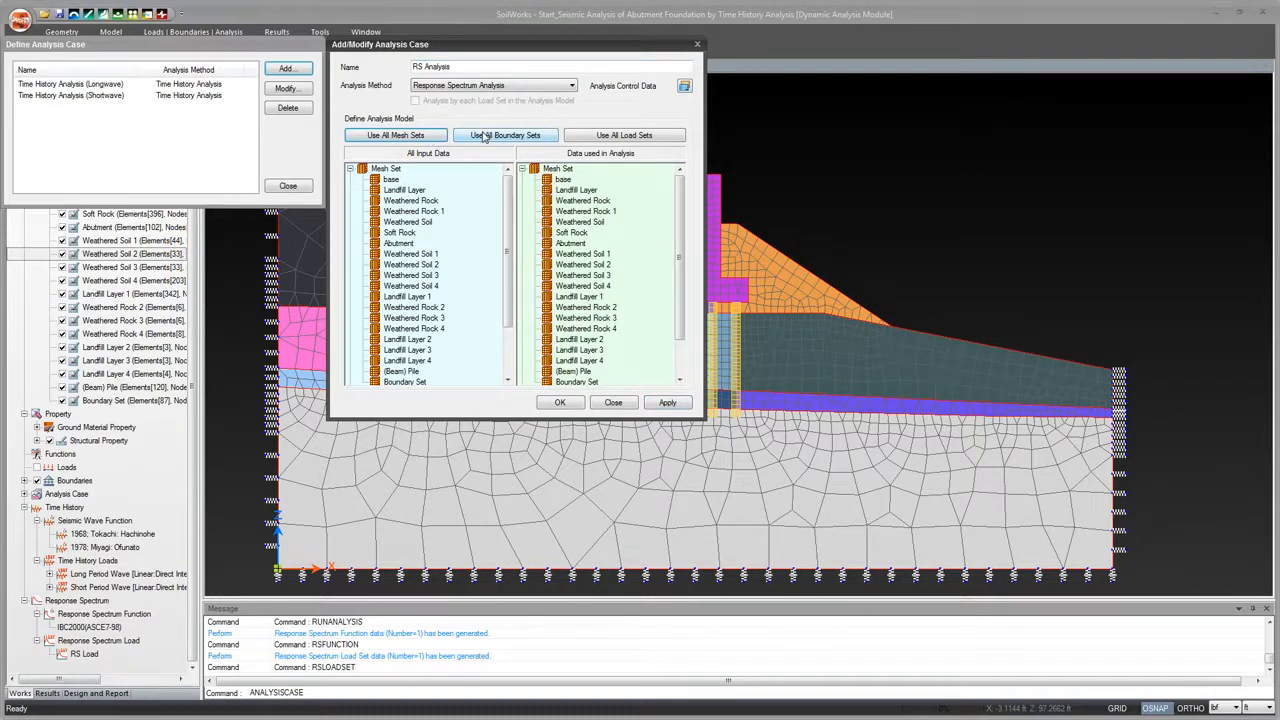
pyautogui.click(495, 140)
pyautogui.scroll(-2, 506, 183)
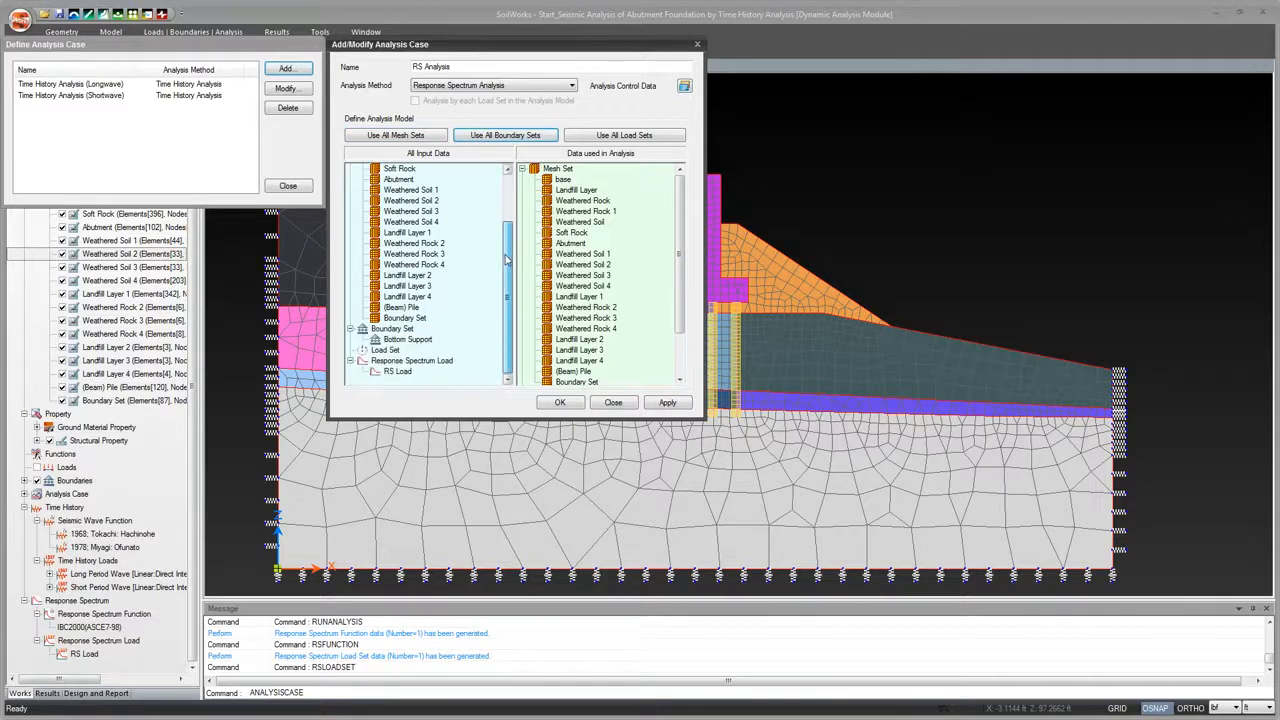
pyautogui.click(394, 372)
pyautogui.moveTo(546, 366); pyautogui.dragTo(674, 382)
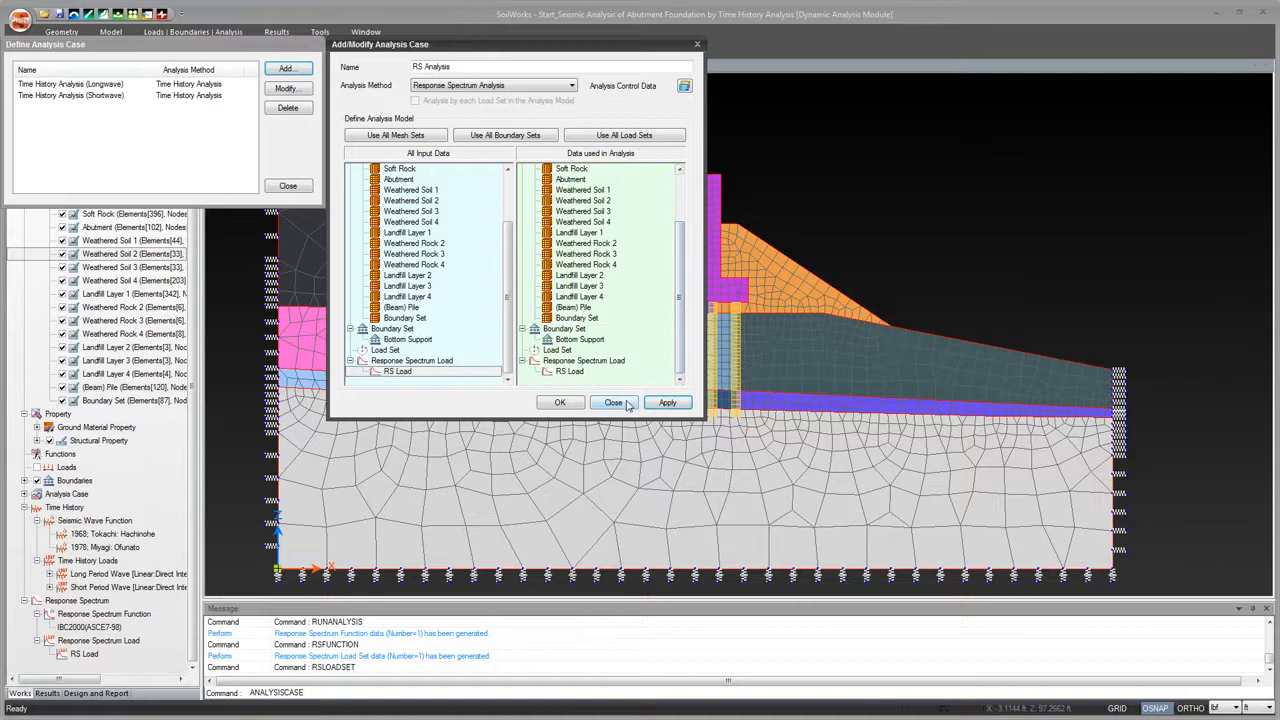
pyautogui.click(578, 404)
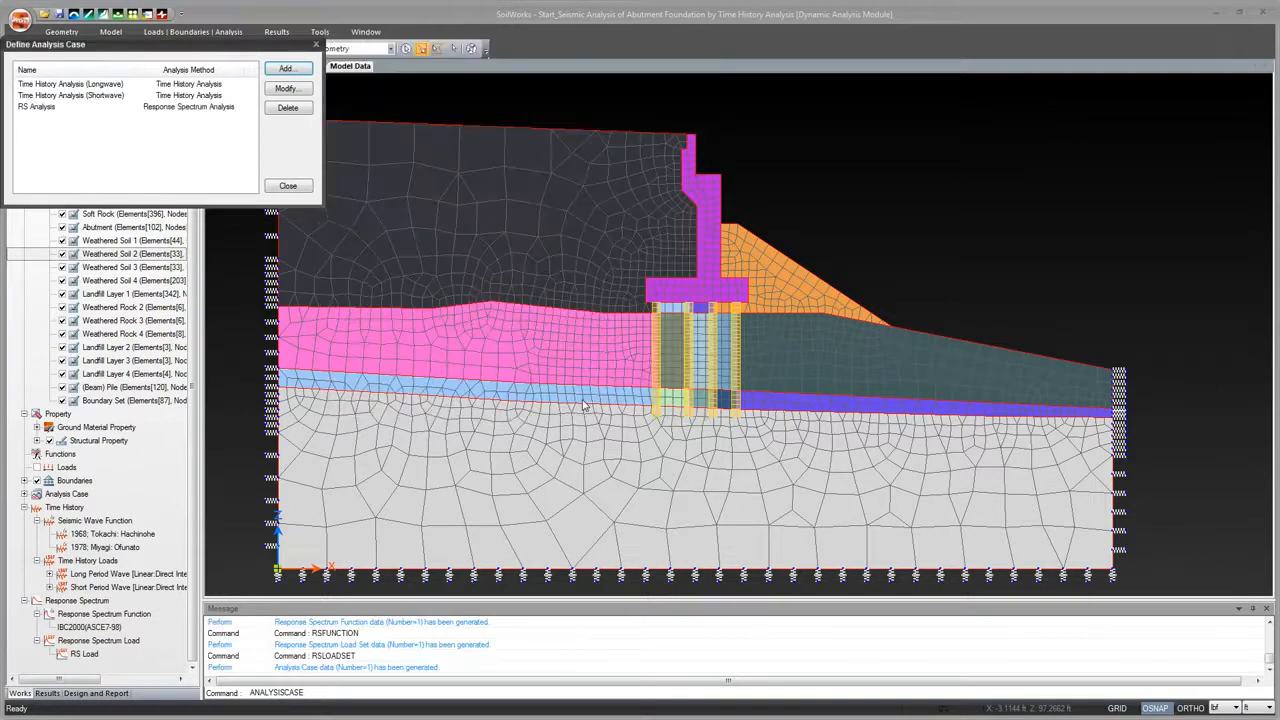
pyautogui.click(288, 186)
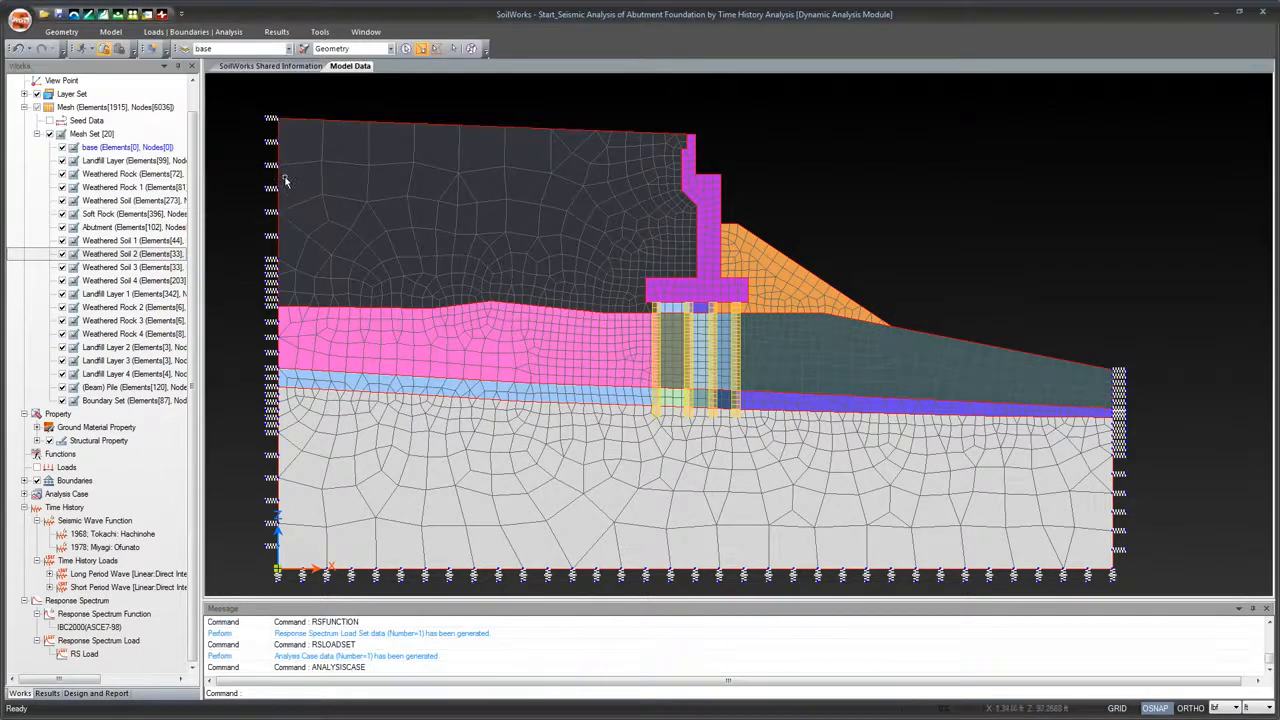
# Exclude the Longwave and Shortwave time history cases and run only RS Analysis
pyautogui.click(170, 38)
pyautogui.click(570, 62)
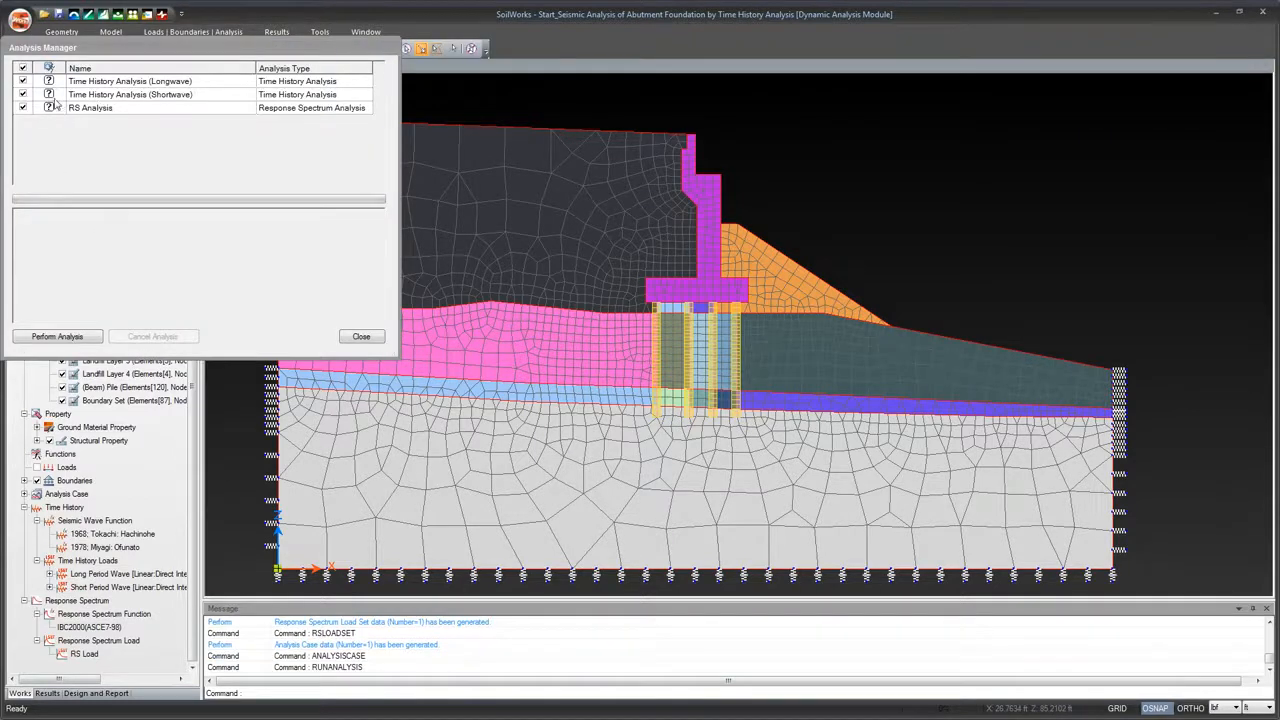
pyautogui.click(24, 95)
pyautogui.click(24, 82)
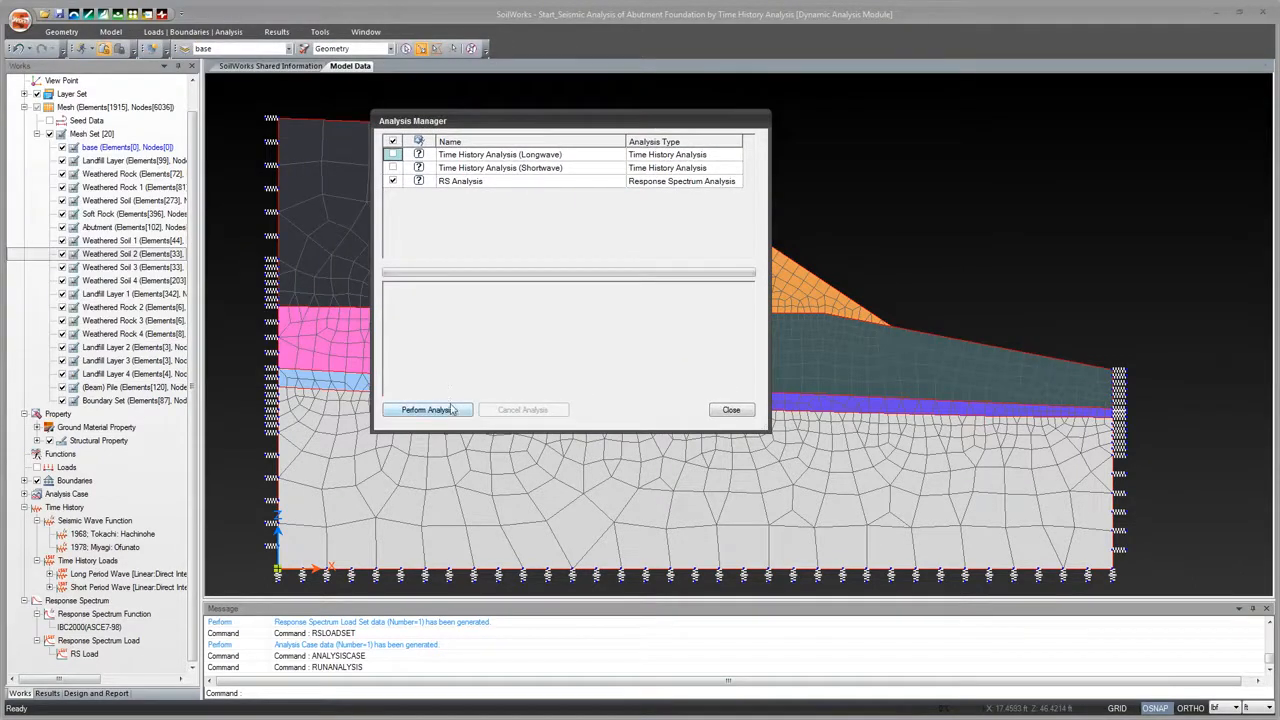
pyautogui.click(450, 416)
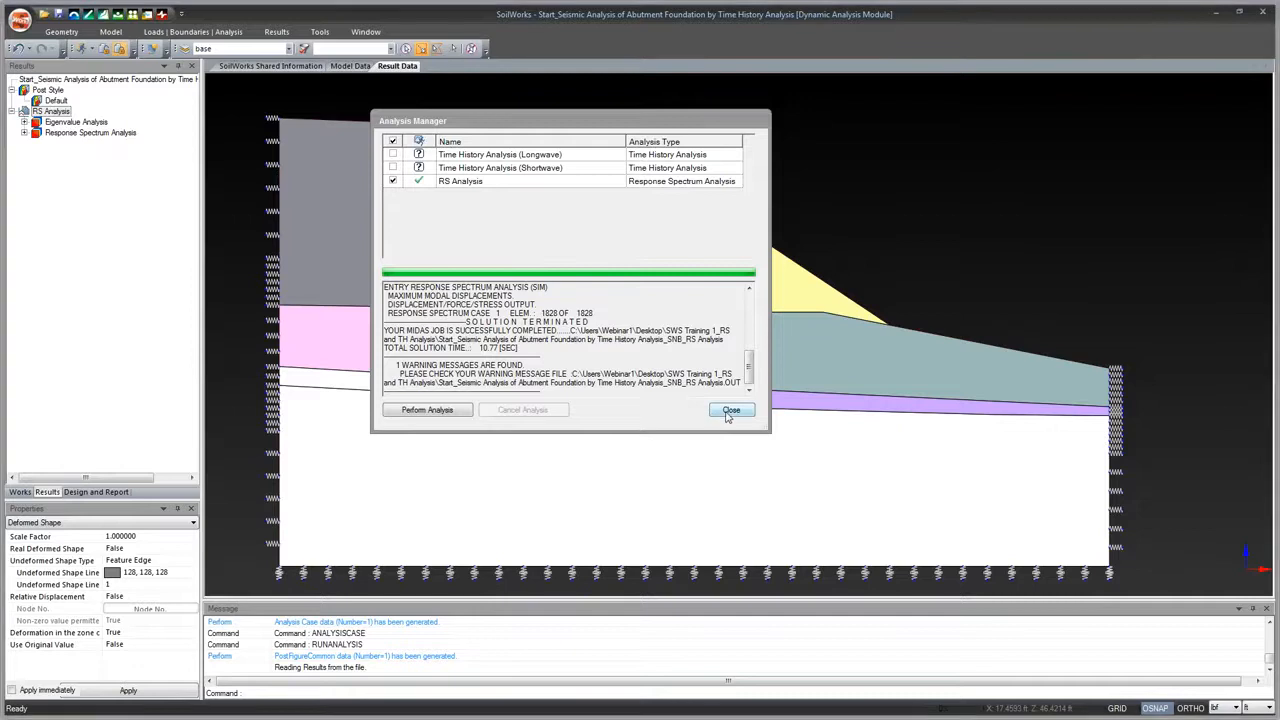
pyautogui.click(729, 412)
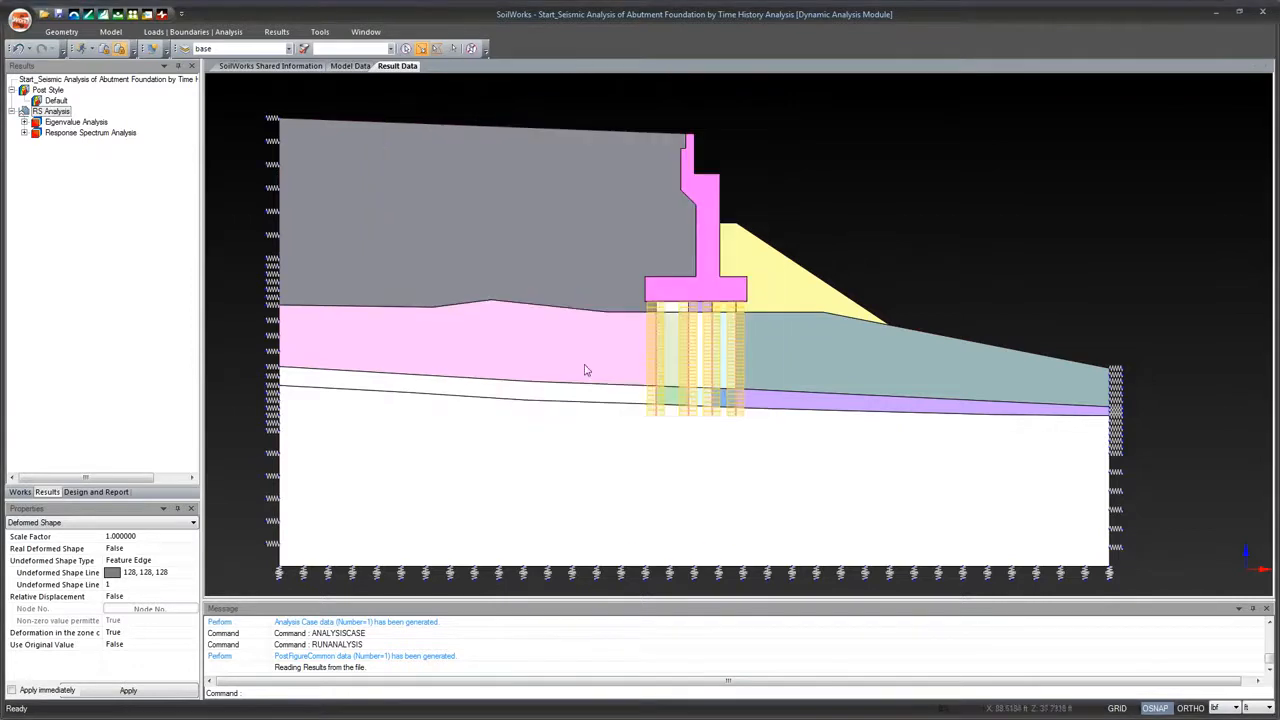
# View the ground element total stress contours SXX and SYY from the response spectrum results
pyautogui.click(24, 133)
pyautogui.click(37, 154)
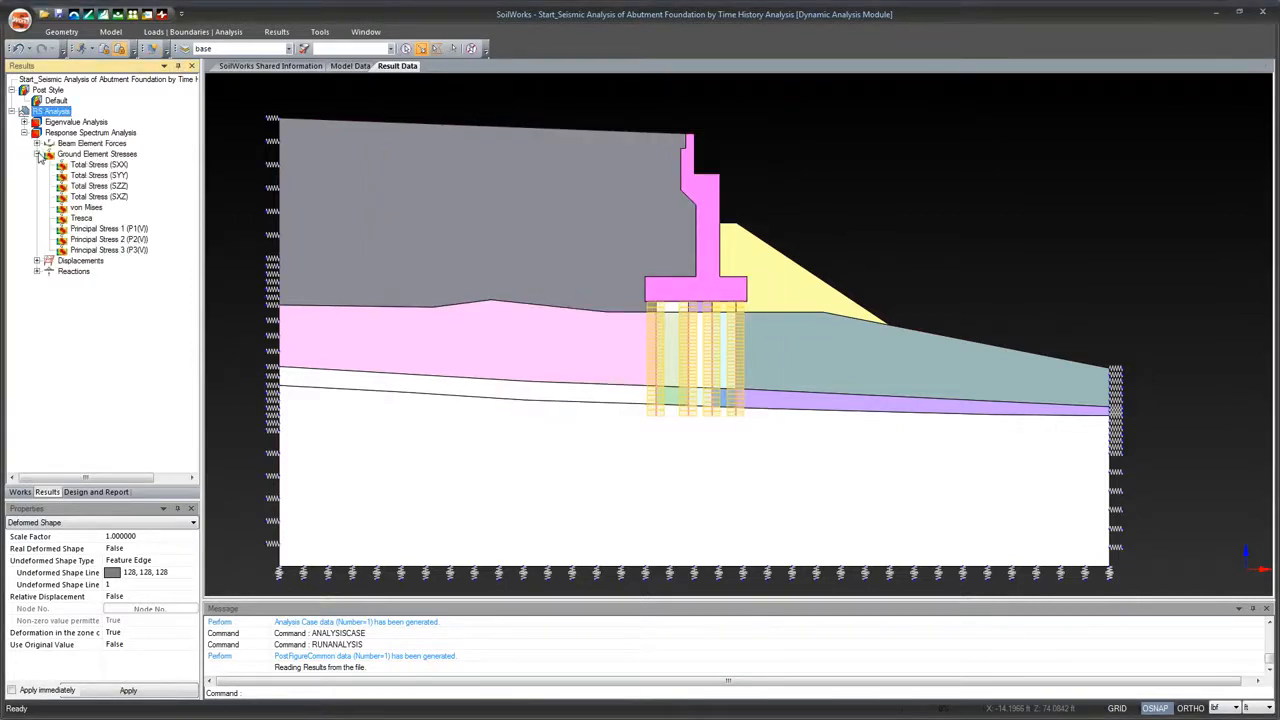
pyautogui.doubleClick(92, 175)
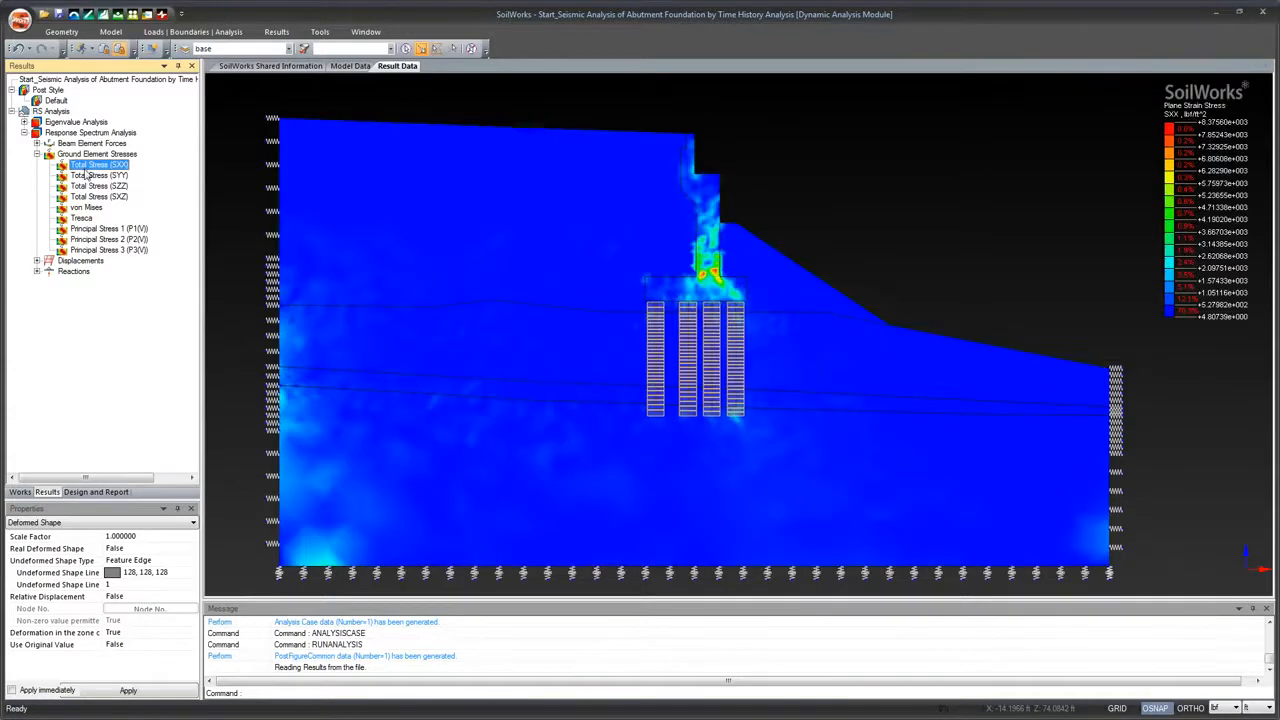
pyautogui.doubleClick(48, 155)
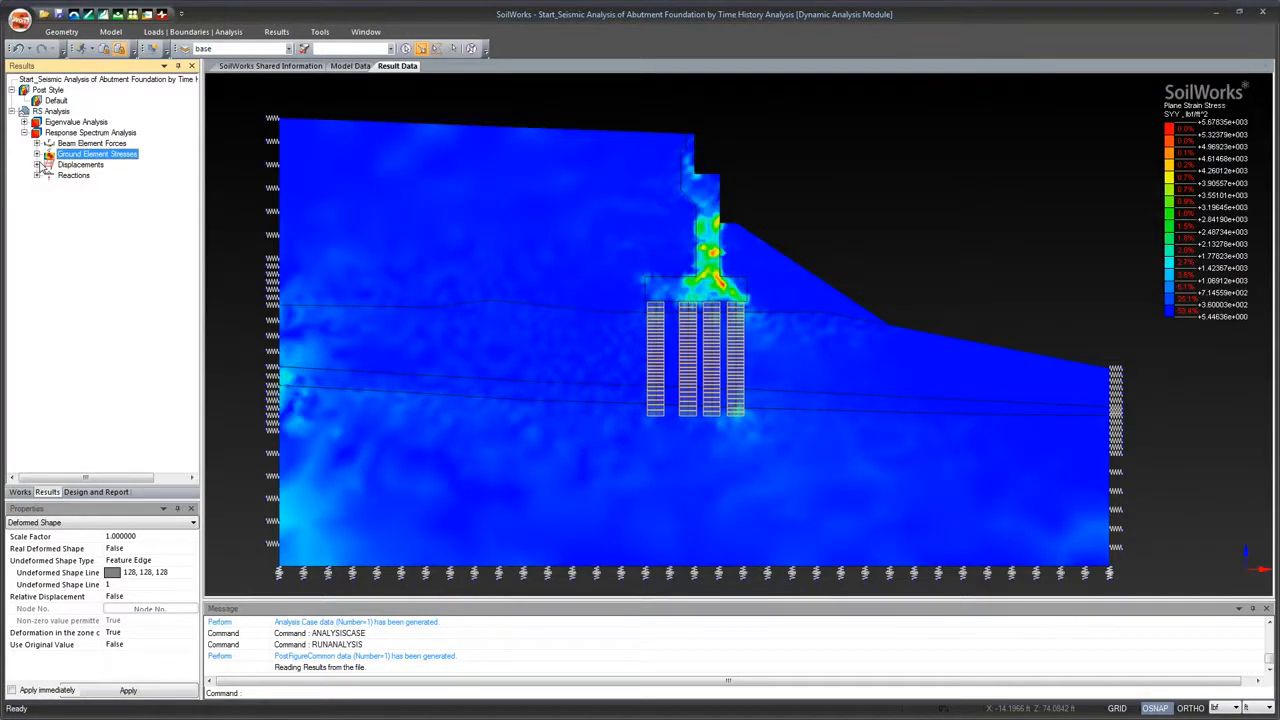
# View the pile beam axial force (Nx), shear force (Qz) and moment (My) diagrams
pyautogui.click(37, 143)
pyautogui.doubleClick(88, 155)
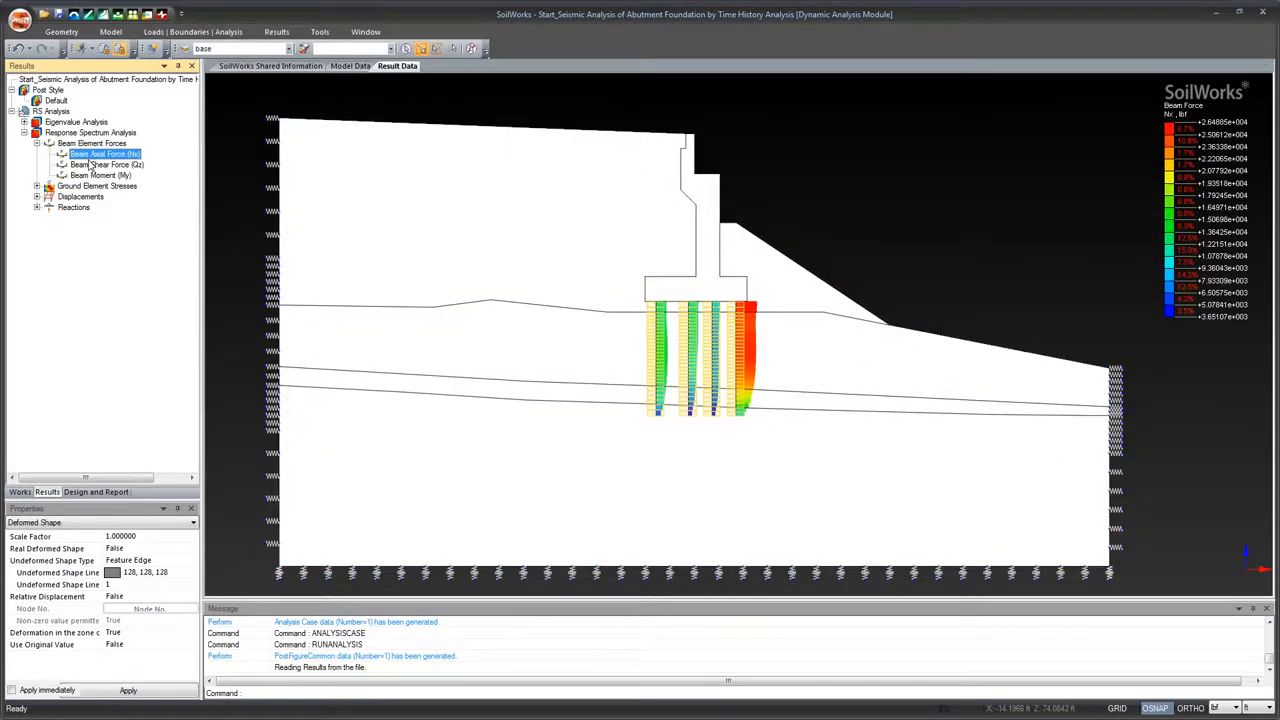
pyautogui.doubleClick(92, 165)
pyautogui.doubleClick(98, 176)
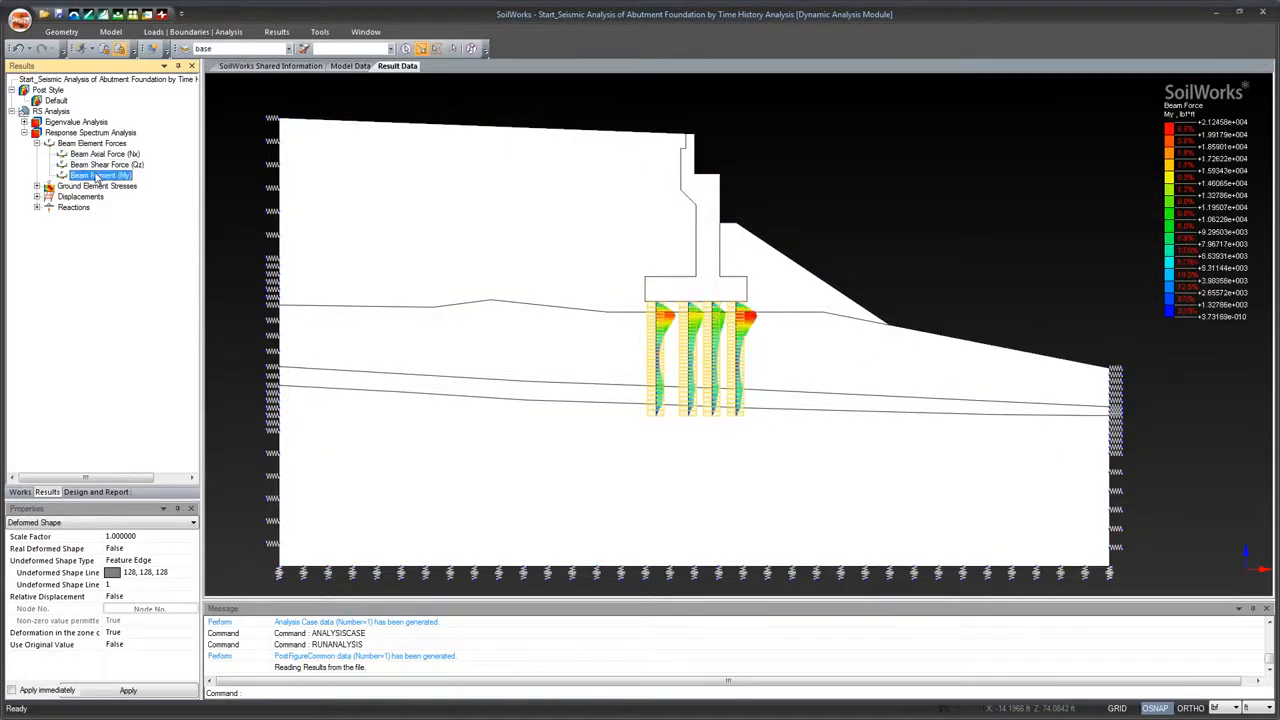
# View the horizontal (DX), vertical (DZ) and total (DXZ) displacement contours of the response spectrum analysis
pyautogui.click(37, 197)
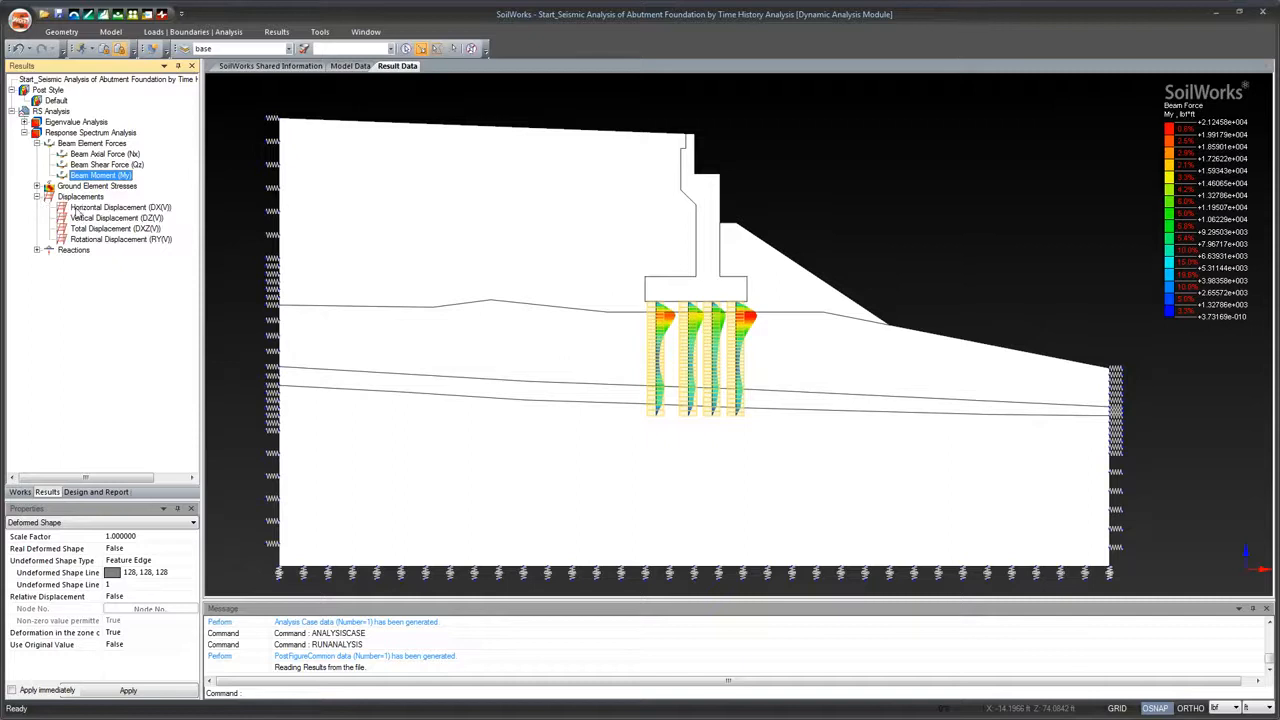
pyautogui.doubleClick(99, 218)
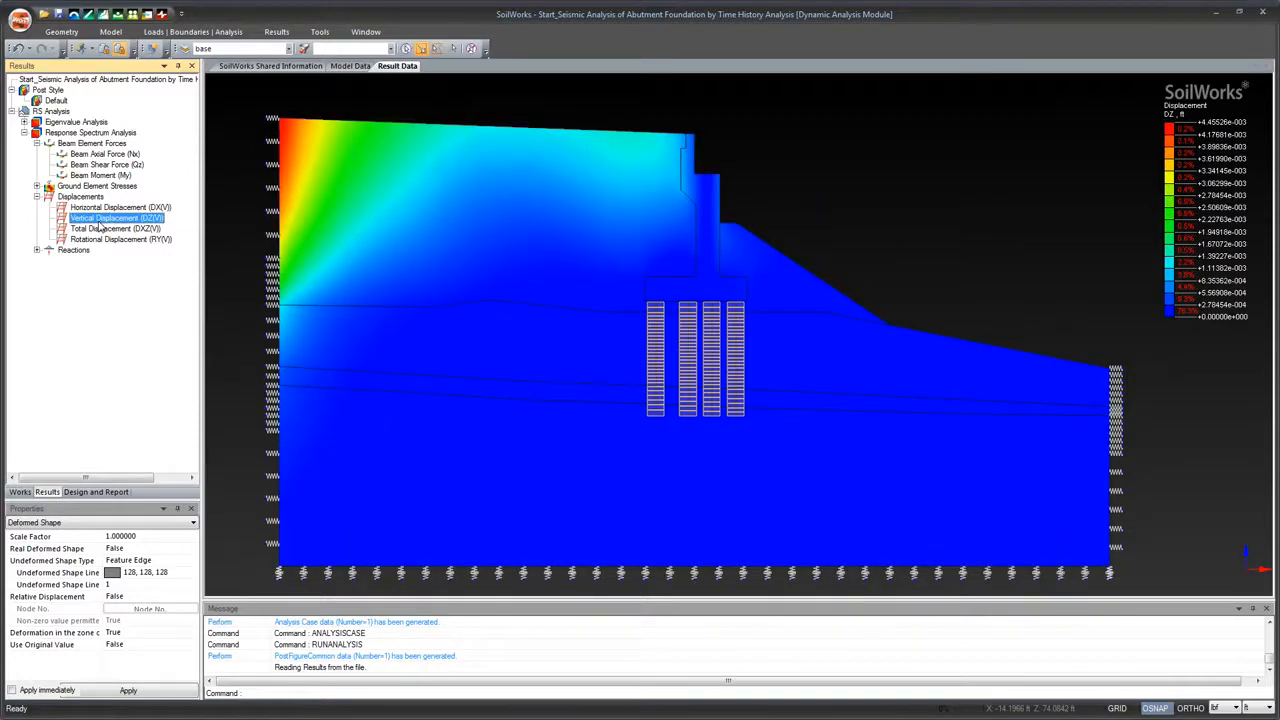
pyautogui.doubleClick(101, 228)
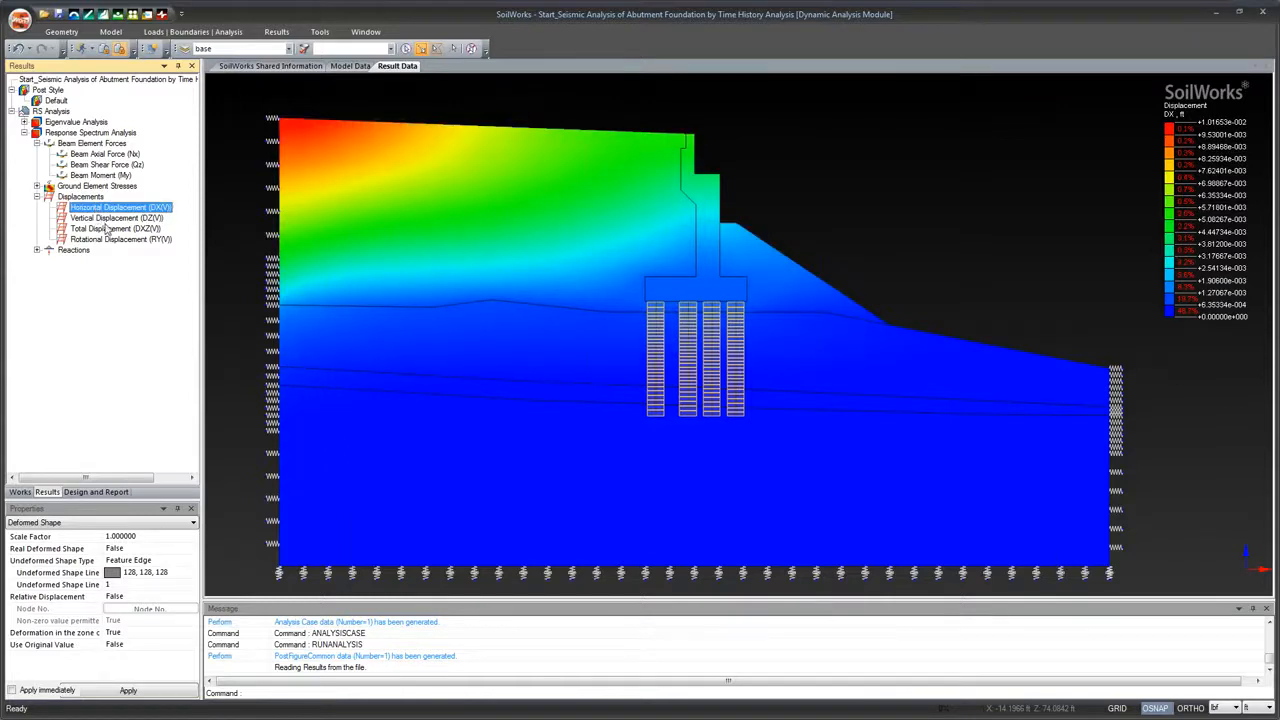
# Look through the response spectrum result groups and list the eigenvalue analysis modes
pyautogui.click(37, 188)
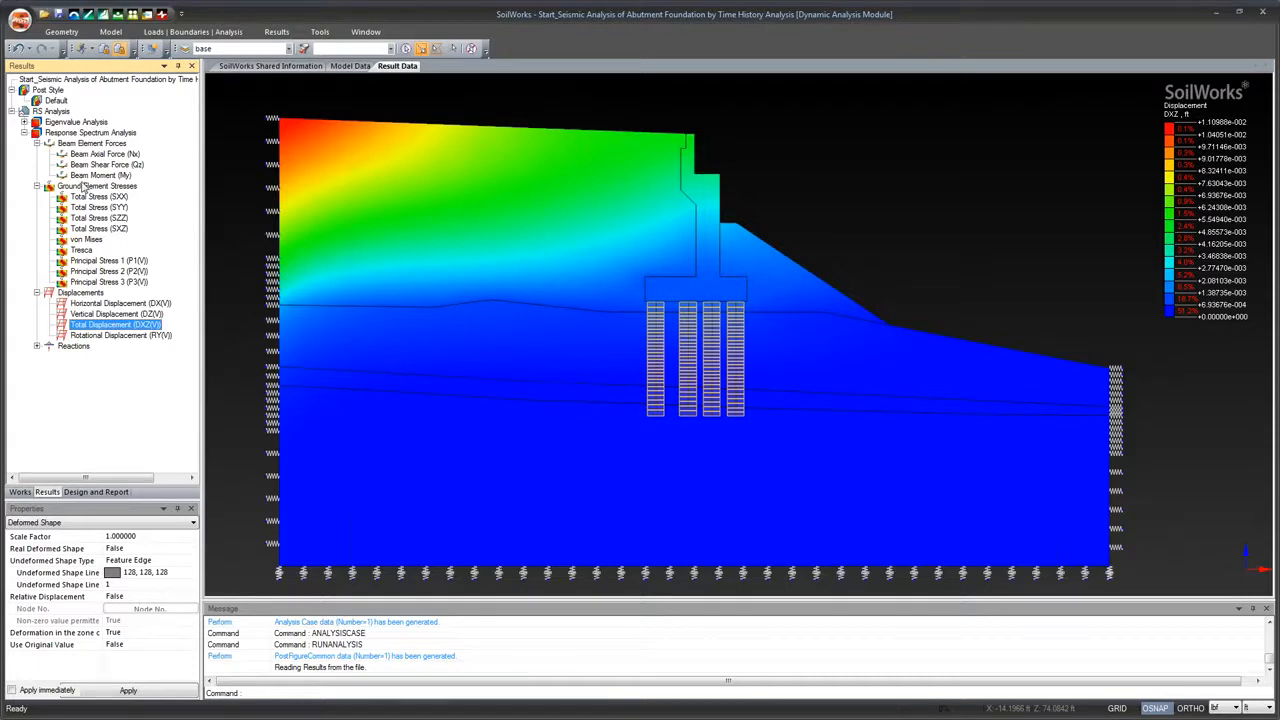
pyautogui.click(37, 143)
pyautogui.click(37, 154)
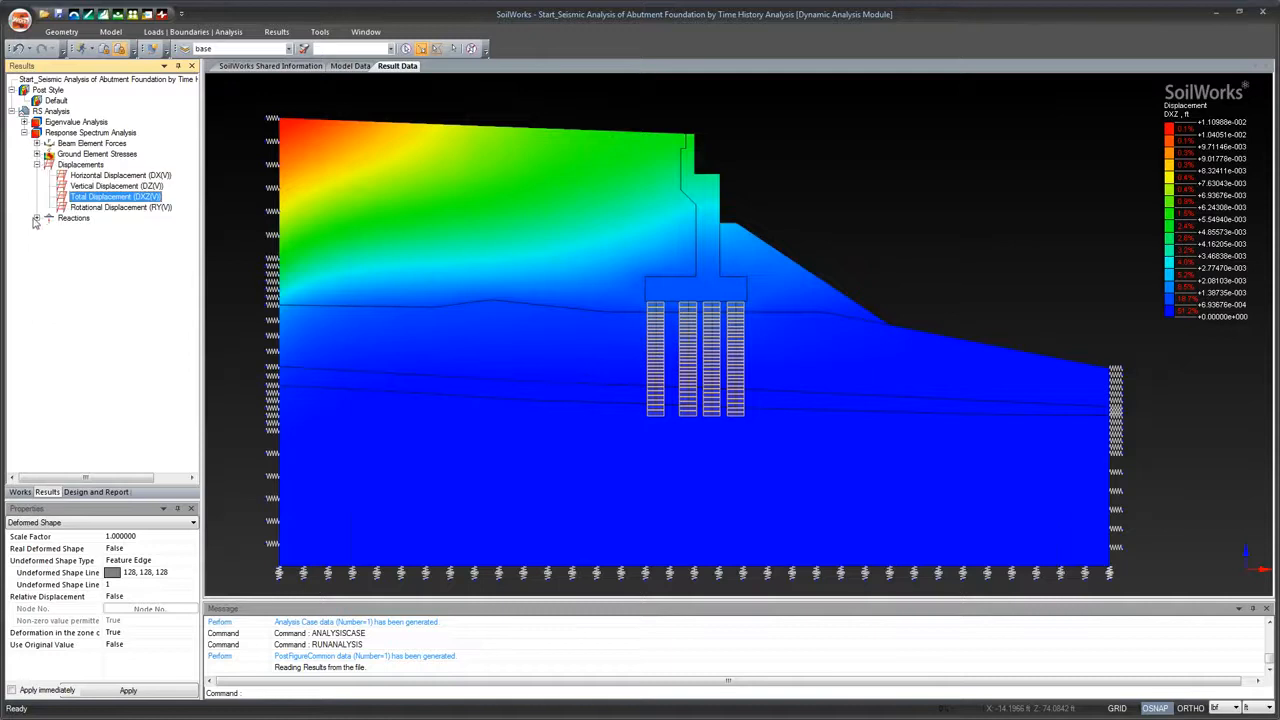
pyautogui.click(37, 217)
pyautogui.click(24, 122)
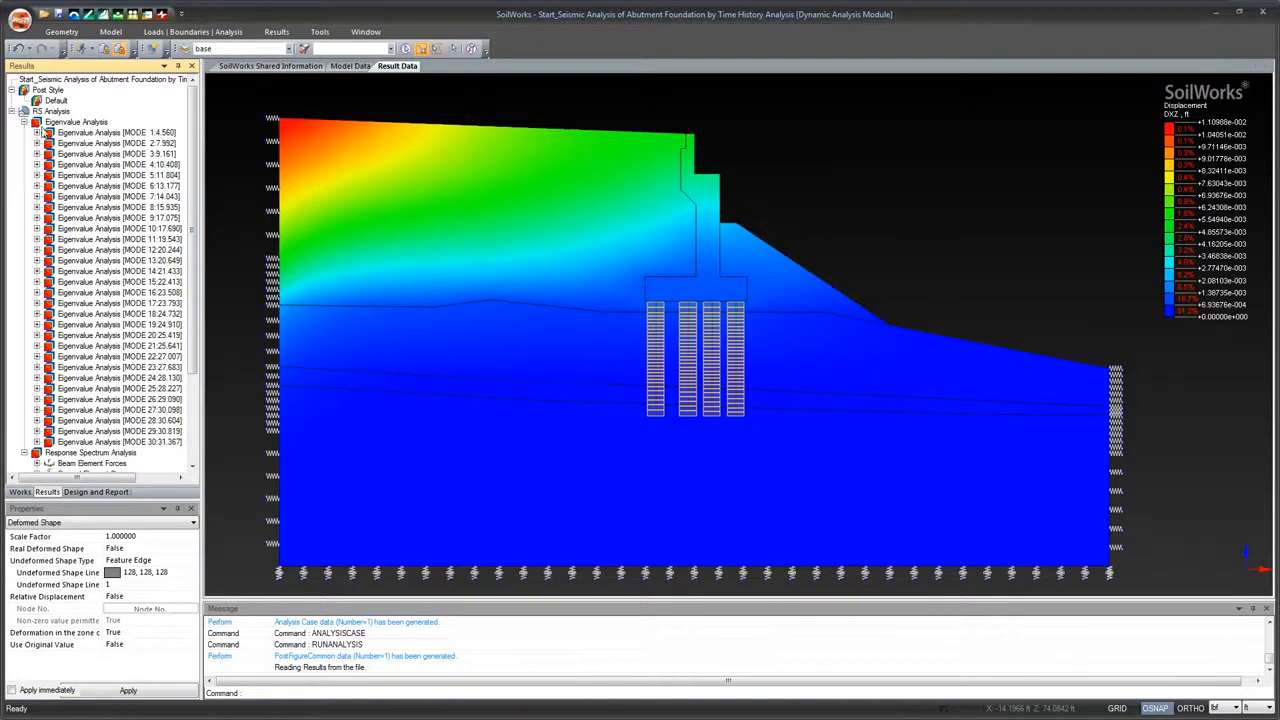
pyautogui.scroll(-1, 140, 118)
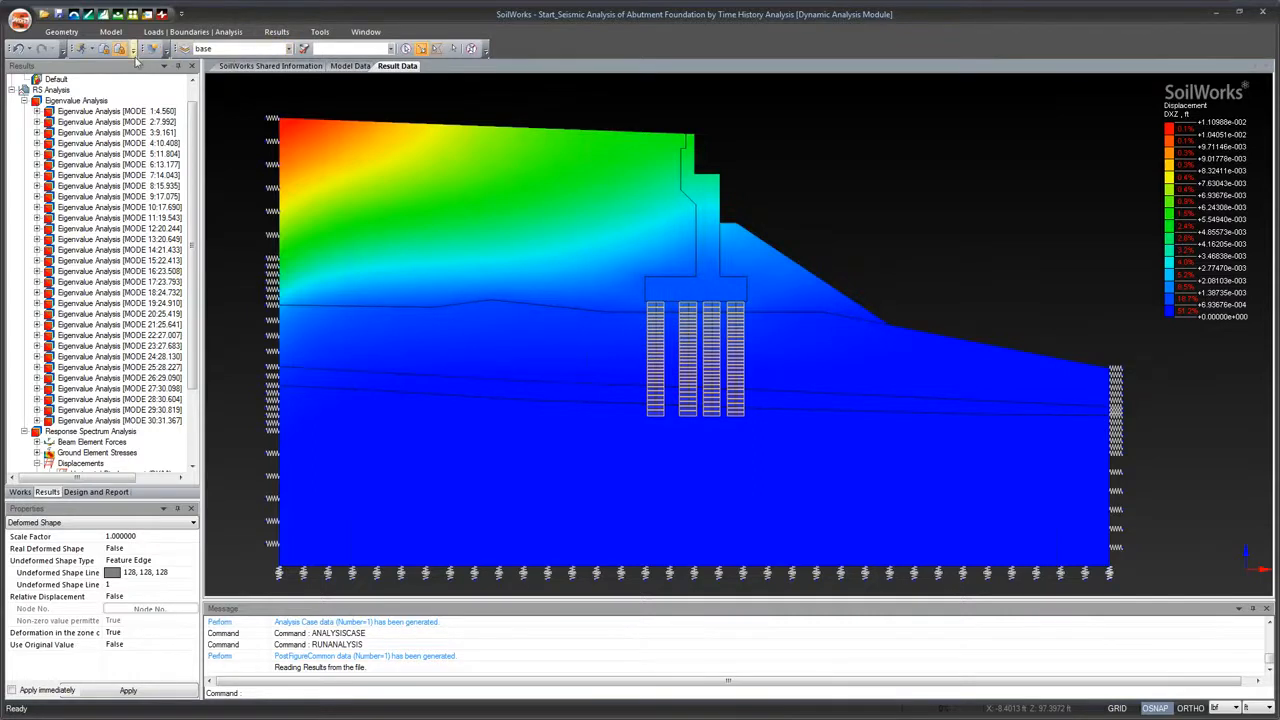
# Return to the model data and open the analysis control settings of the RS Analysis case
pyautogui.click(104, 49)
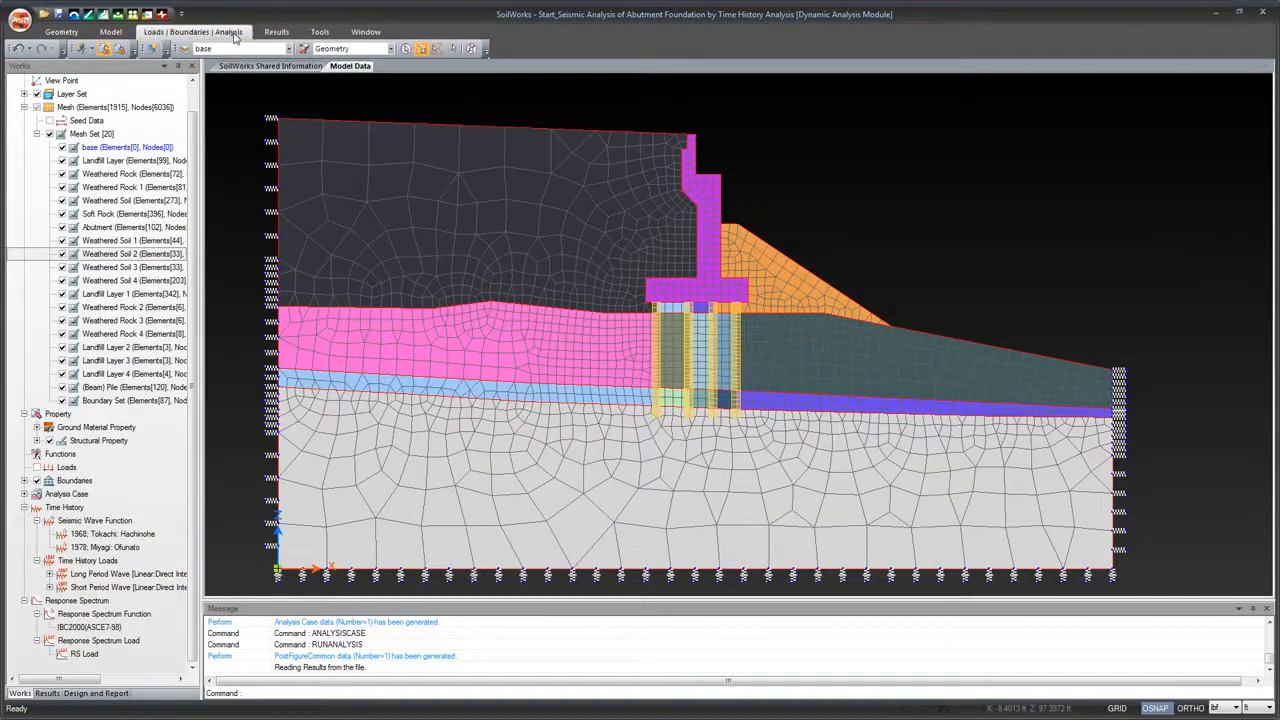
pyautogui.click(195, 31)
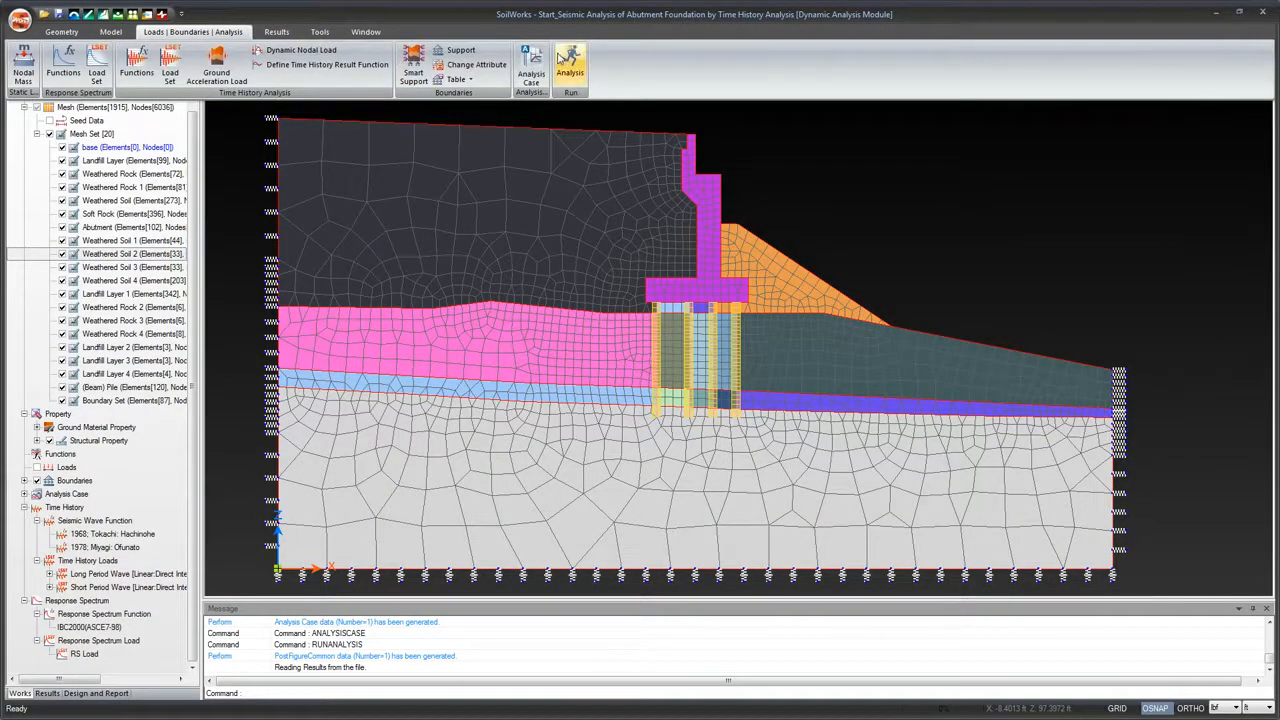
pyautogui.click(531, 64)
pyautogui.click(169, 110)
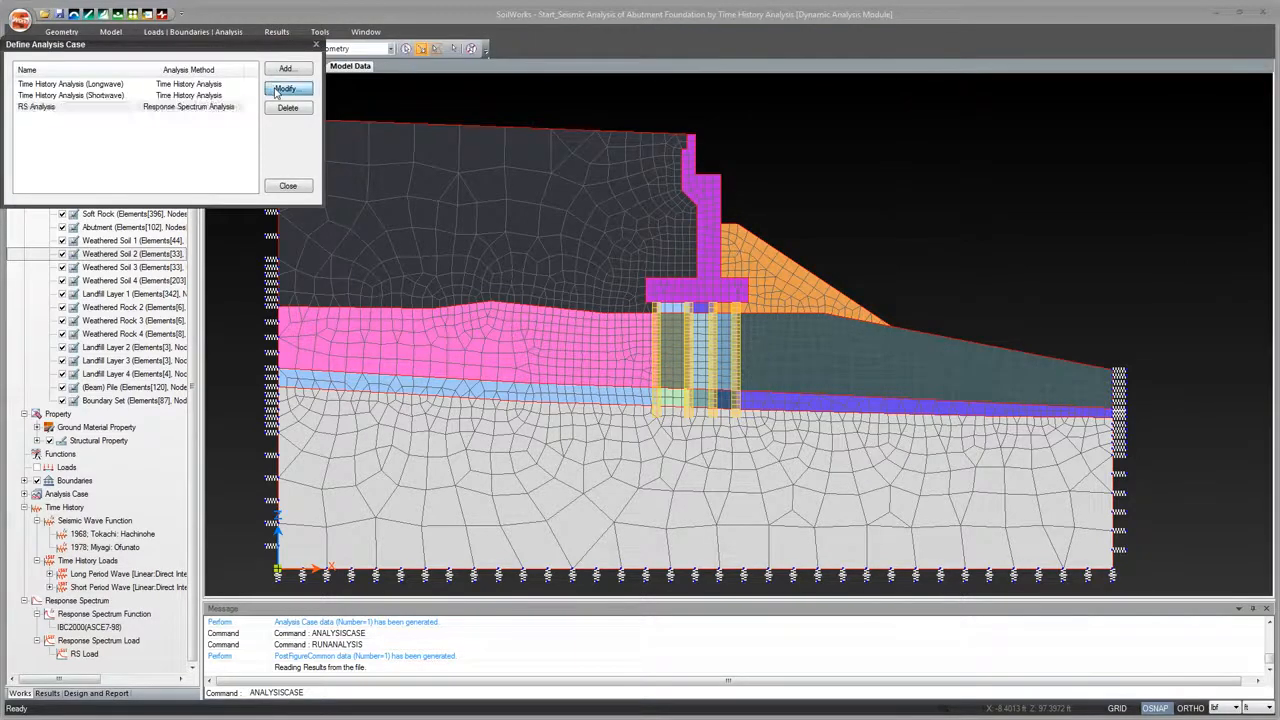
pyautogui.click(277, 90)
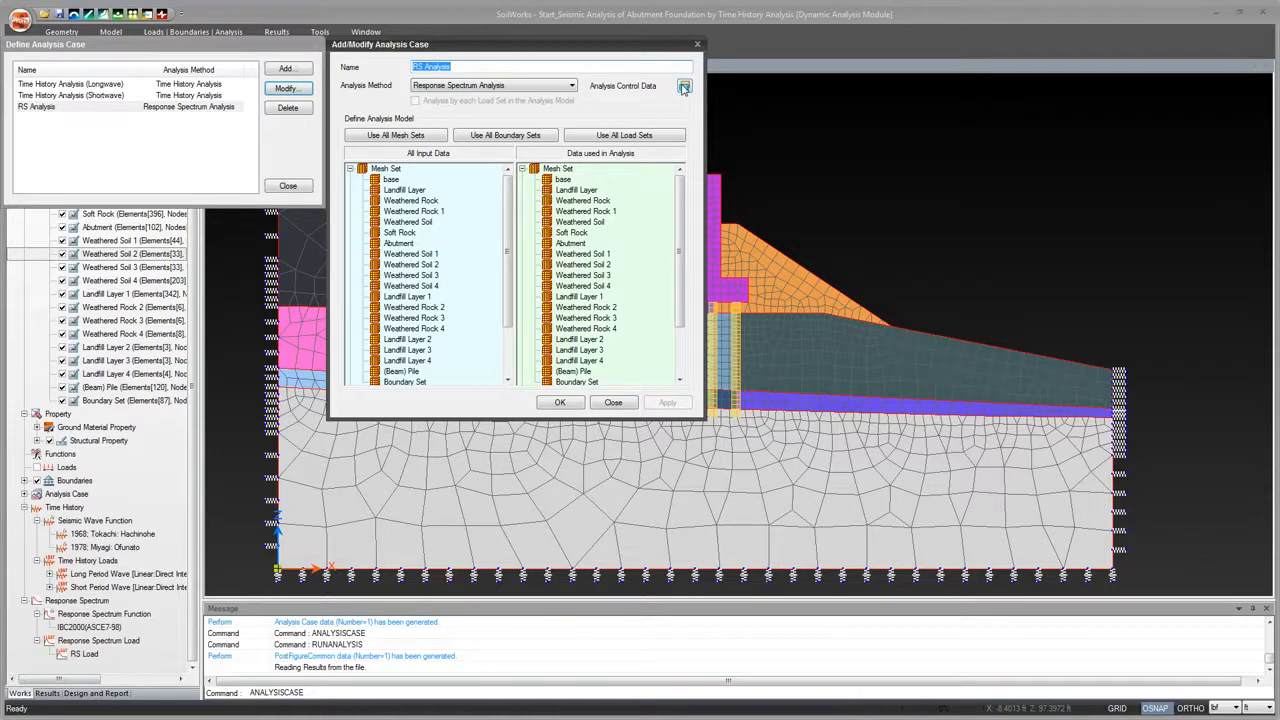
pyautogui.click(684, 88)
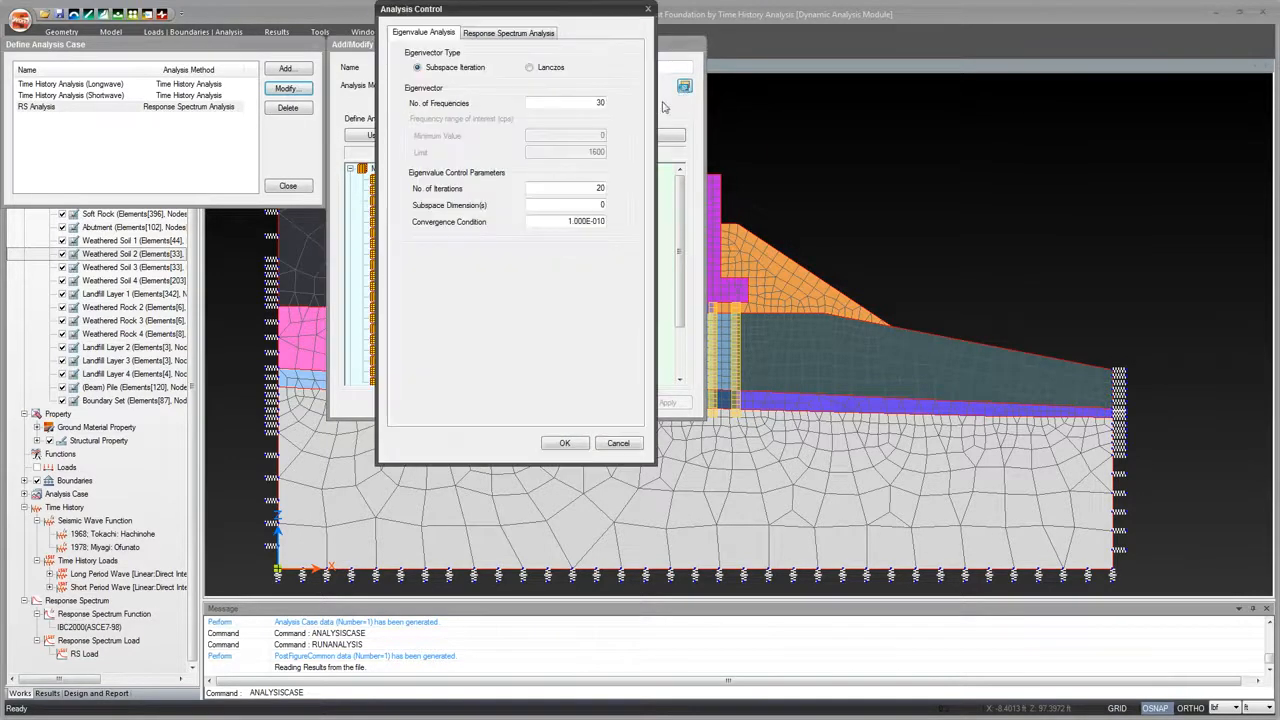
# Review the number of frequencies and iterations for the eigenvalue analysis, and leave the case definition without saving changes
pyautogui.click(565, 102)
pyautogui.moveTo(566, 102); pyautogui.dragTo(607, 106)
pyautogui.click(550, 188)
pyautogui.click(595, 101)
pyautogui.click(618, 442)
pyautogui.click(606, 402)
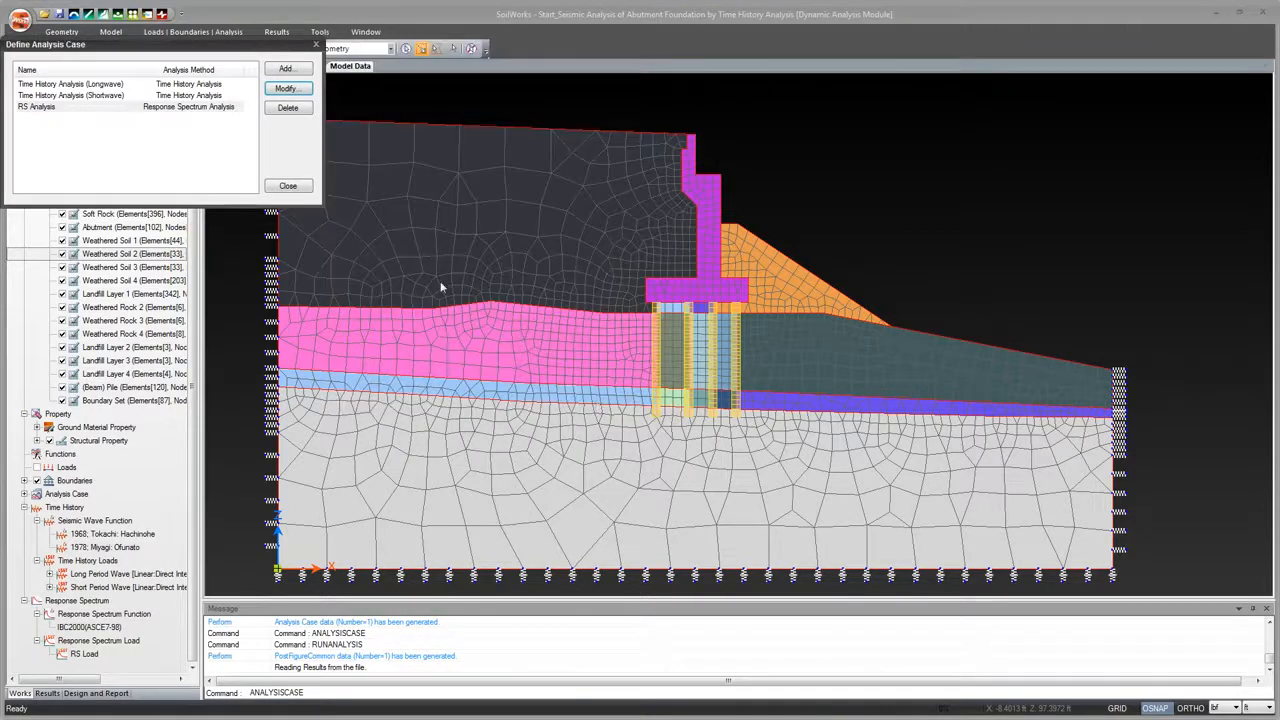
pyautogui.click(288, 186)
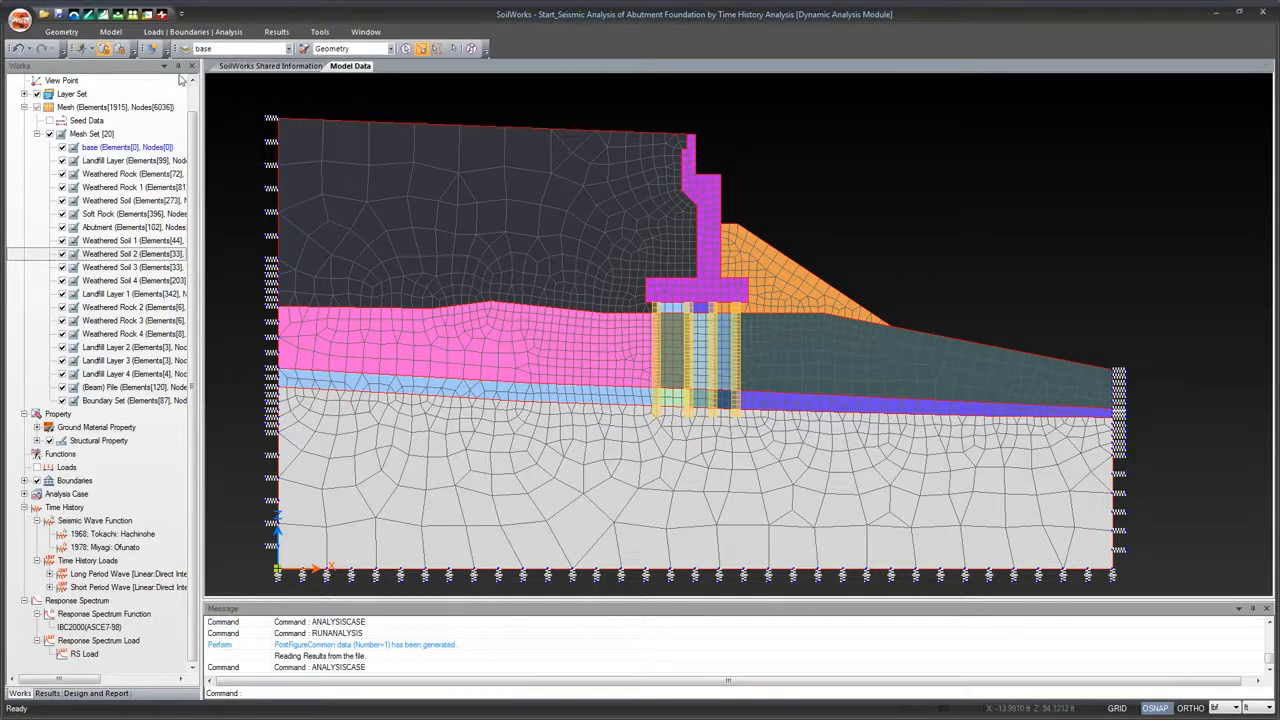